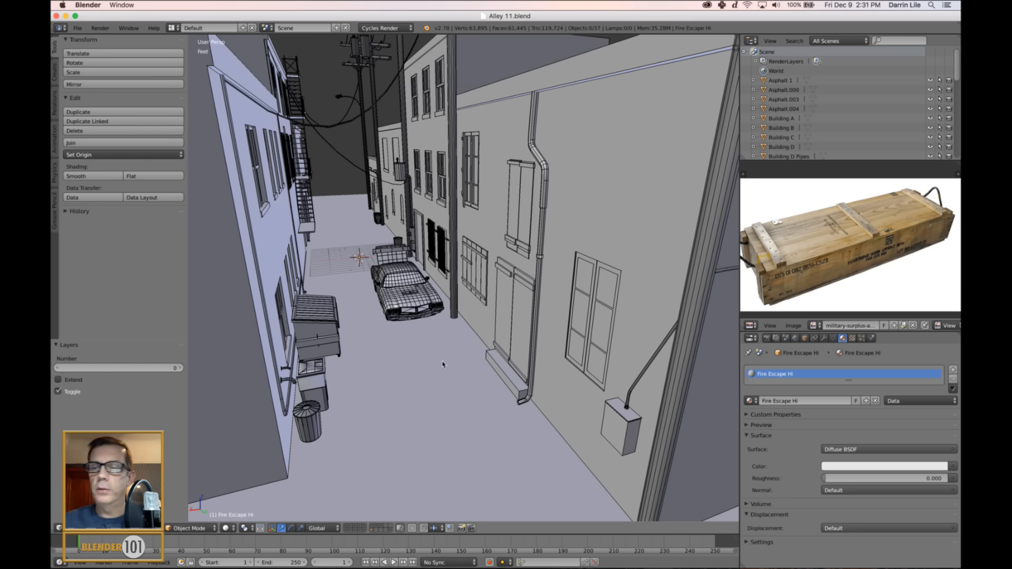
# Examine the alley model from street level and from above, along with the wooden crate reference image.
pyautogui.scroll(-4, 458, 303)
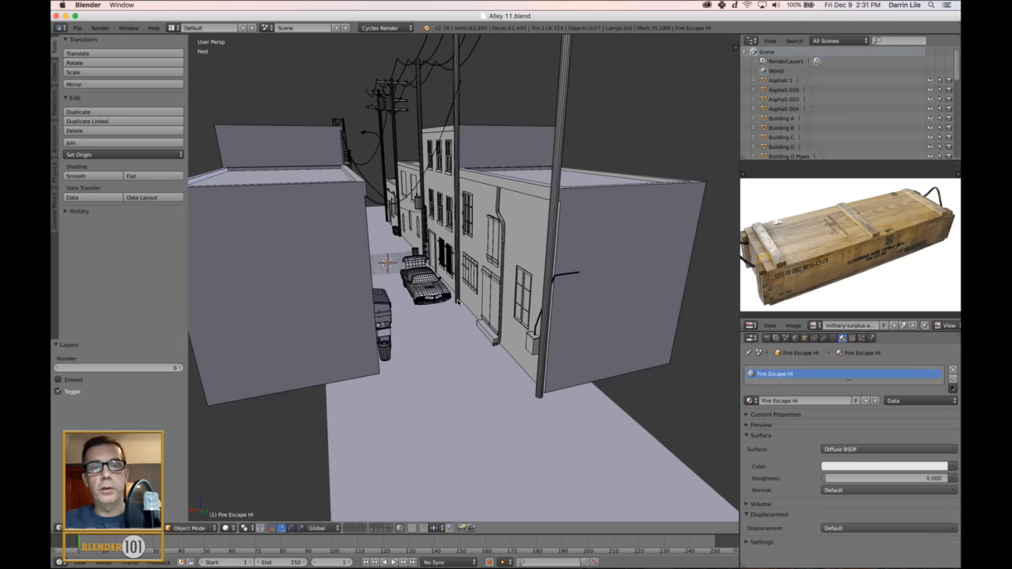
pyautogui.moveTo(486, 290); pyautogui.dragTo(482, 305, button='middle')
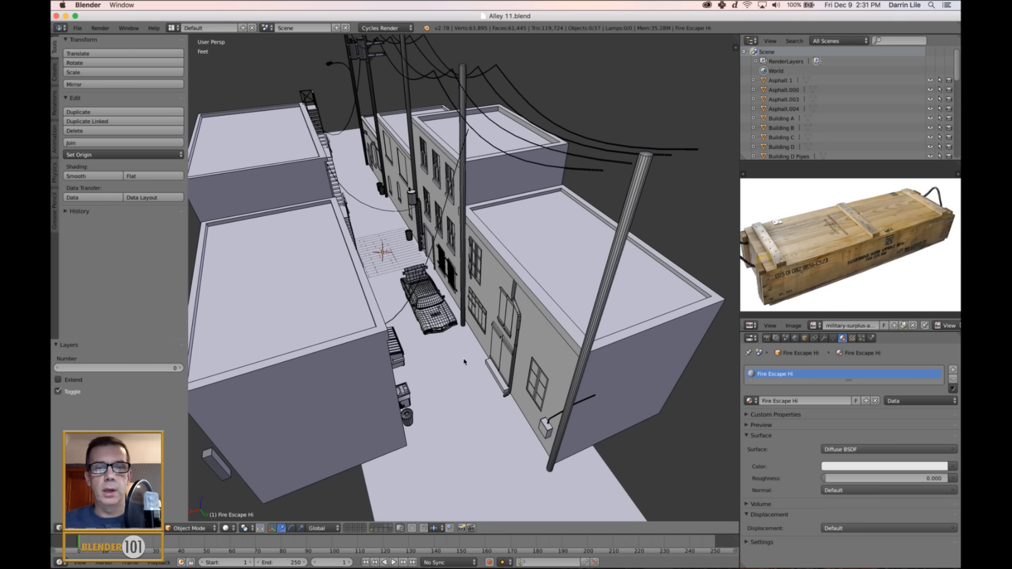
pyautogui.moveTo(422, 295); pyautogui.dragTo(519, 319, button='middle')
pyautogui.scroll(4, 533, 329)
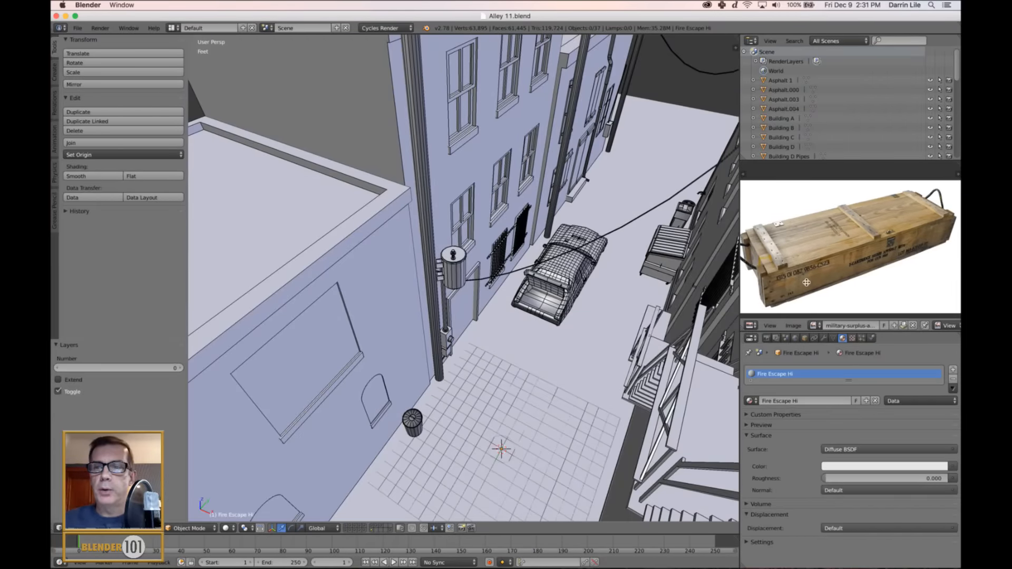
pyautogui.moveTo(807, 283); pyautogui.dragTo(813, 282, button='middle')
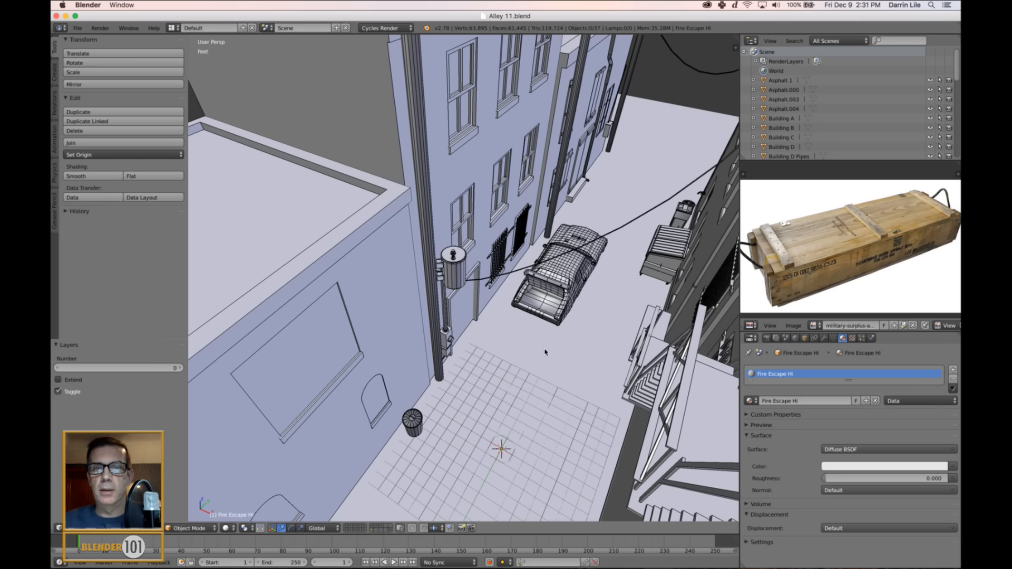
# Switch to Unity and examine the textured alley scene around the blue car, dumpster and brick buildings.
pyautogui.click(447, 553)
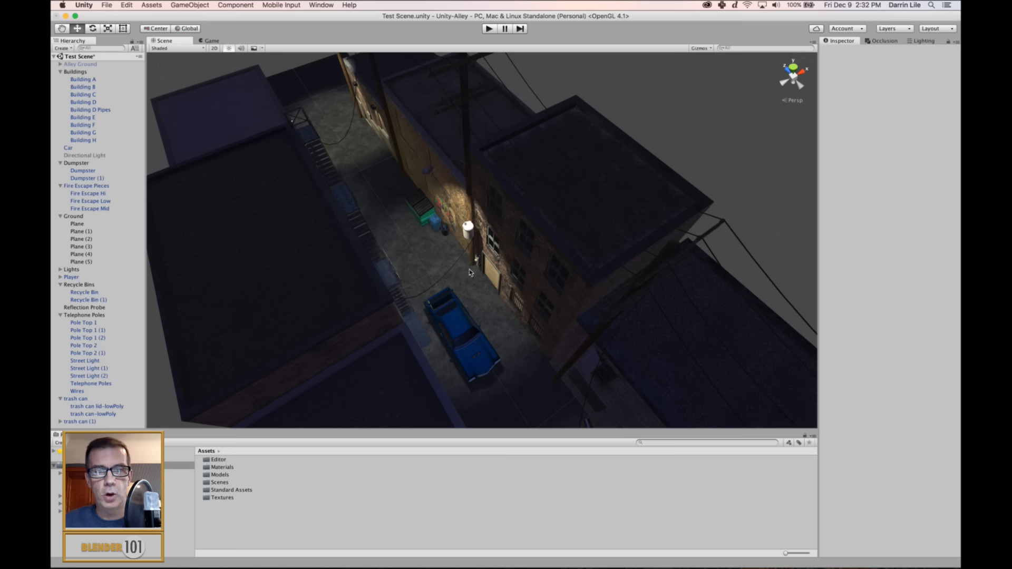
pyautogui.keyDown('alt'); pyautogui.moveTo(448, 292); pyautogui.dragTo(457, 344); pyautogui.keyUp('alt')
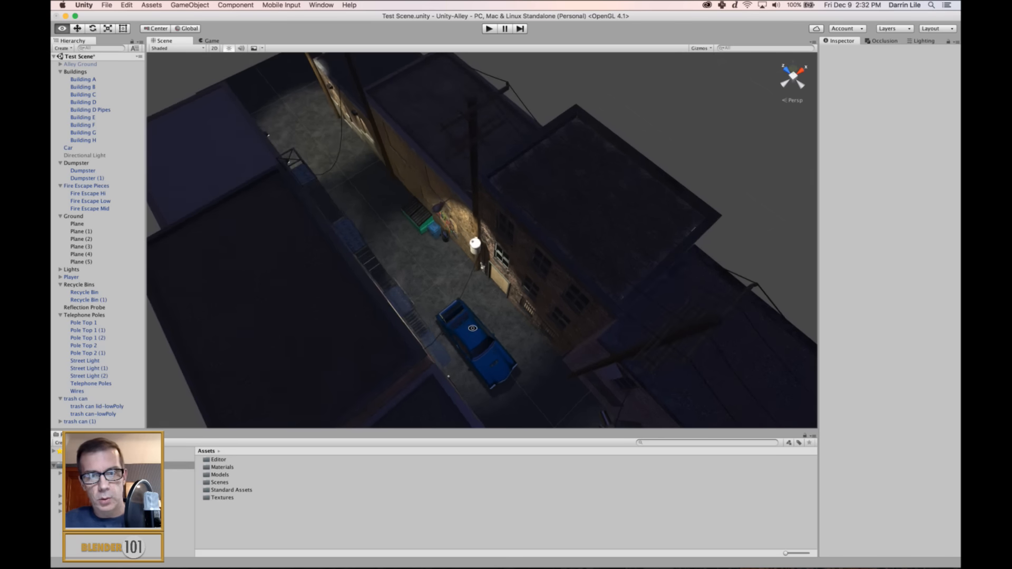
pyautogui.moveTo(456, 343); pyautogui.dragTo(460, 312, button='middle')
pyautogui.scroll(5, 461, 312)
pyautogui.keyDown('alt'); pyautogui.moveTo(461, 312); pyautogui.dragTo(513, 341); pyautogui.keyUp('alt')
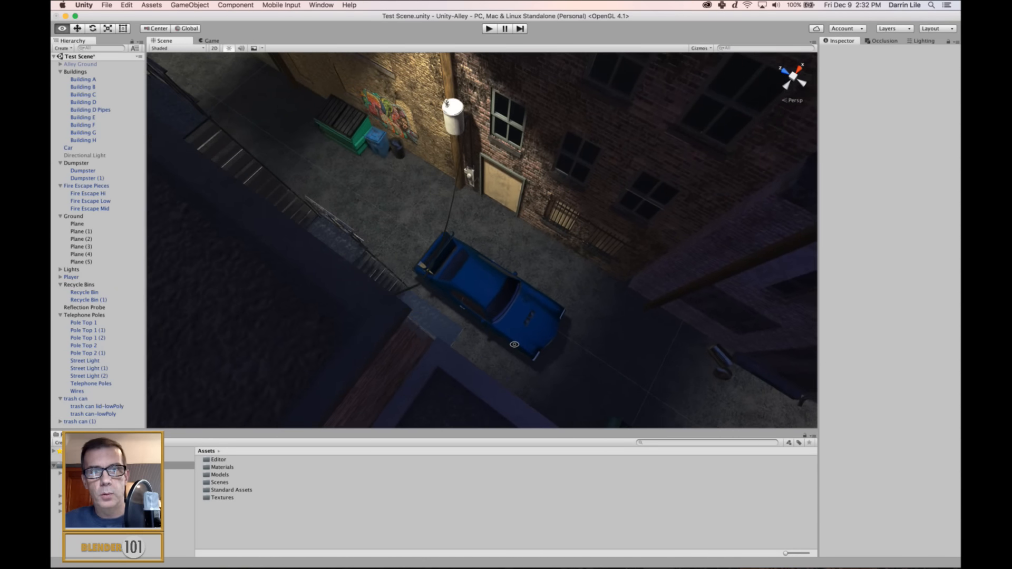
pyautogui.keyDown('alt'); pyautogui.moveTo(584, 372); pyautogui.dragTo(519, 343); pyautogui.keyUp('alt')
pyautogui.keyDown('alt'); pyautogui.moveTo(527, 309); pyautogui.dragTo(355, 242); pyautogui.keyUp('alt')
pyautogui.keyDown('alt'); pyautogui.moveTo(519, 342); pyautogui.dragTo(528, 308, button='right'); pyautogui.keyUp('alt')
pyautogui.keyDown('alt'); pyautogui.moveTo(355, 242); pyautogui.dragTo(529, 258); pyautogui.keyUp('alt')
# Focus the scene on the recycle bin beside the dumpster and examine the graffiti on the brick wall behind it.
pyautogui.click(439, 285)
pyautogui.press('f')
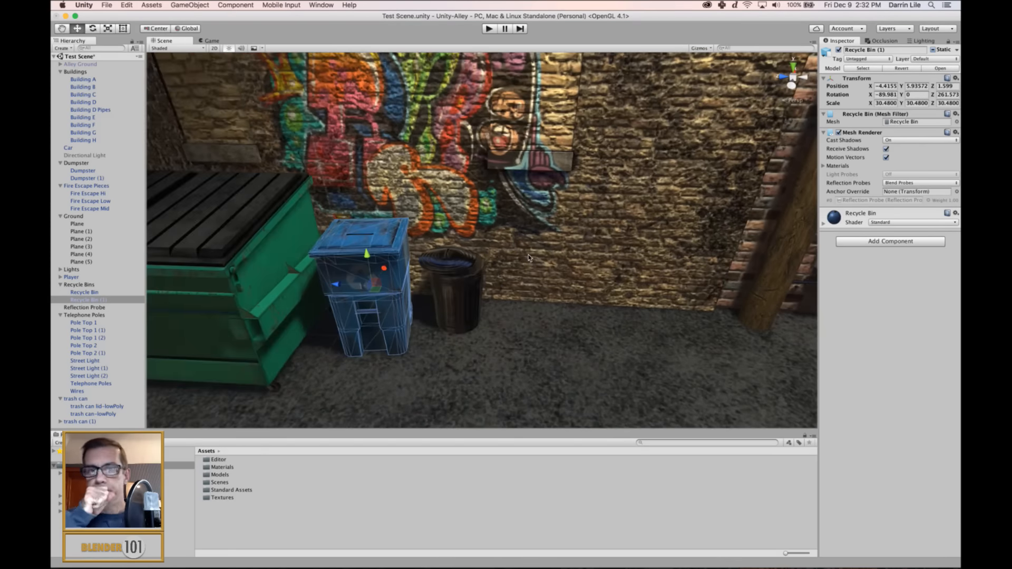
pyautogui.scroll(-5, 529, 259)
pyautogui.moveTo(530, 258); pyautogui.dragTo(570, 280, button='middle')
pyautogui.keyDown('alt'); pyautogui.moveTo(571, 279); pyautogui.dragTo(522, 276); pyautogui.keyUp('alt')
pyautogui.click(541, 294)
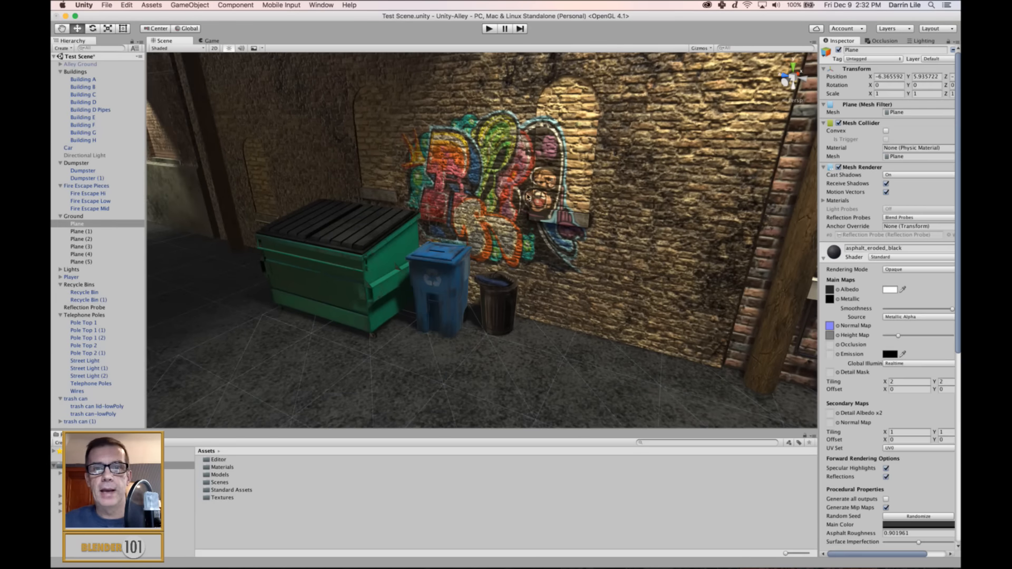
# Switch to Substance Painter and open the project Building A.spp.
pyautogui.click(548, 296)
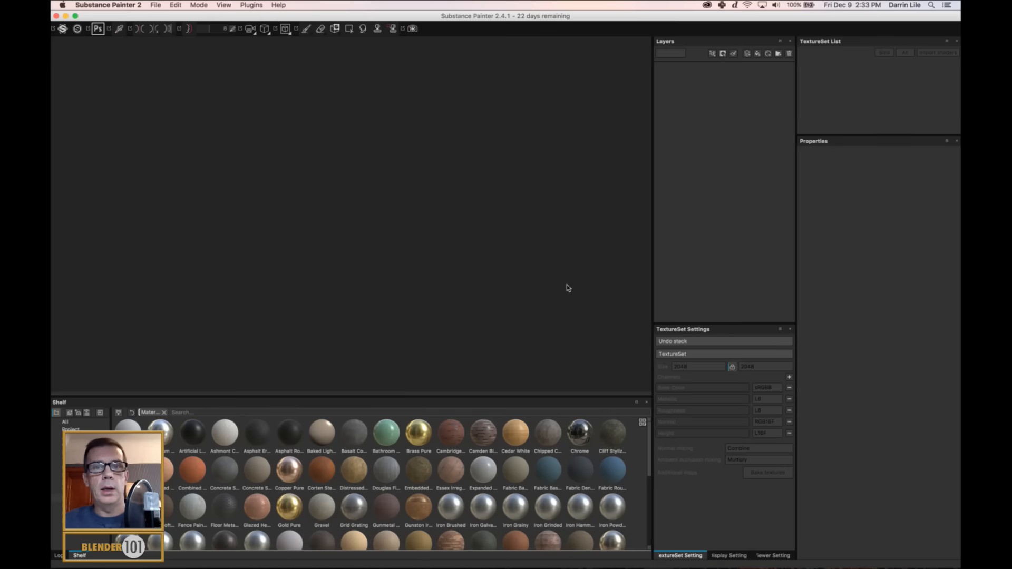
pyautogui.click(155, 6)
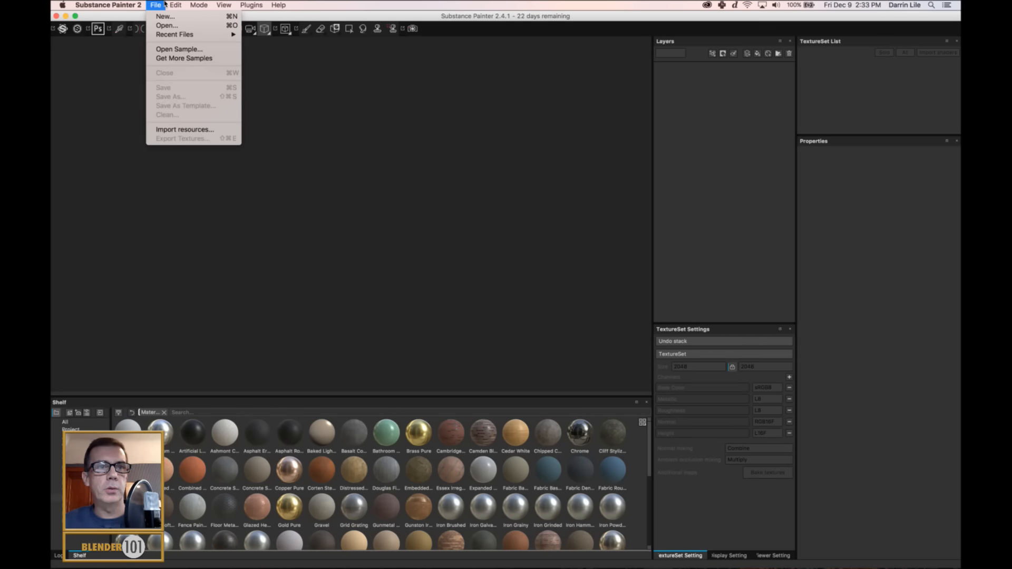
pyautogui.click(166, 25)
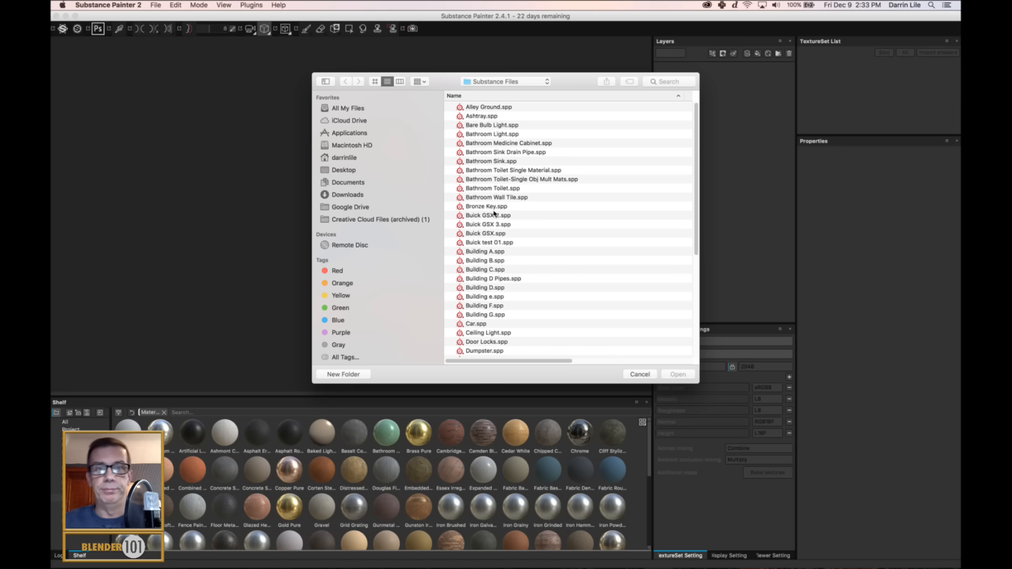
pyautogui.click(488, 252)
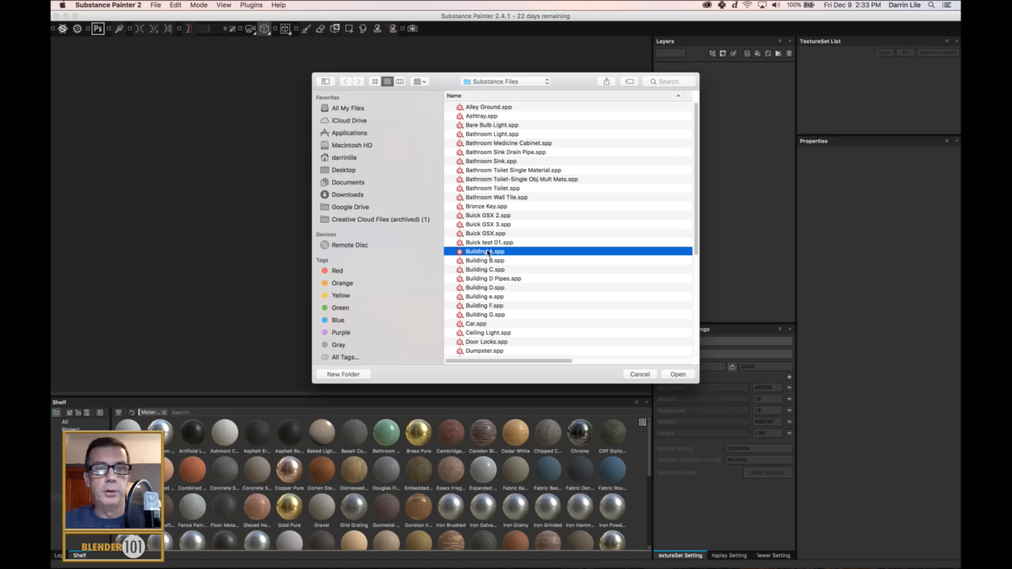
pyautogui.click(665, 375)
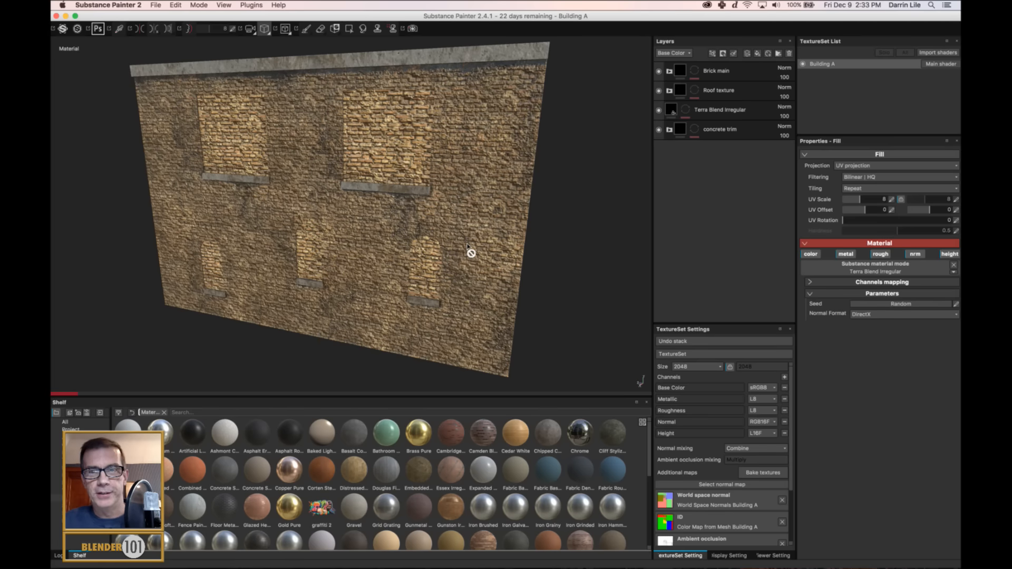
# Hide the Terra Blend Irregular layer to check which parts of the wall it covers, and show it again.
pyautogui.keyDown('alt'); pyautogui.moveTo(434, 255); pyautogui.dragTo(464, 288, button='middle'); pyautogui.keyUp('alt')
pyautogui.scroll(3, 464, 268)
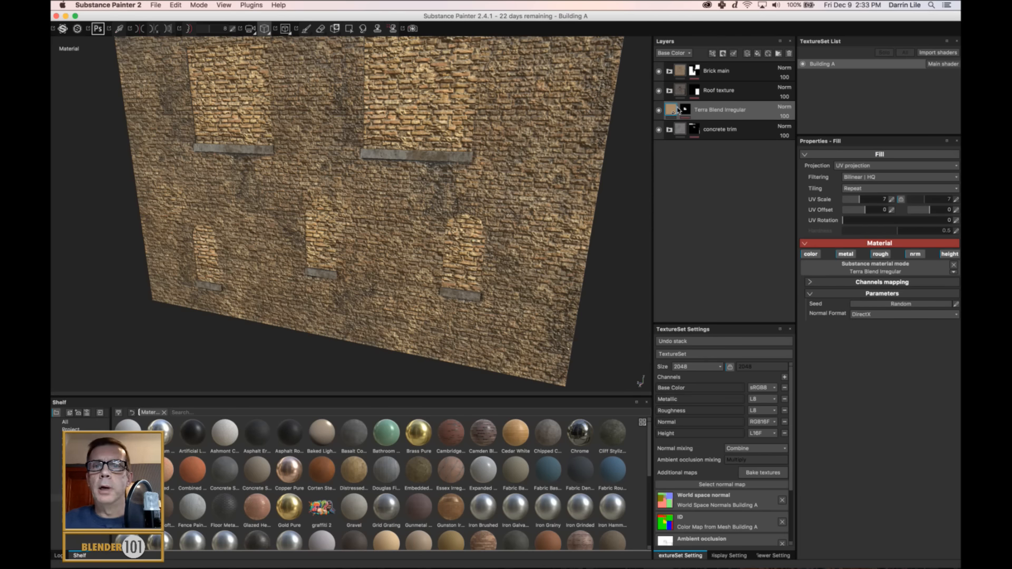
pyautogui.click(658, 110)
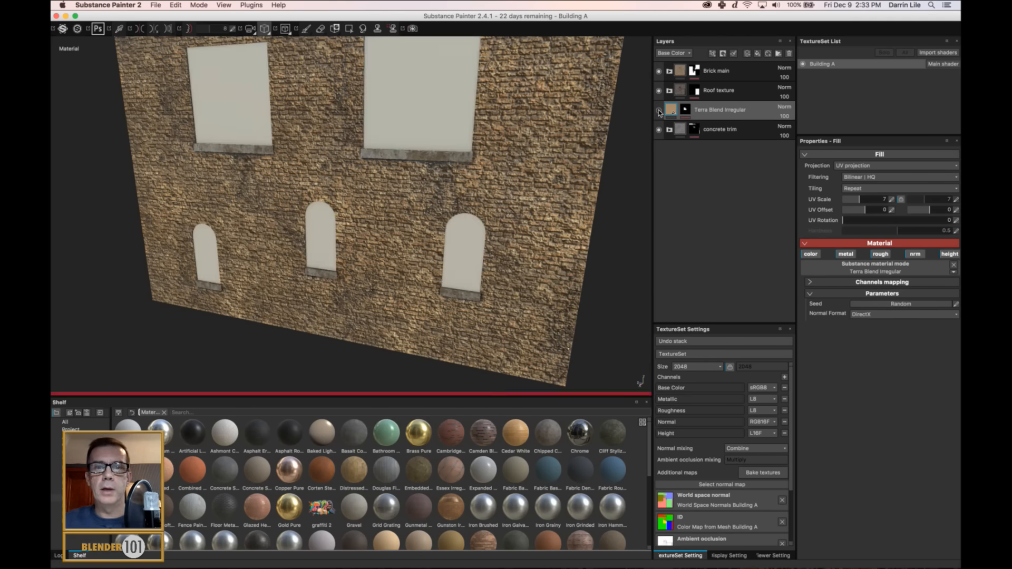
pyautogui.click(659, 110)
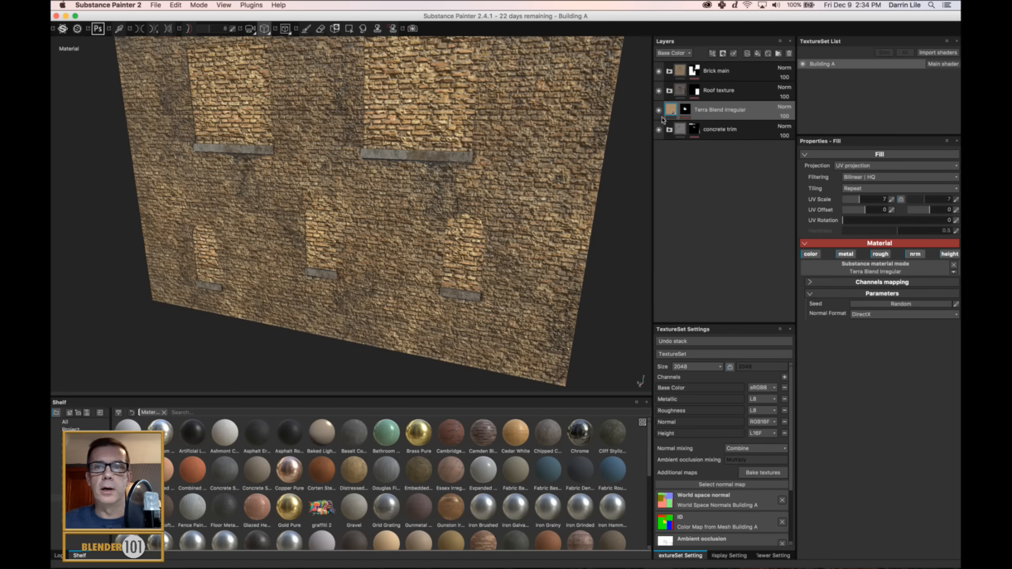
# Rename the Terra Blend Irregular layer as Window Brick.
pyautogui.doubleClick(744, 112)
pyautogui.doubleClick(726, 114)
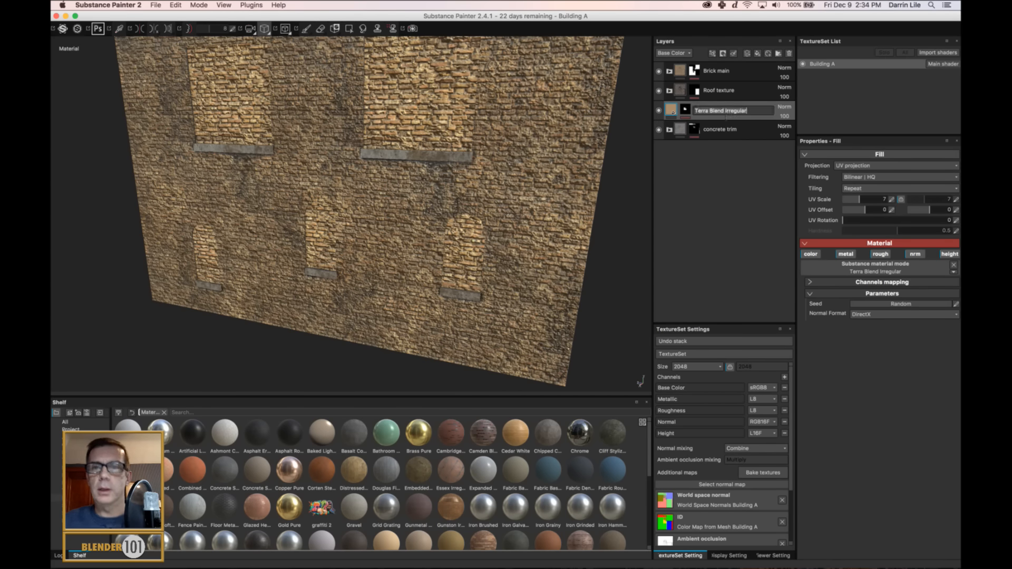
pyautogui.write('Window')
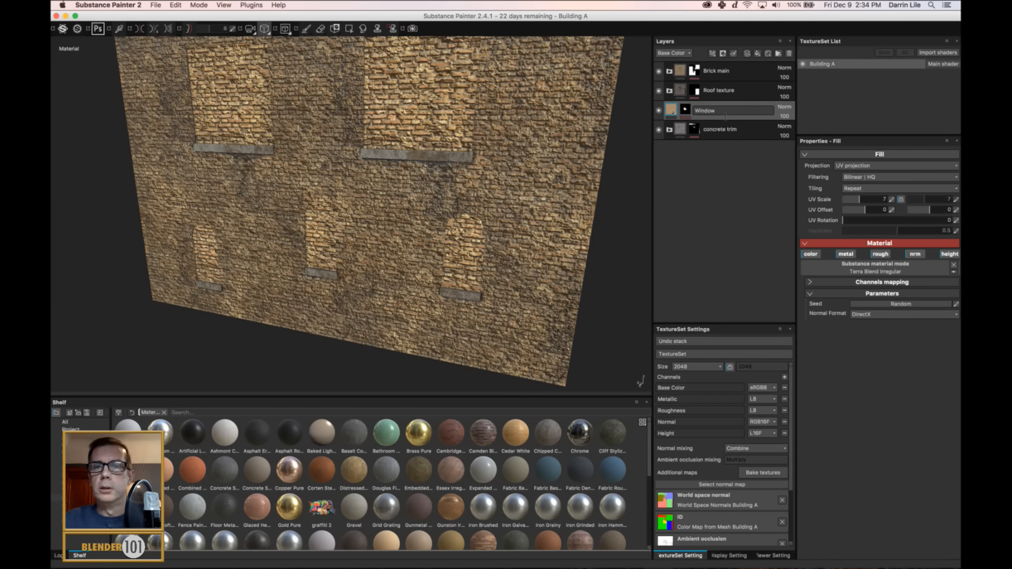
pyautogui.write(' Brick')
pyautogui.press('Return')
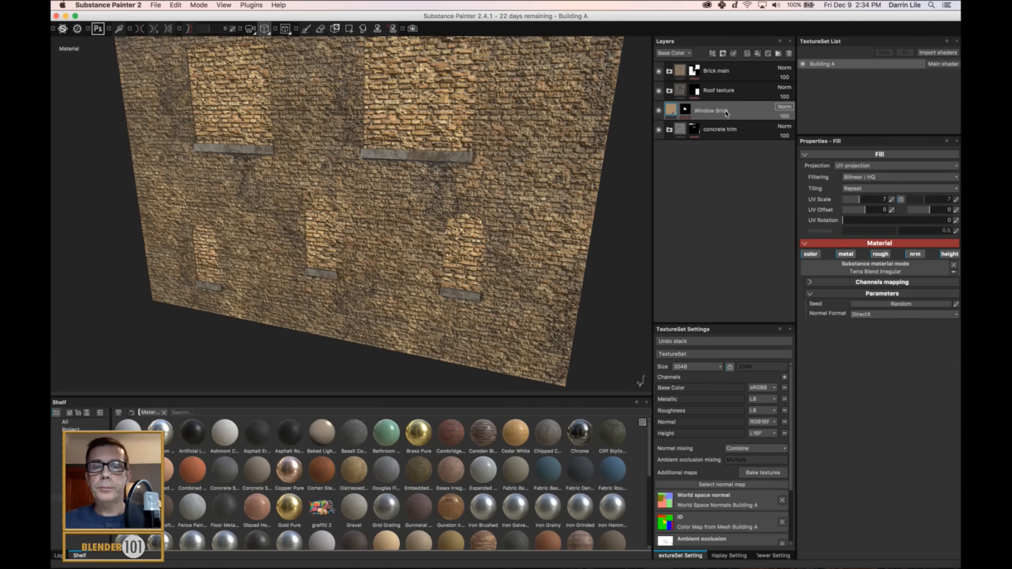
# Add a new paint layer above Brick main and name it graffiti.
pyautogui.click(750, 73)
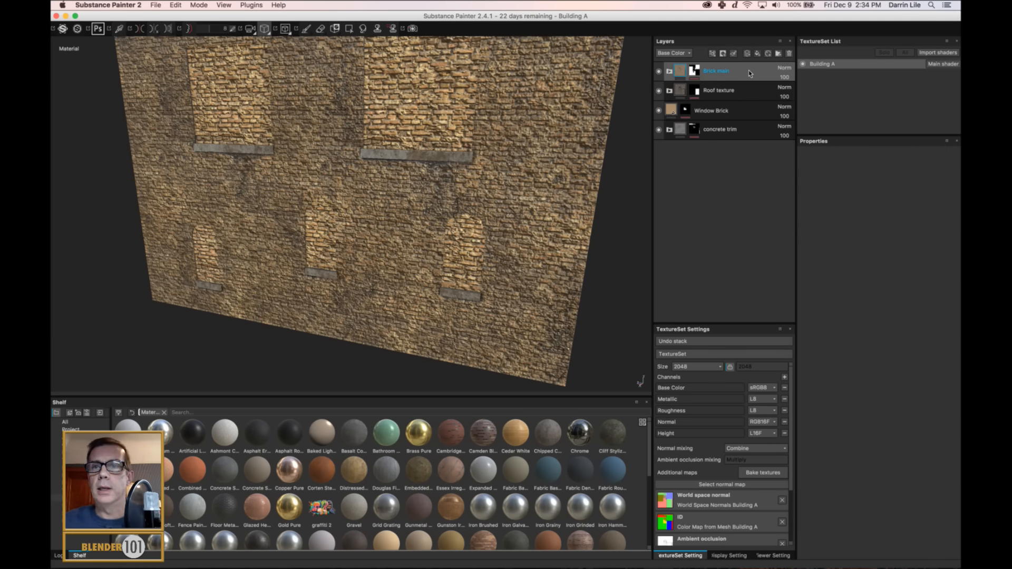
pyautogui.click(747, 53)
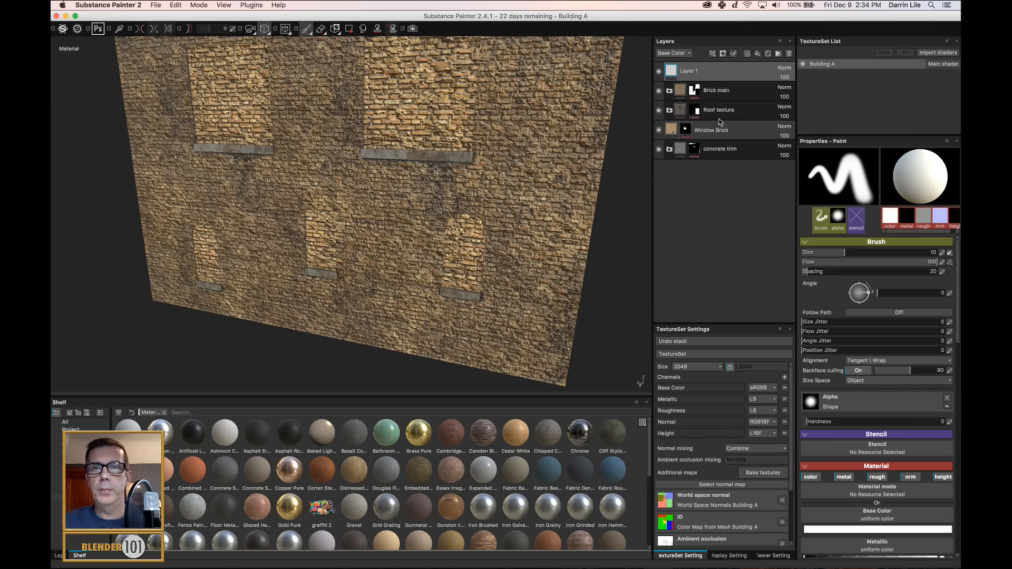
pyautogui.doubleClick(688, 71)
pyautogui.write('g')
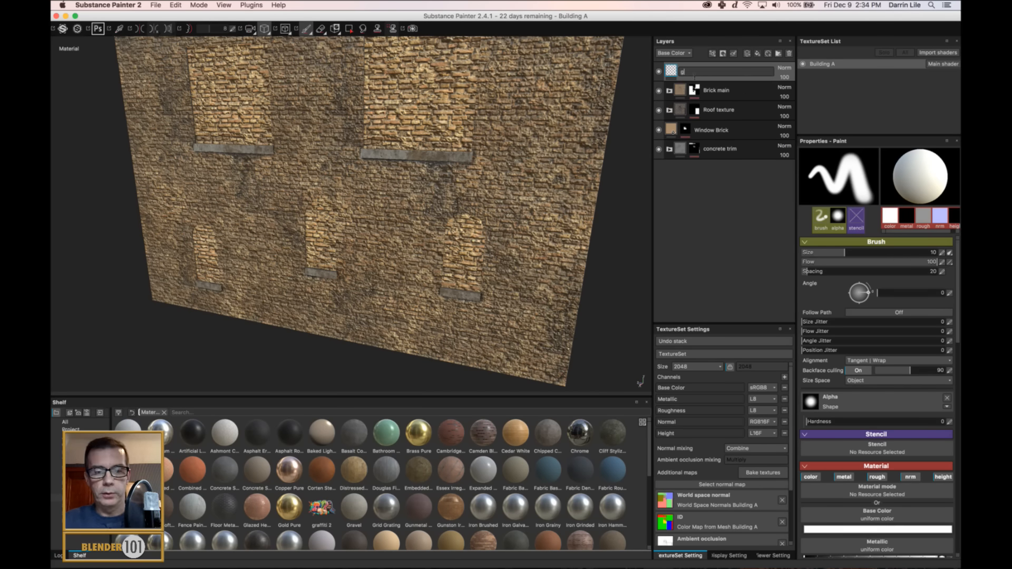
pyautogui.write('raffity')
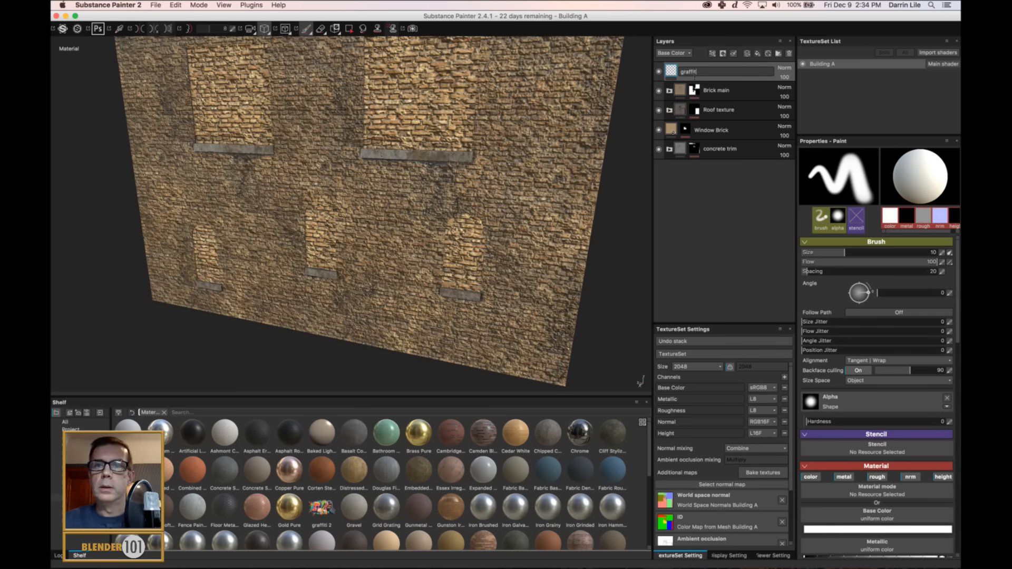
pyautogui.press('Return')
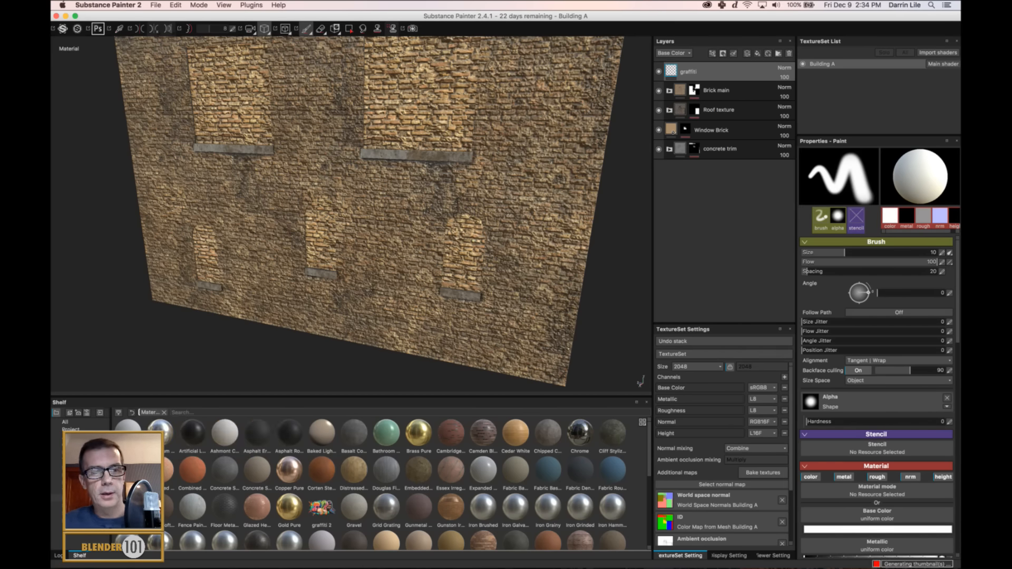
# Show the textures in the shelf and pick the graffiti 2 image as the brush alpha.
pyautogui.click(74, 460)
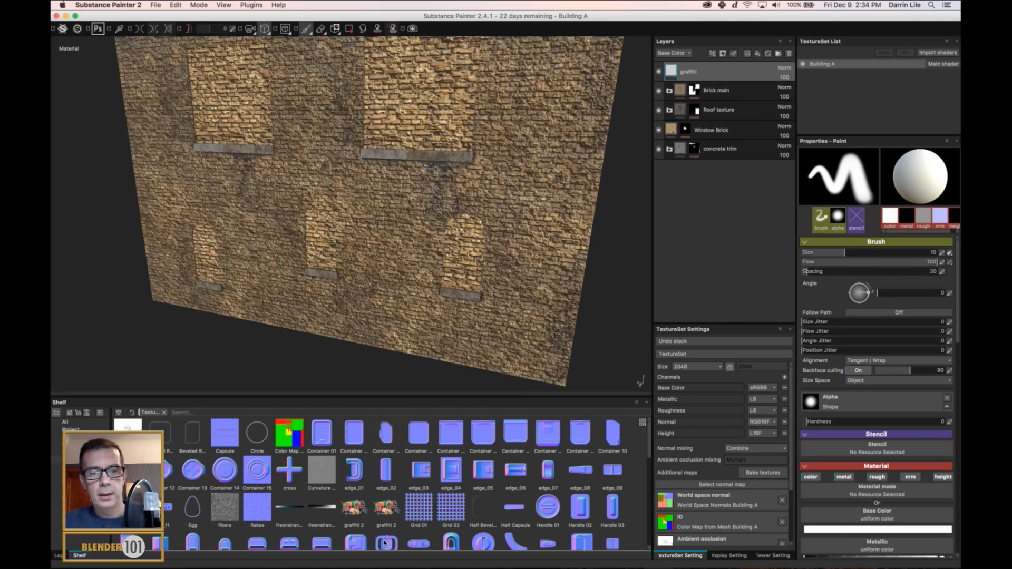
pyautogui.click(387, 514)
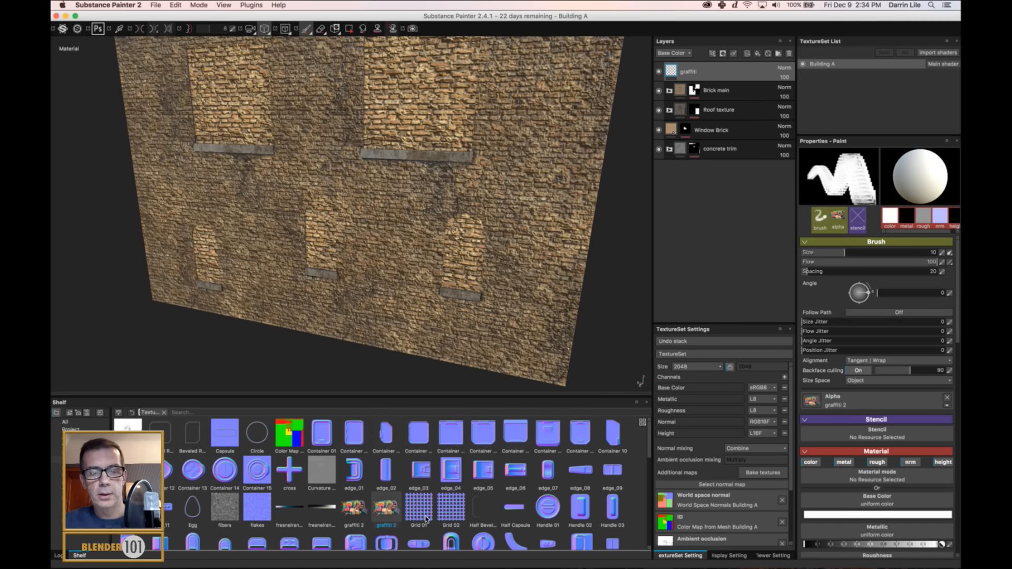
pyautogui.moveTo(387, 516)
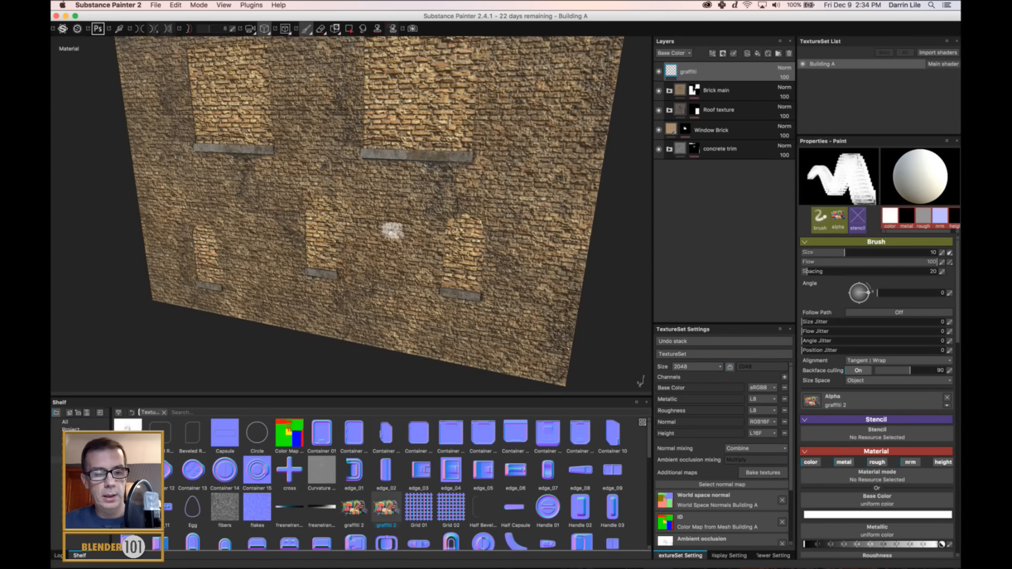
# Activate the Projection tool facing the arched windows and assign the graffiti 2 texture as its base color.
pyautogui.keyDown('alt'); pyautogui.keyDown('shift'); pyautogui.moveTo(362, 281); pyautogui.dragTo(378, 287); pyautogui.keyUp('shift'); pyautogui.keyUp('alt')
pyautogui.scroll(5, 391, 290)
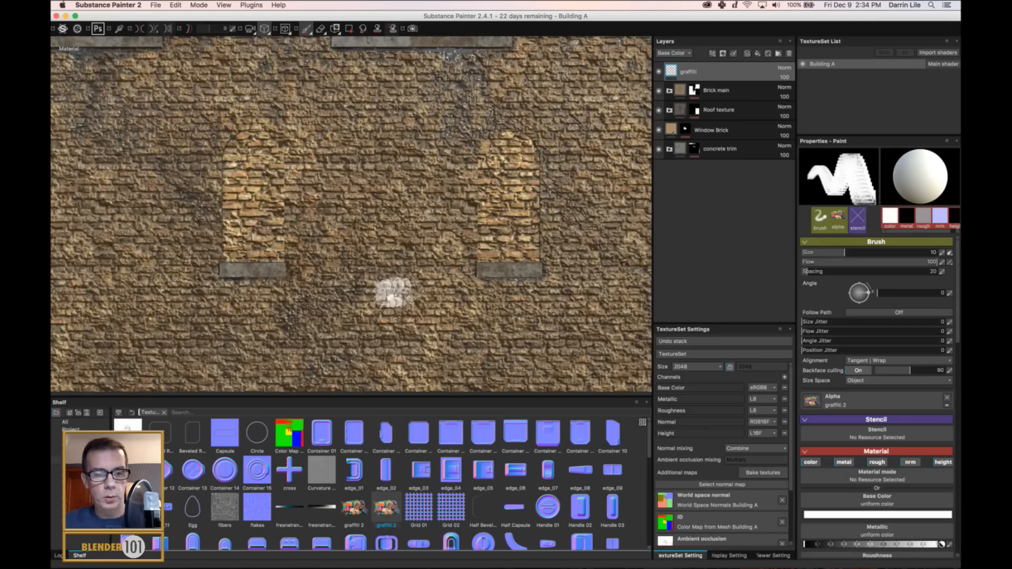
pyautogui.keyDown('alt'); pyautogui.moveTo(418, 286); pyautogui.dragTo(429, 290, button='middle'); pyautogui.keyUp('alt')
pyautogui.click(335, 29)
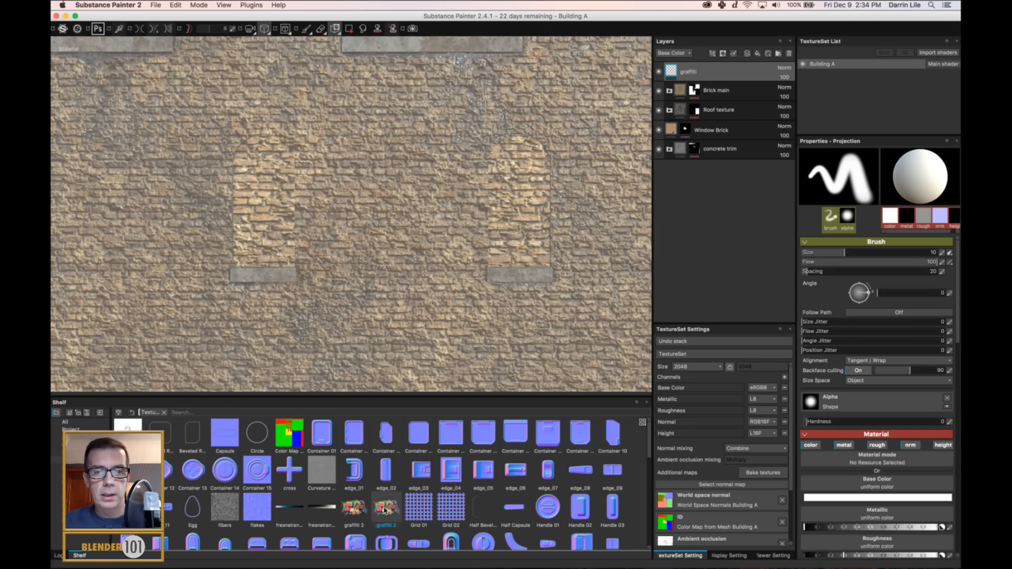
pyautogui.moveTo(384, 510)
pyautogui.mouseDown()
pyautogui.moveTo(635, 431)
pyautogui.moveTo(804, 347)
pyautogui.moveTo(877, 274)
pyautogui.moveTo(890, 215)
pyautogui.moveTo(860, 369)
pyautogui.moveTo(862, 422)
pyautogui.moveTo(881, 453)
pyautogui.moveTo(920, 463)
pyautogui.moveTo(891, 487)
pyautogui.mouseUp()
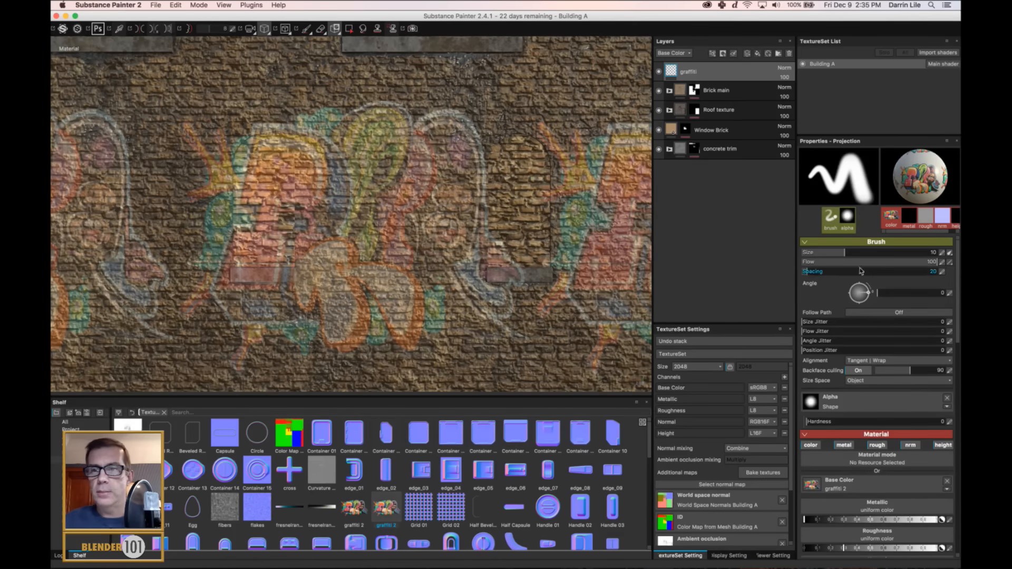
# Set the projection brush size to 46.87 and align the wall so the central graffiti image lies between the two arched windows.
pyautogui.moveTo(845, 253); pyautogui.dragTo(900, 253)
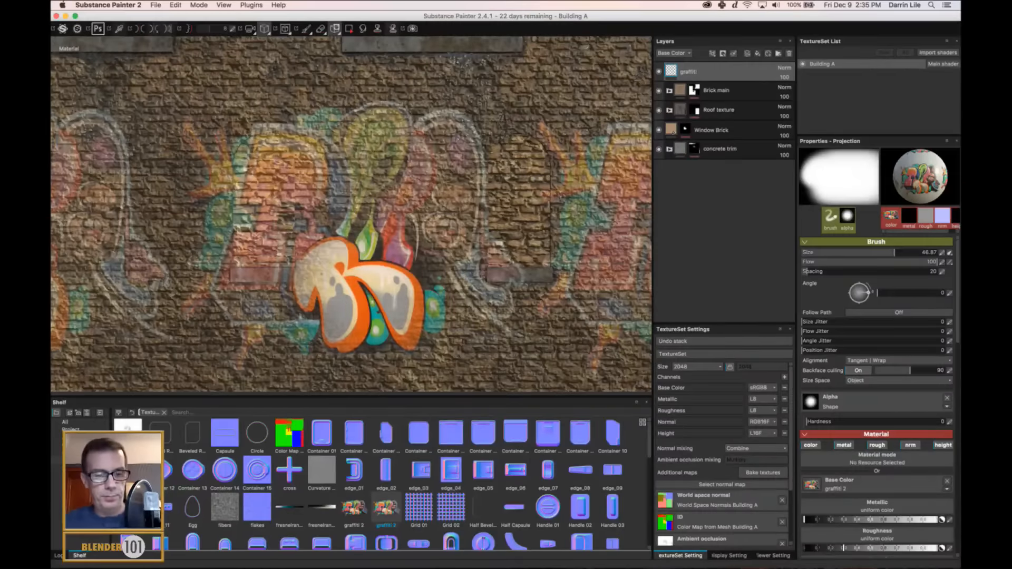
pyautogui.scroll(-2, 374, 292)
pyautogui.scroll(-3, 374, 293)
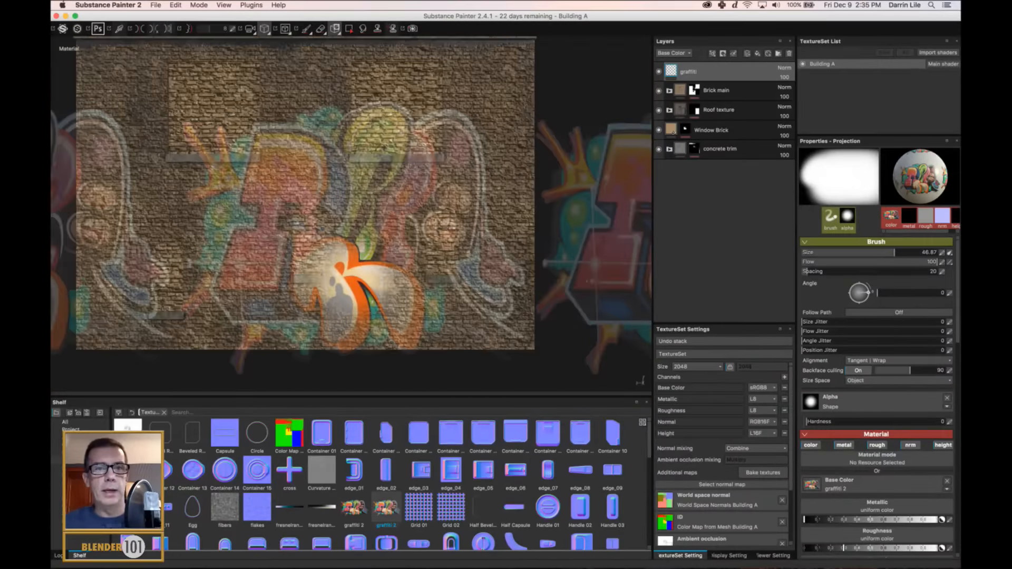
pyautogui.scroll(5, 369, 291)
pyautogui.scroll(2, 369, 292)
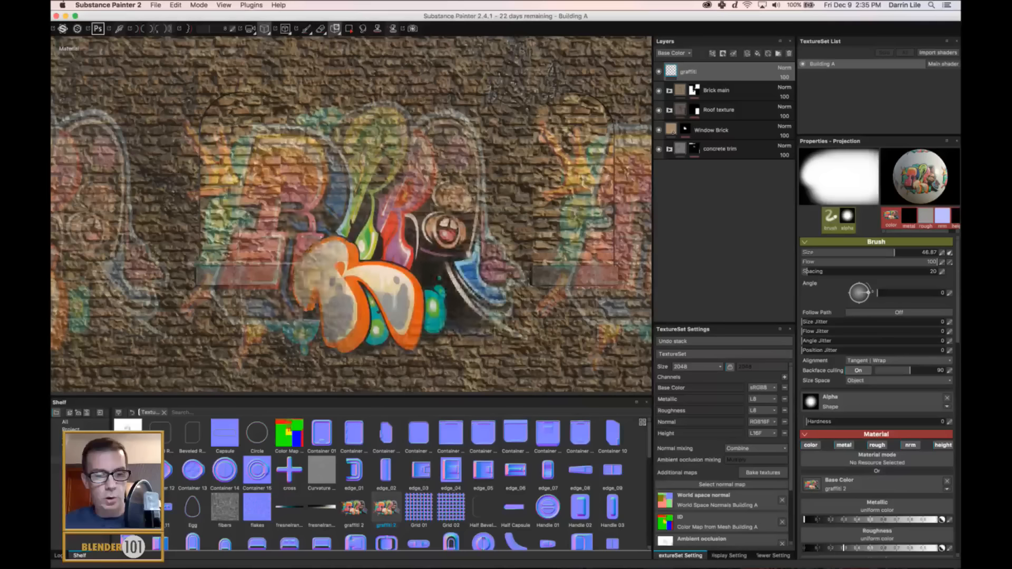
pyautogui.keyDown('alt'); pyautogui.moveTo(421, 286); pyautogui.dragTo(358, 285, button='middle'); pyautogui.keyUp('alt')
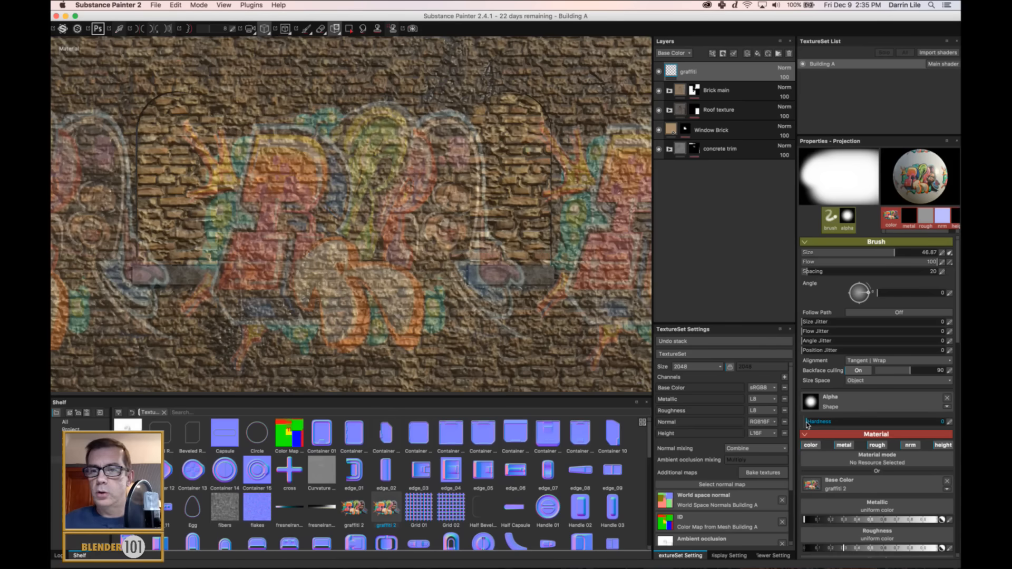
# Set the projection brush hardness to 1 and undo the test graffiti stroke painted between the arched windows.
pyautogui.moveTo(808, 422)
pyautogui.mouseDown()
pyautogui.moveTo(930, 422)
pyautogui.moveTo(942, 434)
pyautogui.mouseUp()
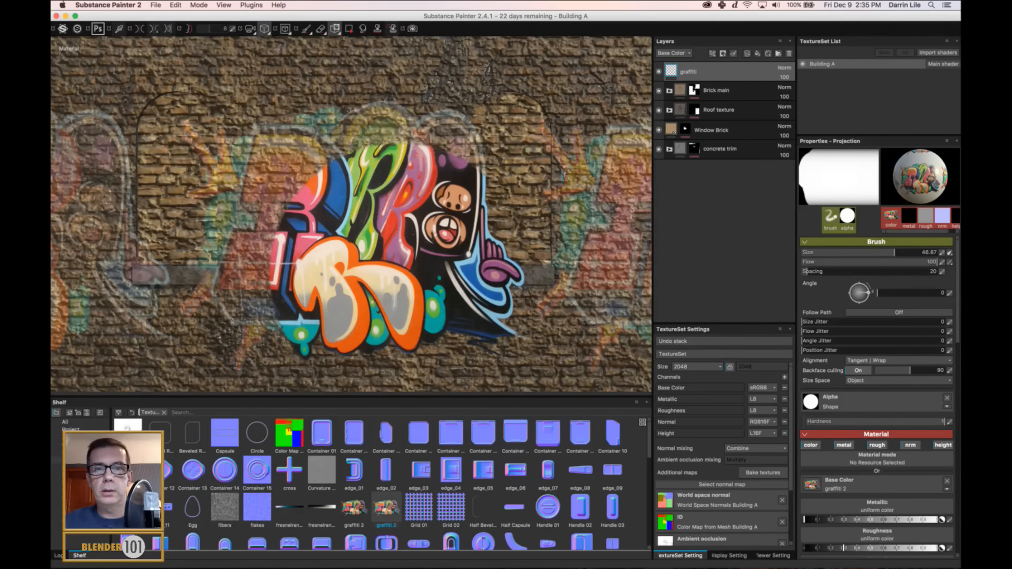
pyautogui.moveTo(397, 265)
pyautogui.mouseDown()
pyautogui.moveTo(374, 182)
pyautogui.moveTo(343, 177)
pyautogui.moveTo(317, 203)
pyautogui.mouseUp()
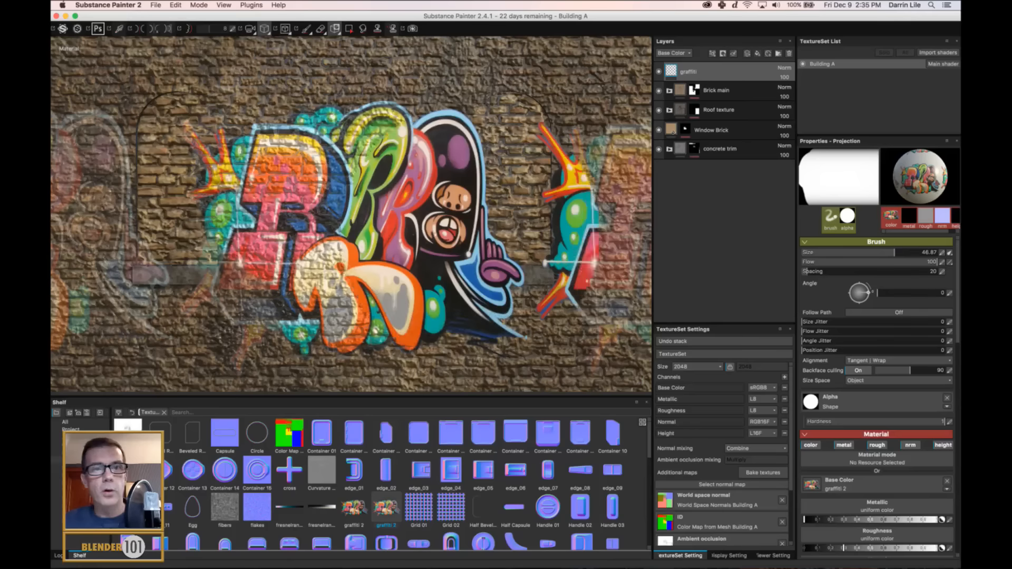
pyautogui.press('super+z')
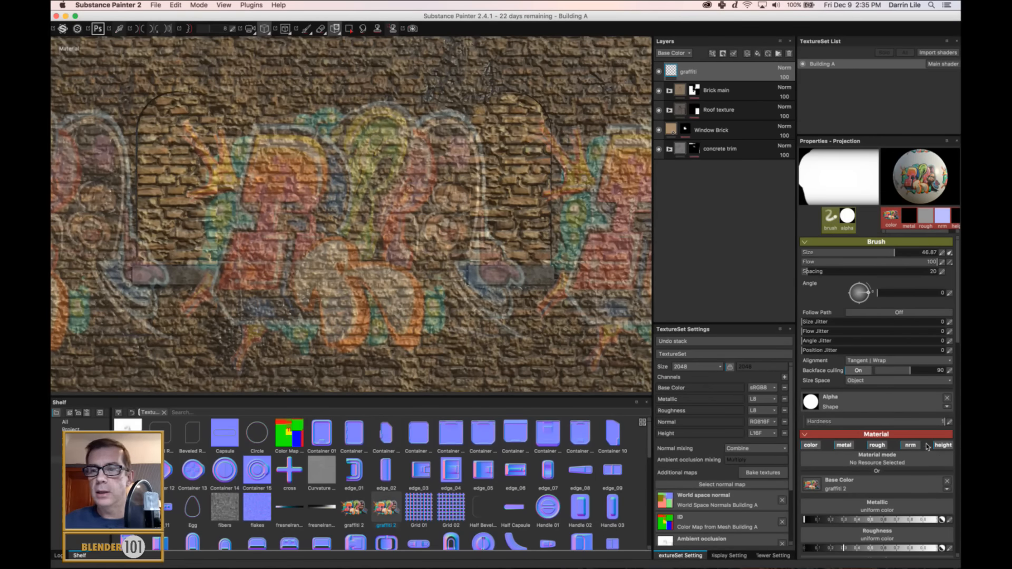
# Turn off the metal, rough, nrm and height channels of the projection material, leaving only color.
pyautogui.click(843, 446)
pyautogui.click(877, 445)
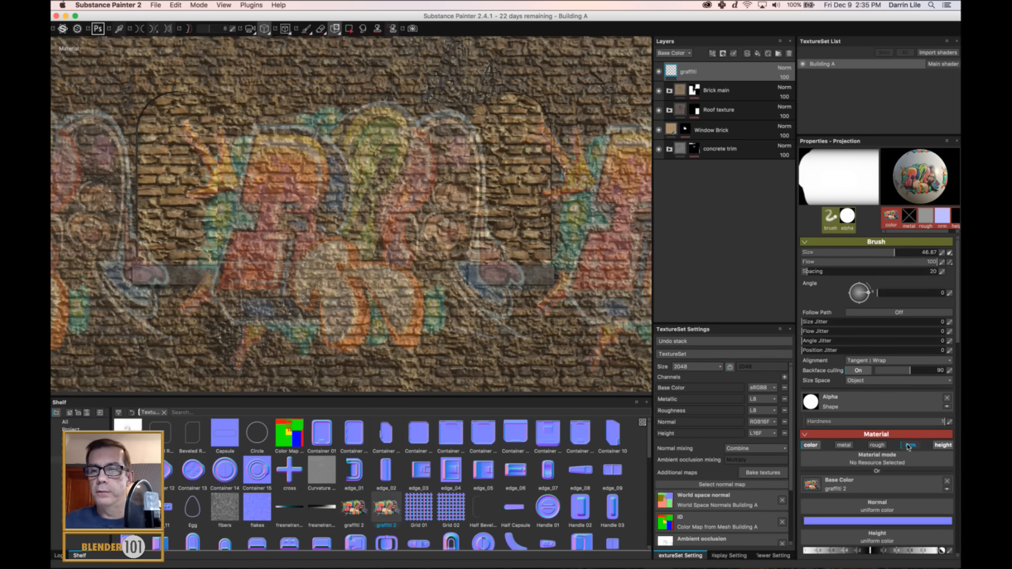
pyautogui.click(909, 446)
pyautogui.click(943, 446)
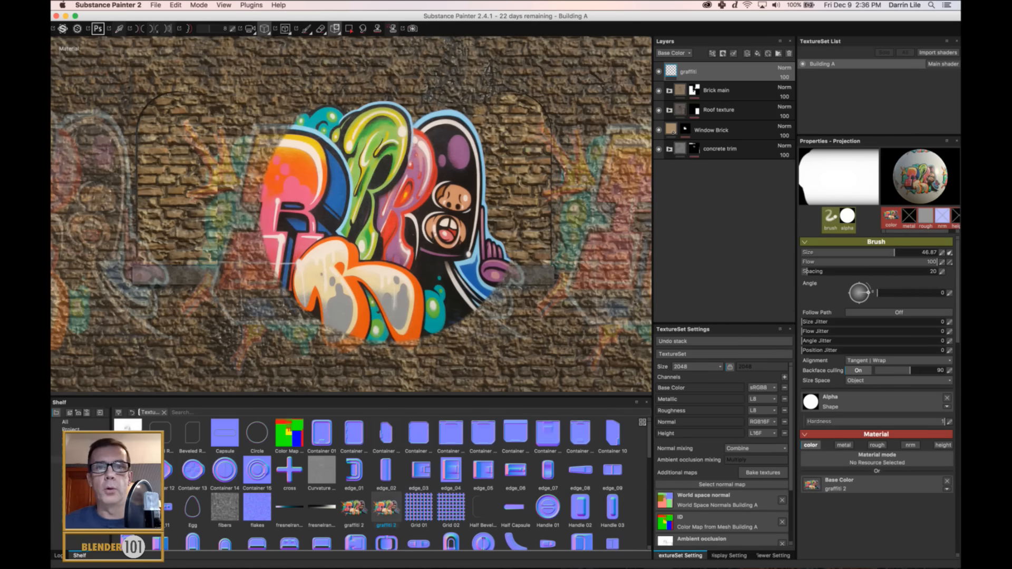
# Paint the projected graffiti 2 image onto the brick wall between the two arched windows, covering the whole lettering.
pyautogui.click(382, 221)
pyautogui.moveTo(382, 222); pyautogui.dragTo(263, 279)
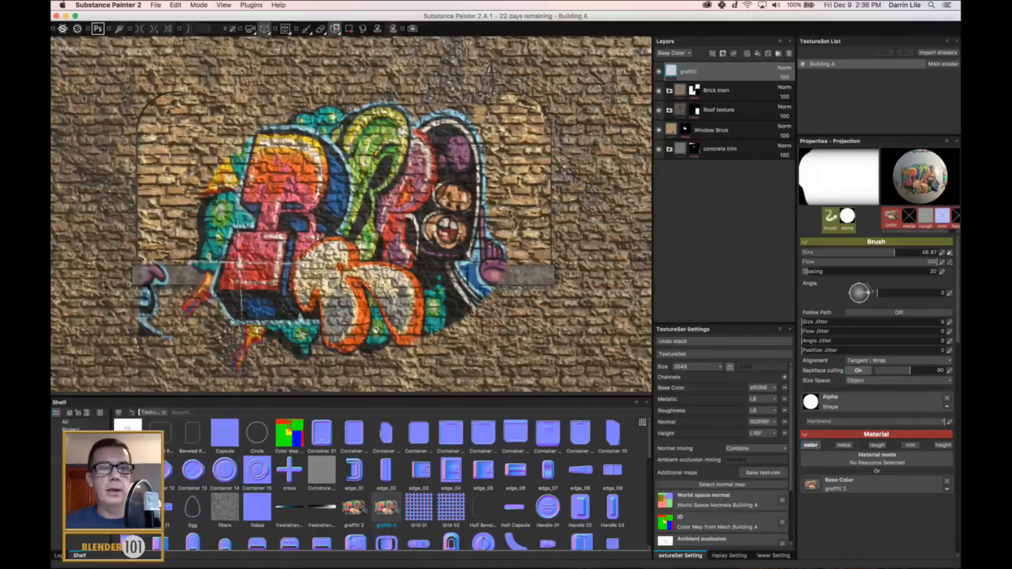
pyautogui.moveTo(394, 229)
pyautogui.mouseDown()
pyautogui.moveTo(454, 277)
pyautogui.moveTo(498, 261)
pyautogui.moveTo(498, 214)
pyautogui.mouseUp()
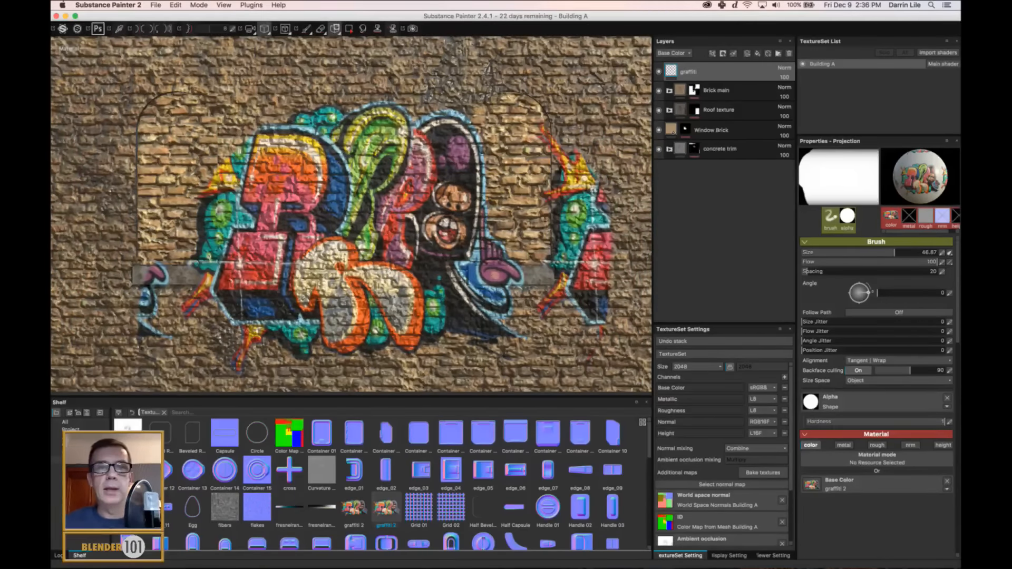
pyautogui.moveTo(361, 219); pyautogui.dragTo(332, 211)
# Erase the stray graffiti fragment at the outer end of the left arched window's sill with the size 10 Eraser.
pyautogui.click(306, 28)
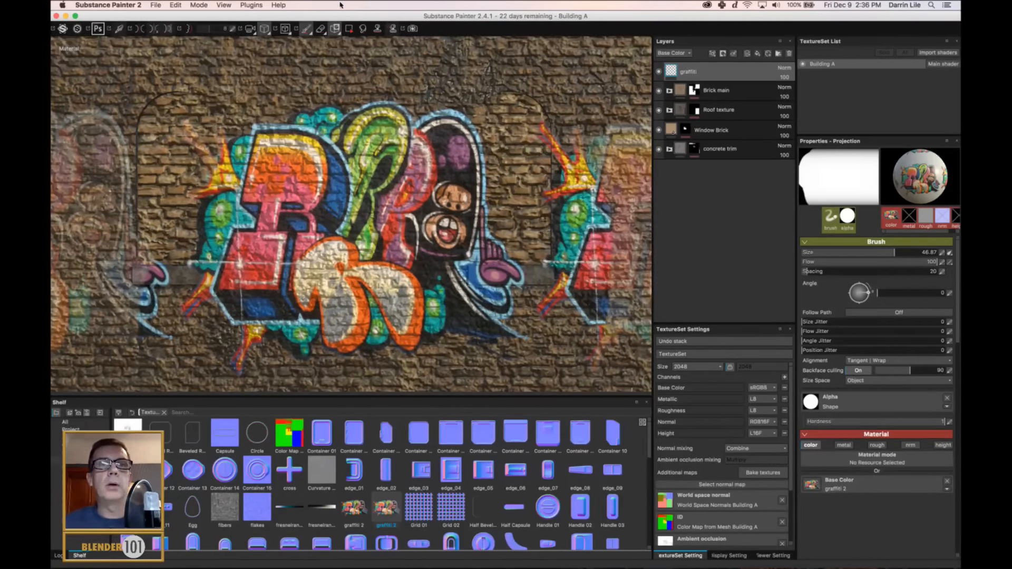
pyautogui.click(322, 29)
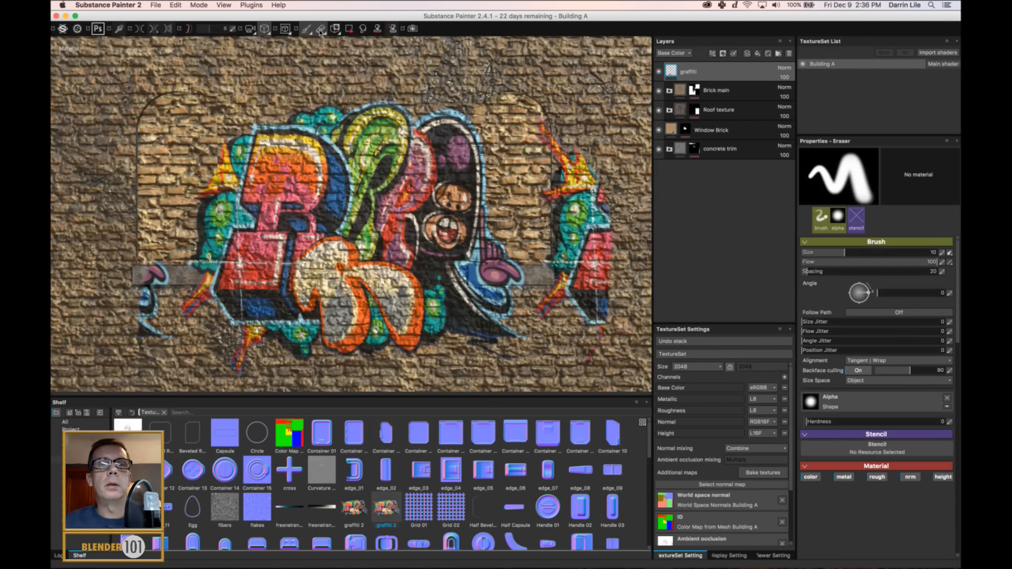
pyautogui.click(166, 275)
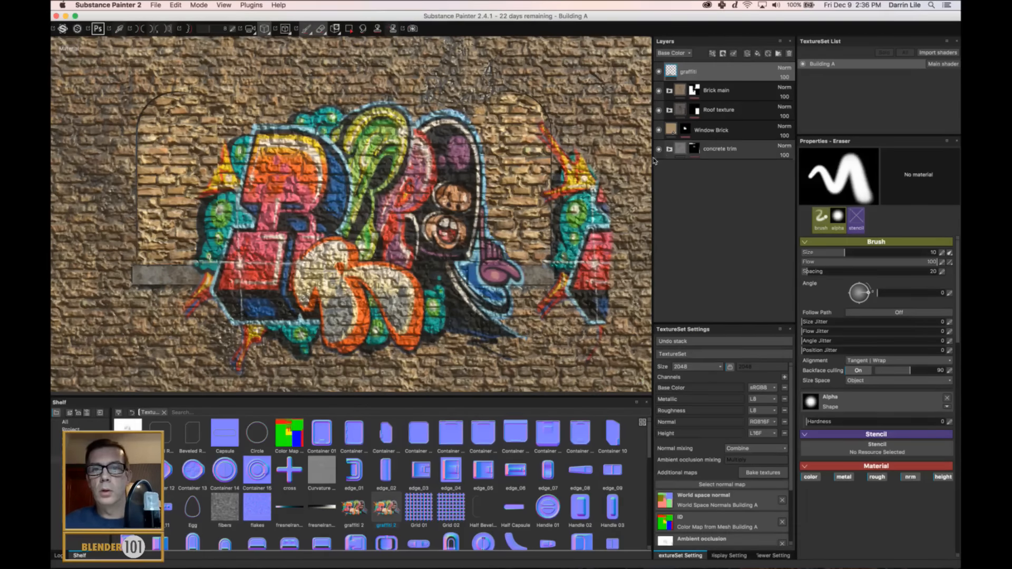
# Set the eraser size to 25.6 and hardness to 0.51, and erase the repeated graffiti piece over and beyond the right arched window.
pyautogui.moveTo(843, 253); pyautogui.dragTo(869, 252)
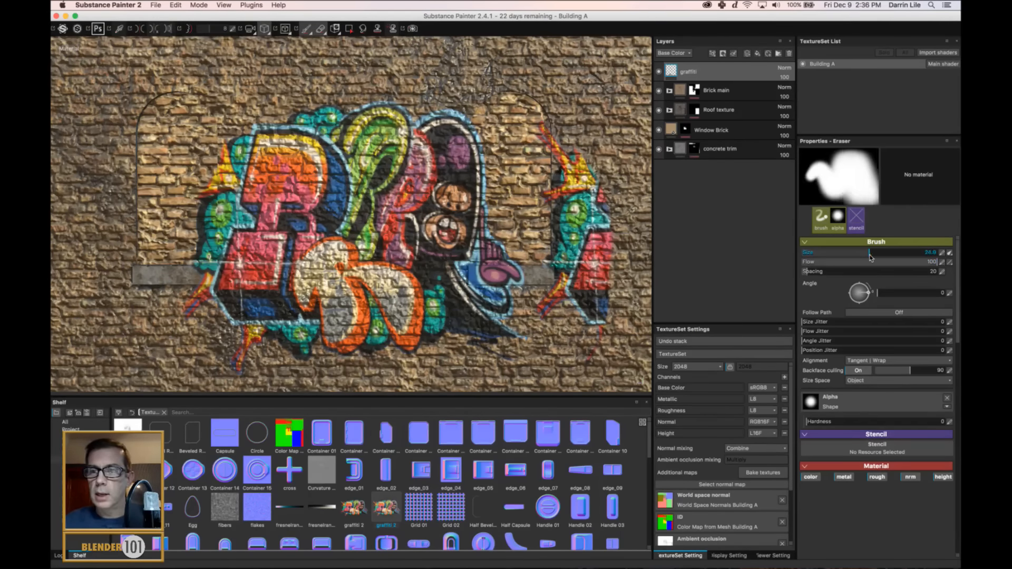
pyautogui.click(832, 425)
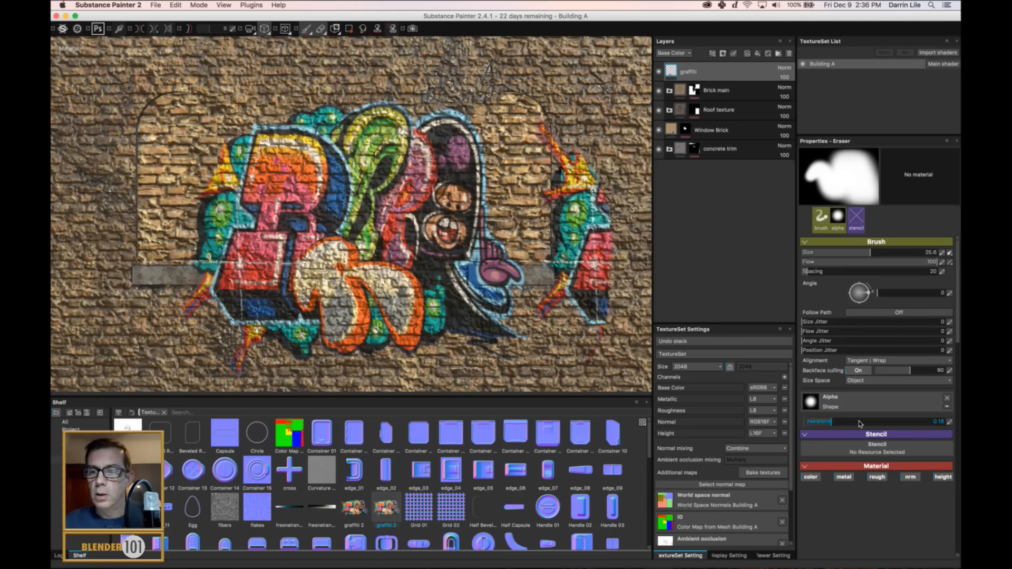
pyautogui.moveTo(583, 171); pyautogui.dragTo(599, 301)
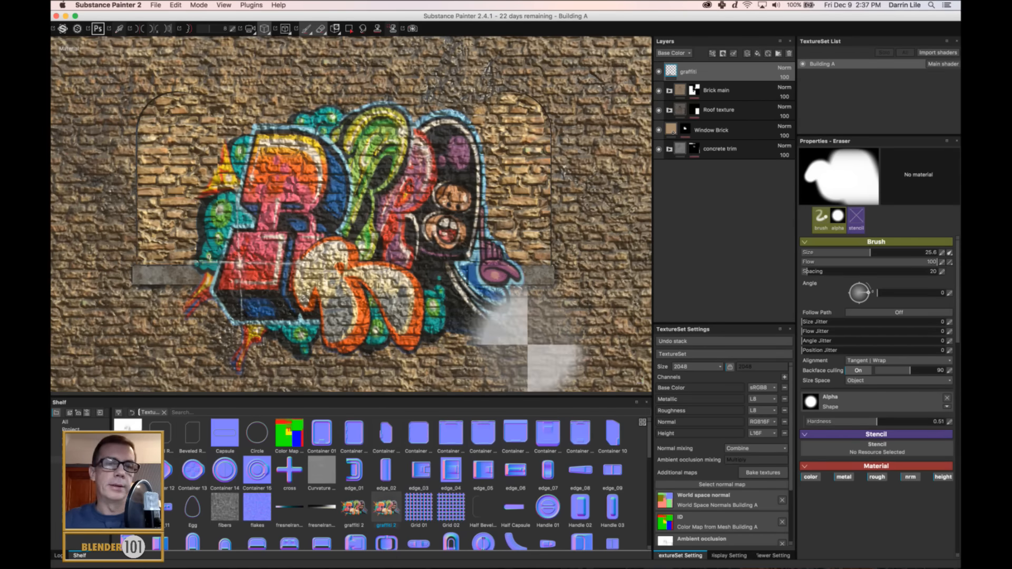
# Set the eraser size to 2.27, view the graffiti wall at an angle and save the project.
pyautogui.moveTo(870, 253); pyautogui.dragTo(822, 256)
pyautogui.scroll(-8, 475, 277)
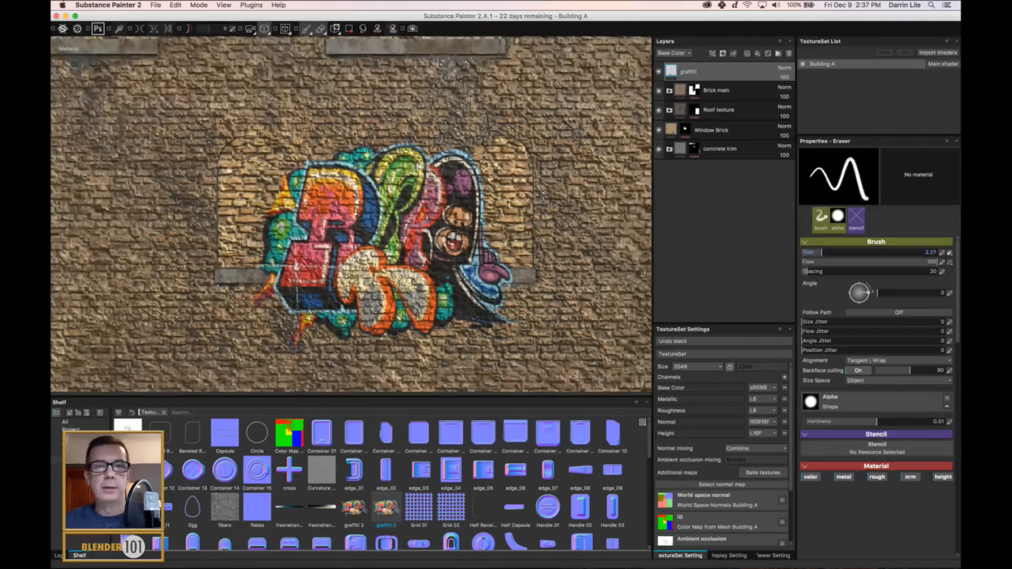
pyautogui.keyDown('alt'); pyautogui.moveTo(474, 278); pyautogui.dragTo(377, 311); pyautogui.keyUp('alt')
pyautogui.press('super+s')
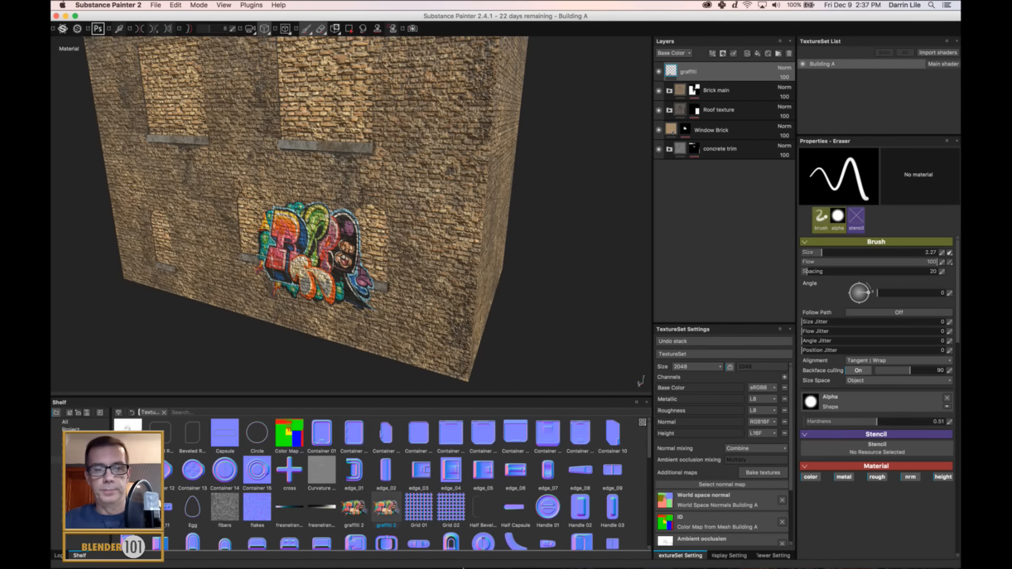
# Switch to Blender and examine the planks, battens and rope handle in the wooden crate reference image.
pyautogui.moveTo(466, 558)
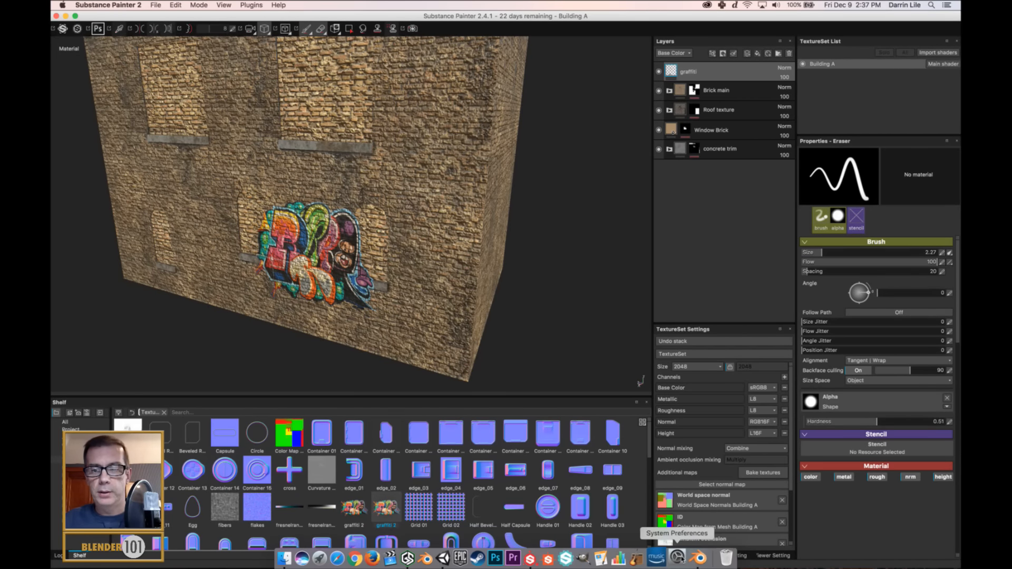
pyautogui.click(697, 559)
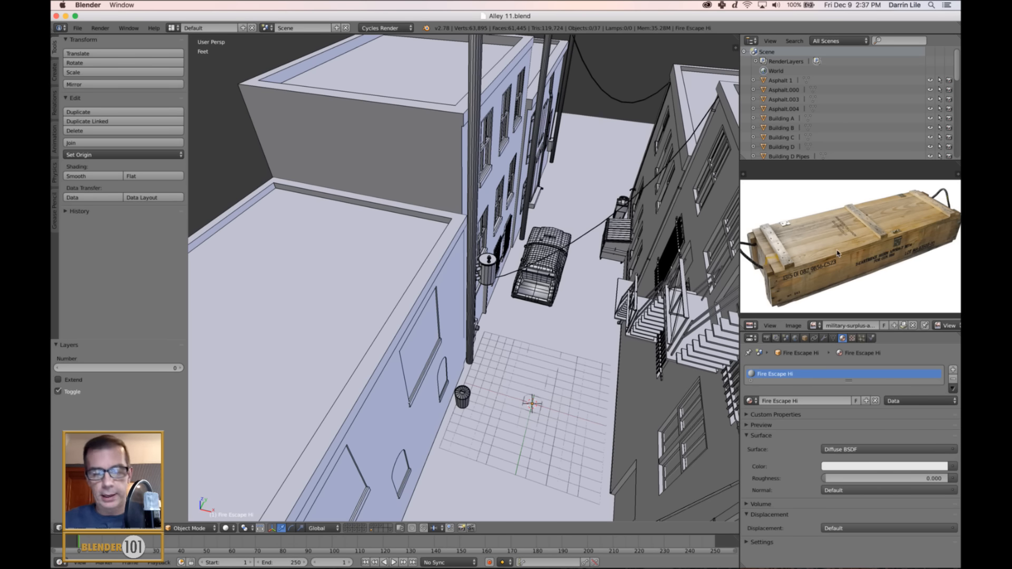
pyautogui.scroll(3, 848, 251)
pyautogui.scroll(-1, 848, 251)
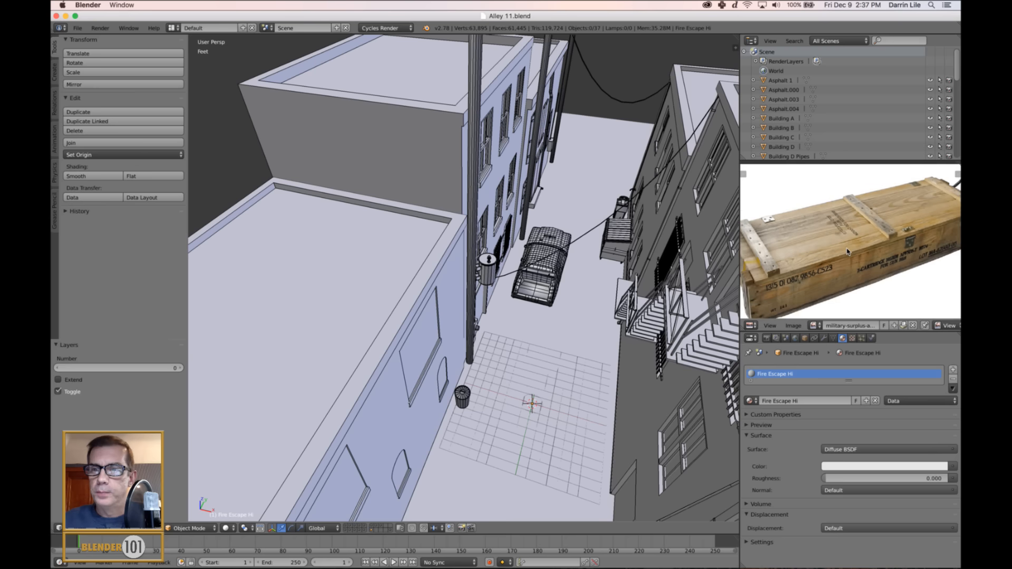
pyautogui.moveTo(798, 256); pyautogui.dragTo(830, 243, button='middle')
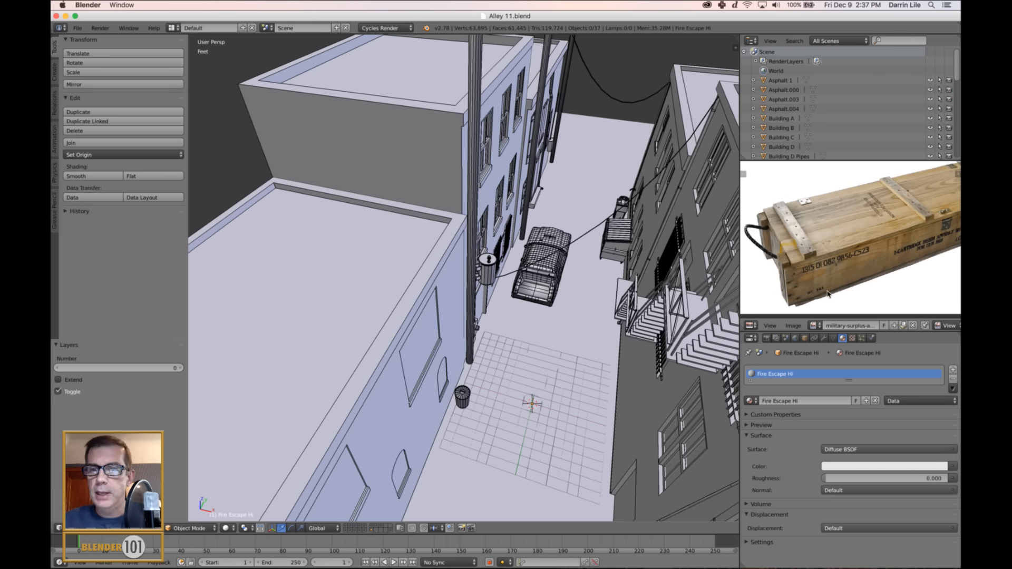
pyautogui.scroll(-1, 861, 287)
pyautogui.scroll(1, 860, 288)
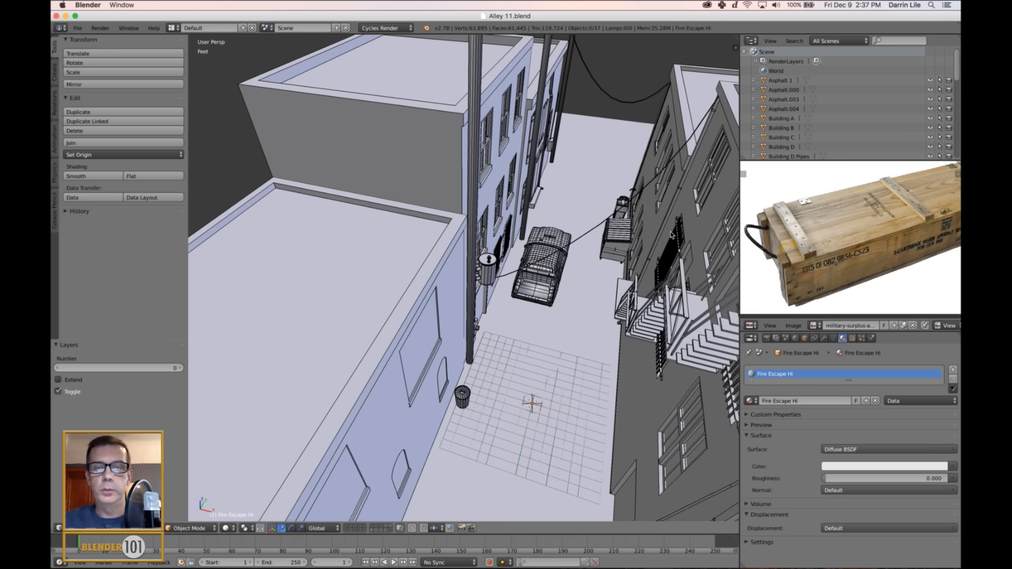
# Show an empty layer of the Alley 11 scene and fit the whole crate reference image in its view.
pyautogui.click(375, 529)
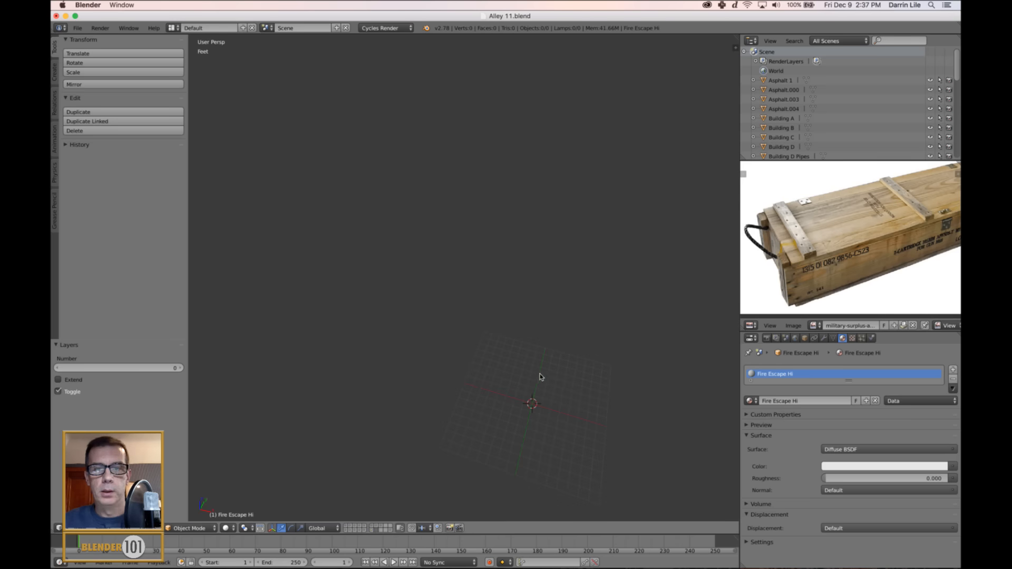
pyautogui.moveTo(533, 317)
pyautogui.keyDown('shift'); pyautogui.mouseDown(button='middle')
pyautogui.moveTo(499, 264)
pyautogui.moveTo(536, 298)
pyautogui.mouseUp(button='middle'); pyautogui.keyUp('shift')
pyautogui.scroll(-2, 901, 260)
pyautogui.moveTo(897, 260); pyautogui.dragTo(872, 256, button='middle')
pyautogui.scroll(3, 872, 256)
pyautogui.scroll(-2, 872, 256)
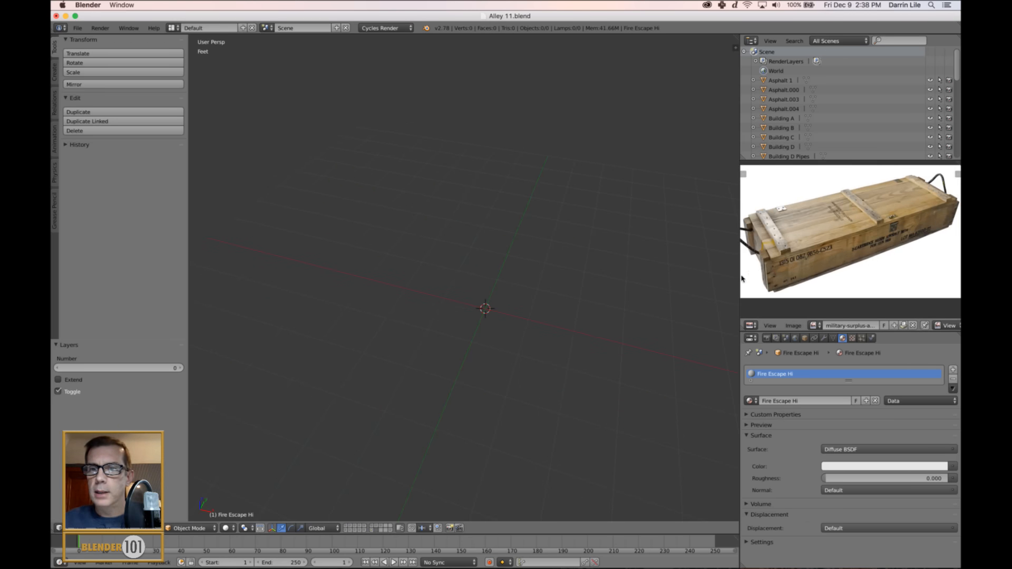
# Check the 3D view's display, shading and background image settings.
pyautogui.press('n')
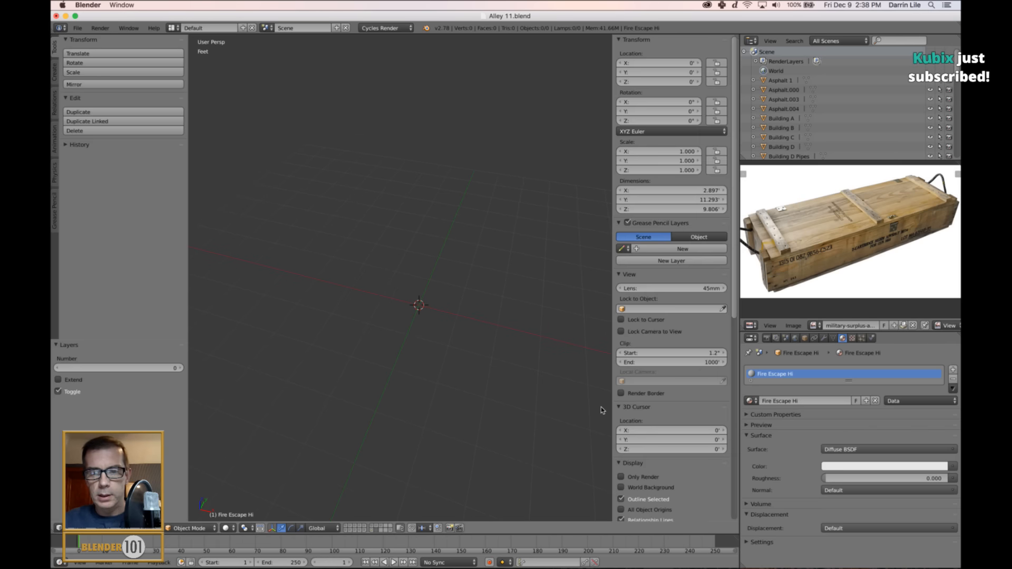
pyautogui.scroll(-15, 730, 315)
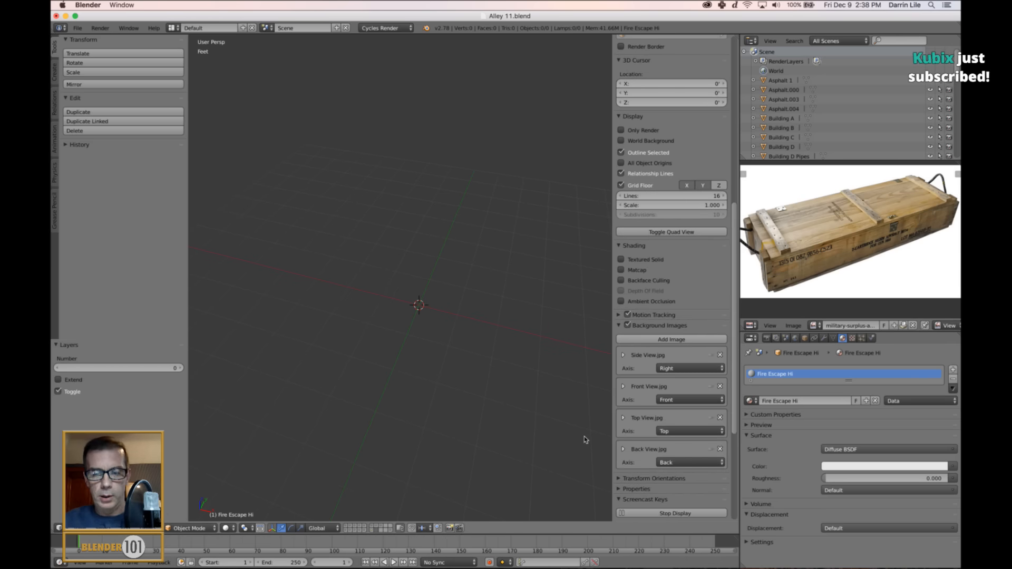
pyautogui.press('n')
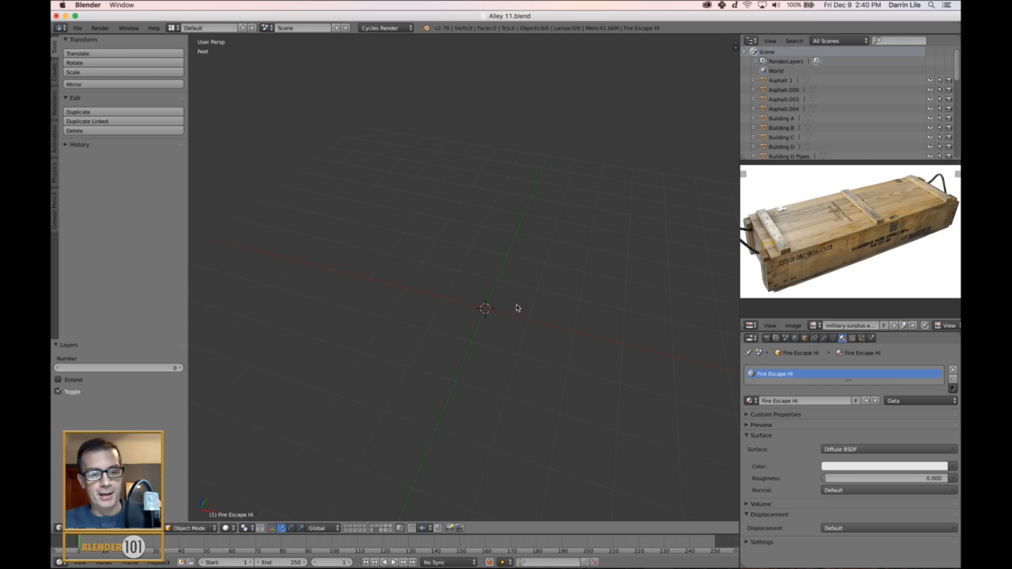
# Add a cube at the grid centre and flatten it into a thin slab by scaling it to about 0.053 along Z.
pyautogui.scroll(-3, 507, 342)
pyautogui.scroll(2, 527, 352)
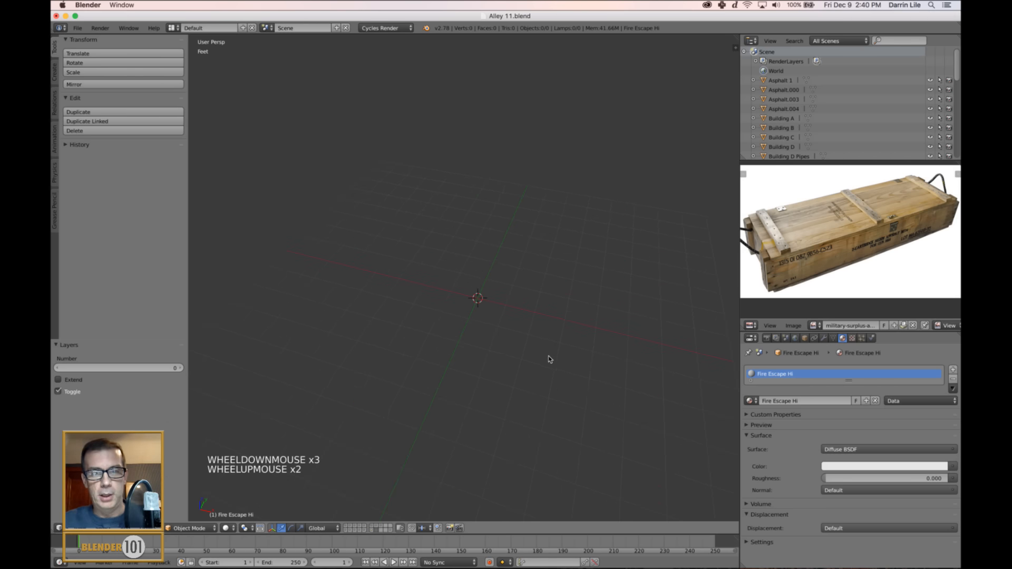
pyautogui.moveTo(549, 356); pyautogui.dragTo(566, 360, button='middle')
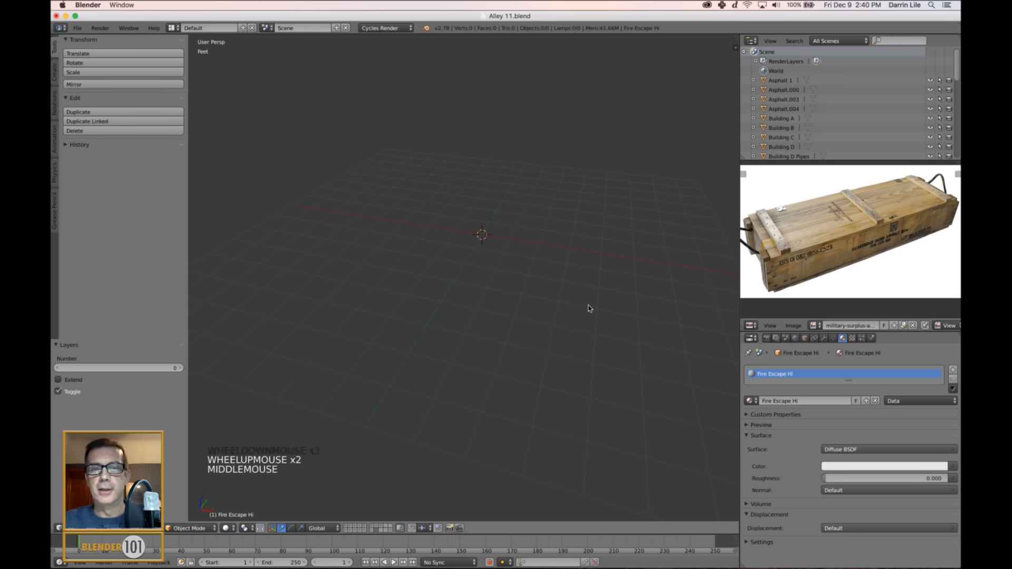
pyautogui.hotkey('shift', 'a')
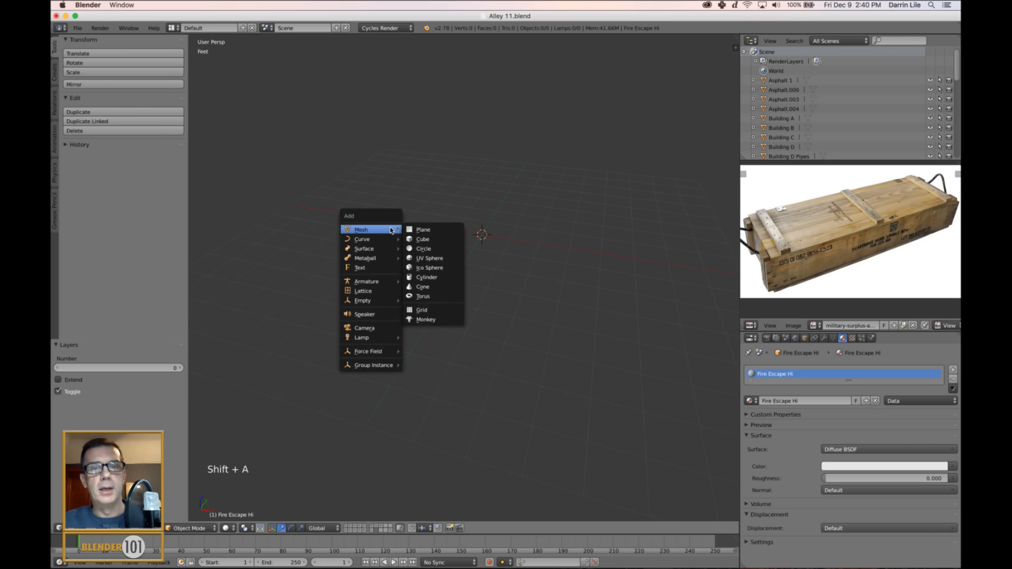
pyautogui.click(435, 240)
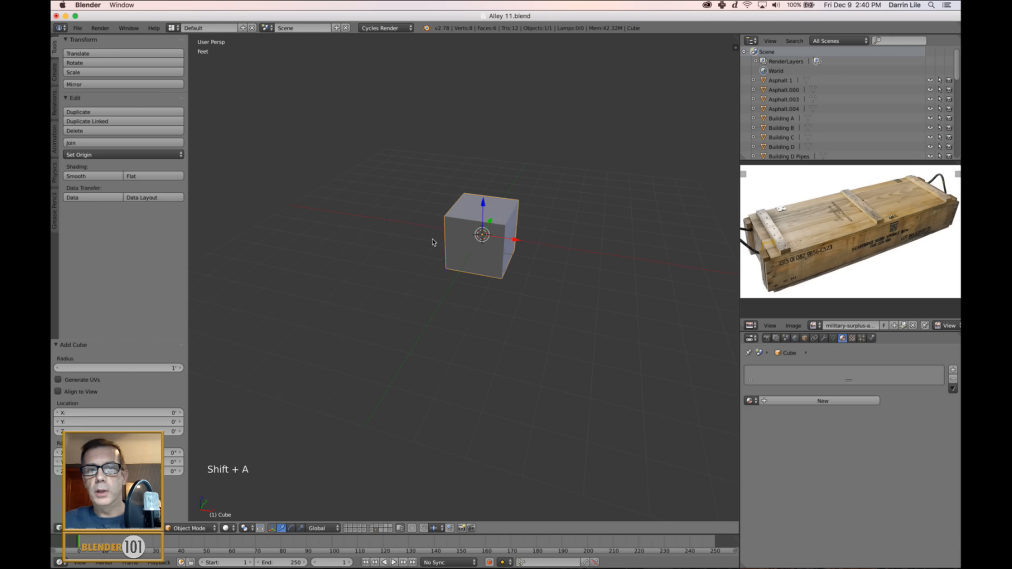
pyautogui.press('s')
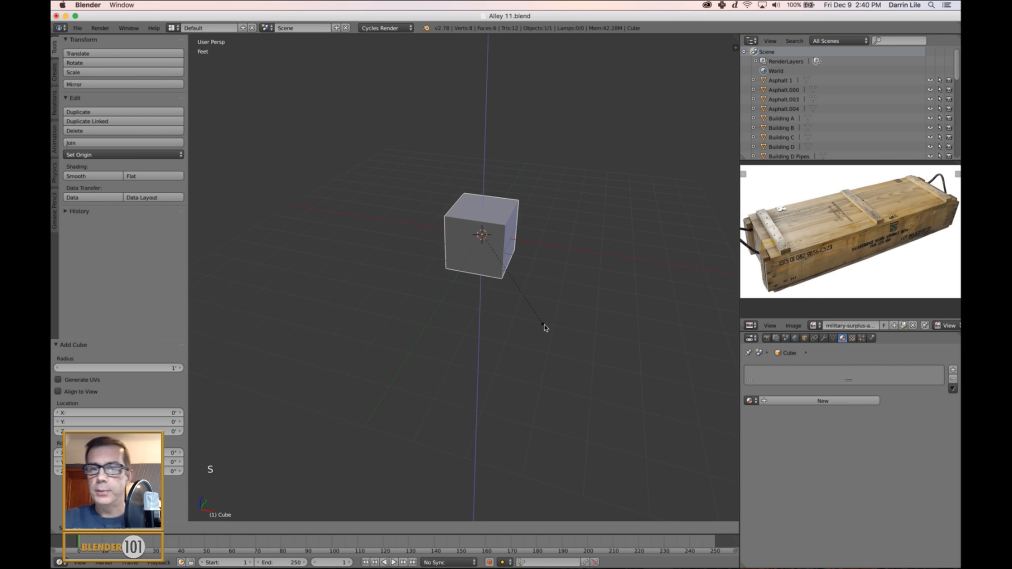
pyautogui.press('z')
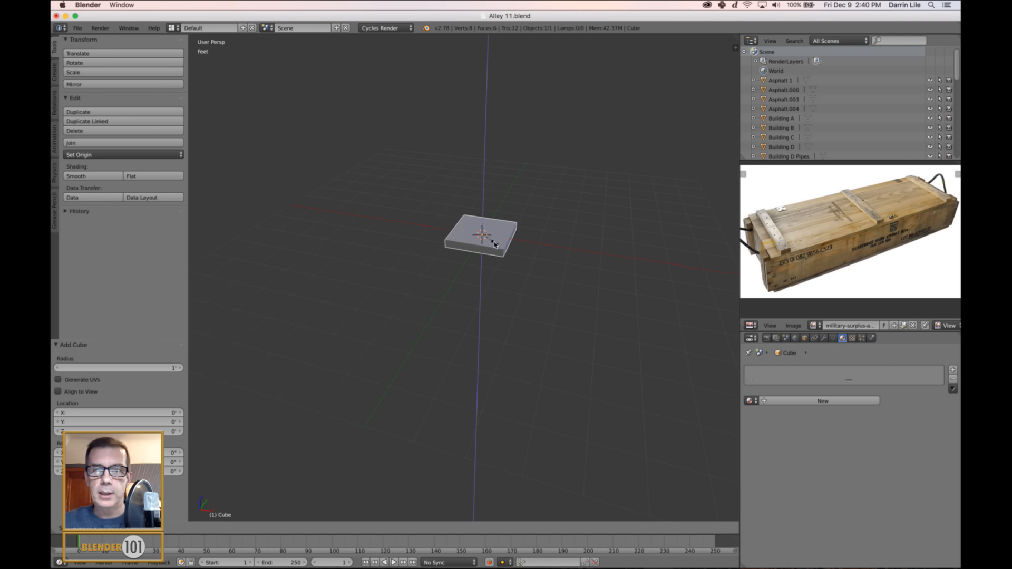
pyautogui.click(489, 241)
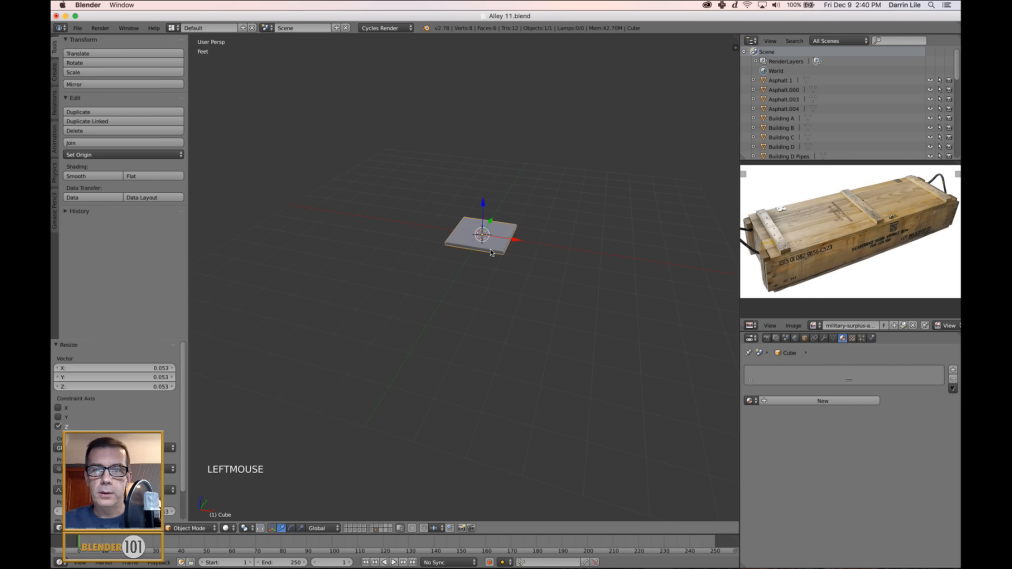
pyautogui.scroll(3, 516, 236)
pyautogui.scroll(-1, 512, 239)
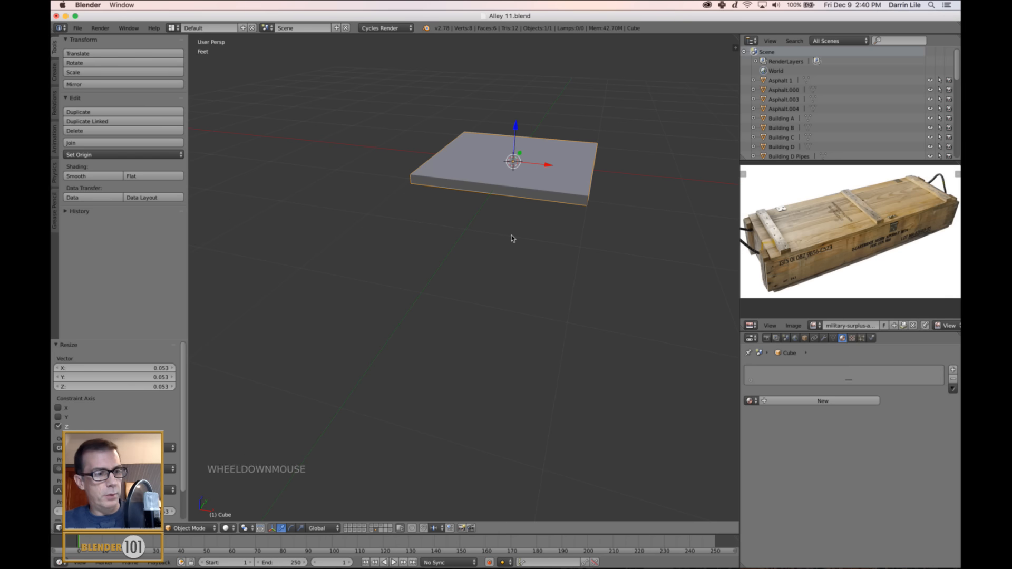
pyautogui.press('KP_Decimal')
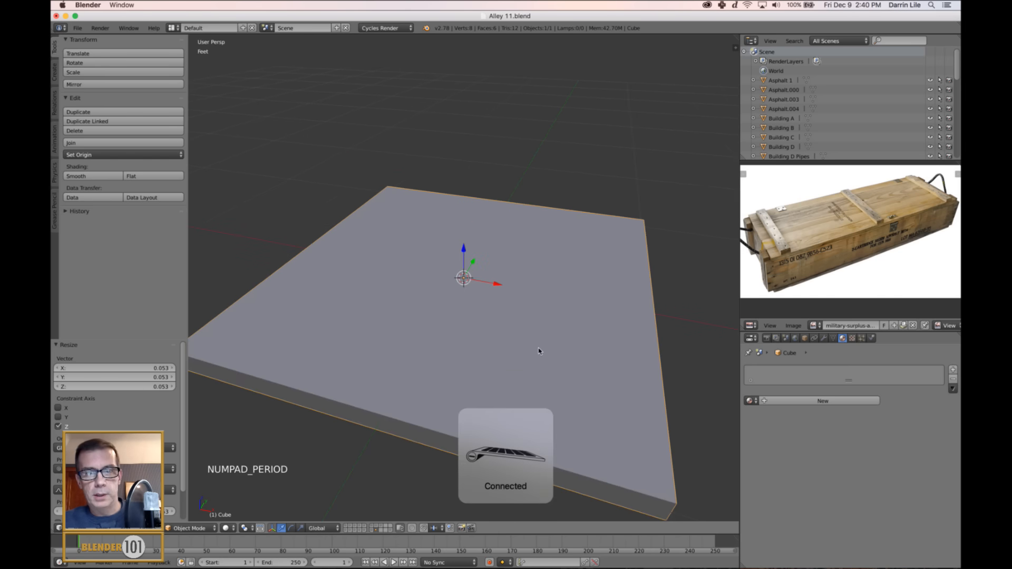
pyautogui.scroll(-2, 537, 350)
pyautogui.moveTo(537, 350); pyautogui.dragTo(508, 373, button='middle')
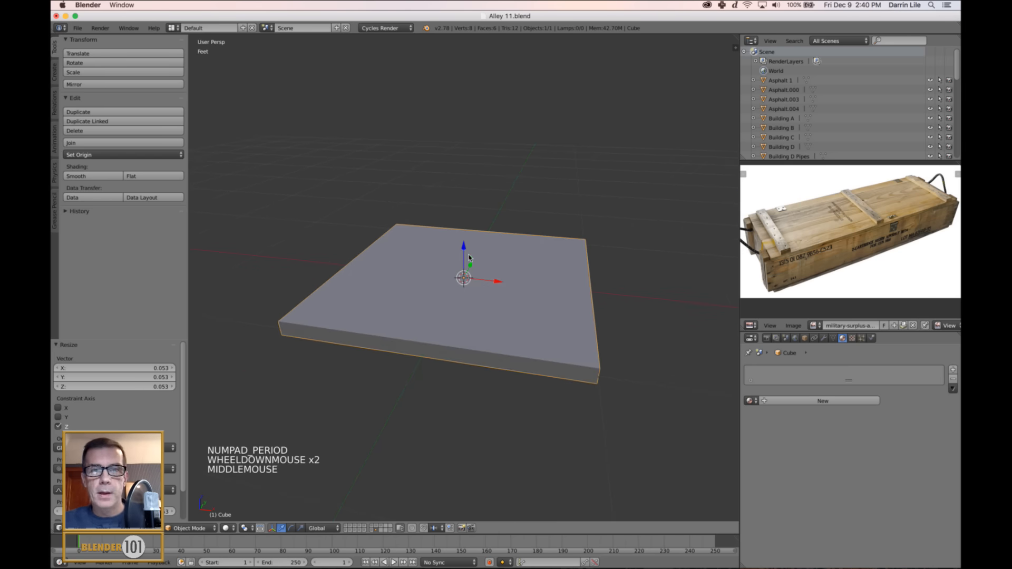
# Raise the slab about 1.094" along Z and stretch it by a factor of about 3.398 along X.
pyautogui.moveTo(463, 248); pyautogui.dragTo(464, 237)
pyautogui.scroll(-3, 546, 328)
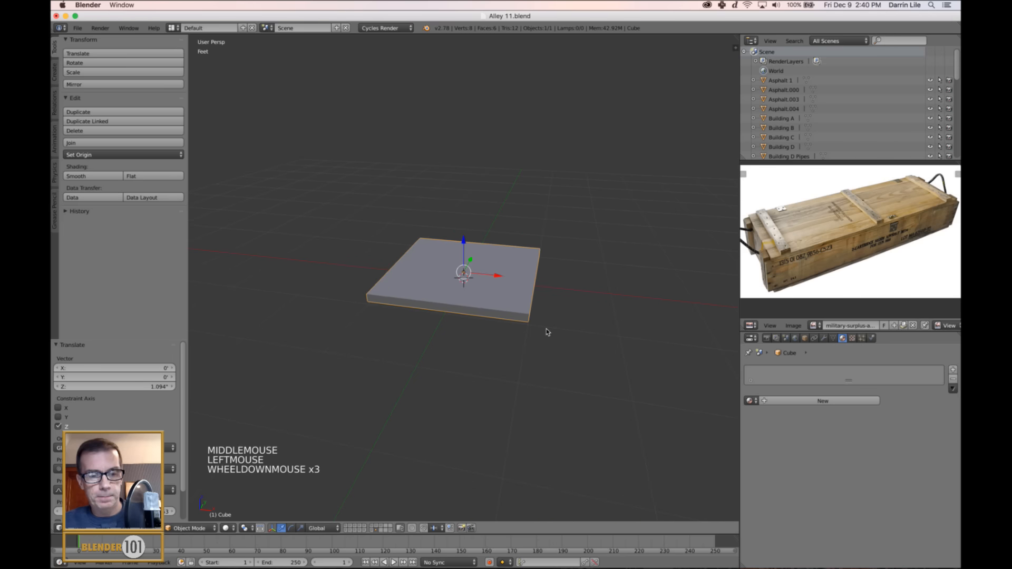
pyautogui.press('s')
pyautogui.press('s')
pyautogui.press('s')
pyautogui.press('s')
pyautogui.click(735, 457)
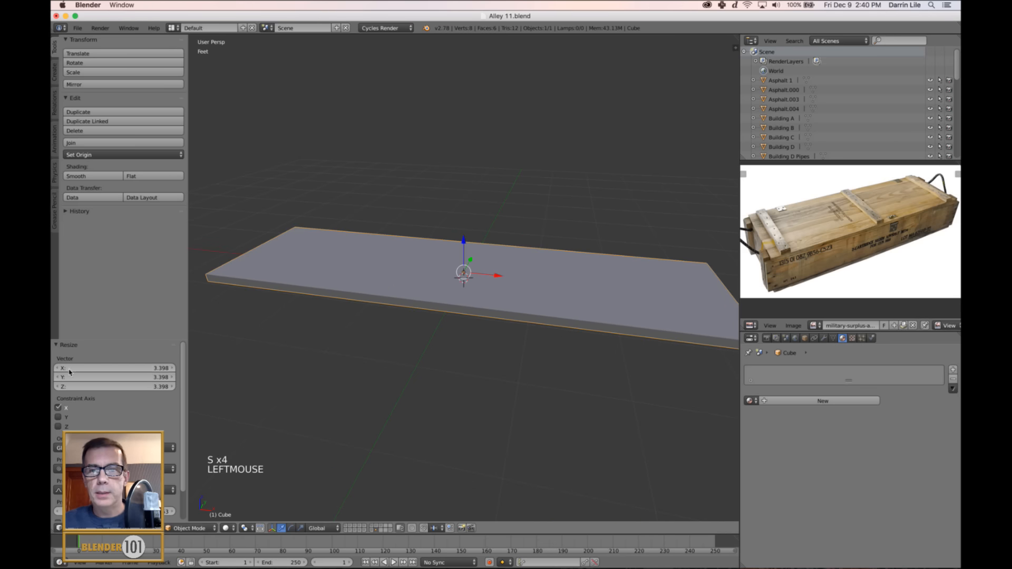
pyautogui.scroll(-2, 522, 343)
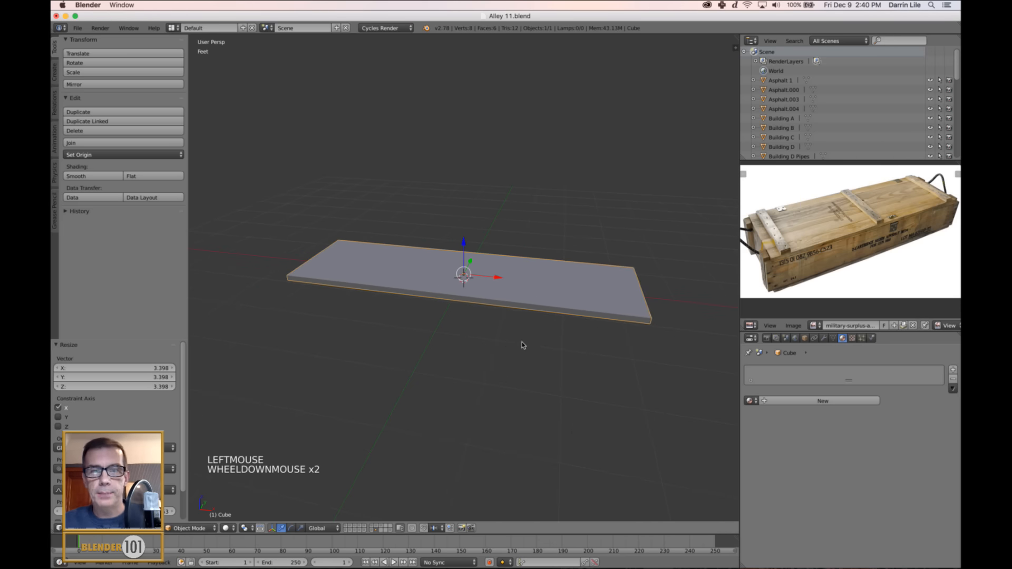
# Refine the slab's proportions to match the crate, scaling it by about 0.910 along Y and 0.951 along X.
pyautogui.moveTo(522, 343)
pyautogui.mouseDown(button='middle')
pyautogui.moveTo(511, 350)
pyautogui.moveTo(525, 349)
pyautogui.mouseUp(button='middle')
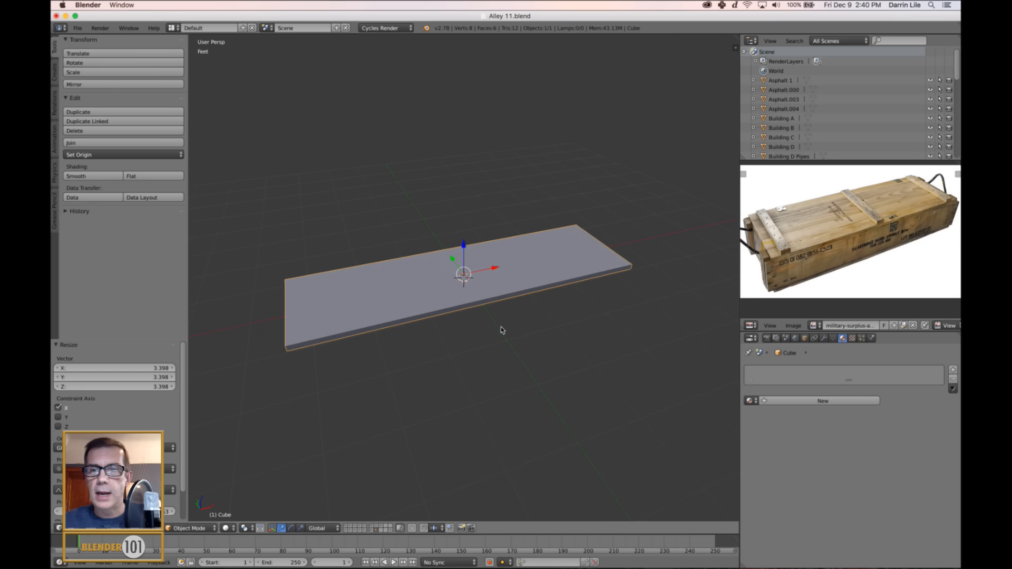
pyautogui.moveTo(499, 330); pyautogui.dragTo(540, 314, button='middle')
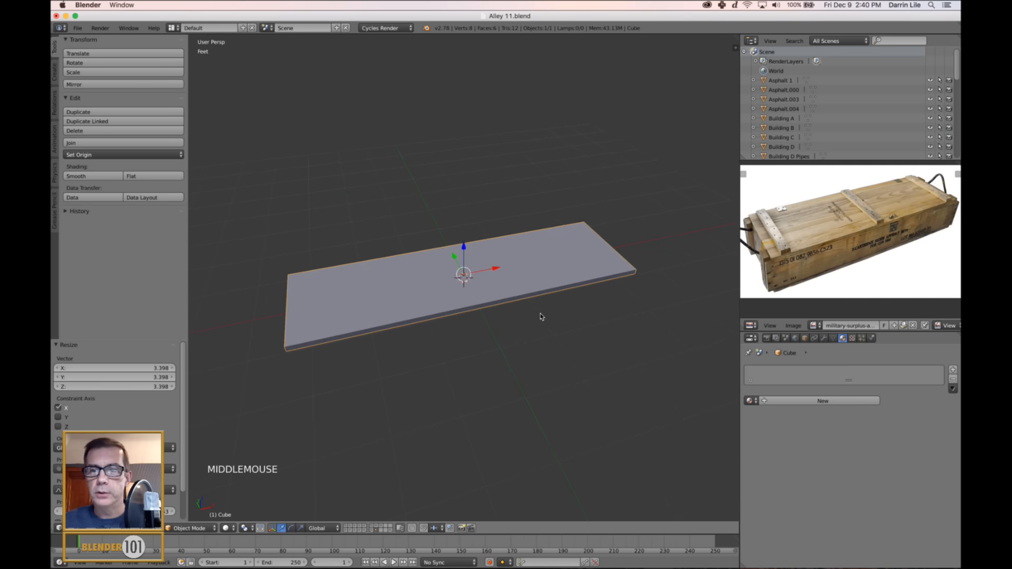
pyautogui.scroll(-2, 409, 295)
pyautogui.moveTo(409, 324); pyautogui.dragTo(422, 325, button='middle')
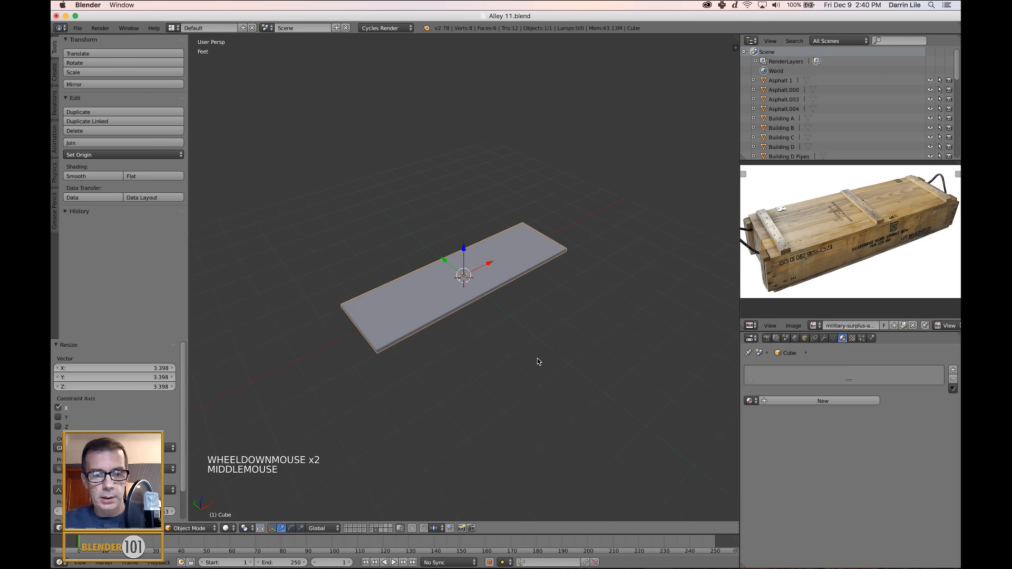
pyautogui.press('s')
pyautogui.press('s')
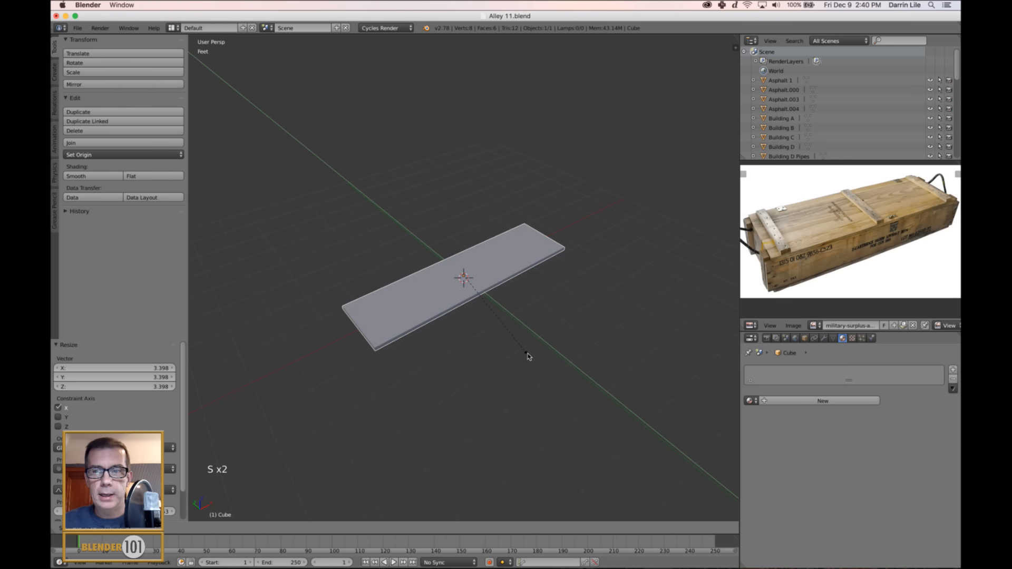
pyautogui.click(529, 357)
pyautogui.moveTo(528, 359); pyautogui.dragTo(525, 355, button='middle')
pyautogui.press('s')
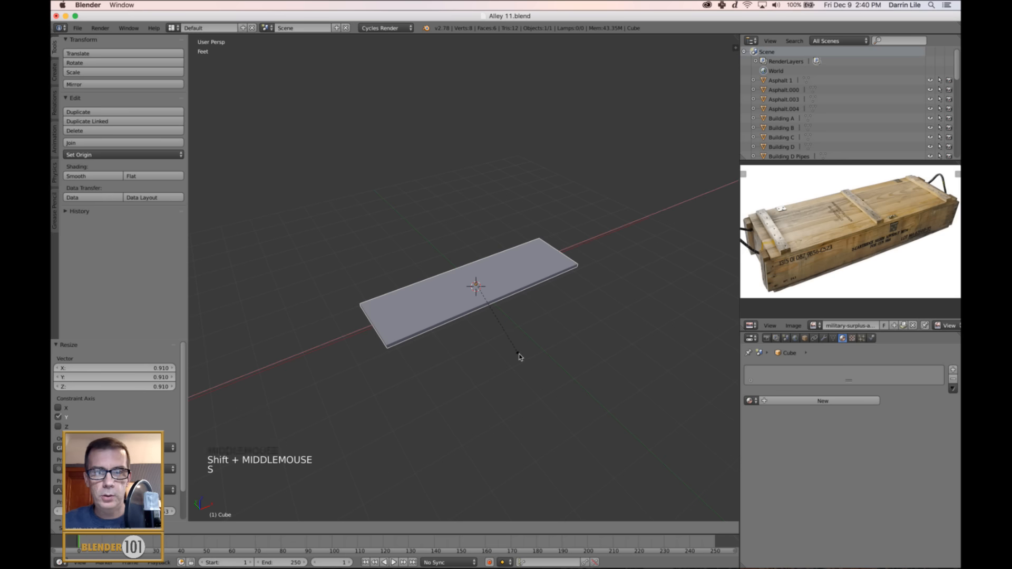
pyautogui.click(520, 355)
pyautogui.scroll(1, 521, 355)
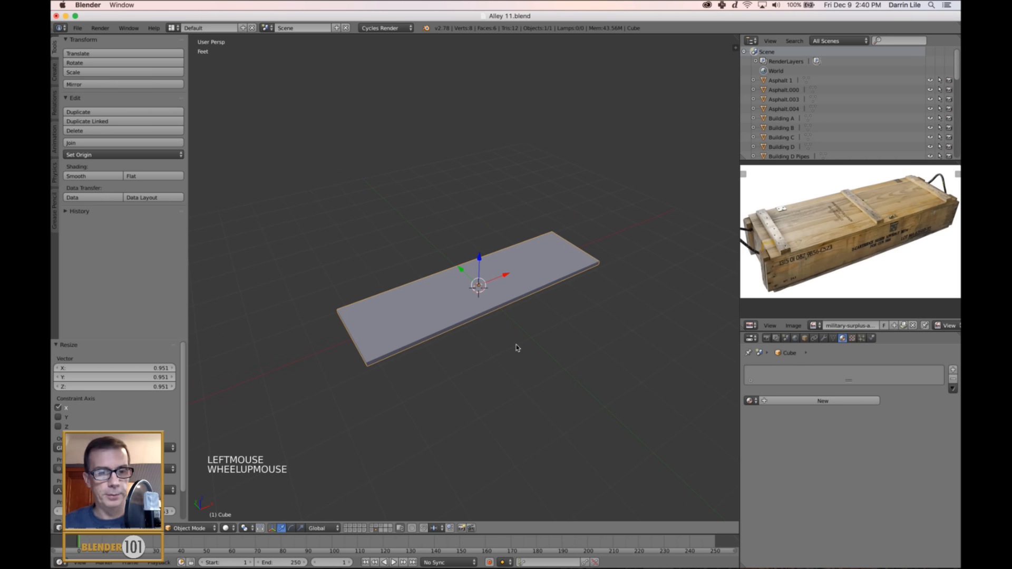
# Show all scene layers to compare the slab's size with the alley objects, and return to the crate's layer alone.
pyautogui.moveTo(322, 559)
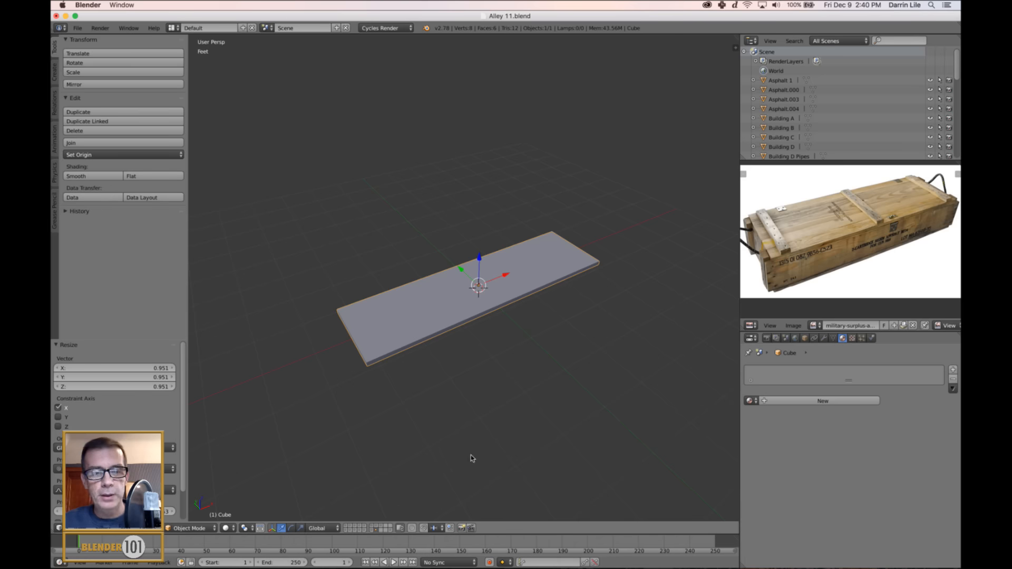
pyautogui.press('`')
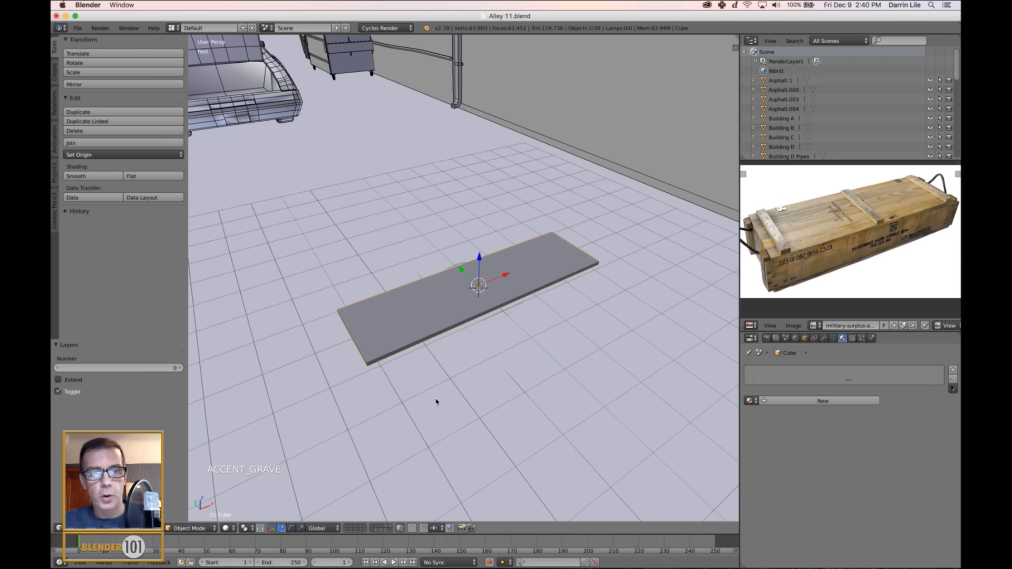
pyautogui.scroll(-4, 452, 361)
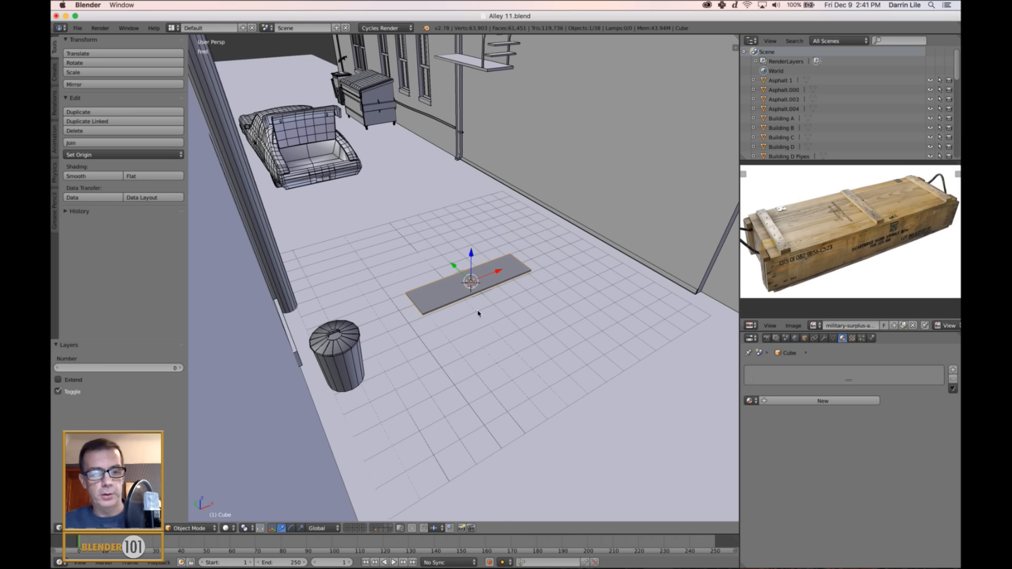
pyautogui.click(373, 530)
pyautogui.scroll(3, 488, 374)
pyautogui.moveTo(490, 378)
pyautogui.keyDown('shift'); pyautogui.mouseDown(button='middle')
pyautogui.moveTo(458, 369)
pyautogui.moveTo(515, 366)
pyautogui.moveTo(506, 377)
pyautogui.mouseUp(button='middle'); pyautogui.keyUp('shift')
pyautogui.scroll(2, 459, 369)
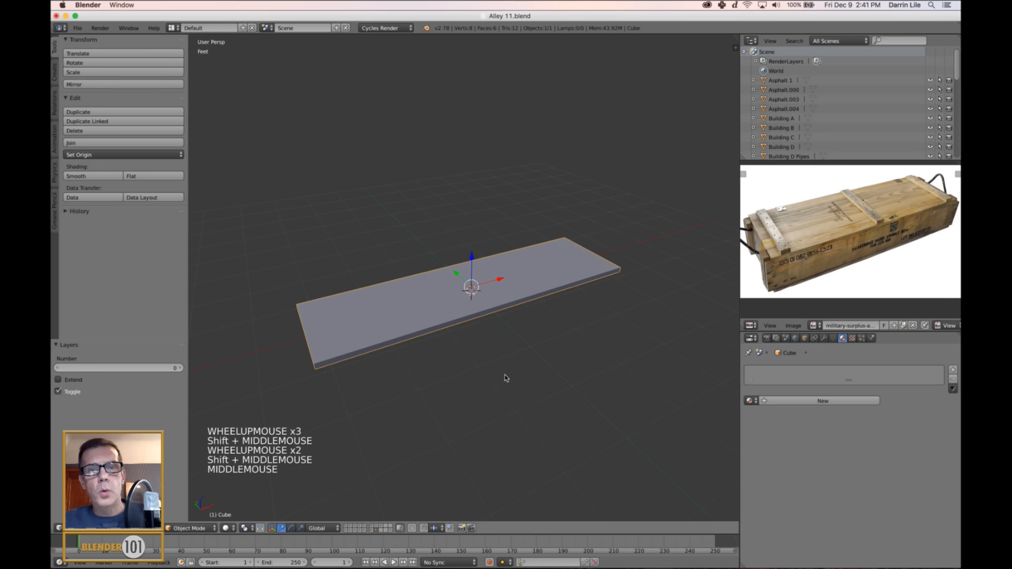
# Duplicate the slab in front orthographic view and place the copy directly above the original as the crate's lid.
pyautogui.press('KP_1')
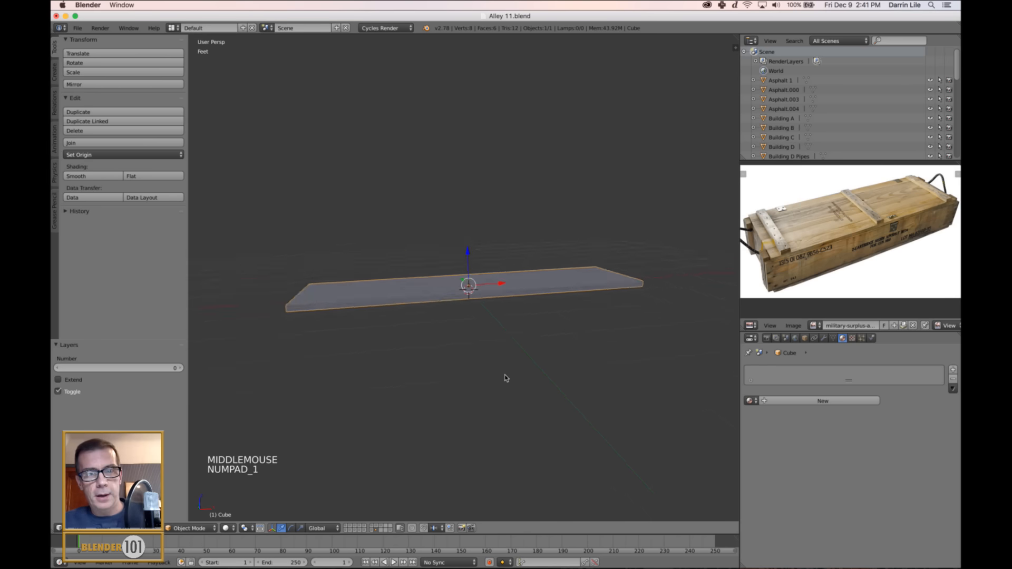
pyautogui.press('KP_5')
pyautogui.scroll(1, 504, 369)
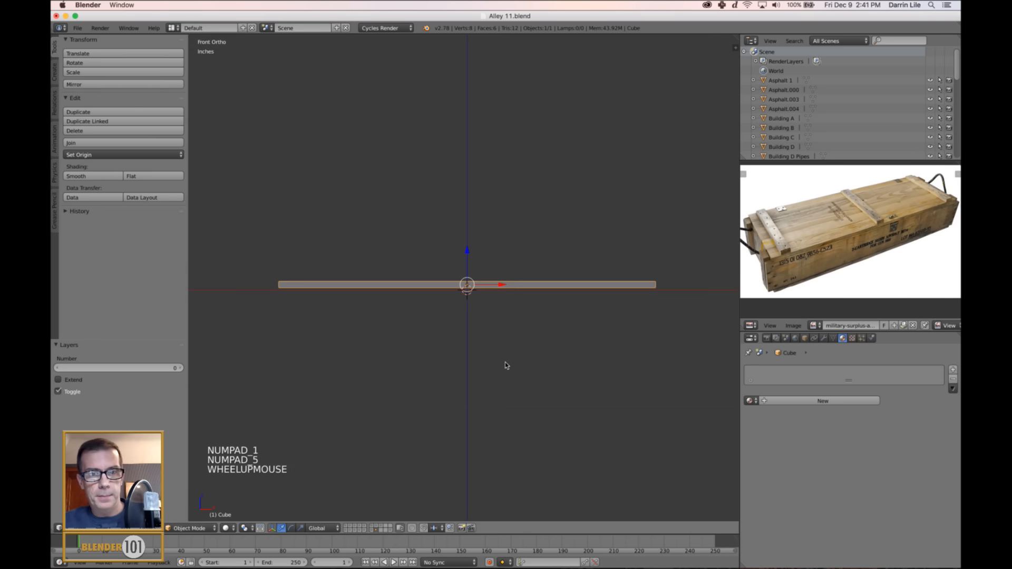
pyautogui.keyDown('shift'); pyautogui.moveTo(505, 362); pyautogui.dragTo(516, 367, button='middle'); pyautogui.keyUp('shift')
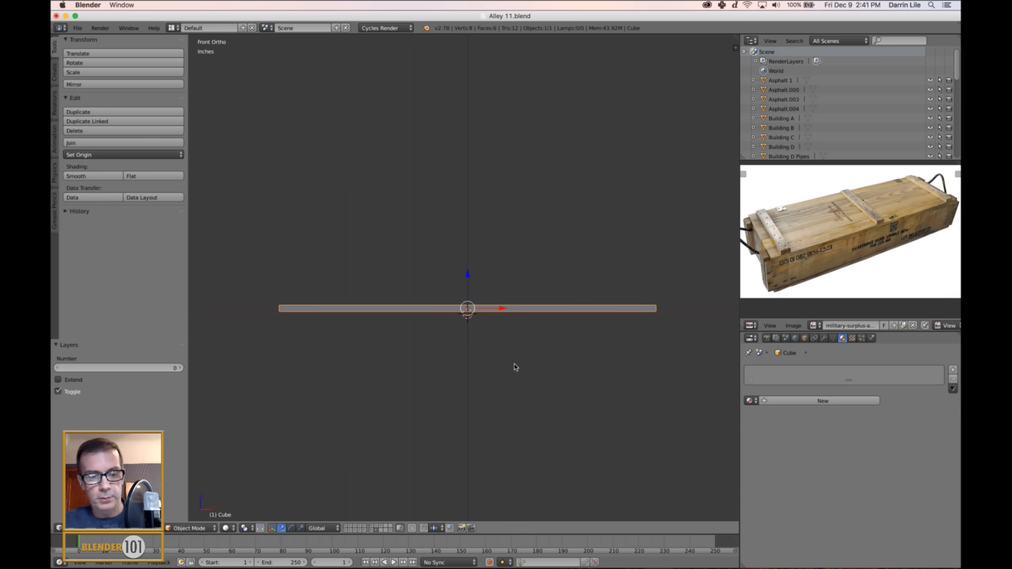
pyautogui.hotkey('shift', 'd')
pyautogui.click(529, 287)
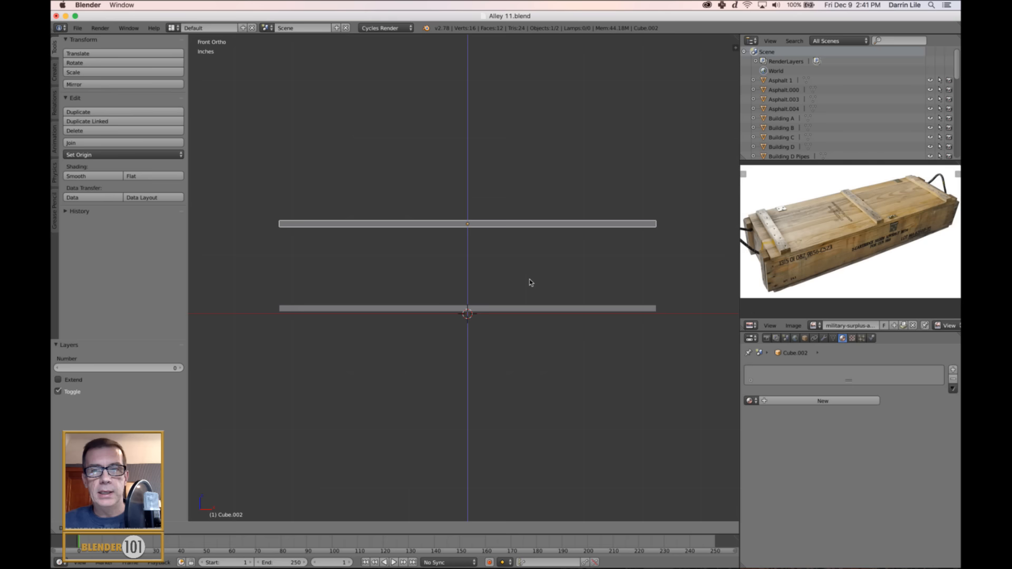
pyautogui.click(529, 282)
pyautogui.moveTo(465, 301); pyautogui.dragTo(480, 224, button='middle')
# Lower the upper slab about 1.975" along Z in perspective view to reduce the crate's height.
pyautogui.press('KP_5')
pyautogui.scroll(-2, 499, 334)
pyautogui.moveTo(479, 227); pyautogui.dragTo(480, 252)
pyautogui.moveTo(493, 286); pyautogui.dragTo(485, 295, button='middle')
pyautogui.moveTo(490, 342); pyautogui.dragTo(504, 328, button='middle')
pyautogui.moveTo(474, 222); pyautogui.dragTo(473, 234)
pyautogui.moveTo(549, 305); pyautogui.dragTo(536, 337, button='middle')
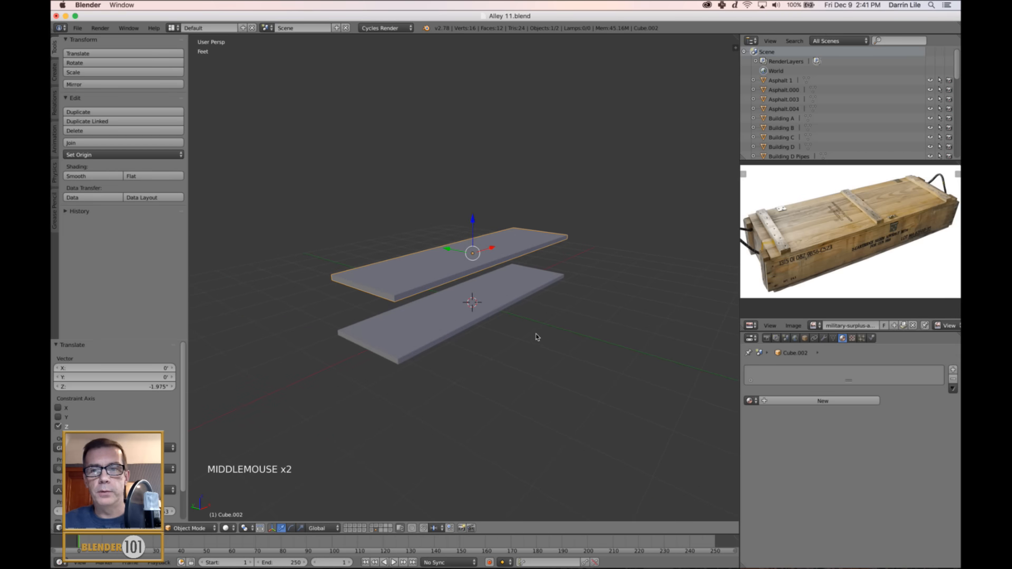
# Duplicate the upper slab in place and shift the copy about -8.499" along Y.
pyautogui.hotkey('shift', 'd')
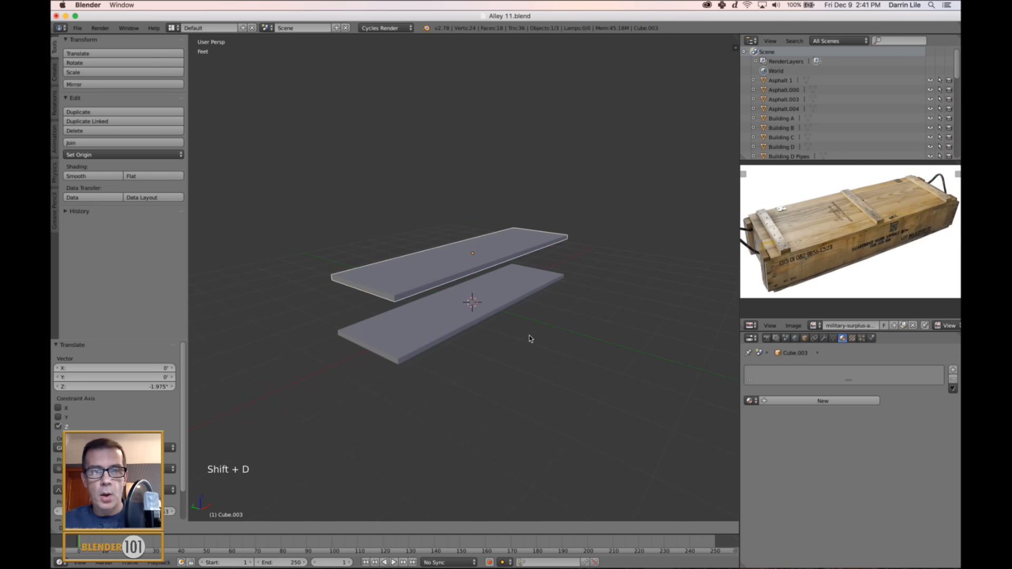
pyautogui.click(530, 338)
pyautogui.moveTo(448, 246); pyautogui.dragTo(481, 254)
pyautogui.keyDown('shift'); pyautogui.moveTo(515, 305); pyautogui.dragTo(536, 319, button='middle'); pyautogui.keyUp('shift')
pyautogui.moveTo(605, 318); pyautogui.dragTo(597, 316, button='middle')
# Rotate the shifted slab copy 90° about the X axis to stand it upright as a side panel.
pyautogui.press('e')
pyautogui.press('e')
pyautogui.press('e')
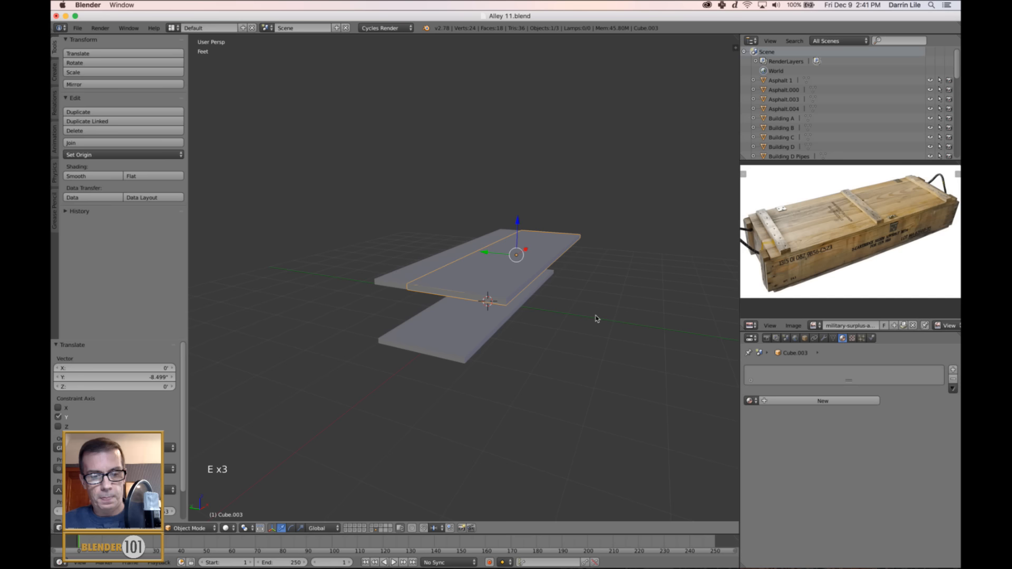
pyautogui.press('x')
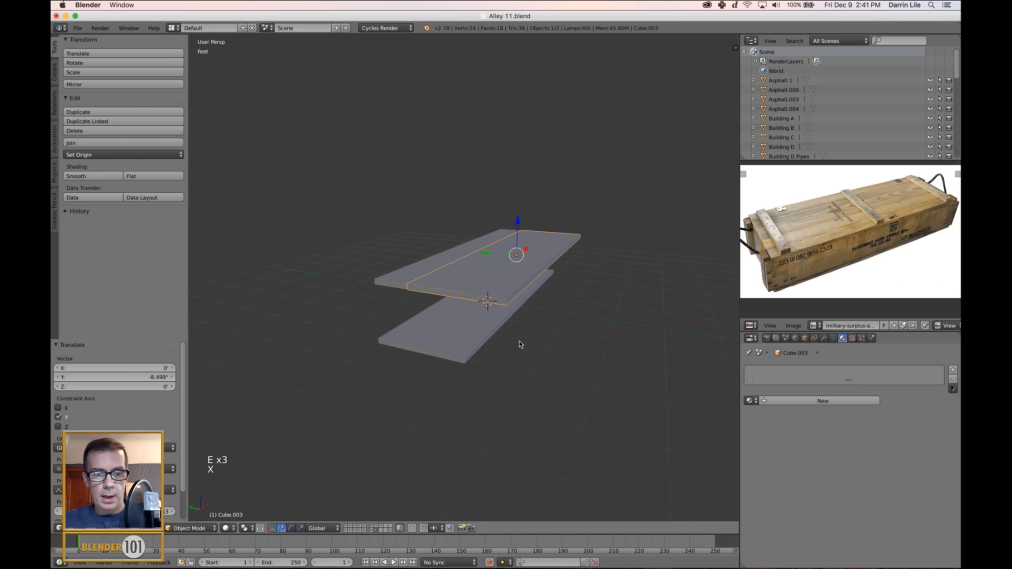
pyautogui.write('rx90')
pyautogui.press('Return')
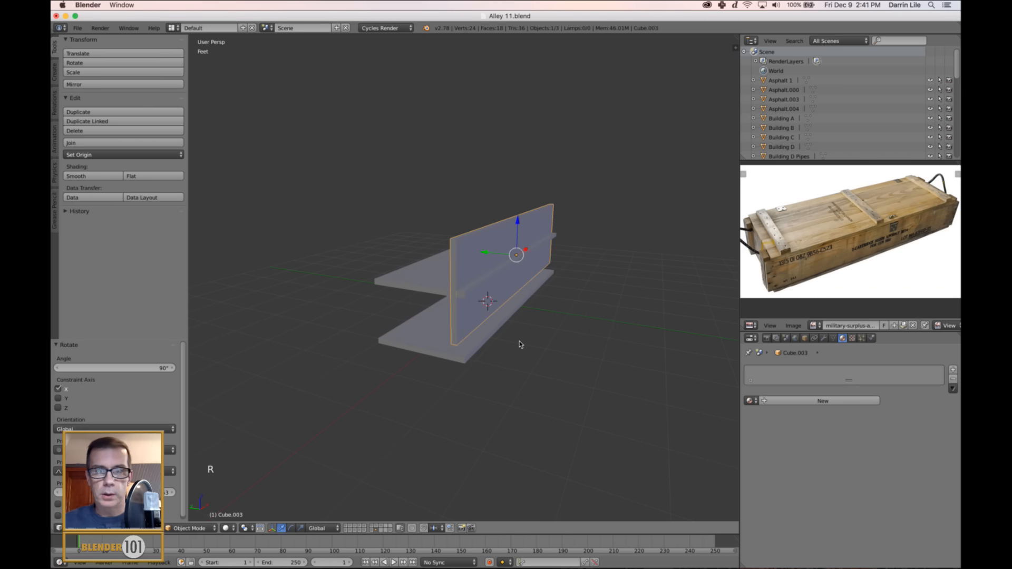
# Align the side panel with the slabs' long edges, moving it about -2.86" along Y and -2.513" along Z.
pyautogui.moveTo(485, 253); pyautogui.dragTo(497, 264)
pyautogui.moveTo(509, 339); pyautogui.dragTo(518, 329, button='middle')
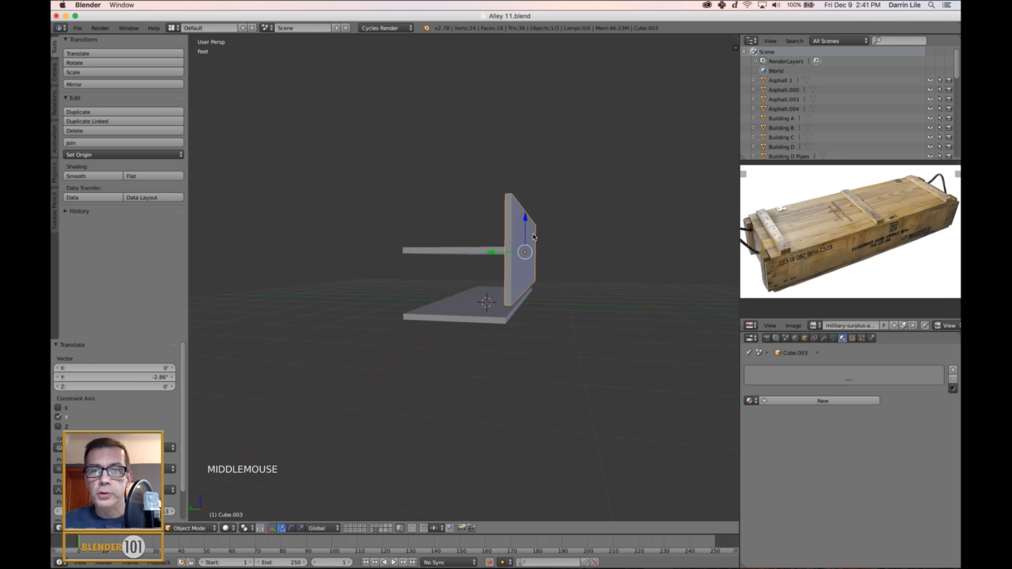
pyautogui.moveTo(524, 216); pyautogui.dragTo(522, 228)
pyautogui.moveTo(522, 228); pyautogui.dragTo(527, 266, button='middle')
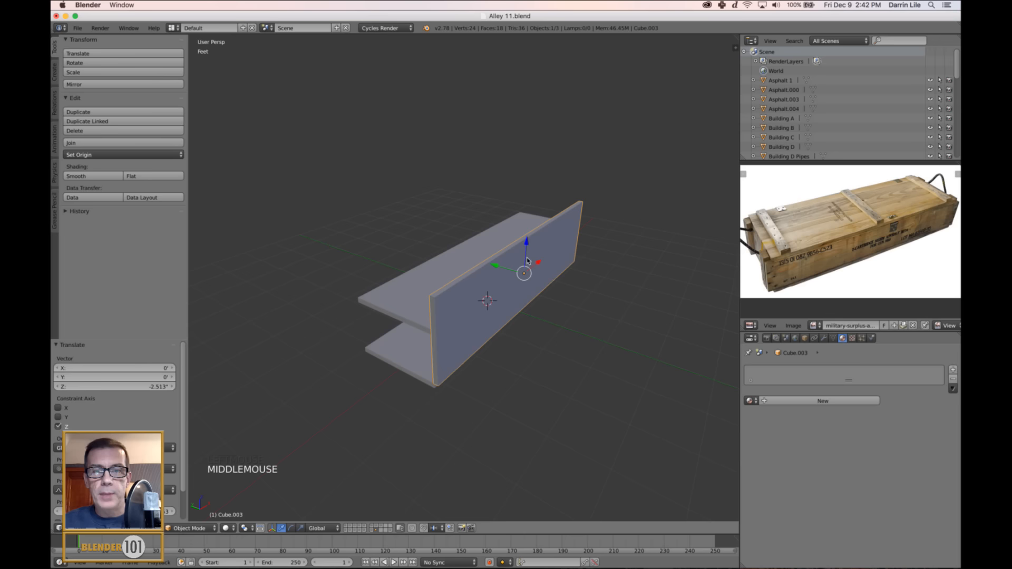
# Lower the side panel's top face about 7.841" along Z in Edit Mode, level with the upper slab.
pyautogui.scroll(2, 527, 268)
pyautogui.press('Tab')
pyautogui.rightClick(559, 226)
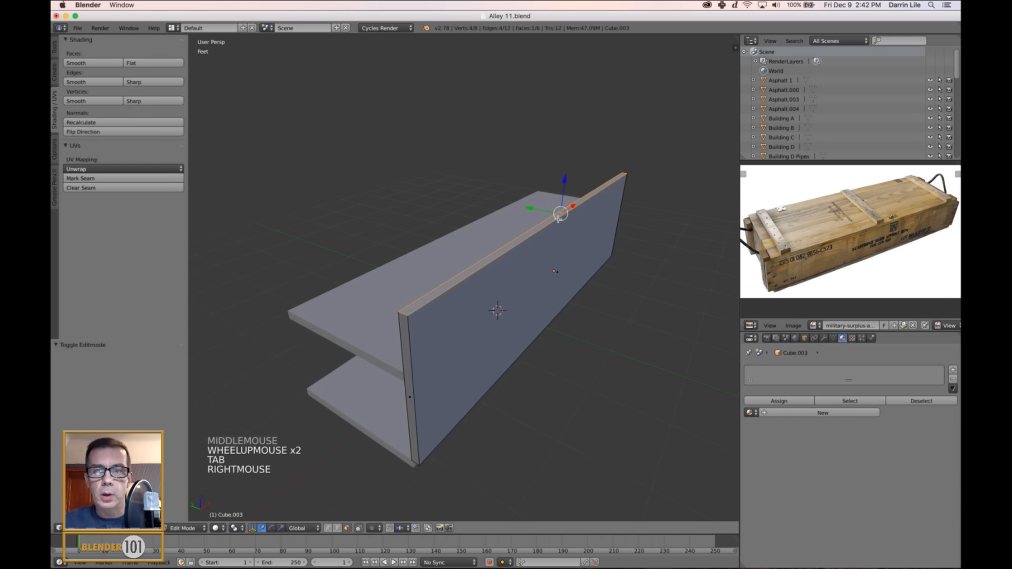
pyautogui.moveTo(558, 226); pyautogui.dragTo(555, 316, button='middle')
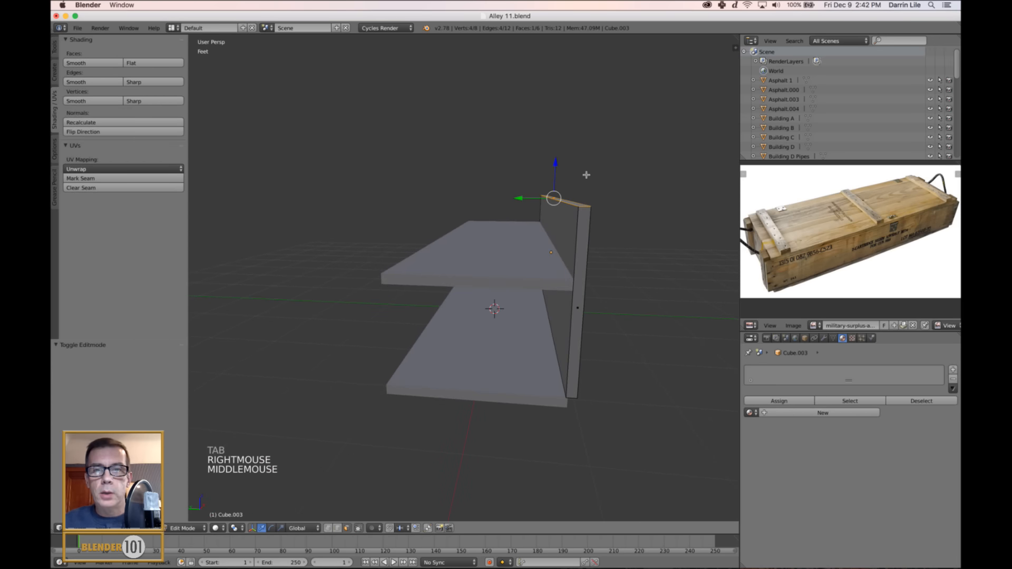
pyautogui.moveTo(557, 175); pyautogui.dragTo(545, 210)
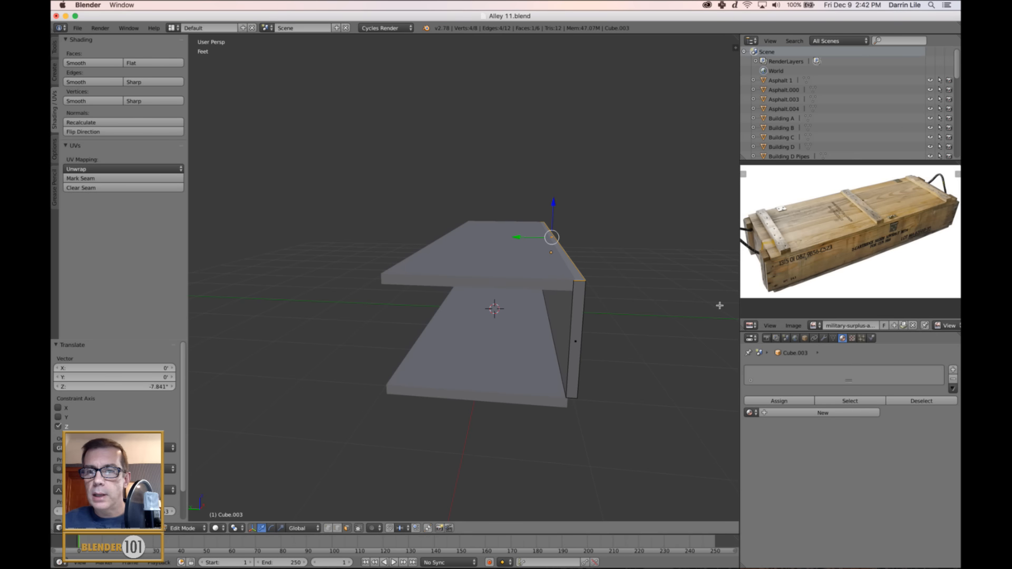
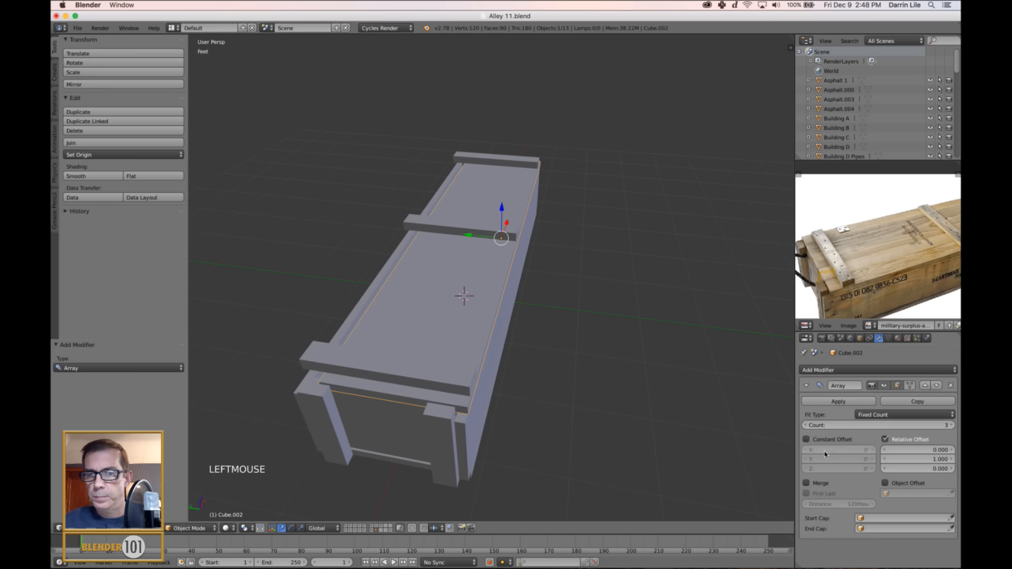
# Enable the lid Array modifier's constant offset and set its Y distance to 1.6576" to open gaps between the planks.
pyautogui.click(806, 439)
pyautogui.moveTo(580, 380); pyautogui.dragTo(565, 372, button='middle')
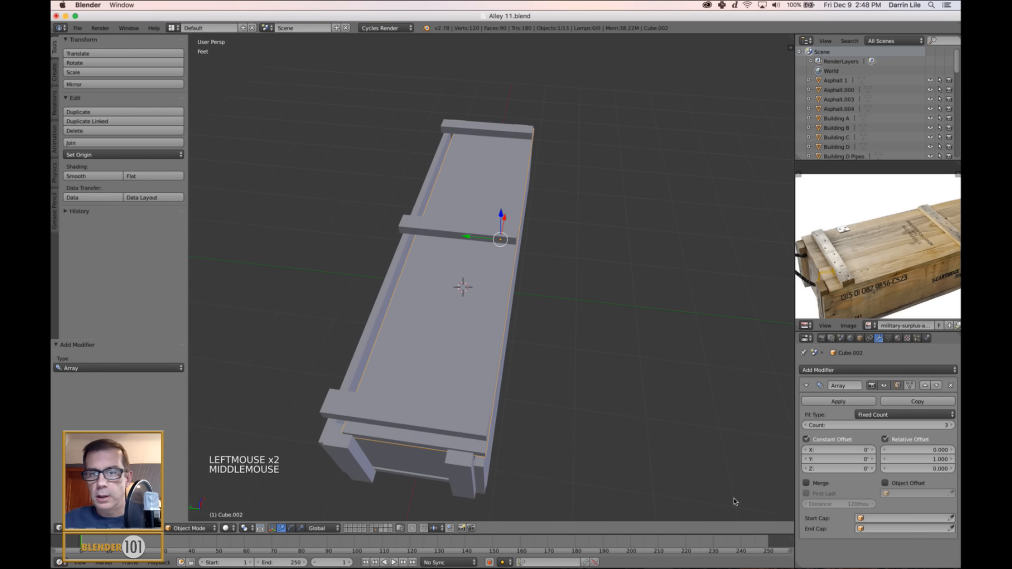
pyautogui.click(872, 459)
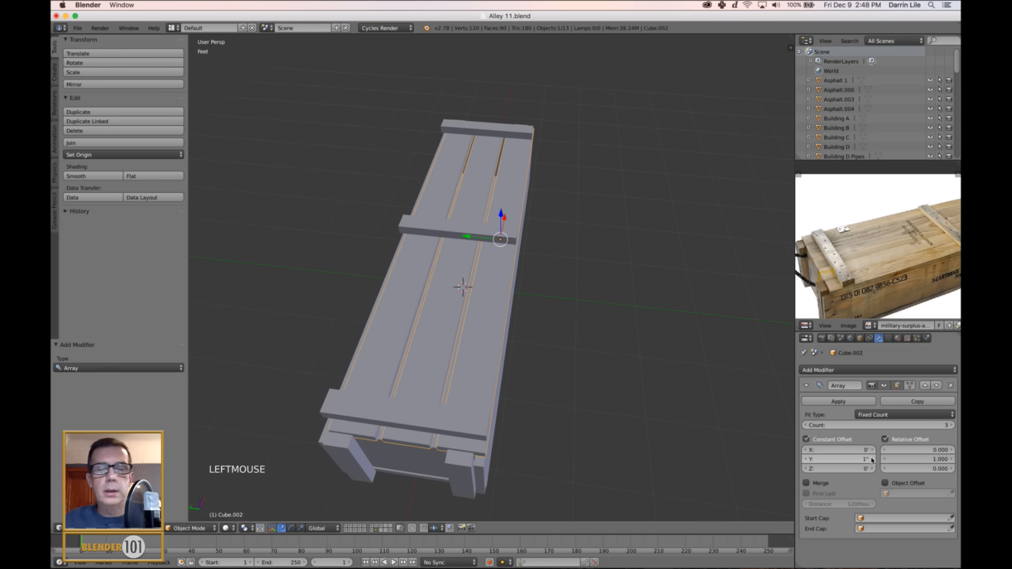
pyautogui.click(871, 459)
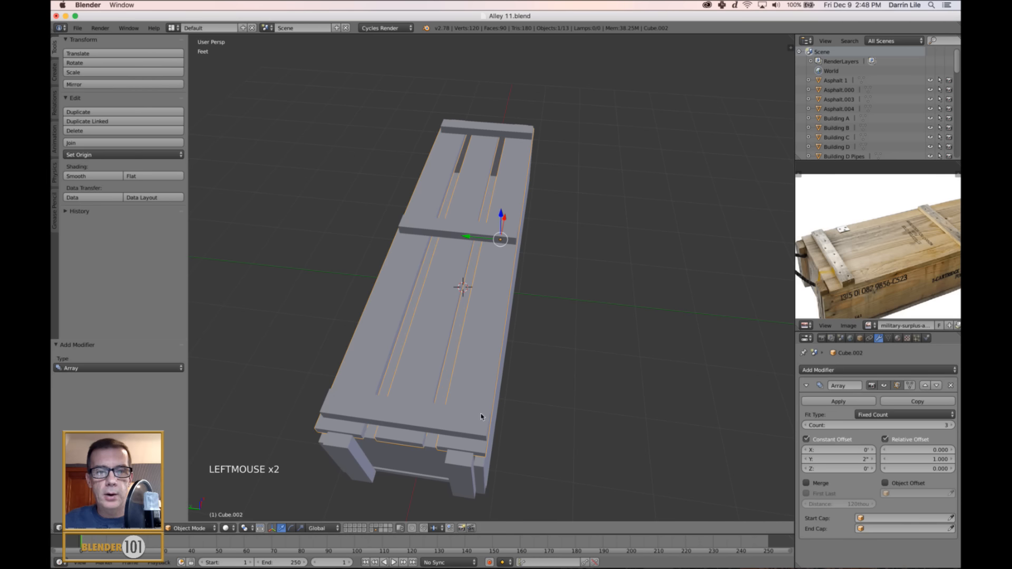
pyautogui.keyDown('alt'); pyautogui.click(448, 390); pyautogui.keyUp('alt')
pyautogui.keyDown('alt'); pyautogui.click(519, 403); pyautogui.keyUp('alt')
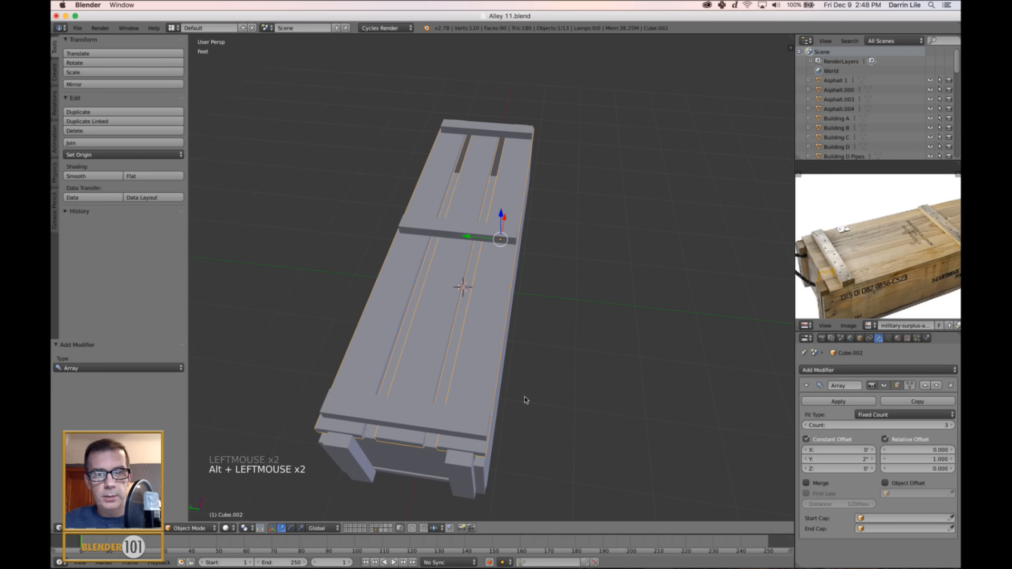
pyautogui.moveTo(526, 400); pyautogui.dragTo(582, 399, button='middle')
pyautogui.scroll(1, 532, 396)
pyautogui.keyDown('alt'); pyautogui.middleClick(535, 390); pyautogui.keyUp('alt')
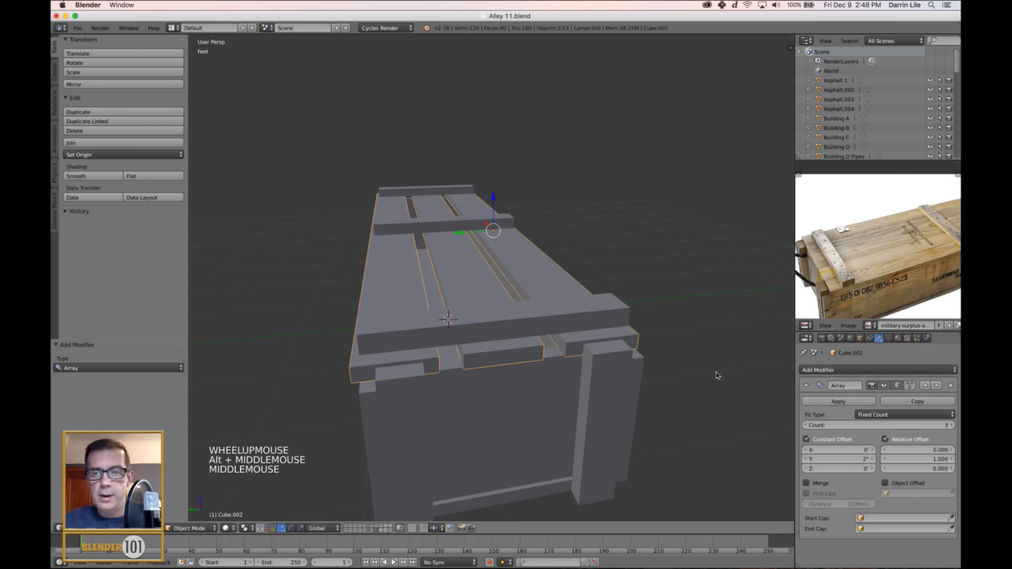
pyautogui.moveTo(843, 460); pyautogui.dragTo(840, 461)
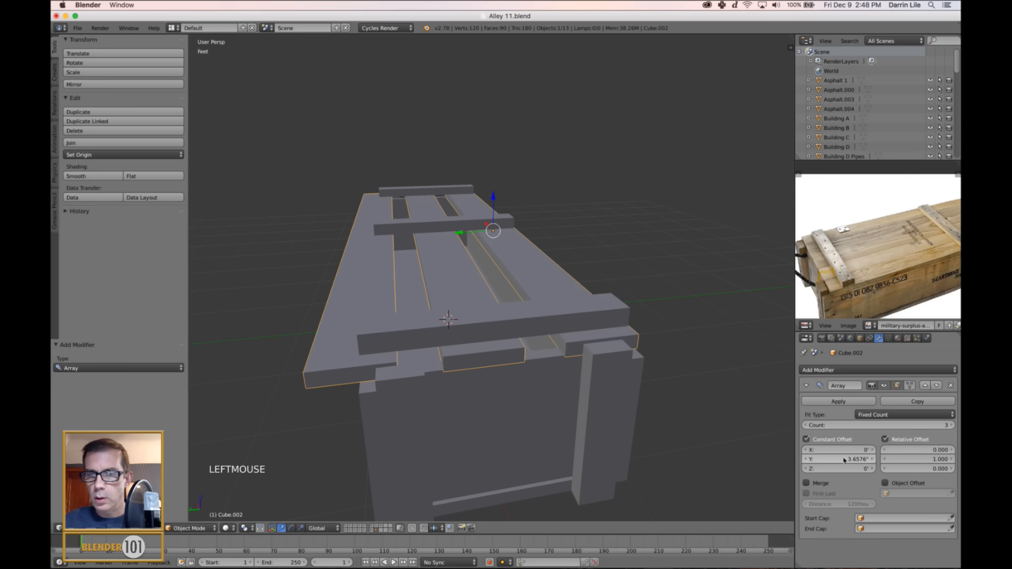
pyautogui.click(805, 459)
pyautogui.click(805, 459)
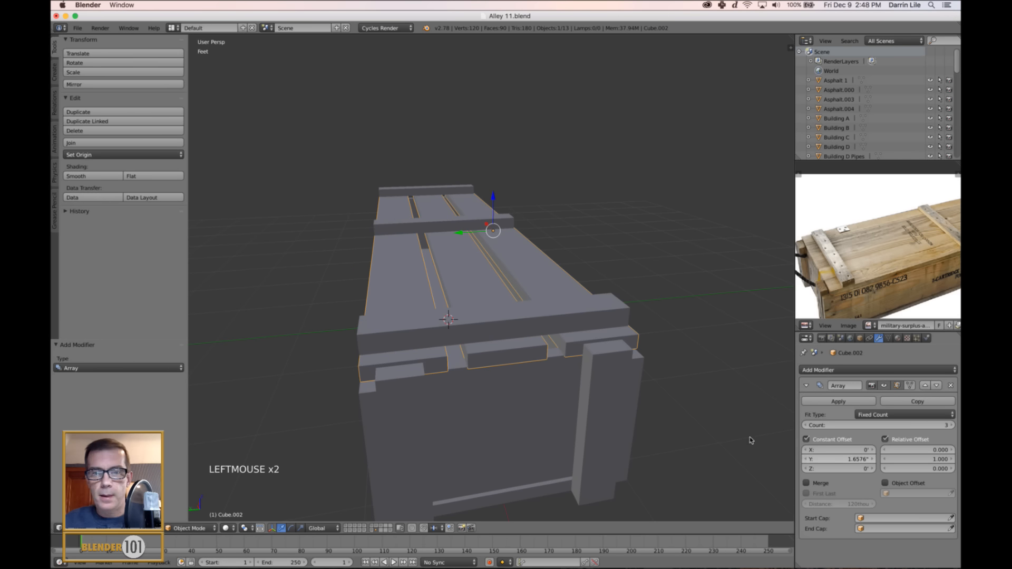
# Widen the lid plank in Edit Mode by moving its inner long side face about 898 thou along Y.
pyautogui.moveTo(638, 308); pyautogui.dragTo(576, 316, button='middle')
pyautogui.press('Tab')
pyautogui.scroll(2, 603, 326)
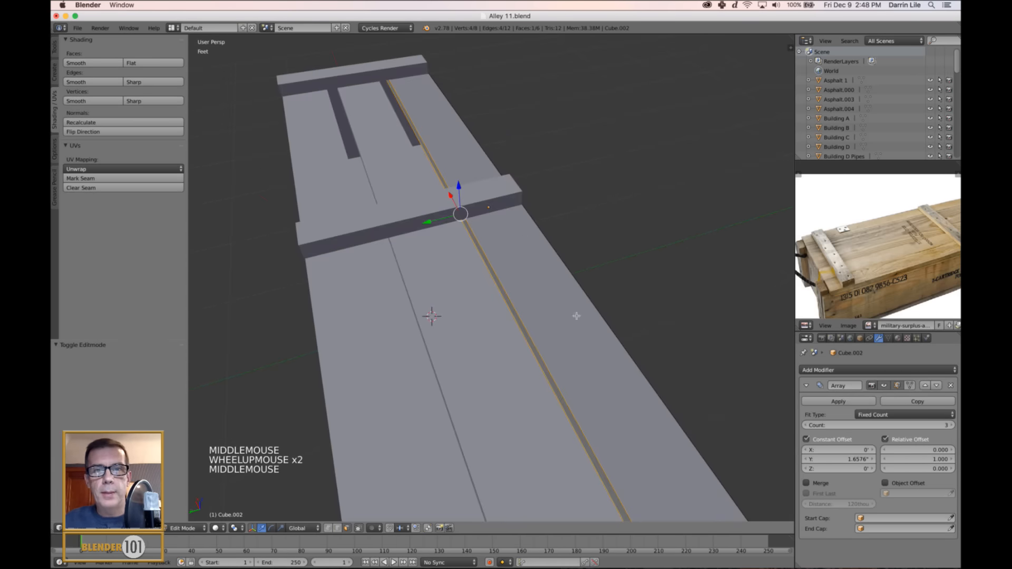
pyautogui.moveTo(517, 255); pyautogui.dragTo(519, 249, button='middle')
pyautogui.click(425, 235)
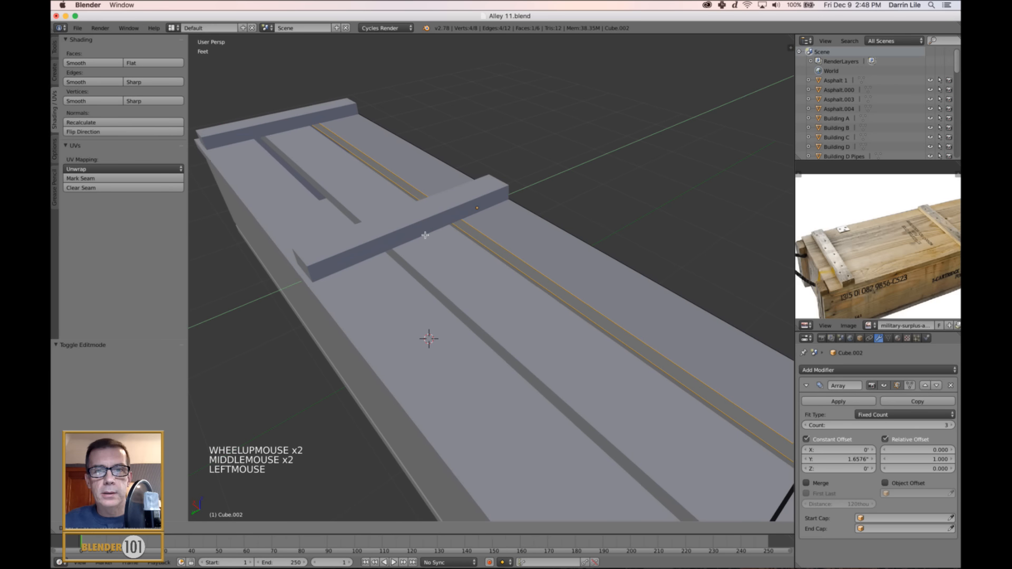
pyautogui.moveTo(425, 235); pyautogui.dragTo(418, 239)
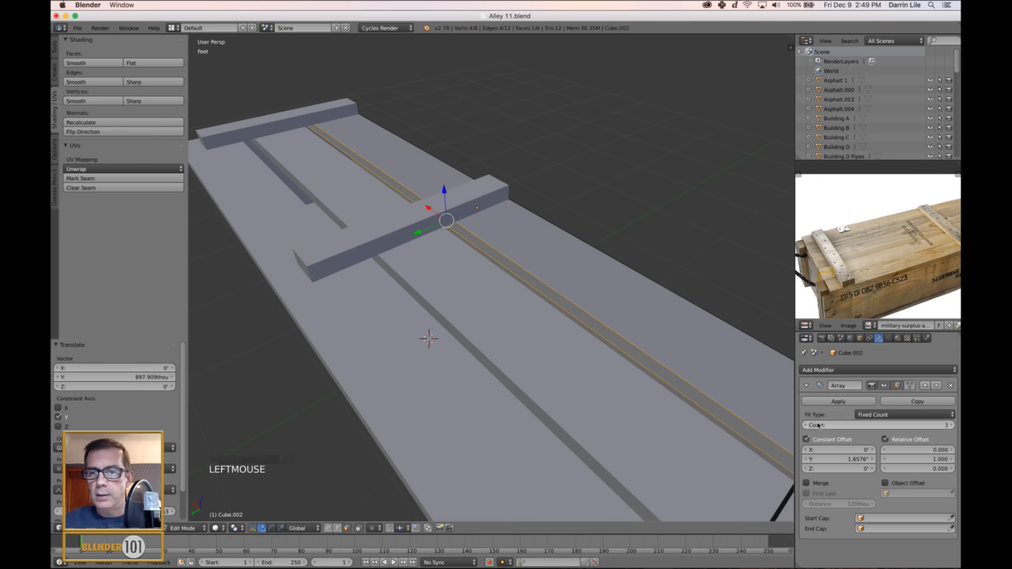
# Reduce the lid array's constant Y offset to 657.60022 thou and check the gaps between the planks.
pyautogui.click(805, 459)
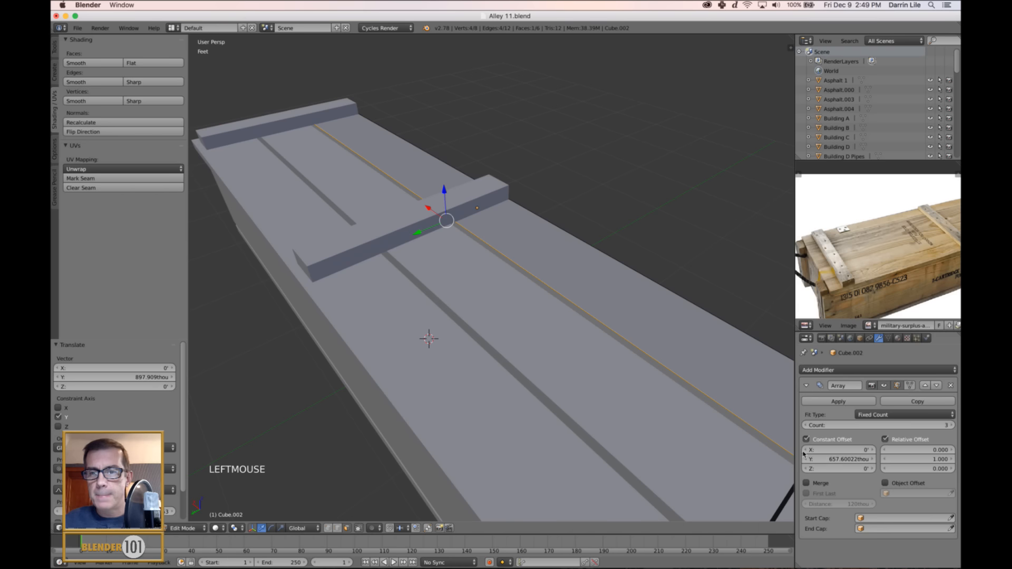
pyautogui.moveTo(870, 462); pyautogui.dragTo(861, 461)
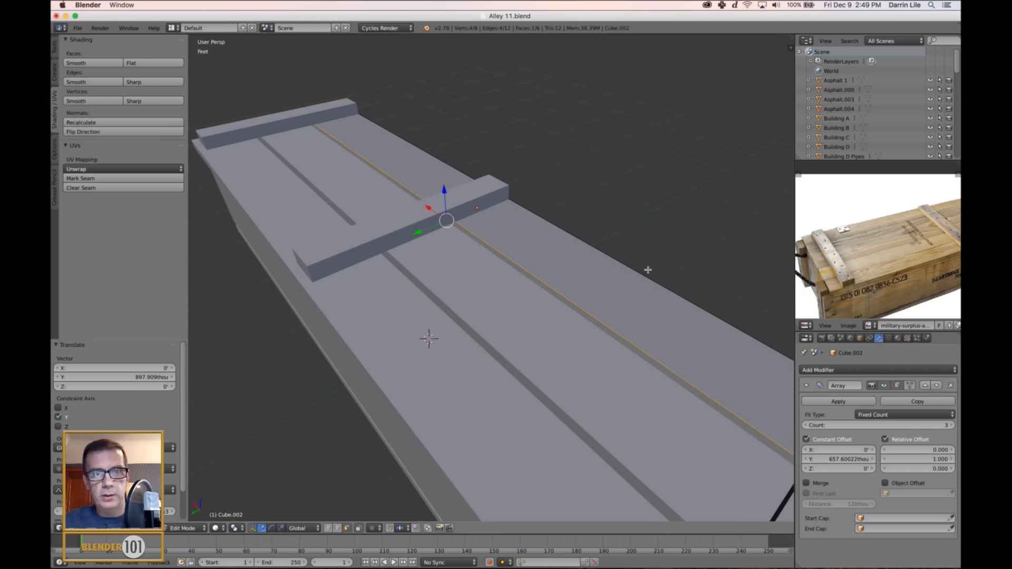
pyautogui.keyDown('alt'); pyautogui.middleClick(648, 294); pyautogui.keyUp('alt')
pyautogui.keyDown('alt'); pyautogui.click(631, 318); pyautogui.keyUp('alt')
pyautogui.moveTo(630, 319); pyautogui.dragTo(558, 372, button='middle')
pyautogui.scroll(-1, 548, 348)
pyautogui.keyDown('shift'); pyautogui.moveTo(559, 372); pyautogui.dragTo(561, 370, button='middle'); pyautogui.keyUp('shift')
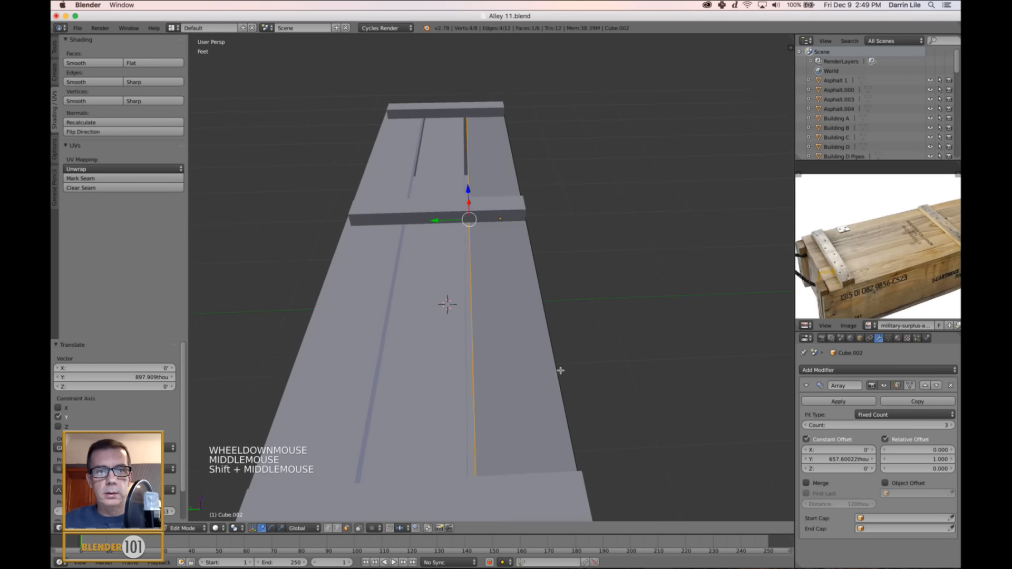
pyautogui.scroll(-1, 571, 341)
pyautogui.scroll(2, 571, 342)
pyautogui.scroll(-2, 571, 342)
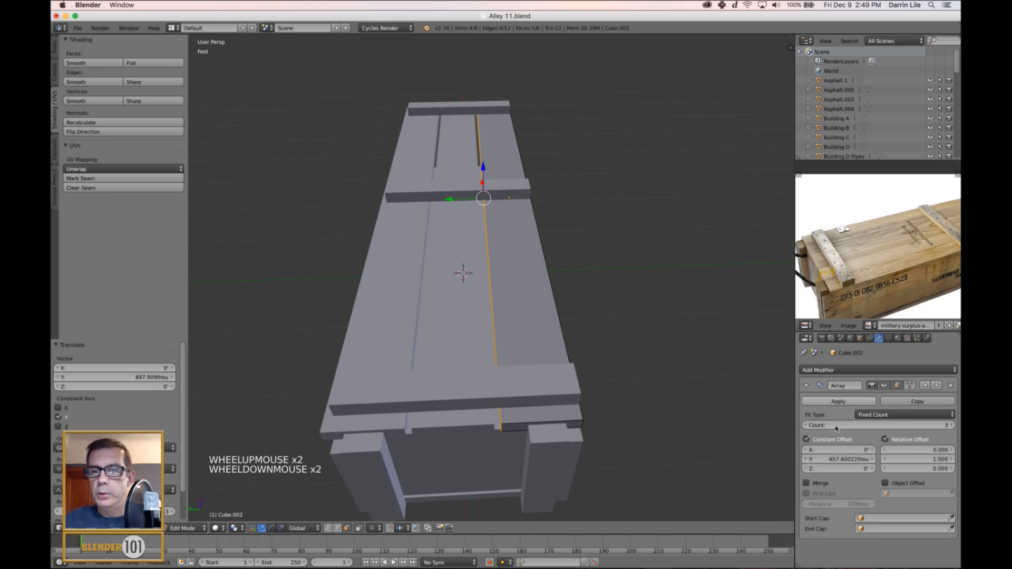
# Try constant Y offsets of 0, 6 and .1 for the lid's plank array.
pyautogui.click(848, 461)
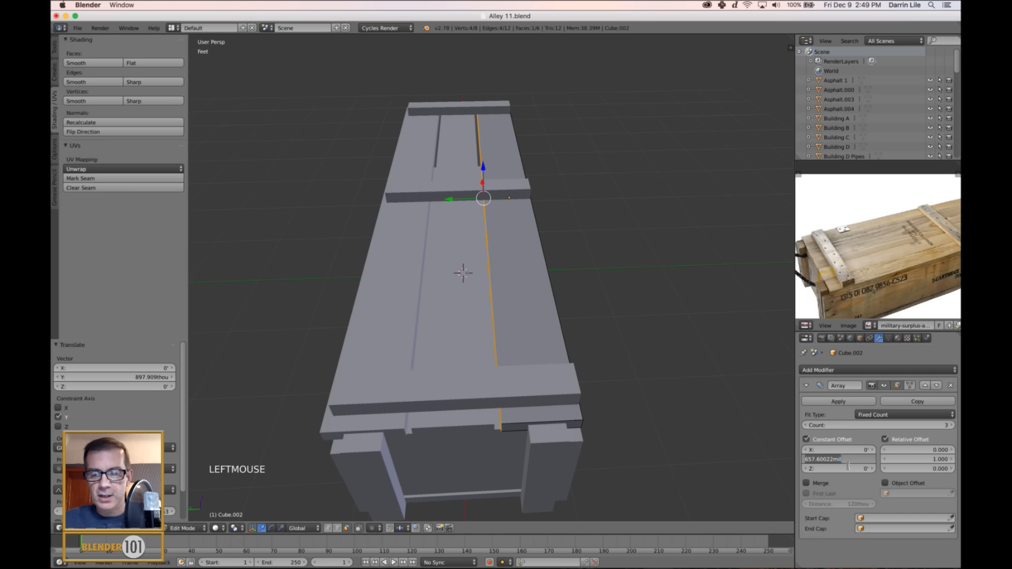
pyautogui.write('0')
pyautogui.press('Return')
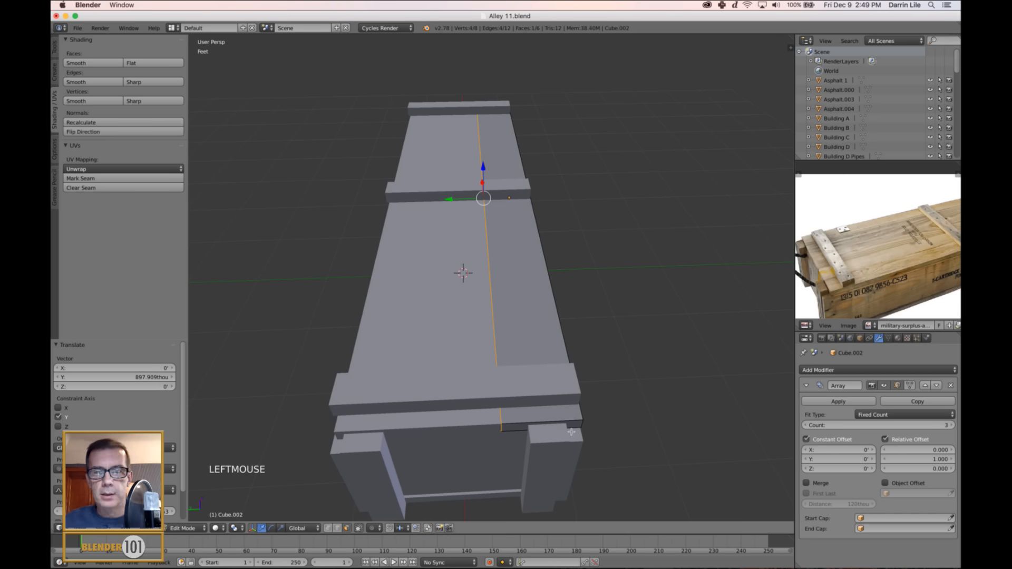
pyautogui.click(849, 460)
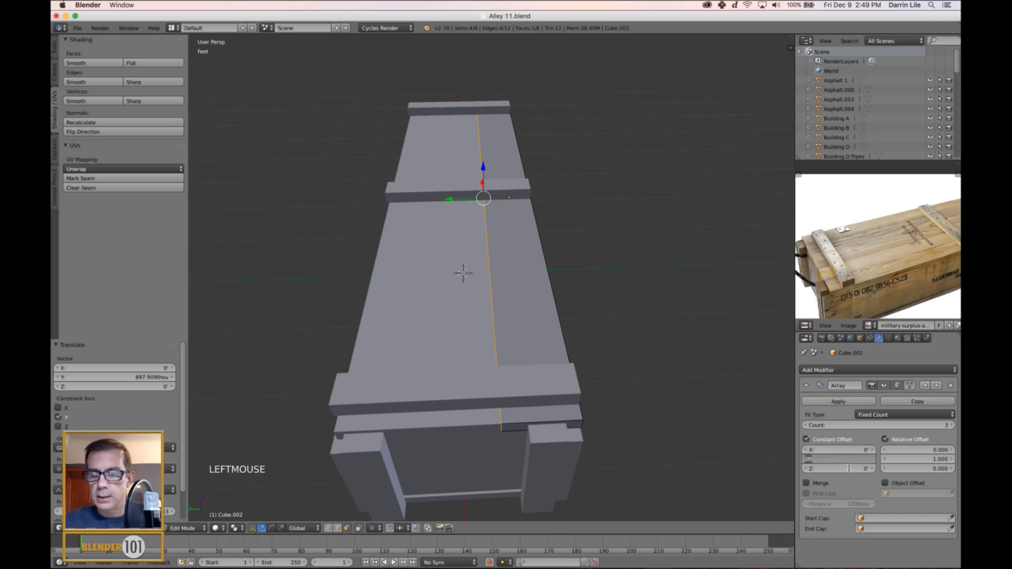
pyautogui.press('BackSpace')
pyautogui.write('6')
pyautogui.press('Return')
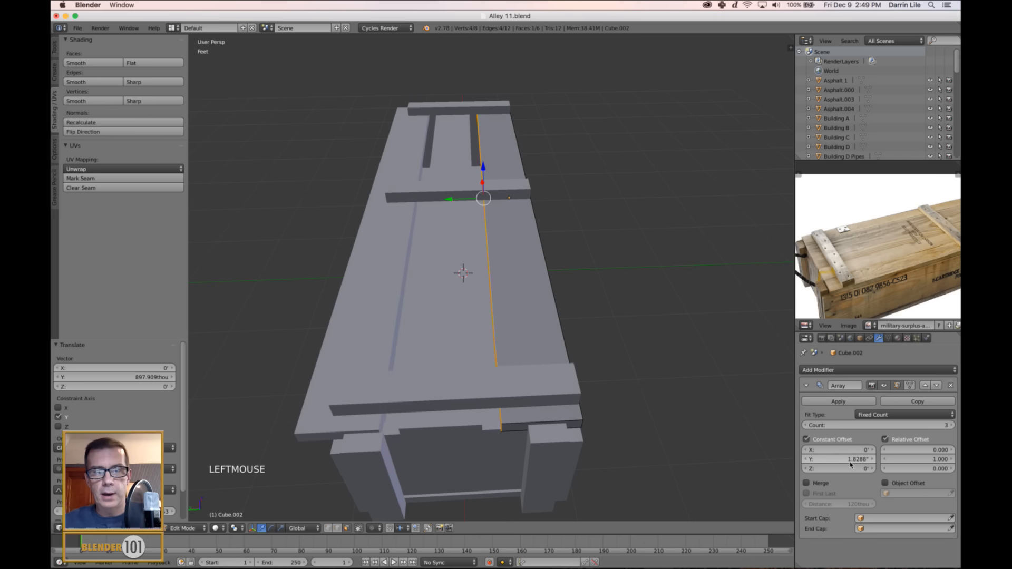
pyautogui.click(850, 462)
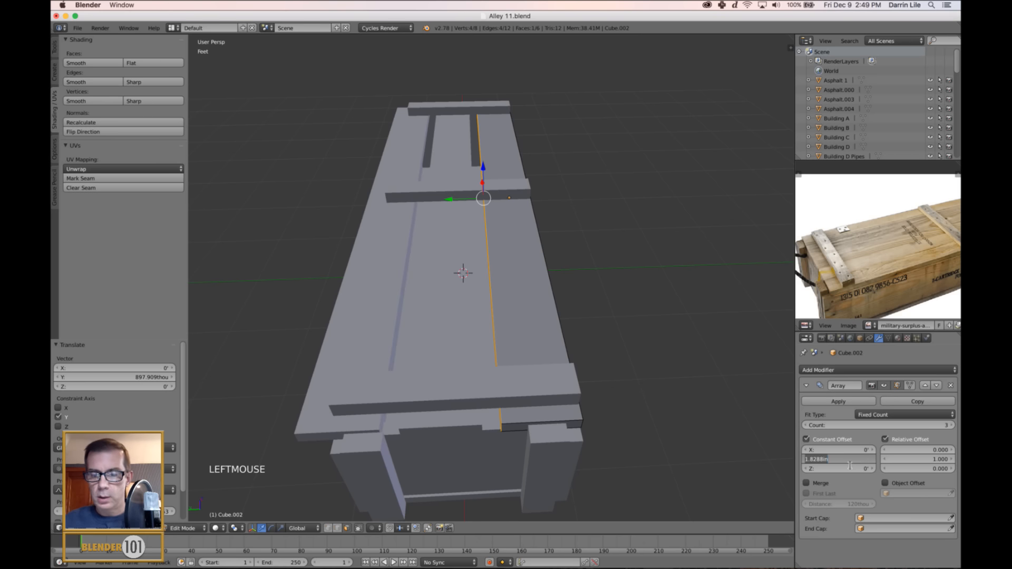
pyautogui.press('BackSpace')
pyautogui.write('.1')
pyautogui.press('Return')
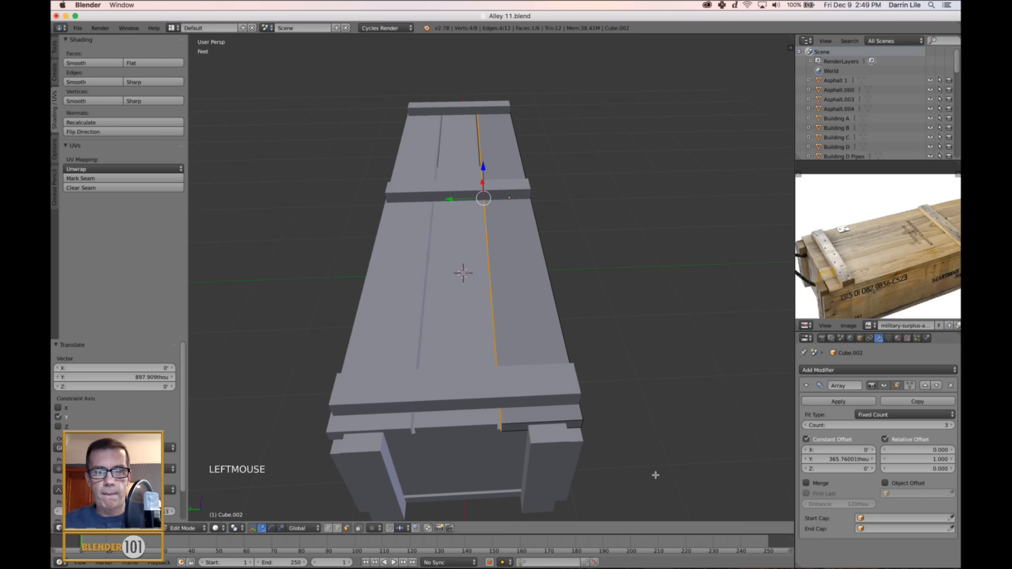
# Enter .01 as the lid array's constant Y offset for hairline plank gaps, and return to Object Mode.
pyautogui.click(854, 463)
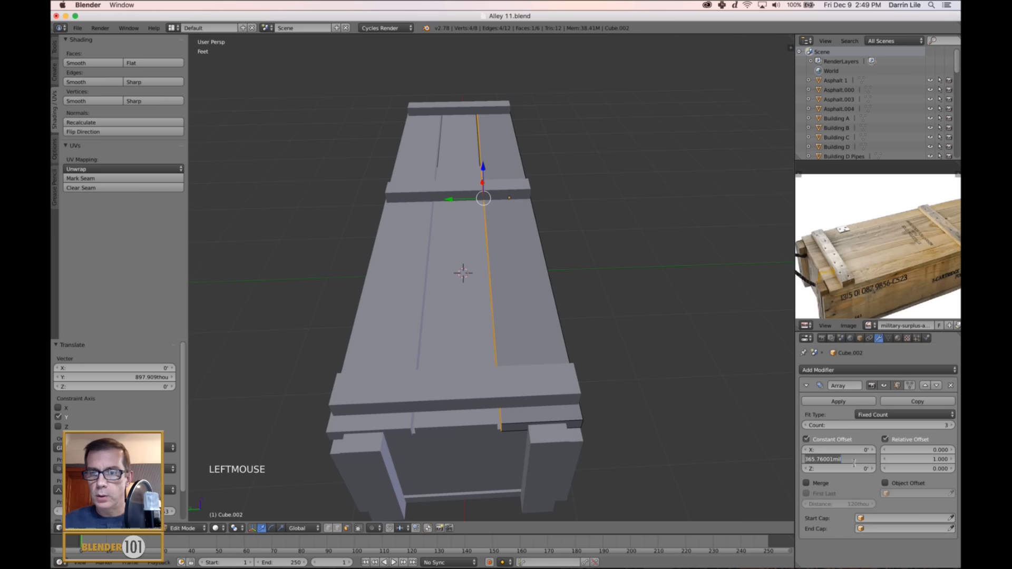
pyautogui.press('BackSpace')
pyautogui.write('.01')
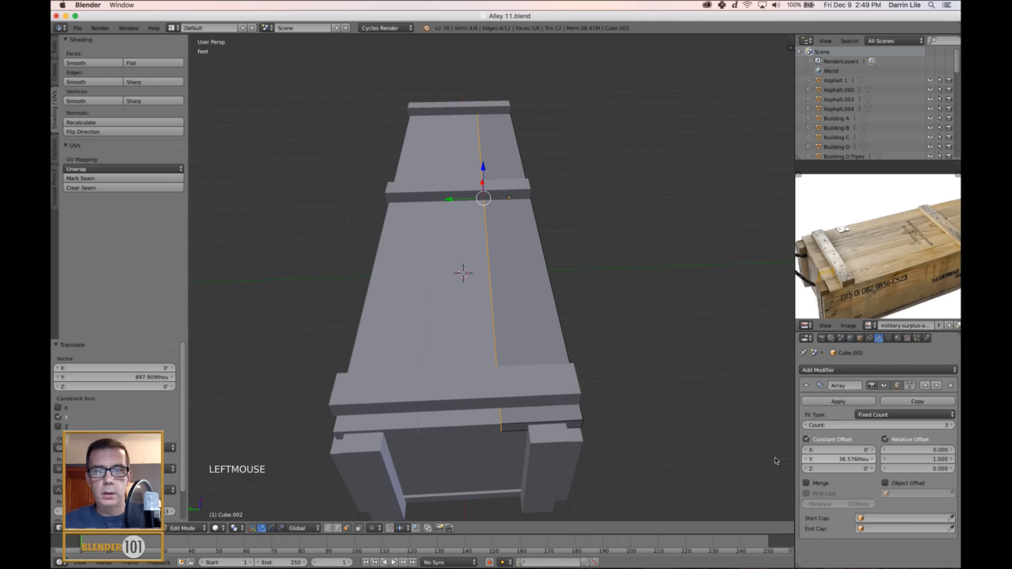
pyautogui.press('Return')
pyautogui.press('Tab')
# Turn on the Wire and Draw All Edges display options for all crate parts, and deselect everything.
pyautogui.moveTo(648, 363); pyautogui.dragTo(535, 343, button='middle')
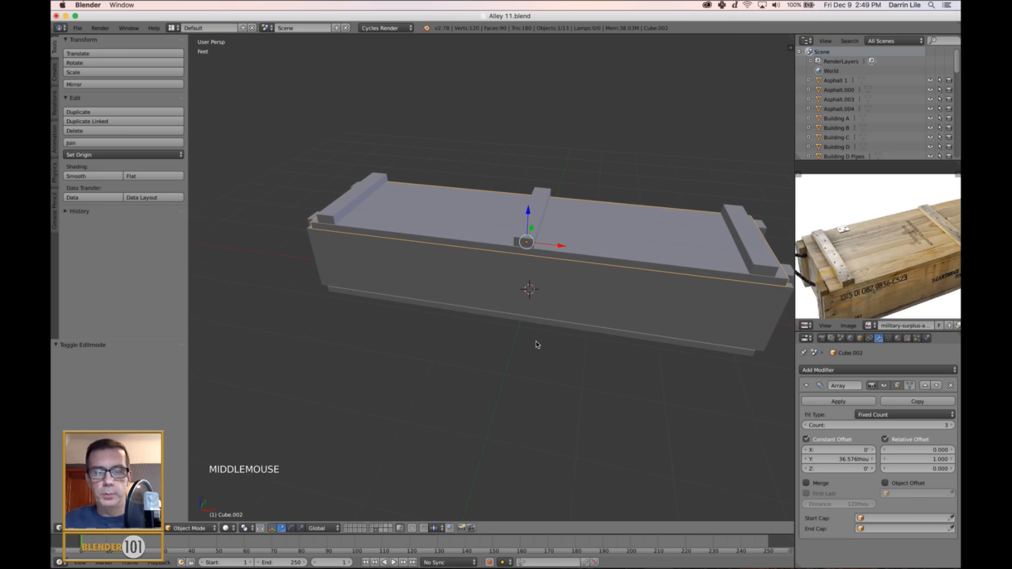
pyautogui.press('a')
pyautogui.press('a')
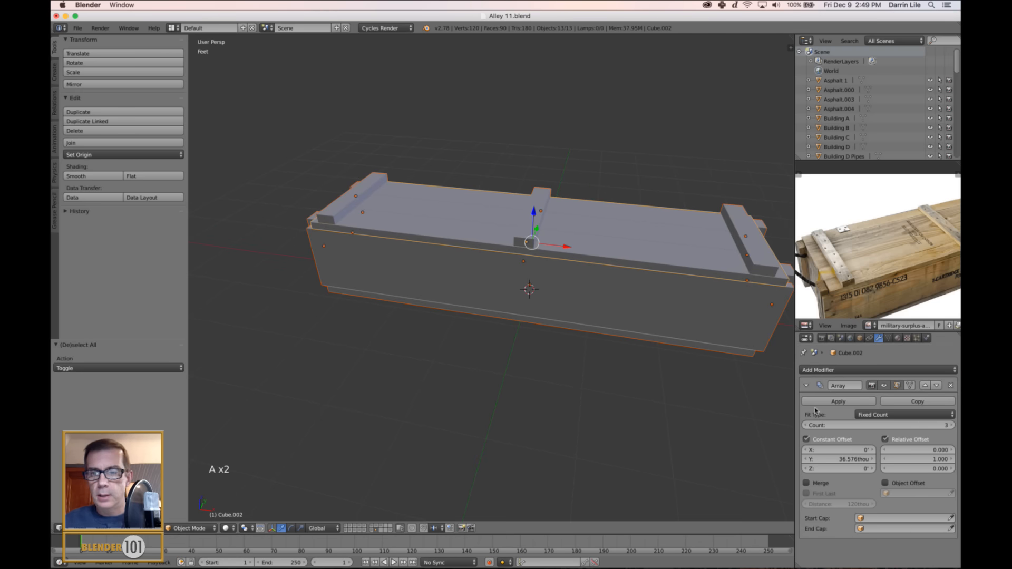
pyautogui.click(859, 338)
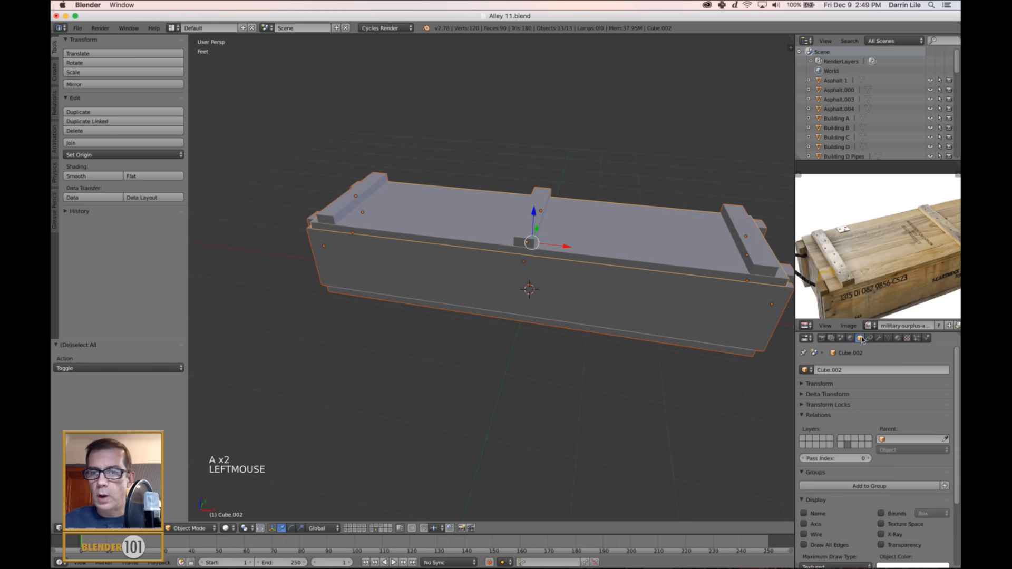
pyautogui.keyDown('alt'); pyautogui.click(804, 534); pyautogui.keyUp('alt')
pyautogui.keyDown('alt'); pyautogui.click(804, 545); pyautogui.keyUp('alt')
pyautogui.scroll(-3, 677, 414)
pyautogui.press('a')
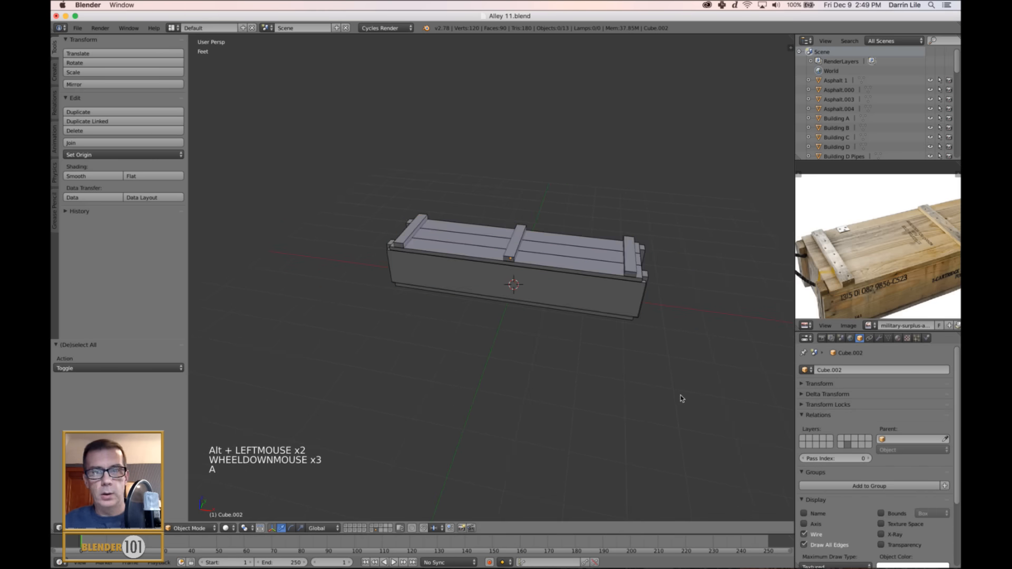
# Compare the modeled crate with the reference image, examining the lid battens and the long side.
pyautogui.moveTo(680, 399); pyautogui.dragTo(579, 374, button='middle')
pyautogui.scroll(2, 579, 391)
pyautogui.keyDown('alt'); pyautogui.middleClick(588, 385); pyautogui.keyUp('alt')
pyautogui.press('s')
pyautogui.press('s')
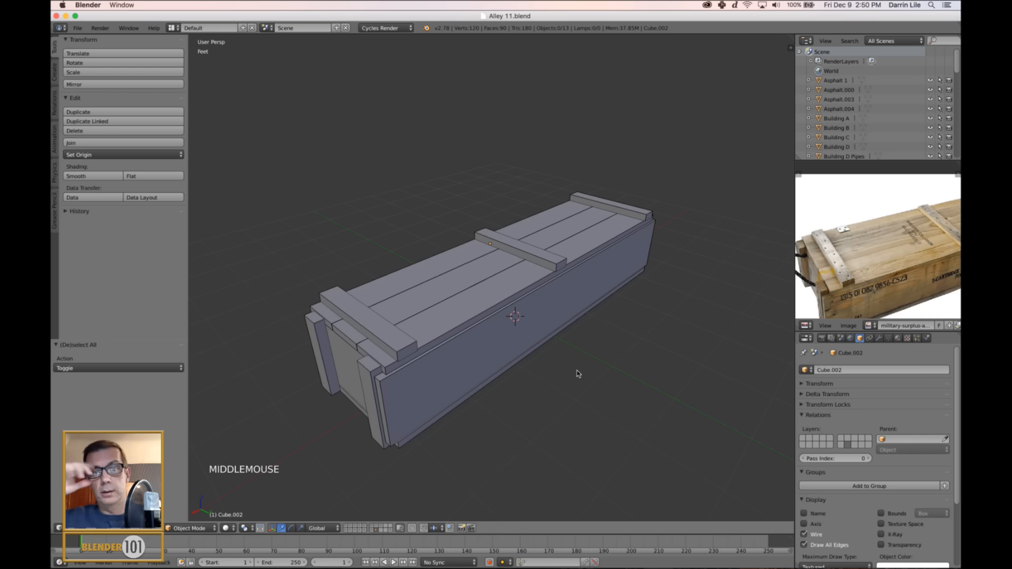
pyautogui.scroll(-2, 858, 246)
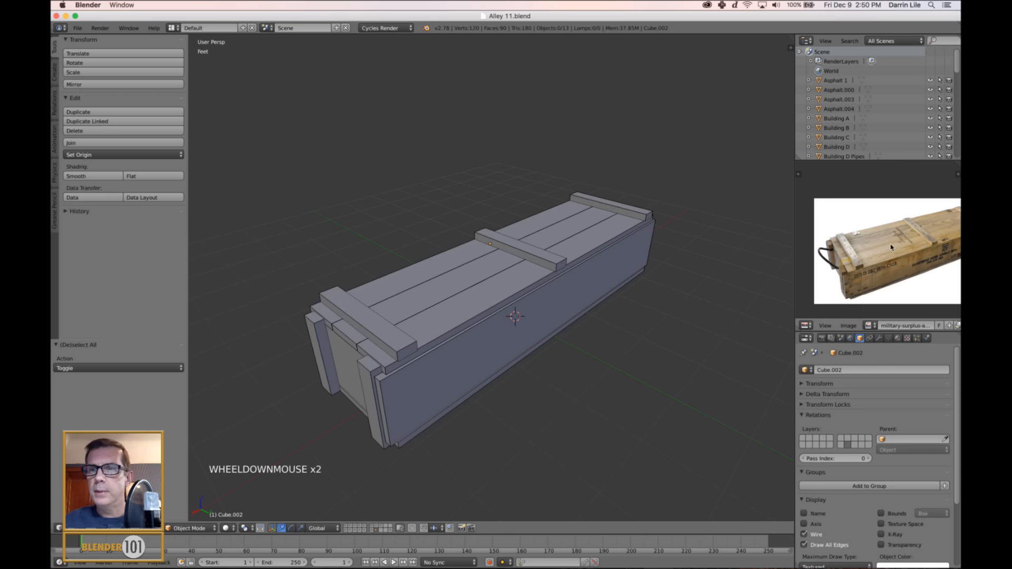
pyautogui.moveTo(858, 247); pyautogui.dragTo(906, 247, button='middle')
pyautogui.scroll(3, 866, 253)
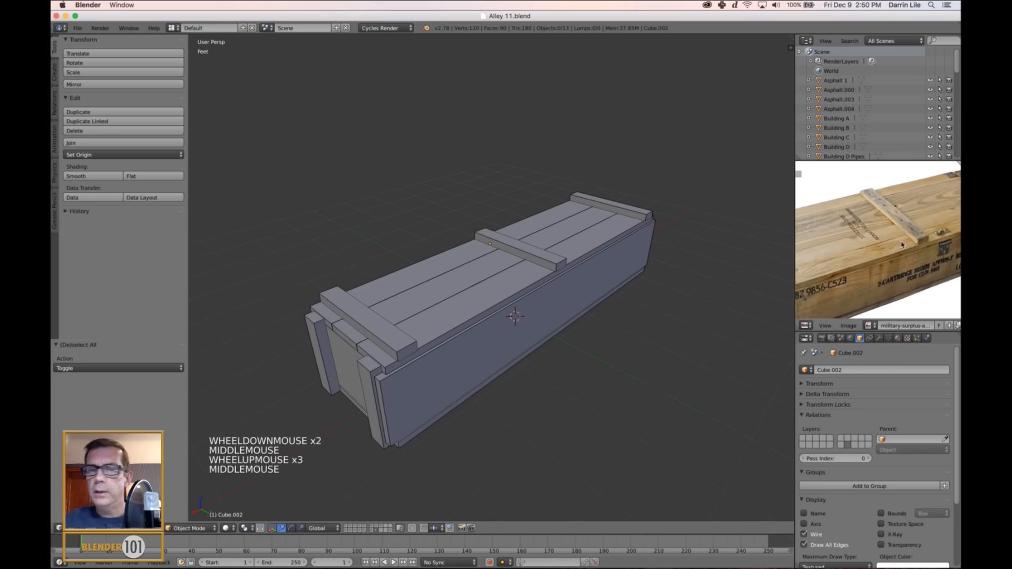
pyautogui.scroll(-1, 559, 310)
pyautogui.moveTo(558, 310); pyautogui.dragTo(536, 316, button='middle')
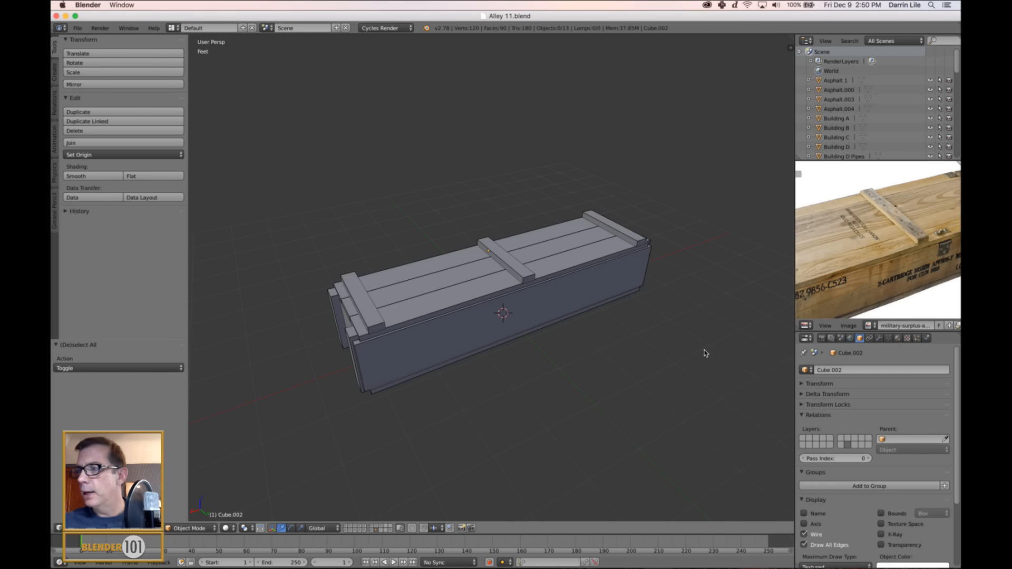
# Select the crate's long side panel and check its outer face in Edit Mode, ending in Object Mode.
pyautogui.rightClick(532, 302)
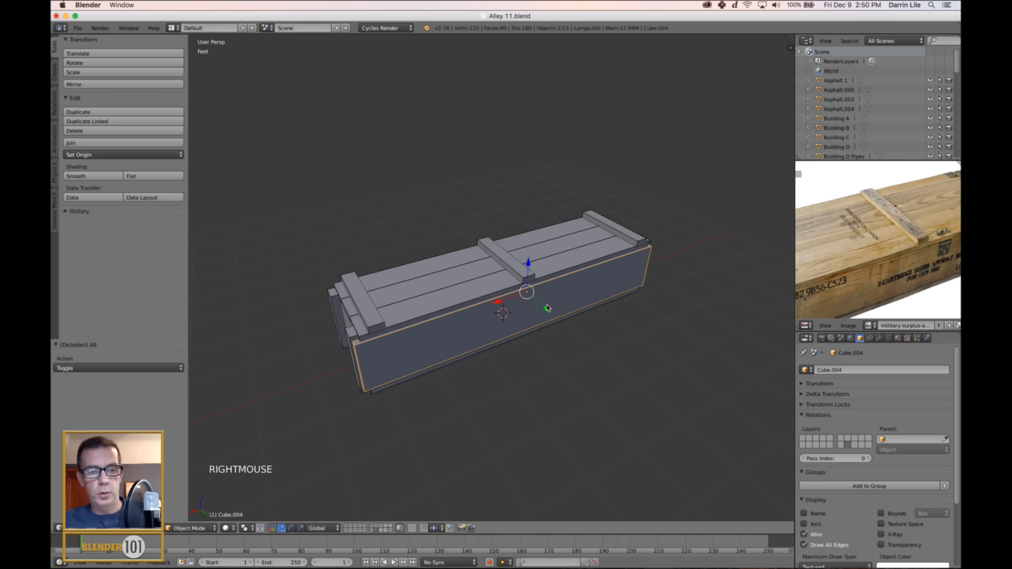
pyautogui.press('Tab')
pyautogui.scroll(2, 563, 331)
pyautogui.press('a')
pyautogui.rightClick(543, 334)
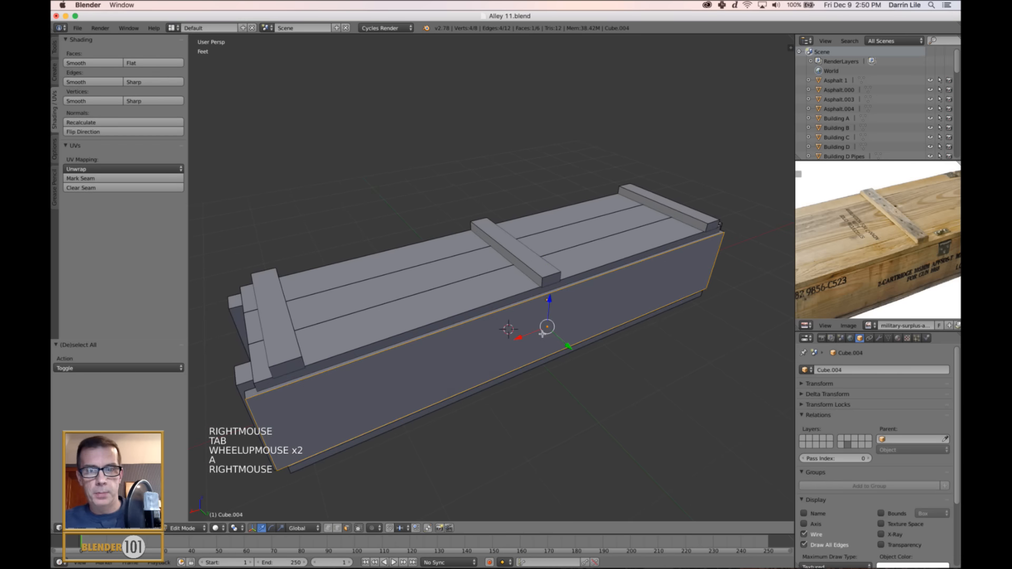
pyautogui.keyDown('shift'); pyautogui.moveTo(620, 381); pyautogui.dragTo(623, 358, button='middle'); pyautogui.keyUp('shift')
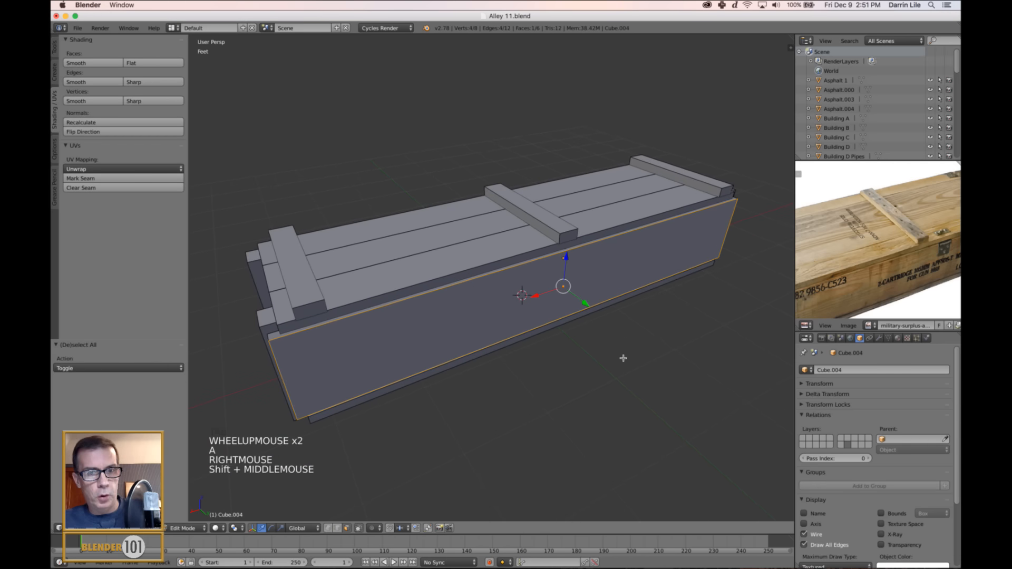
pyautogui.hotkey('ctrl', 'Tab')
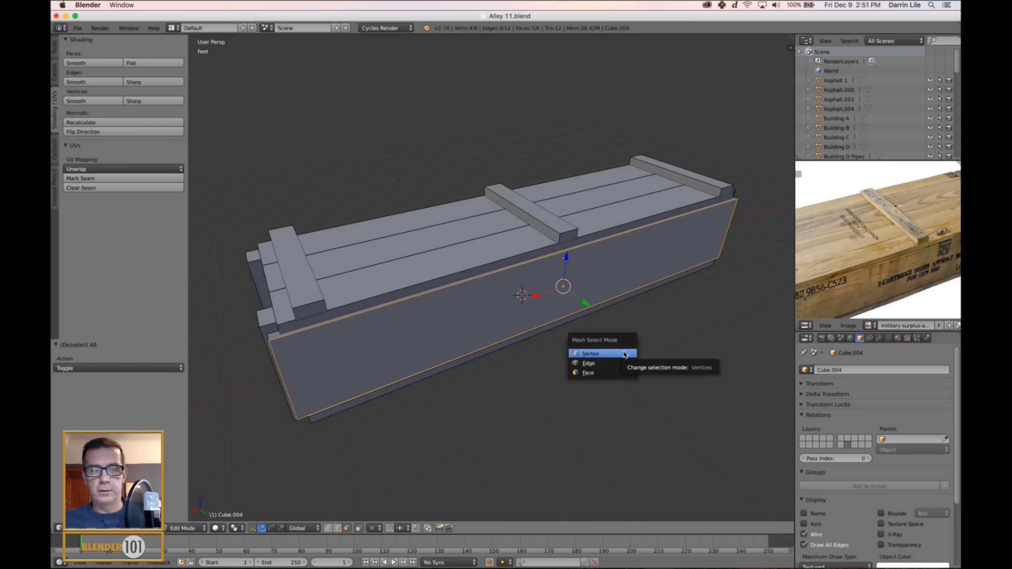
pyautogui.press('Tab')
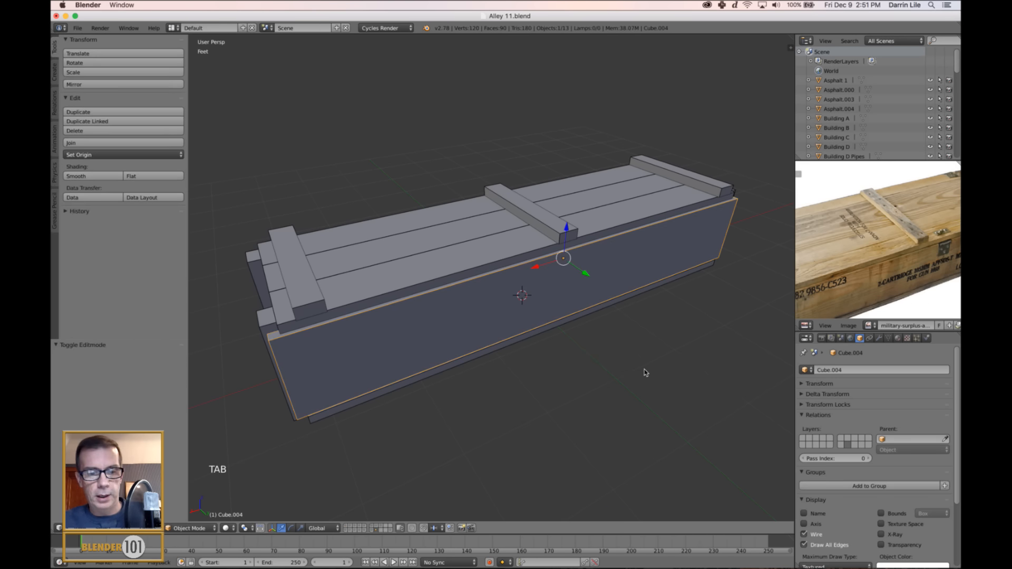
# Switch the long side panel into Weight Paint mode and back, enter and leave Edit Mode, and deselect everything.
pyautogui.hotkey('ctrl', 'Tab')
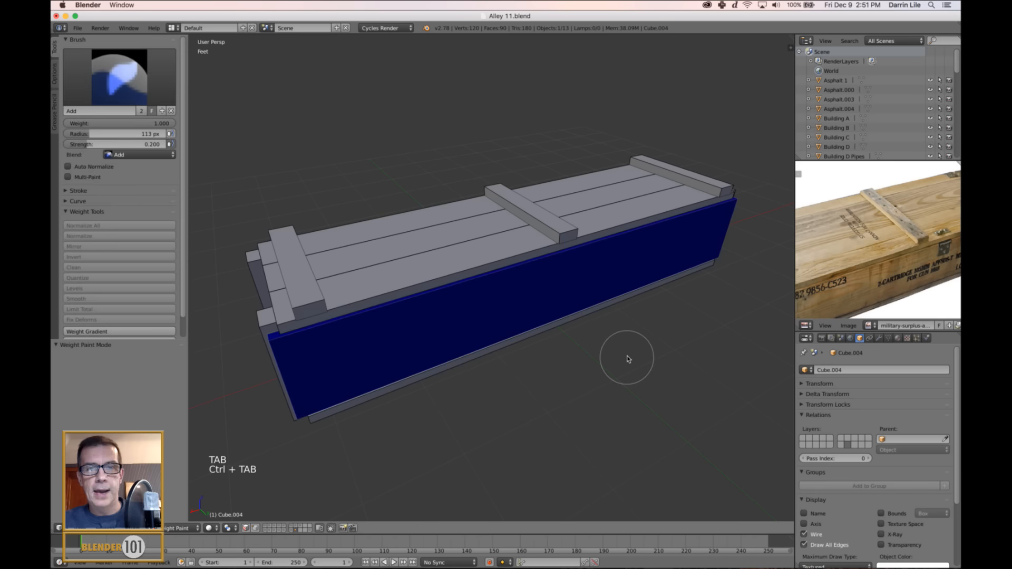
pyautogui.hotkey('ctrl', 'Tab')
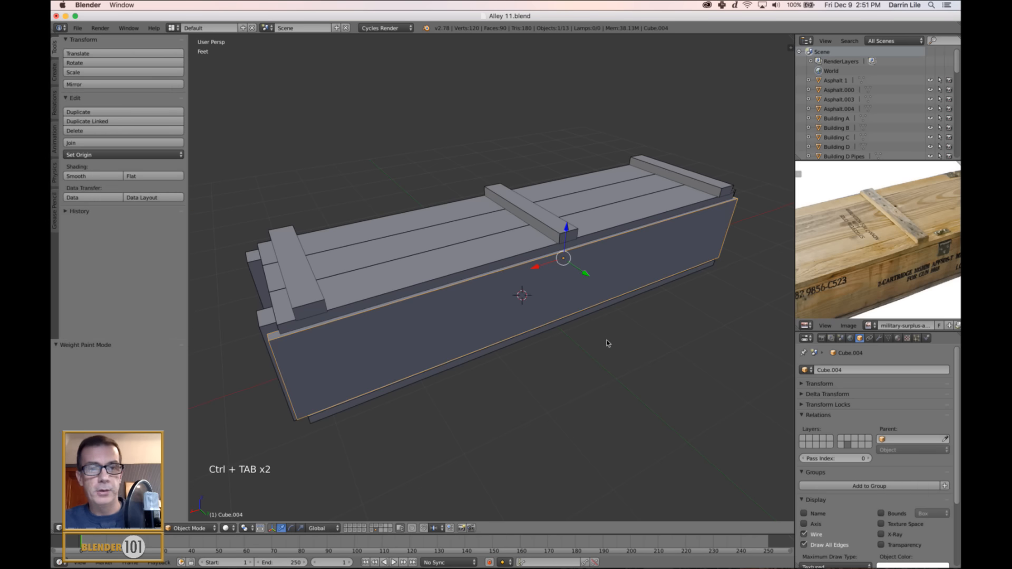
pyautogui.press('Tab')
pyautogui.hotkey('ctrl', 'Tab')
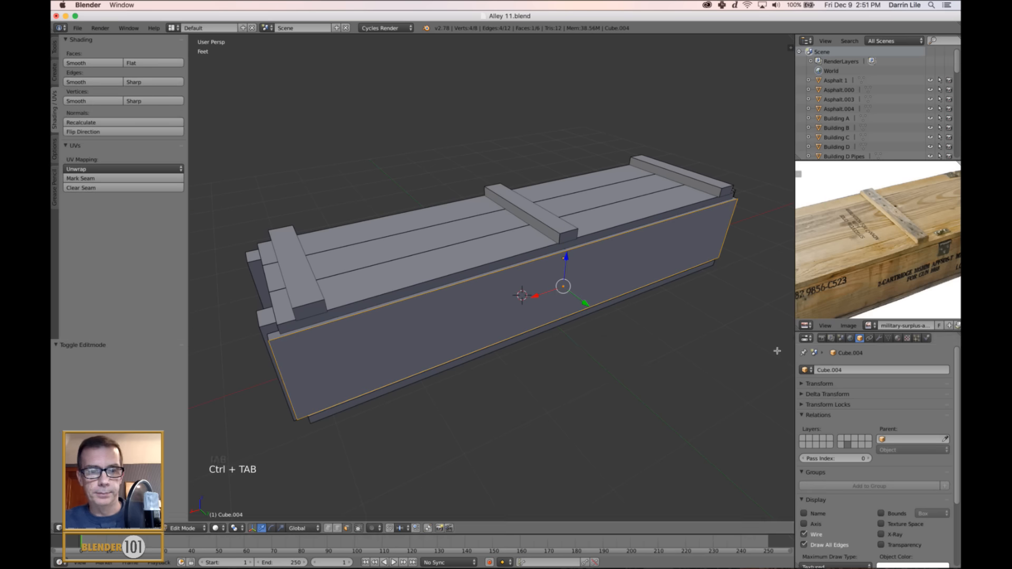
pyautogui.press('Tab')
pyautogui.moveTo(625, 357); pyautogui.dragTo(612, 342, button='middle')
pyautogui.press('a')
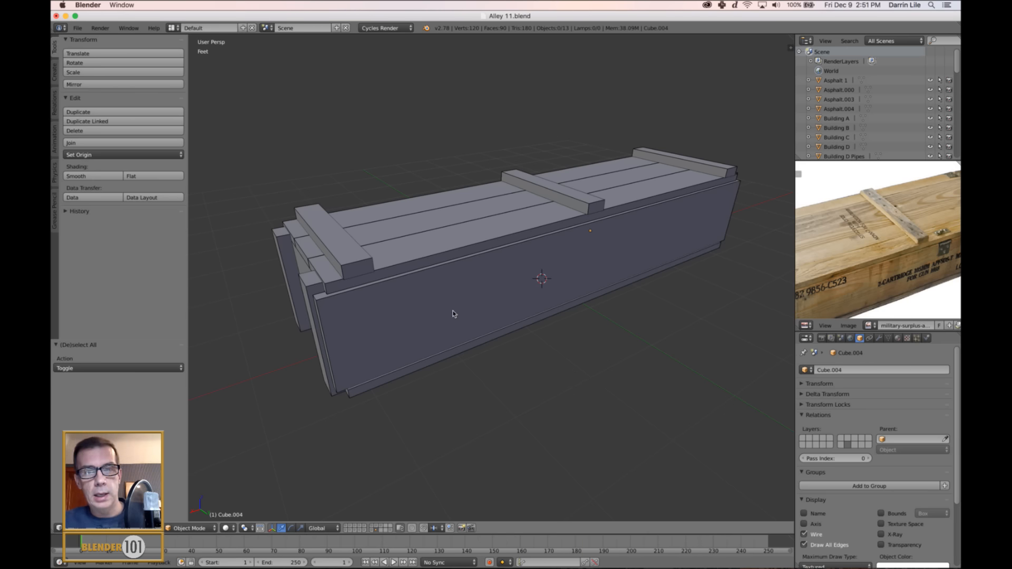
# Select the crate's long side panel and switch the 3D manipulator to rotate and to scale.
pyautogui.rightClick(494, 297)
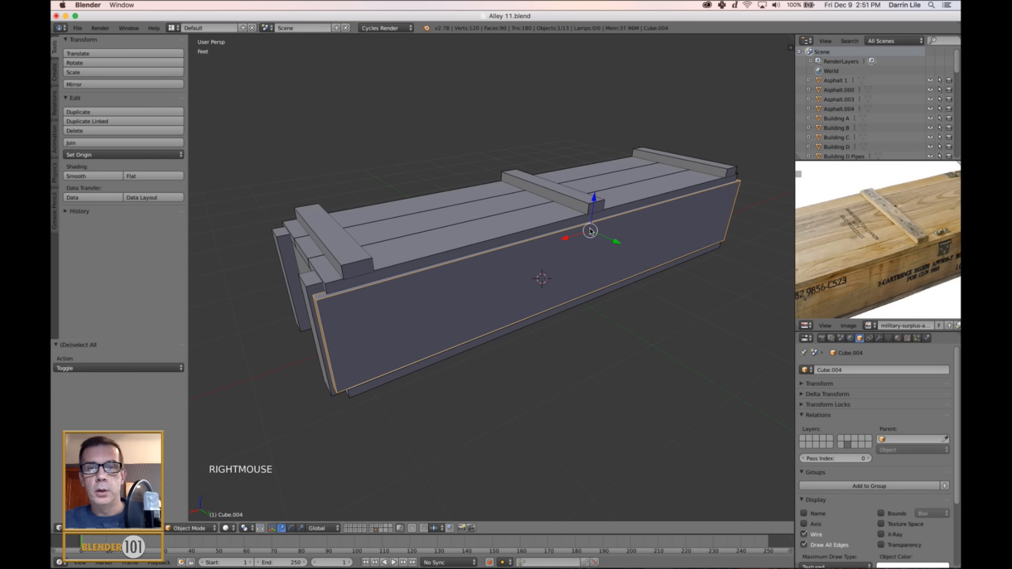
pyautogui.click(291, 528)
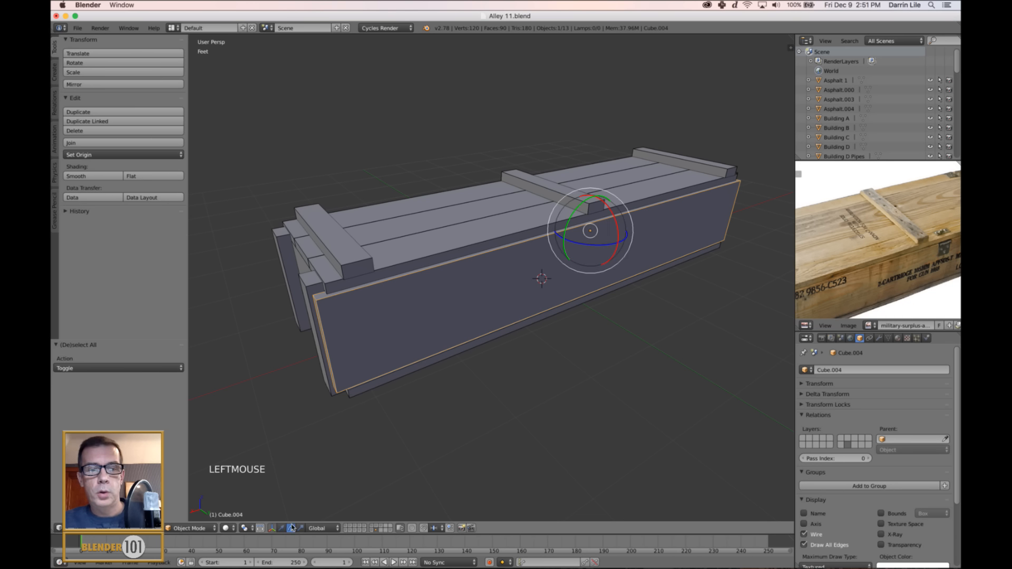
pyautogui.click(301, 528)
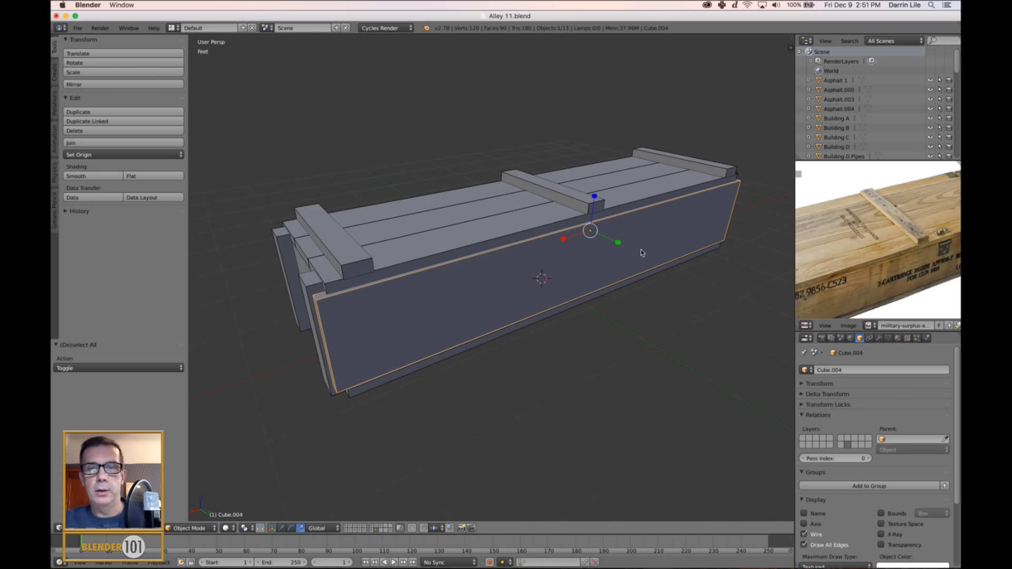
pyautogui.keyDown('shift'); pyautogui.moveTo(651, 254); pyautogui.dragTo(635, 279, button='middle'); pyautogui.keyUp('shift')
pyautogui.scroll(3, 643, 279)
pyautogui.scroll(-3, 636, 279)
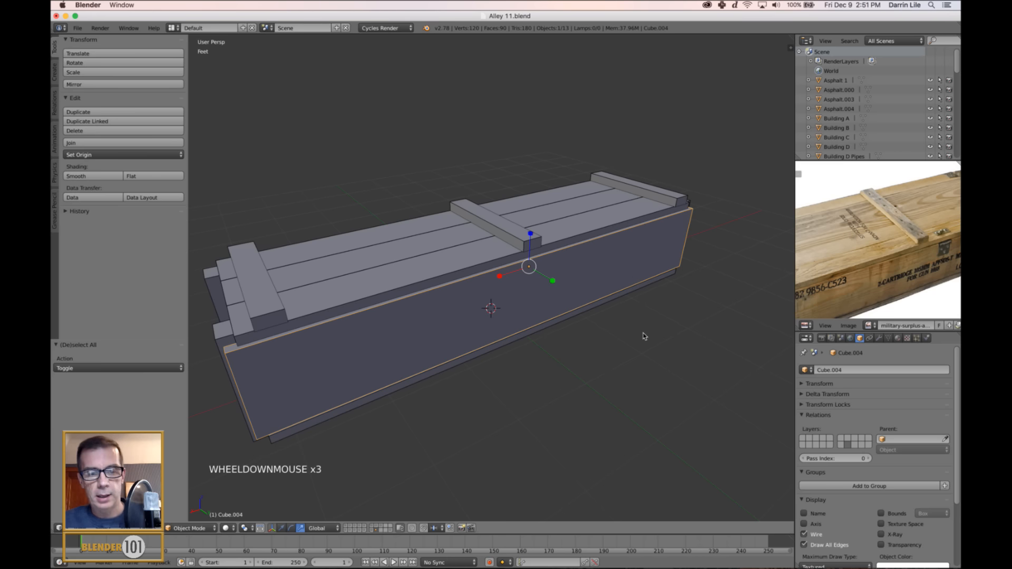
# Try moving the long side panel along the Y axis without the manipulator, cancel, and deselect everything.
pyautogui.press('g')
pyautogui.press('y')
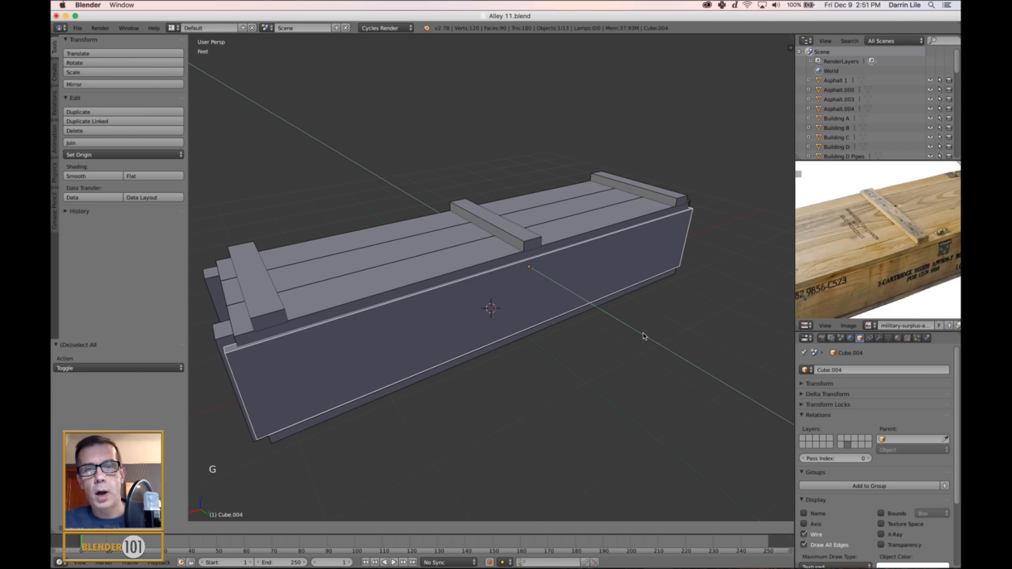
pyautogui.rightClick(651, 390)
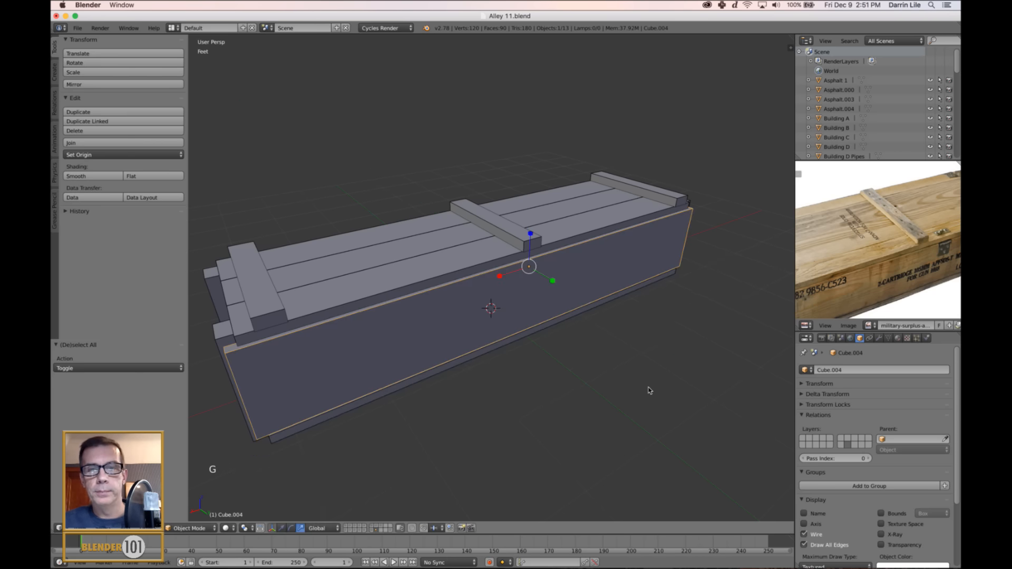
pyautogui.press('a')
pyautogui.moveTo(615, 376); pyautogui.dragTo(587, 368, button='middle')
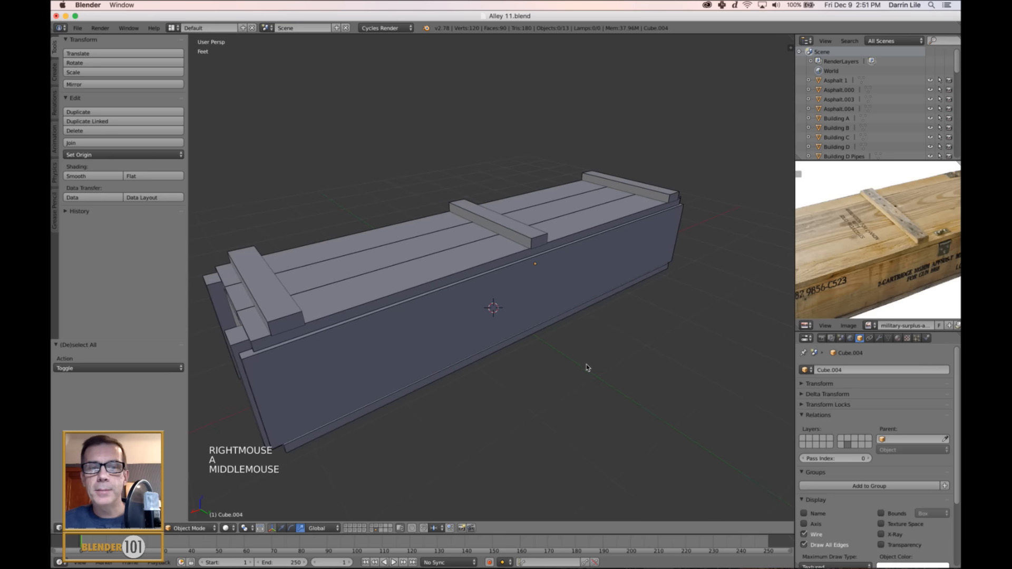
# Select the long side panel, try raising it along Z with the translate manipulator, and undo the move.
pyautogui.rightClick(551, 289)
pyautogui.press('q')
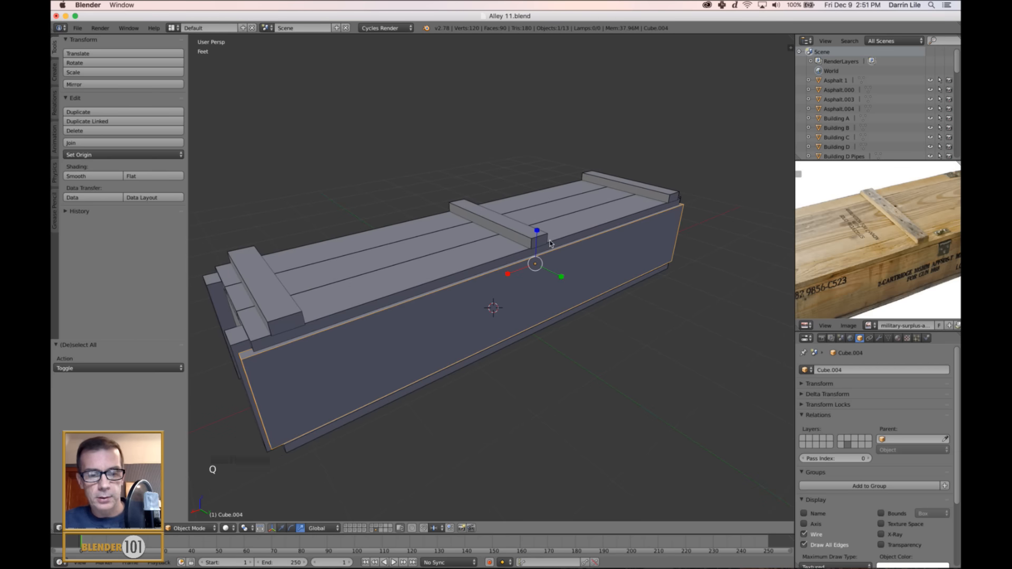
pyautogui.click(281, 528)
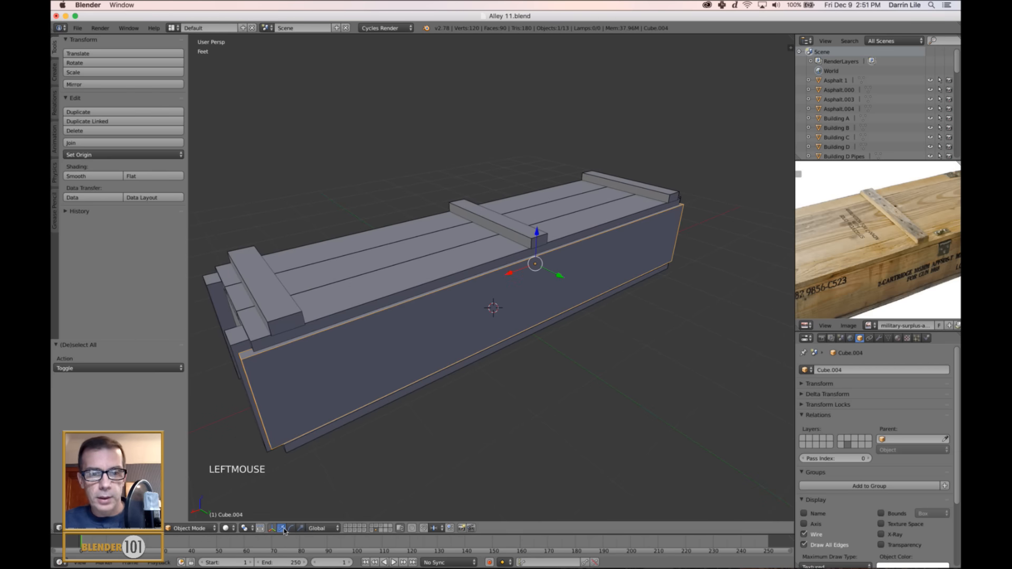
pyautogui.moveTo(537, 234); pyautogui.dragTo(555, 194)
pyautogui.press('super+z')
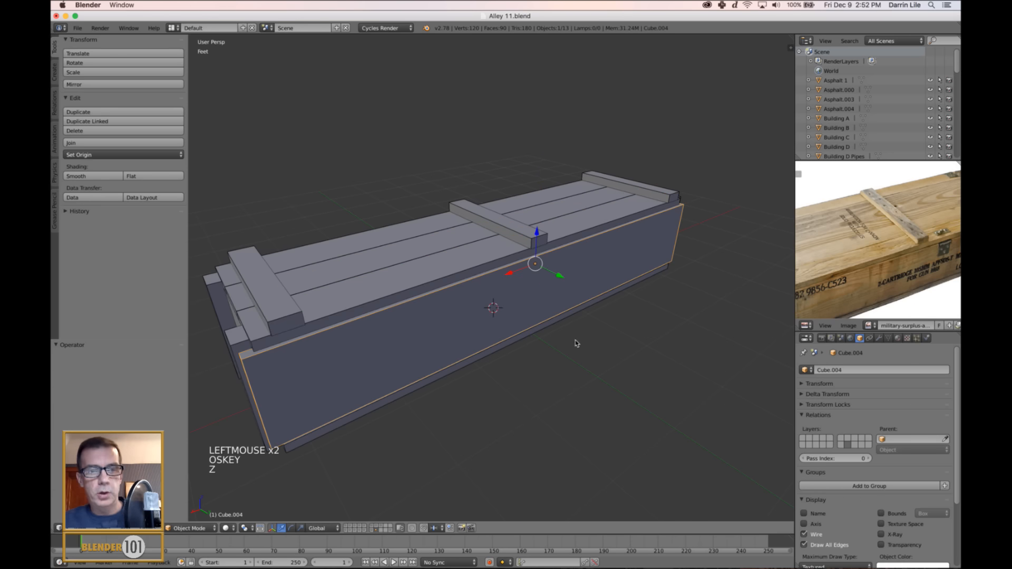
pyautogui.moveTo(625, 385); pyautogui.dragTo(626, 383, button='middle')
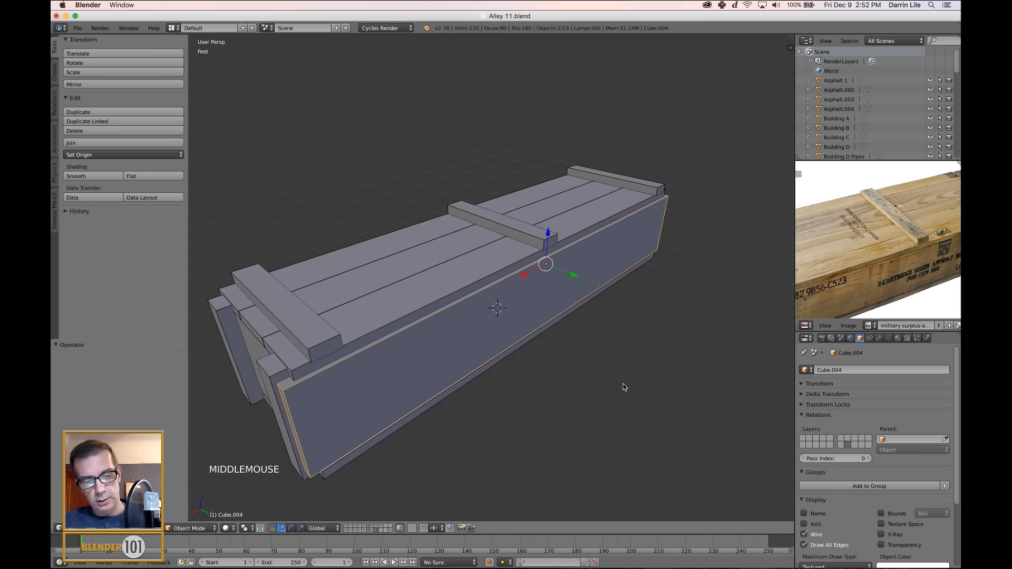
# Cycle the 3D manipulator through translate, rotate and scale with the custom shortcuts, ending on translate.
pyautogui.hotkey('ctrl', 'alt', 'Left')
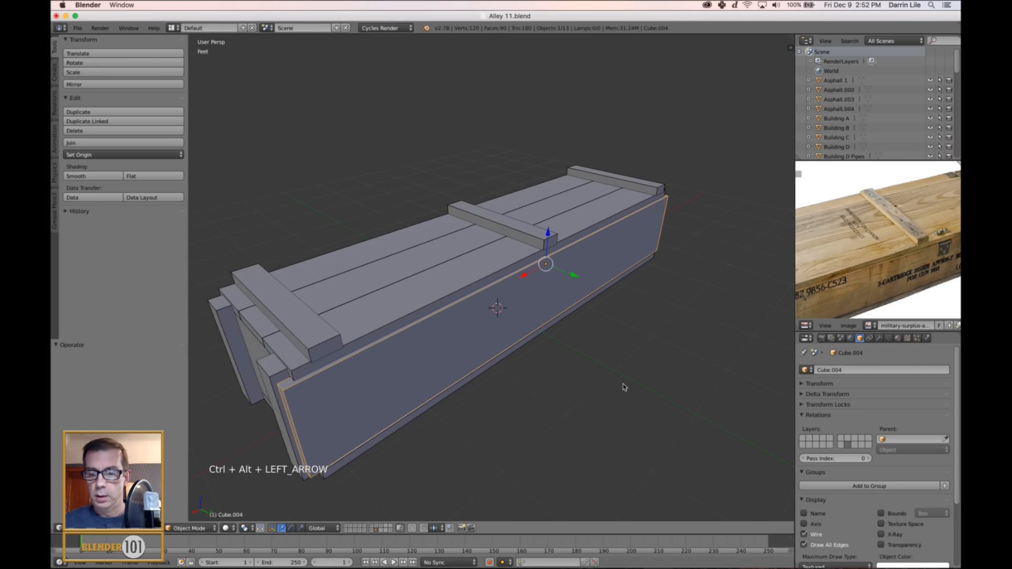
pyautogui.hotkey('ctrl', 'alt', 'Down')
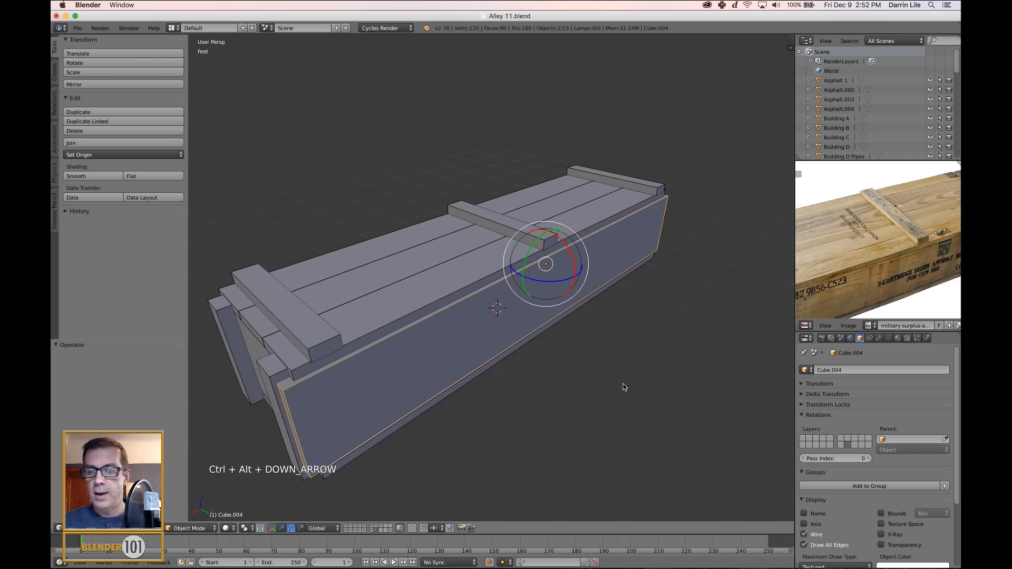
pyautogui.hotkey('ctrl', 'alt', 'Right')
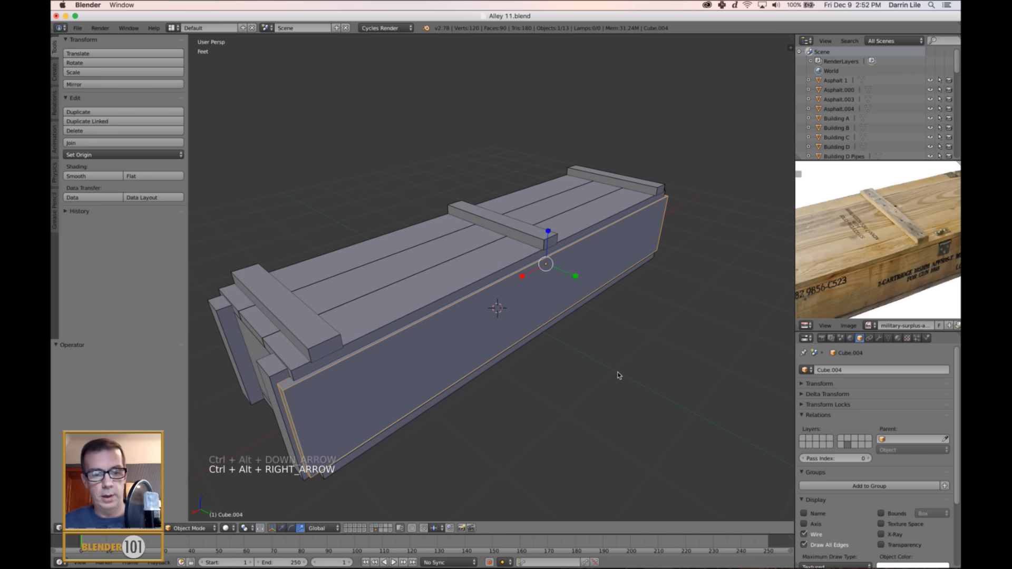
pyautogui.hotkey('ctrl', 'alt', 'Left')
pyautogui.hotkey('ctrl', 'alt', 'Down')
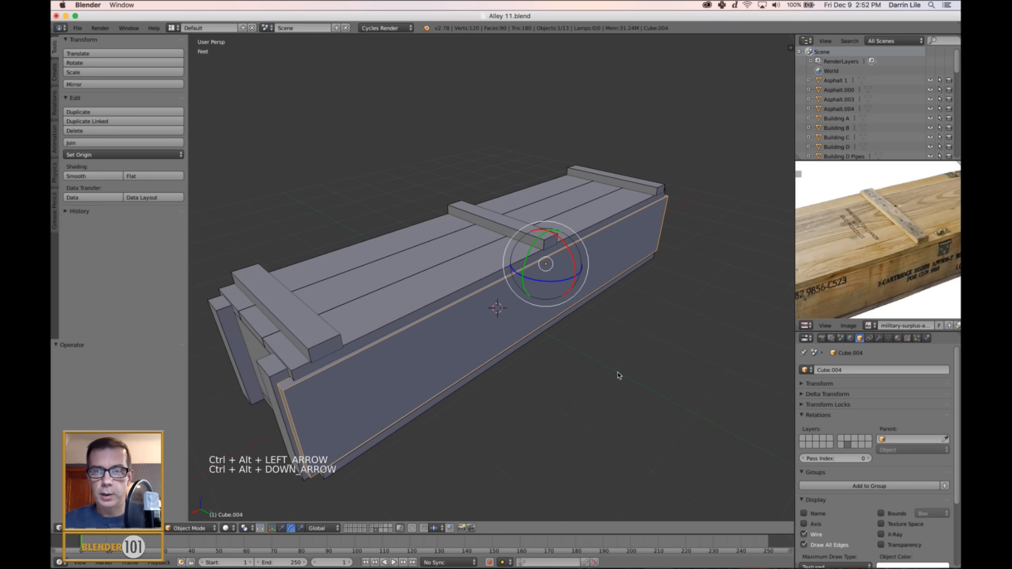
pyautogui.hotkey('ctrl', 'alt', 'Right')
pyautogui.hotkey('ctrl', 'alt', 'Down')
pyautogui.hotkey('ctrl', 'alt', 'Left')
pyautogui.hotkey('ctrl', 'alt', 'Down')
pyautogui.hotkey('ctrl', 'alt', 'Right')
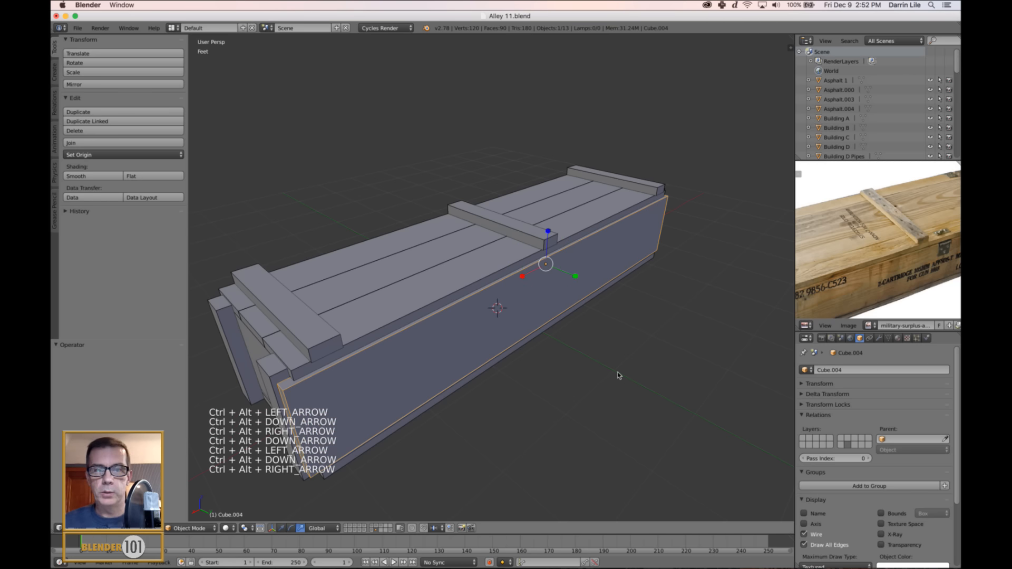
pyautogui.hotkey('ctrl', 'alt', 'Down')
pyautogui.hotkey('ctrl', 'alt', 'Left')
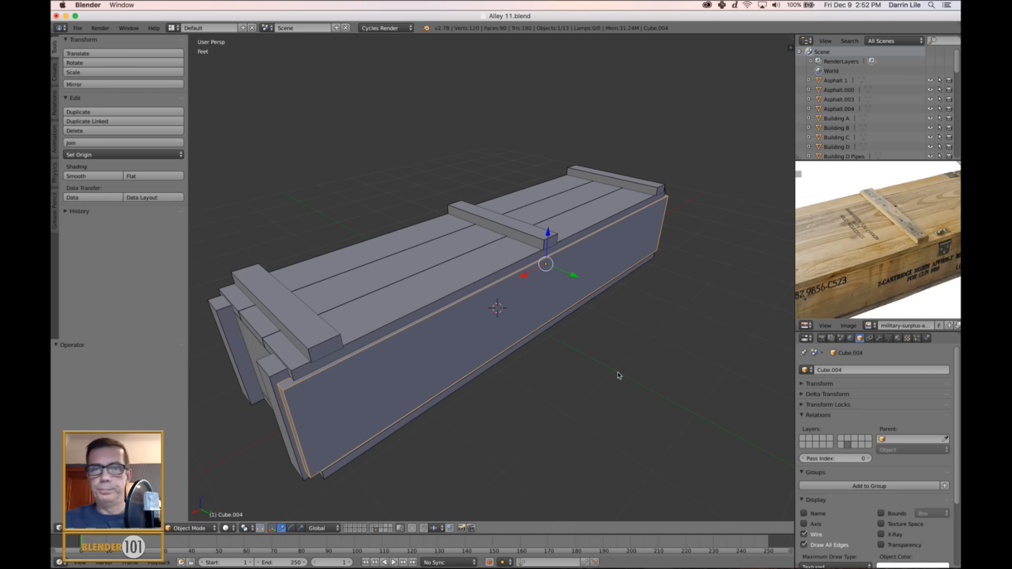
# Examine the Enable 3D Manipulator shortcuts under 3D View (Global) in the User Preferences input settings, and close the preferences.
pyautogui.click(77, 28)
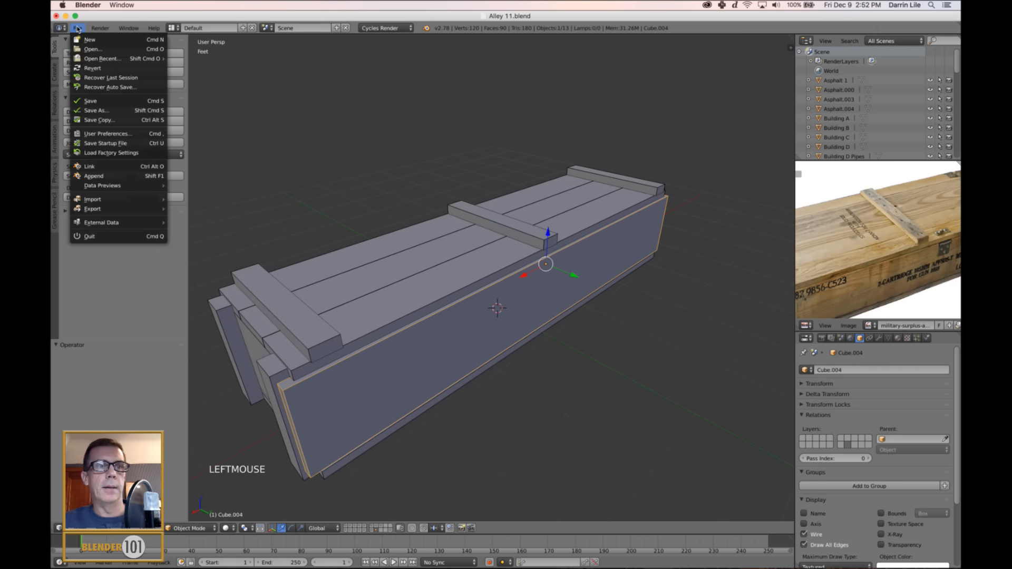
pyautogui.moveTo(101, 211)
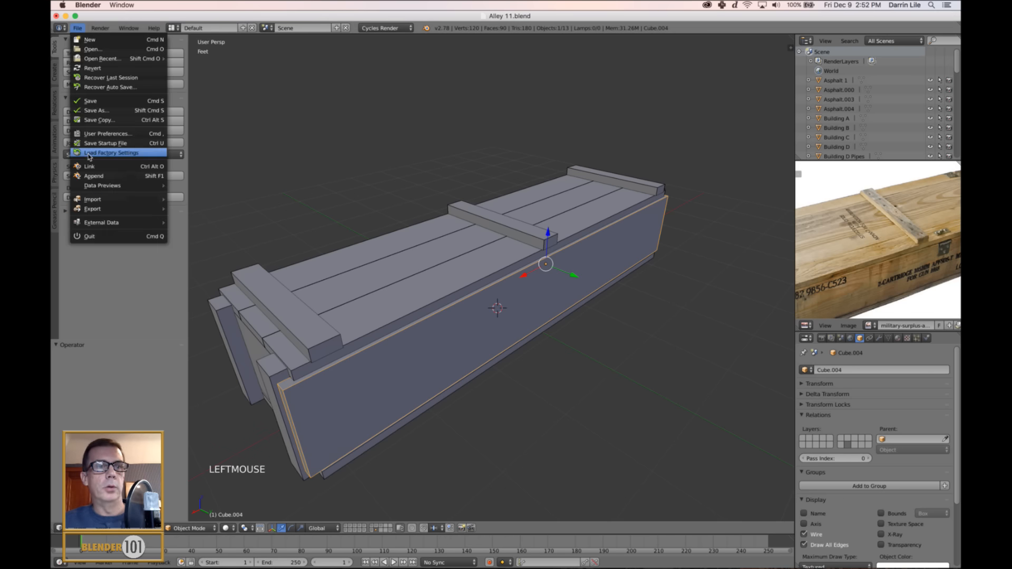
pyautogui.click(103, 134)
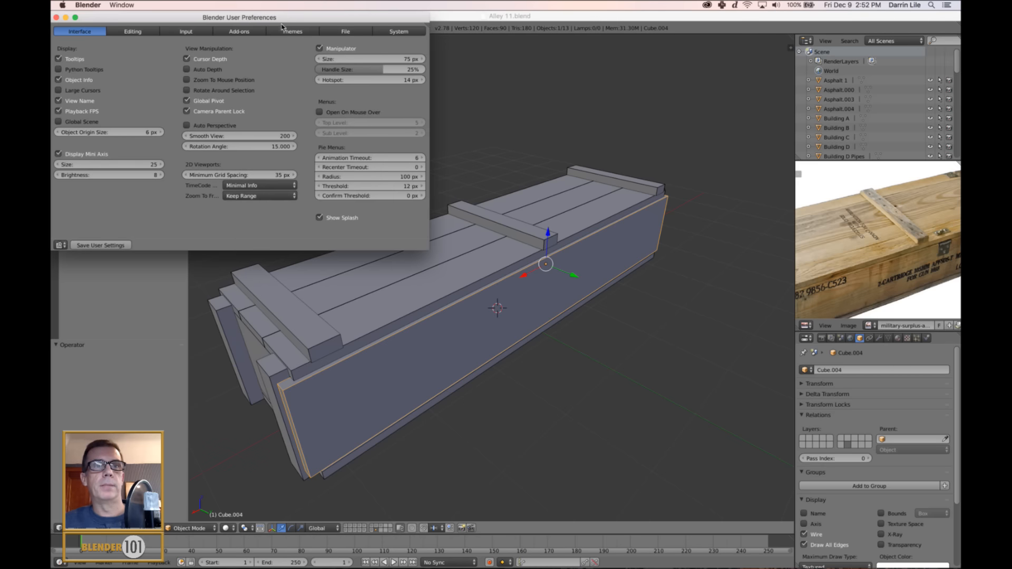
pyautogui.moveTo(274, 18); pyautogui.dragTo(458, 87)
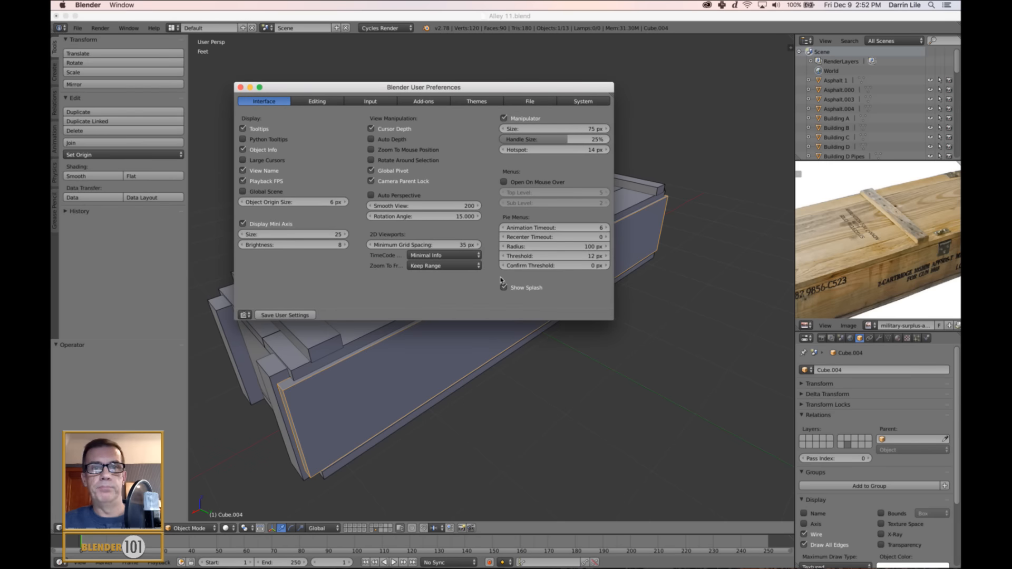
pyautogui.click(369, 102)
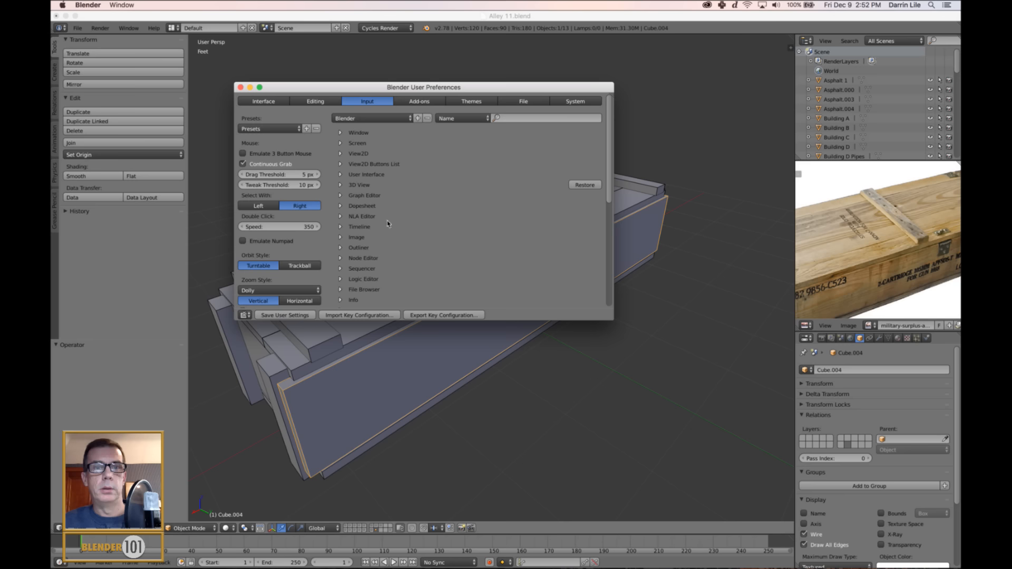
pyautogui.click(340, 185)
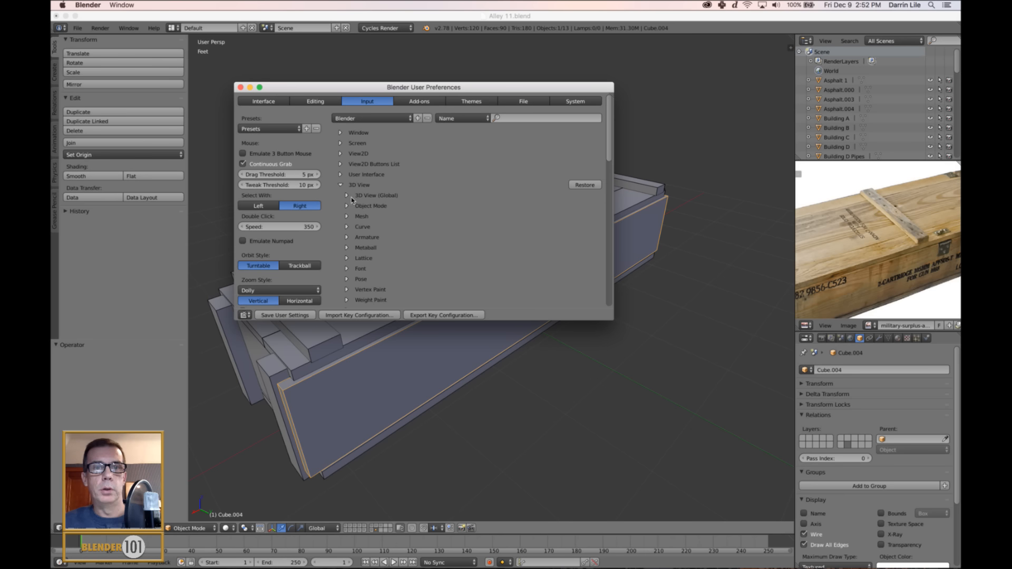
pyautogui.click(347, 196)
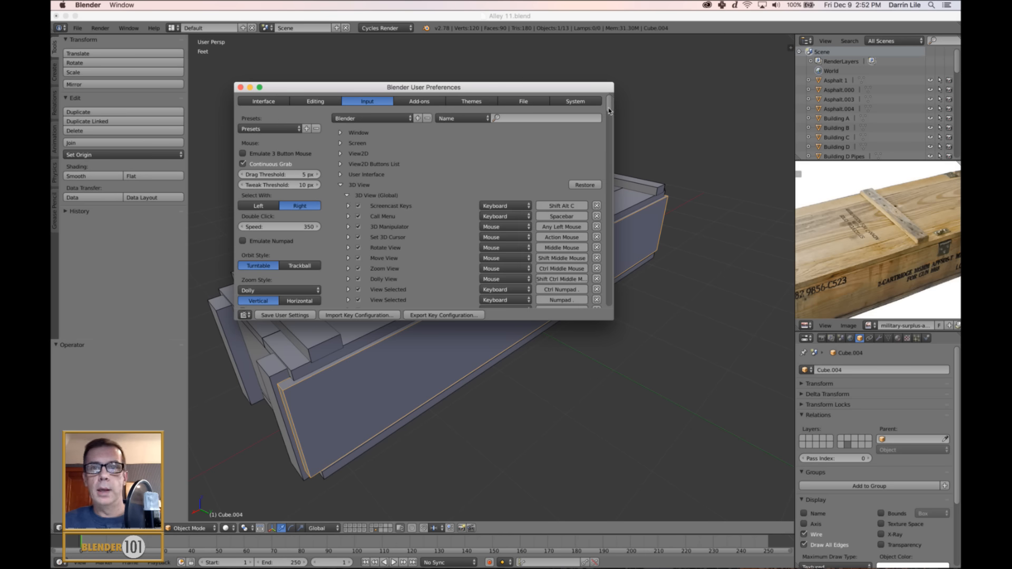
pyautogui.scroll(-15, 584, 213)
pyautogui.scroll(-10, 585, 221)
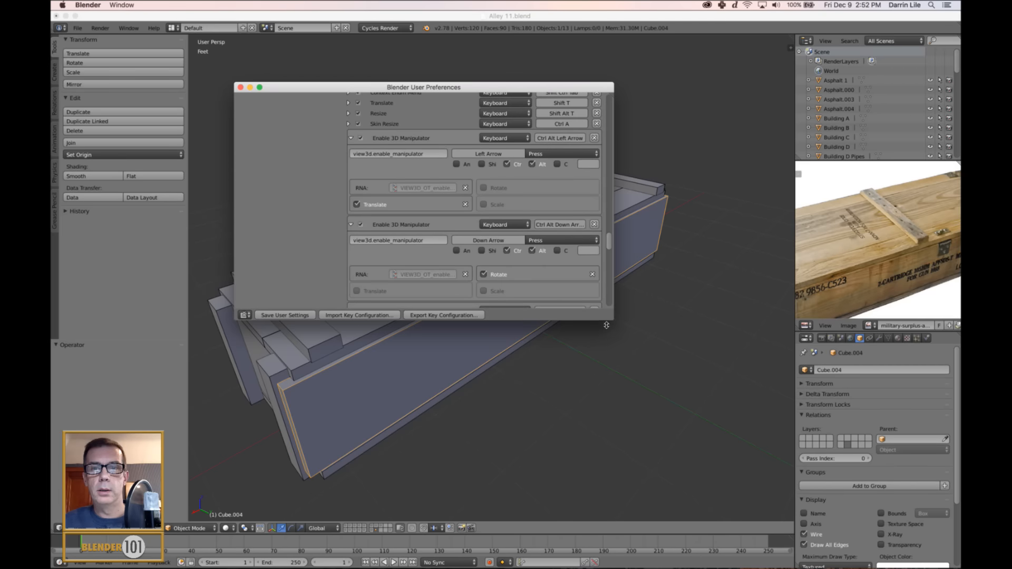
pyautogui.moveTo(612, 322); pyautogui.dragTo(901, 462)
pyautogui.moveTo(696, 85); pyautogui.dragTo(598, 59)
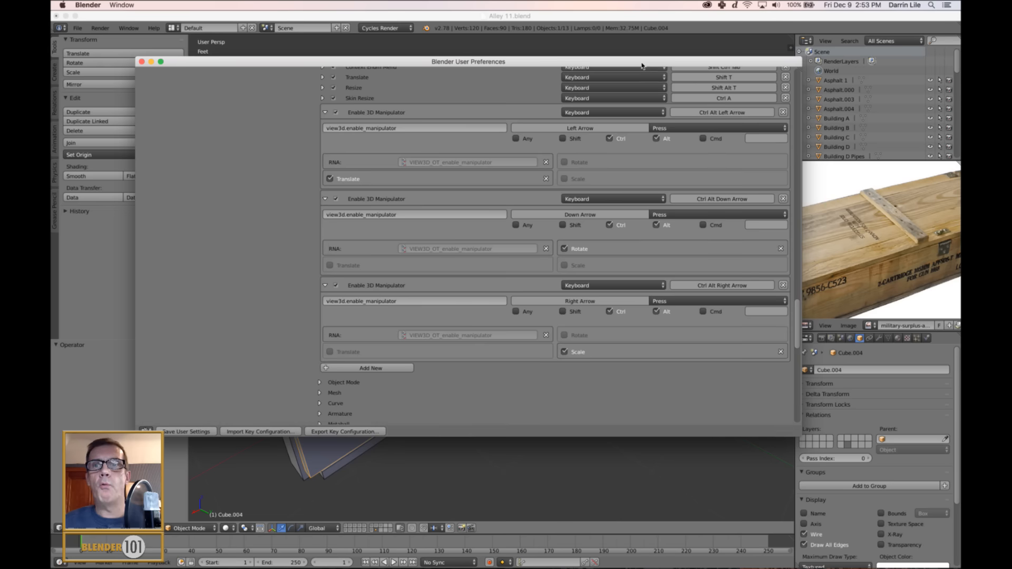
pyautogui.moveTo(642, 63); pyautogui.dragTo(623, 51)
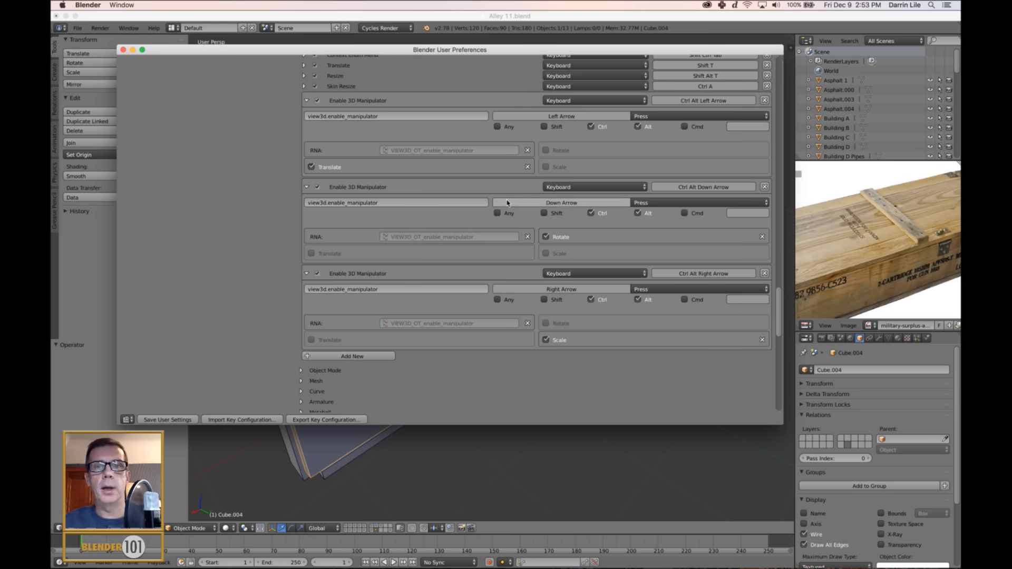
pyautogui.click(123, 49)
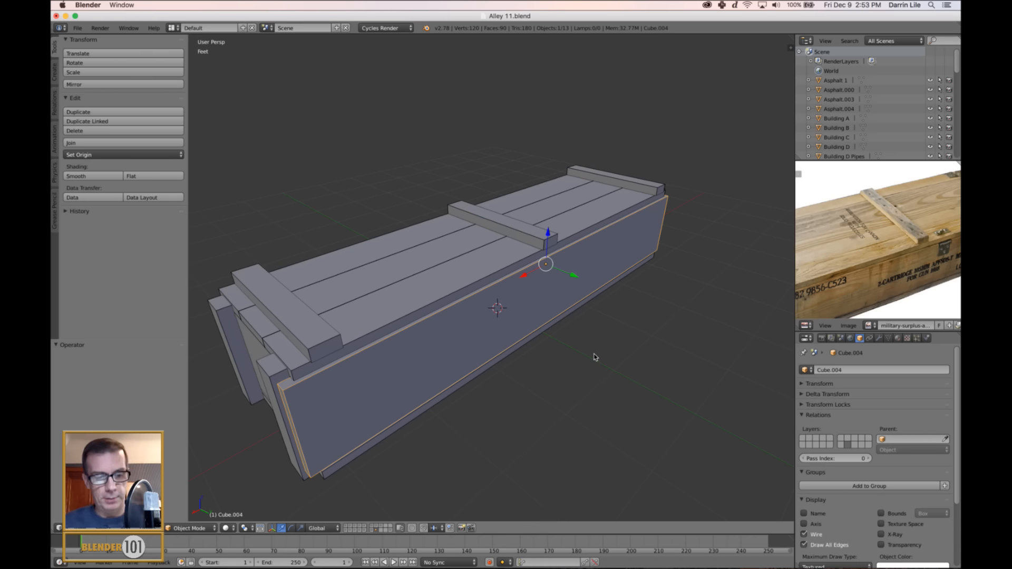
# Deselect everything and compare the whole crate model with the full reference image.
pyautogui.scroll(-2, 595, 356)
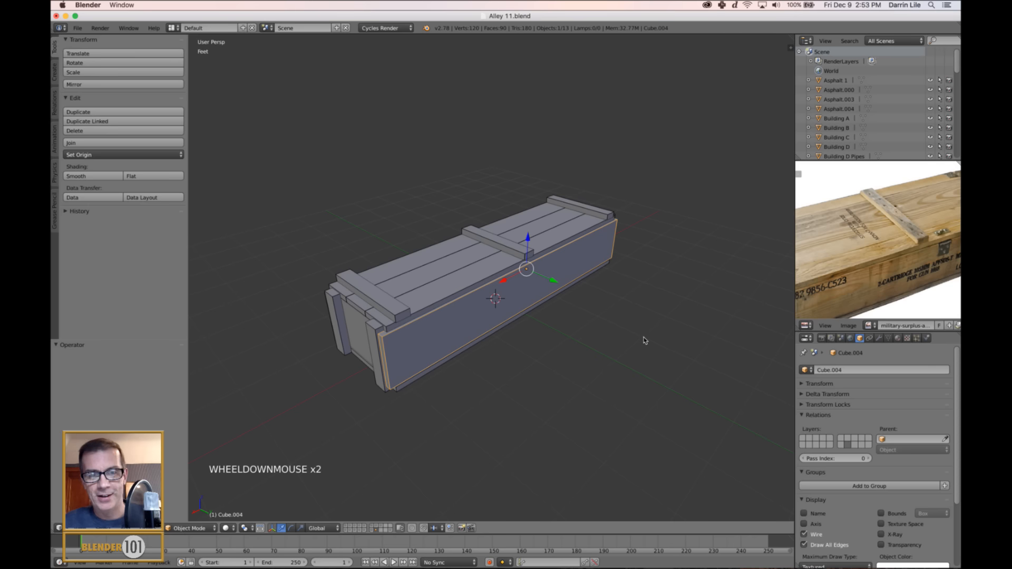
pyautogui.moveTo(643, 341); pyautogui.dragTo(635, 339, button='middle')
pyautogui.press('a')
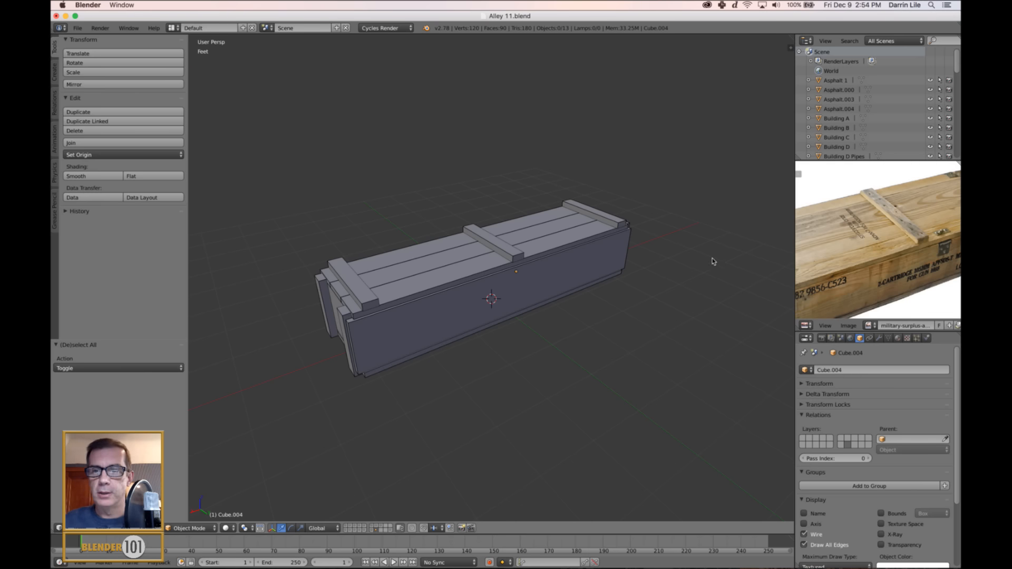
pyautogui.scroll(-3, 889, 243)
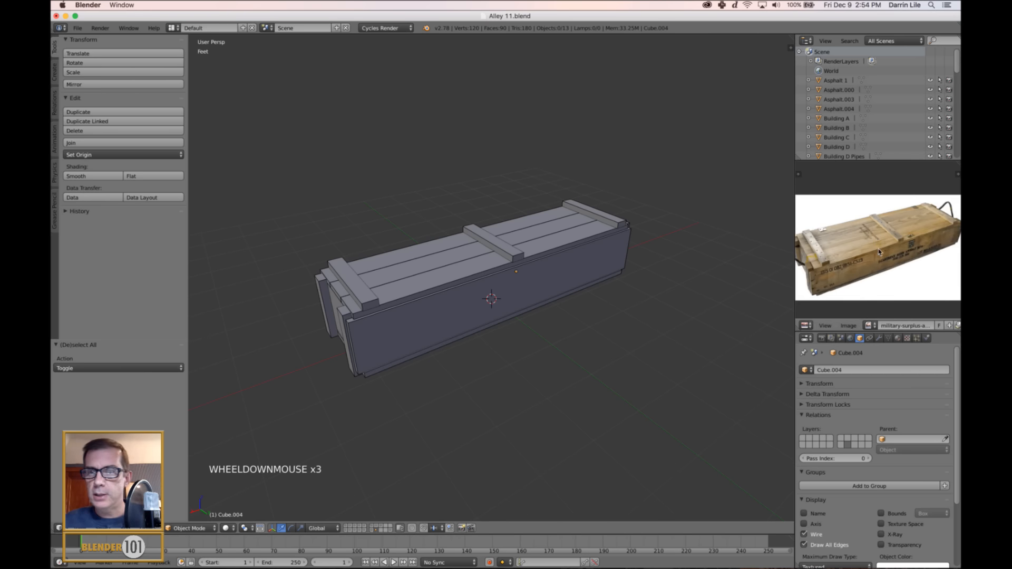
# Snap the 3D cursor to the long outer side face of the lid's edge plank.
pyautogui.moveTo(878, 252); pyautogui.dragTo(933, 225, button='middle')
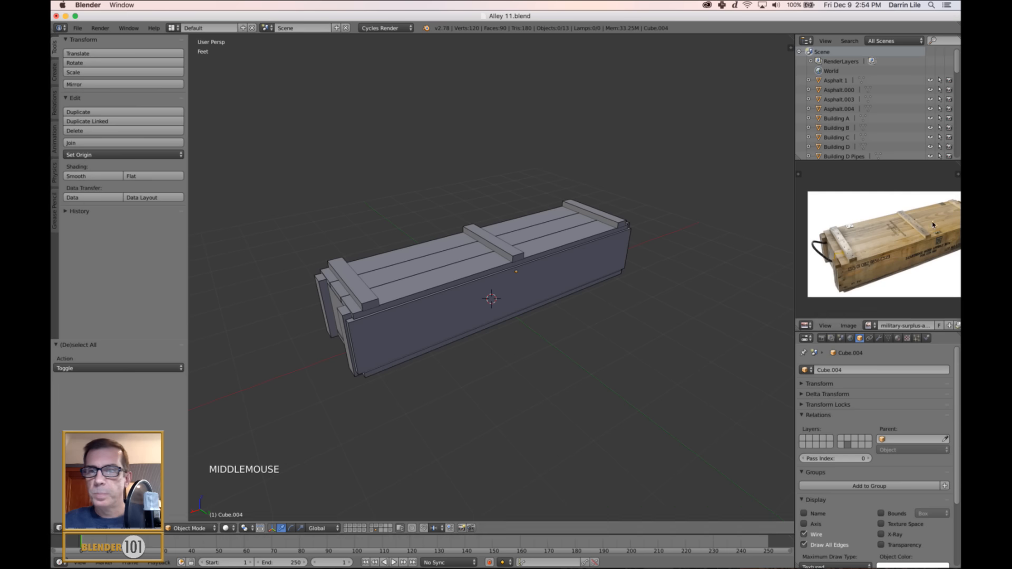
pyautogui.scroll(2, 887, 237)
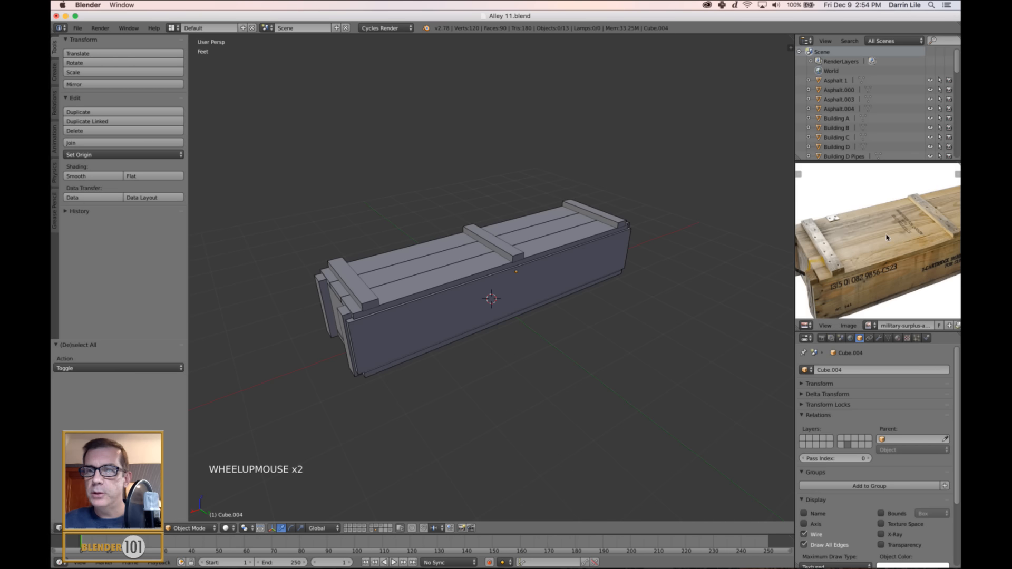
pyautogui.moveTo(498, 290); pyautogui.dragTo(583, 286, button='middle')
pyautogui.scroll(3, 609, 253)
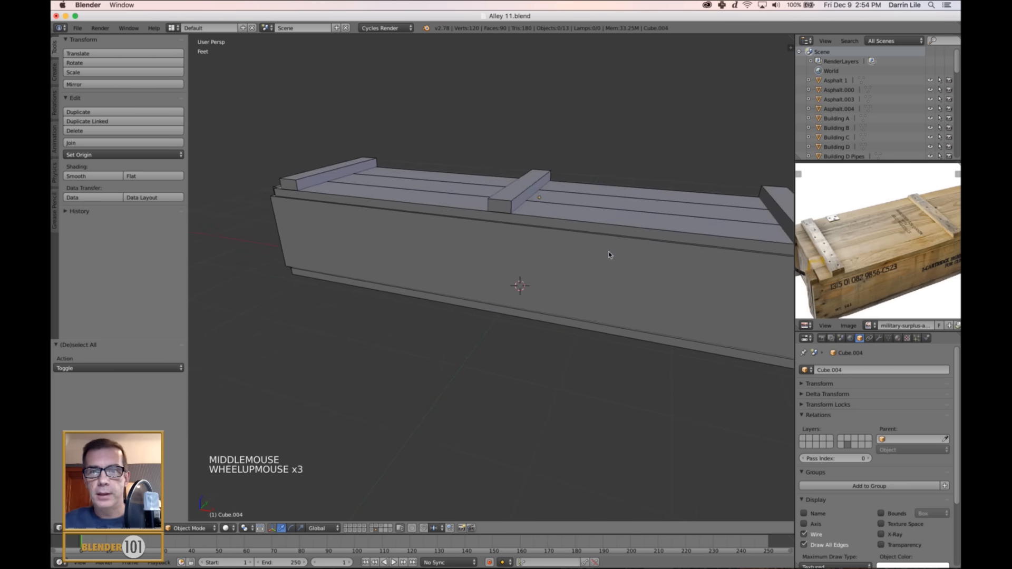
pyautogui.moveTo(609, 253)
pyautogui.mouseDown(button='middle')
pyautogui.moveTo(623, 256)
pyautogui.moveTo(612, 263)
pyautogui.mouseUp(button='middle')
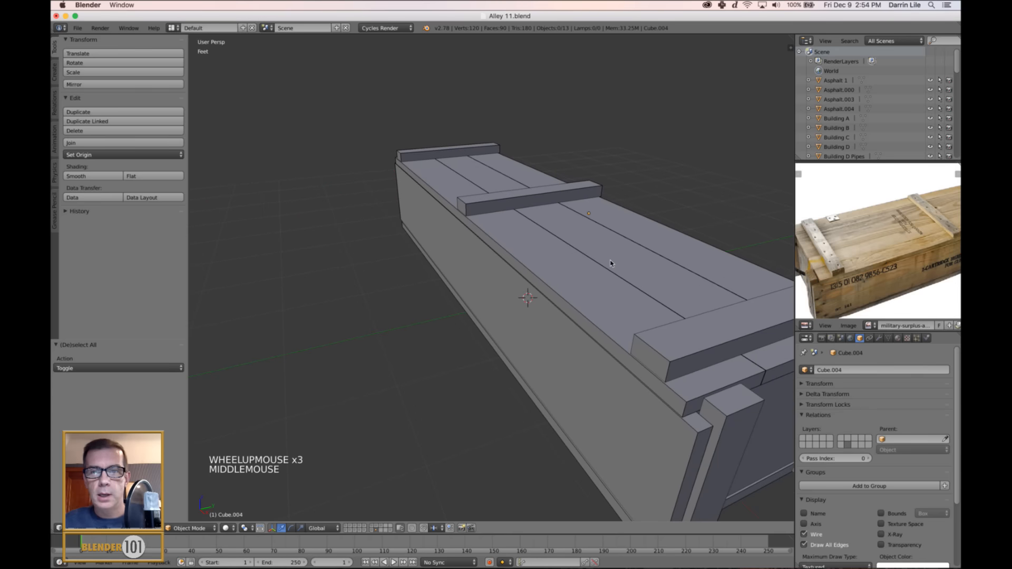
pyautogui.rightClick(578, 314)
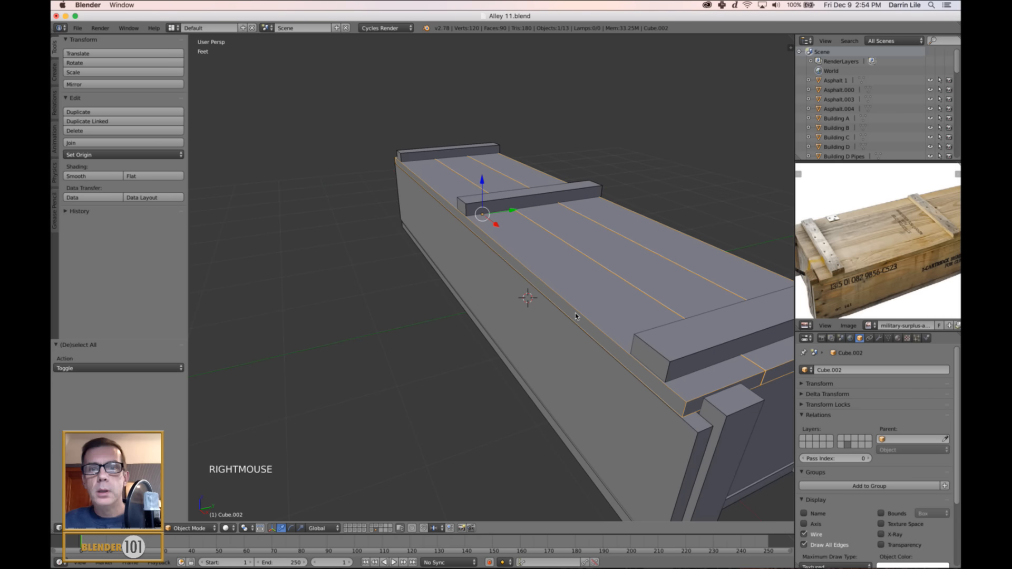
pyautogui.press('Tab')
pyautogui.rightClick(574, 319)
pyautogui.hotkey('shift', 's')
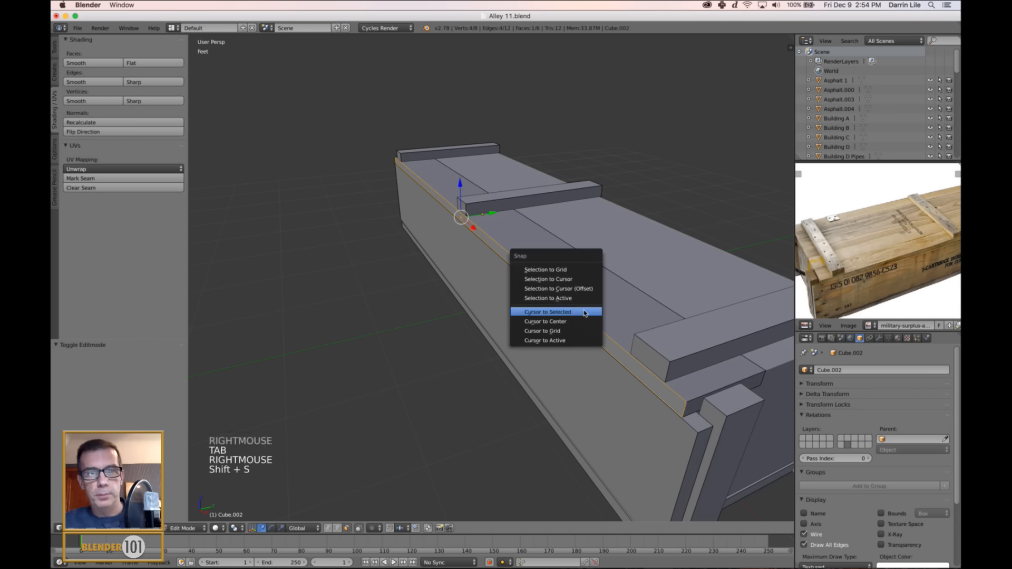
pyautogui.click(585, 314)
pyautogui.press('a')
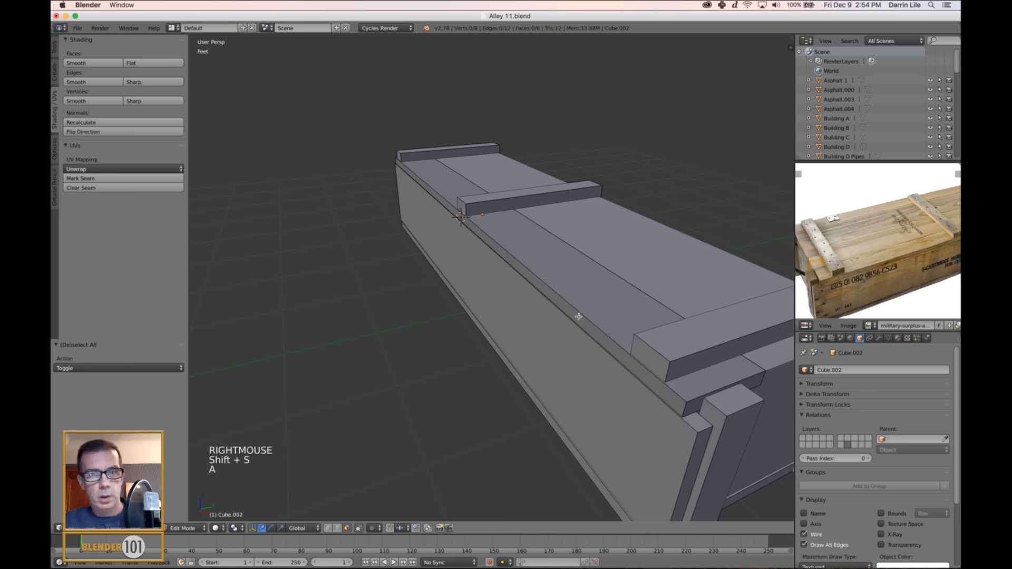
pyautogui.press('Tab')
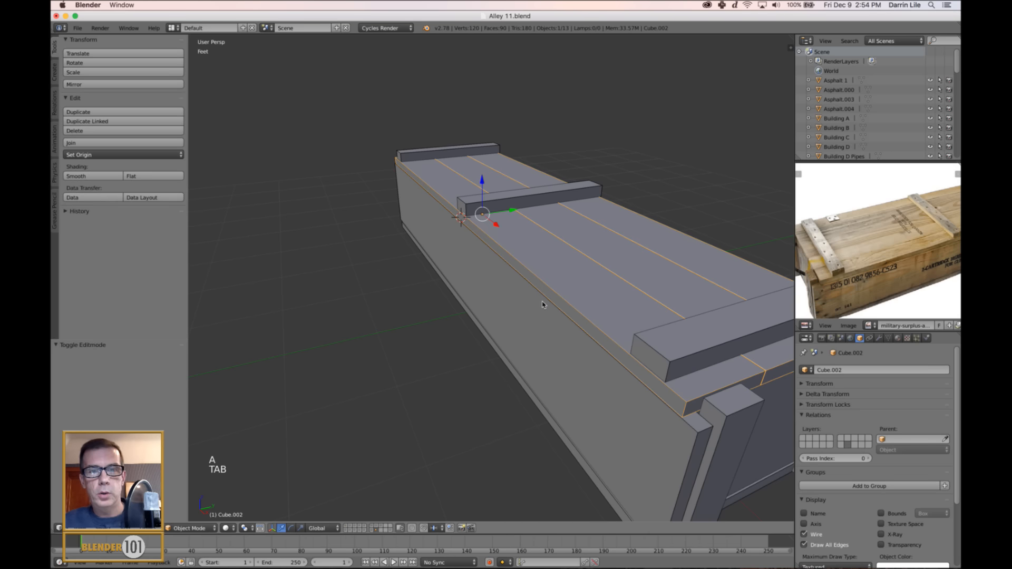
# Deselect everything, add a cube at the 3D cursor, and scale it down uniformly to about 0.069.
pyautogui.press('a')
pyautogui.hotkey('shift', 'a')
pyautogui.moveTo(542, 303)
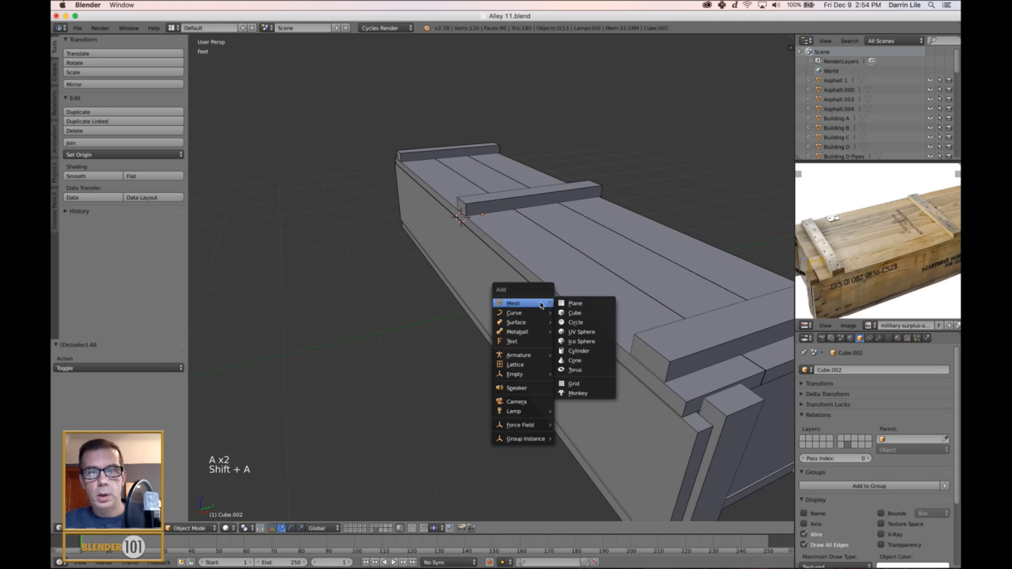
pyautogui.click(586, 313)
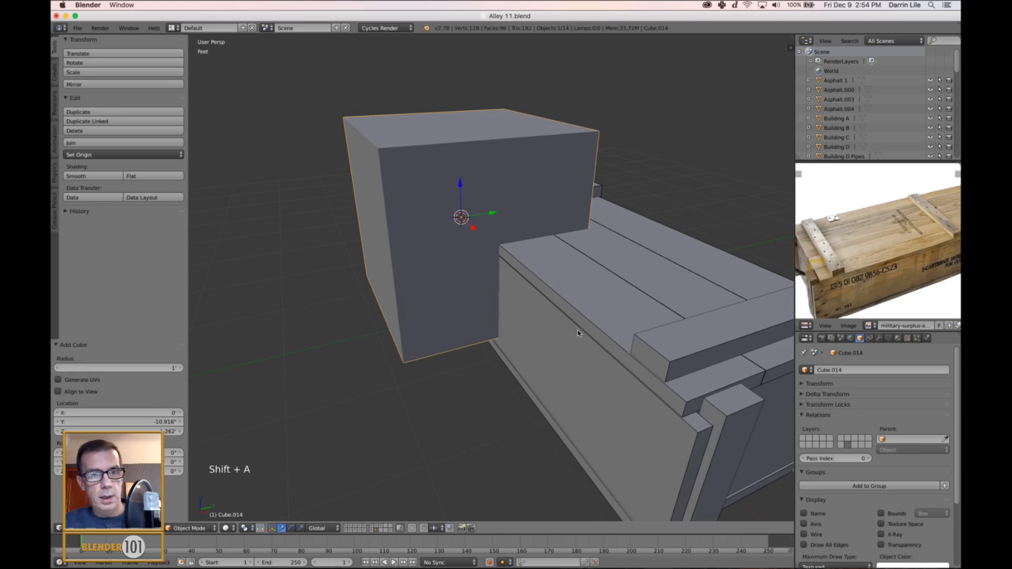
pyautogui.press('s')
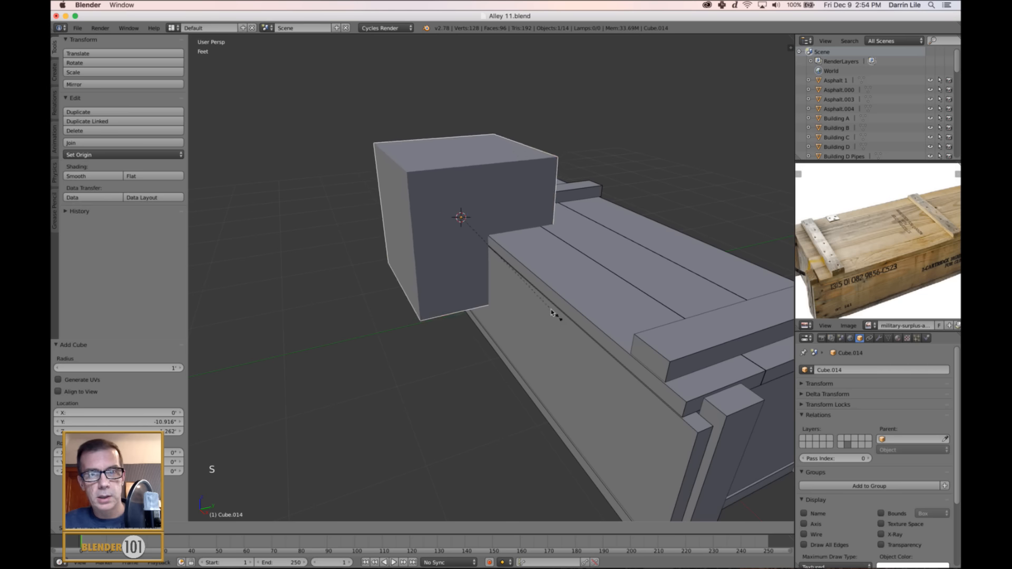
pyautogui.click(471, 227)
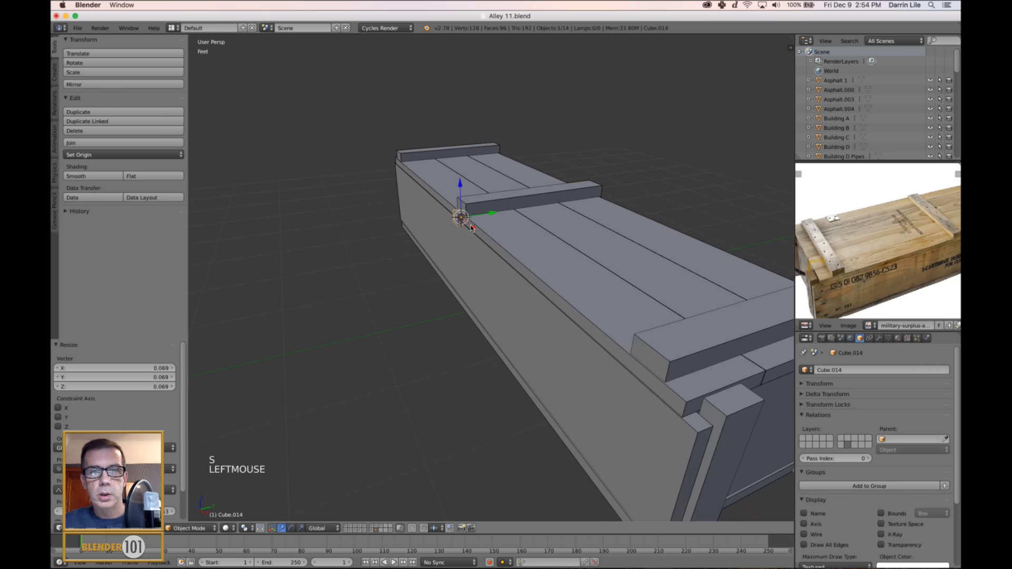
# Move the small cube out from the crate about 6.771" along negative Y and flatten it along Y to about 0.152.
pyautogui.moveTo(485, 212); pyautogui.dragTo(441, 223)
pyautogui.scroll(2, 441, 223)
pyautogui.keyDown('shift'); pyautogui.moveTo(440, 227); pyautogui.dragTo(464, 265, button='middle'); pyautogui.keyUp('shift')
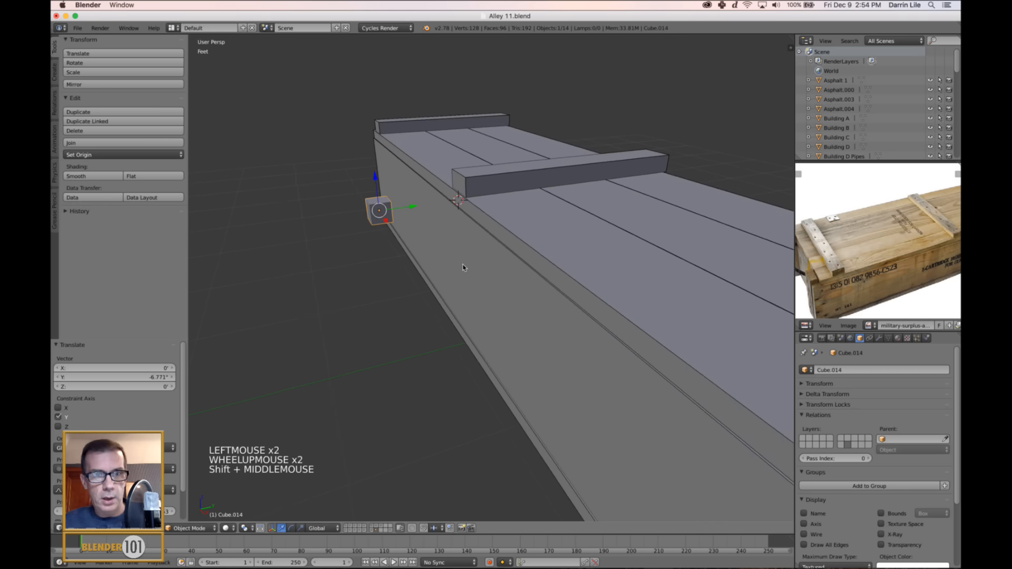
pyautogui.press('s')
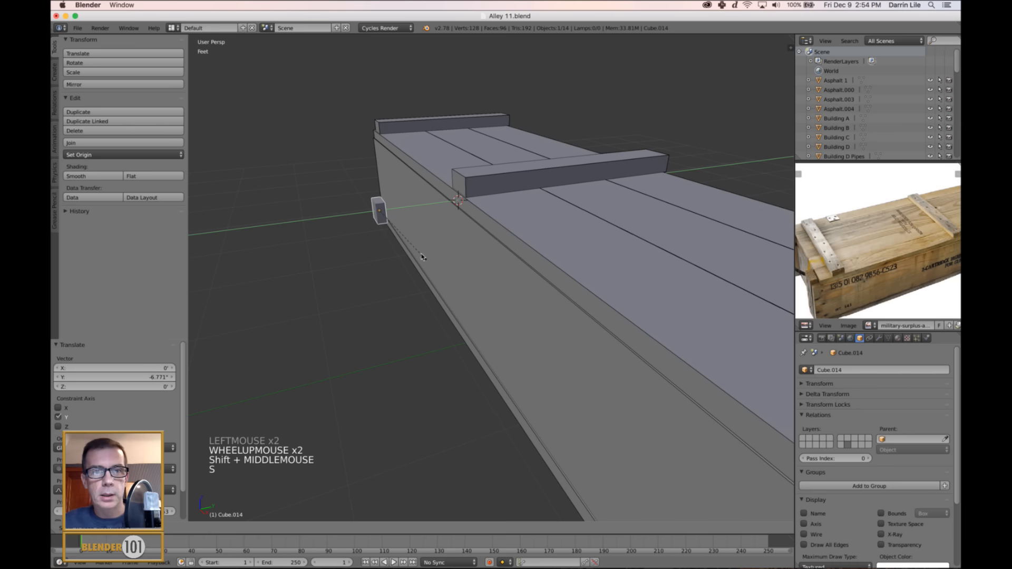
pyautogui.click(394, 230)
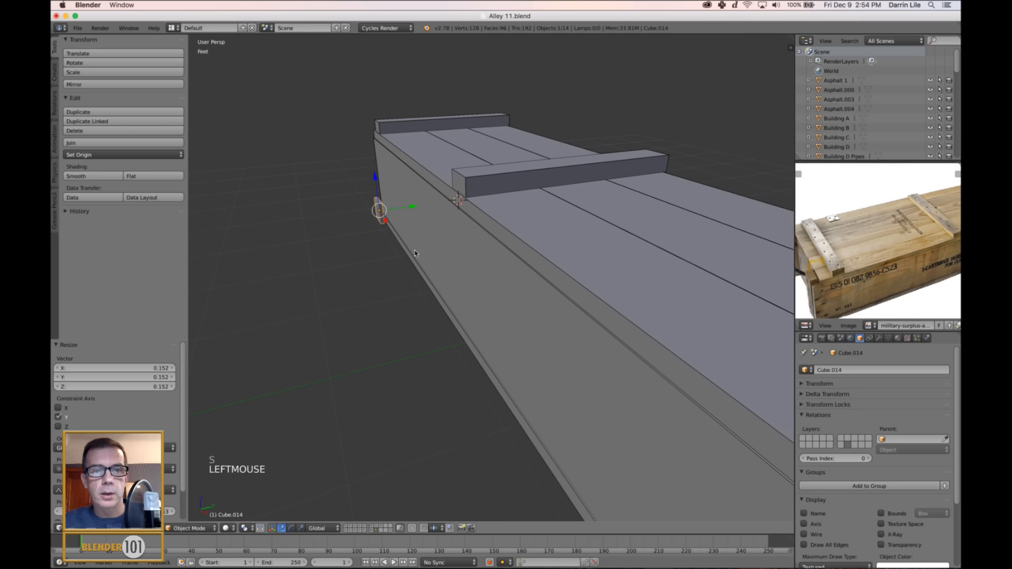
# Stretch the flattened cube along Z into a tall, thin plate.
pyautogui.scroll(-2, 411, 253)
pyautogui.moveTo(411, 253); pyautogui.dragTo(509, 294, button='middle')
pyautogui.press('s')
pyautogui.press('z')
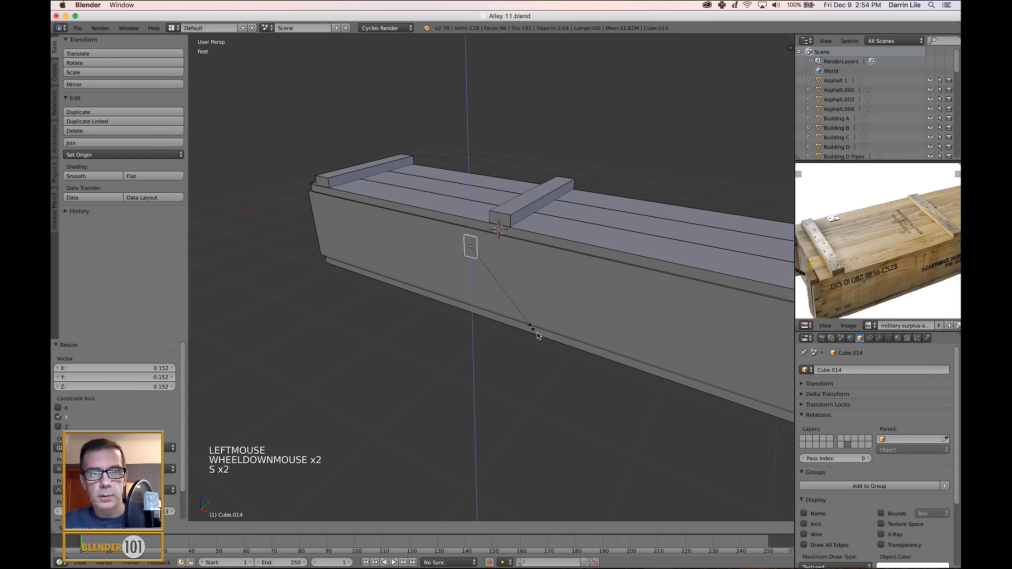
pyautogui.click(567, 370)
# Move the plate along X toward the crate's end, by about 2.449' and a further 298 thou.
pyautogui.moveTo(500, 253); pyautogui.dragTo(752, 332)
pyautogui.scroll(-3, 751, 331)
pyautogui.moveTo(751, 331); pyautogui.dragTo(726, 342, button='middle')
pyautogui.scroll(4, 626, 343)
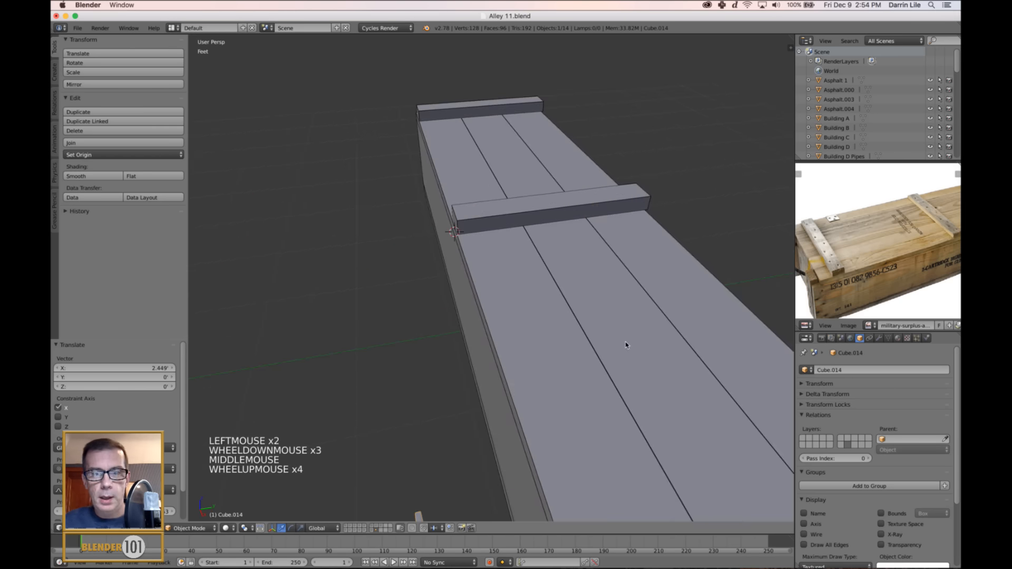
pyautogui.moveTo(626, 343)
pyautogui.keyDown('shift'); pyautogui.mouseDown(button='middle')
pyautogui.moveTo(642, 373)
pyautogui.moveTo(627, 339)
pyautogui.mouseUp(button='middle'); pyautogui.keyUp('shift')
pyautogui.scroll(-4, 635, 350)
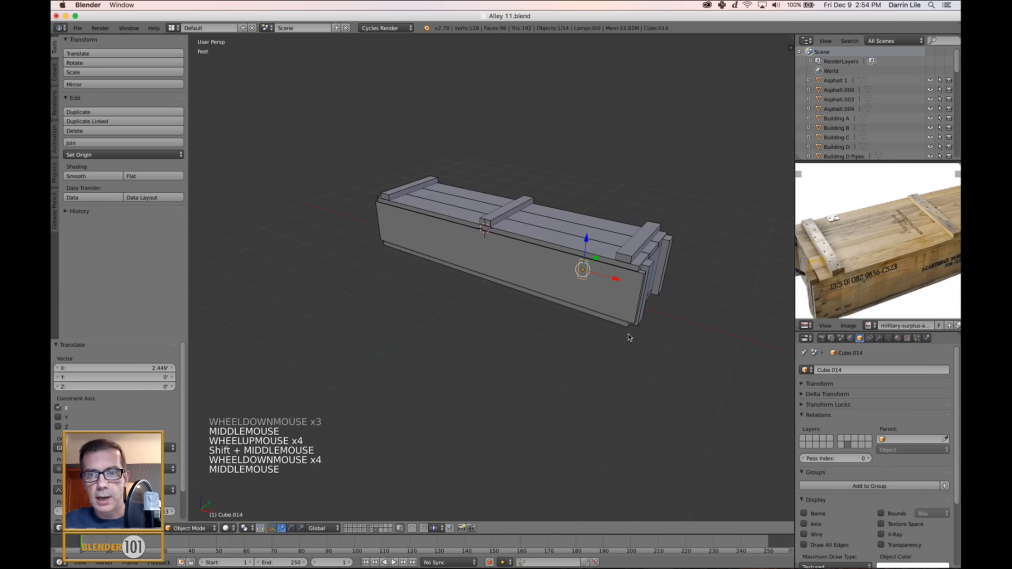
pyautogui.click(558, 262)
pyautogui.moveTo(586, 277); pyautogui.dragTo(608, 276)
# Move the plate about 6.643" along Y against the crate's long side and lower it about 1.67" along Z.
pyautogui.moveTo(607, 276); pyautogui.dragTo(533, 311, button='middle')
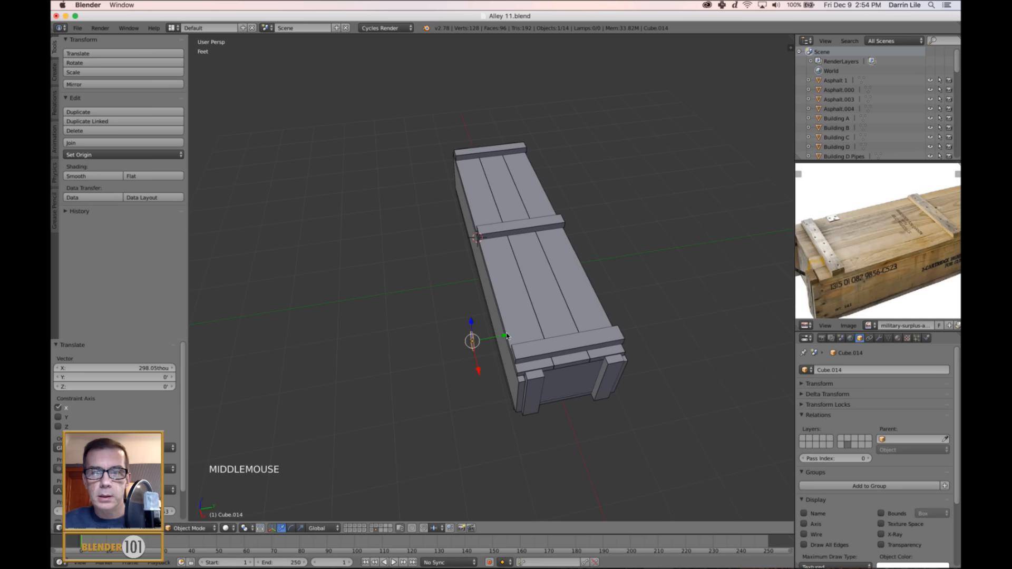
pyautogui.moveTo(507, 337); pyautogui.dragTo(540, 336)
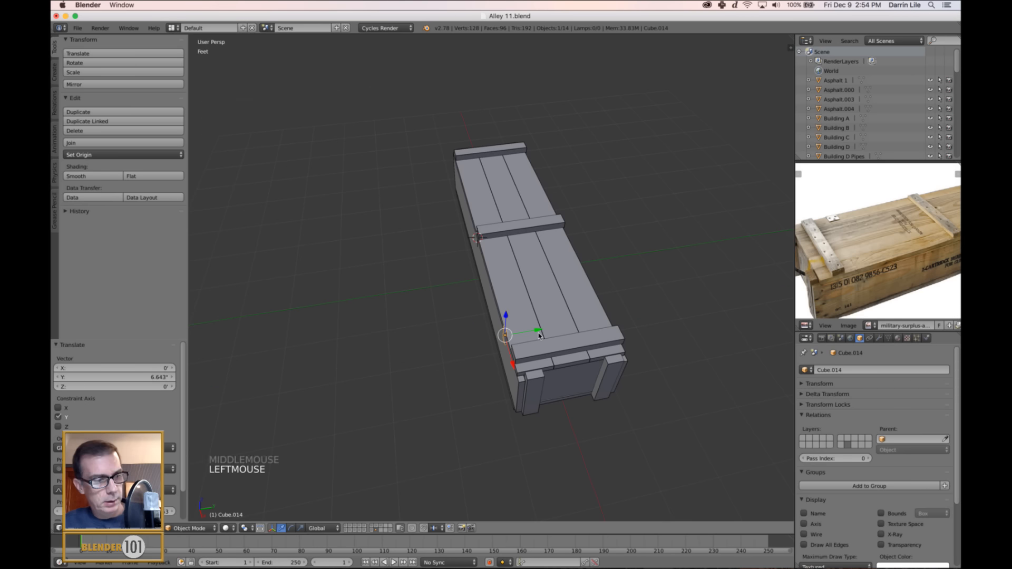
pyautogui.press('KP_Decimal')
pyautogui.moveTo(604, 333); pyautogui.dragTo(603, 334, button='middle')
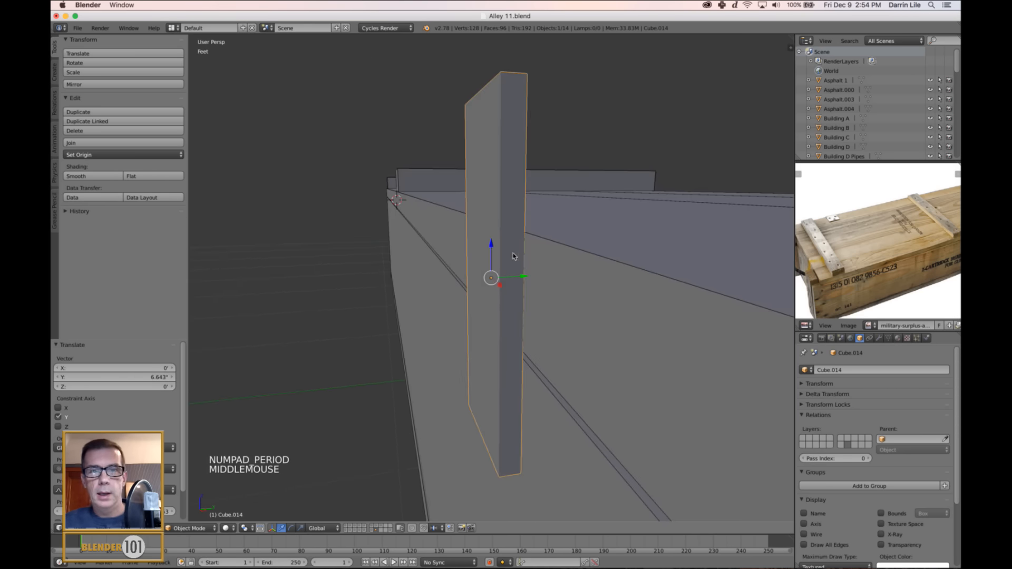
pyautogui.moveTo(493, 247); pyautogui.dragTo(467, 377)
# Fine-tune the plate's thickness by scaling it along Y.
pyautogui.moveTo(525, 348); pyautogui.dragTo(545, 260, button='middle')
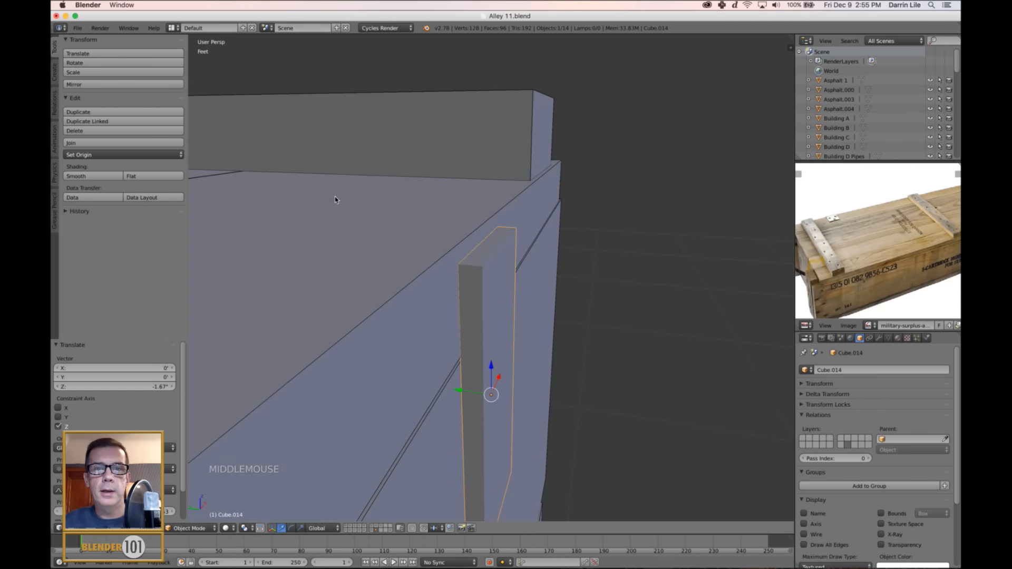
pyautogui.scroll(-4, 336, 199)
pyautogui.moveTo(336, 198); pyautogui.dragTo(435, 275, button='middle')
pyautogui.moveTo(417, 282); pyautogui.dragTo(365, 271, button='middle')
pyautogui.moveTo(496, 282); pyautogui.dragTo(528, 281, button='middle')
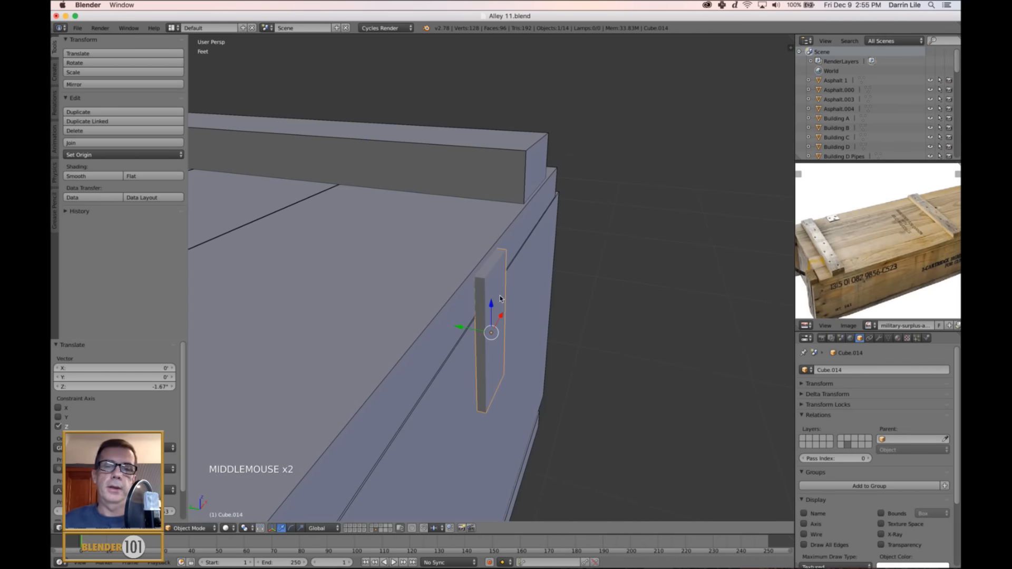
pyautogui.rightClick(492, 304)
pyautogui.rightClick(493, 304)
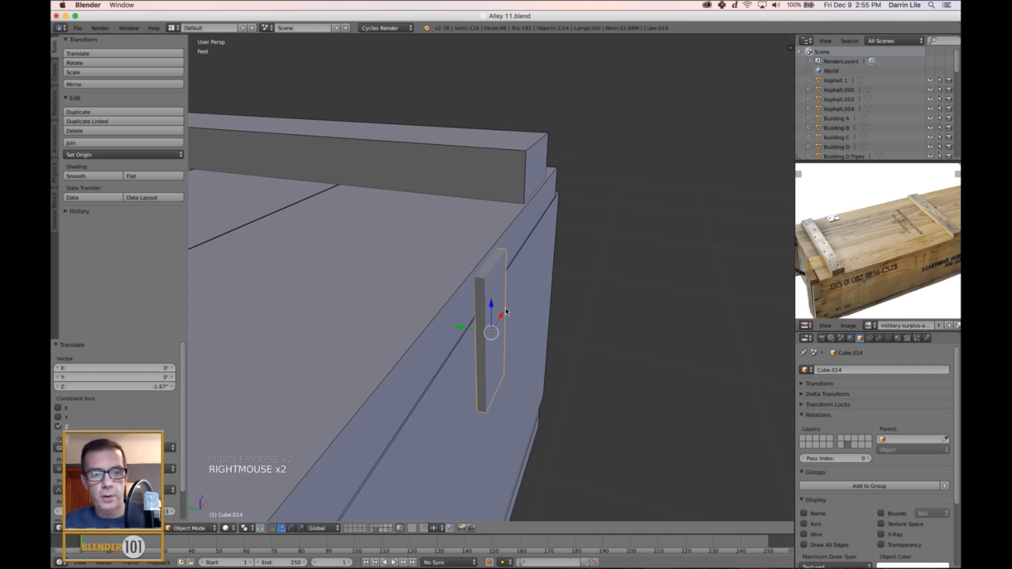
pyautogui.press('s')
pyautogui.press('s')
pyautogui.press('s')
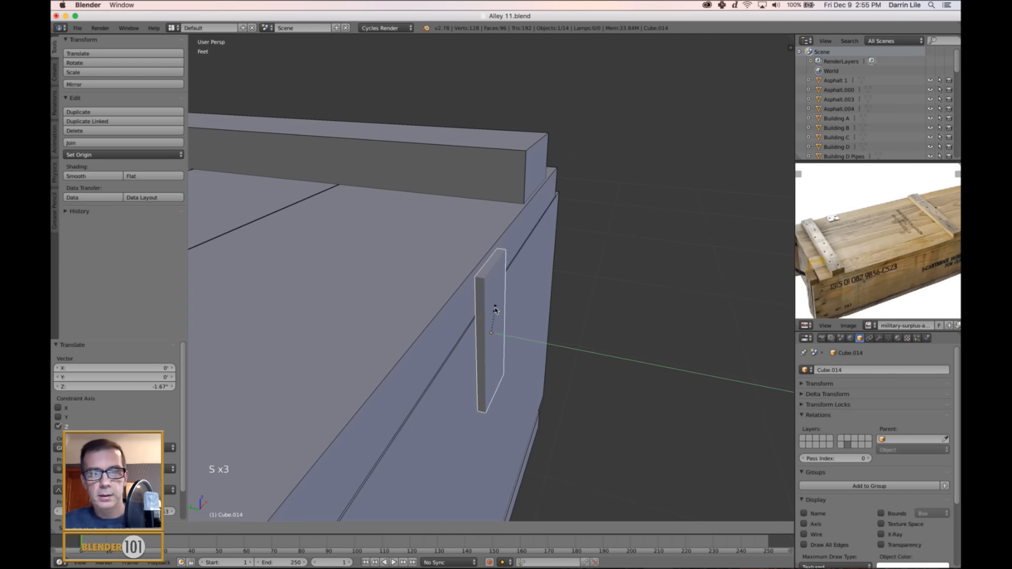
pyautogui.click(498, 311)
# Snap the 3D cursor to the centre of the plate's top face.
pyautogui.press('Tab')
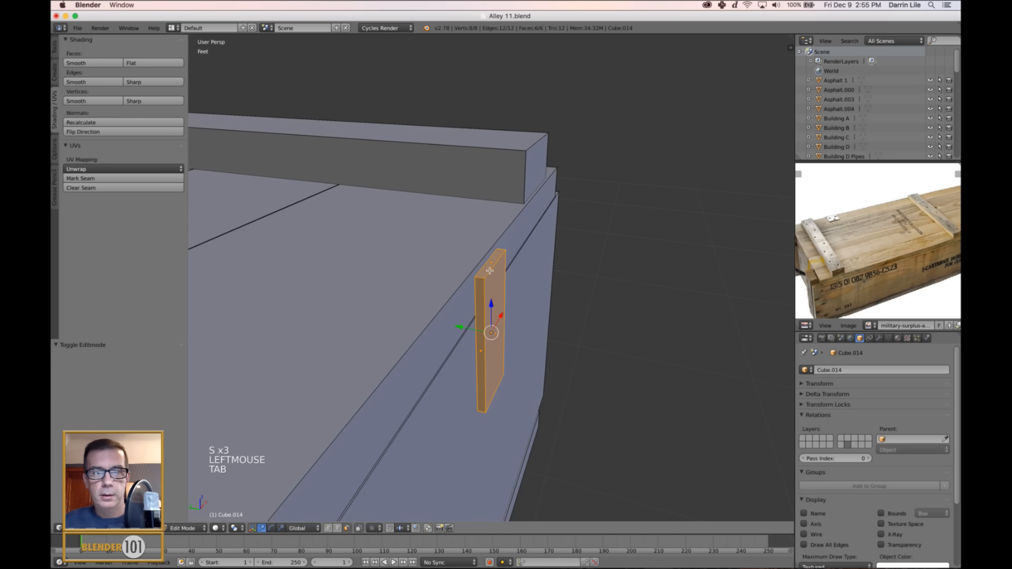
pyautogui.rightClick(488, 271)
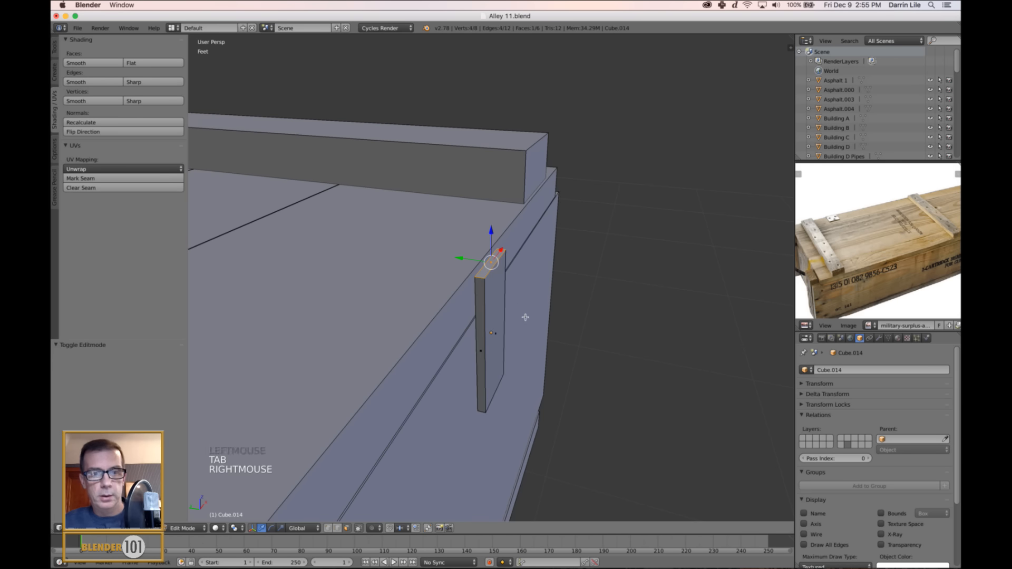
pyautogui.hotkey('shift', 's')
pyautogui.click(525, 317)
pyautogui.press('Tab')
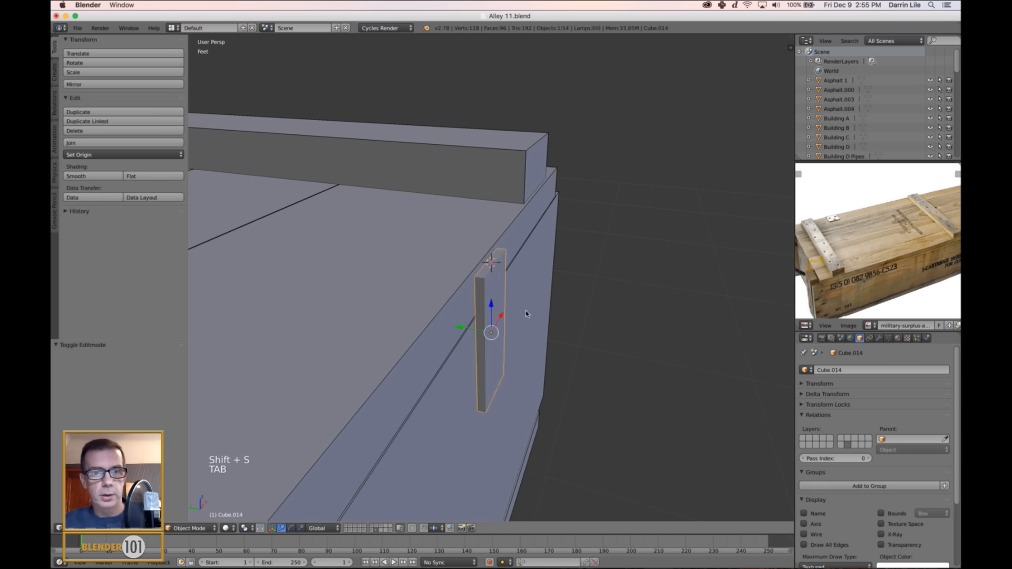
# Try adding a 32-vertex cylinder at the 3D cursor and scaling it down to about 0.024, and undo both.
pyautogui.moveTo(526, 311); pyautogui.dragTo(425, 286, button='middle')
pyautogui.hotkey('shift', 'a')
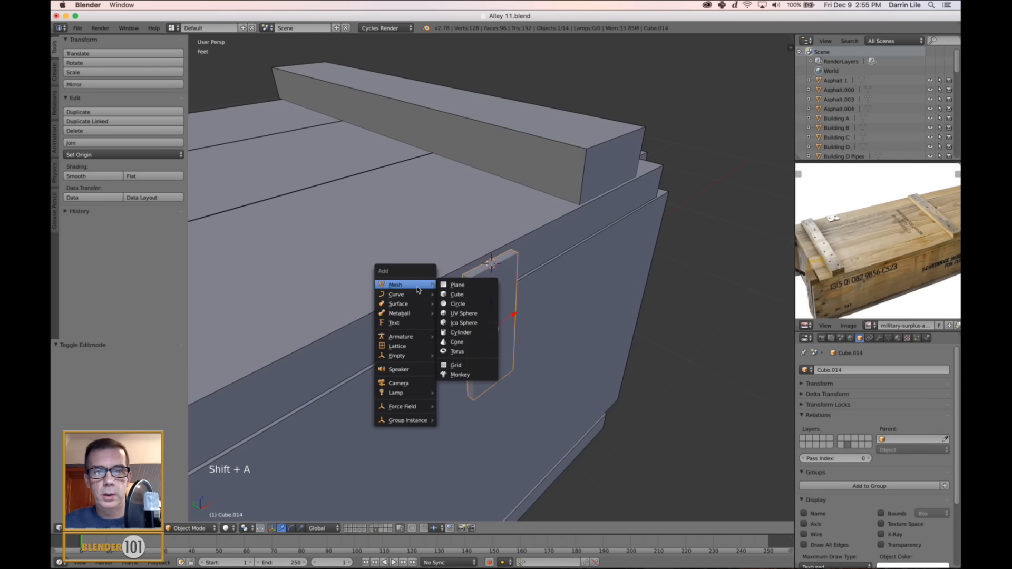
pyautogui.click(455, 332)
pyautogui.scroll(-5, 536, 311)
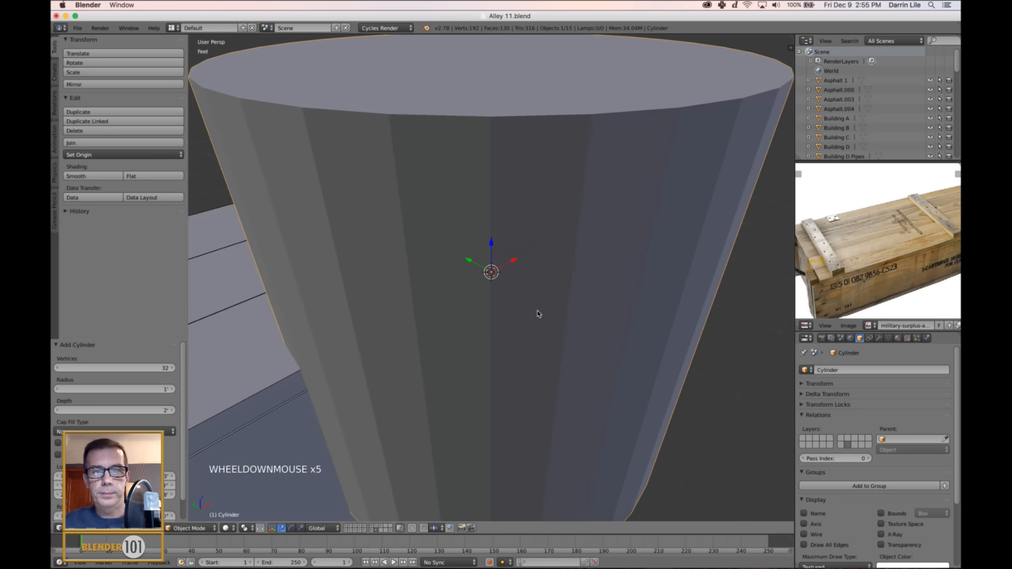
pyautogui.press('s')
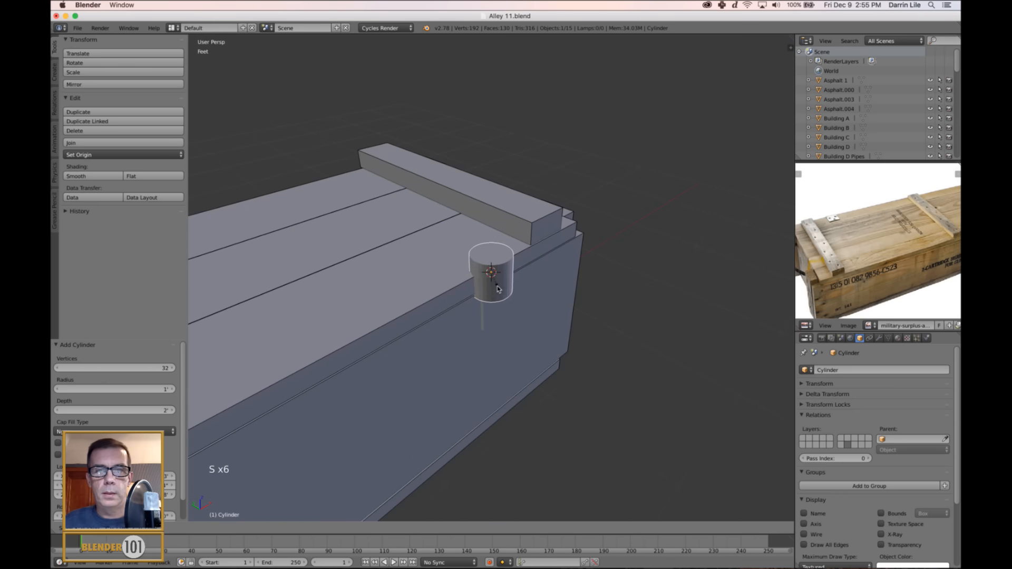
pyautogui.click(496, 281)
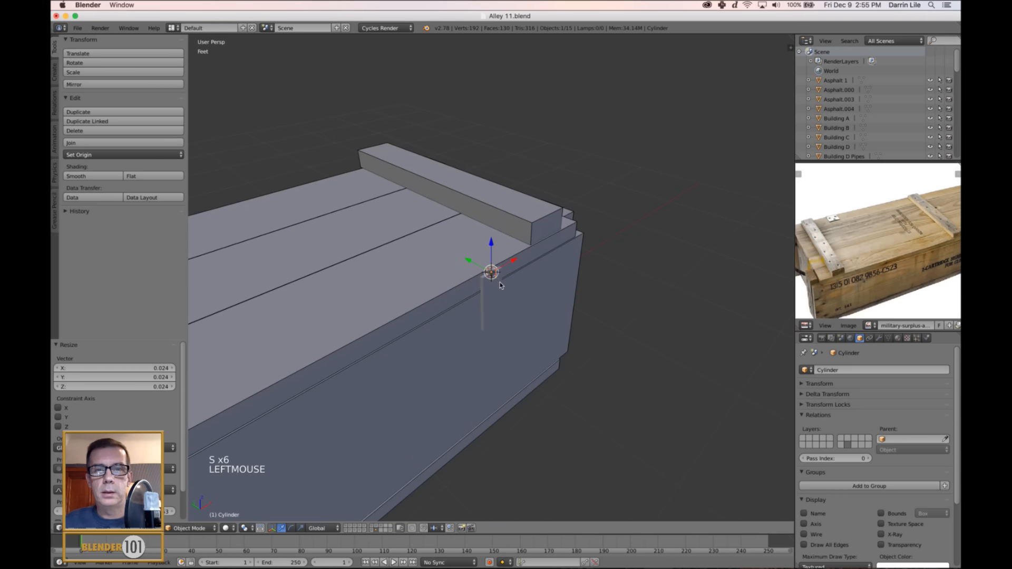
pyautogui.scroll(4, 501, 281)
pyautogui.press('super+z')
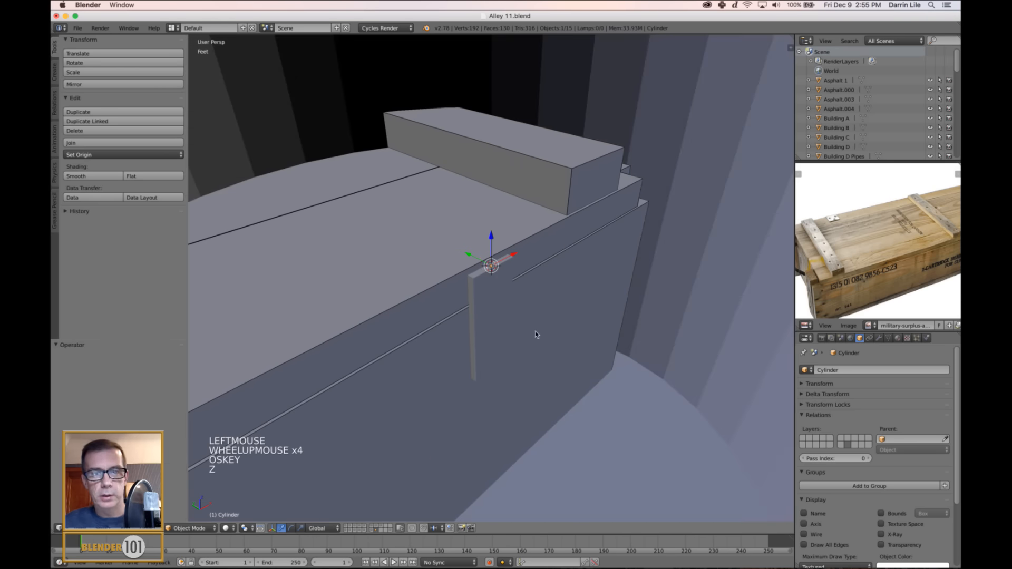
pyautogui.press('super+z')
# Add an 8-vertex cylinder at the 3D cursor and scale it down to about 0.023.
pyautogui.hotkey('shift', 'a')
pyautogui.moveTo(536, 334)
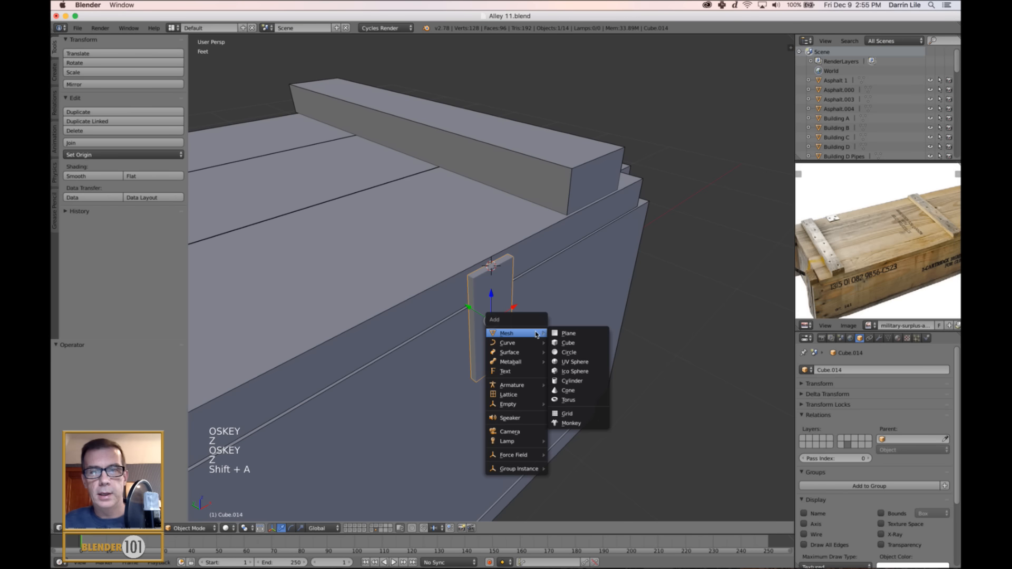
pyautogui.click(572, 381)
pyautogui.click(132, 368)
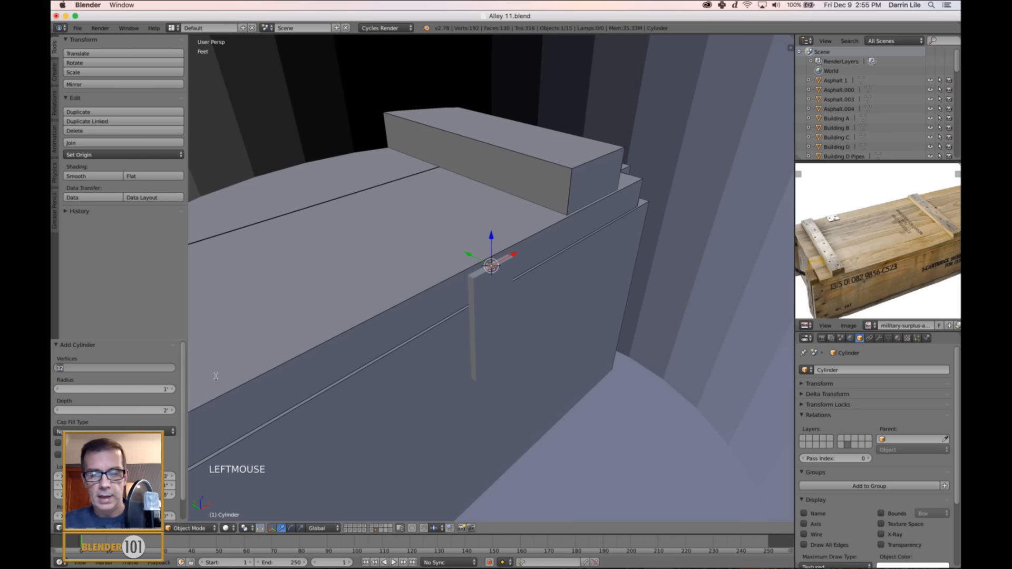
pyautogui.write('8')
pyautogui.press('Return')
pyautogui.scroll(-4, 475, 357)
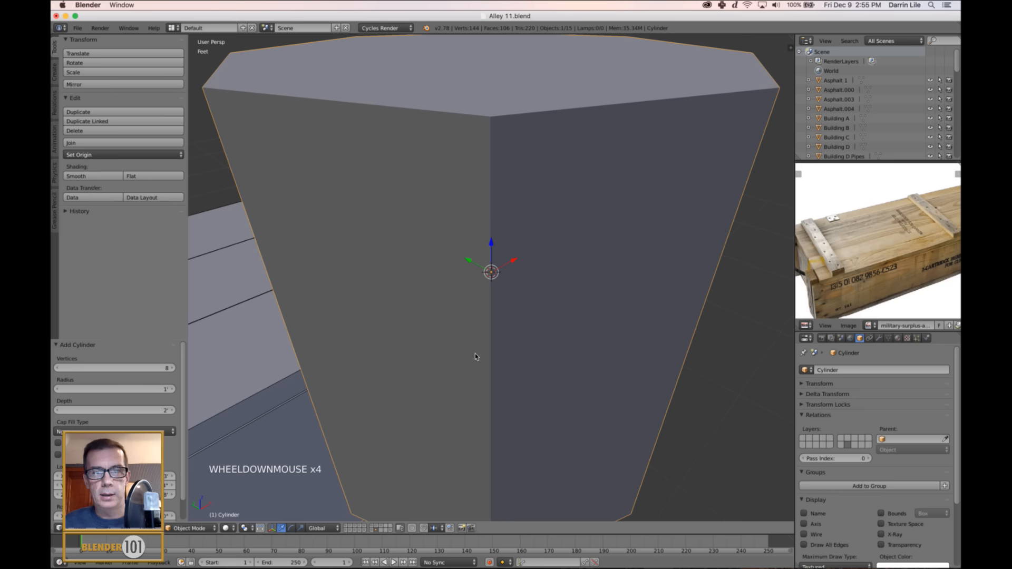
pyautogui.press('s')
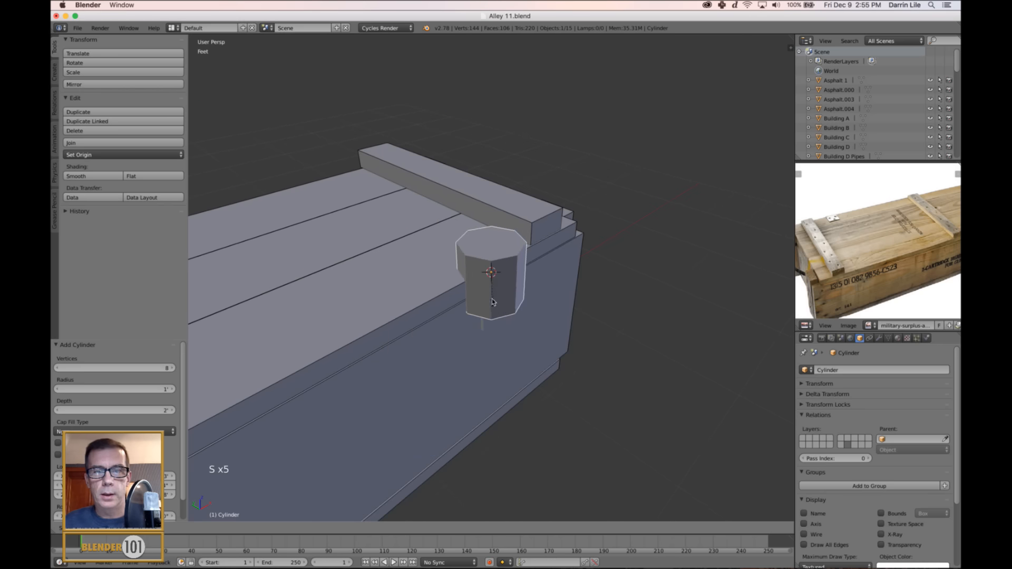
pyautogui.click(496, 277)
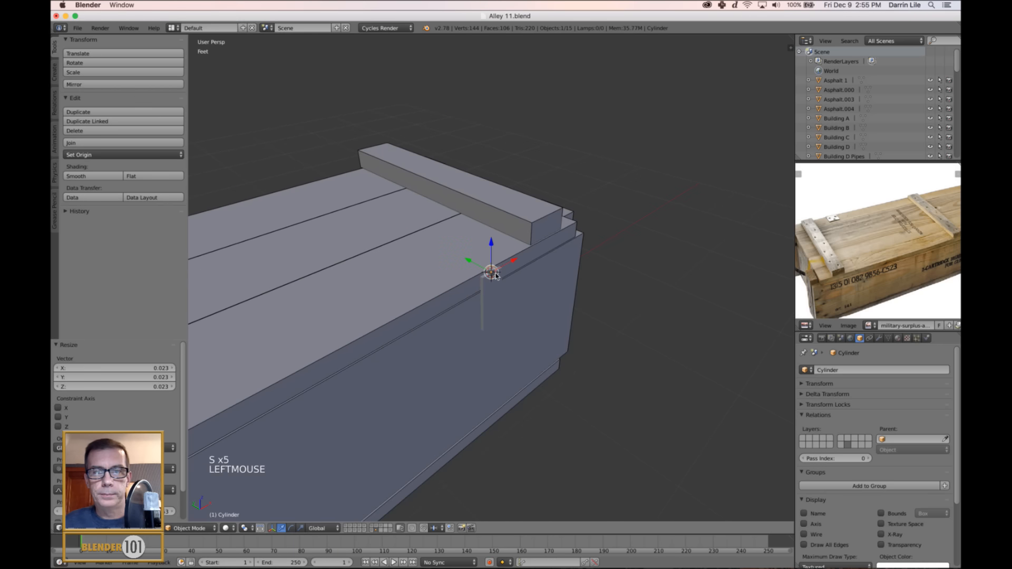
# Rotate the small cylinder 90° about the Y axis so it lies along the crate's long edge.
pyautogui.scroll(1, 535, 295)
pyautogui.scroll(3, 534, 296)
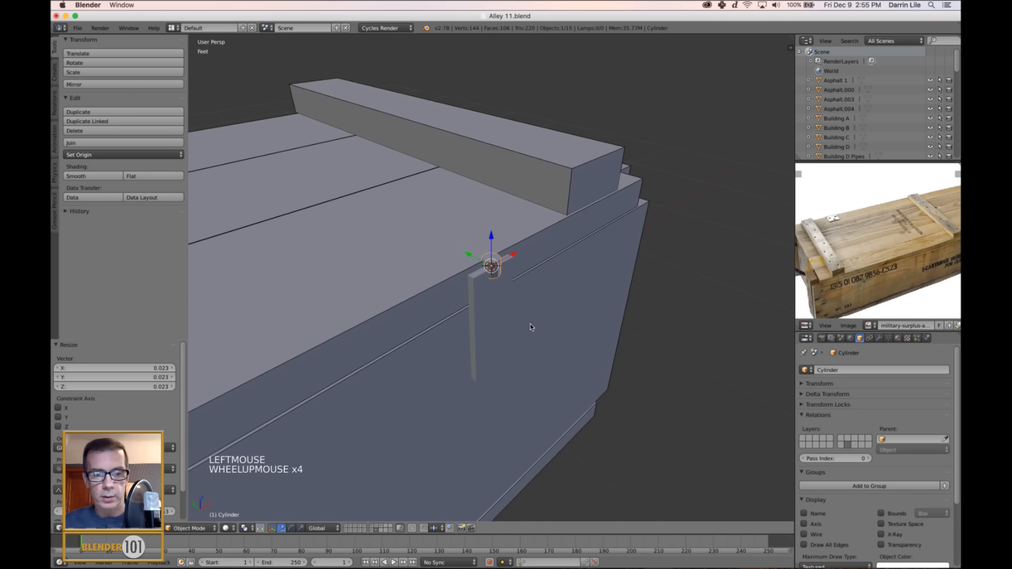
pyautogui.press('r')
pyautogui.press('y')
pyautogui.press('9')
pyautogui.press('0')
pyautogui.press('Return')
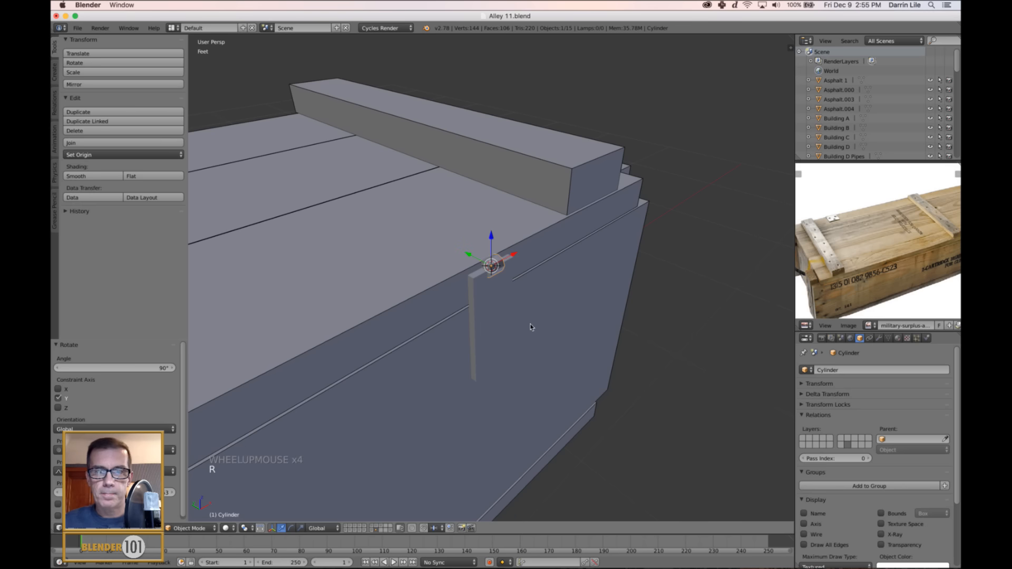
# Raise the cylinder about 229 thou along Z and move it about -127 thou along Y, just outside the plate.
pyautogui.moveTo(491, 240); pyautogui.dragTo(494, 231)
pyautogui.scroll(2, 494, 231)
pyautogui.moveTo(494, 230); pyautogui.dragTo(526, 230, button='middle')
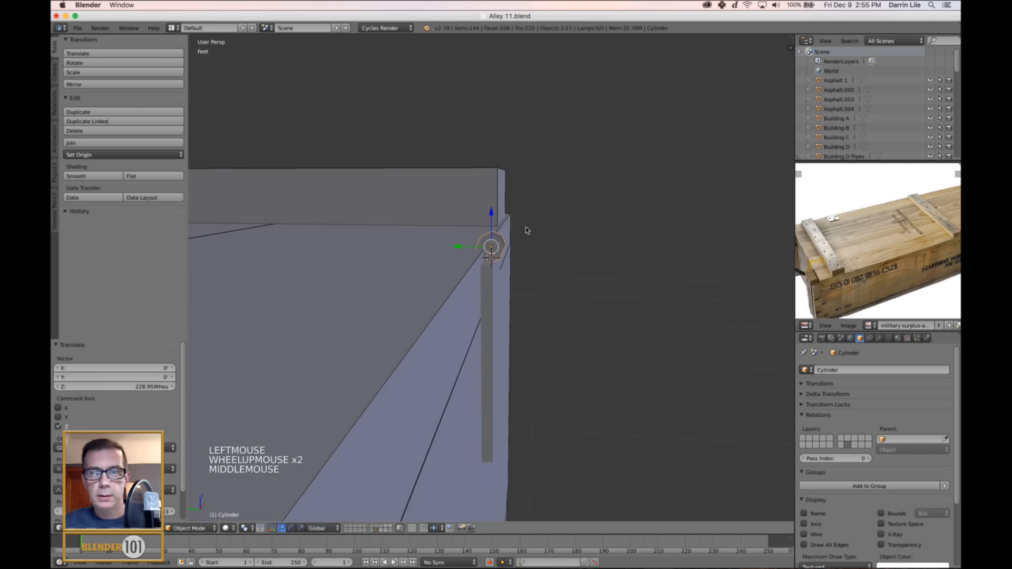
pyautogui.moveTo(453, 247); pyautogui.dragTo(458, 244)
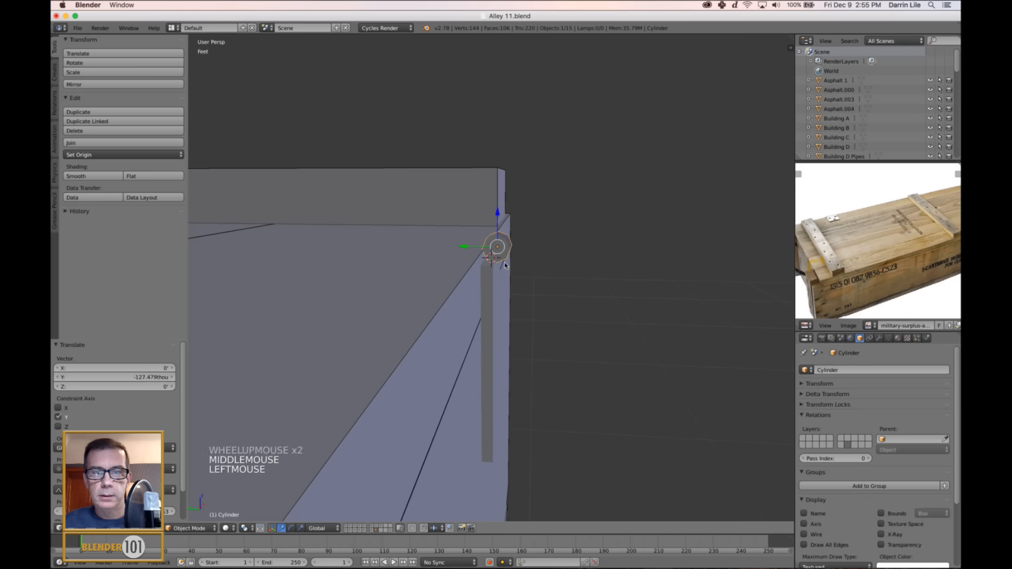
pyautogui.scroll(2, 540, 274)
# Stretch the cylinder along X by about 3.083 to match the width of the plate below it.
pyautogui.moveTo(540, 273); pyautogui.dragTo(486, 278, button='middle')
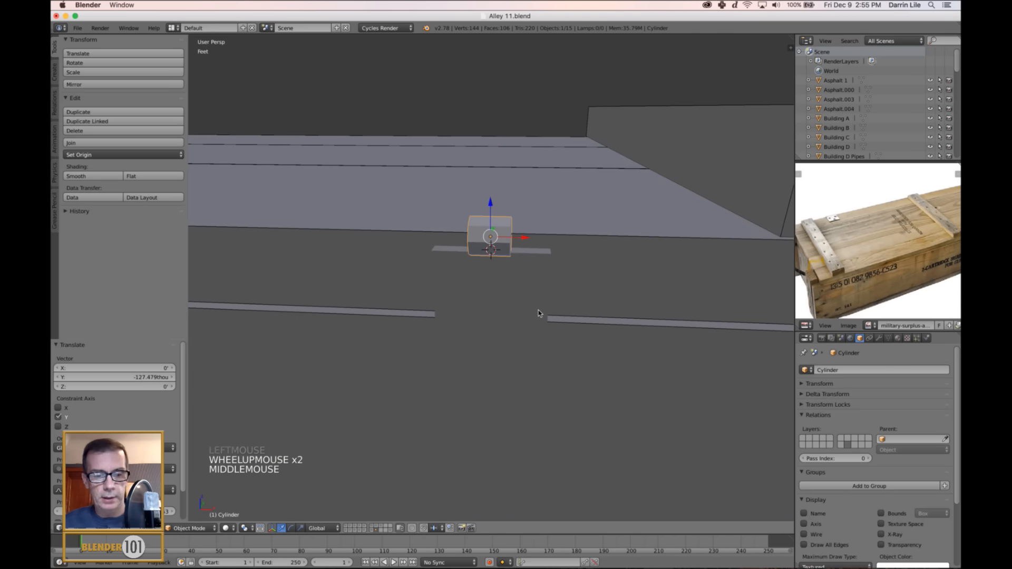
pyautogui.press('s')
pyautogui.press('s')
pyautogui.press('x')
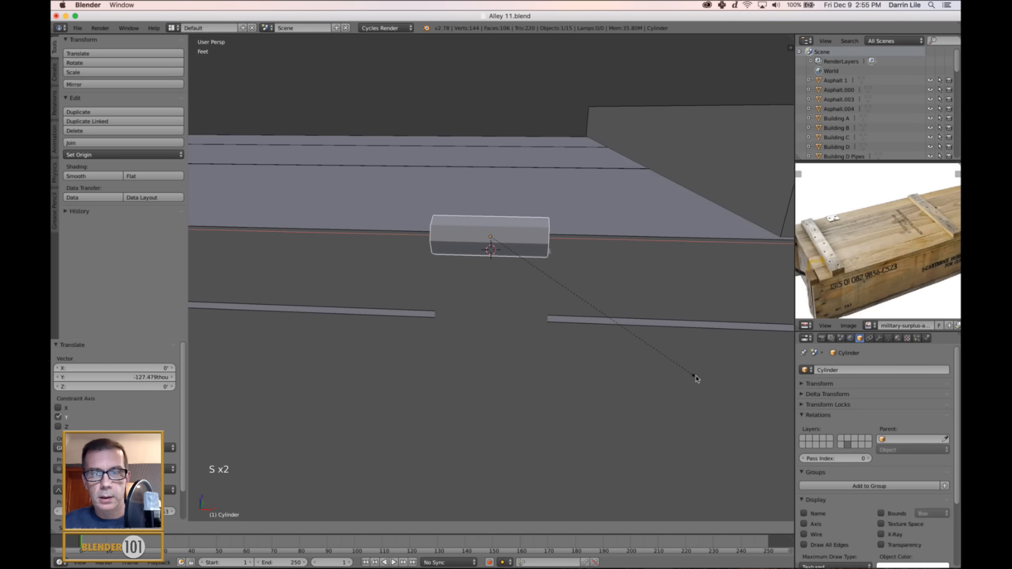
pyautogui.click(722, 380)
# Duplicate the vertical hinge plate and move the copy about 3.448" up along Z.
pyautogui.scroll(-5, 538, 332)
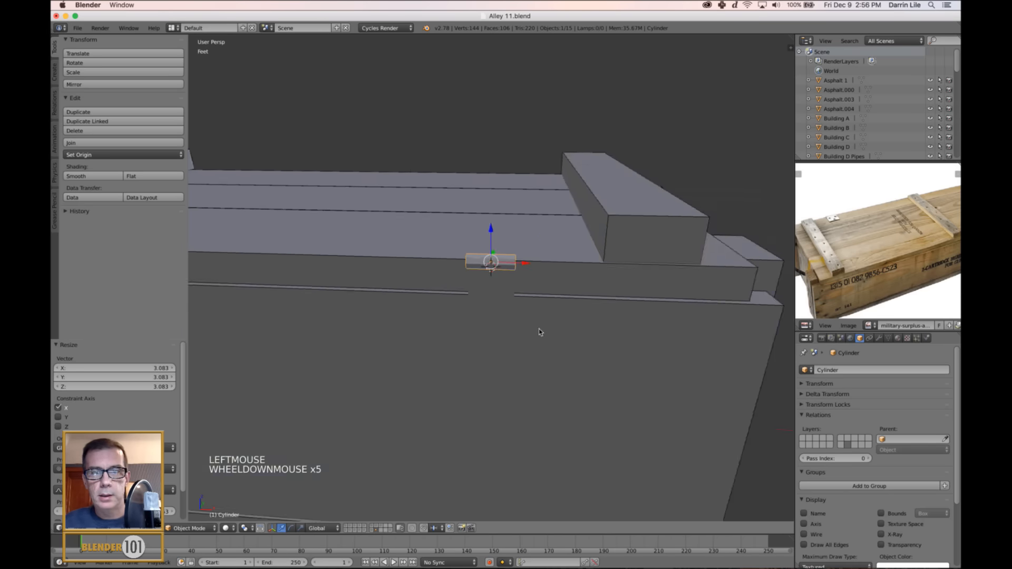
pyautogui.moveTo(537, 332); pyautogui.dragTo(517, 311, button='middle')
pyautogui.rightClick(493, 311)
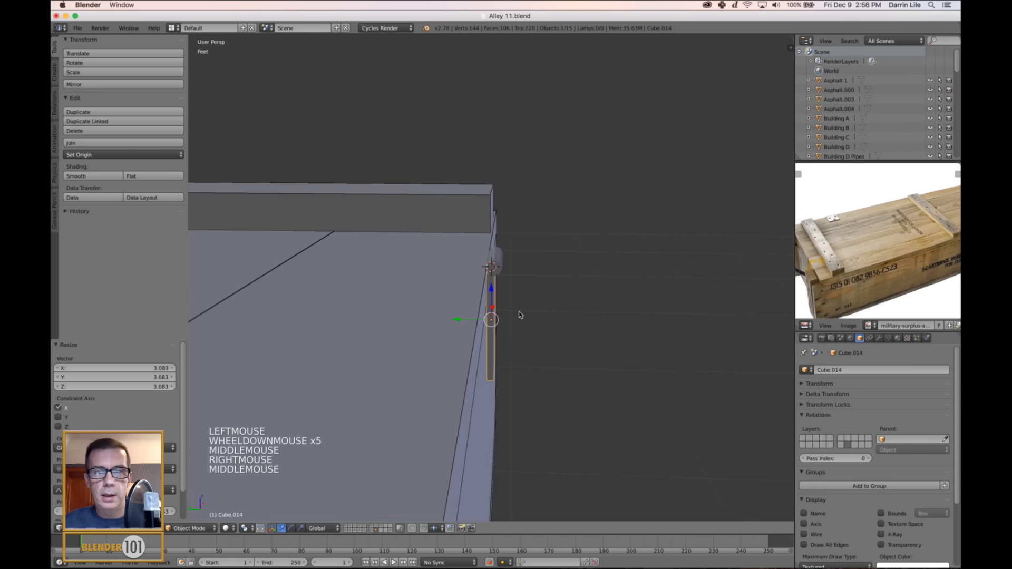
pyautogui.hotkey('shift', 'd')
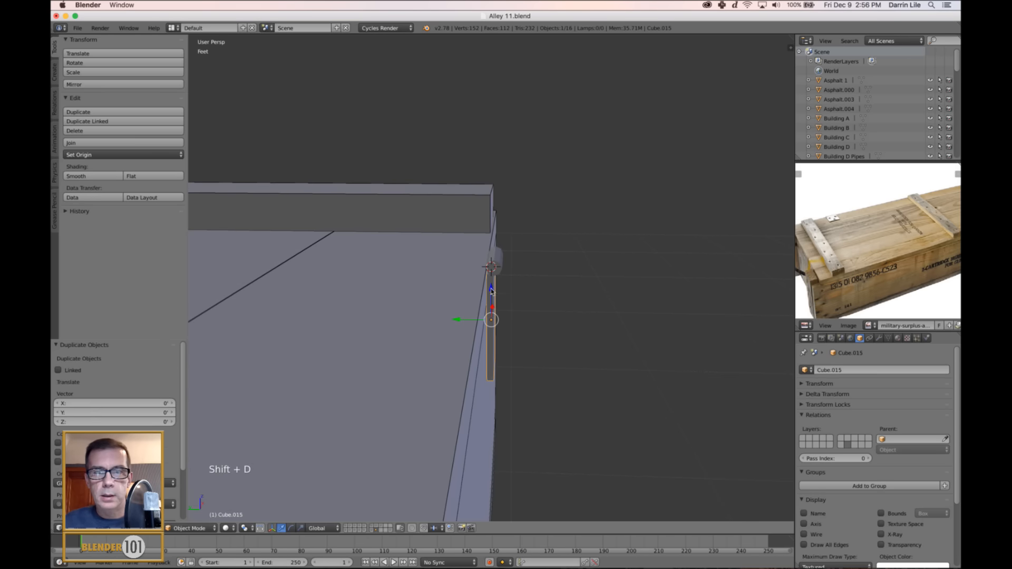
pyautogui.click(481, 233)
pyautogui.moveTo(481, 233); pyautogui.dragTo(482, 201)
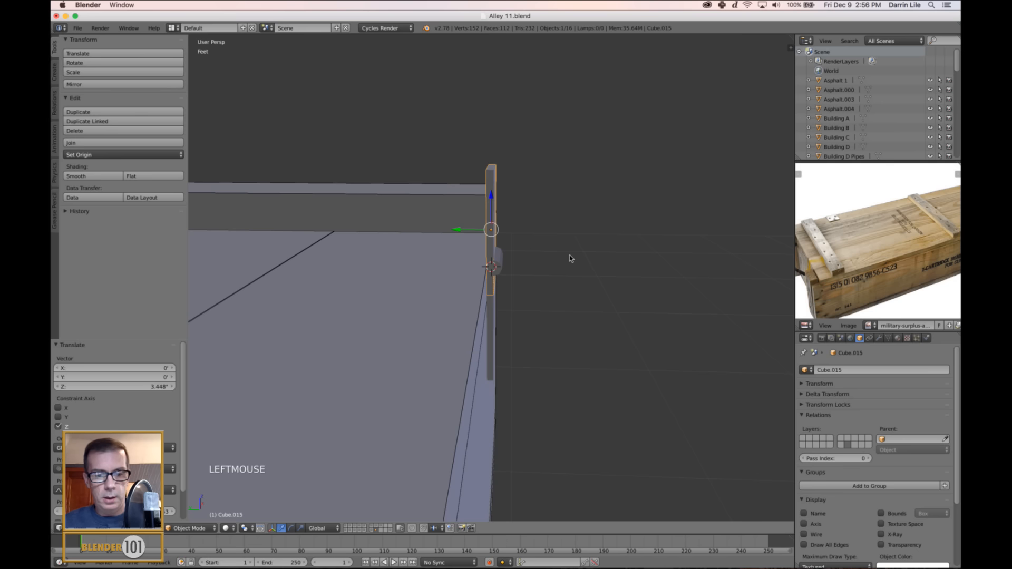
# Rotate the duplicated plate 90° about the X axis so it lies flat.
pyautogui.press('e')
pyautogui.press('e')
pyautogui.press('x')
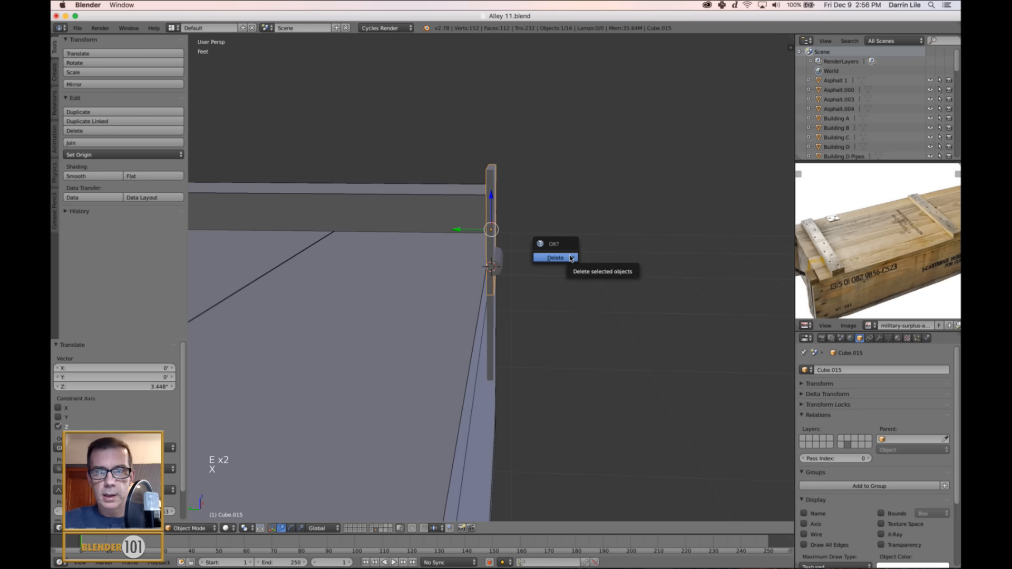
pyautogui.press('r')
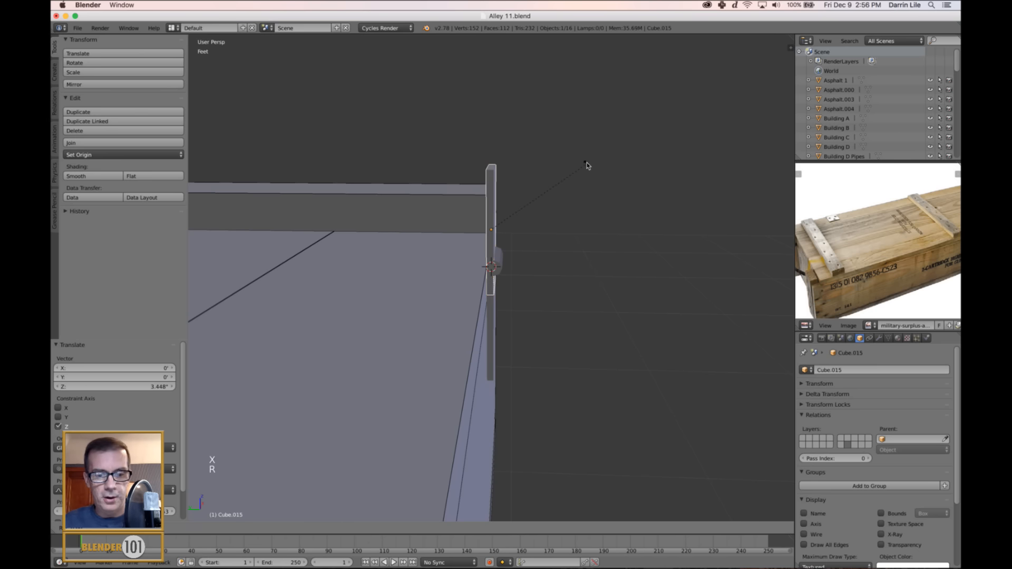
pyautogui.press('x')
pyautogui.press('9')
pyautogui.press('0')
pyautogui.press('Return')
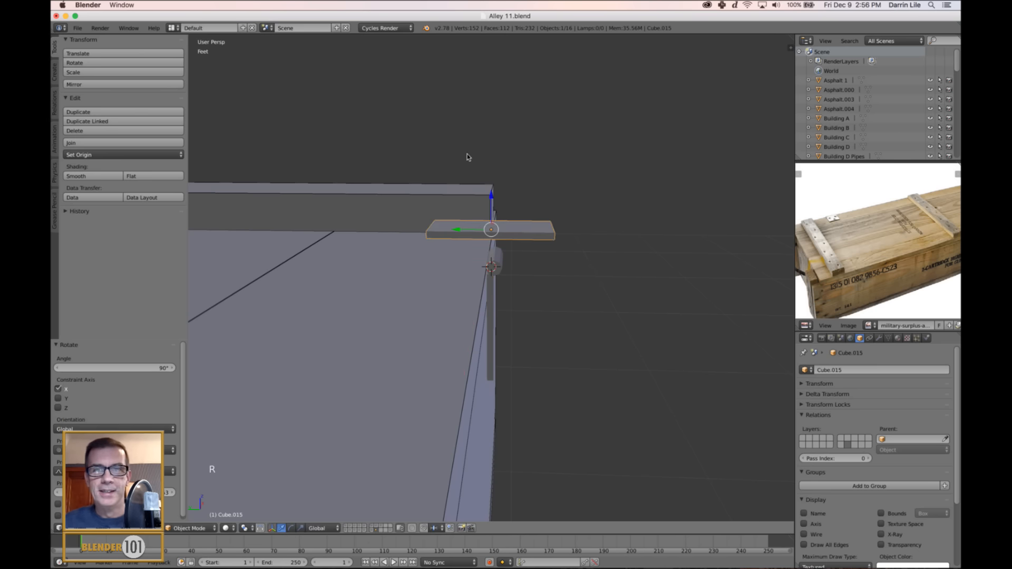
# Lower the flat plate onto the crate lid and move it about 1.7" inward along Y, starting at the cylinder.
pyautogui.moveTo(492, 196); pyautogui.dragTo(481, 221)
pyautogui.moveTo(456, 254); pyautogui.dragTo(409, 252)
pyautogui.press('KP_Decimal')
pyautogui.moveTo(583, 278); pyautogui.dragTo(479, 273, button='middle')
pyautogui.moveTo(530, 279); pyautogui.dragTo(570, 287)
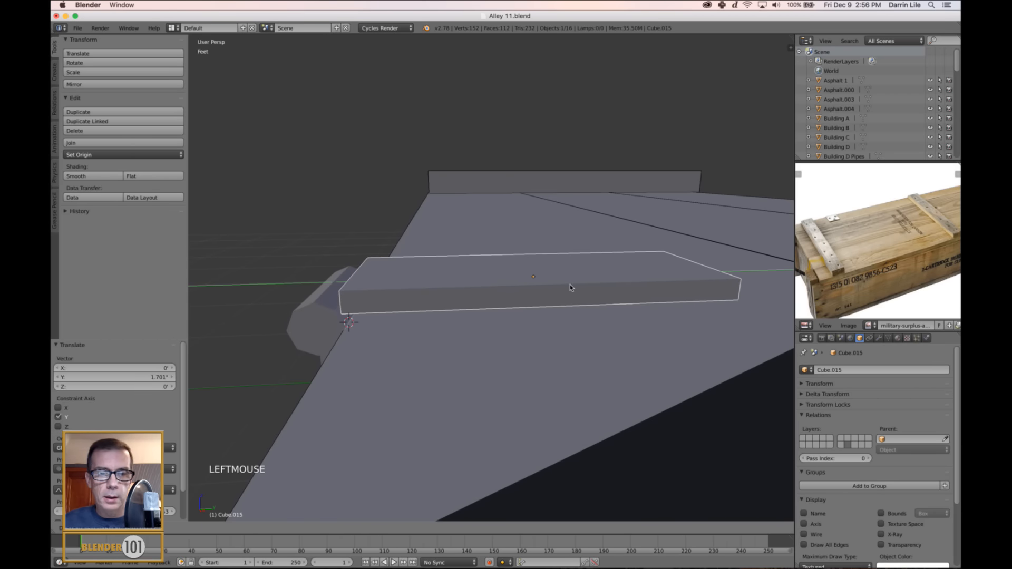
# Shorten the flat plate by moving its inner end face along Y towards the cylinder.
pyautogui.scroll(-2, 658, 287)
pyautogui.moveTo(658, 287); pyautogui.dragTo(646, 299, button='middle')
pyautogui.press('Tab')
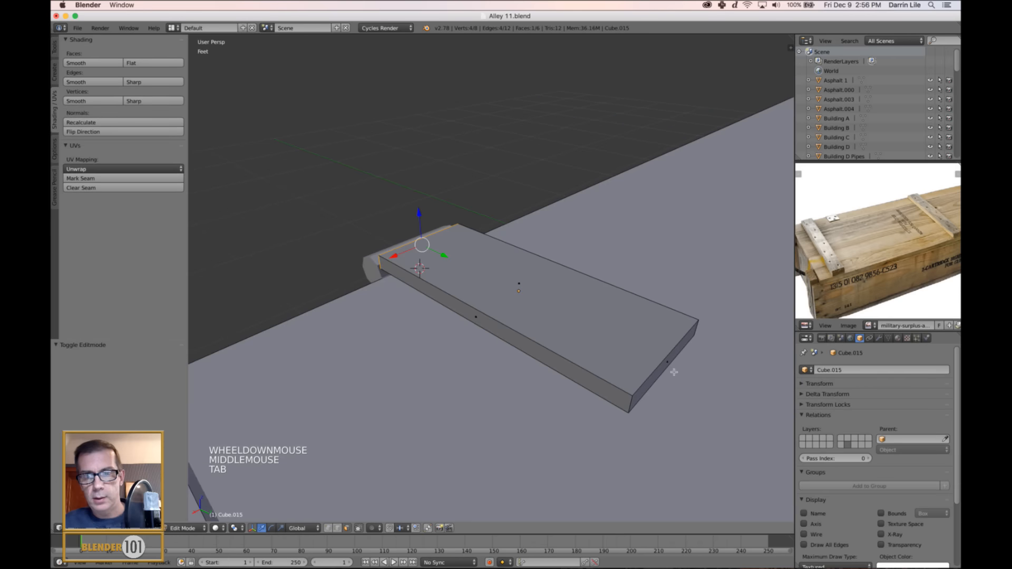
pyautogui.rightClick(675, 372)
pyautogui.moveTo(707, 386); pyautogui.dragTo(565, 347)
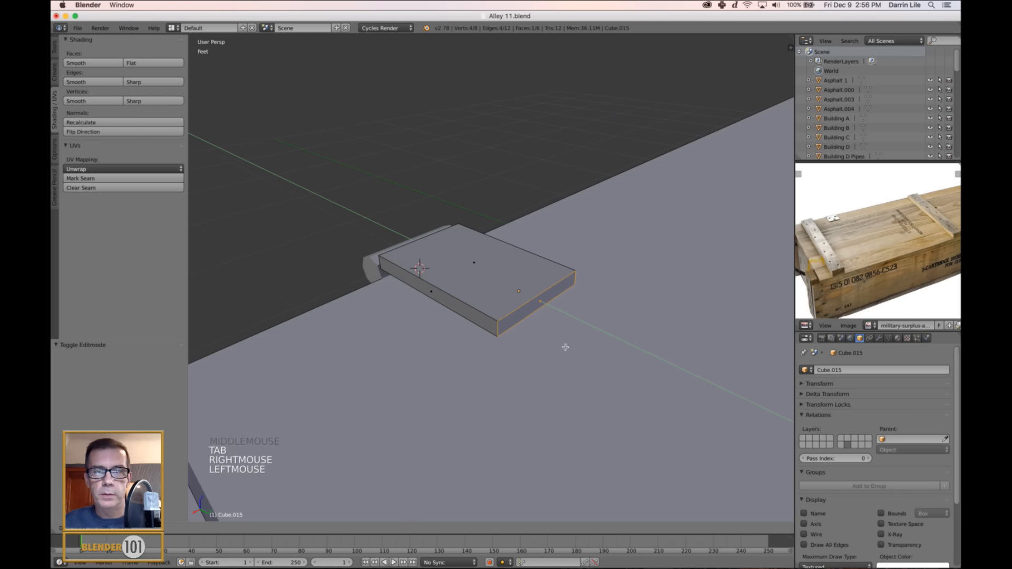
pyautogui.press('a')
pyautogui.press('Tab')
# Nudge the hinge cylinder slightly to fit it against the two plates.
pyautogui.scroll(-5, 549, 340)
pyautogui.moveTo(533, 332); pyautogui.dragTo(675, 354, button='middle')
pyautogui.scroll(-4, 576, 333)
pyautogui.scroll(5, 621, 309)
pyautogui.scroll(4, 604, 326)
pyautogui.rightClick(604, 326)
pyautogui.moveTo(631, 274); pyautogui.dragTo(623, 269)
pyautogui.scroll(-4, 657, 309)
pyautogui.press('a')
pyautogui.moveTo(657, 309); pyautogui.dragTo(594, 339, button='middle')
pyautogui.press('Tab')
pyautogui.press('Tab')
pyautogui.scroll(-5, 655, 319)
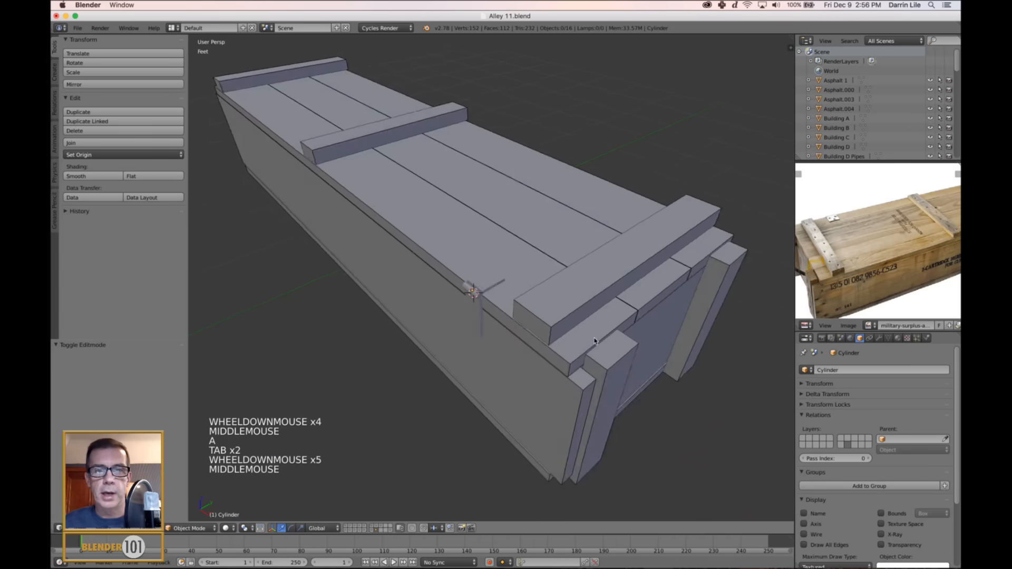
# Duplicate the cylinder and both hinge plates together and move the copy about -4.844' along X to the crate's other end.
pyautogui.scroll(2, 453, 290)
pyautogui.rightClick(466, 306)
pyautogui.keyDown('shift'); pyautogui.rightClick(475, 302); pyautogui.keyUp('shift')
pyautogui.keyDown('shift'); pyautogui.rightClick(485, 291); pyautogui.keyUp('shift')
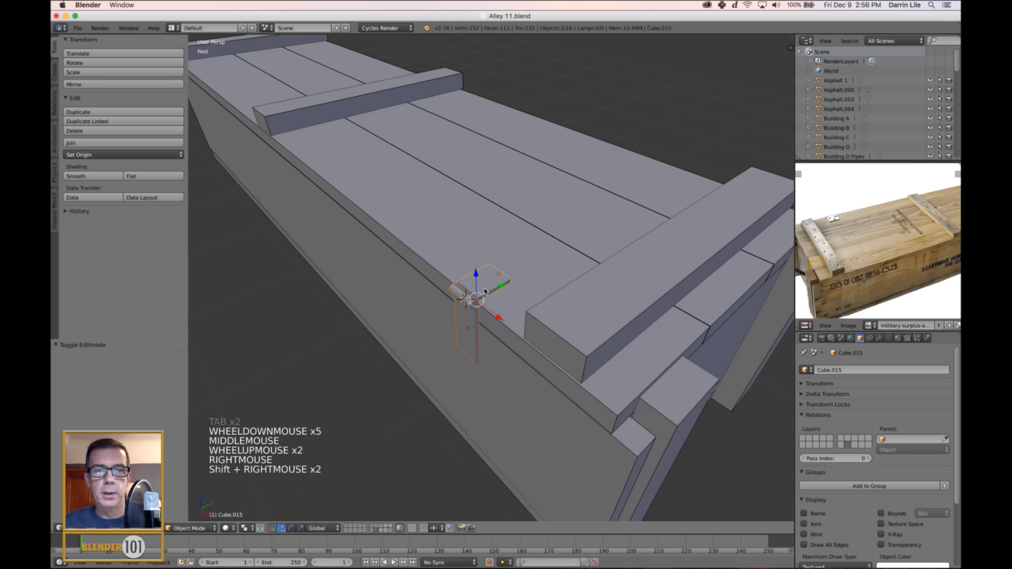
pyautogui.scroll(-5, 485, 291)
pyautogui.moveTo(485, 291); pyautogui.dragTo(529, 310, button='middle')
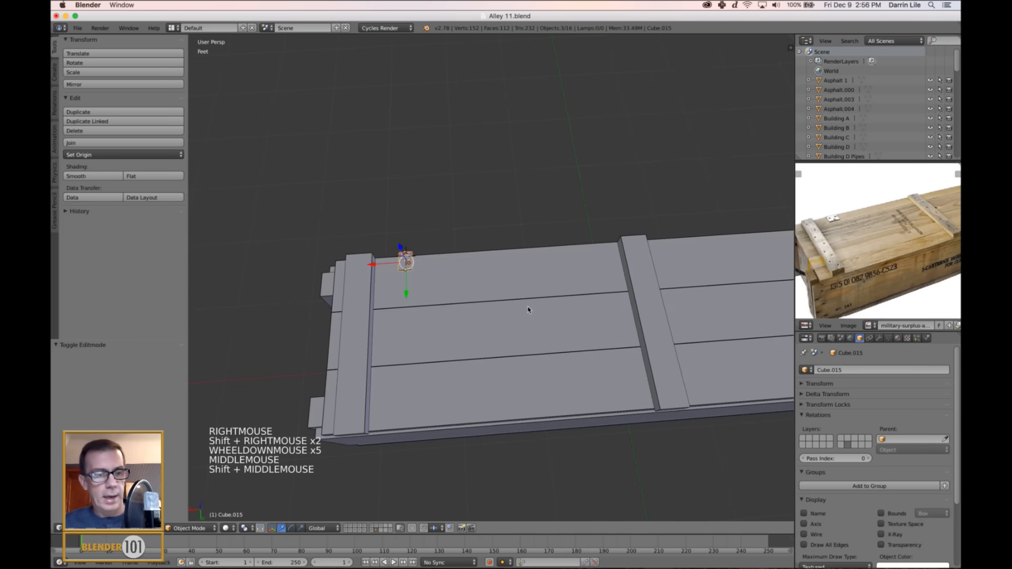
pyautogui.press('KP_7')
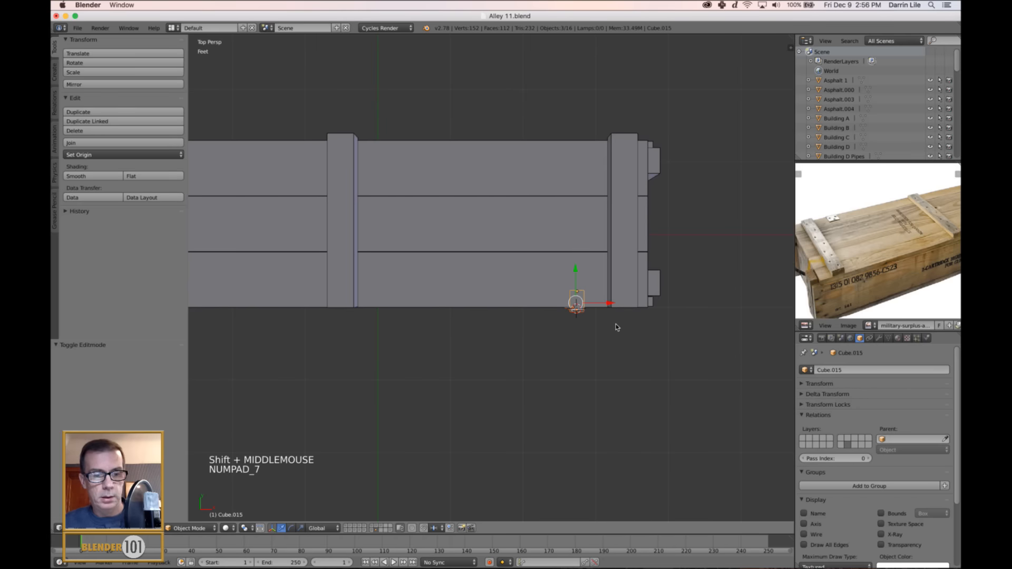
pyautogui.scroll(-2, 574, 323)
pyautogui.press('KP_5')
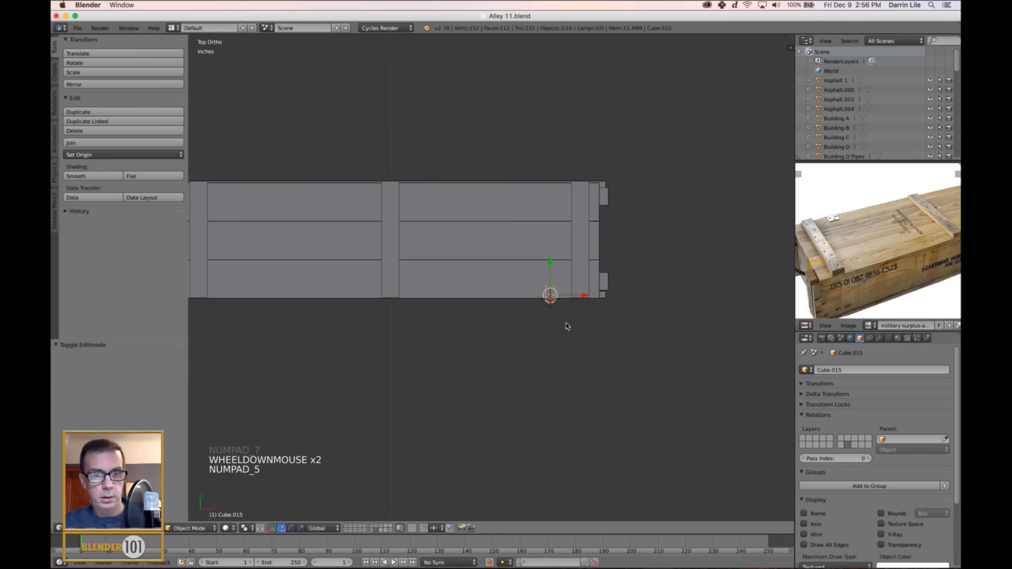
pyautogui.press('z')
pyautogui.keyDown('shift'); pyautogui.moveTo(561, 327); pyautogui.dragTo(616, 318, button='middle'); pyautogui.keyUp('shift')
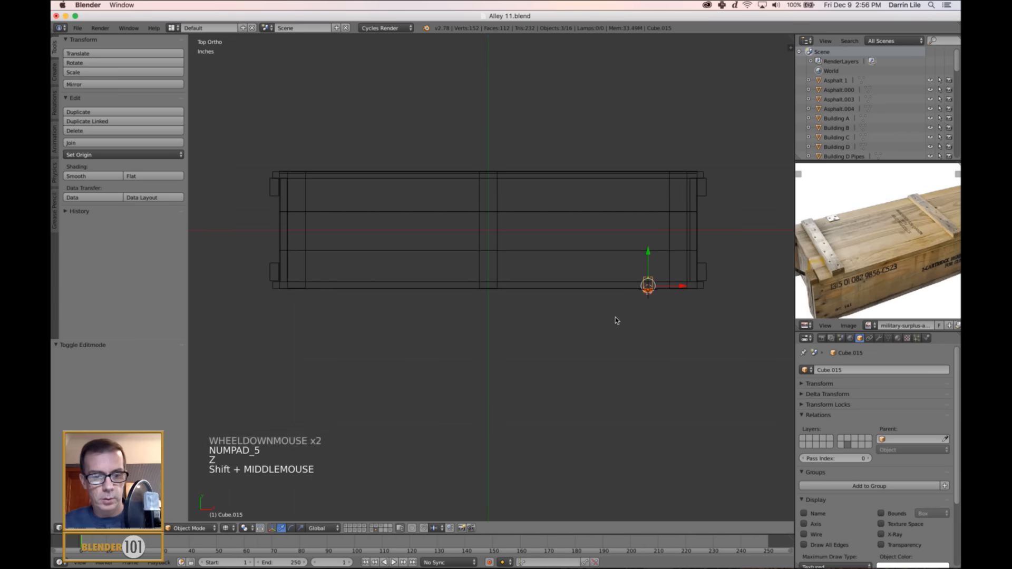
pyautogui.hotkey('shift', 'd')
pyautogui.press('x')
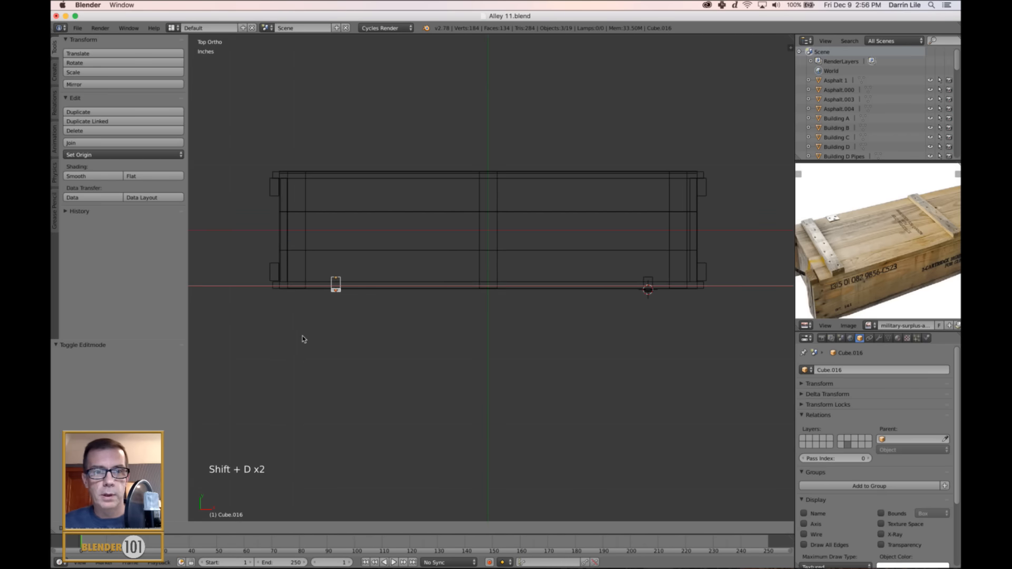
pyautogui.click(316, 344)
# Deselect the duplicated hinge and return the viewport to solid shading in perspective.
pyautogui.scroll(-3, 348, 349)
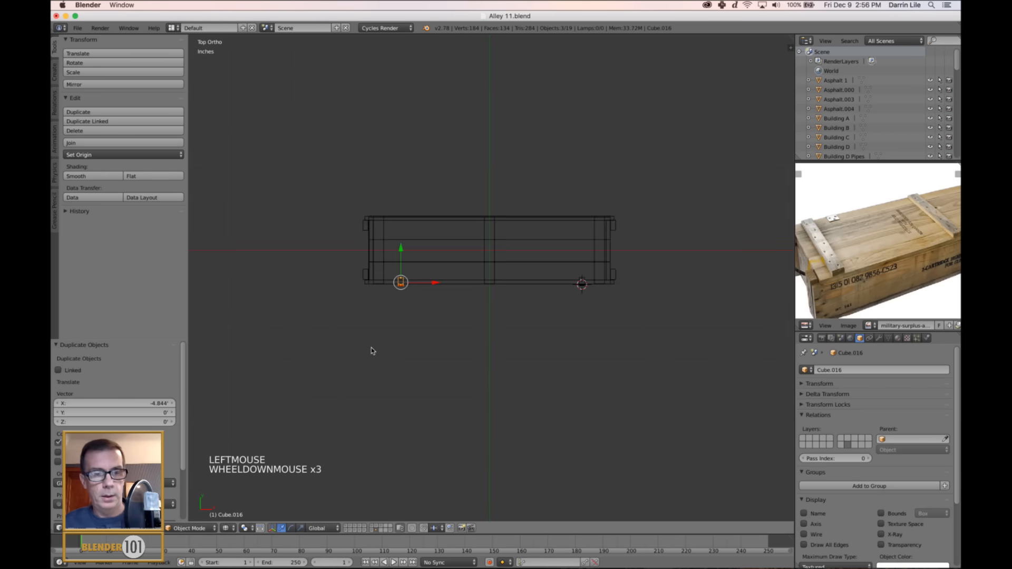
pyautogui.press('a')
pyautogui.press('z')
pyautogui.moveTo(517, 358); pyautogui.dragTo(491, 325, button='middle')
pyautogui.scroll(4, 499, 320)
pyautogui.press('KP_5')
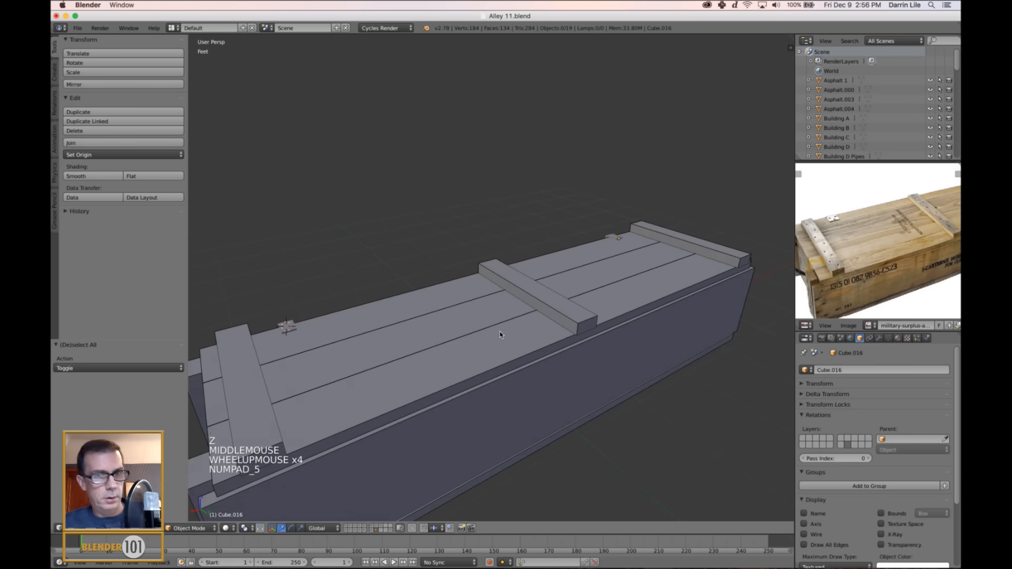
# Enable the Wire and Draw All Edges display options for every crate part at once.
pyautogui.scroll(-5, 505, 335)
pyautogui.press('a')
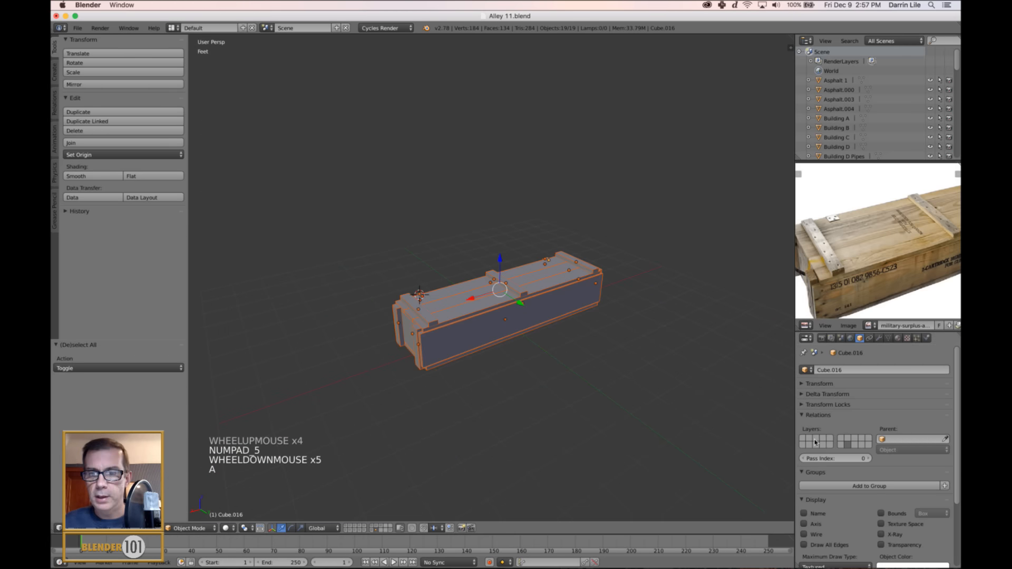
pyautogui.keyDown('alt'); pyautogui.click(815, 535); pyautogui.keyUp('alt')
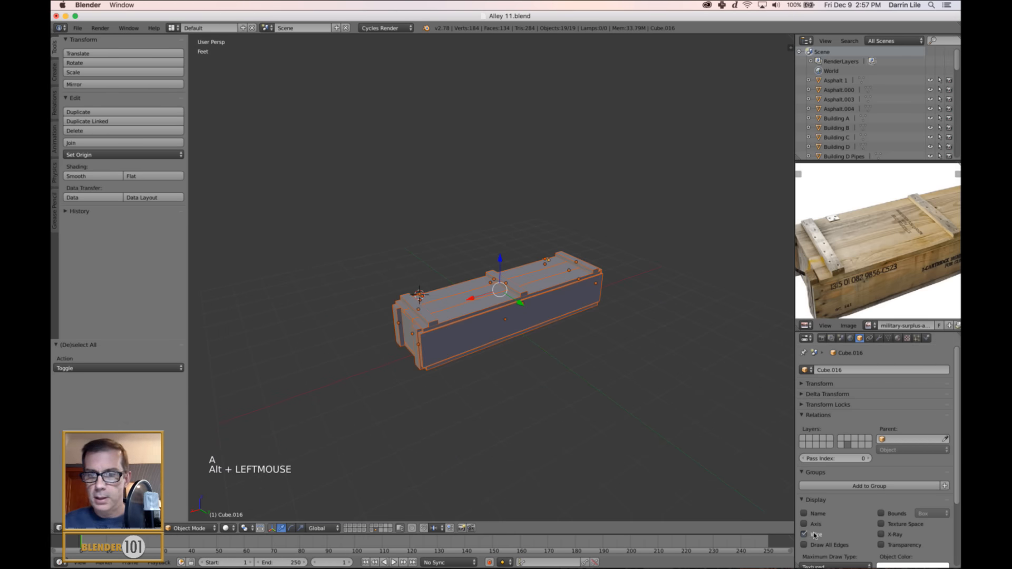
pyautogui.keyDown('alt'); pyautogui.click(829, 545); pyautogui.keyUp('alt')
pyautogui.press('a')
# Reset the 3D cursor to the scene centre and view the whole crate.
pyautogui.keyDown('shift'); pyautogui.moveTo(607, 326); pyautogui.dragTo(614, 343, button='middle'); pyautogui.keyUp('shift')
pyautogui.hotkey('shift', 'c')
pyautogui.moveTo(595, 329)
pyautogui.mouseDown(button='middle')
pyautogui.moveTo(632, 334)
pyautogui.moveTo(650, 323)
pyautogui.moveTo(617, 330)
pyautogui.moveTo(634, 328)
pyautogui.mouseUp(button='middle')
pyautogui.press('s')
pyautogui.press('s')
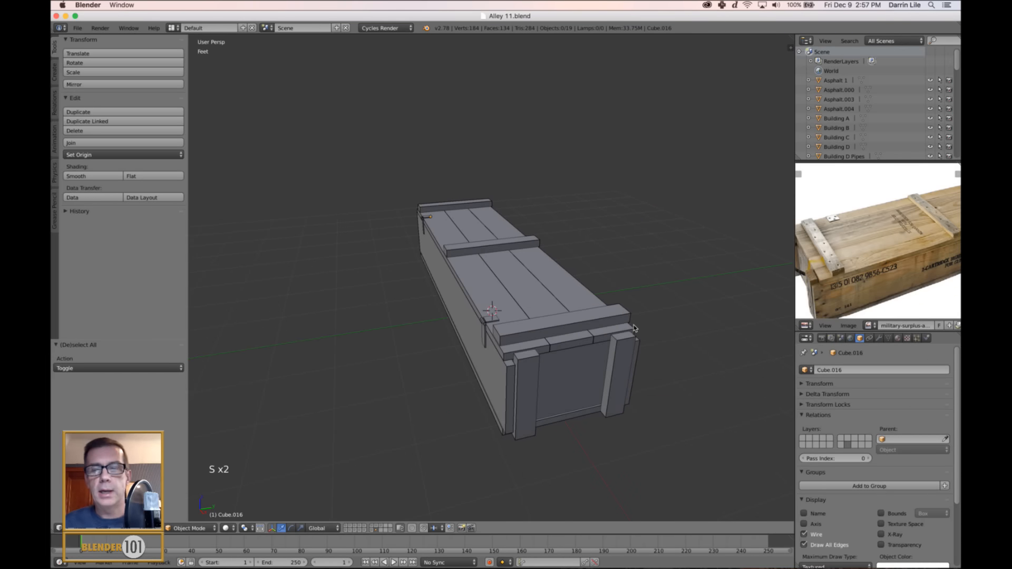
# Open the reference image 2317469_02_mosin_nagant_empty_rifle_crate_640.jpg in the image editor, choosing it from the Rifle Crate folder's thumbnails.
pyautogui.click(848, 326)
pyautogui.click(822, 298)
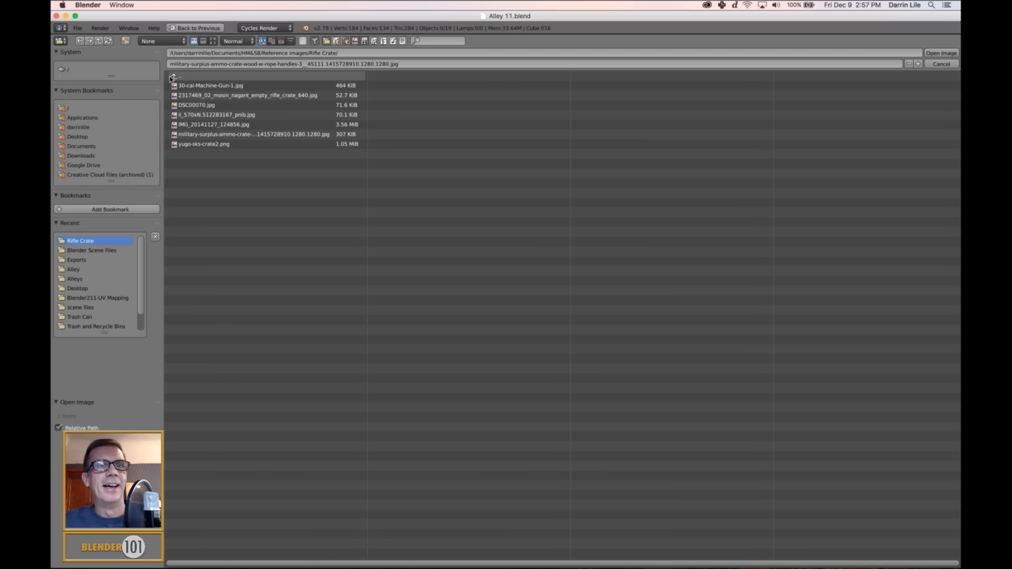
pyautogui.click(213, 41)
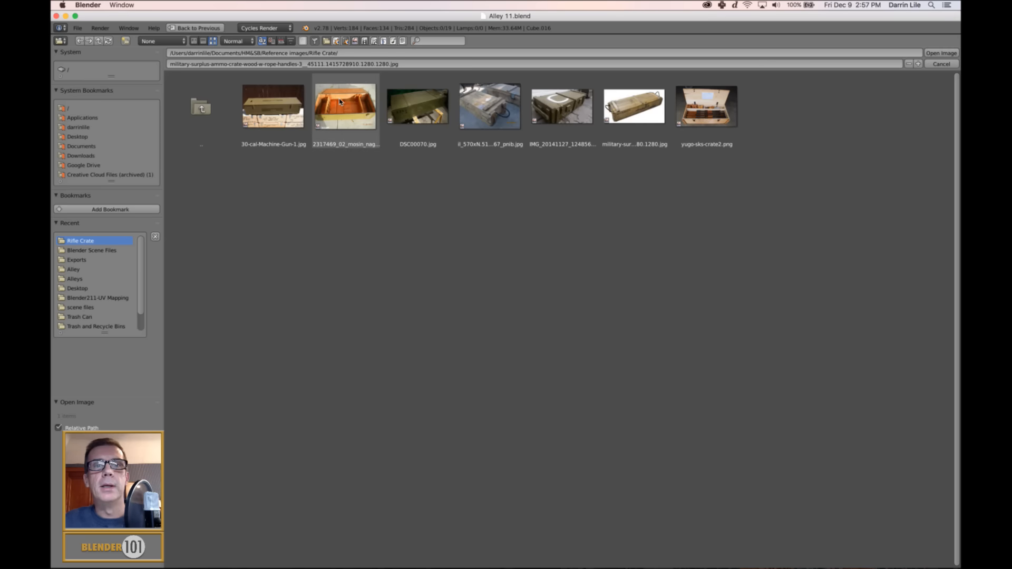
pyautogui.click(335, 106)
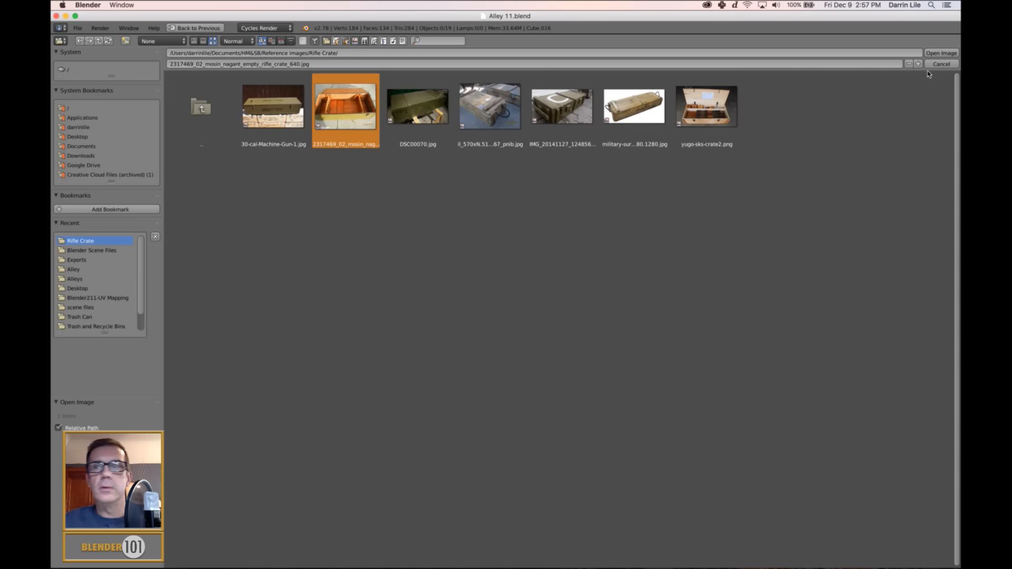
pyautogui.click(941, 52)
# Examine the interior of the open rifle crate in the reference photo, looking closely at its floor boards and dividers.
pyautogui.scroll(3, 875, 266)
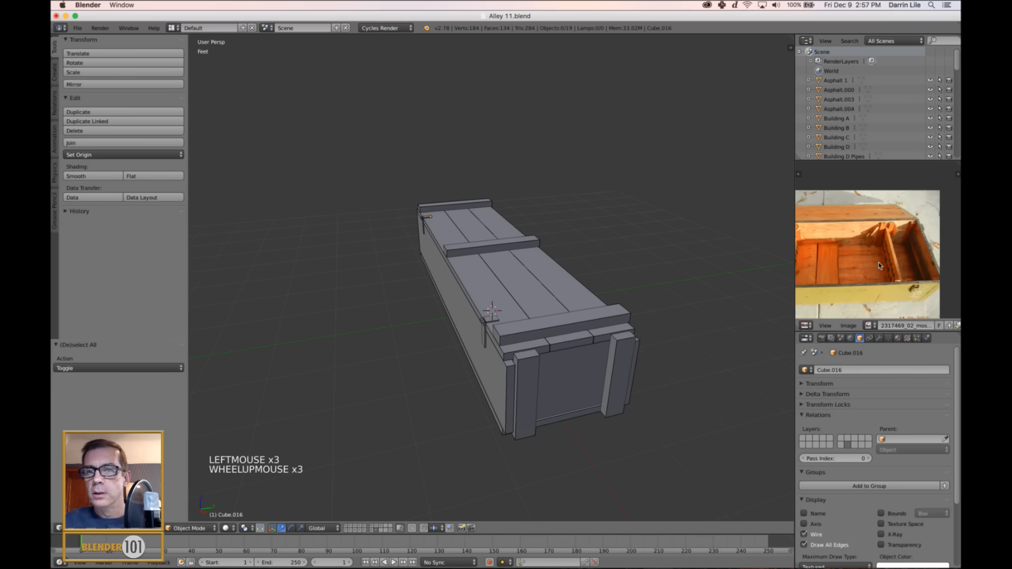
pyautogui.moveTo(878, 266); pyautogui.dragTo(907, 264, button='middle')
pyautogui.scroll(3, 854, 281)
pyautogui.scroll(-2, 854, 281)
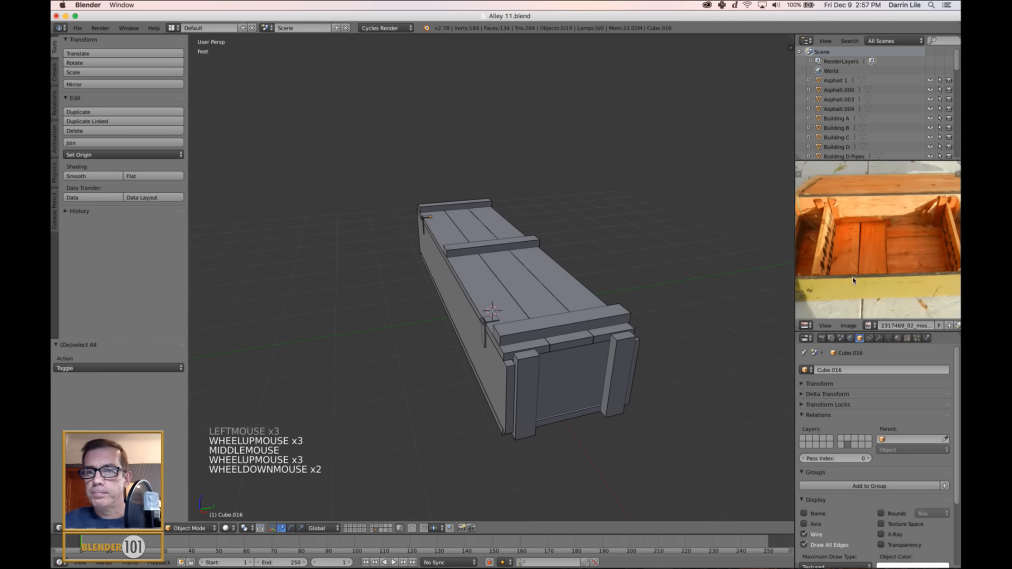
pyautogui.scroll(2, 854, 281)
pyautogui.scroll(-3, 854, 281)
pyautogui.hotkey('shift', 'space')
pyautogui.scroll(5, 574, 324)
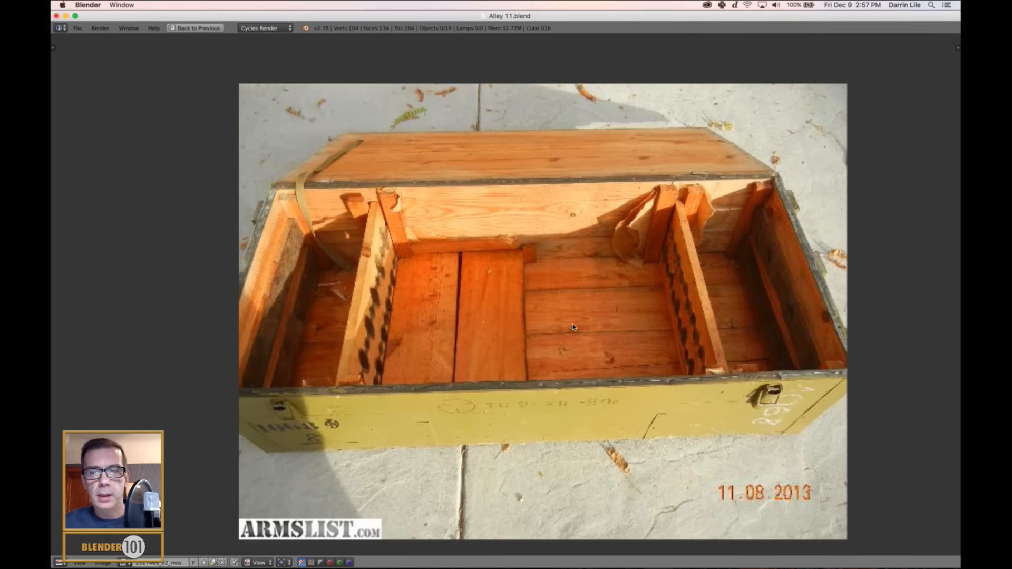
pyautogui.moveTo(630, 350); pyautogui.dragTo(609, 319, button='middle')
pyautogui.scroll(1, 609, 319)
pyautogui.scroll(-1, 609, 319)
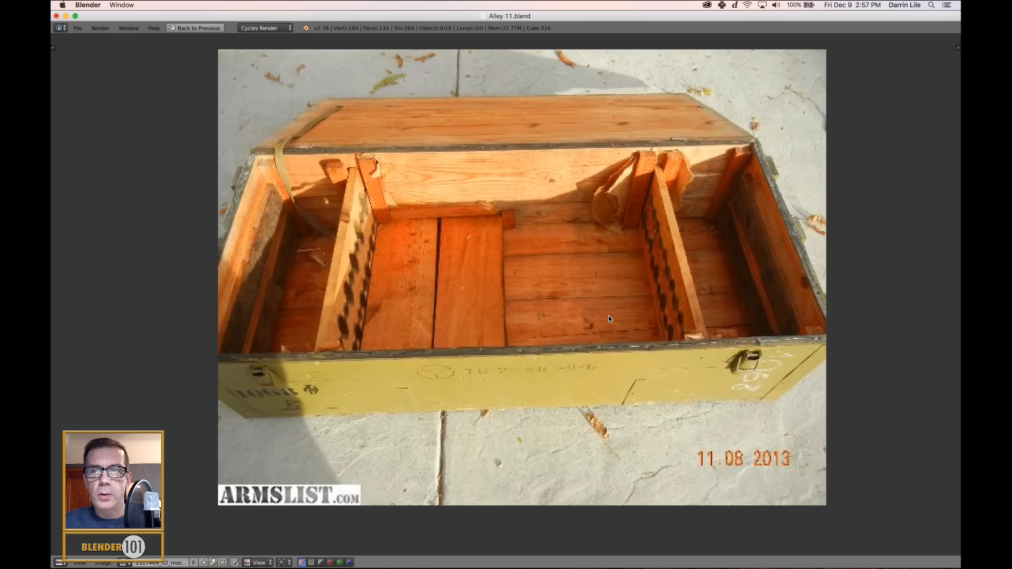
pyautogui.scroll(1, 609, 319)
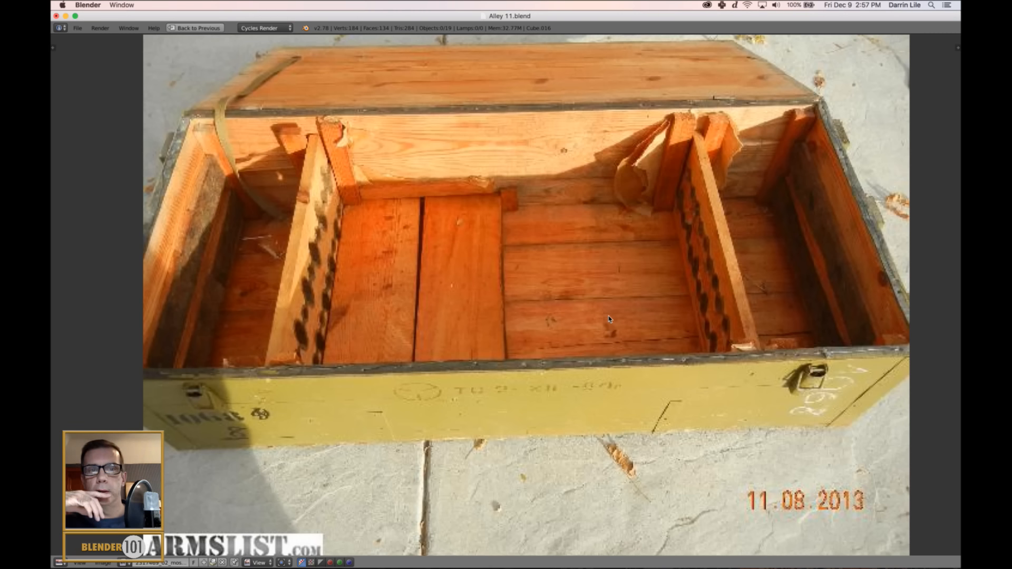
pyautogui.hotkey('shift', 'space')
# Delete the single bottom panel from the underside of the crate.
pyautogui.scroll(-5, 527, 316)
pyautogui.scroll(2, 527, 316)
pyautogui.moveTo(559, 337); pyautogui.dragTo(548, 232, button='middle')
pyautogui.rightClick(506, 321)
pyautogui.press('x')
pyautogui.click(602, 359)
# Duplicate the three lid planks and move the copy -1.152' along Z to form the crate's floor.
pyautogui.moveTo(602, 359); pyautogui.dragTo(492, 331, button='middle')
pyautogui.rightClick(441, 287)
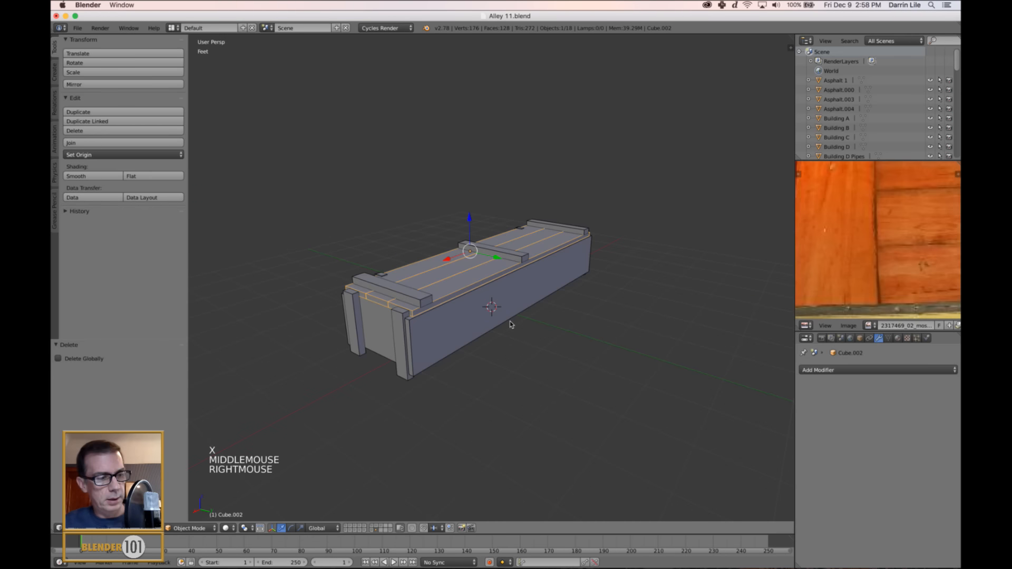
pyautogui.press('KP_3')
pyautogui.press('KP_5')
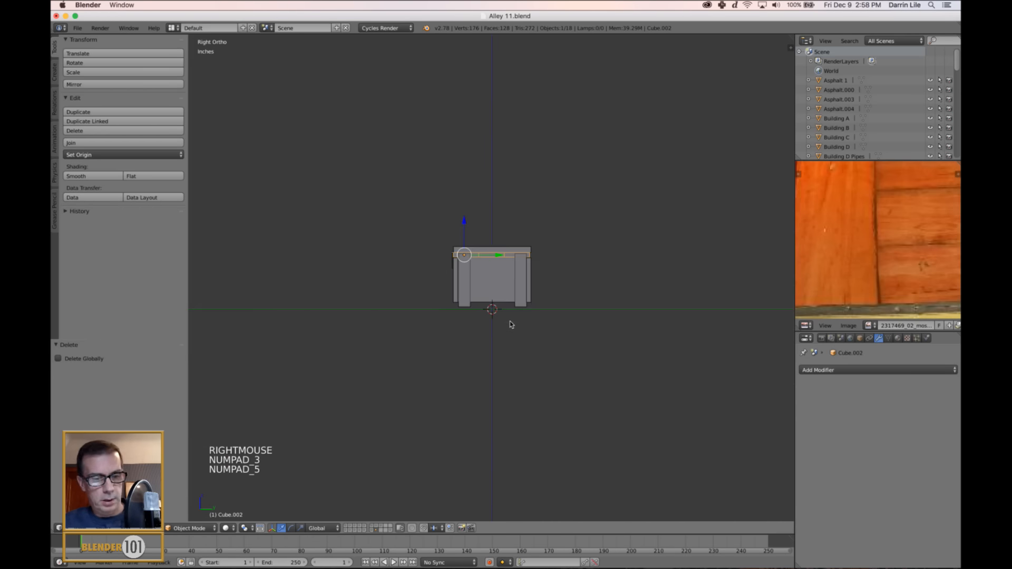
pyautogui.press('z')
pyautogui.scroll(6, 514, 322)
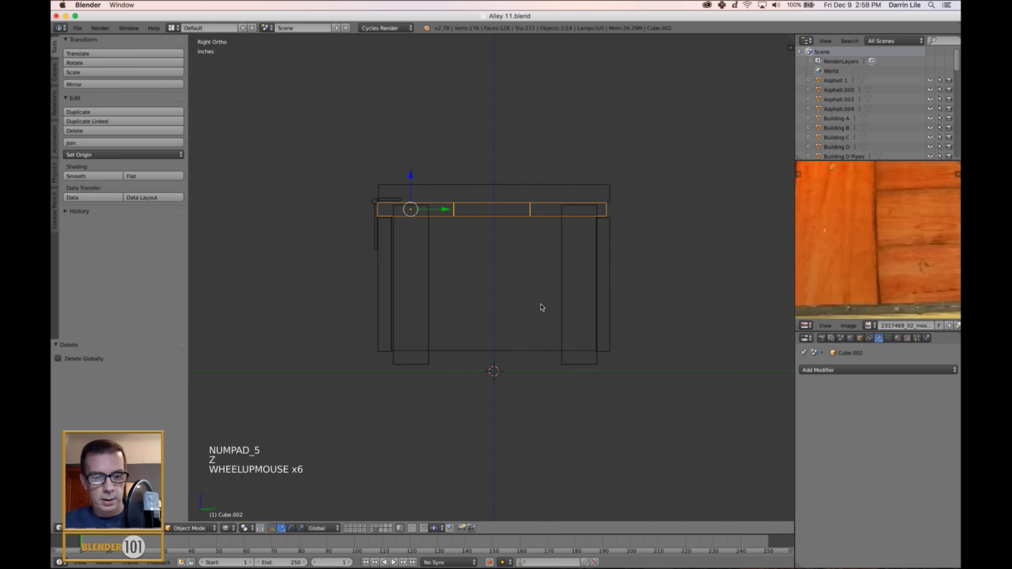
pyautogui.hotkey('shift', 'd')
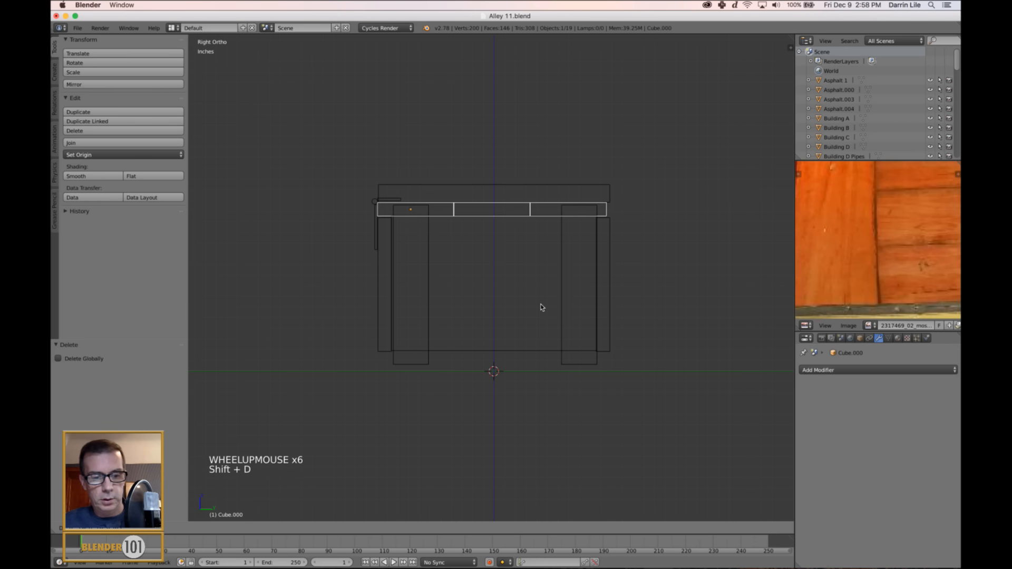
pyautogui.press('z')
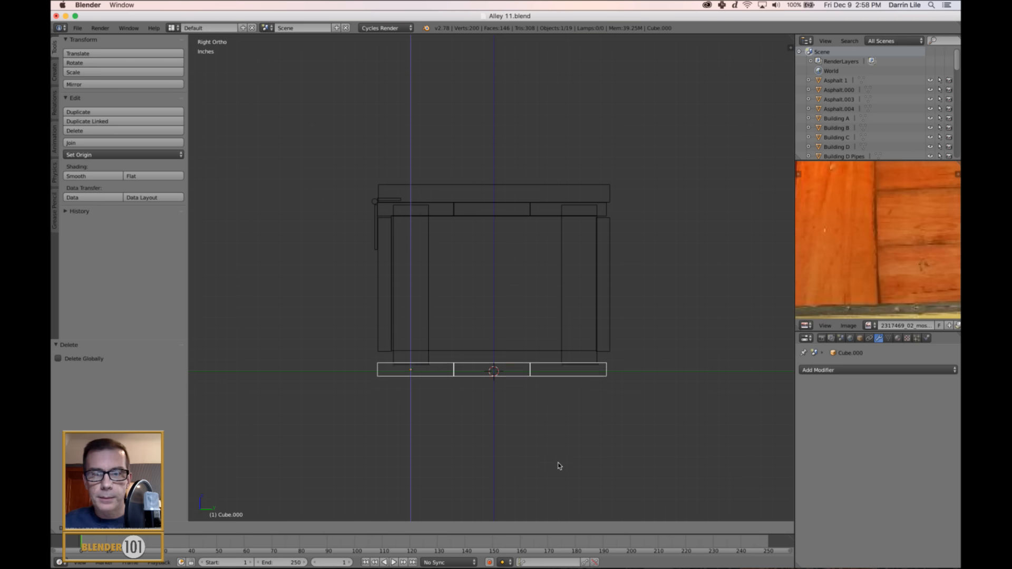
pyautogui.click(584, 438)
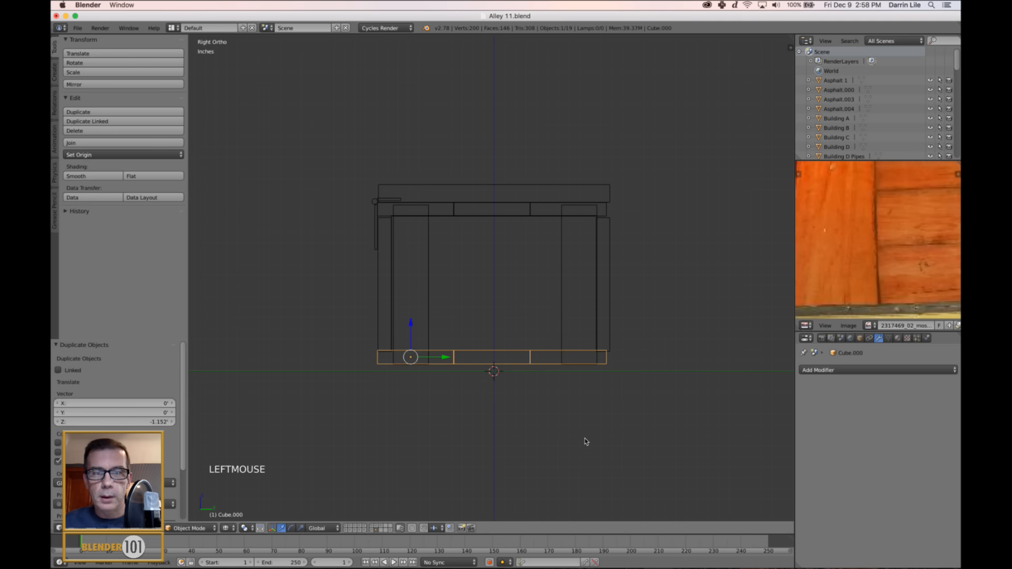
# Join the lid planks, the three cross battens and both upper hinge plates into one lid object.
pyautogui.scroll(-4, 621, 330)
pyautogui.press('z')
pyautogui.press('KP_5')
pyautogui.moveTo(622, 332); pyautogui.dragTo(471, 346, button='middle')
pyautogui.press('a')
pyautogui.rightClick(453, 264)
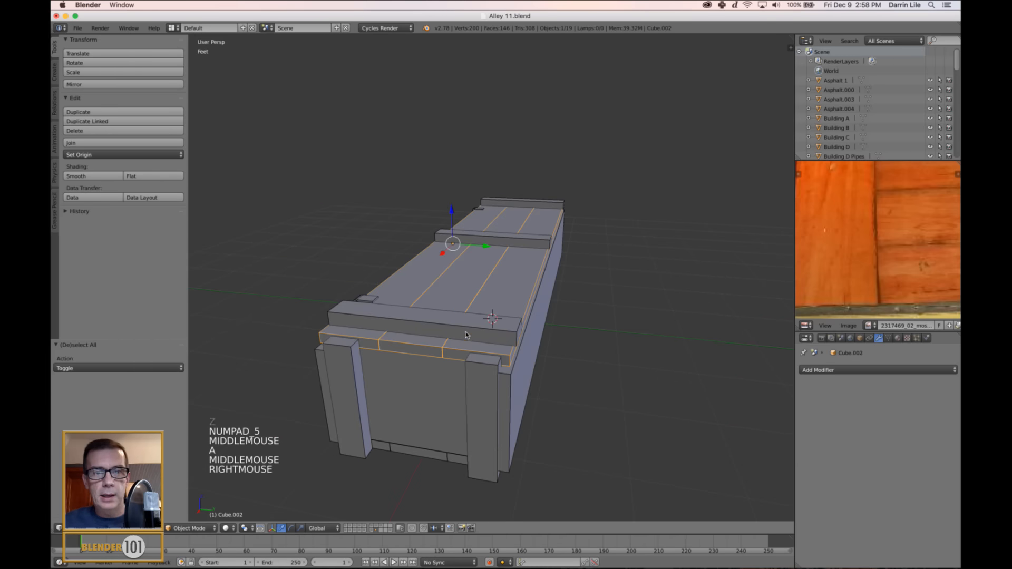
pyautogui.keyDown('shift'); pyautogui.rightClick(468, 335); pyautogui.keyUp('shift')
pyautogui.keyDown('shift'); pyautogui.rightClick(507, 236); pyautogui.keyUp('shift')
pyautogui.keyDown('shift'); pyautogui.rightClick(526, 213); pyautogui.keyUp('shift')
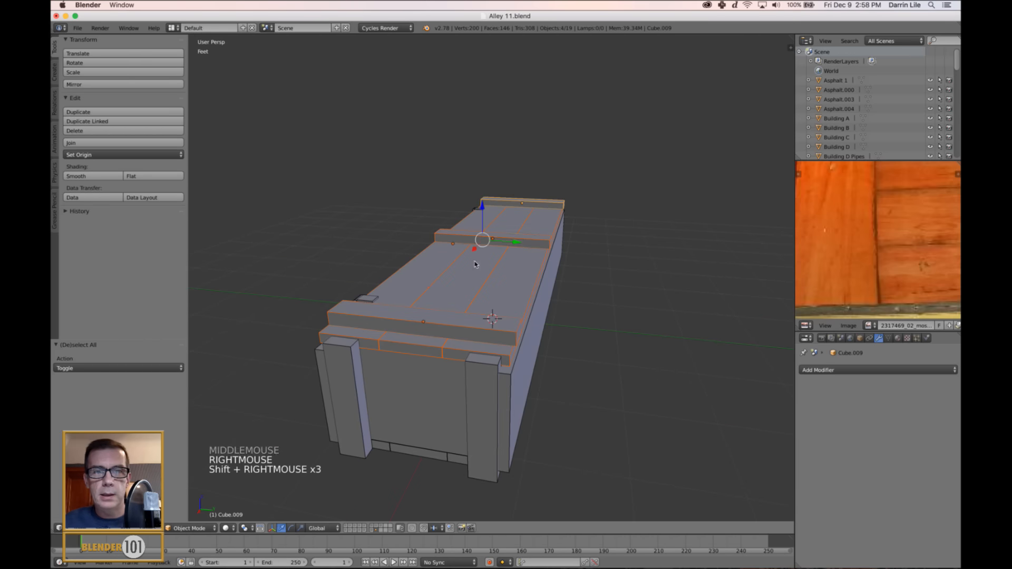
pyautogui.moveTo(526, 213); pyautogui.dragTo(497, 273, button='middle')
pyautogui.keyDown('shift'); pyautogui.rightClick(506, 369); pyautogui.keyUp('shift')
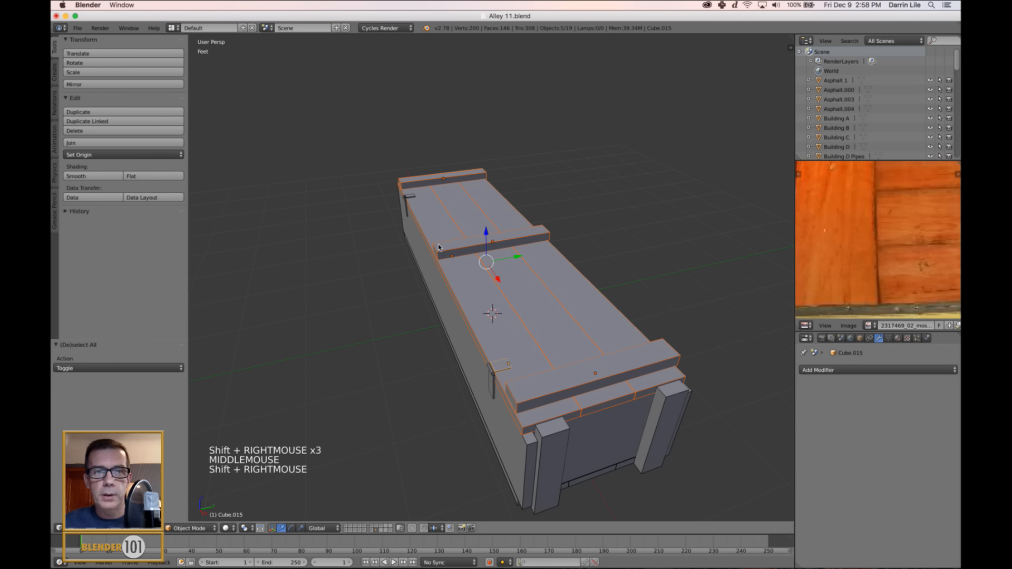
pyautogui.keyDown('shift'); pyautogui.rightClick(419, 198); pyautogui.keyUp('shift')
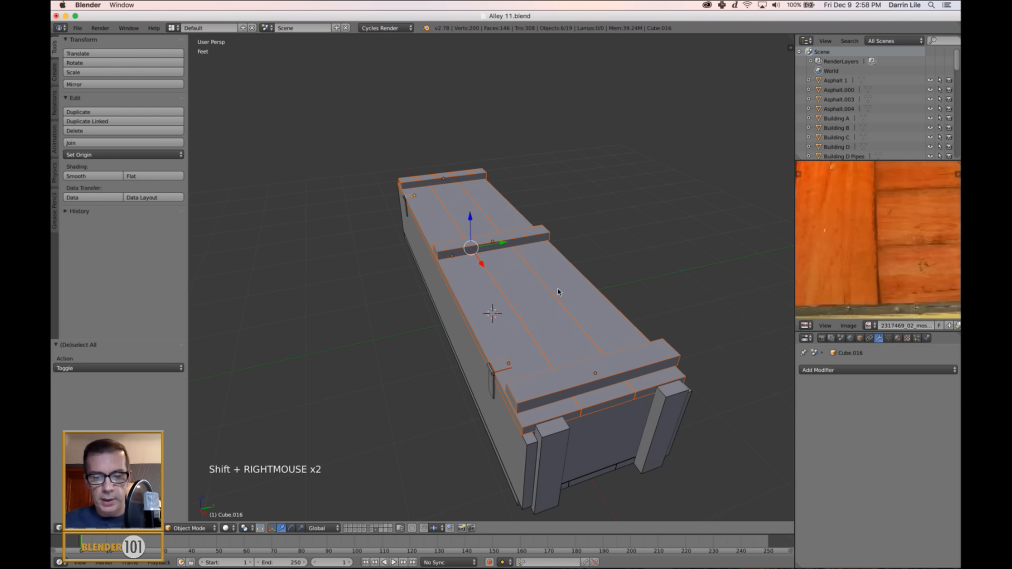
pyautogui.hotkey('ctrl', 'j')
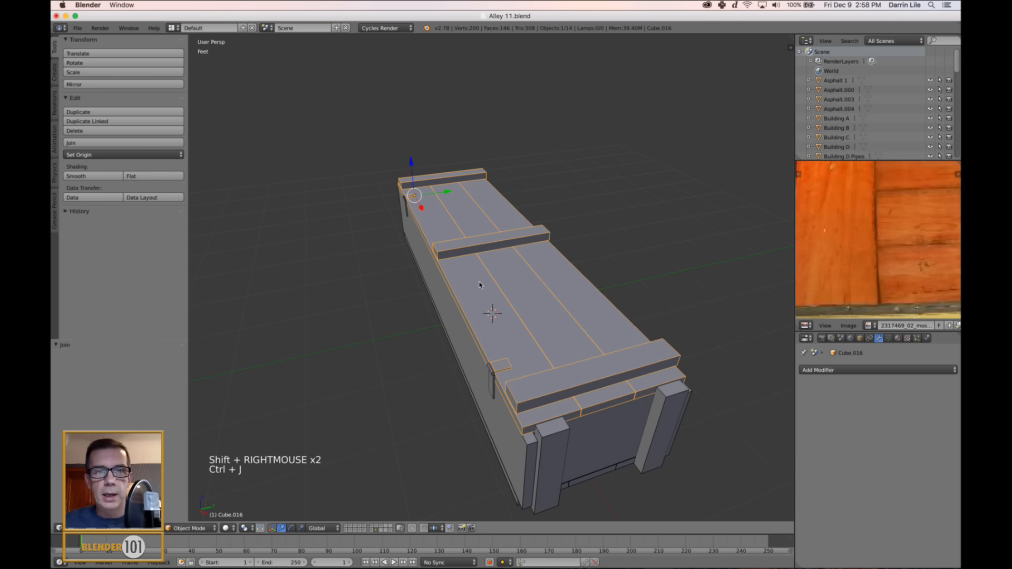
# Snap the 3D cursor to the end face of the hinge cylinder on the crate's back edge.
pyautogui.scroll(2, 480, 285)
pyautogui.moveTo(480, 285); pyautogui.dragTo(599, 356, button='middle')
pyautogui.scroll(3, 570, 323)
pyautogui.rightClick(478, 334)
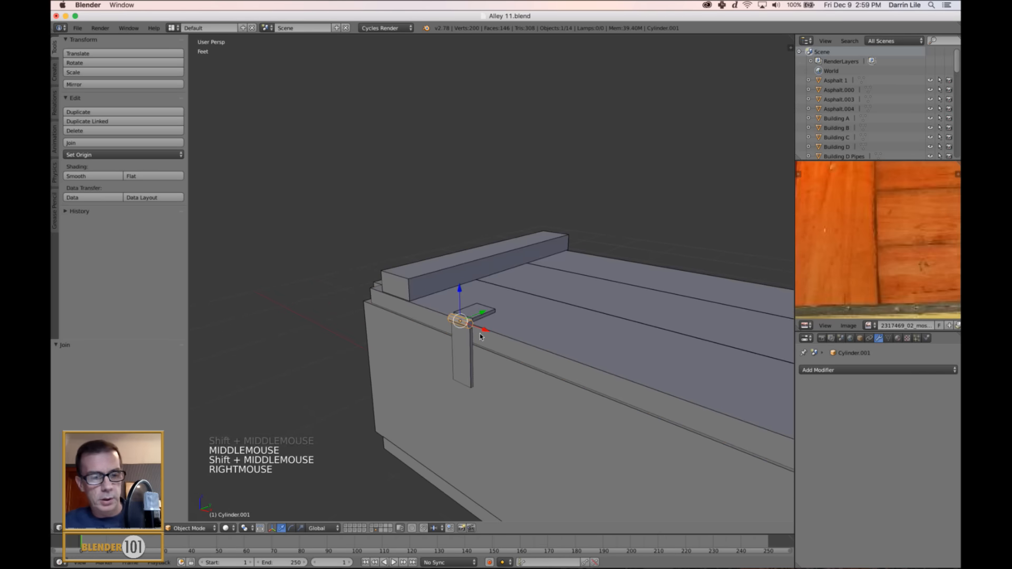
pyautogui.press('Tab')
pyautogui.scroll(3, 480, 336)
pyautogui.moveTo(479, 336); pyautogui.dragTo(506, 371, button='middle')
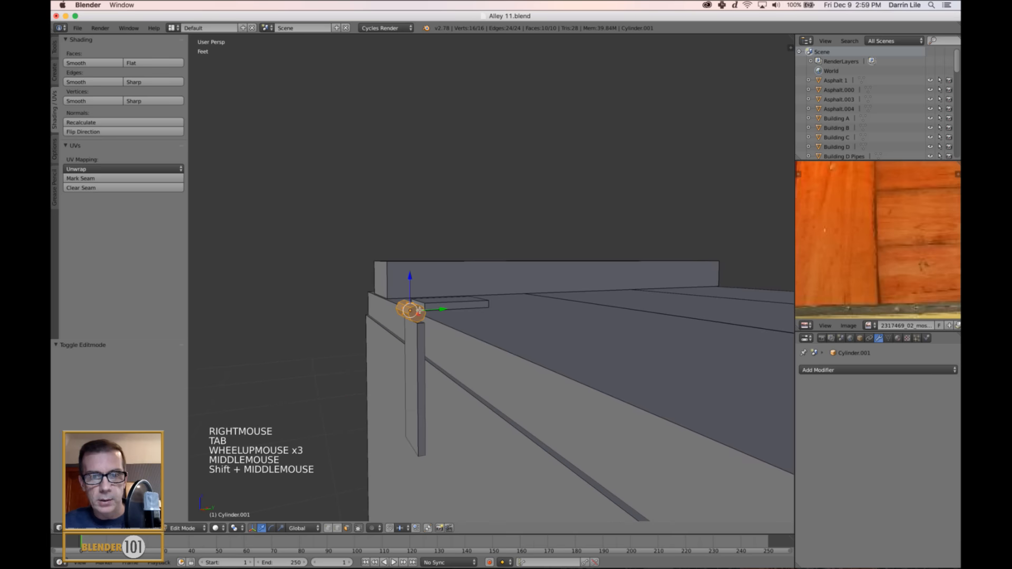
pyautogui.rightClick(416, 314)
pyautogui.hotkey('shift', 's')
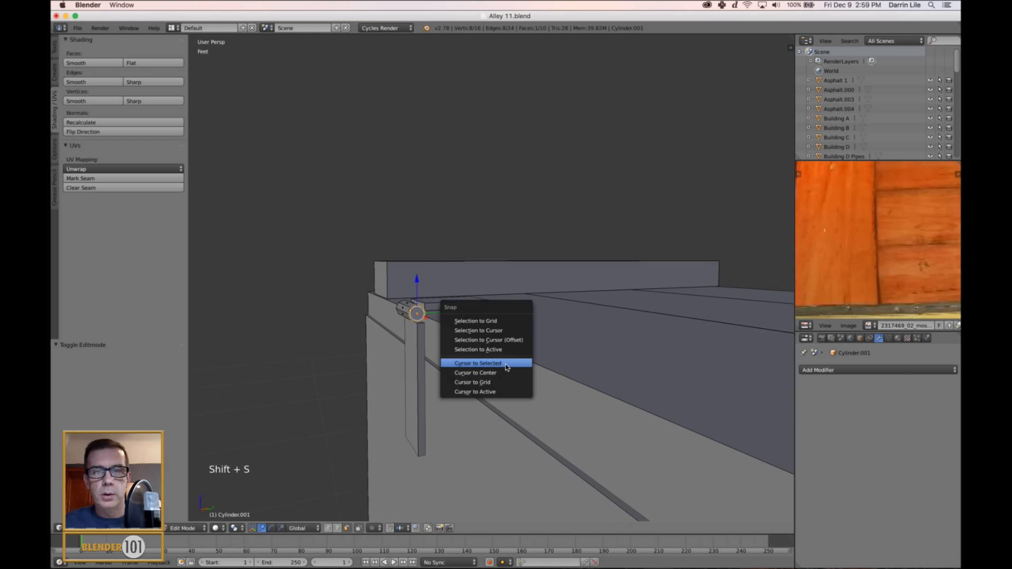
pyautogui.click(505, 363)
pyautogui.press('a')
pyautogui.press('Tab')
# Set the joined lid's origin to the 3D cursor at the hinge.
pyautogui.scroll(-4, 505, 366)
pyautogui.moveTo(505, 366); pyautogui.dragTo(612, 304, button='middle')
pyautogui.scroll(-3, 601, 298)
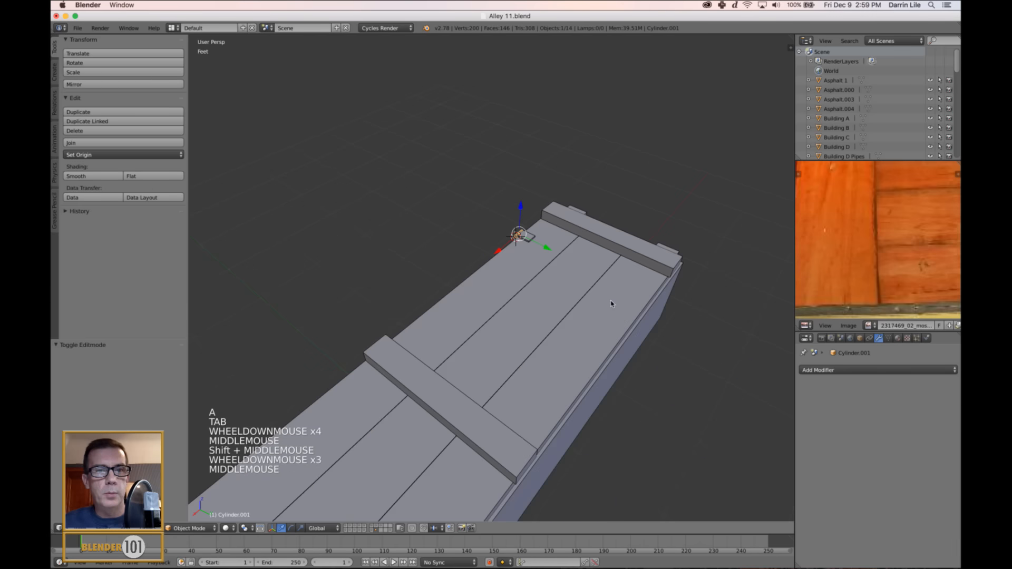
pyautogui.rightClick(506, 328)
pyautogui.click(121, 155)
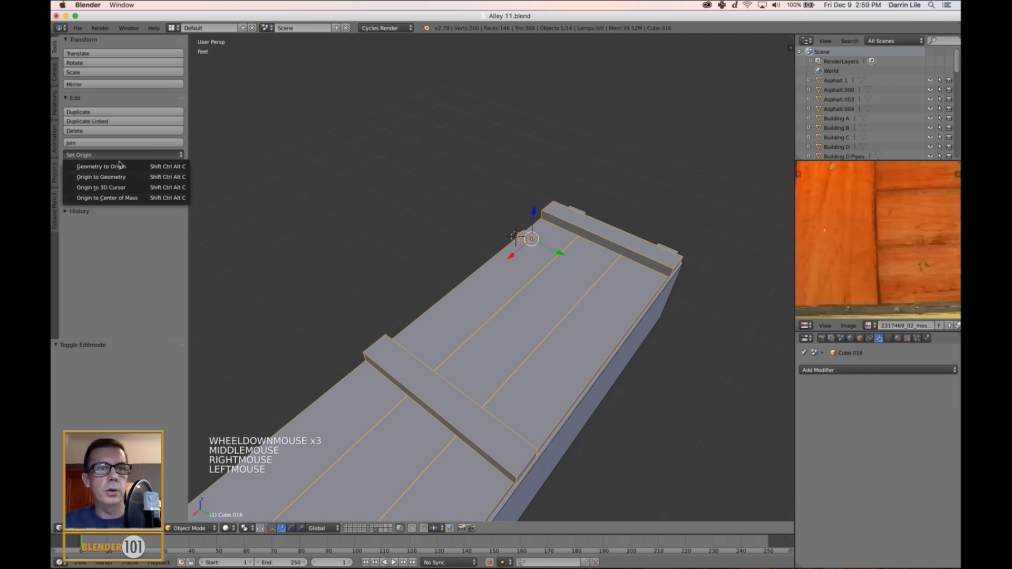
pyautogui.click(101, 187)
# Swing the lid open around the hinge about the X axis, finishing with a 76.813° rotation.
pyautogui.scroll(-3, 645, 360)
pyautogui.moveTo(645, 360); pyautogui.dragTo(671, 347, button='middle')
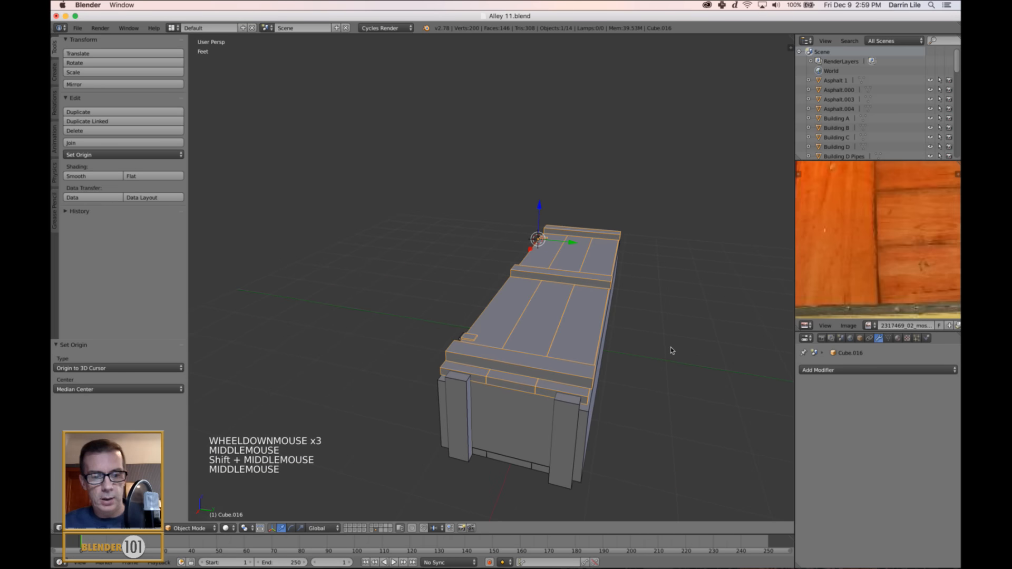
pyautogui.hotkey('ctrl', 'alt', 'Down')
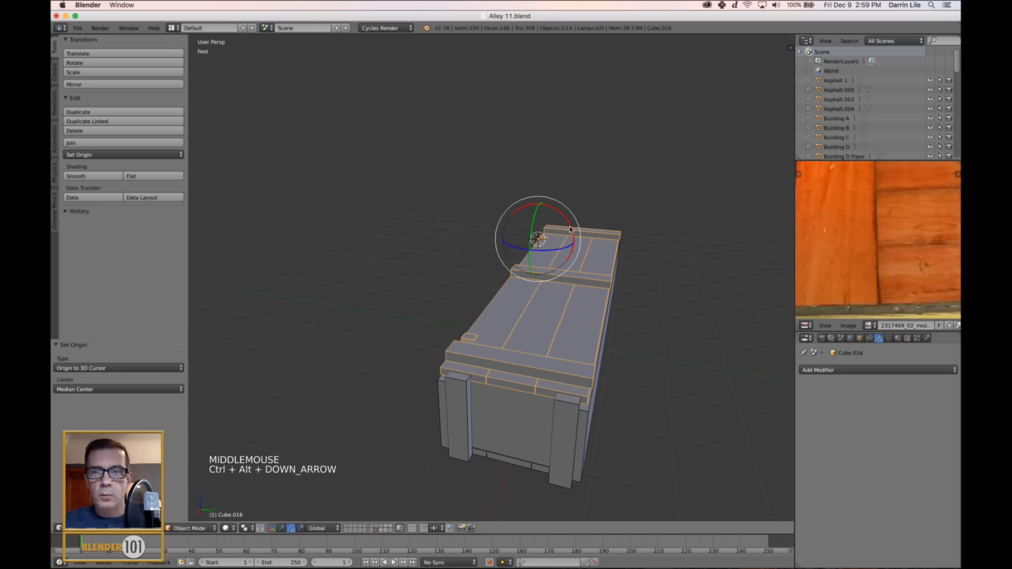
pyautogui.moveTo(570, 230); pyautogui.dragTo(555, 200)
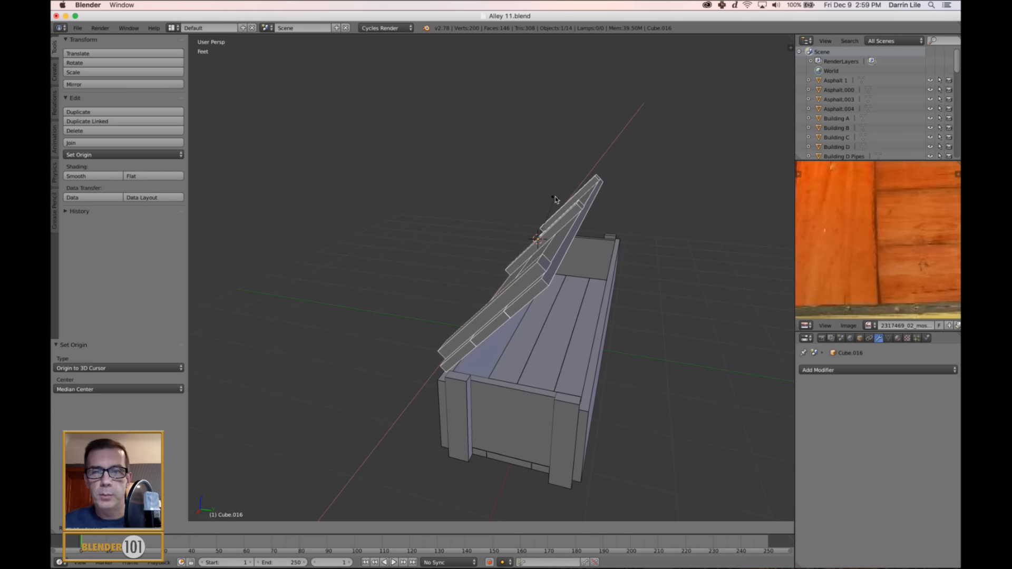
pyautogui.click(555, 199)
pyautogui.scroll(-2, 606, 296)
pyautogui.moveTo(606, 295); pyautogui.dragTo(670, 313, button='middle')
pyautogui.press('a')
pyautogui.scroll(2, 644, 312)
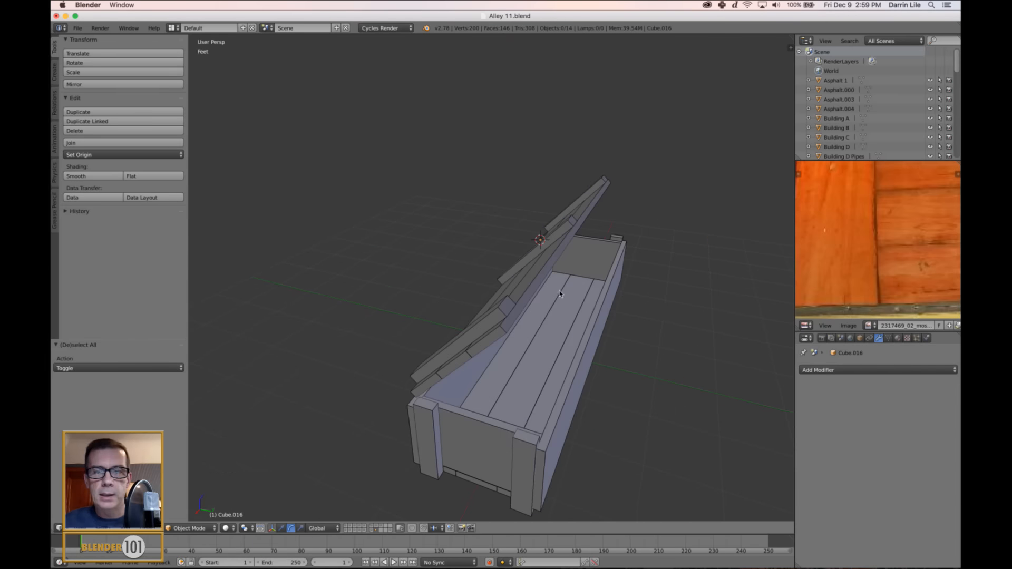
pyautogui.rightClick(534, 286)
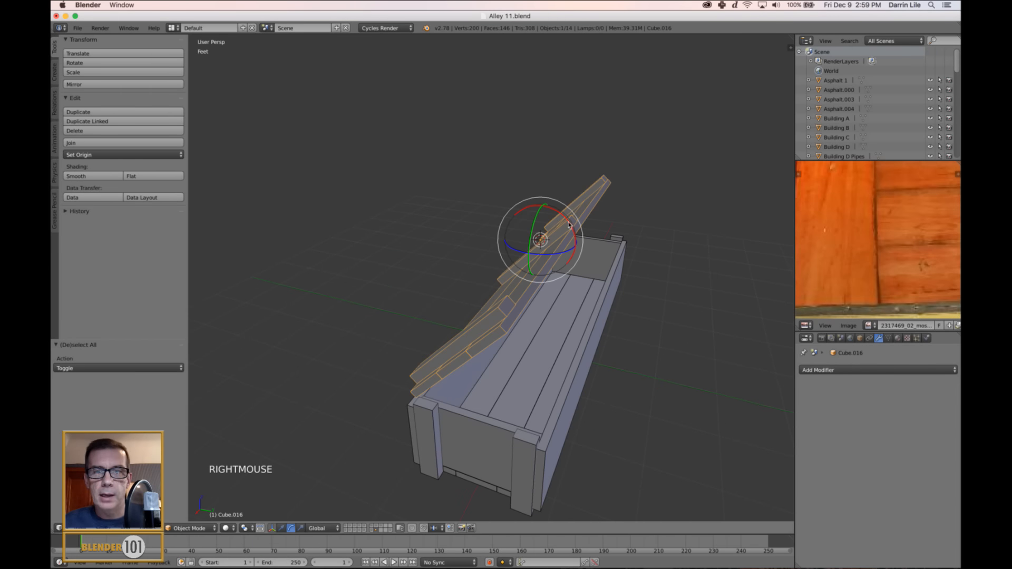
pyautogui.moveTo(568, 217); pyautogui.dragTo(515, 150)
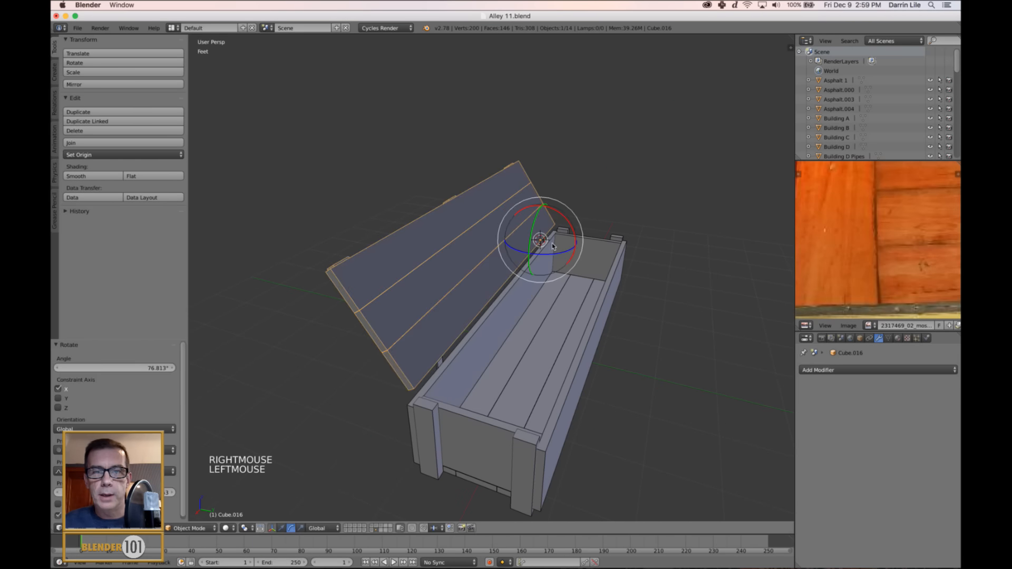
# Inspect the opened crate from the back and the front and compare it with the whole reference photo.
pyautogui.scroll(-1, 554, 246)
pyautogui.moveTo(554, 246); pyautogui.dragTo(581, 335, button='middle')
pyautogui.scroll(2, 683, 327)
pyautogui.scroll(-2, 684, 327)
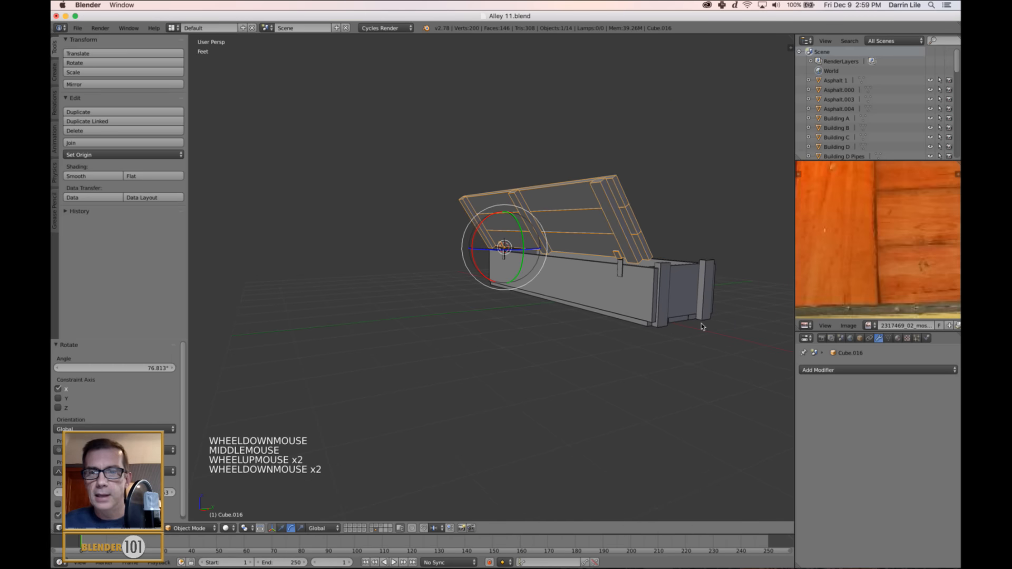
pyautogui.scroll(-4, 855, 278)
pyautogui.scroll(-3, 855, 277)
pyautogui.scroll(3, 855, 278)
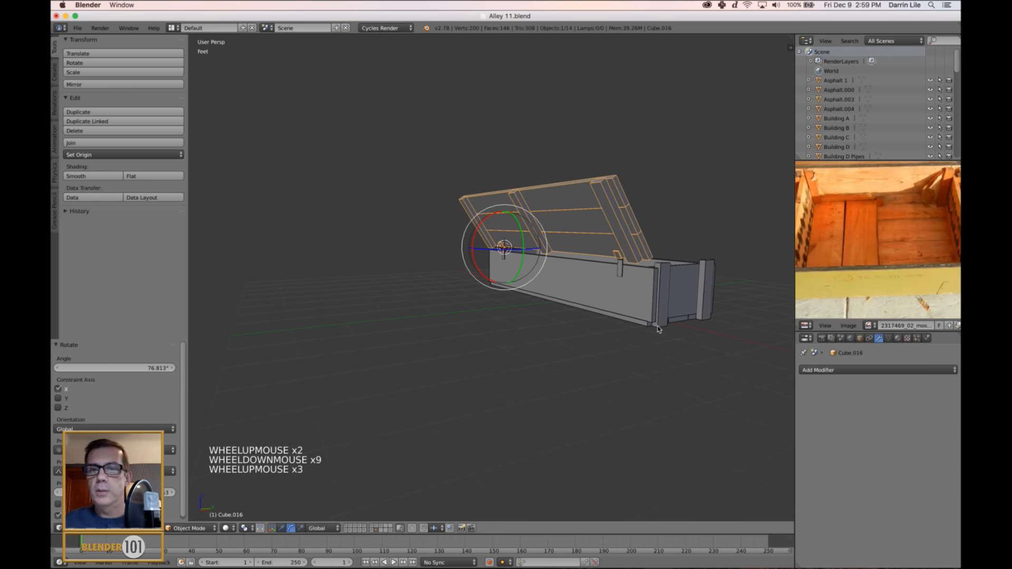
pyautogui.moveTo(657, 326); pyautogui.dragTo(606, 355, button='middle')
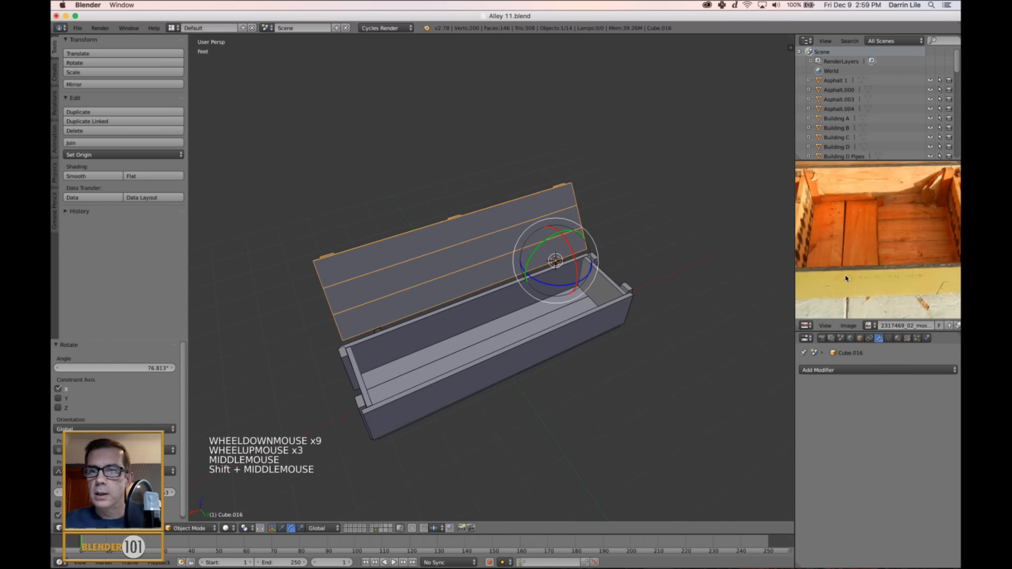
pyautogui.scroll(-2, 847, 278)
pyautogui.moveTo(847, 277); pyautogui.dragTo(847, 282, button='middle')
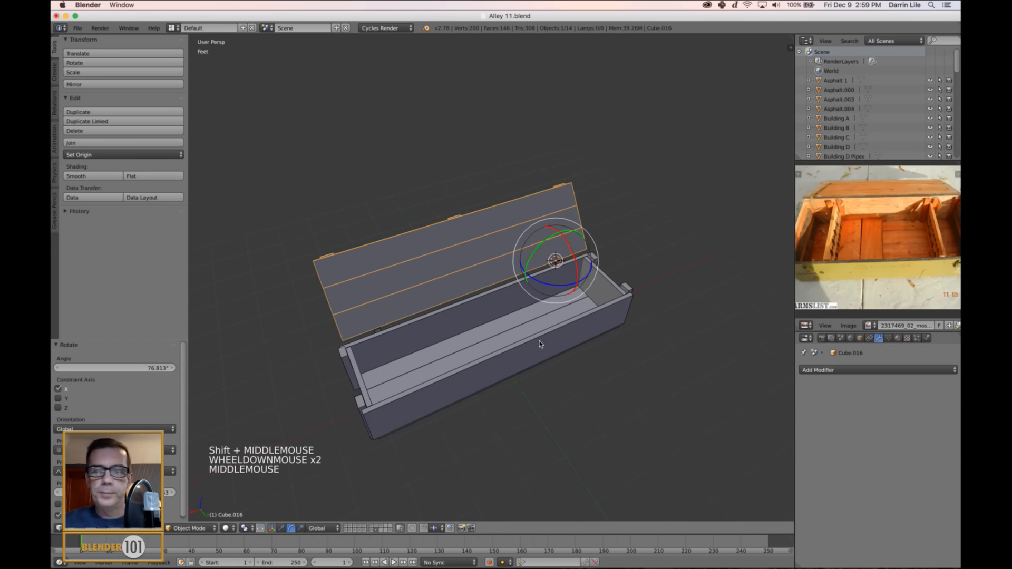
# Snap the 3D cursor to the centre of the crate's back wall board and clear the selection.
pyautogui.press('a')
pyautogui.moveTo(590, 334); pyautogui.dragTo(611, 332, button='middle')
pyautogui.scroll(2, 612, 332)
pyautogui.rightClick(582, 332)
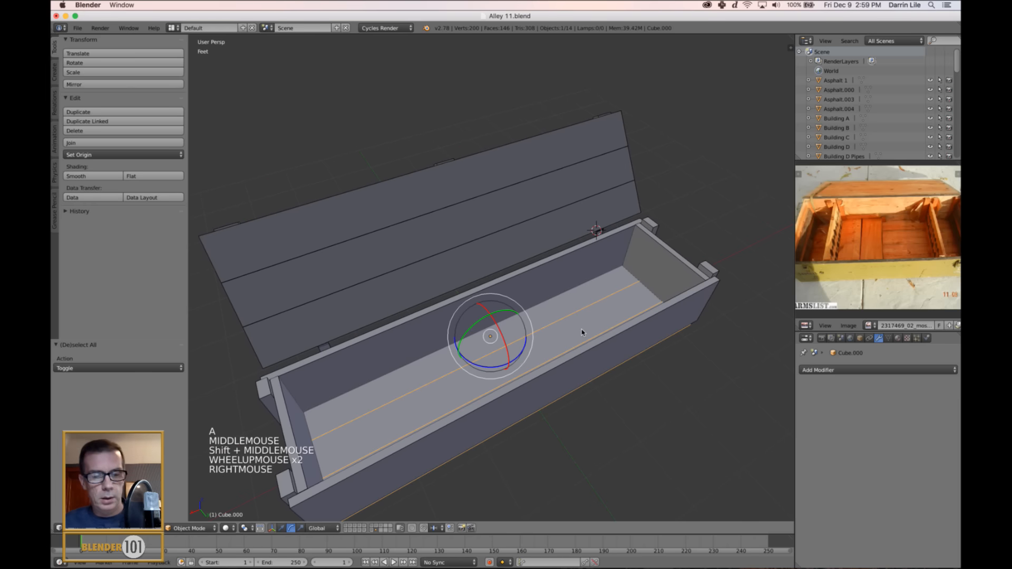
pyautogui.rightClick(556, 288)
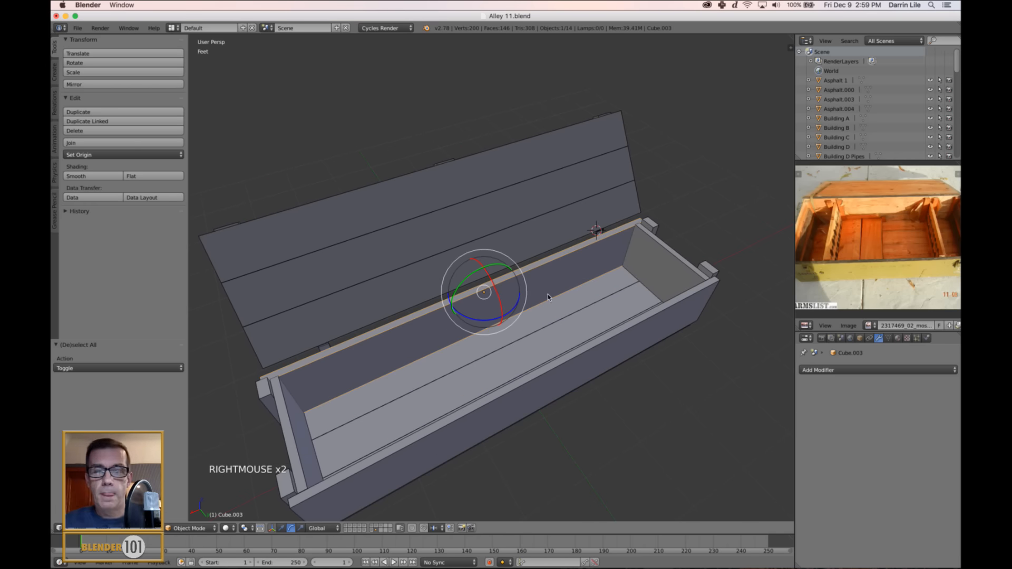
pyautogui.scroll(-2, 560, 285)
pyautogui.hotkey('shift', 's')
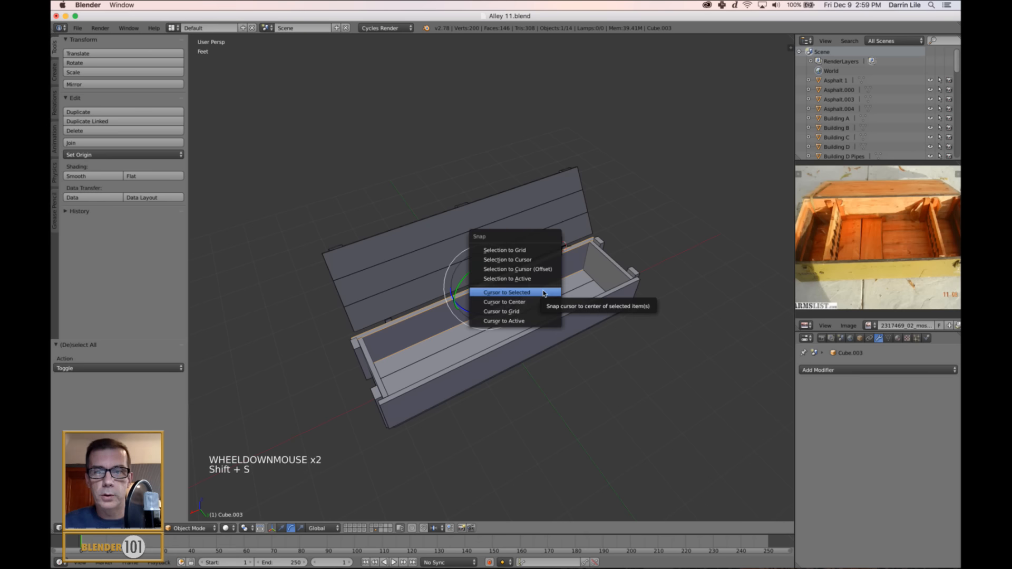
pyautogui.click(544, 293)
pyautogui.press('a')
# Study the interior divider in the reference photo and duplicate the back corner block about -3.28' along X to the middle of the back wall.
pyautogui.scroll(2, 533, 338)
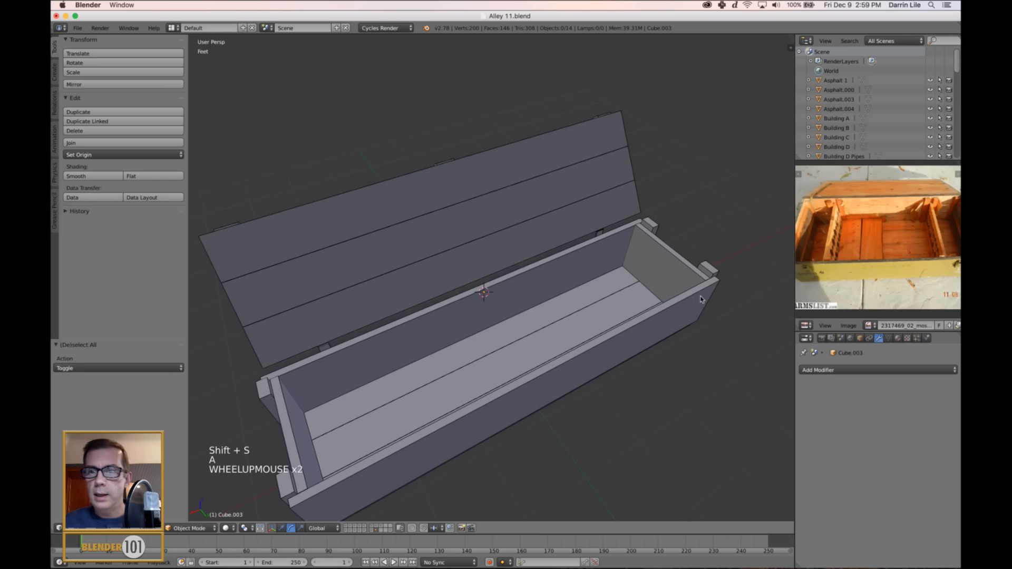
pyautogui.scroll(2, 842, 206)
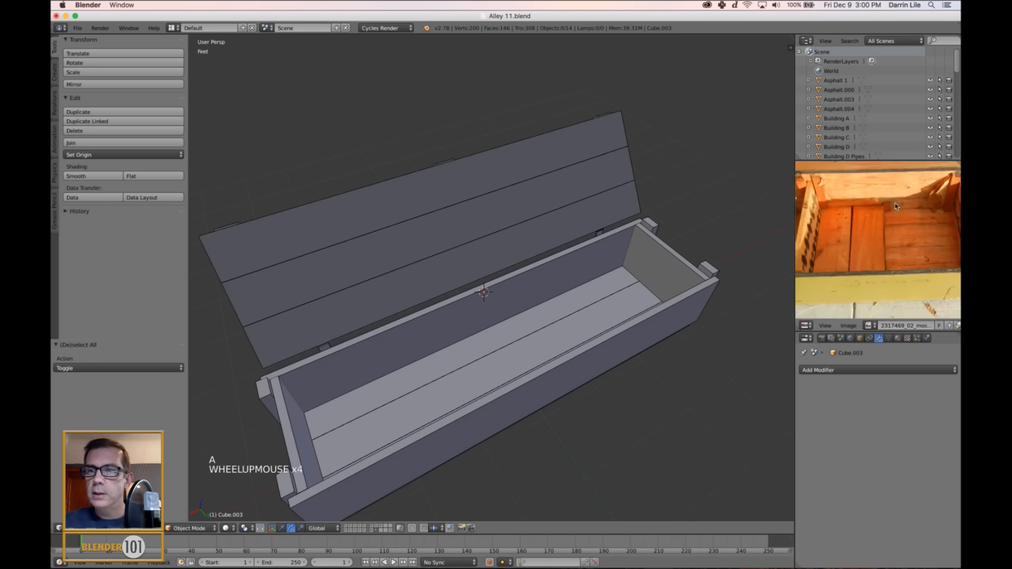
pyautogui.moveTo(842, 207)
pyautogui.mouseDown(button='middle')
pyautogui.moveTo(854, 189)
pyautogui.moveTo(838, 193)
pyautogui.mouseUp(button='middle')
pyautogui.scroll(3, 854, 189)
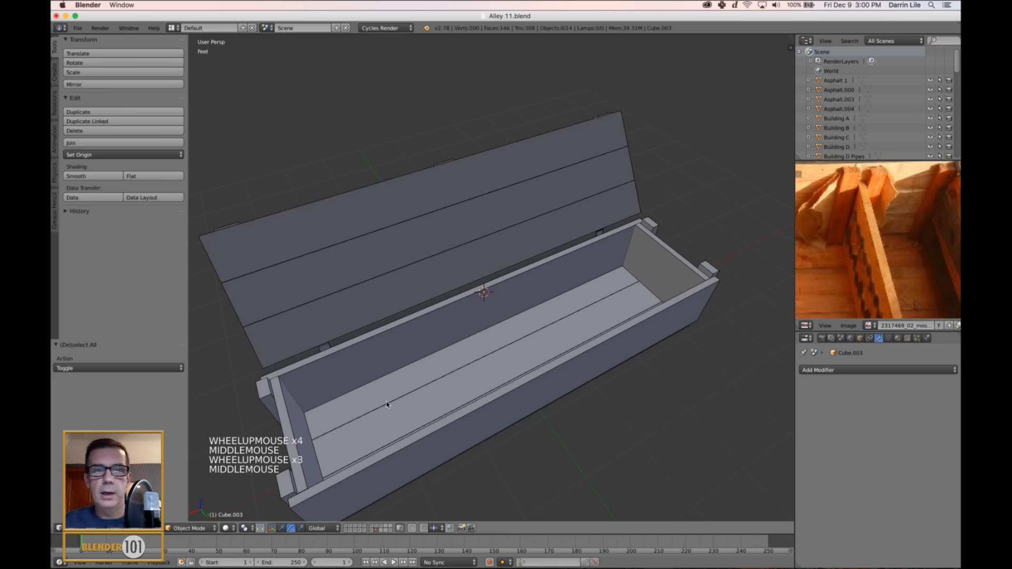
pyautogui.rightClick(265, 398)
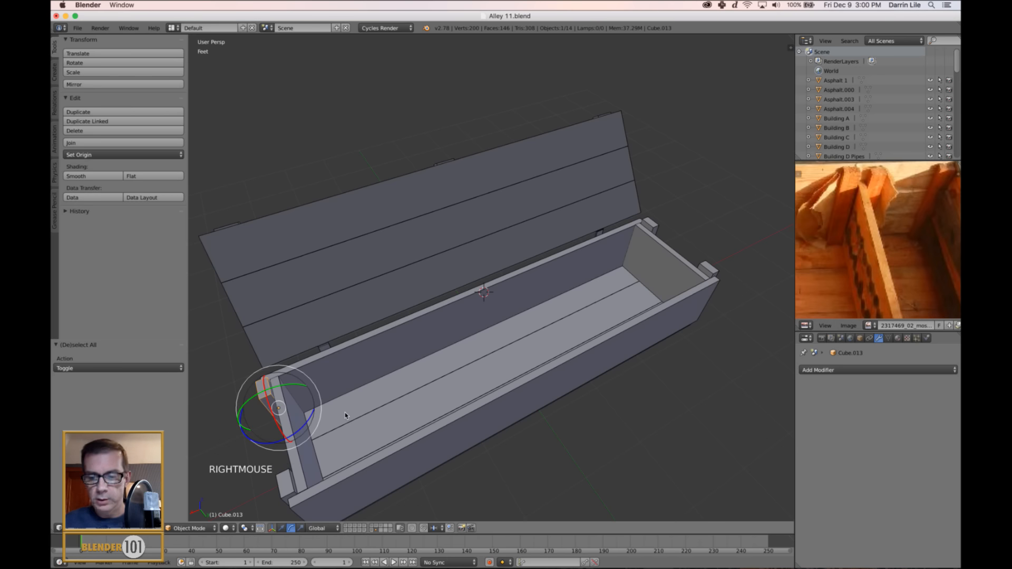
pyautogui.hotkey('ctrl', 'alt', 'Left')
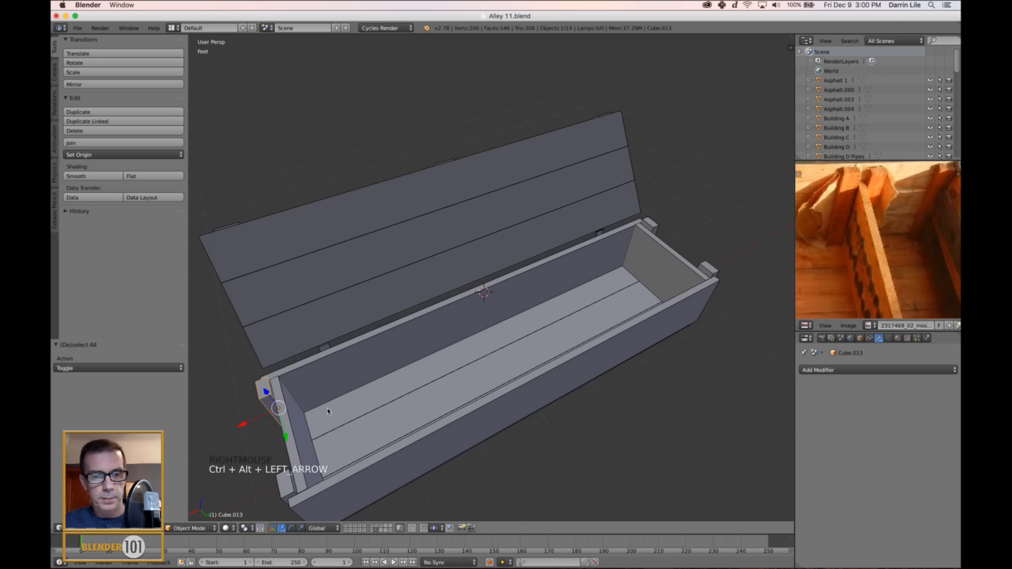
pyautogui.hotkey('shift', 'd')
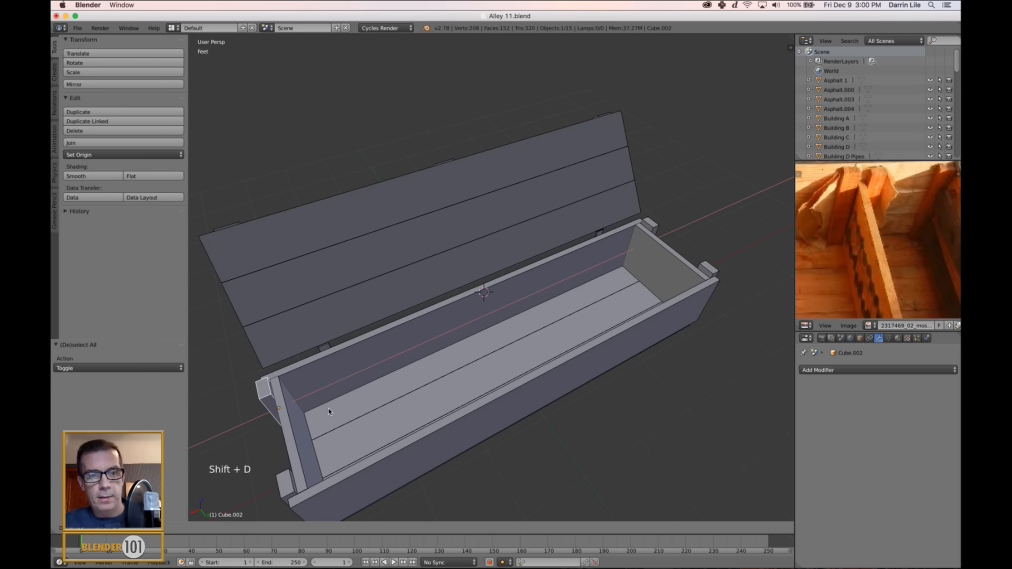
pyautogui.click(559, 353)
pyautogui.moveTo(526, 374); pyautogui.dragTo(523, 375, button='middle')
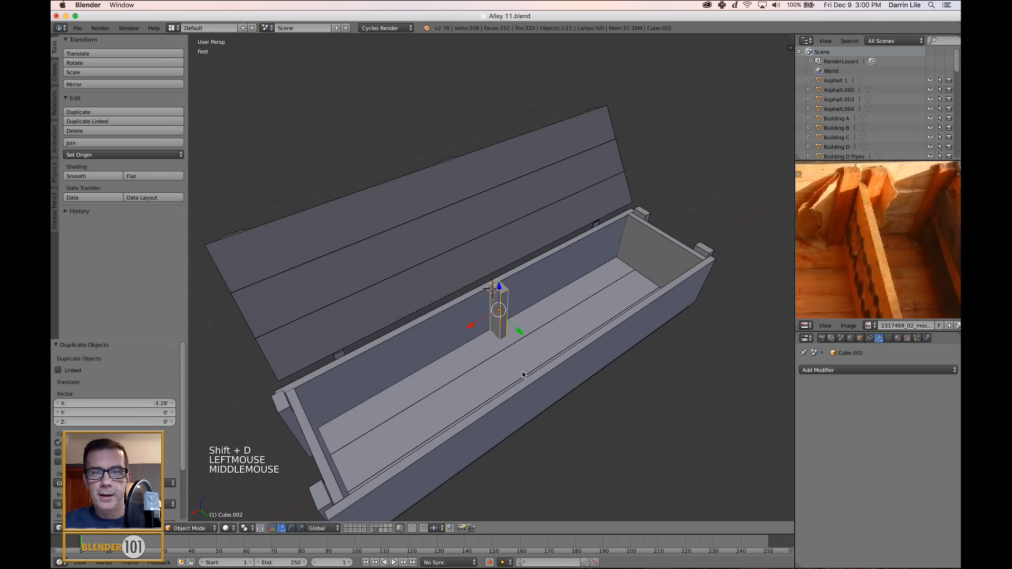
# Raise the copied block 1.071" along Z and scale it to 0.321 along Y to form a narrow post.
pyautogui.moveTo(499, 286)
pyautogui.mouseDown()
pyautogui.moveTo(496, 258)
pyautogui.moveTo(496, 283)
pyautogui.mouseUp()
pyautogui.scroll(2, 503, 318)
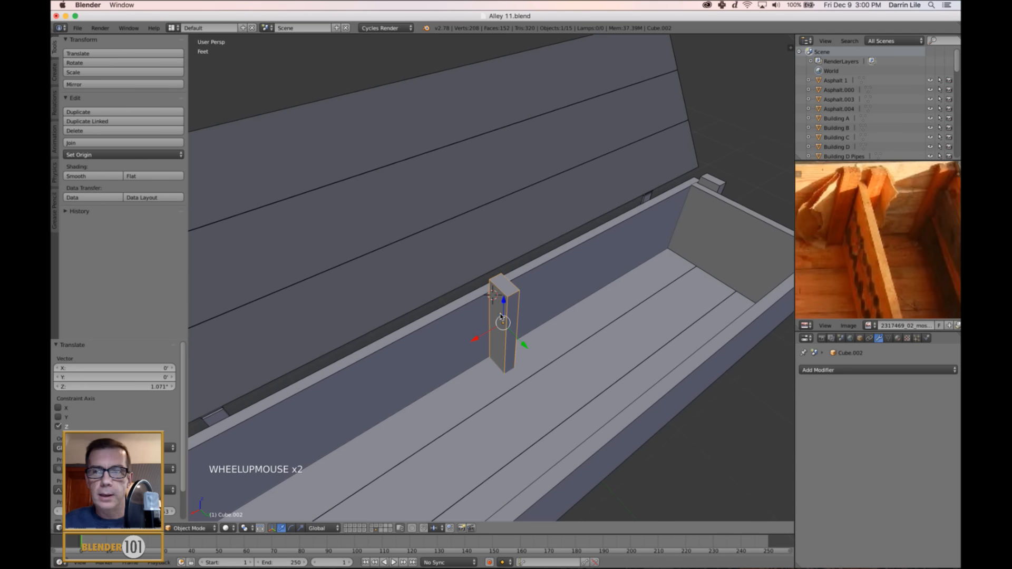
pyautogui.keyDown('shift'); pyautogui.moveTo(503, 317); pyautogui.dragTo(536, 342, button='middle'); pyautogui.keyUp('shift')
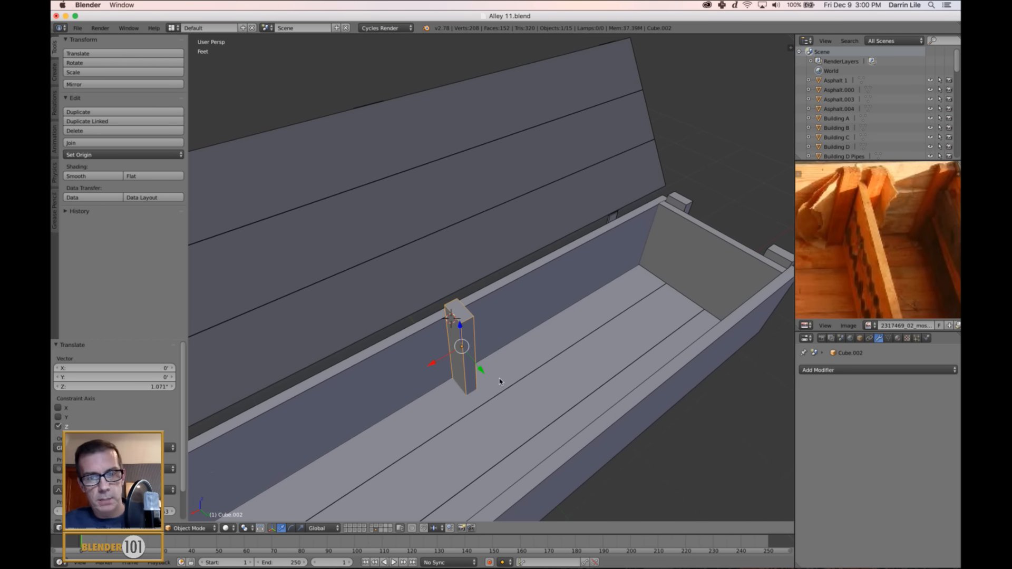
pyautogui.press('s')
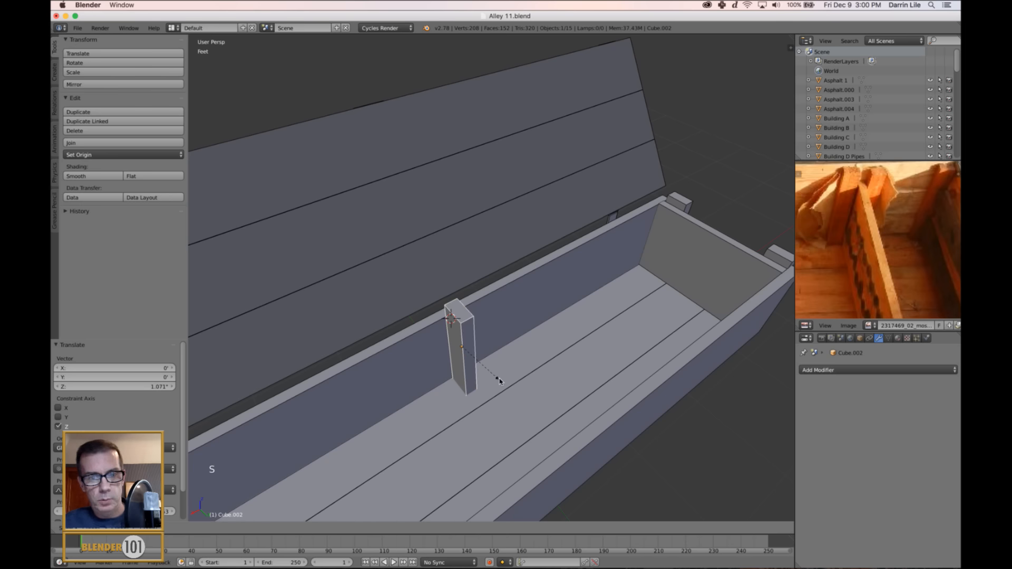
pyautogui.rightClick(500, 381)
pyautogui.press('s')
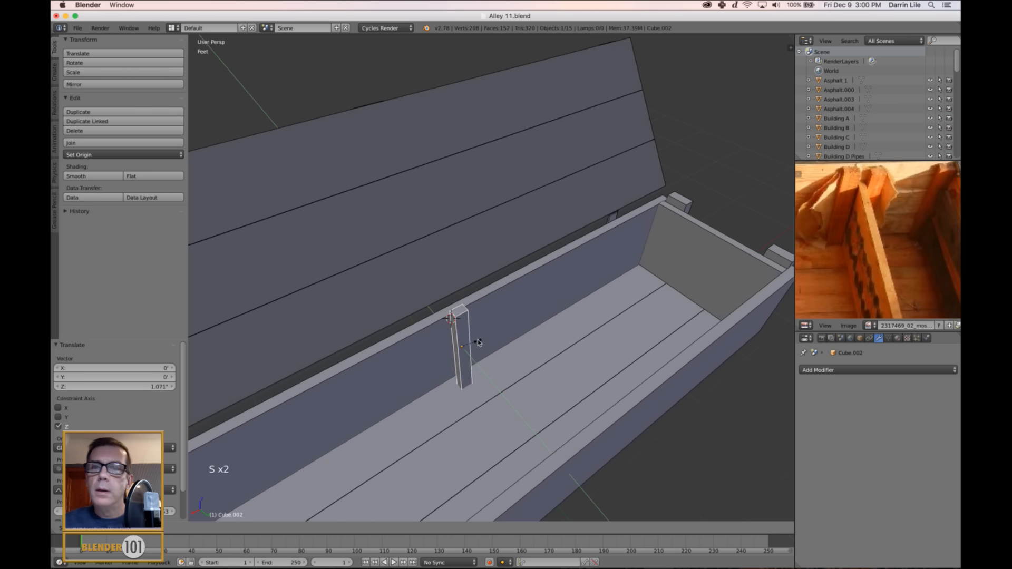
pyautogui.click(476, 341)
pyautogui.moveTo(477, 341); pyautogui.dragTo(496, 344, button='middle')
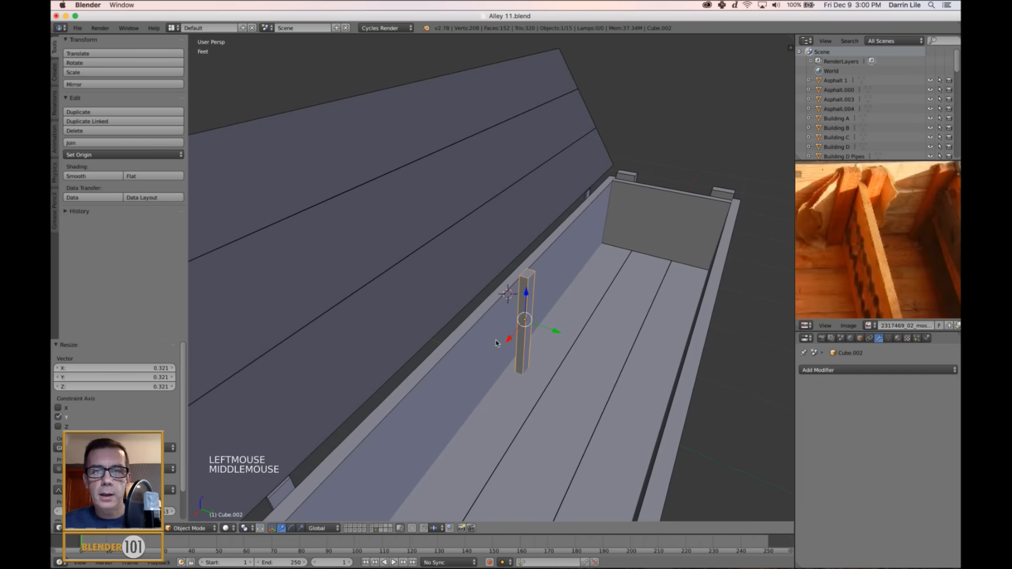
# Lower the post's top face below the back wall's rim and fine-adjust the post's height along Z.
pyautogui.press('Tab')
pyautogui.moveTo(532, 250); pyautogui.dragTo(531, 269)
pyautogui.scroll(2, 531, 269)
pyautogui.moveTo(532, 269); pyautogui.dragTo(564, 330, button='middle')
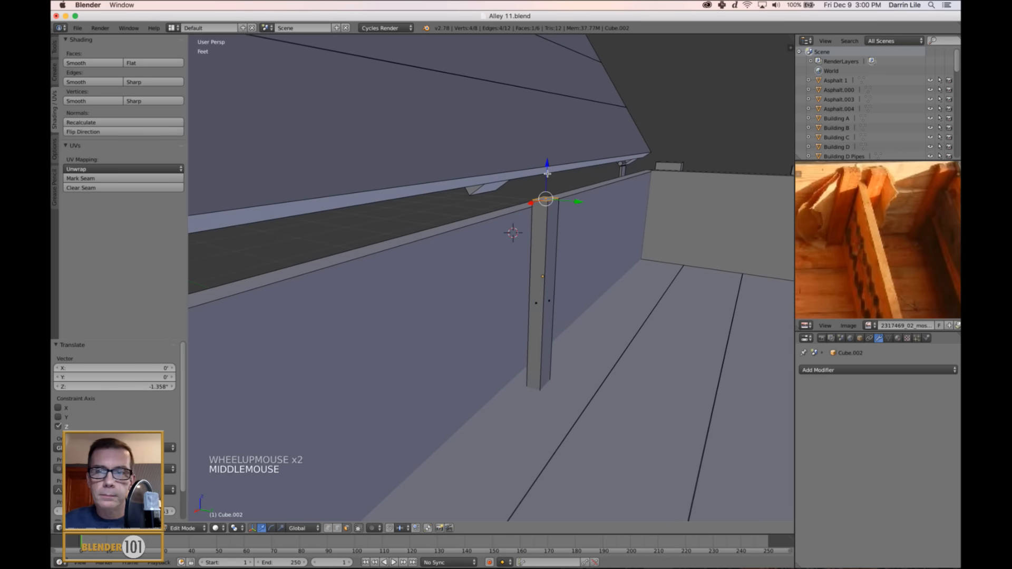
pyautogui.moveTo(547, 172); pyautogui.dragTo(548, 173)
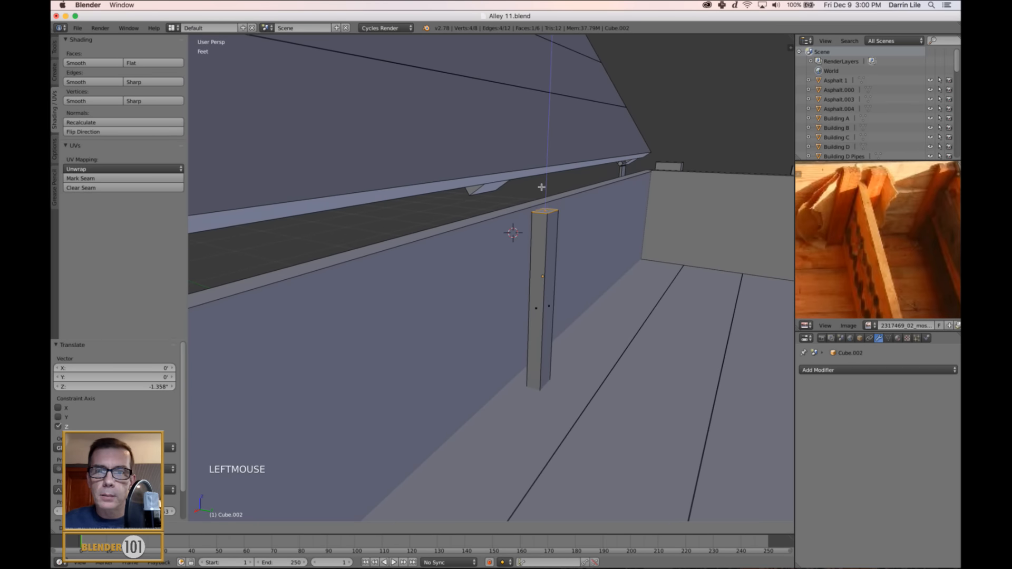
pyautogui.press('Tab')
pyautogui.click(547, 244)
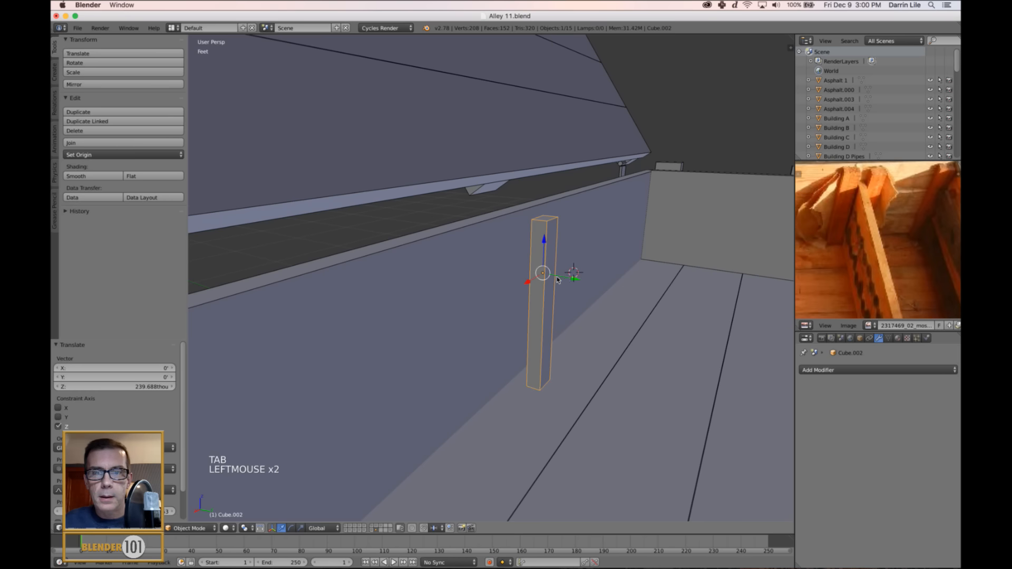
# Shift the post -1.292" along Y against the back wall and slide it along X to about a quarter of the crate's length from one end.
pyautogui.moveTo(569, 279); pyautogui.dragTo(558, 283)
pyautogui.scroll(-4, 558, 283)
pyautogui.moveTo(558, 283); pyautogui.dragTo(645, 262, button='middle')
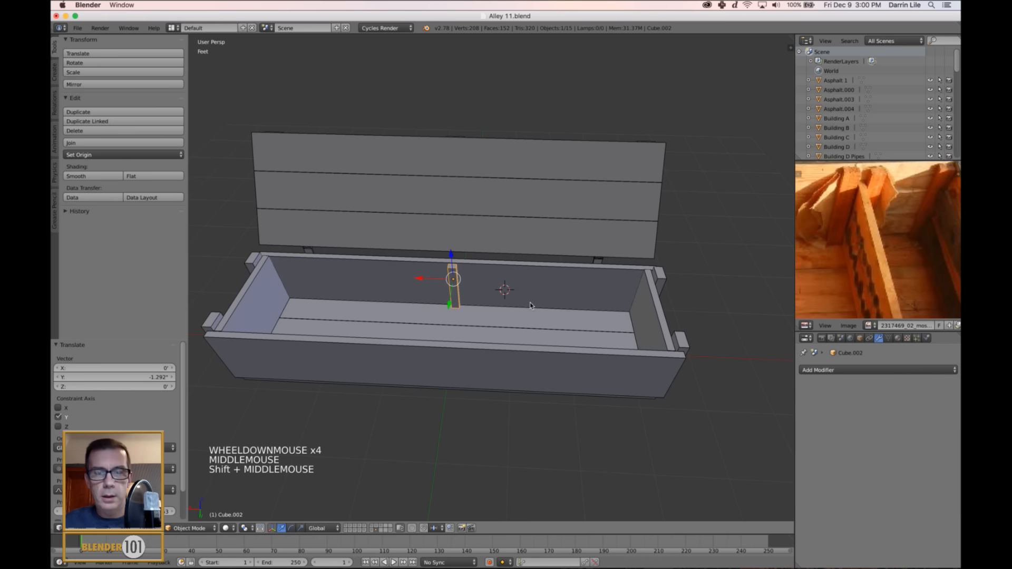
pyautogui.moveTo(425, 280); pyautogui.dragTo(516, 284)
pyautogui.scroll(-4, 870, 243)
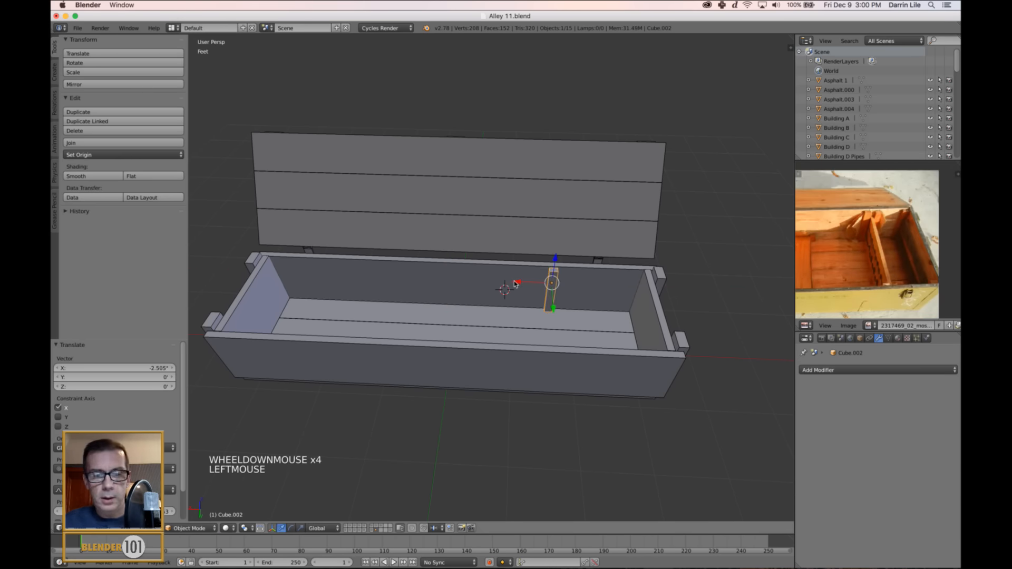
# Duplicate the post -3.939" along X to form a pair, and duplicate the pair 4.033' along X near the crate's other end.
pyautogui.hotkey('shift', 'd')
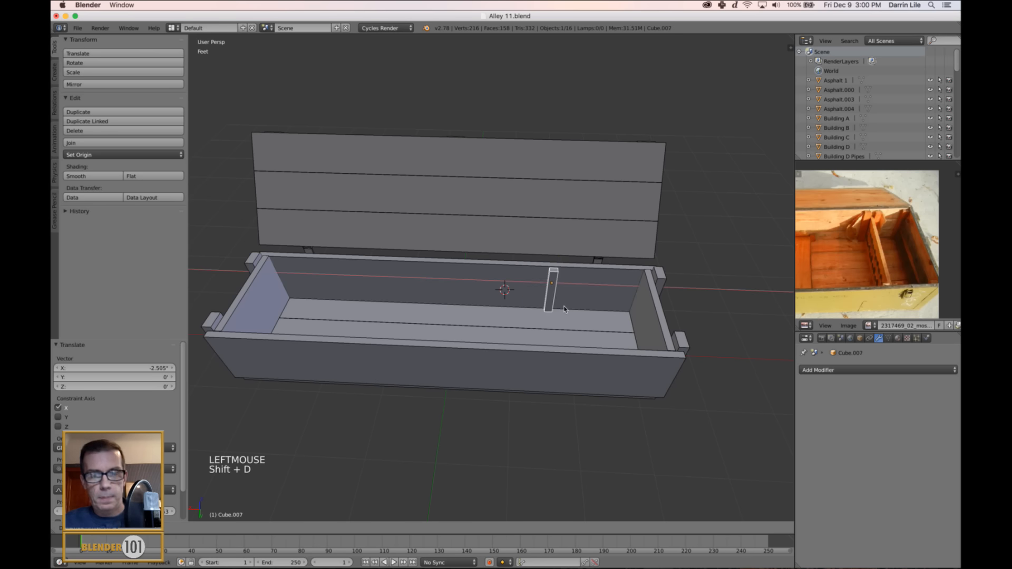
pyautogui.click(583, 312)
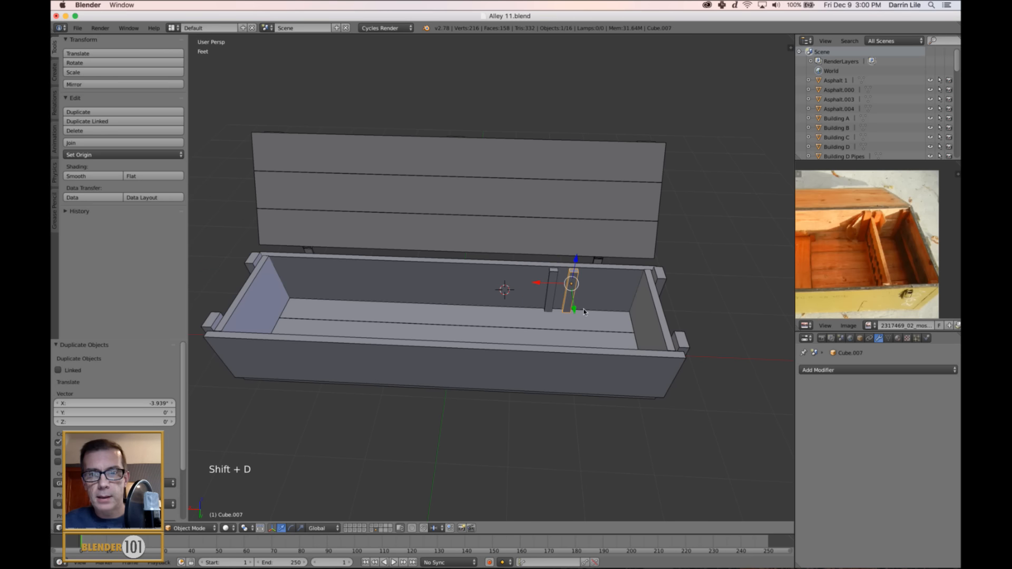
pyautogui.keyDown('shift'); pyautogui.rightClick(550, 285); pyautogui.keyUp('shift')
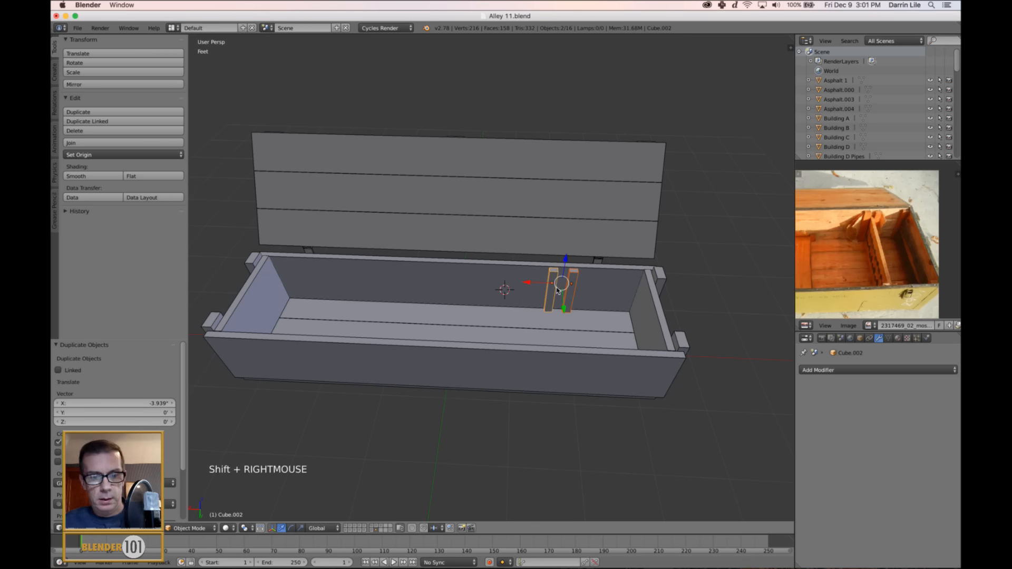
pyautogui.hotkey('shift', 'd')
pyautogui.click(429, 297)
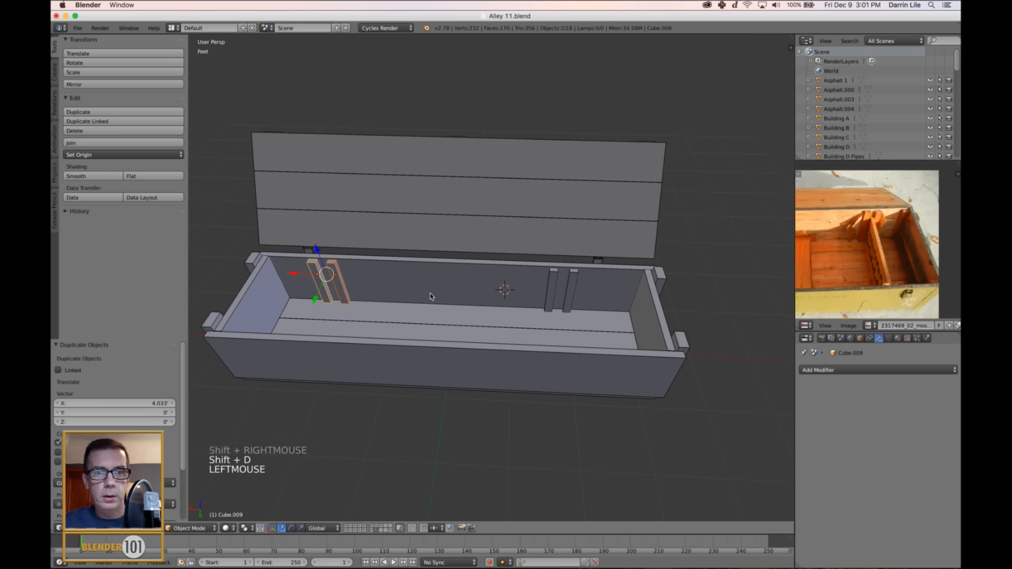
# Duplicate all four back-wall posts 1.513' along Y onto the inside of the front wall.
pyautogui.keyDown('shift'); pyautogui.rightClick(573, 289); pyautogui.keyUp('shift')
pyautogui.keyDown('shift'); pyautogui.rightClick(551, 290); pyautogui.keyUp('shift')
pyautogui.moveTo(551, 290); pyautogui.dragTo(529, 306, button='middle')
pyautogui.hotkey('shift', 'd')
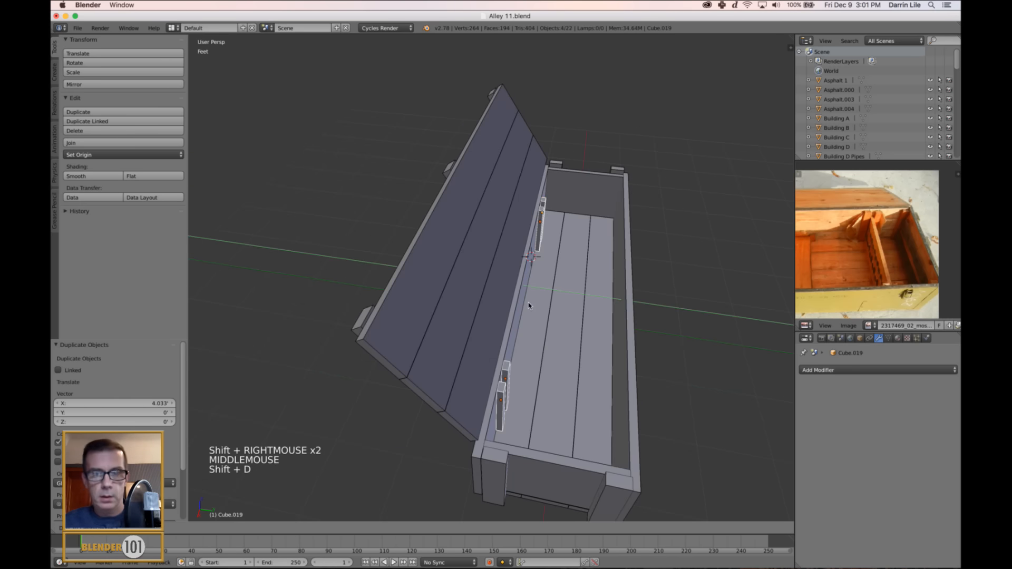
pyautogui.click(623, 307)
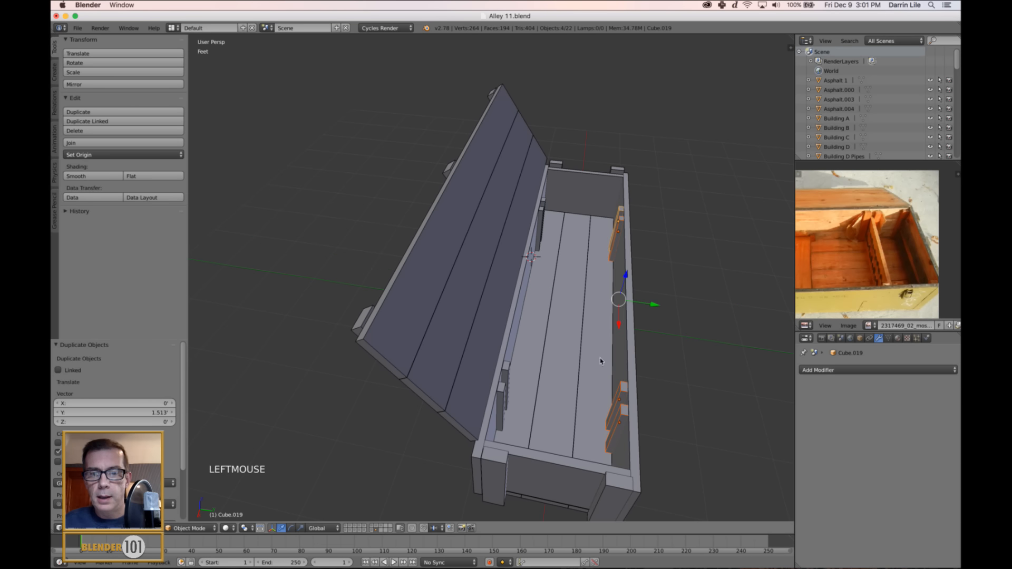
# Duplicate the crate's end board -11.259" along X as a divider and nudge the copy 278.069 thou along X between the nearby posts.
pyautogui.rightClick(549, 465)
pyautogui.hotkey('shift', 'd')
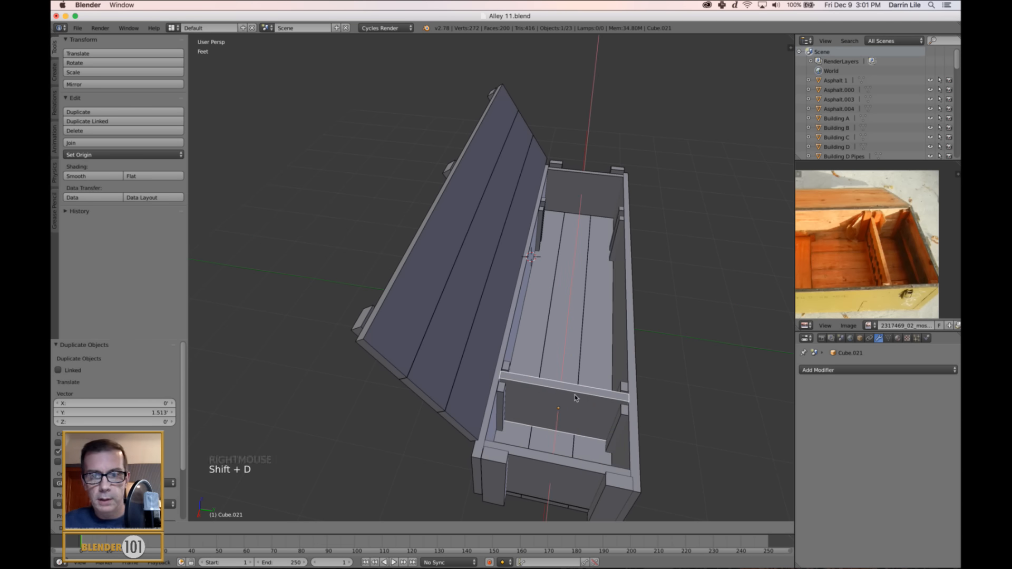
pyautogui.click(575, 399)
pyautogui.moveTo(575, 399); pyautogui.dragTo(498, 315, button='middle')
pyautogui.scroll(2, 504, 375)
pyautogui.scroll(-2, 543, 375)
pyautogui.scroll(2, 543, 375)
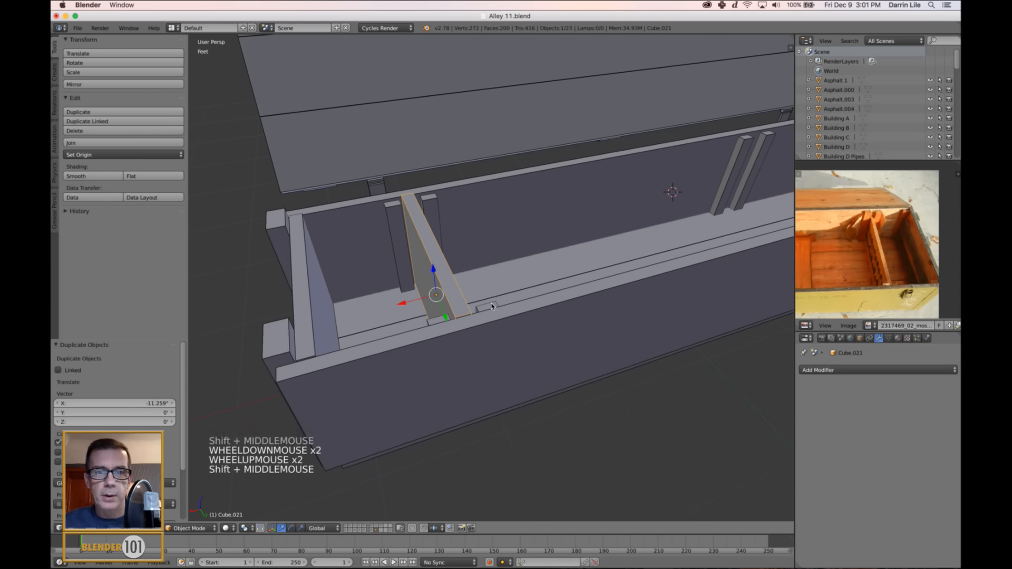
pyautogui.moveTo(405, 302); pyautogui.dragTo(402, 299)
# Move the front and back posts on the divider's inner side 803.232 thou along X, up against the divider.
pyautogui.rightClick(442, 225)
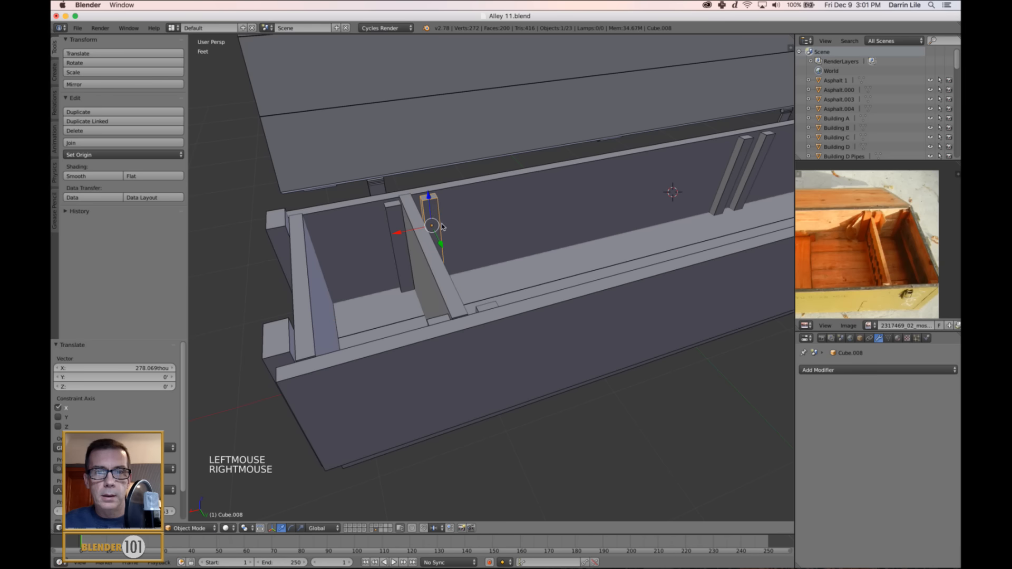
pyautogui.keyDown('shift'); pyautogui.rightClick(491, 308); pyautogui.keyUp('shift')
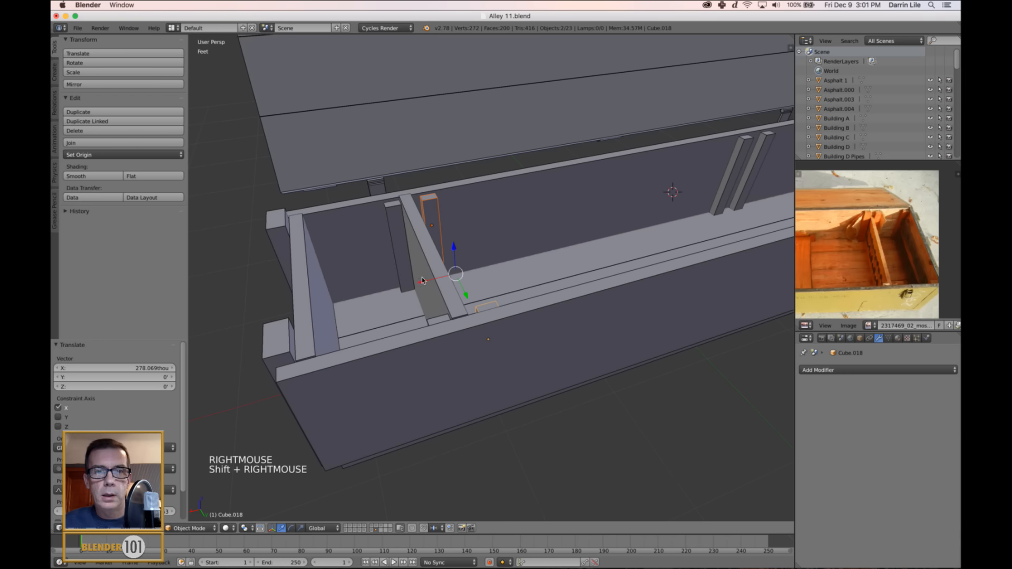
pyautogui.moveTo(422, 281); pyautogui.dragTo(494, 285)
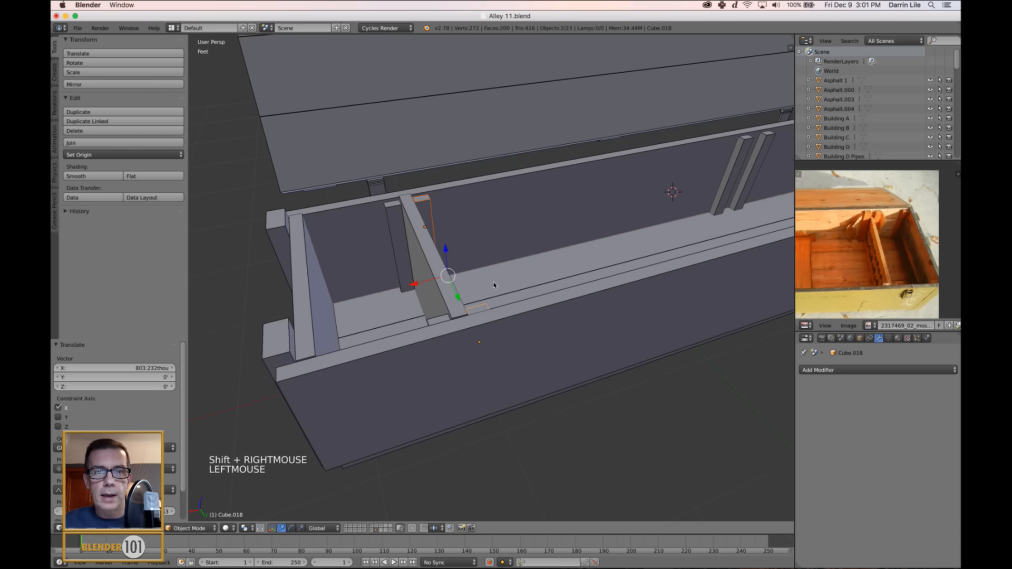
# Lower the divider board's top face below the tops of its posts, following the reference photo.
pyautogui.rightClick(452, 294)
pyautogui.scroll(3, 867, 243)
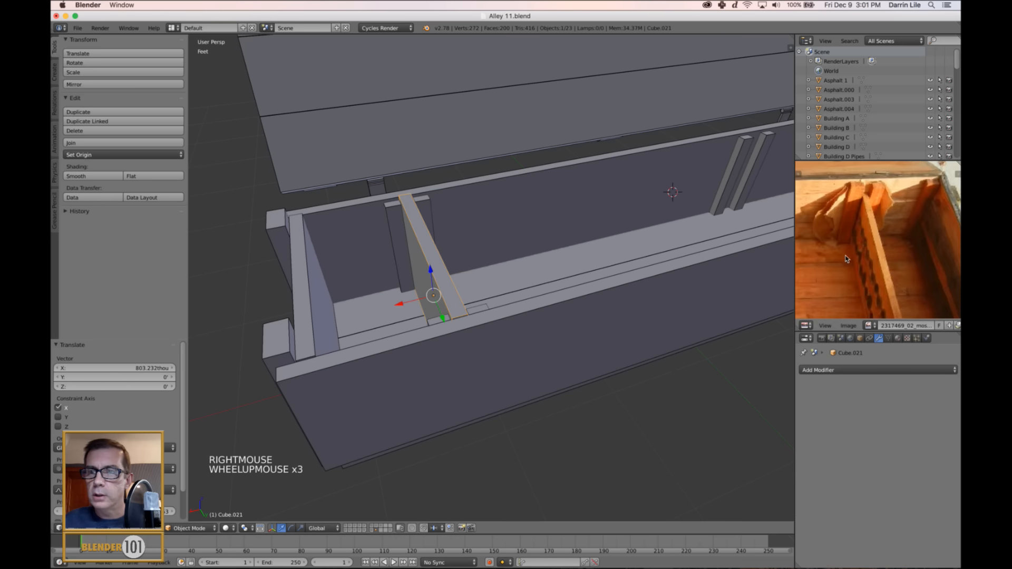
pyautogui.press('Tab')
pyautogui.rightClick(431, 256)
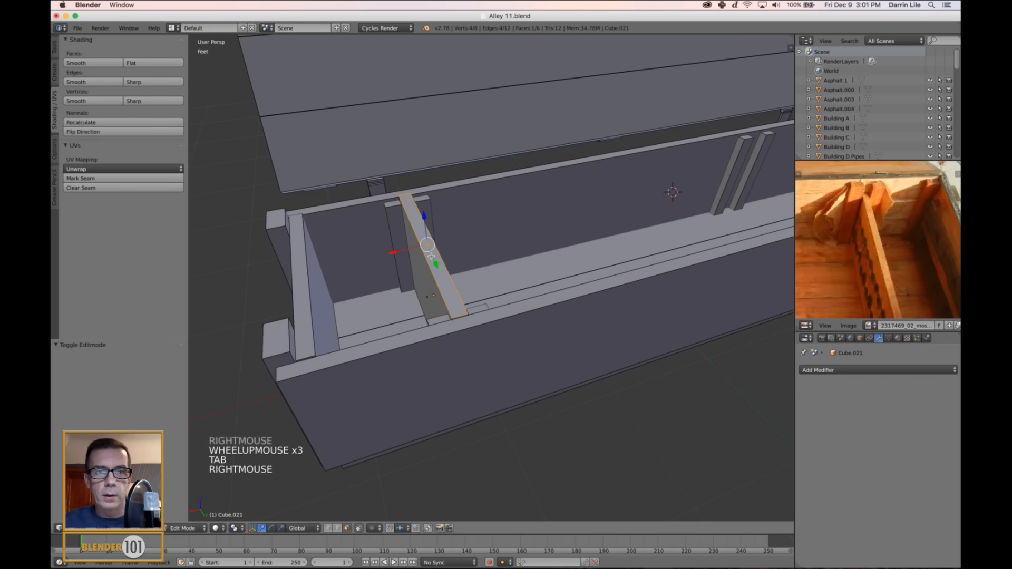
pyautogui.moveTo(423, 216); pyautogui.dragTo(422, 242)
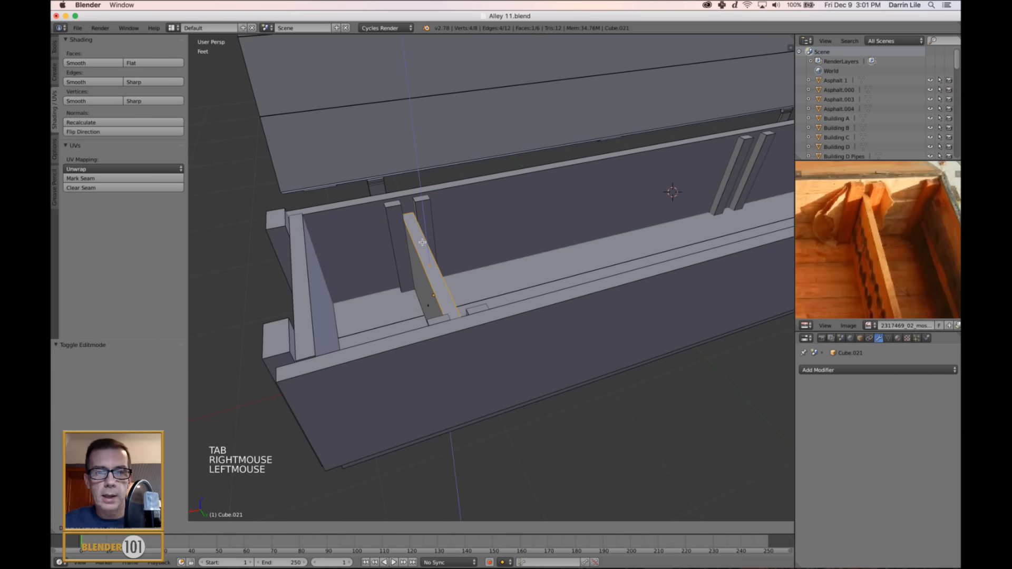
pyautogui.press('Tab')
pyautogui.scroll(-1, 422, 243)
pyautogui.moveTo(422, 245); pyautogui.dragTo(547, 324, button='middle')
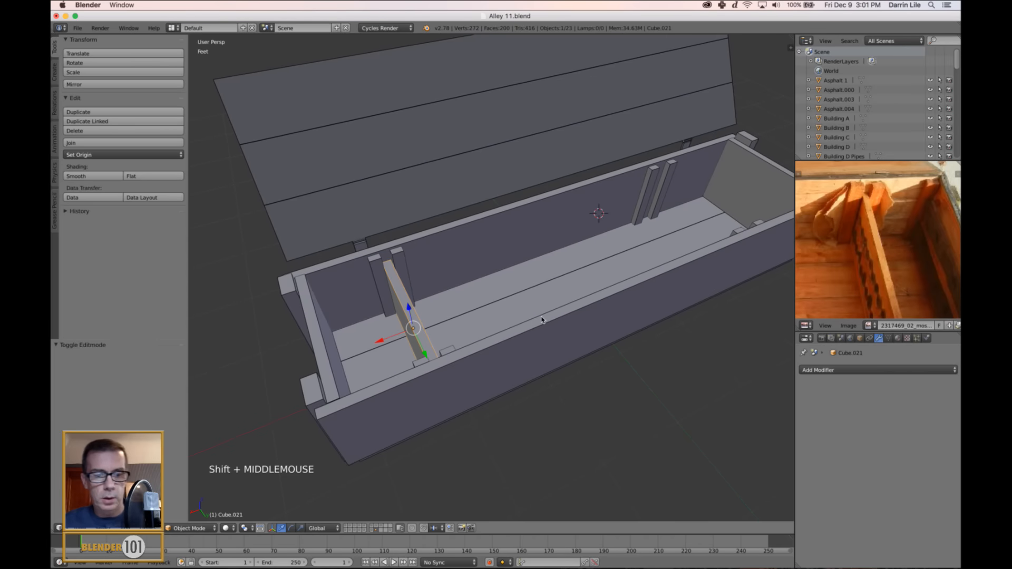
# Duplicate the divider board -4.105' along X, placing the copy between the posts near the crate's other end.
pyautogui.hotkey('shift', 'd')
pyautogui.press('x')
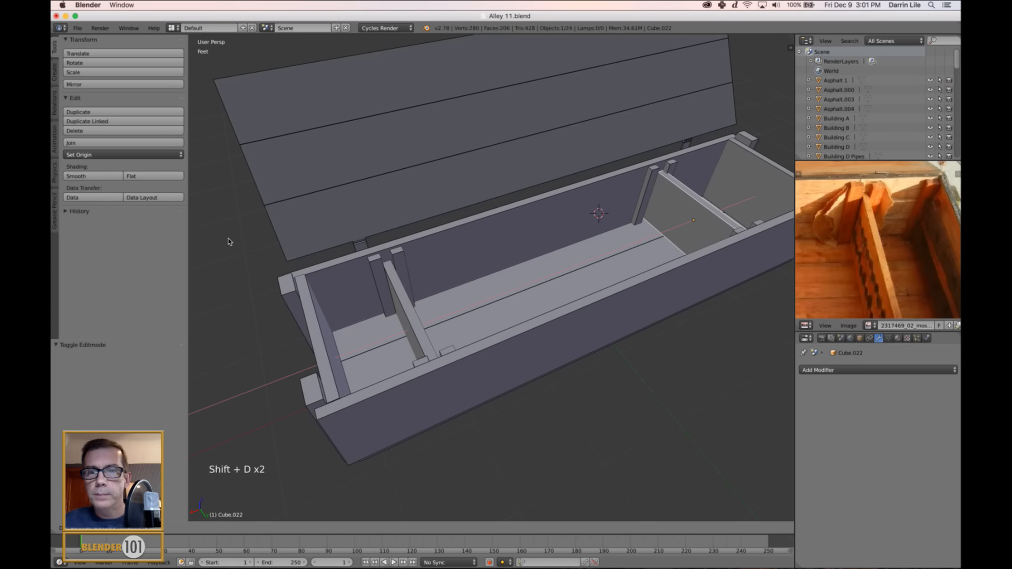
pyautogui.click(229, 242)
pyautogui.scroll(-2, 52, 273)
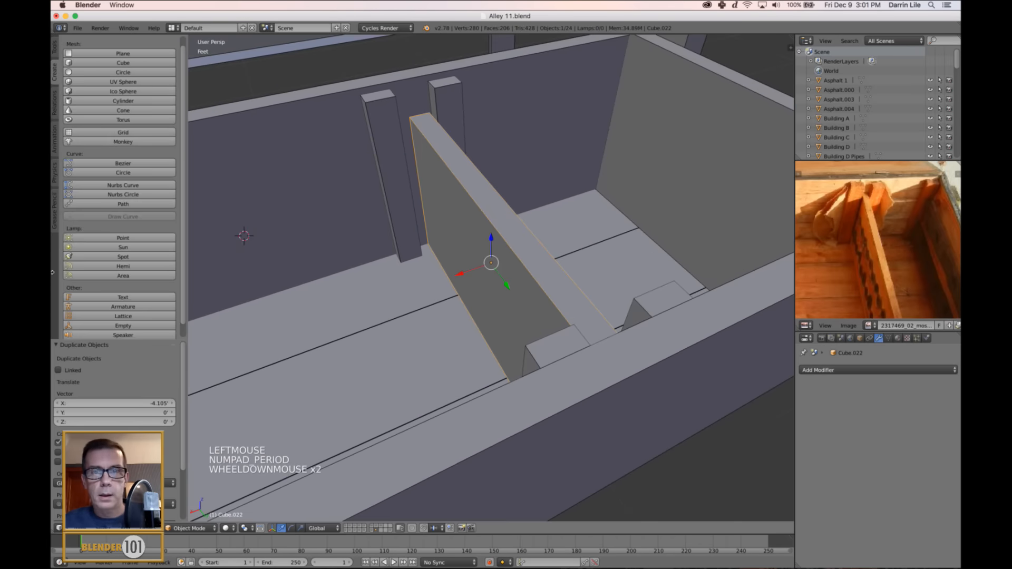
# Move the front and back posts on the second divider's inner side along X, up against that divider.
pyautogui.moveTo(416, 276); pyautogui.dragTo(389, 285, button='middle')
pyautogui.rightClick(354, 338)
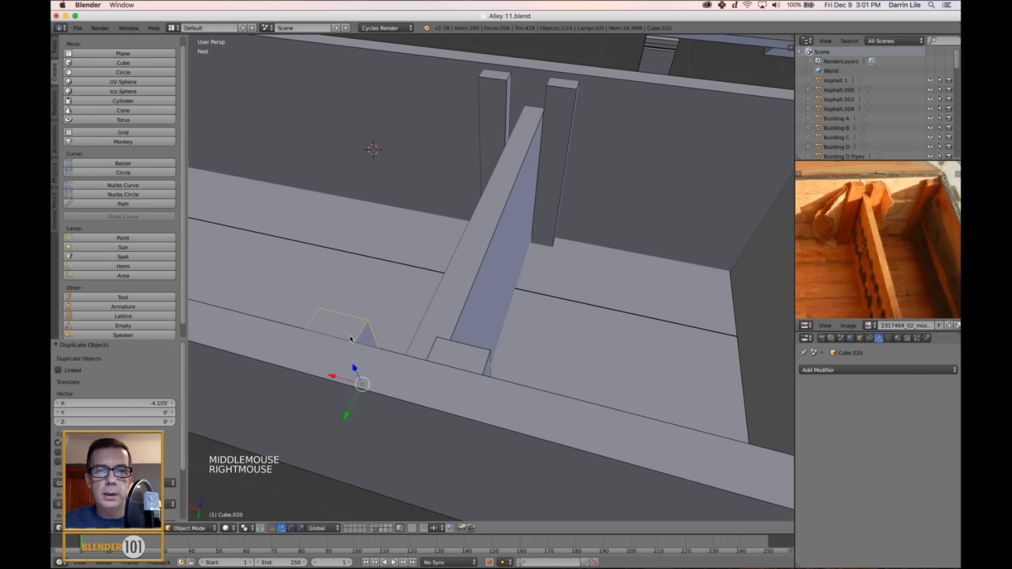
pyautogui.keyDown('shift'); pyautogui.rightClick(481, 127); pyautogui.keyUp('shift')
pyautogui.moveTo(419, 219); pyautogui.dragTo(425, 227)
pyautogui.scroll(-3, 425, 226)
pyautogui.moveTo(444, 249); pyautogui.dragTo(517, 266, button='middle')
pyautogui.scroll(-1, 457, 249)
pyautogui.press('a')
pyautogui.scroll(-2, 456, 249)
pyautogui.scroll(-1, 510, 237)
pyautogui.scroll(-2, 517, 266)
pyautogui.scroll(-3, 952, 199)
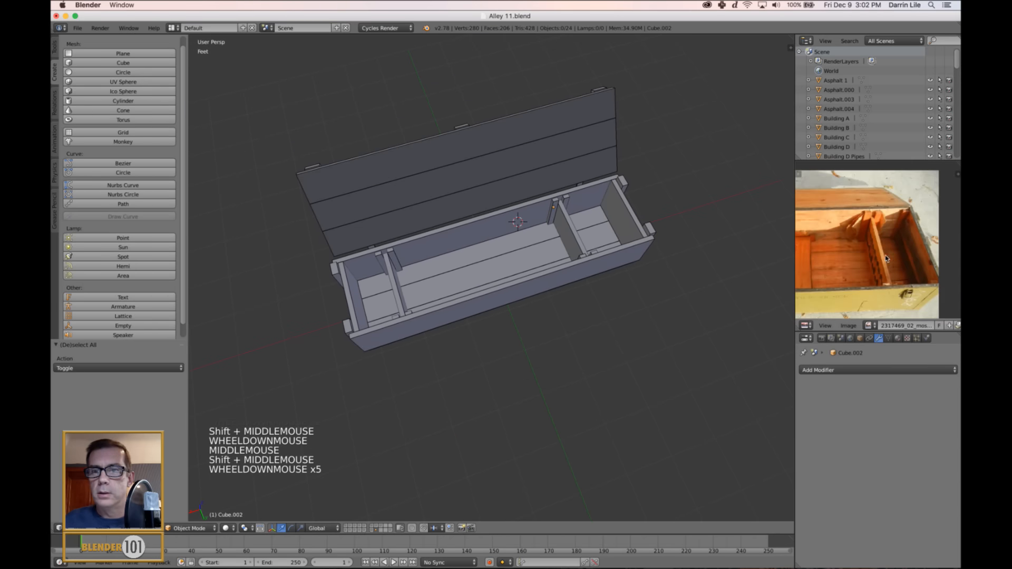
# Move the first divider together with its four posts along X toward the crate's middle, following the divider spacing in the reference photo.
pyautogui.moveTo(839, 295)
pyautogui.mouseDown(button='middle')
pyautogui.moveTo(893, 276)
pyautogui.moveTo(847, 278)
pyautogui.mouseUp(button='middle')
pyautogui.scroll(-2, 842, 276)
pyautogui.scroll(2, 870, 269)
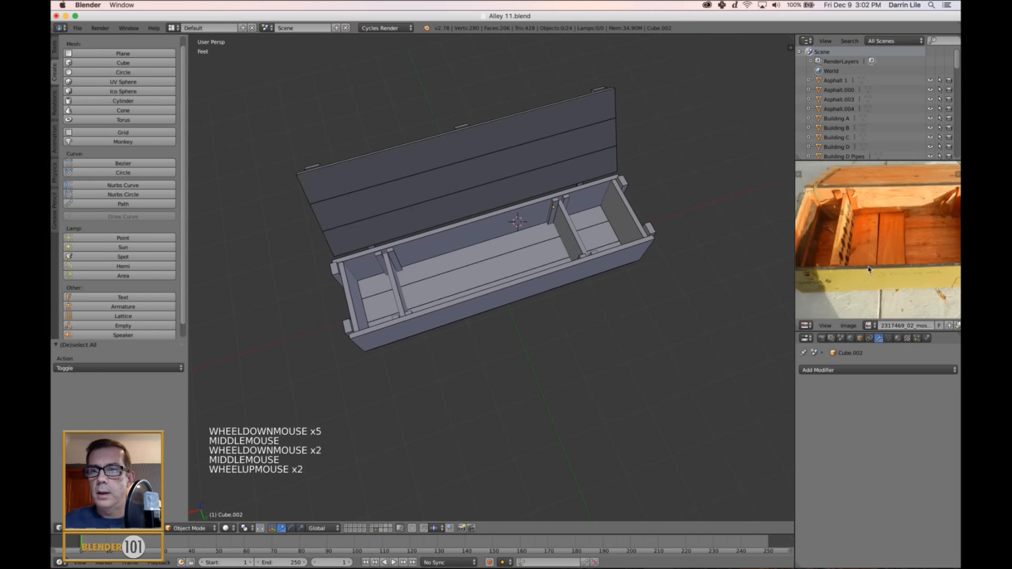
pyautogui.moveTo(900, 252); pyautogui.dragTo(870, 269, button='middle')
pyautogui.moveTo(512, 322); pyautogui.dragTo(514, 329, button='middle')
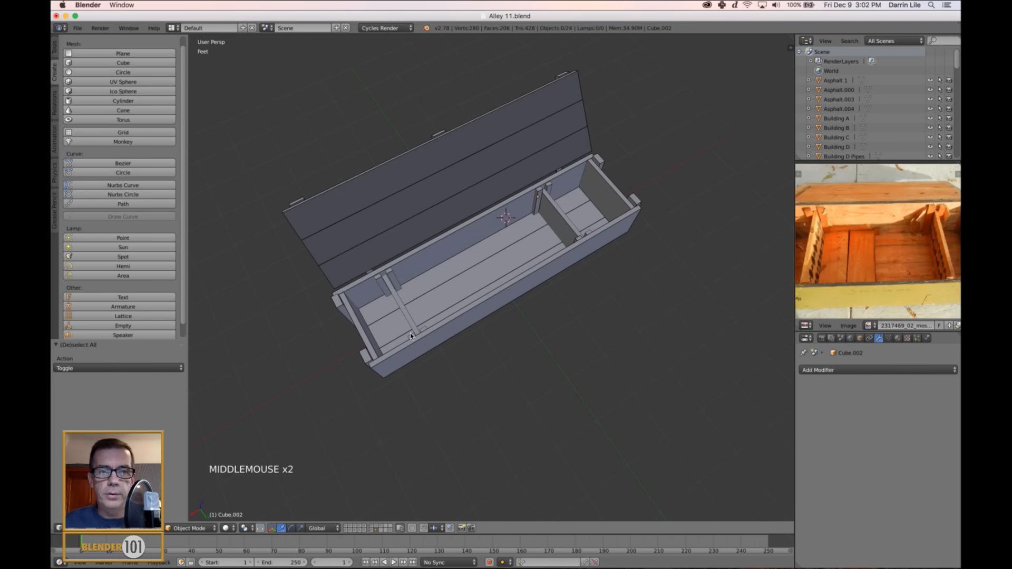
pyautogui.rightClick(421, 334)
pyautogui.keyDown('shift'); pyautogui.rightClick(410, 324); pyautogui.keyUp('shift')
pyautogui.scroll(3, 424, 333)
pyautogui.keyDown('shift'); pyautogui.moveTo(448, 312); pyautogui.dragTo(460, 315, button='middle'); pyautogui.keyUp('shift')
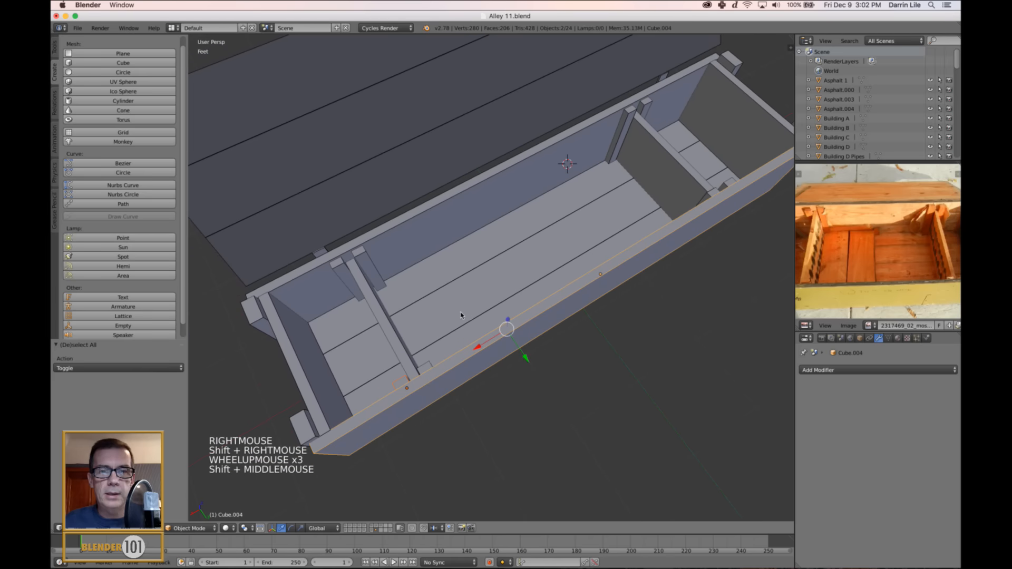
pyautogui.rightClick(420, 368)
pyautogui.keyDown('shift'); pyautogui.rightClick(412, 375); pyautogui.keyUp('shift')
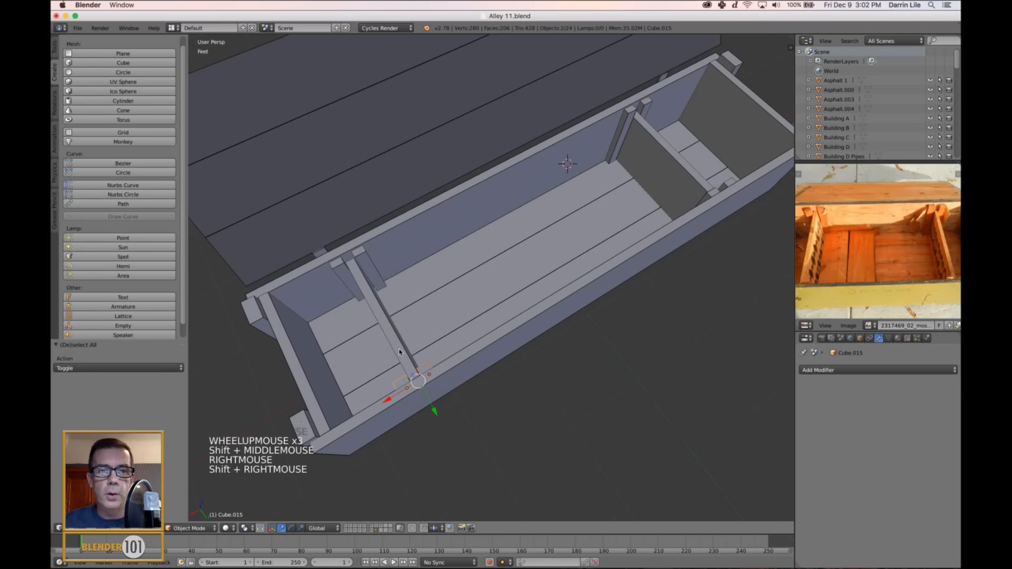
pyautogui.keyDown('shift'); pyautogui.rightClick(364, 256); pyautogui.keyUp('shift')
pyautogui.keyDown('shift'); pyautogui.rightClick(368, 262); pyautogui.keyUp('shift')
pyautogui.keyDown('shift'); pyautogui.rightClick(348, 273); pyautogui.keyUp('shift')
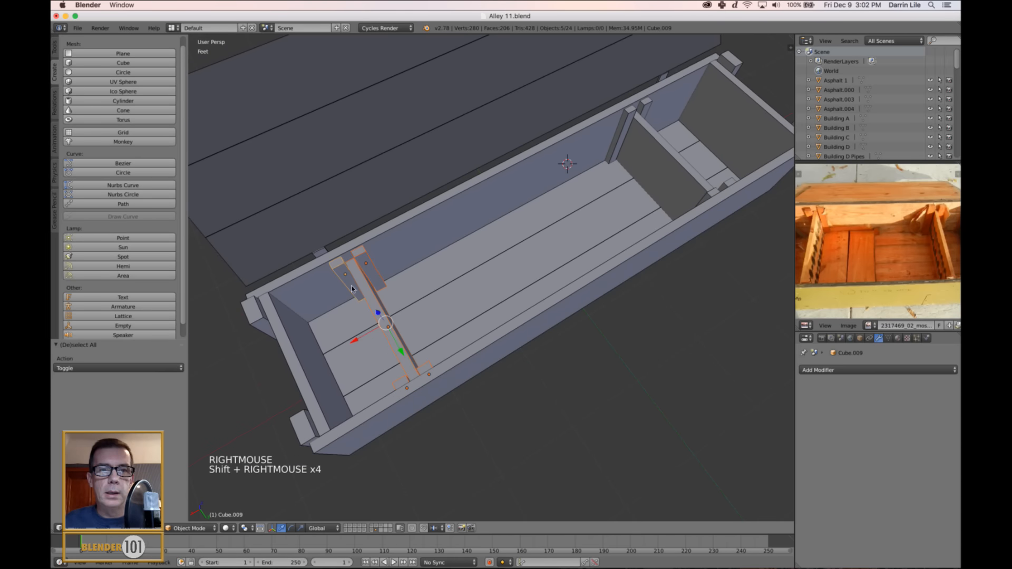
pyautogui.click(359, 341)
pyautogui.scroll(-3, 369, 338)
pyautogui.press('a')
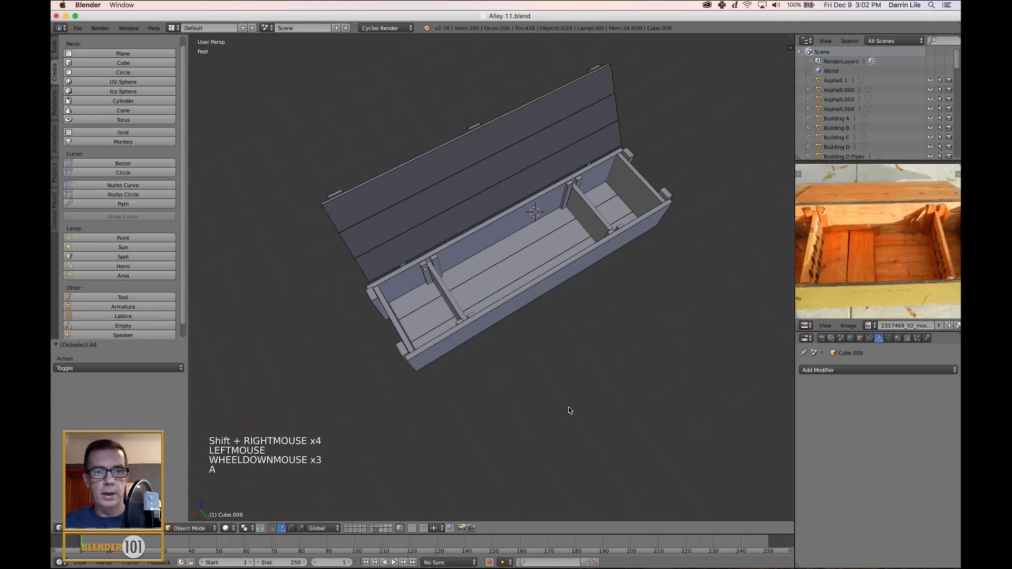
# Save the Alley 11 file and reset the 3D cursor to the scene origin.
pyautogui.moveTo(570, 410)
pyautogui.mouseDown(button='middle')
pyautogui.moveTo(602, 405)
pyautogui.moveTo(590, 392)
pyautogui.moveTo(617, 387)
pyautogui.moveTo(584, 400)
pyautogui.moveTo(569, 394)
pyautogui.mouseUp(button='middle')
pyautogui.press('super')
pyautogui.press('s')
pyautogui.press('s')
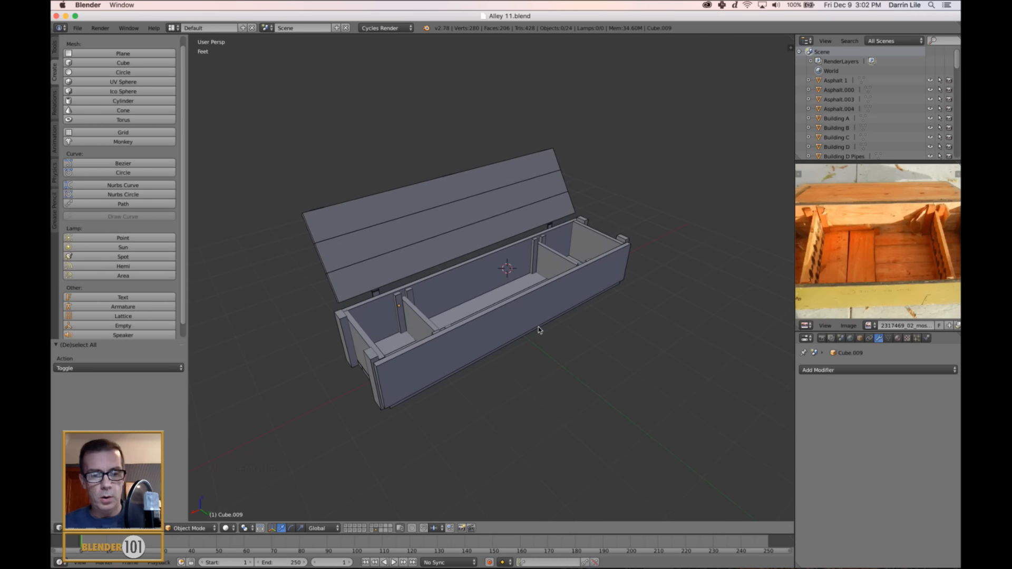
pyautogui.hotkey('shift', 'c')
pyautogui.keyDown('shift'); pyautogui.moveTo(539, 330); pyautogui.dragTo(552, 356, button='middle'); pyautogui.keyUp('shift')
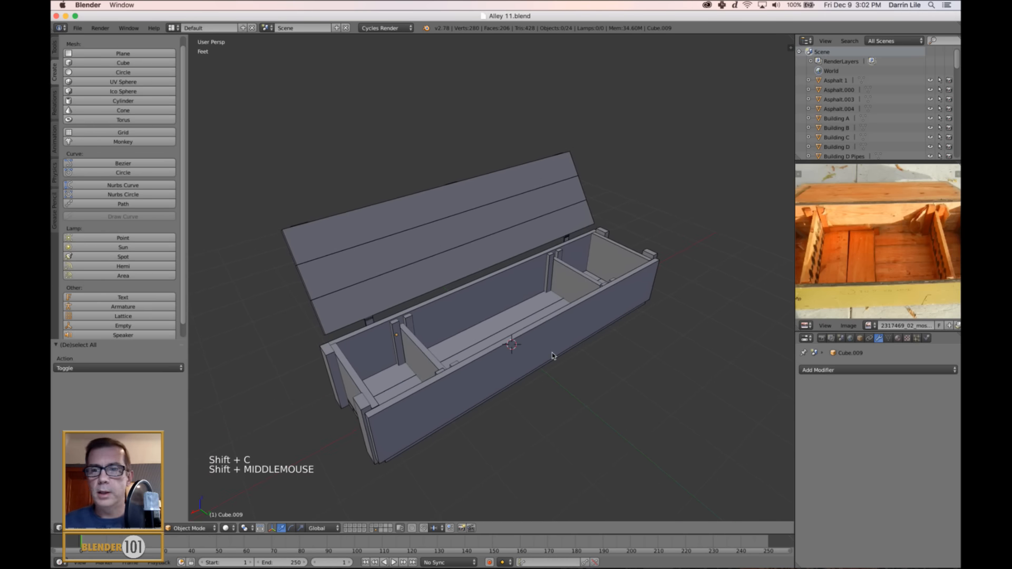
pyautogui.scroll(-2, 915, 265)
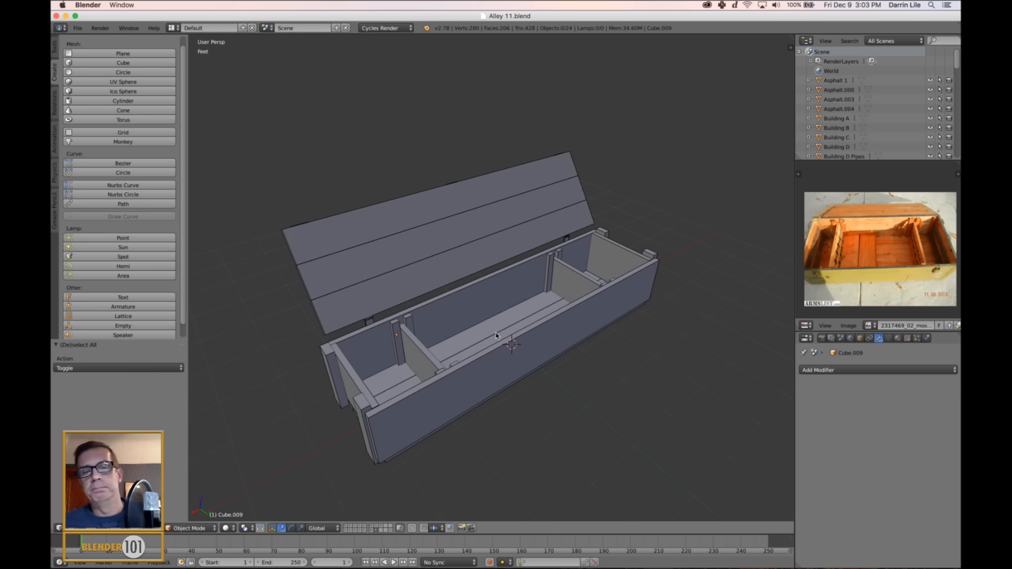
pyautogui.press('s')
pyautogui.press('s')
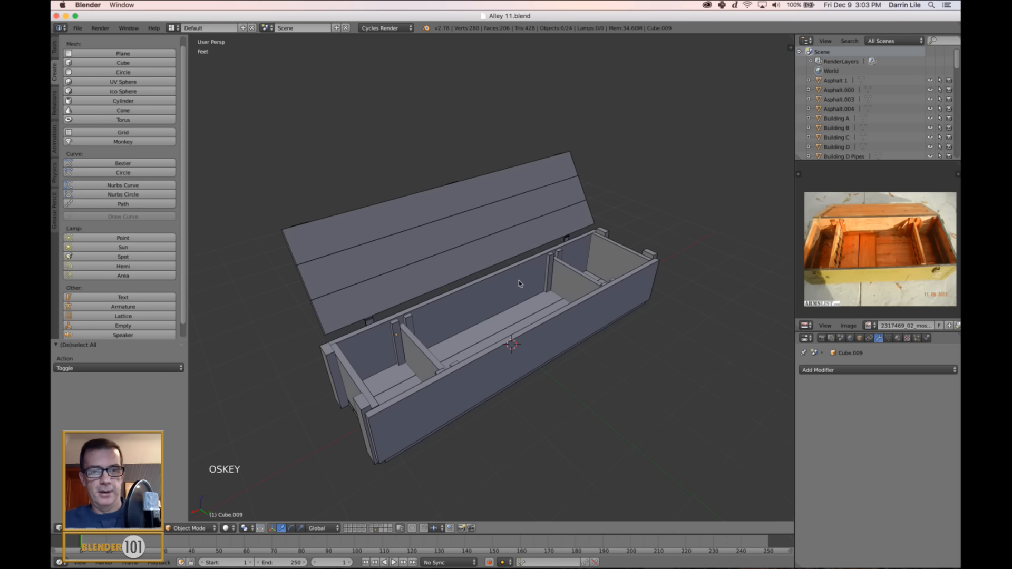
pyautogui.keyDown('shift'); pyautogui.moveTo(532, 340); pyautogui.dragTo(530, 320, button='middle'); pyautogui.keyUp('shift')
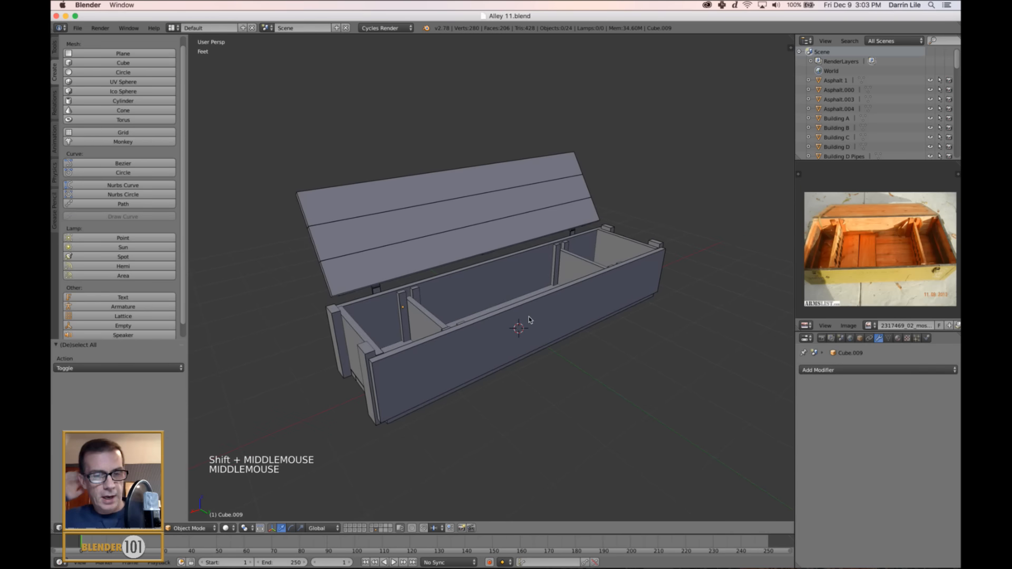
# Hide the crate's planked lid so that only the parts of the crate body remain in view.
pyautogui.rightClick(453, 248)
pyautogui.moveTo(453, 247); pyautogui.dragTo(529, 254, button='middle')
pyautogui.moveTo(394, 291); pyautogui.dragTo(427, 340, button='middle')
pyautogui.scroll(2, 369, 305)
pyautogui.rightClick(455, 351)
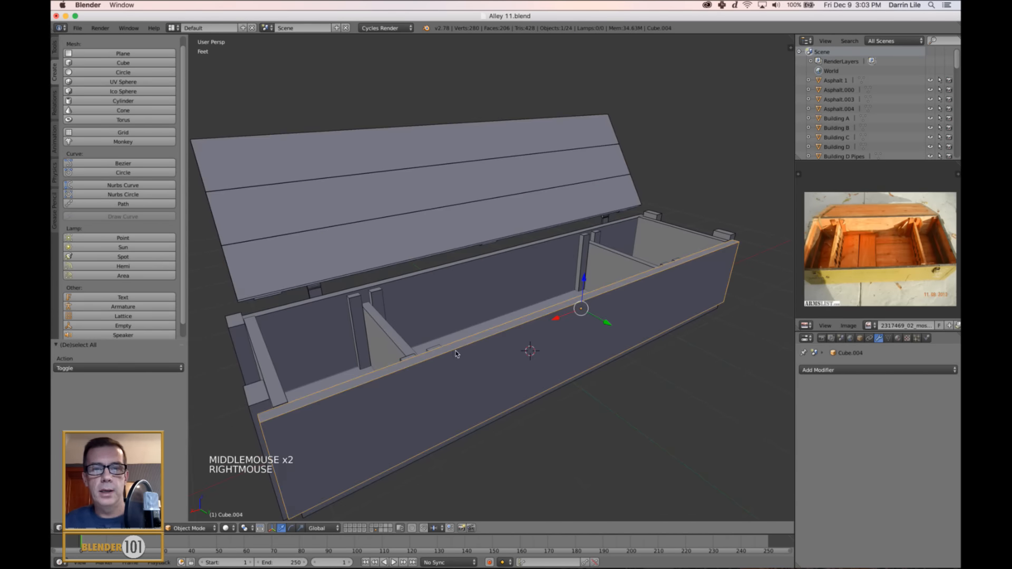
pyautogui.scroll(-2, 444, 375)
pyautogui.moveTo(444, 374); pyautogui.dragTo(448, 374, button='middle')
pyautogui.scroll(2, 451, 374)
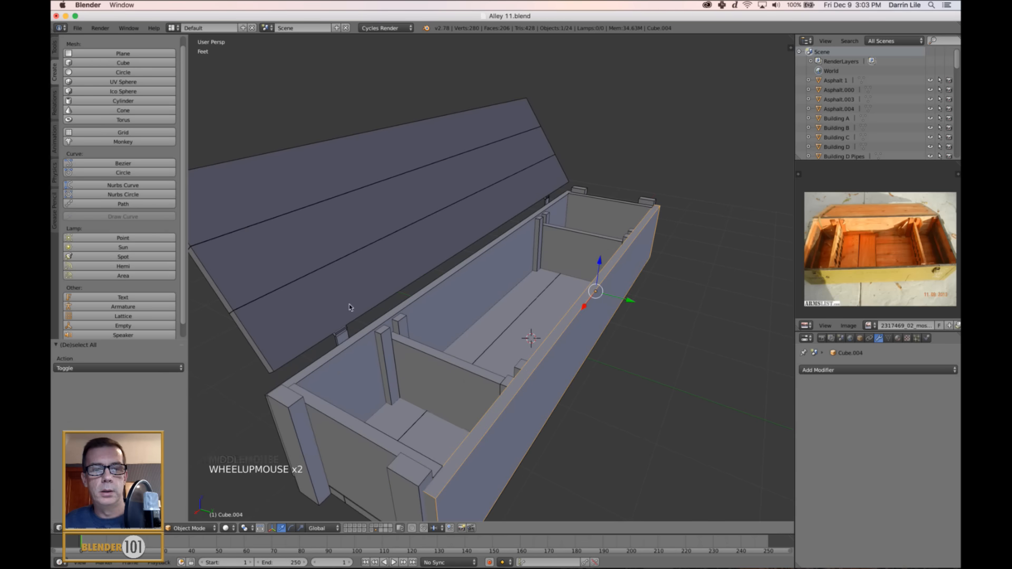
pyautogui.rightClick(330, 248)
pyautogui.scroll(-3, 404, 272)
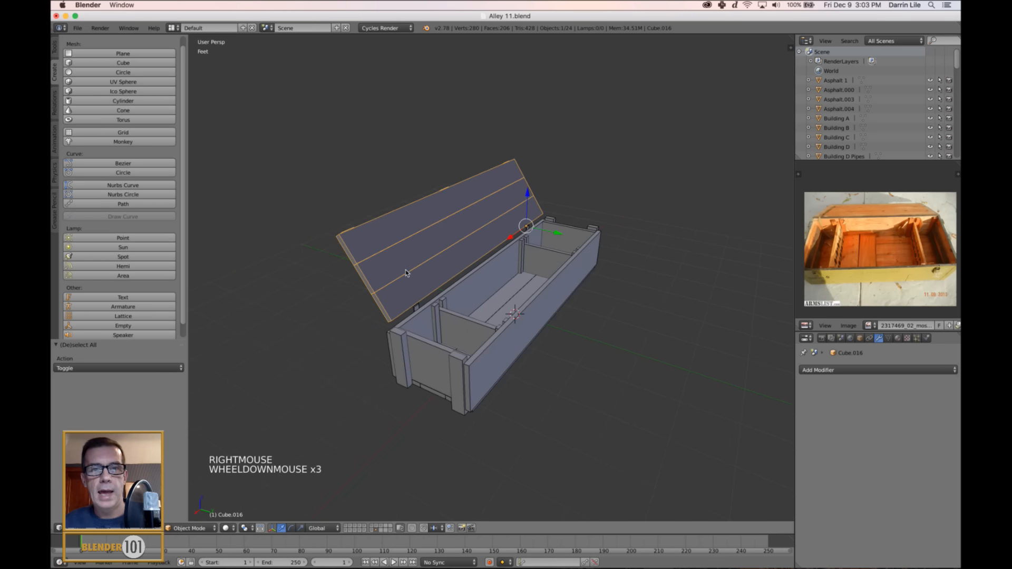
pyautogui.press('h')
pyautogui.press('h')
pyautogui.press('h')
pyautogui.press('h')
# Try to join all the visible crate body parts into one object.
pyautogui.scroll(3, 429, 276)
pyautogui.moveTo(429, 275); pyautogui.dragTo(433, 304, button='middle')
pyautogui.press('a')
pyautogui.scroll(-3, 512, 318)
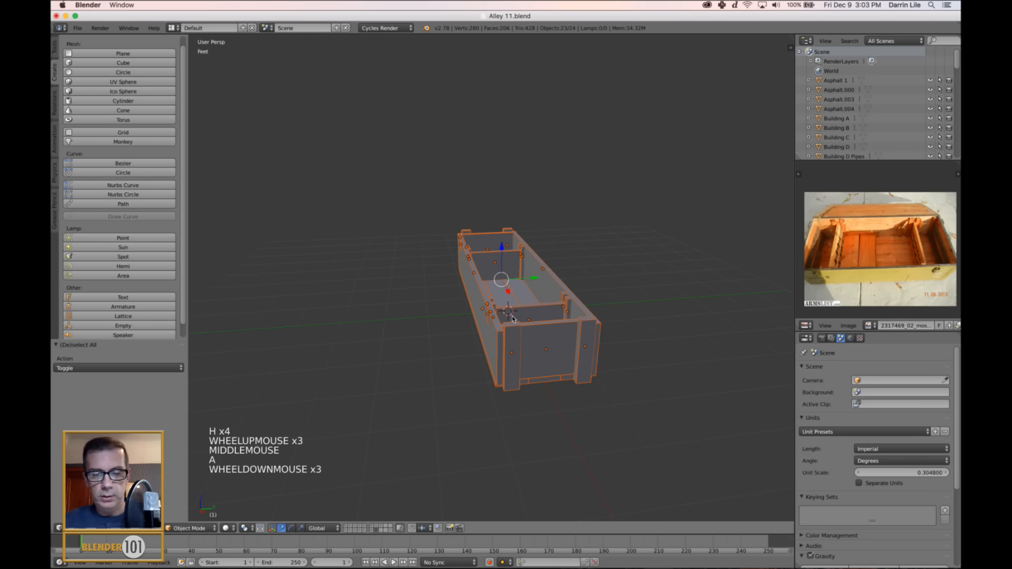
pyautogui.hotkey('ctrl', 'j')
pyautogui.scroll(2, 521, 321)
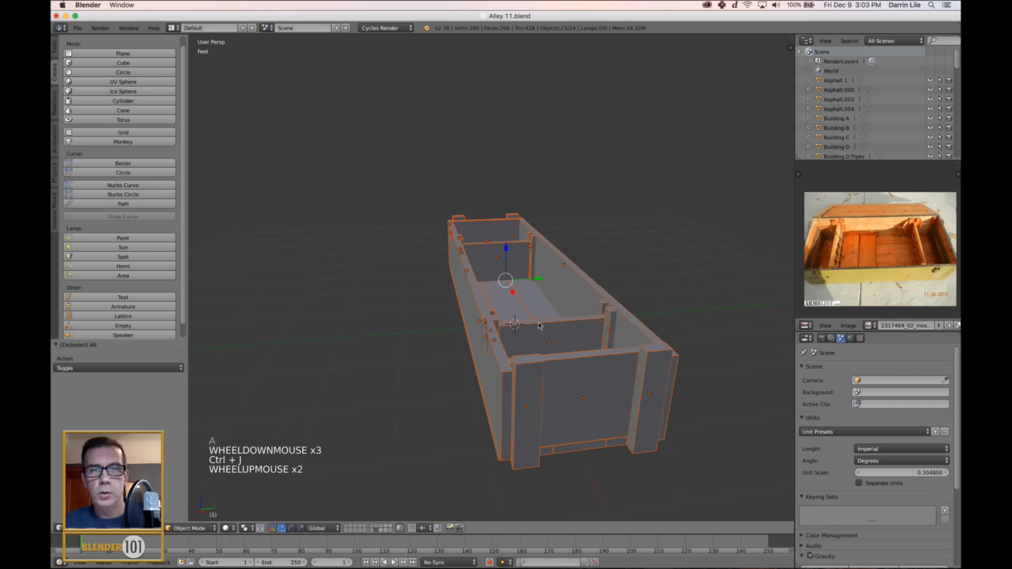
pyautogui.moveTo(538, 326); pyautogui.dragTo(531, 290, button='middle')
pyautogui.press('Tab')
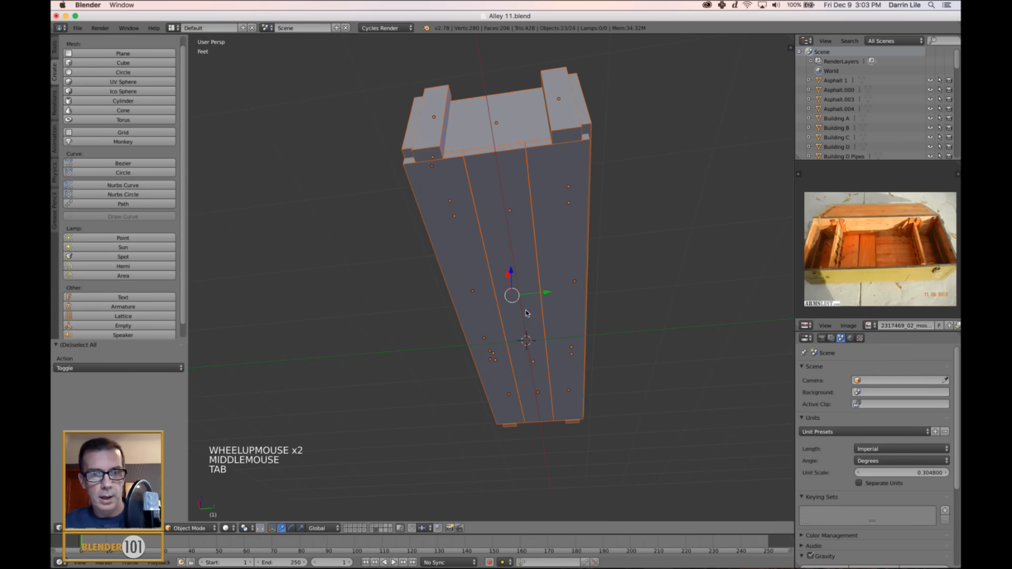
# Make the crate's floor boards the active object and join all the visible body parts into it.
pyautogui.rightClick(526, 313)
pyautogui.press('Tab')
pyautogui.press('Tab')
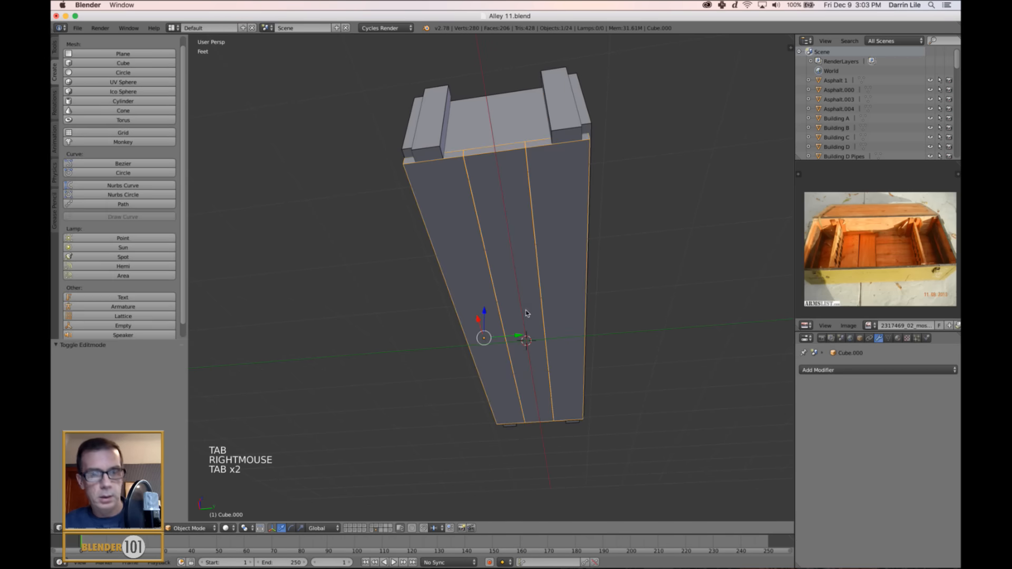
pyautogui.moveTo(526, 314); pyautogui.dragTo(589, 318, button='middle')
pyautogui.press('a')
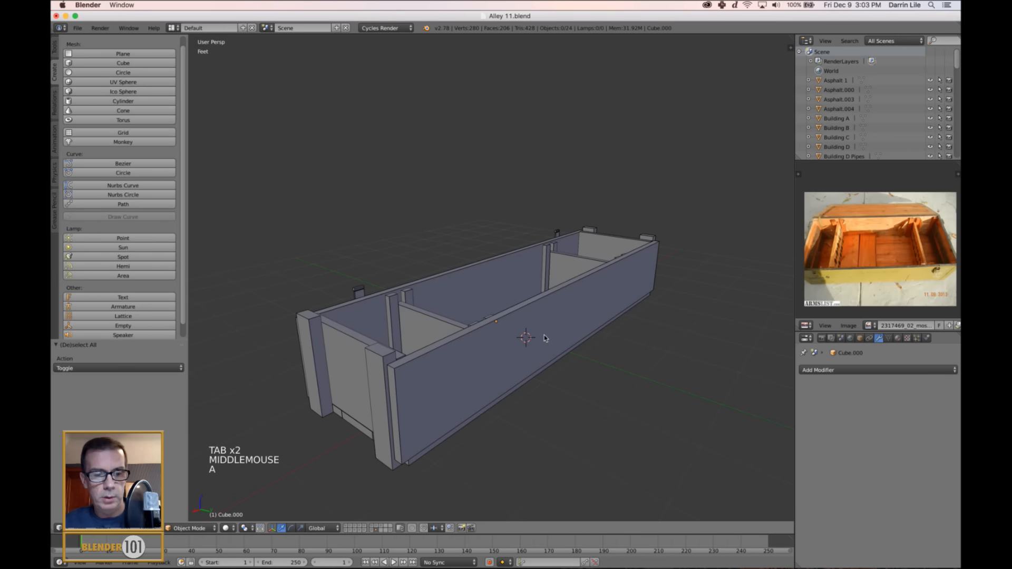
pyautogui.press('a')
pyautogui.hotkey('ctrl', 'j')
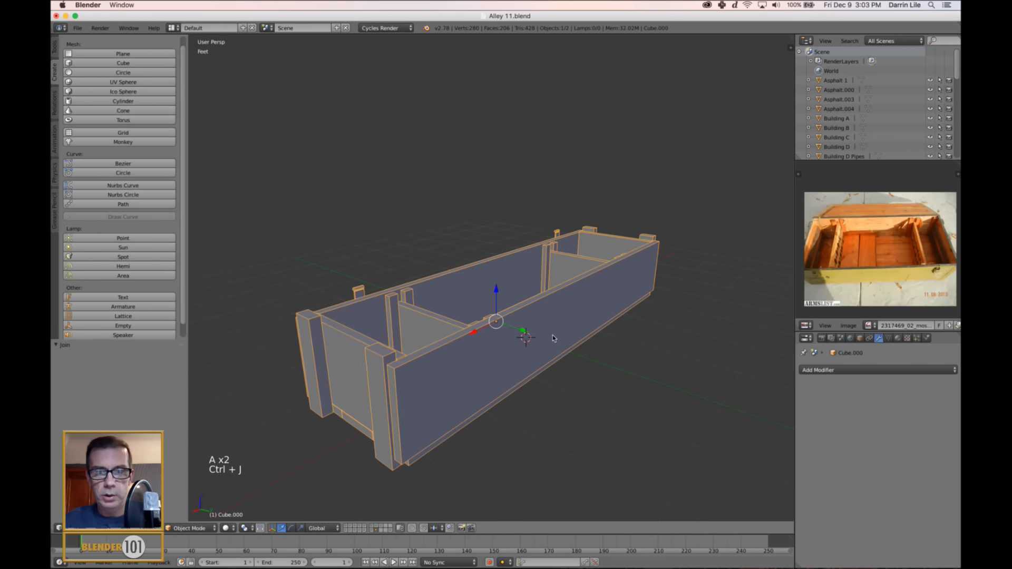
# Snap the 3D cursor to the underside face of the crate's middle floor plank.
pyautogui.moveTo(556, 358)
pyautogui.mouseDown(button='middle')
pyautogui.moveTo(560, 375)
pyautogui.moveTo(563, 342)
pyautogui.mouseUp(button='middle')
pyautogui.press('Tab')
pyautogui.rightClick(529, 315)
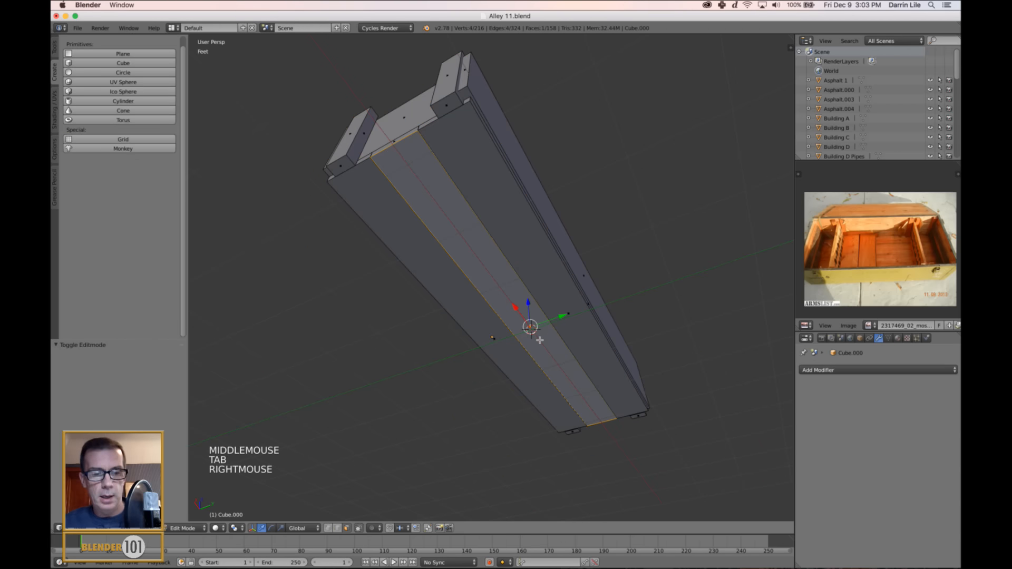
pyautogui.hotkey('shift', 's')
pyautogui.click(541, 336)
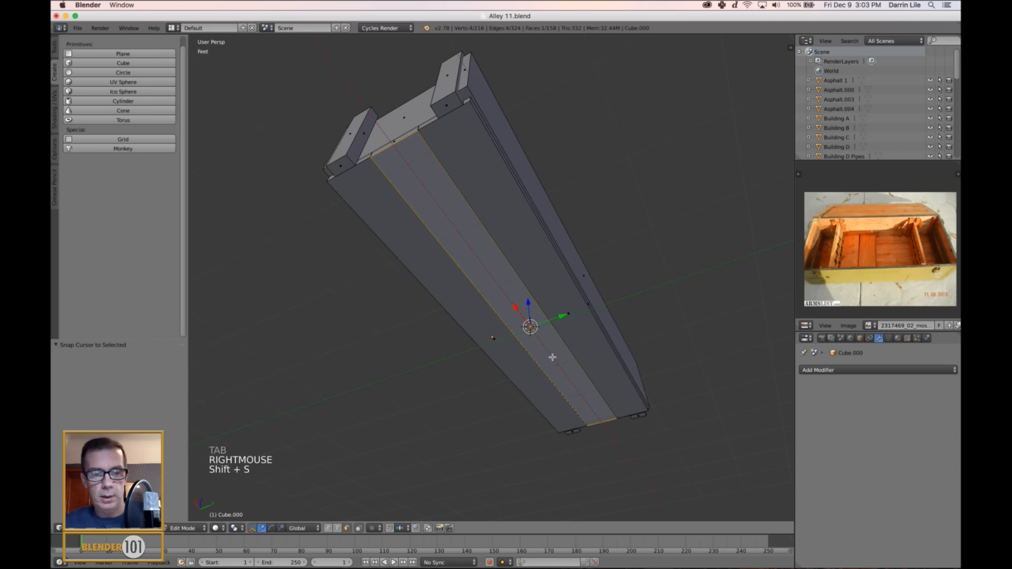
pyautogui.press('a')
pyautogui.press('Tab')
# Set the joined crate body's origin to the 3D cursor.
pyautogui.scroll(-3, 557, 317)
pyautogui.moveTo(557, 317); pyautogui.dragTo(562, 348, button='middle')
pyautogui.click(54, 47)
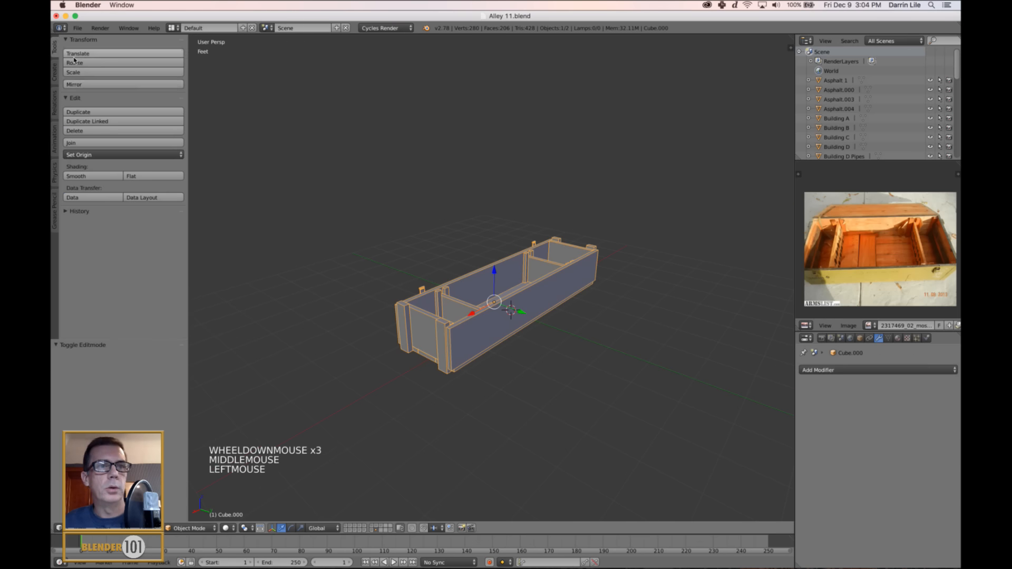
pyautogui.click(88, 155)
pyautogui.click(101, 177)
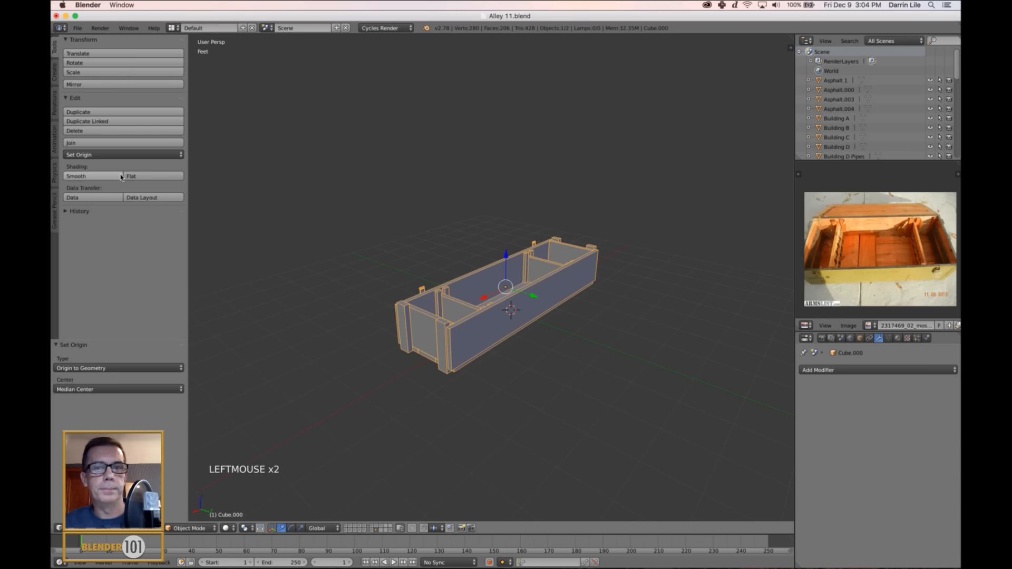
pyautogui.click(88, 155)
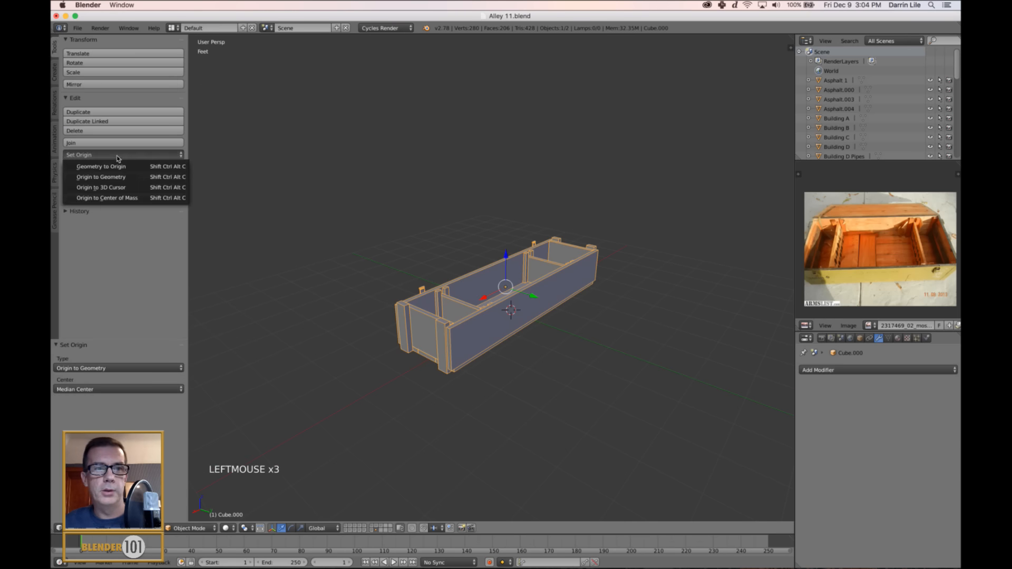
pyautogui.click(100, 187)
pyautogui.scroll(2, 536, 379)
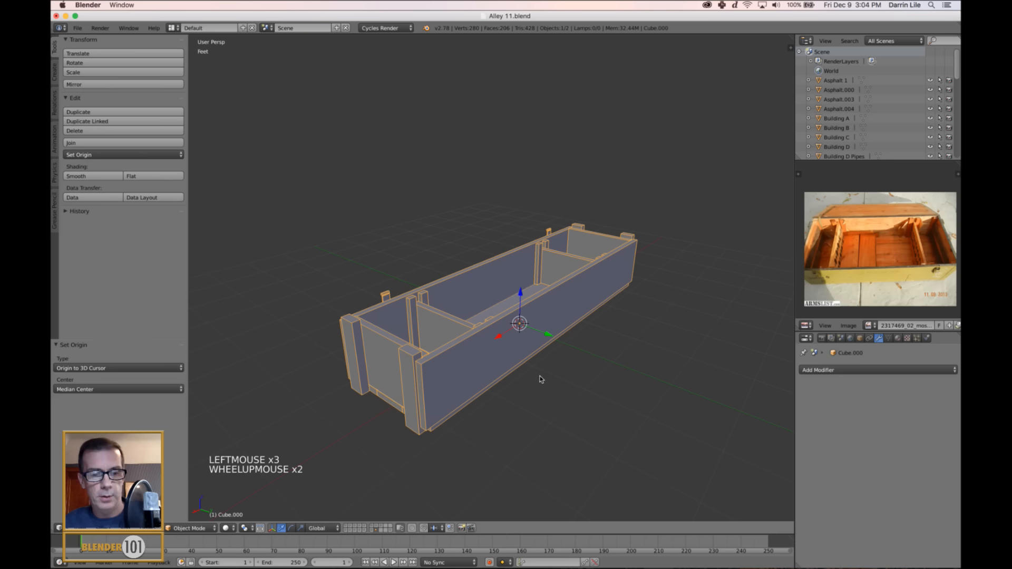
# Unhide the crate's lid and select it on its own.
pyautogui.press('a')
pyautogui.hotkey('alt', 'h')
pyautogui.scroll(-1, 571, 358)
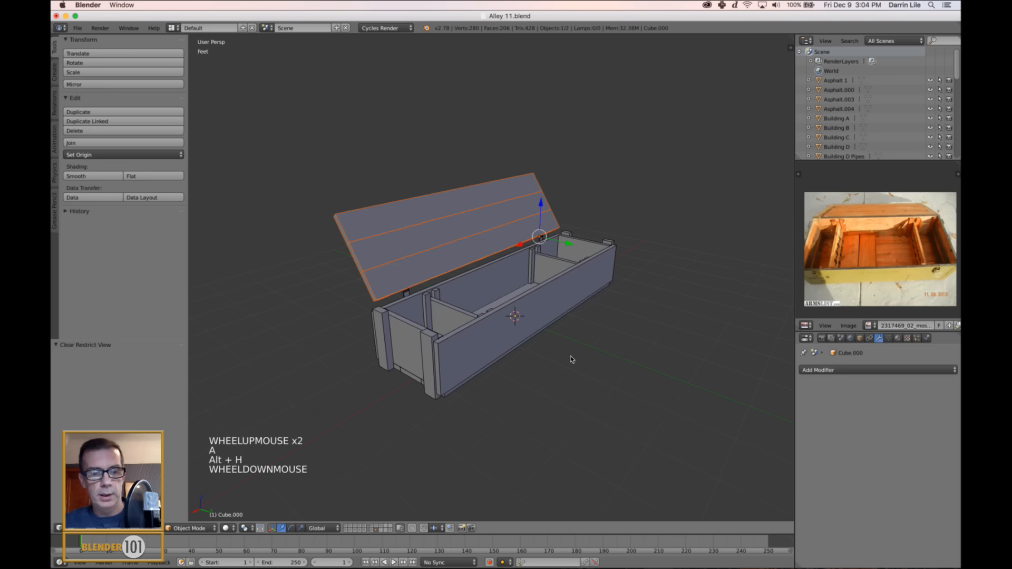
pyautogui.press('a')
pyautogui.moveTo(562, 359); pyautogui.dragTo(481, 289, button='middle')
pyautogui.rightClick(560, 340)
pyautogui.rightClick(455, 252)
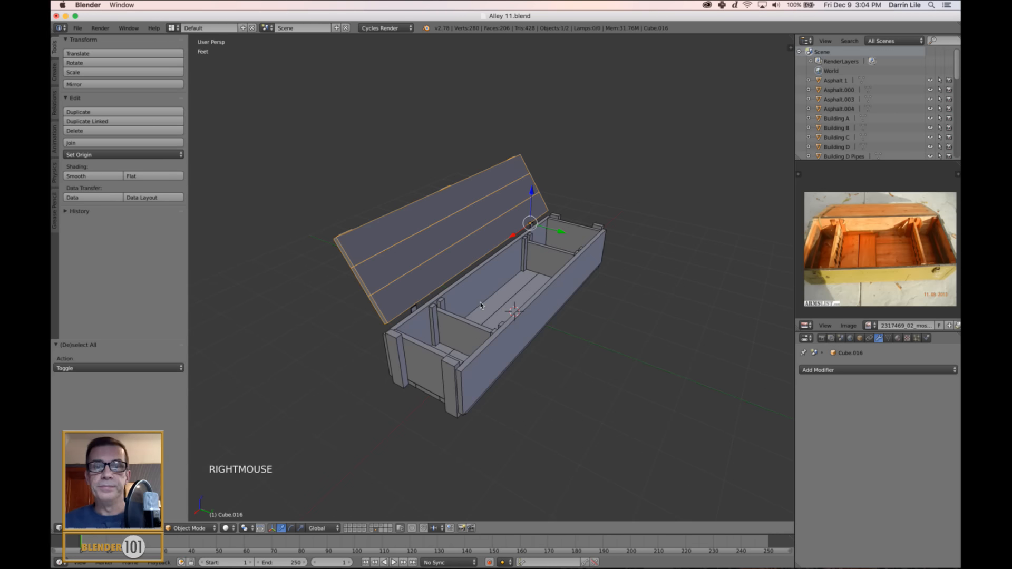
# Save the file with the finished crate body and its separate lid.
pyautogui.scroll(2, 504, 332)
pyautogui.moveTo(504, 332)
pyautogui.mouseDown(button='middle')
pyautogui.moveTo(475, 350)
pyautogui.moveTo(492, 333)
pyautogui.mouseUp(button='middle')
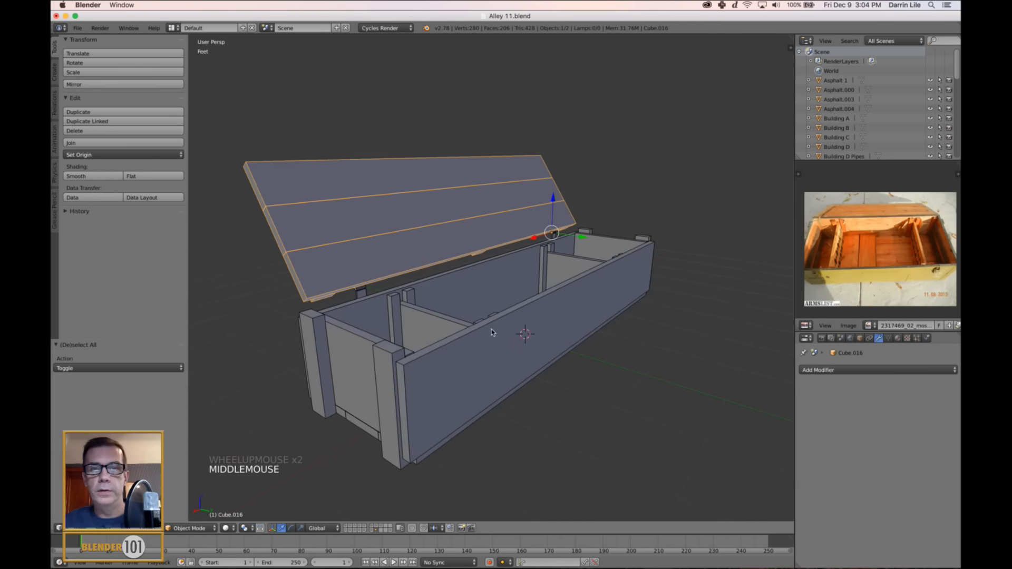
pyautogui.scroll(-3, 492, 333)
pyautogui.scroll(2, 491, 331)
pyautogui.press('s')
pyautogui.press('s')
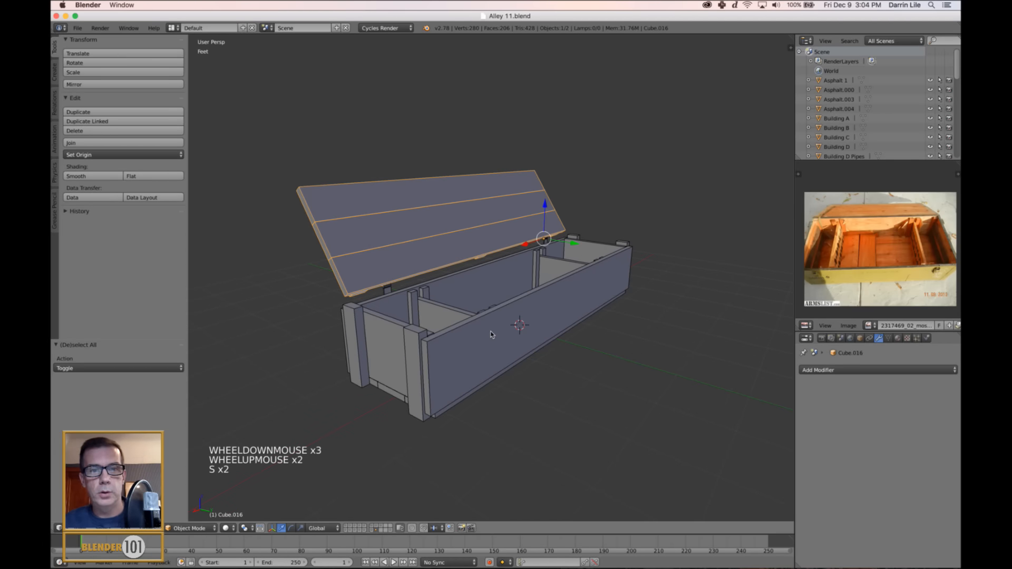
pyautogui.keyDown('shift'); pyautogui.moveTo(493, 336); pyautogui.dragTo(510, 342, button='middle'); pyautogui.keyUp('shift')
pyautogui.moveTo(445, 346); pyautogui.dragTo(491, 337, button='middle')
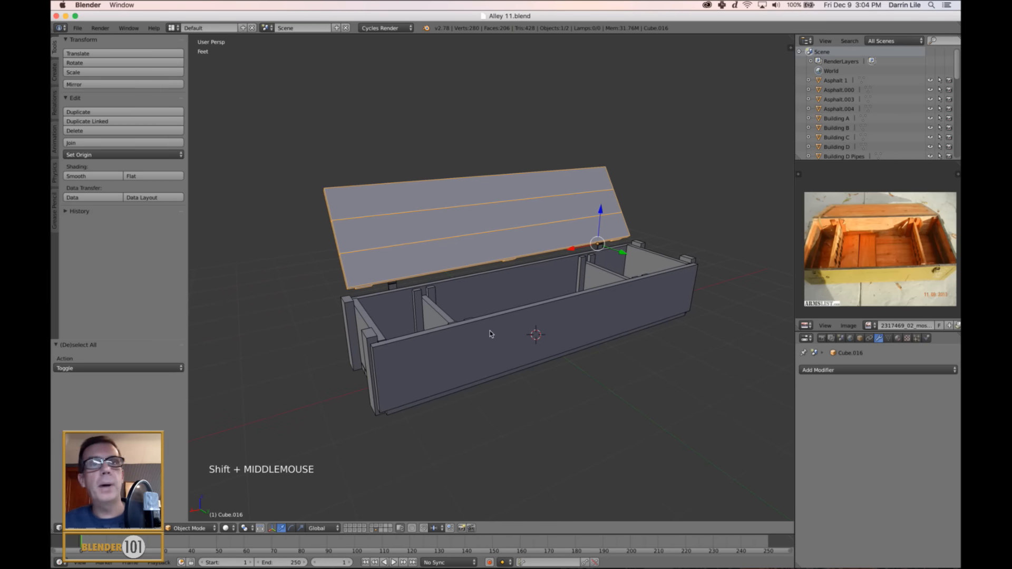
# Switch to the UV Editing screen layout, frame the crate in the 3D view and clear the object selection.
pyautogui.click(172, 27)
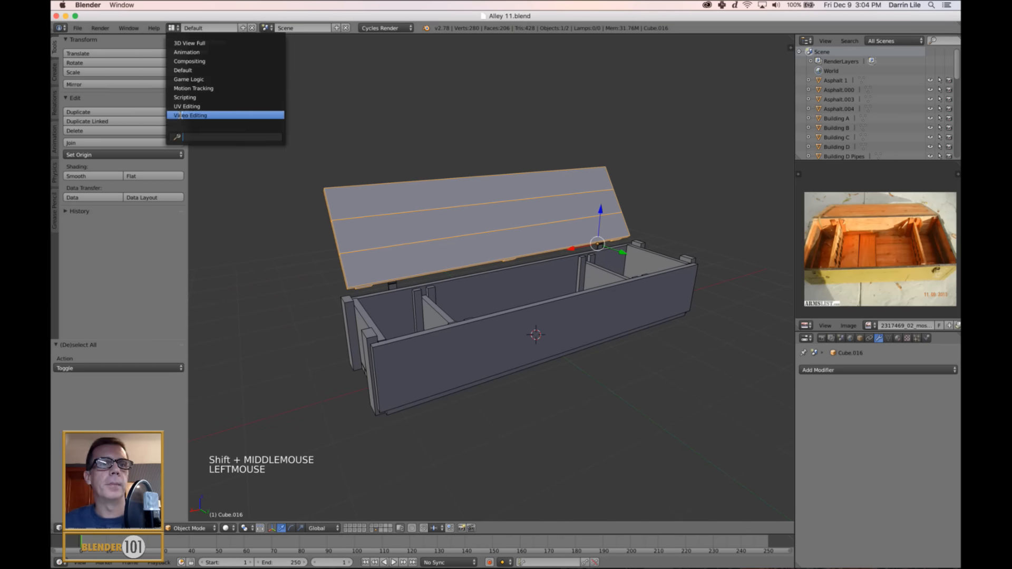
pyautogui.click(183, 106)
pyautogui.scroll(3, 278, 336)
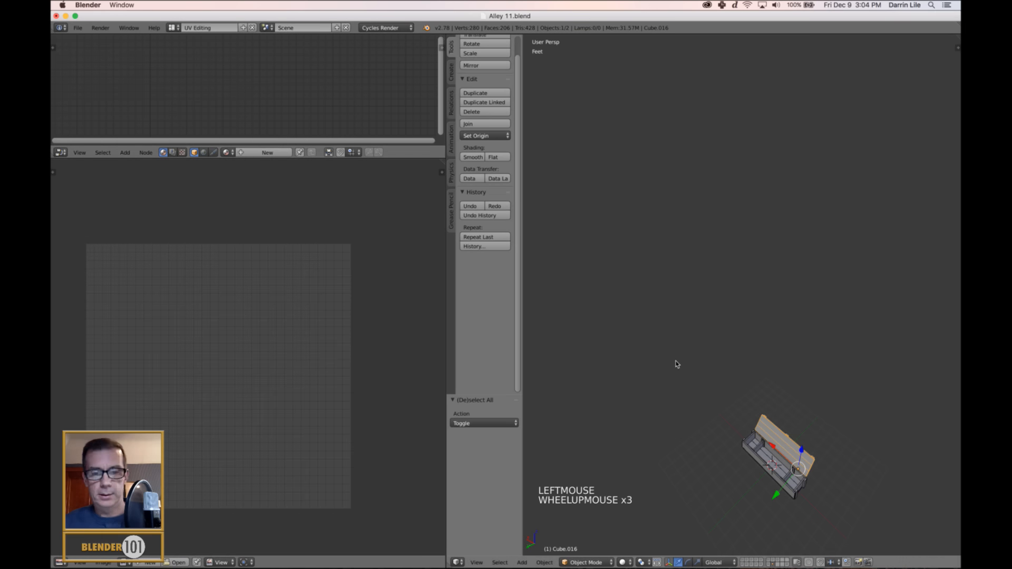
pyautogui.press('KP_Decimal')
pyautogui.scroll(-1, 701, 385)
pyautogui.press('a')
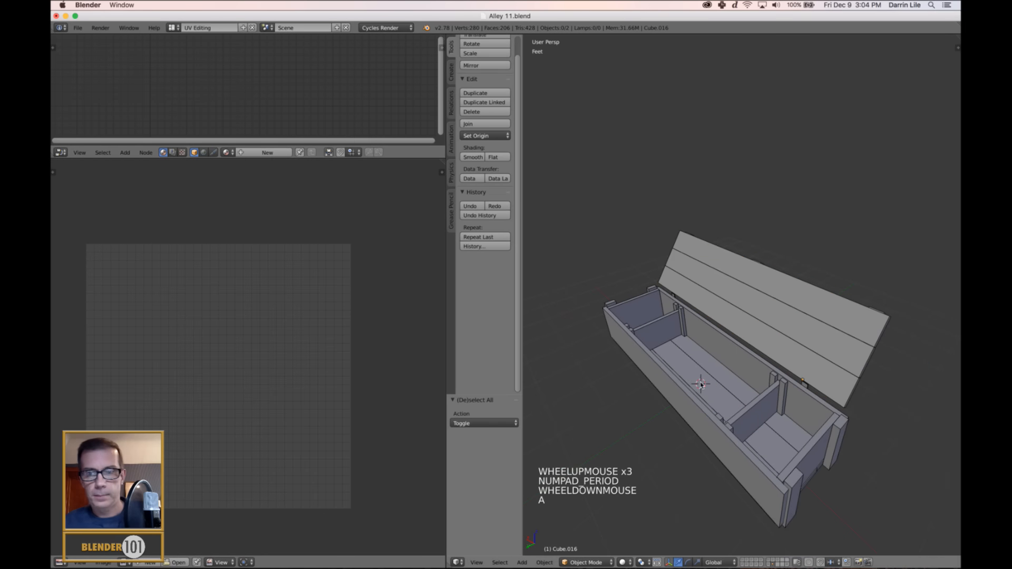
# Join the crate body and the lid into one object with the lid as the active object.
pyautogui.keyDown('shift'); pyautogui.moveTo(701, 385); pyautogui.dragTo(632, 398, button='middle'); pyautogui.keyUp('shift')
pyautogui.rightClick(631, 398)
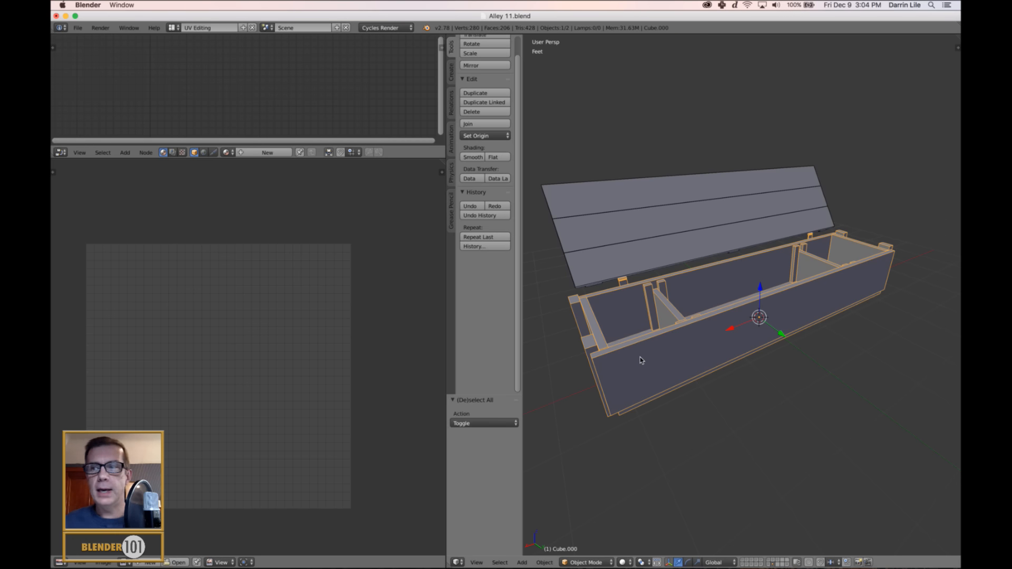
pyautogui.moveTo(639, 350); pyautogui.dragTo(678, 370, button='middle')
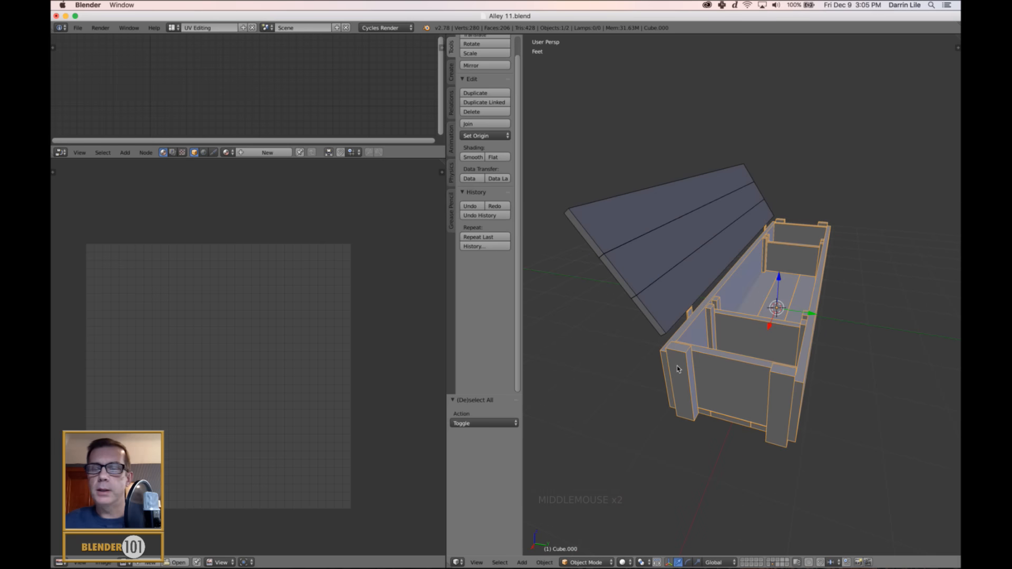
pyautogui.keyDown('shift'); pyautogui.rightClick(663, 282); pyautogui.keyUp('shift')
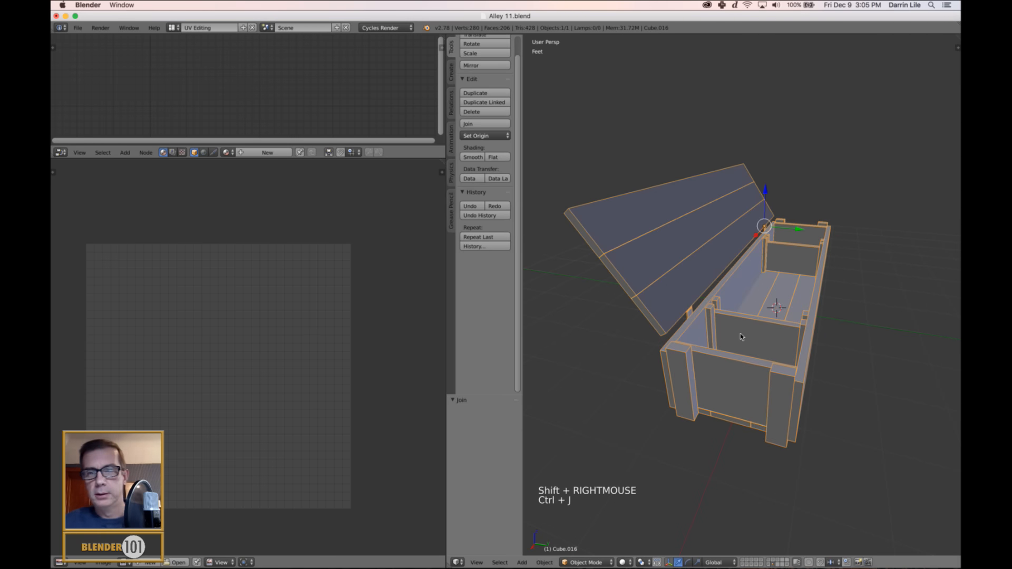
pyautogui.moveTo(813, 353); pyautogui.dragTo(793, 355, button='middle')
pyautogui.press('a')
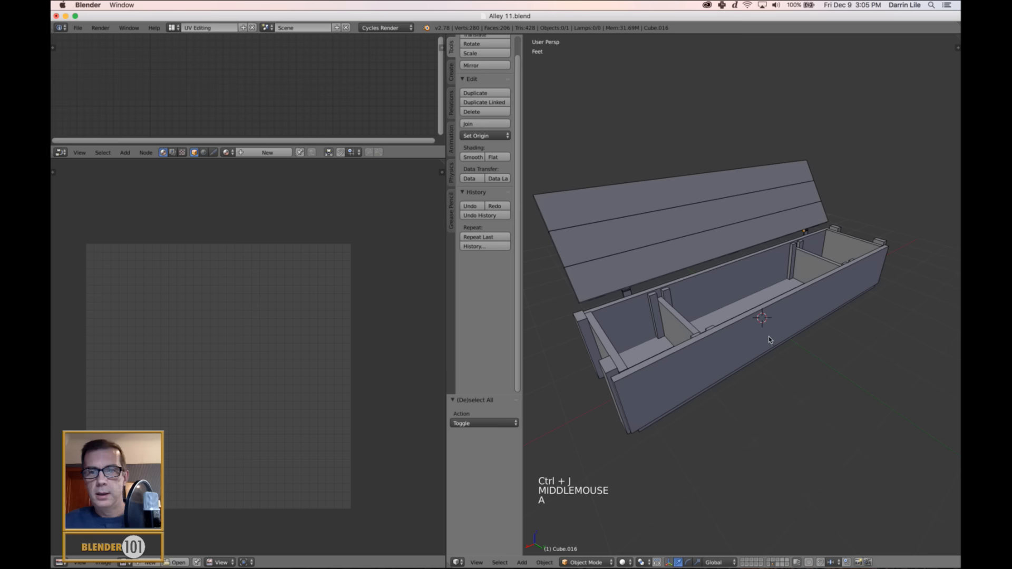
# Select all geometry of the joined crate in Edit Mode and apply the object's scale in Object Mode.
pyautogui.rightClick(770, 337)
pyautogui.press('Tab')
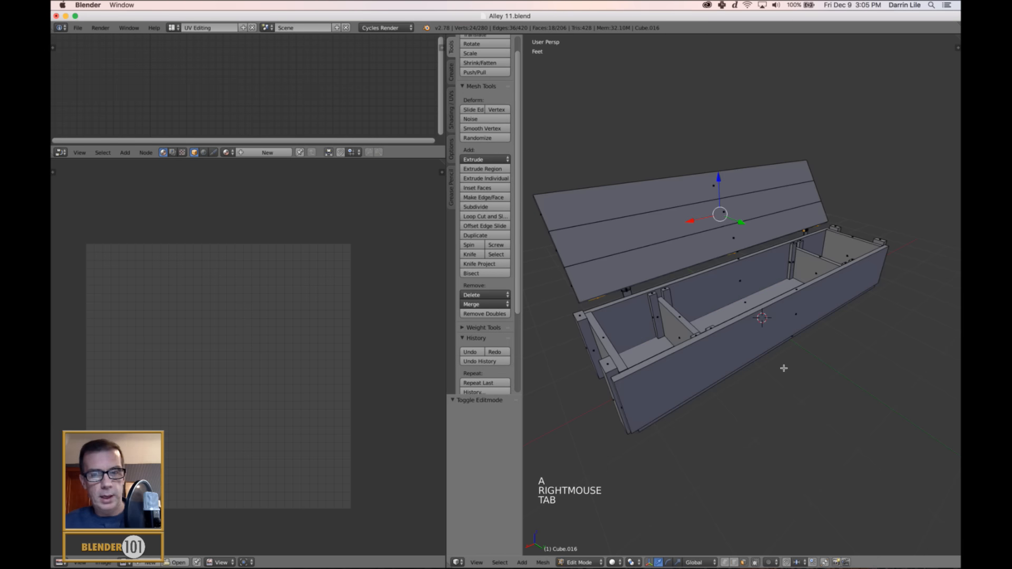
pyautogui.press('a')
pyautogui.press('a')
pyautogui.press('a')
pyautogui.press('Tab')
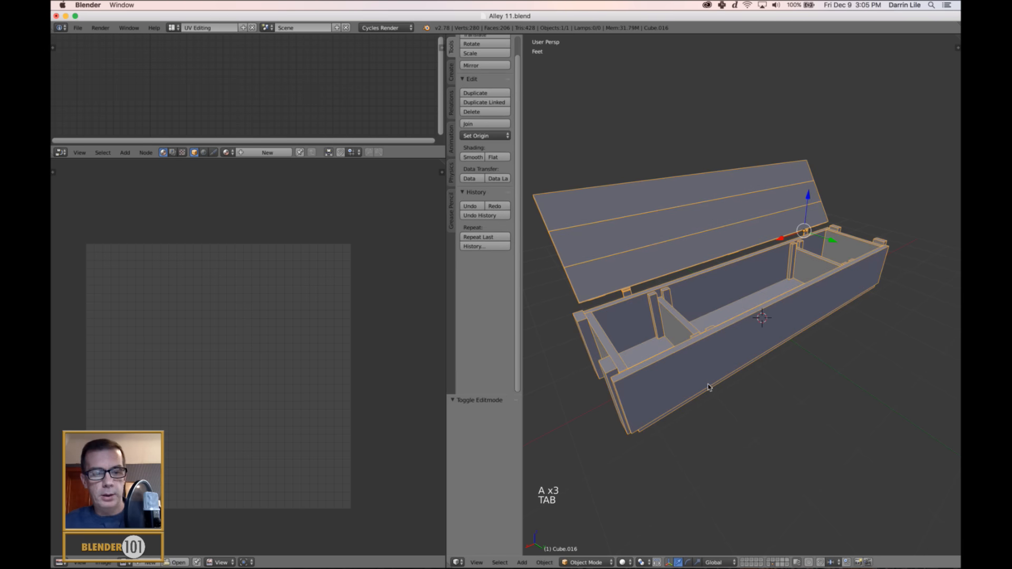
pyautogui.hotkey('ctrl', 'a')
pyautogui.click(732, 398)
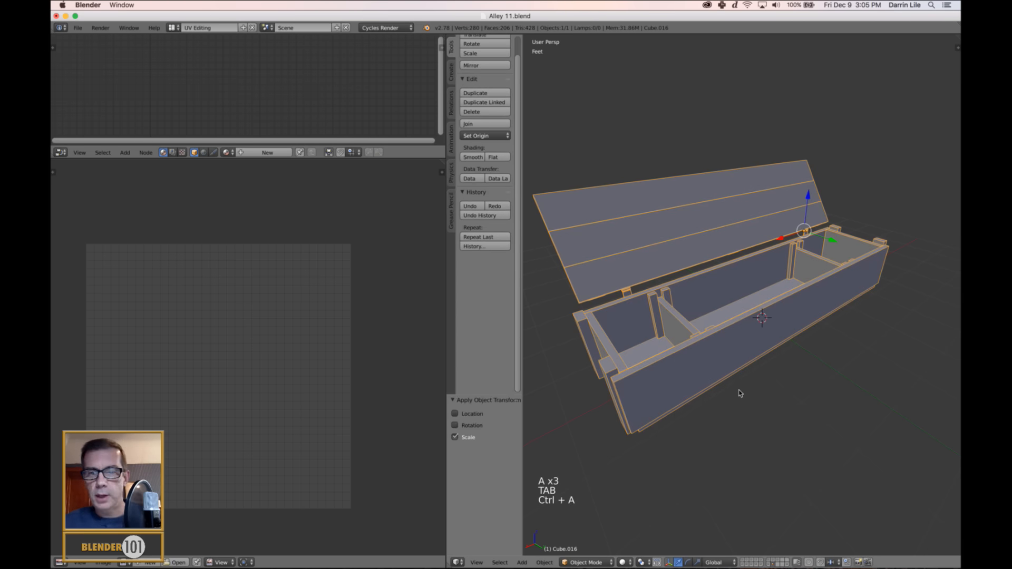
# Unwrap the whole crate with Smart UV Project at a 66° angle limit, with Stretch to UV Bounds disabled.
pyautogui.press('Tab')
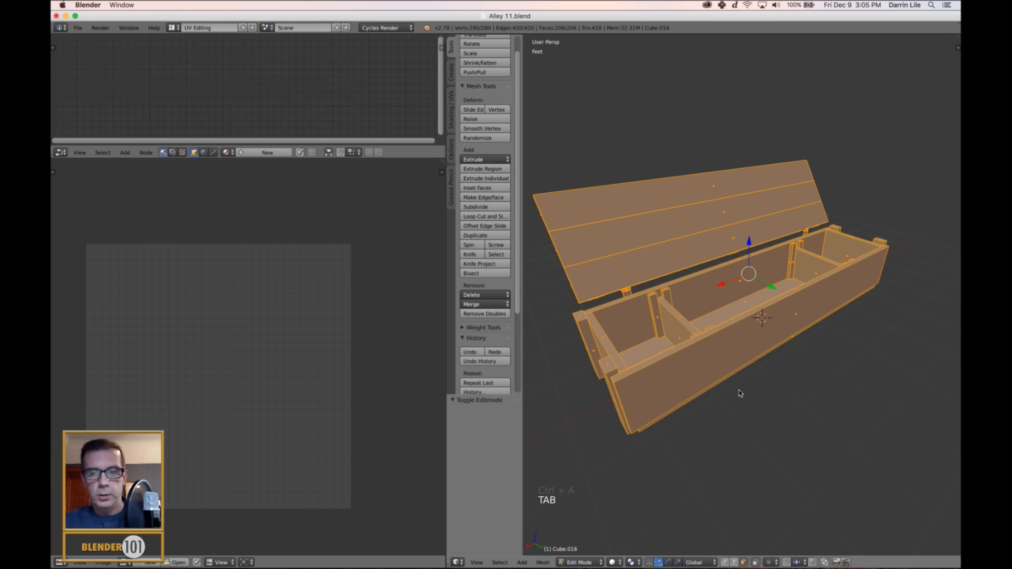
pyautogui.press('u')
pyautogui.click(720, 403)
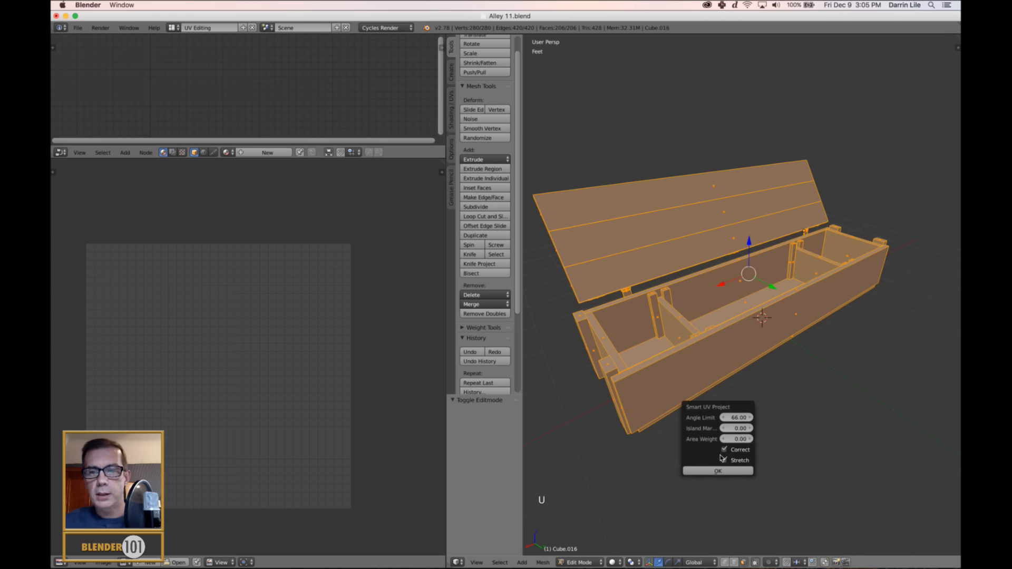
pyautogui.click(718, 471)
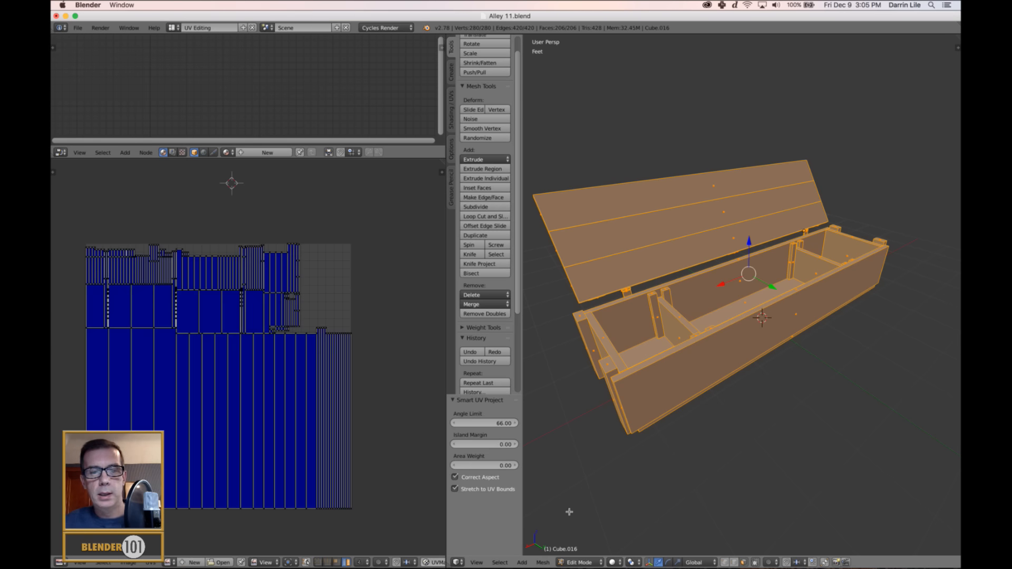
pyautogui.click(455, 490)
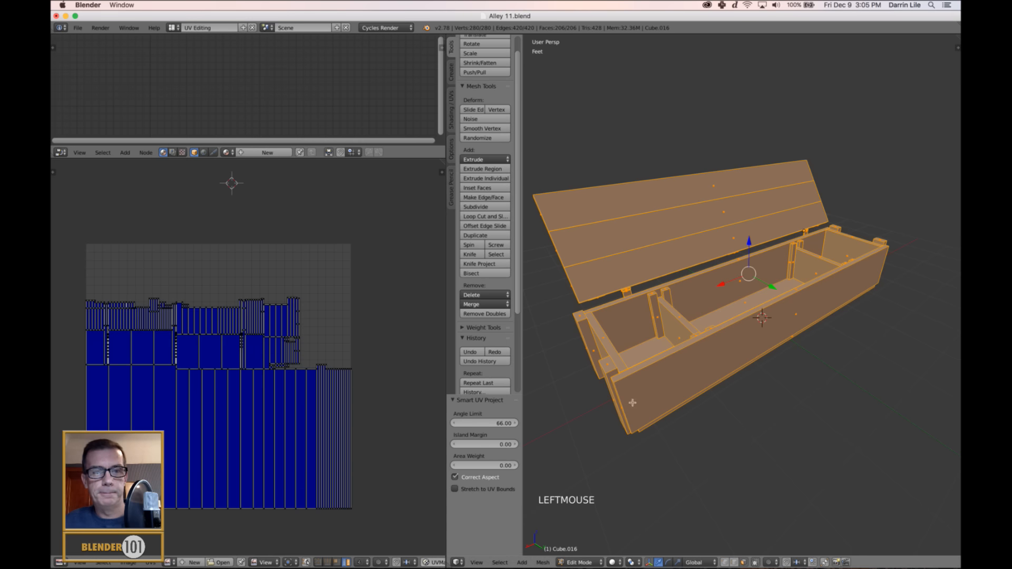
pyautogui.scroll(2, 311, 414)
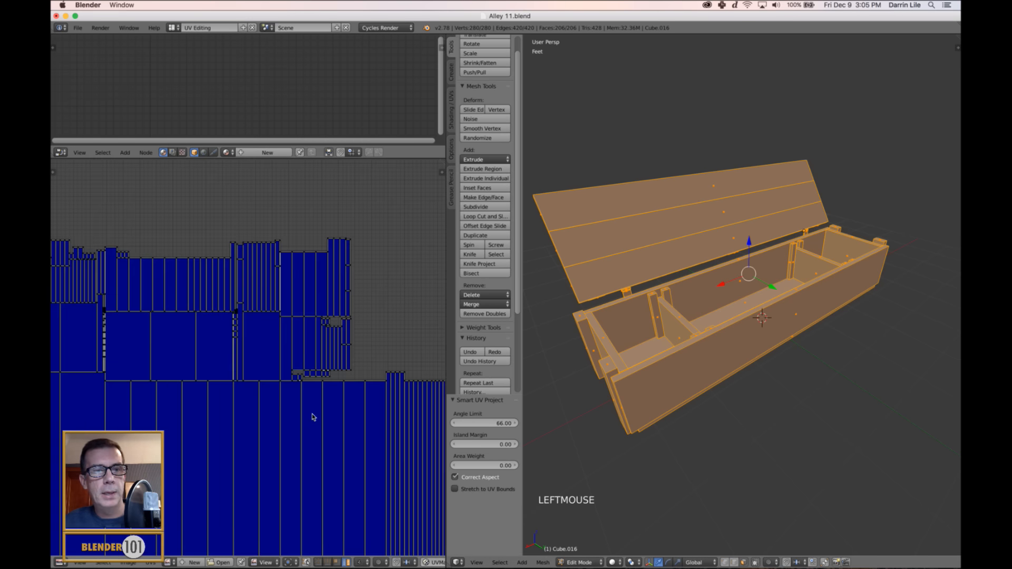
pyautogui.scroll(-2, 311, 413)
pyautogui.moveTo(348, 420); pyautogui.dragTo(355, 393, button='middle')
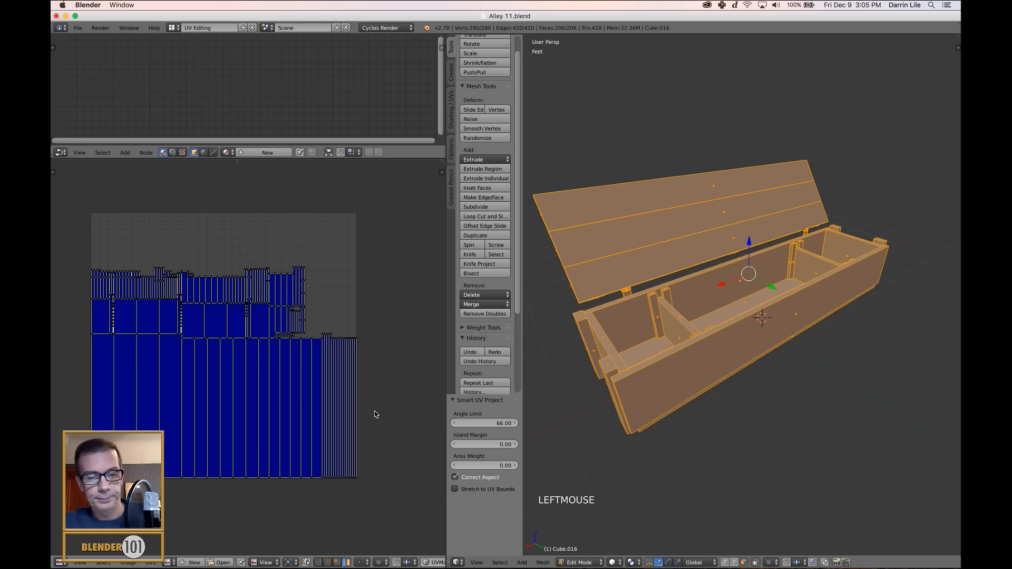
pyautogui.press('Tab')
pyautogui.moveTo(677, 280)
pyautogui.mouseDown(button='middle')
pyautogui.moveTo(685, 282)
pyautogui.moveTo(665, 295)
pyautogui.mouseUp(button='middle')
pyautogui.press('Tab')
pyautogui.scroll(2, 664, 295)
pyautogui.press('a')
pyautogui.moveTo(664, 295); pyautogui.dragTo(633, 299, button='middle')
pyautogui.scroll(-2, 649, 298)
pyautogui.scroll(2, 633, 299)
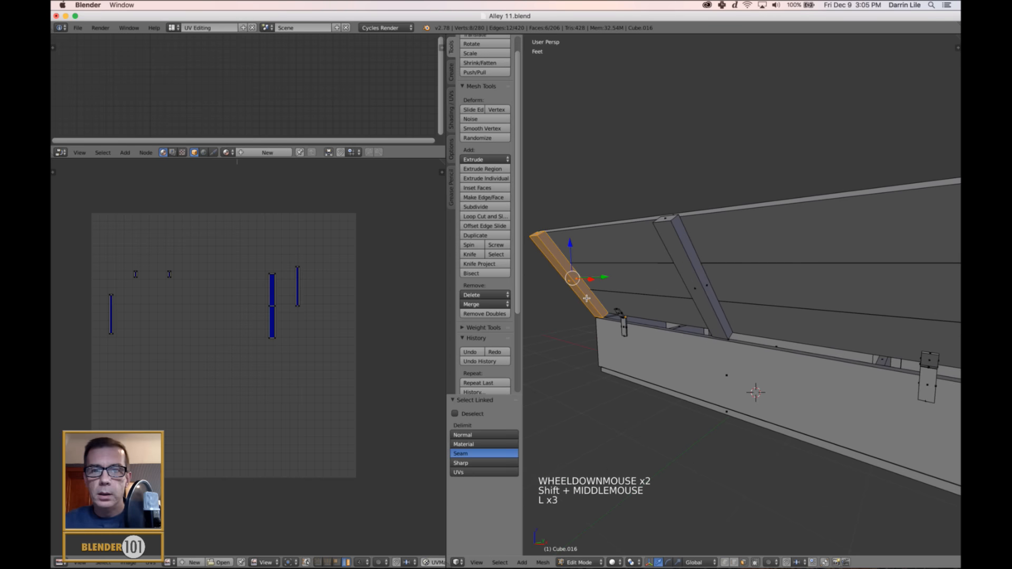
pyautogui.press('l')
pyautogui.press('l')
pyautogui.press('l')
# Select the lid's planks, its end and middle battens and the first lid-side hinge leaf as linked geometry.
pyautogui.press('l')
pyautogui.press('l')
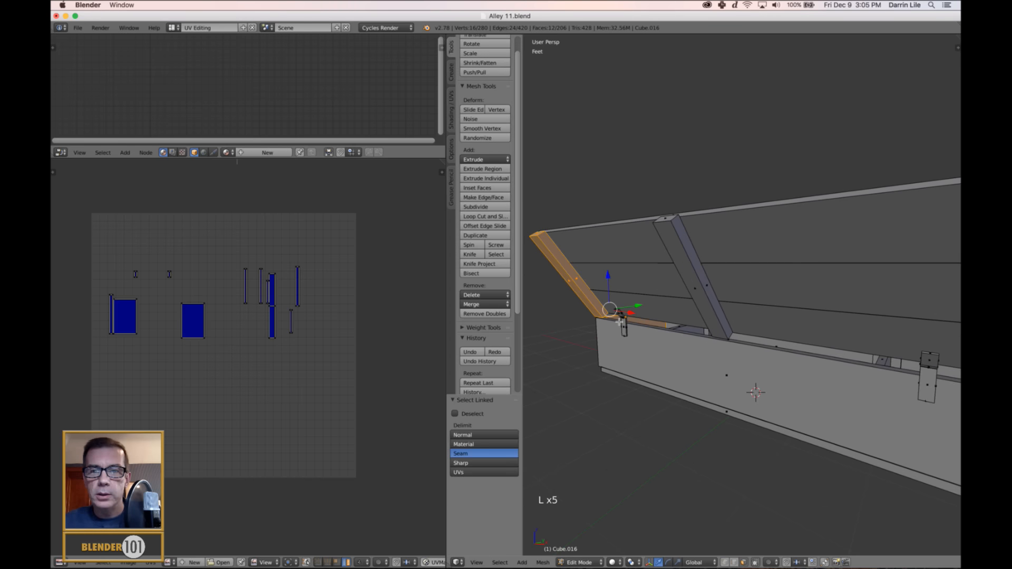
pyautogui.scroll(1, 675, 309)
pyautogui.press('a')
pyautogui.scroll(1, 665, 312)
pyautogui.keyDown('shift'); pyautogui.moveTo(664, 312); pyautogui.dragTo(714, 314, button='middle'); pyautogui.keyUp('shift')
pyautogui.press('l')
pyautogui.press('l')
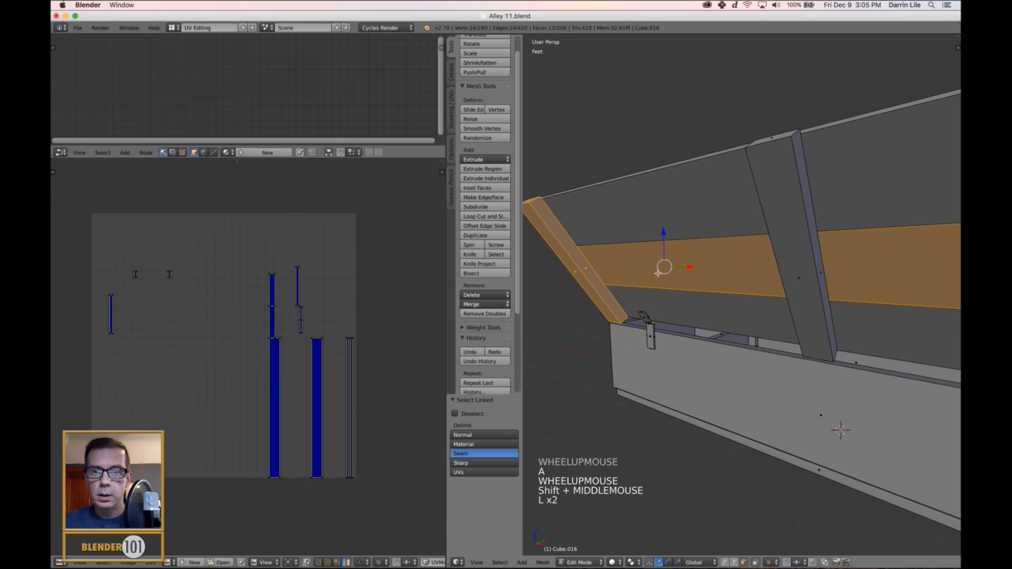
pyautogui.press('l')
pyautogui.press('l')
# Add the second lid-side hinge leaf and the last batten to the selection and separate the lid into its own object.
pyautogui.press('l')
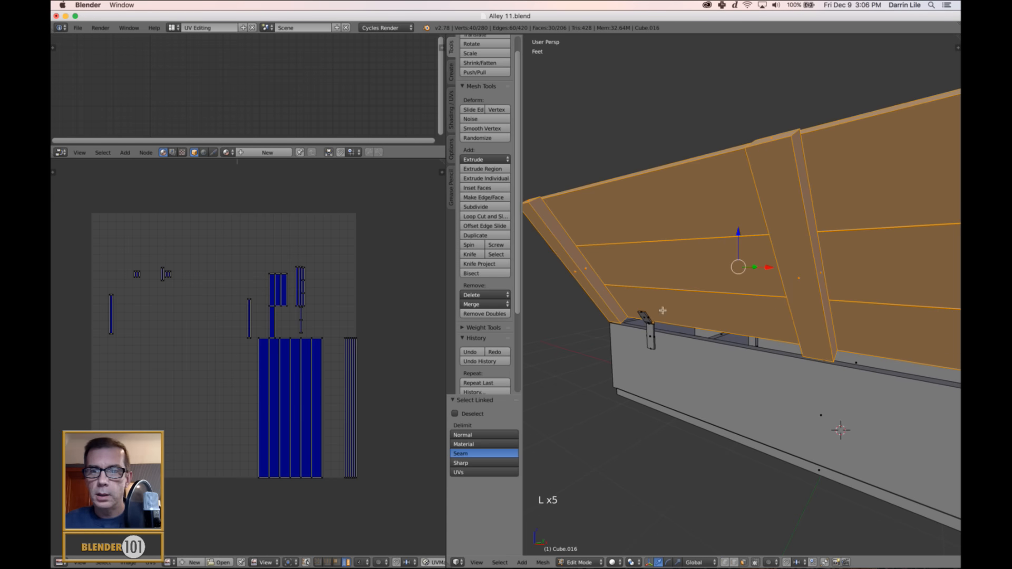
pyautogui.press('l')
pyautogui.scroll(-1, 684, 331)
pyautogui.keyDown('shift'); pyautogui.moveTo(716, 328); pyautogui.dragTo(572, 306, button='middle'); pyautogui.keyUp('shift')
pyautogui.press('l')
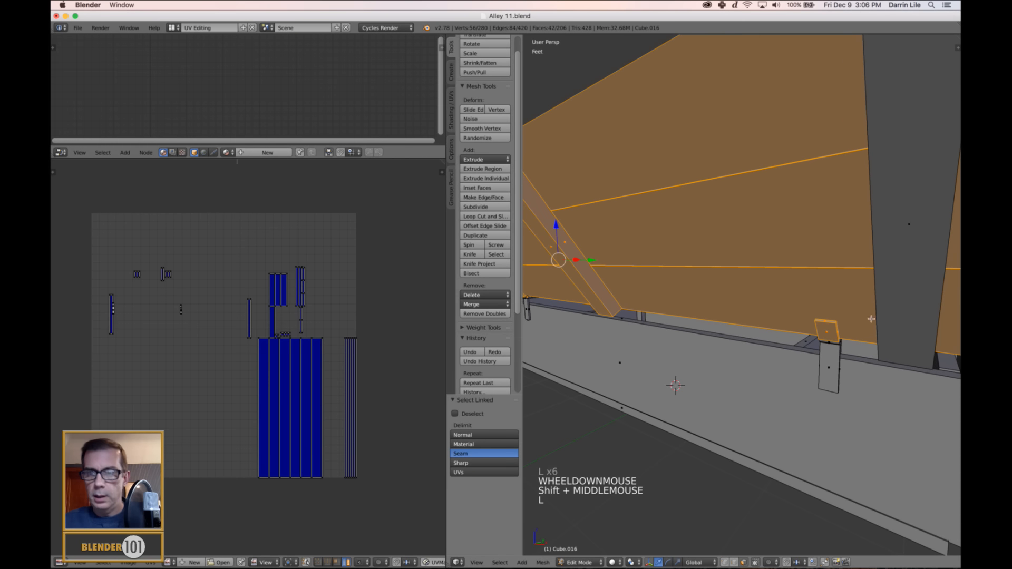
pyautogui.press('l')
pyautogui.scroll(-3, 894, 314)
pyautogui.moveTo(886, 321); pyautogui.dragTo(832, 336, button='middle')
pyautogui.press('p')
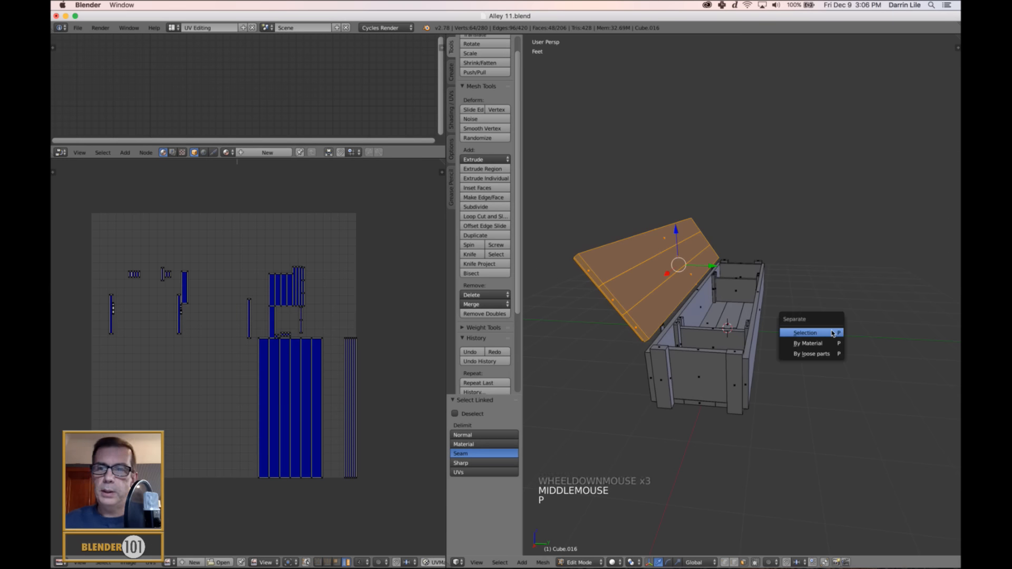
pyautogui.click(833, 334)
pyautogui.press('Tab')
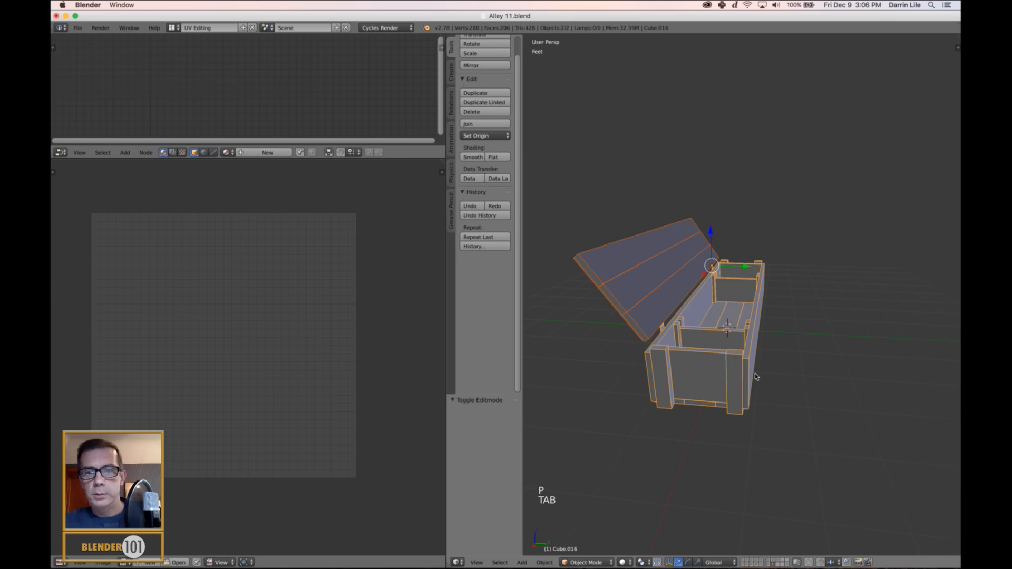
# Select the separated lid on its own in Object Mode.
pyautogui.moveTo(756, 377); pyautogui.dragTo(775, 374, button='middle')
pyautogui.press('a')
pyautogui.moveTo(731, 342); pyautogui.dragTo(785, 352, button='middle')
pyautogui.rightClick(752, 290)
pyautogui.scroll(2, 739, 355)
pyautogui.scroll(-1, 784, 353)
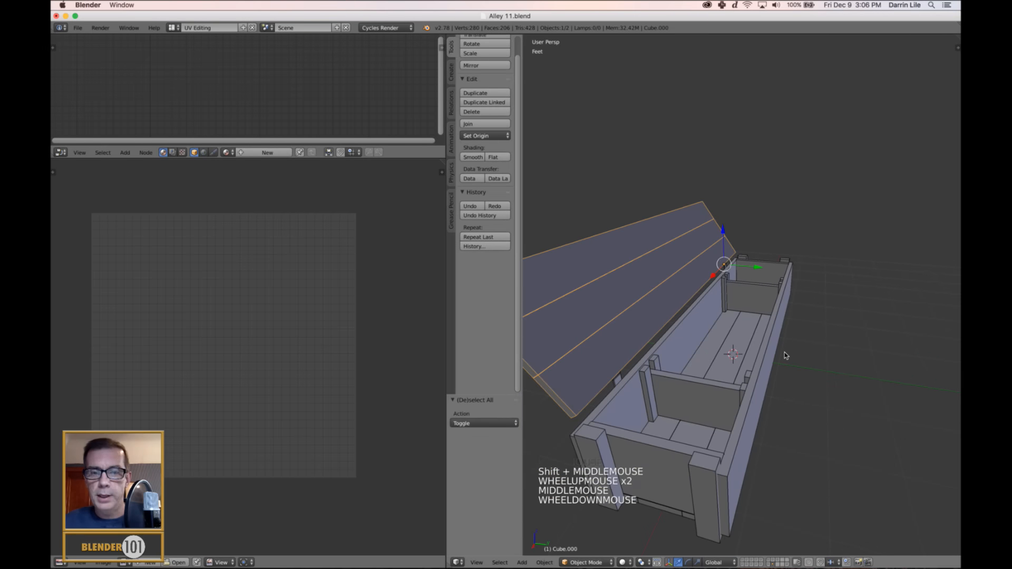
pyautogui.press('r')
pyautogui.press('x')
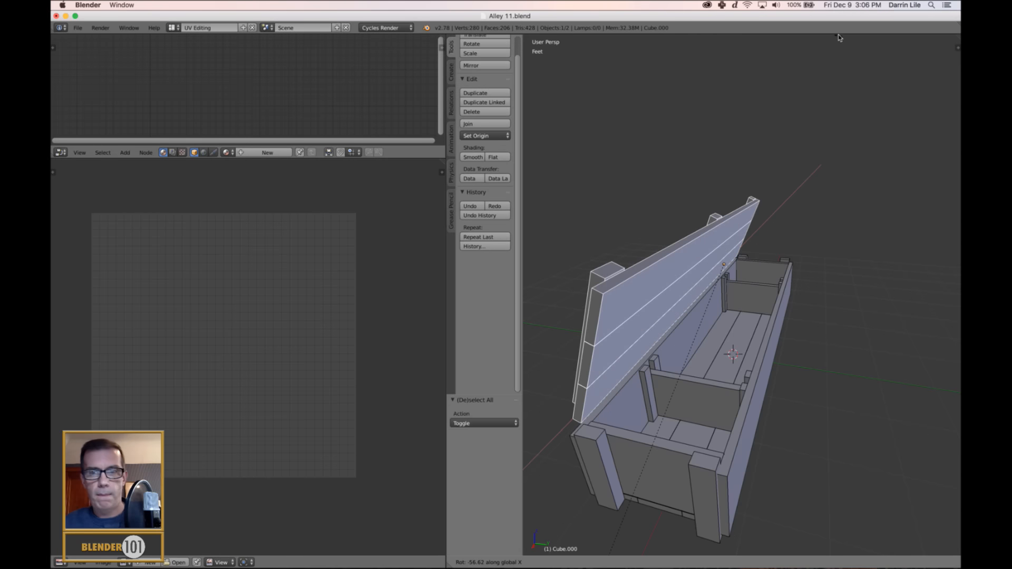
pyautogui.click(794, 126)
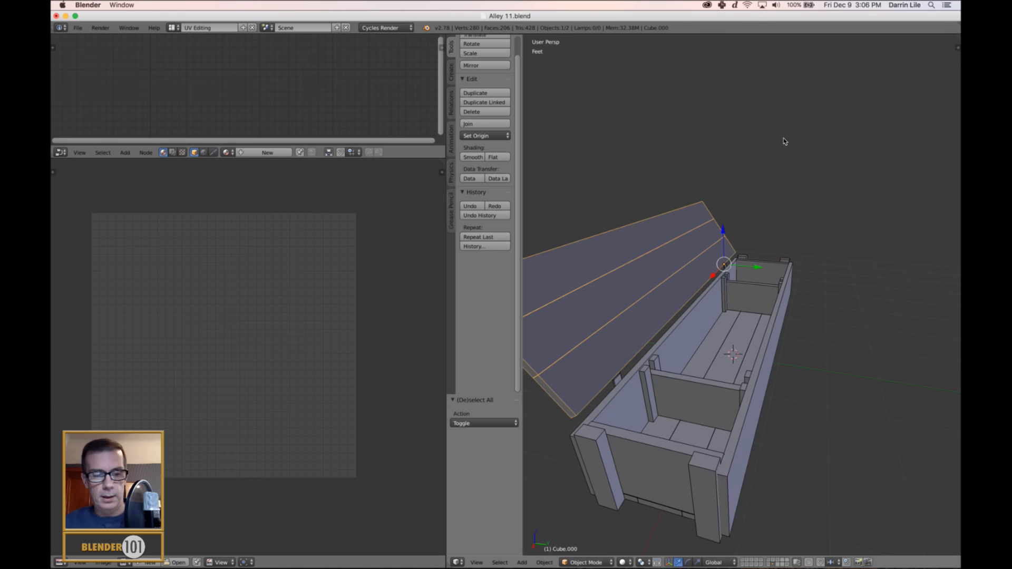
# Show the rotation manipulator and rotate the lid about -16° around the global X axis, leaving nothing selected.
pyautogui.hotkey('ctrl', 'alt', 'Down')
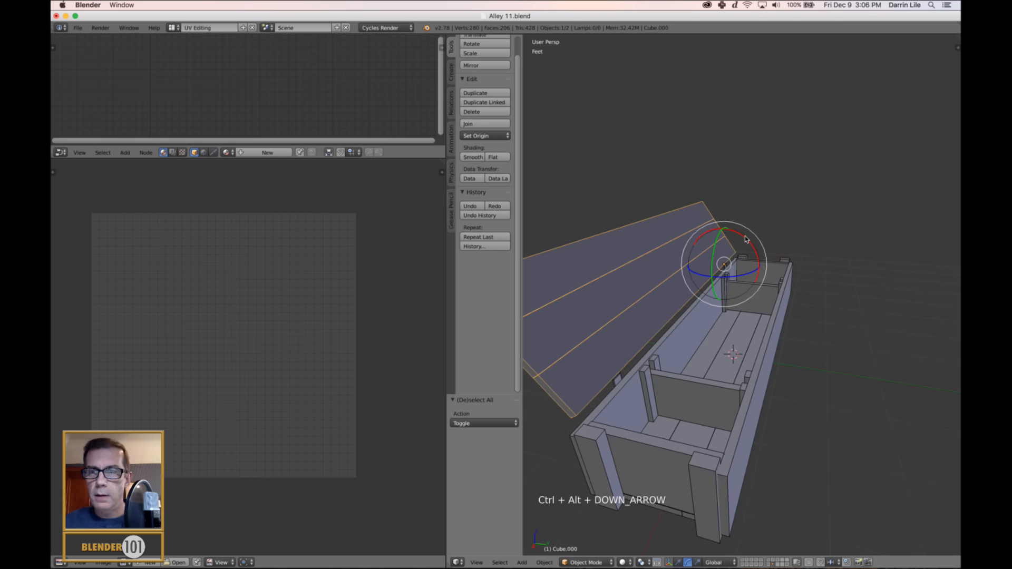
pyautogui.moveTo(746, 239)
pyautogui.mouseDown()
pyautogui.moveTo(794, 316)
pyautogui.moveTo(737, 224)
pyautogui.moveTo(761, 255)
pyautogui.moveTo(753, 244)
pyautogui.mouseUp()
pyautogui.scroll(-3, 791, 289)
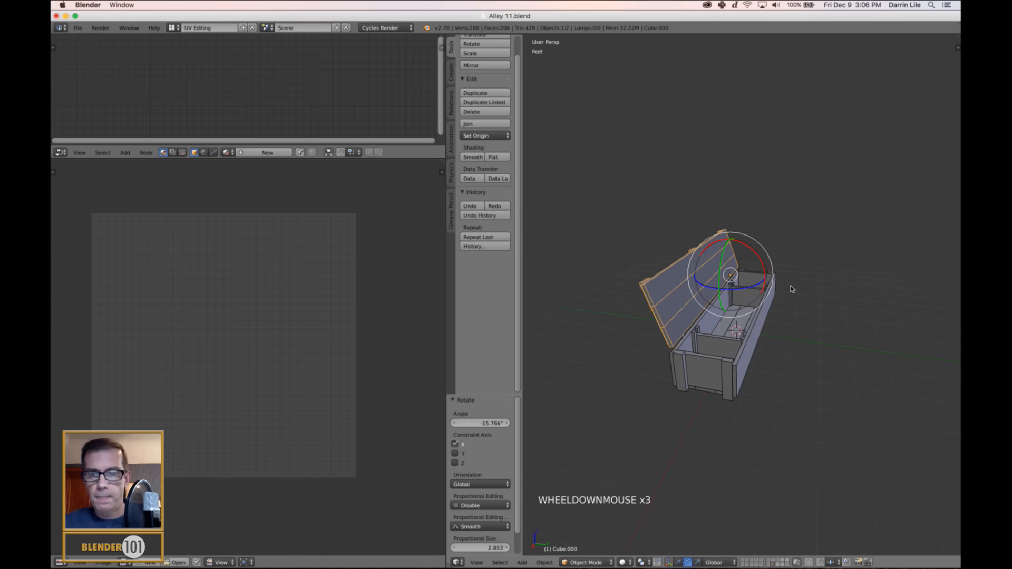
pyautogui.moveTo(791, 289); pyautogui.dragTo(812, 278, button='middle')
pyautogui.scroll(4, 802, 285)
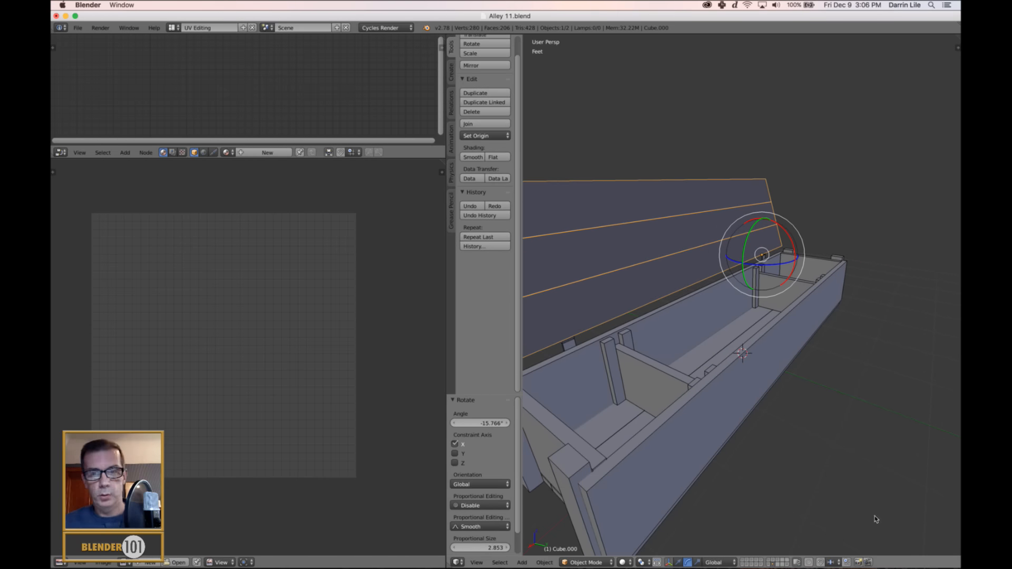
pyautogui.scroll(-1, 774, 374)
pyautogui.scroll(-1, 775, 373)
pyautogui.press('a')
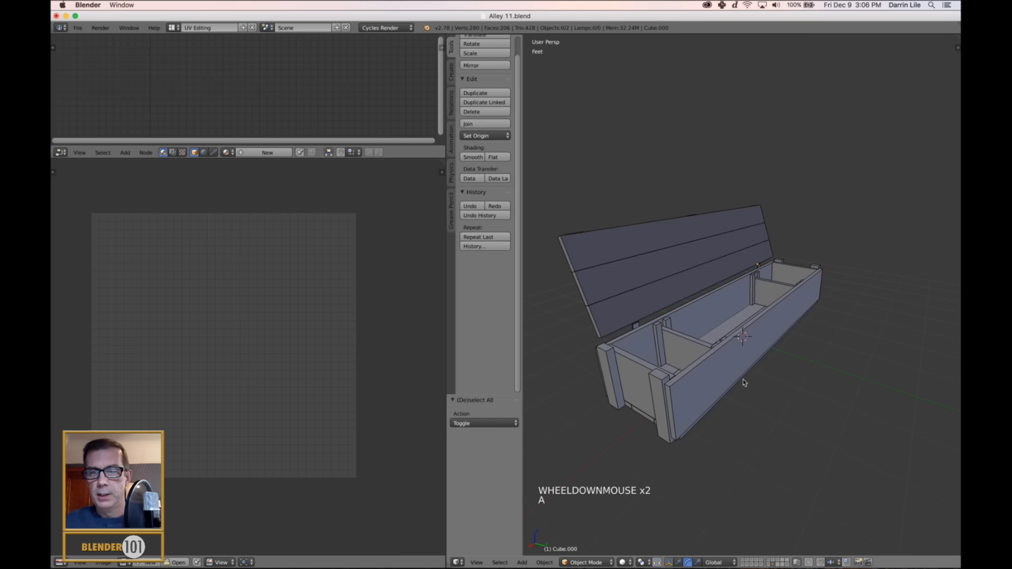
# Return to the Default screen layout with the crate in view.
pyautogui.click(172, 27)
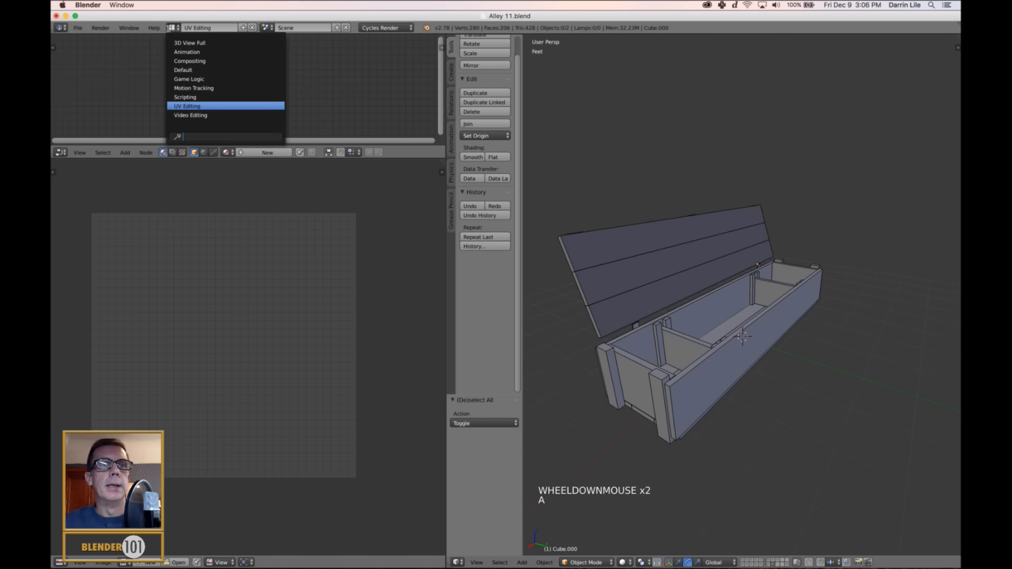
pyautogui.click(183, 70)
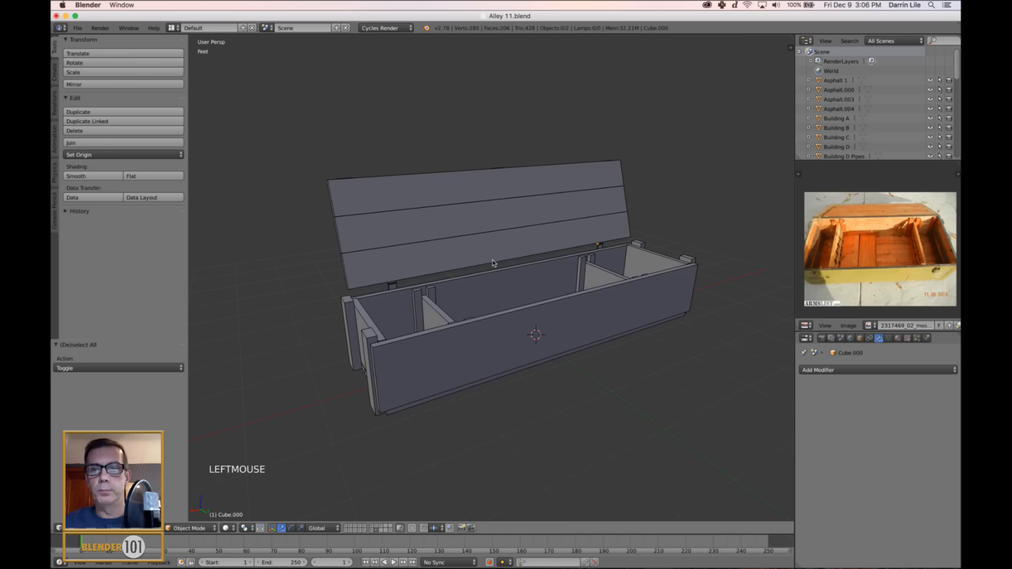
pyautogui.moveTo(469, 286); pyautogui.dragTo(476, 286, button='middle')
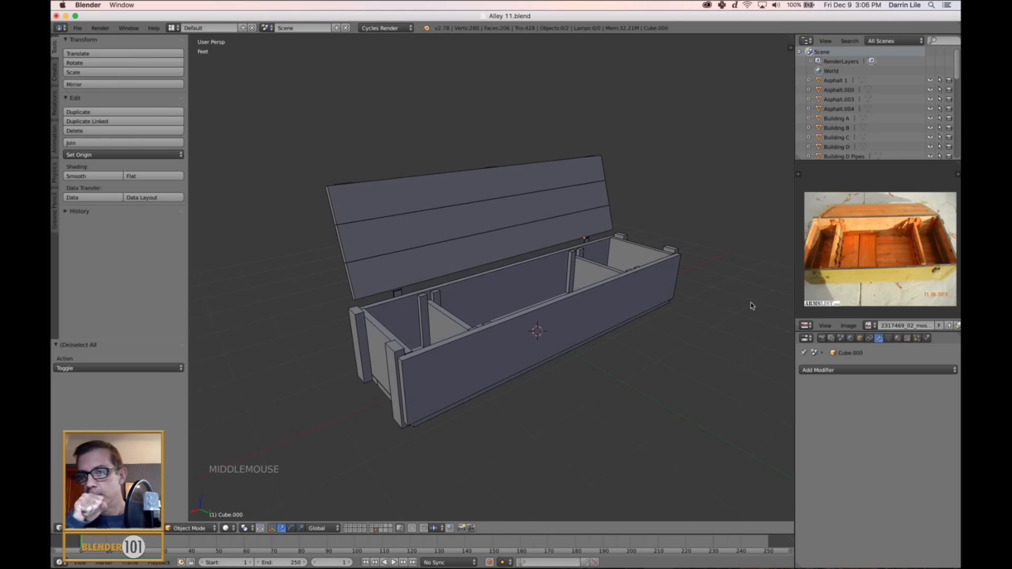
# Give the crate base a new material named Gun Crate Base.
pyautogui.rightClick(590, 304)
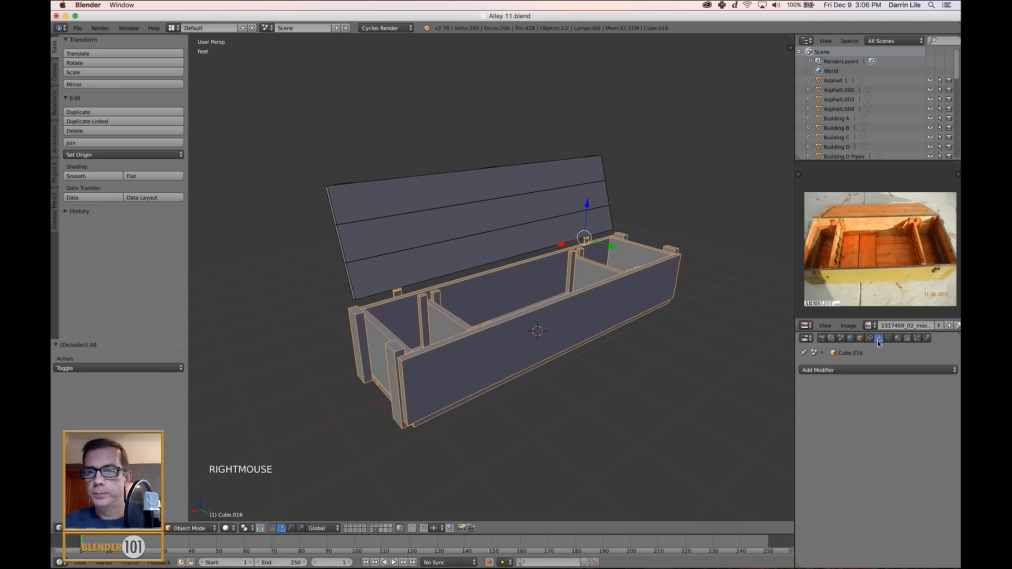
pyautogui.click(898, 339)
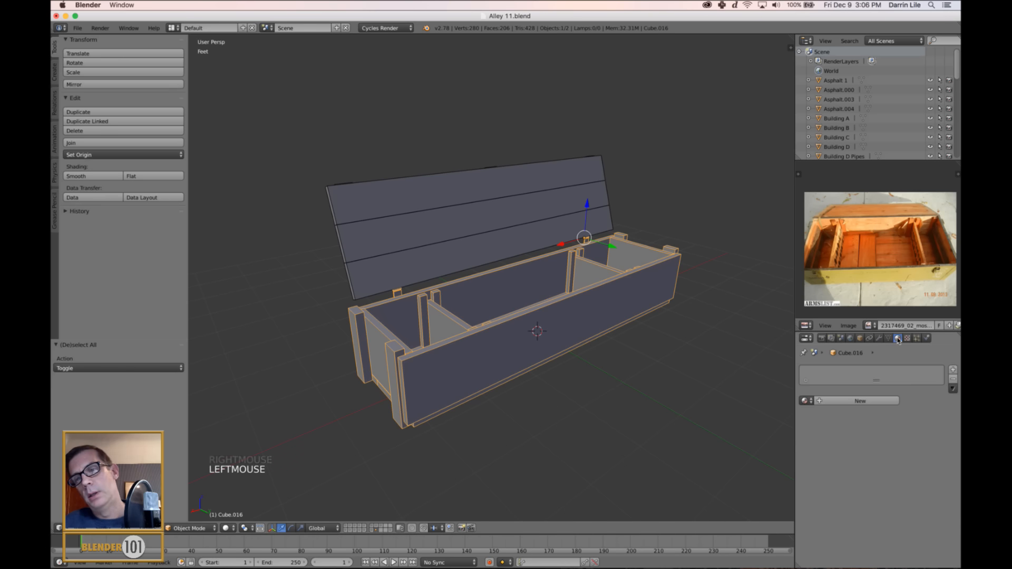
pyautogui.click(841, 400)
pyautogui.click(843, 402)
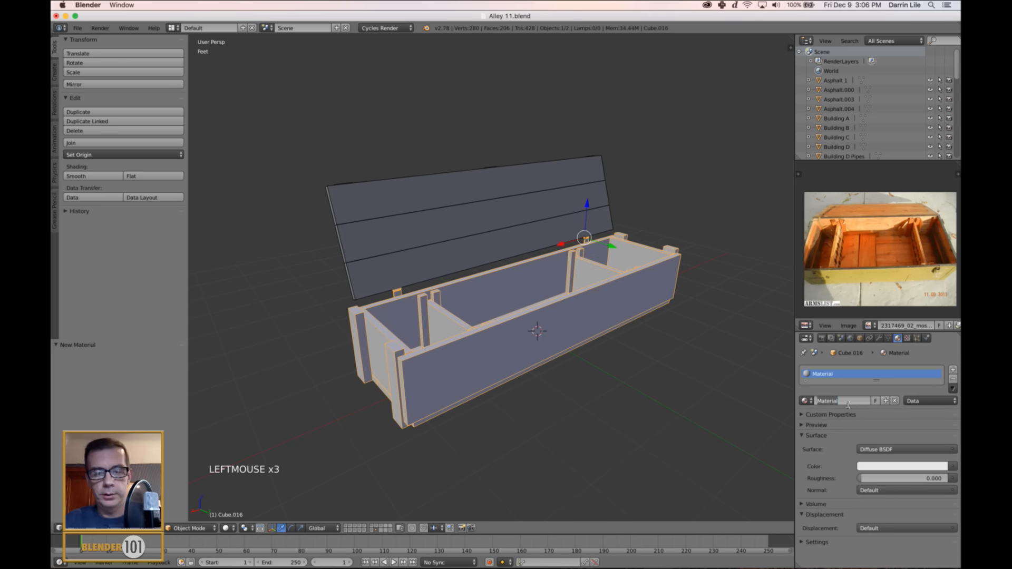
pyautogui.write('Gun Crate')
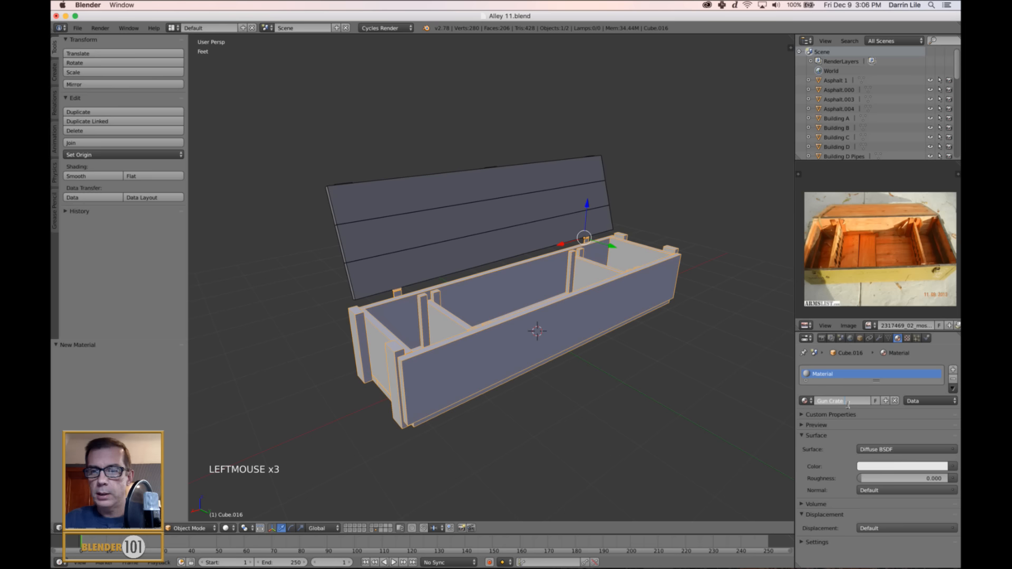
pyautogui.write(' Base')
pyautogui.press('Return')
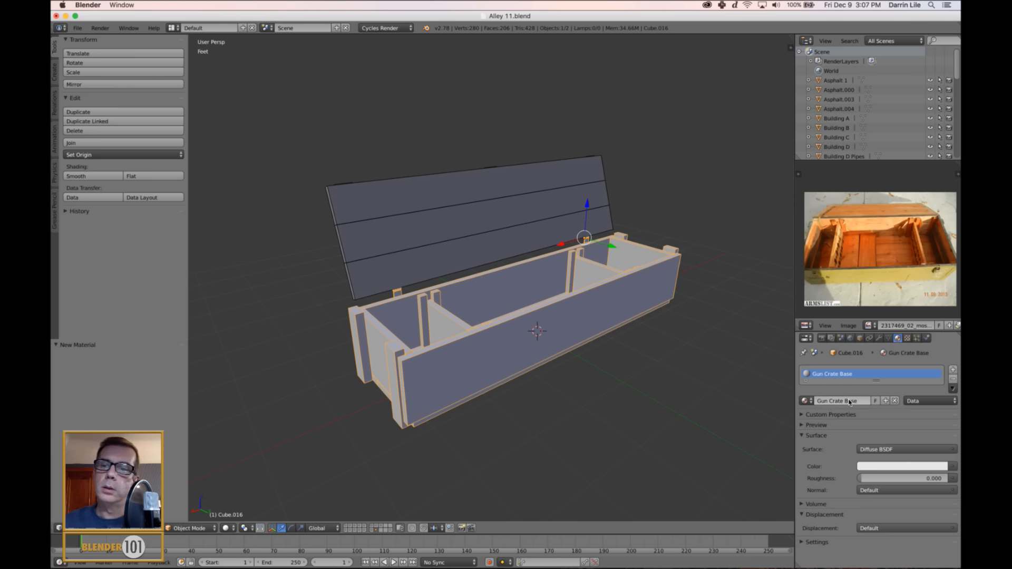
# Copy the material's name and rename the crate base object as Gun Crate Base.
pyautogui.click(849, 403)
pyautogui.hotkey('ctrl', 'c')
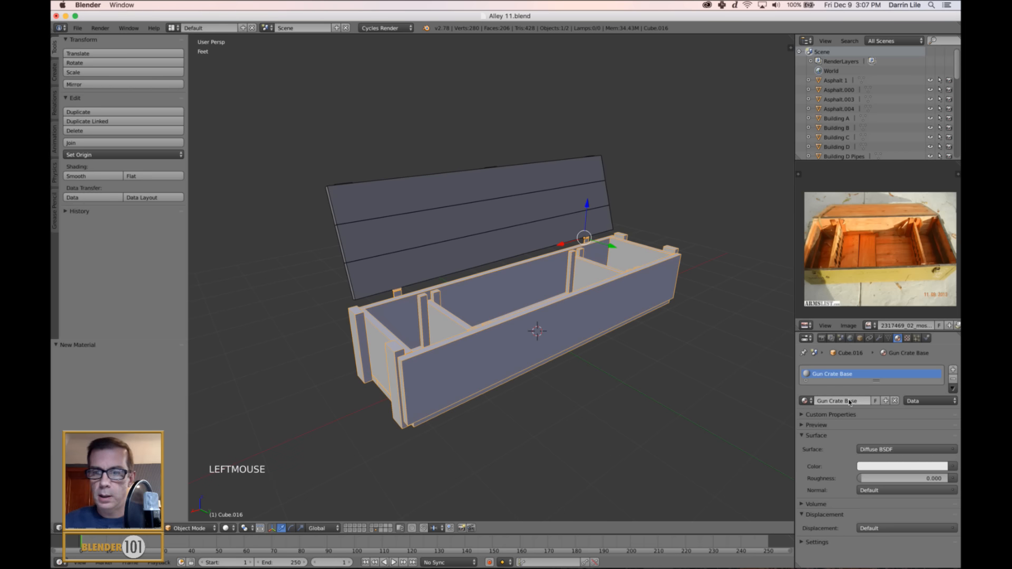
pyautogui.press('n')
pyautogui.click(744, 477)
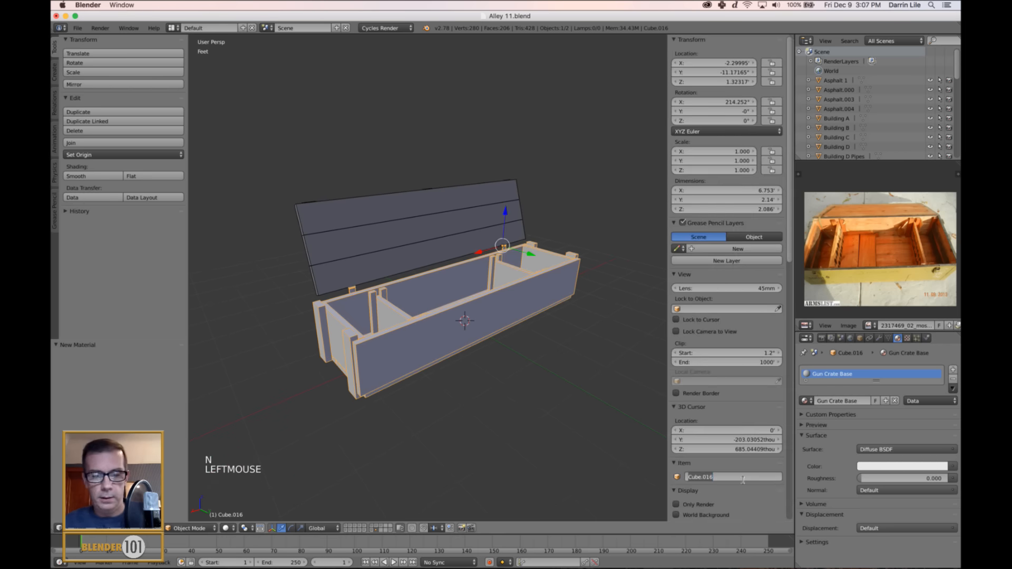
pyautogui.hotkey('ctrl', 'v')
pyautogui.press('Return')
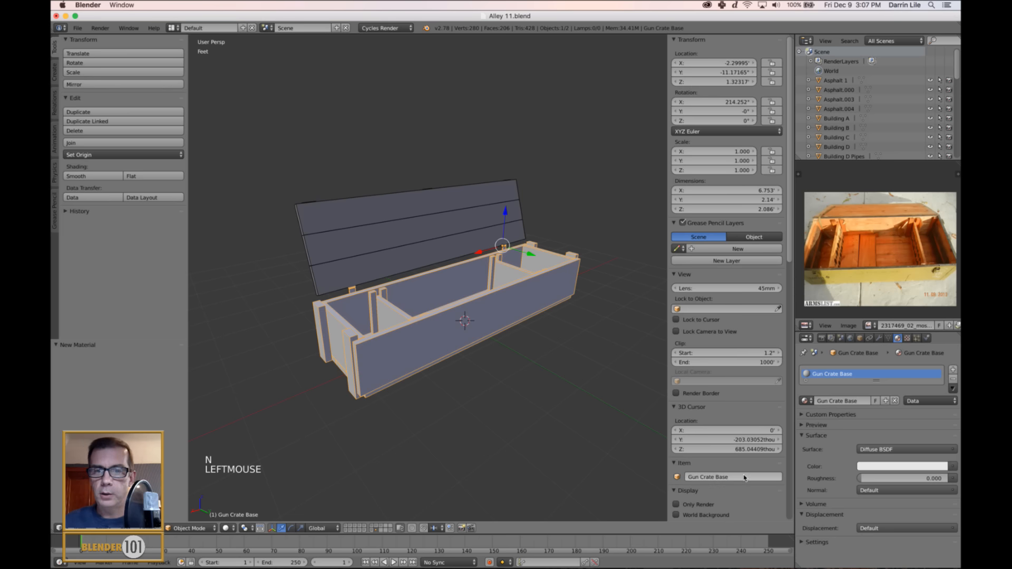
# Give the crate's lid a new material named Gun Crate Lid.
pyautogui.rightClick(462, 243)
pyautogui.click(864, 401)
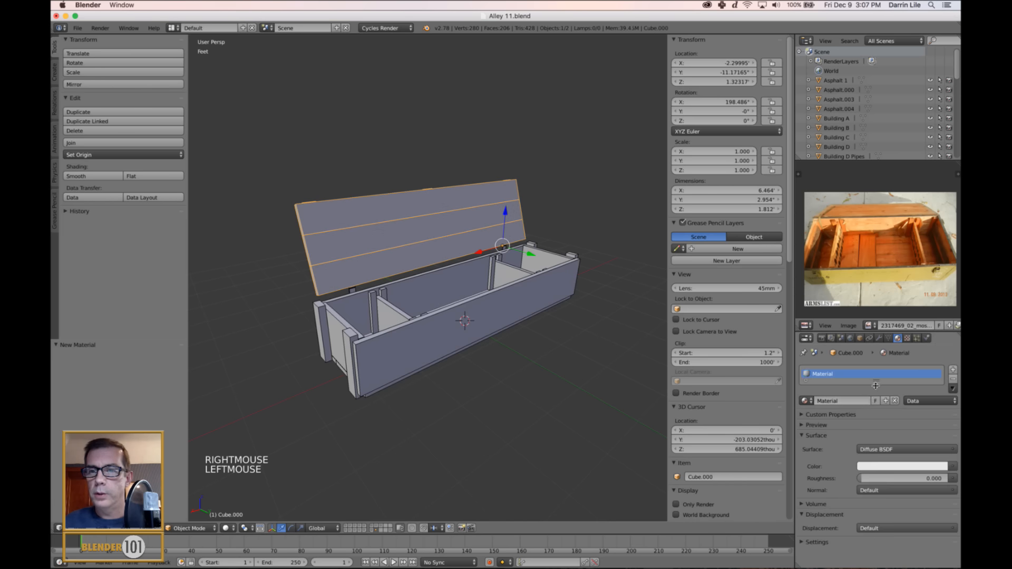
pyautogui.click(840, 402)
pyautogui.write('Gun')
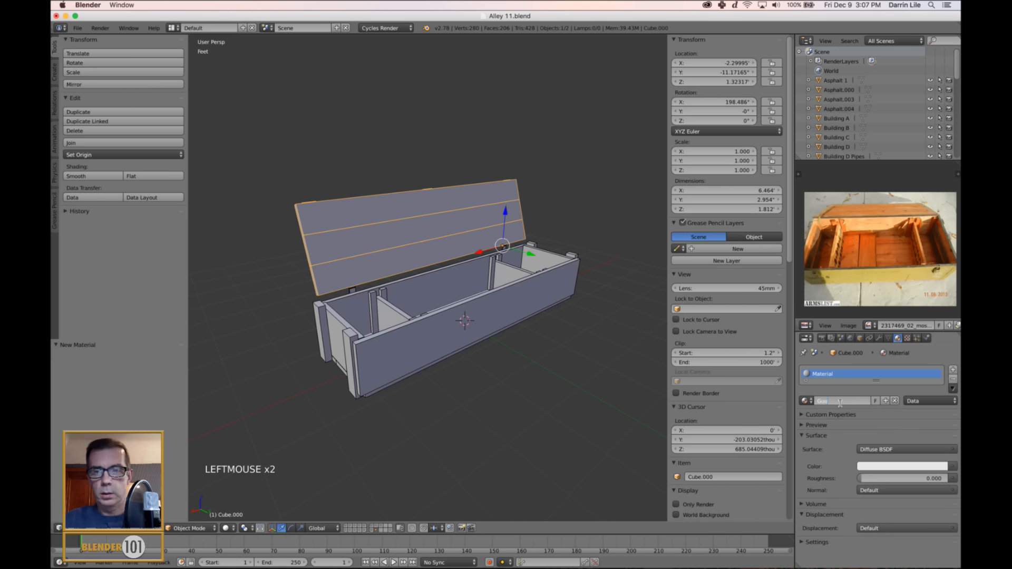
pyautogui.write(' Crate Lid')
pyautogui.press('Return')
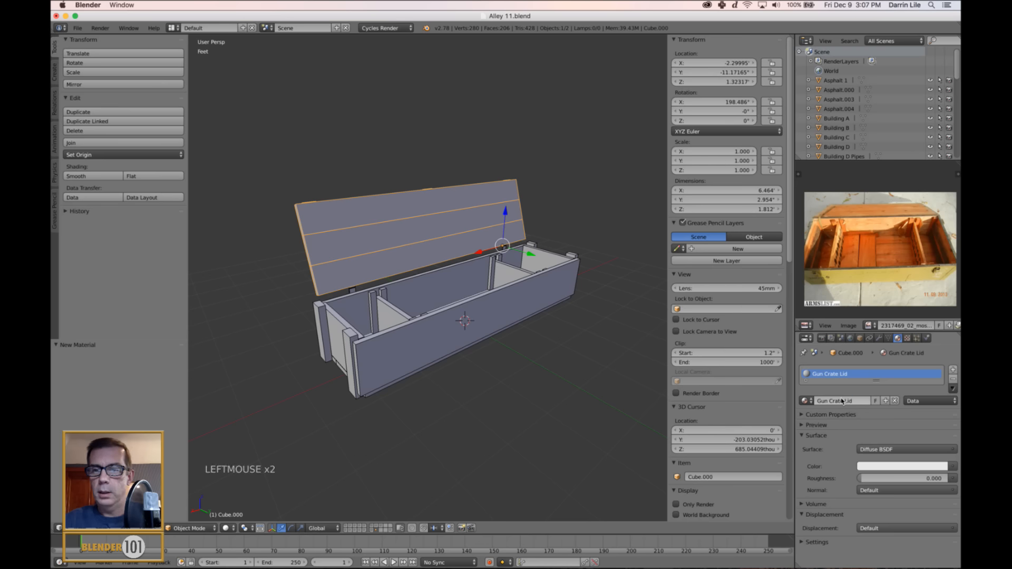
# Rename the lid object as Gun Crate Lid using the material's name, and leave nothing selected.
pyautogui.click(841, 404)
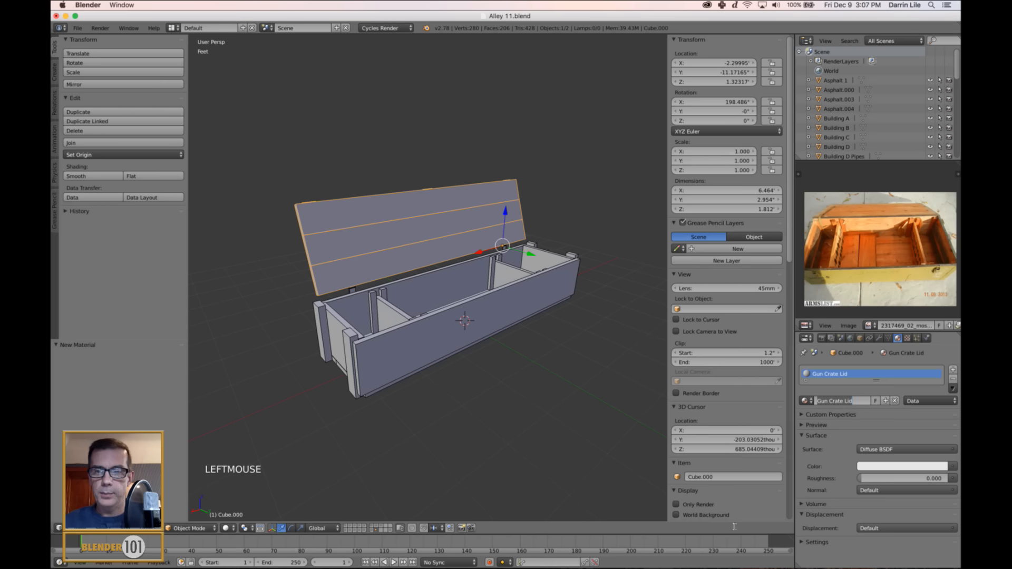
pyautogui.write('Gun Crate Lid')
pyautogui.doubleClick(717, 477)
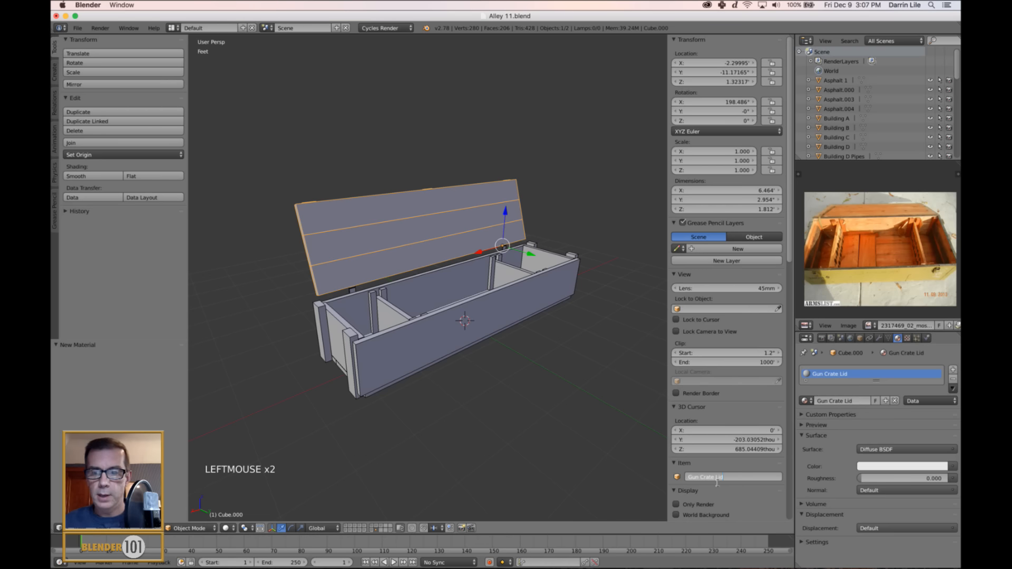
pyautogui.press('Return')
pyautogui.press('n')
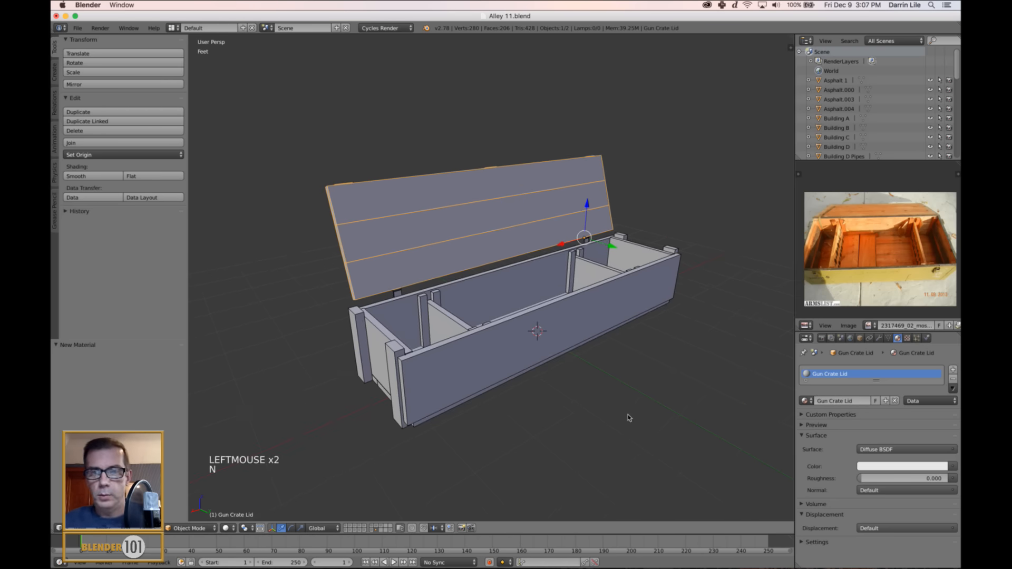
pyautogui.press('a')
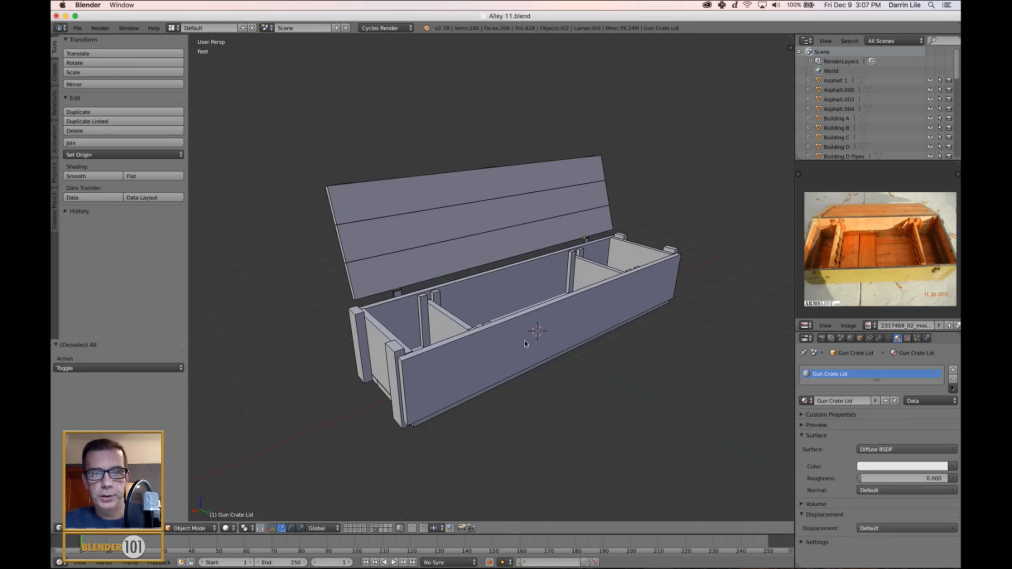
# Examine the hinges at the back of the crate and which leaves belong to the lid.
pyautogui.moveTo(449, 342); pyautogui.dragTo(515, 316, button='middle')
pyautogui.scroll(4, 515, 337)
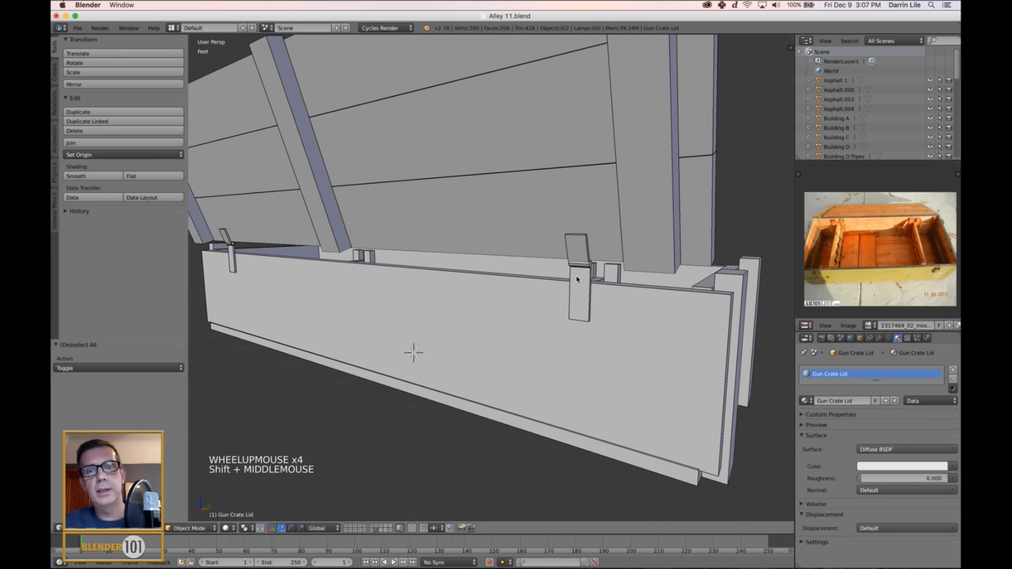
pyautogui.scroll(-2, 577, 280)
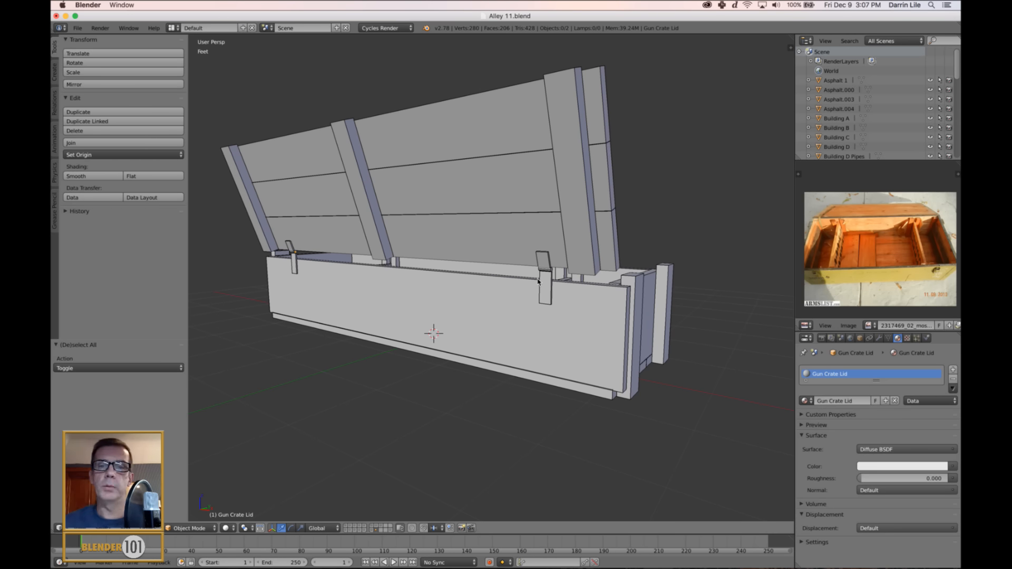
pyautogui.rightClick(537, 226)
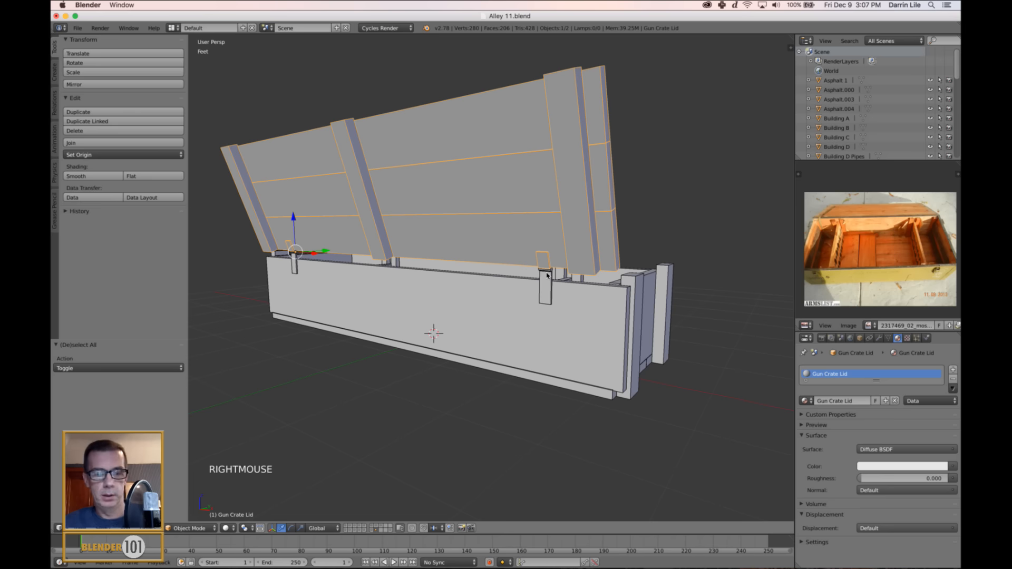
pyautogui.press('a')
pyautogui.keyDown('shift'); pyautogui.moveTo(529, 290); pyautogui.dragTo(543, 294, button='middle'); pyautogui.keyUp('shift')
pyautogui.moveTo(574, 323); pyautogui.dragTo(614, 353, button='middle')
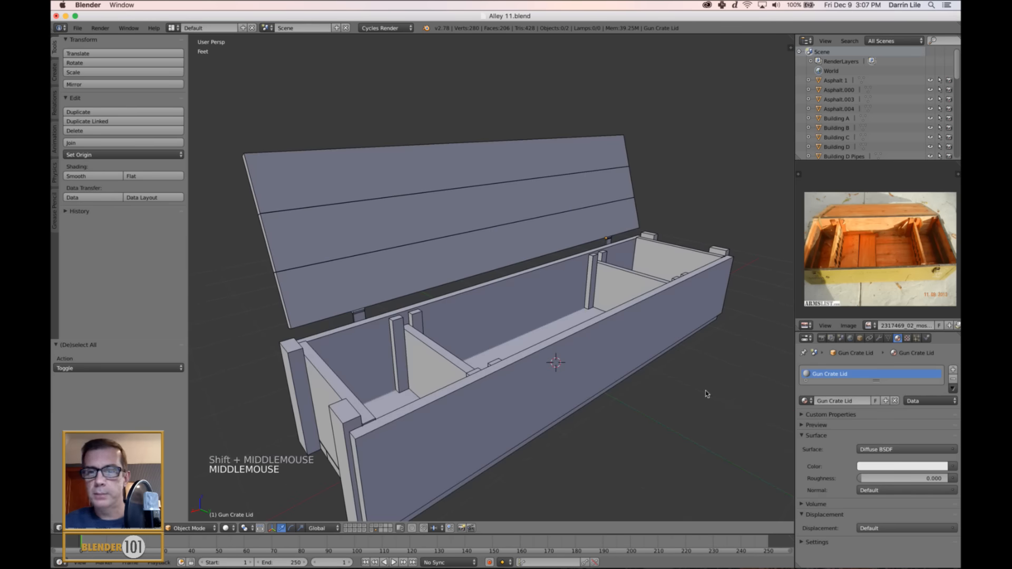
# Select the crate base on its own with the whole crate in view.
pyautogui.rightClick(592, 351)
pyautogui.scroll(-2, 592, 352)
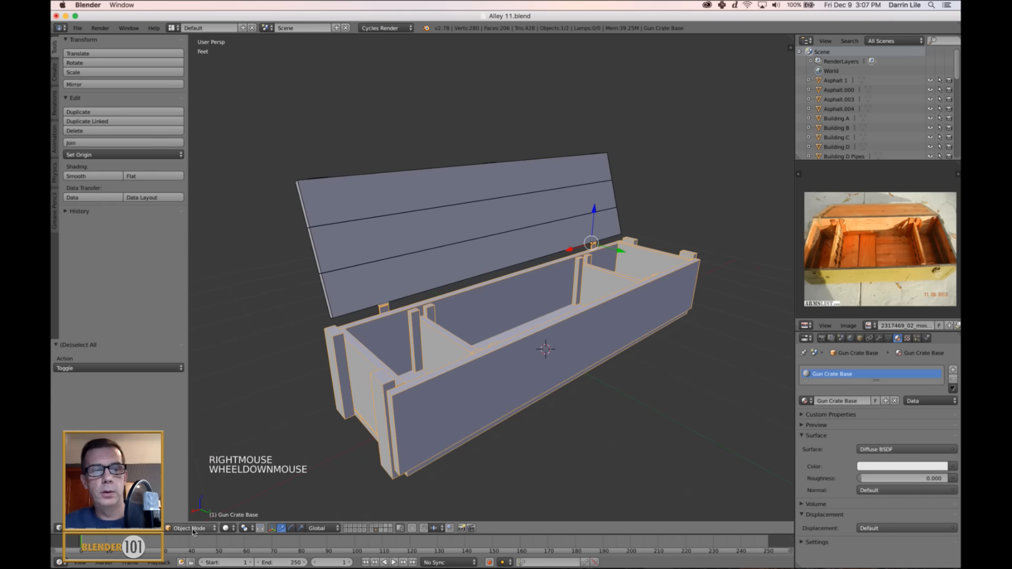
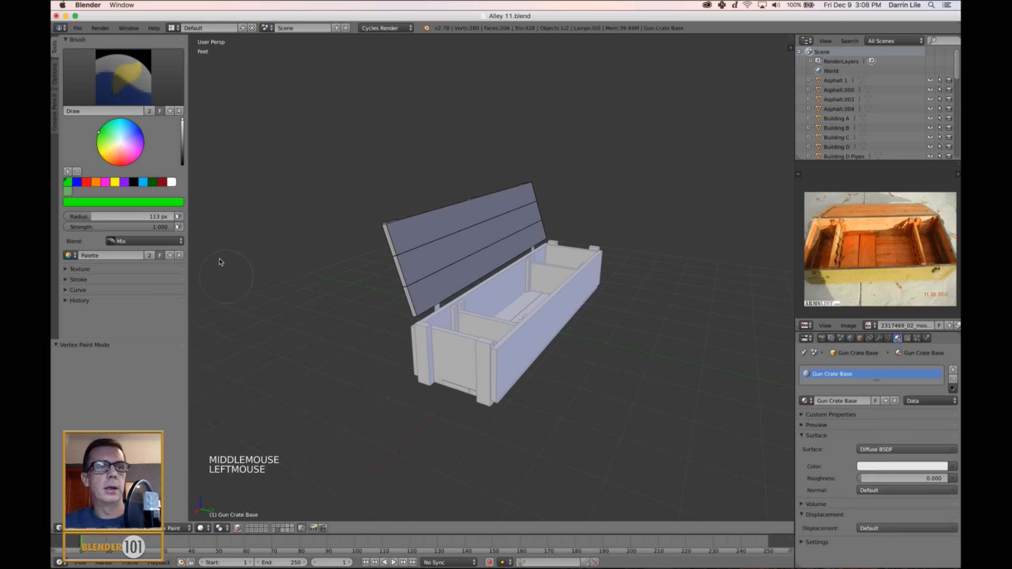
# Fill the whole crate base with green vertex color and deselect all of its mesh in Edit Mode.
pyautogui.hotkey('shift', 'k')
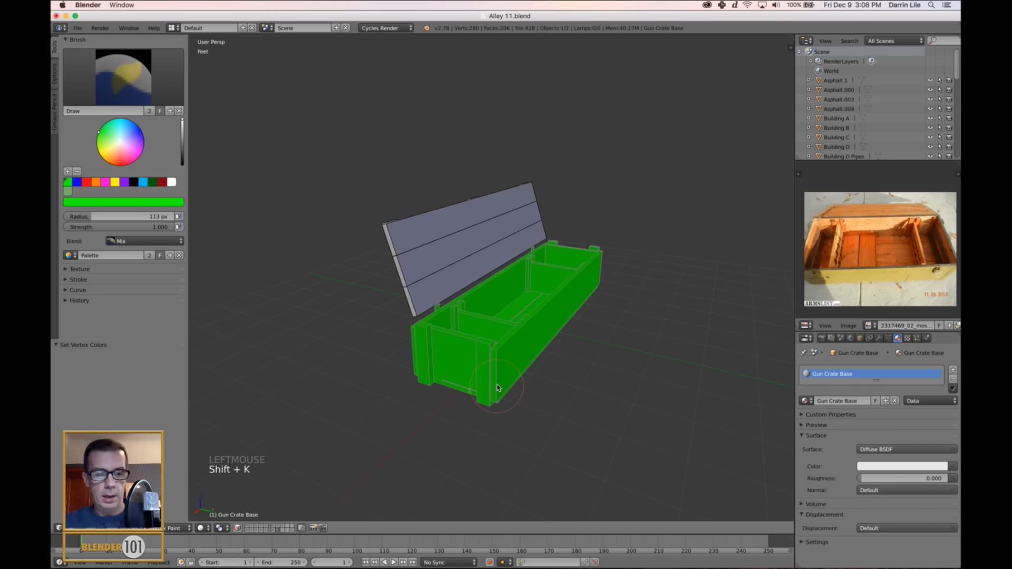
pyautogui.press('Tab')
pyautogui.moveTo(467, 403); pyautogui.dragTo(454, 424, button='middle')
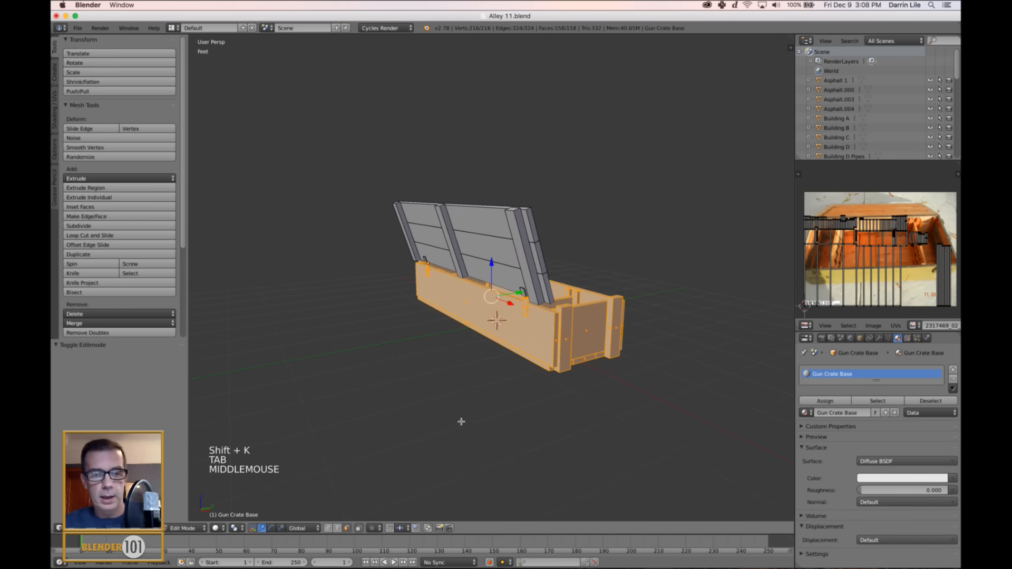
pyautogui.press('a')
# Select the linked base-side leaves and knuckles of both hinges at the back of the crate.
pyautogui.scroll(3, 526, 414)
pyautogui.keyDown('shift'); pyautogui.moveTo(502, 346); pyautogui.dragTo(551, 360, button='middle'); pyautogui.keyUp('shift')
pyautogui.scroll(2, 541, 347)
pyautogui.scroll(1, 604, 331)
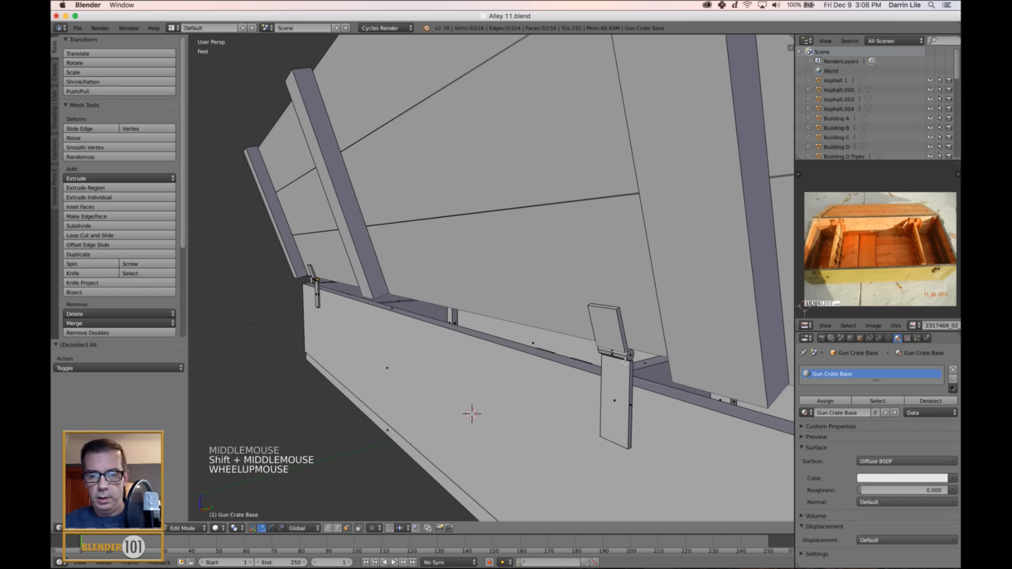
pyautogui.press('l')
pyautogui.press('l')
pyautogui.press('l')
pyautogui.keyDown('shift'); pyautogui.moveTo(483, 380); pyautogui.dragTo(608, 470, button='middle'); pyautogui.keyUp('shift')
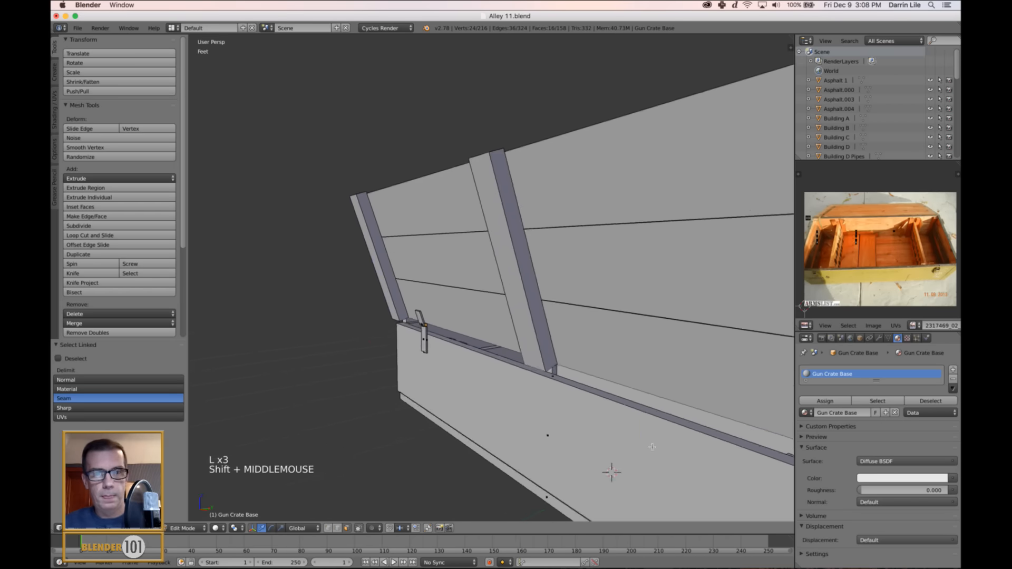
pyautogui.scroll(11, 703, 488)
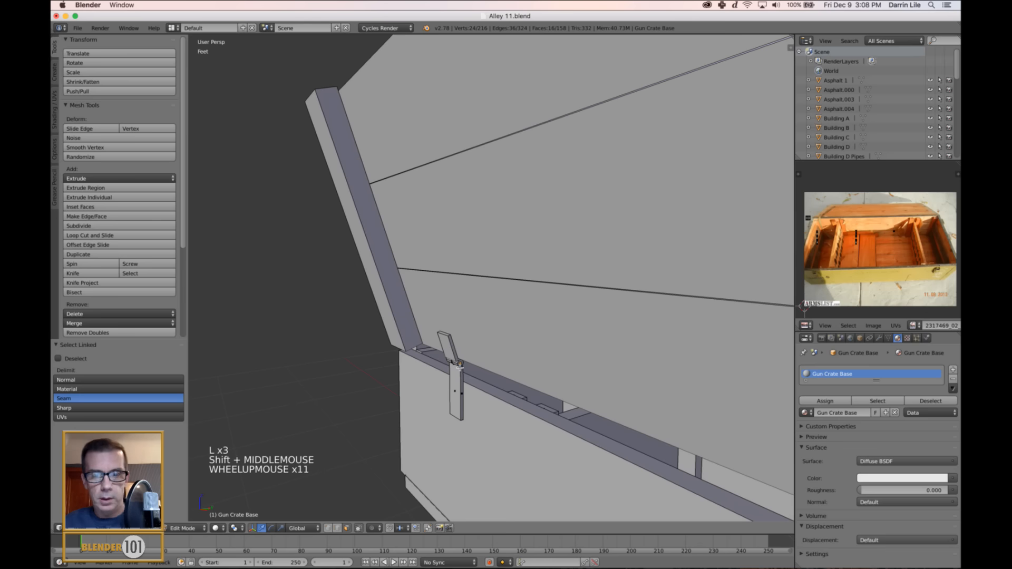
pyautogui.press('l')
pyautogui.press('l')
pyautogui.press('l')
pyautogui.press('l')
pyautogui.press('l')
pyautogui.press('l')
pyautogui.press('l')
pyautogui.press('l')
pyautogui.press('l')
pyautogui.press('l')
pyautogui.scroll(-9, 622, 391)
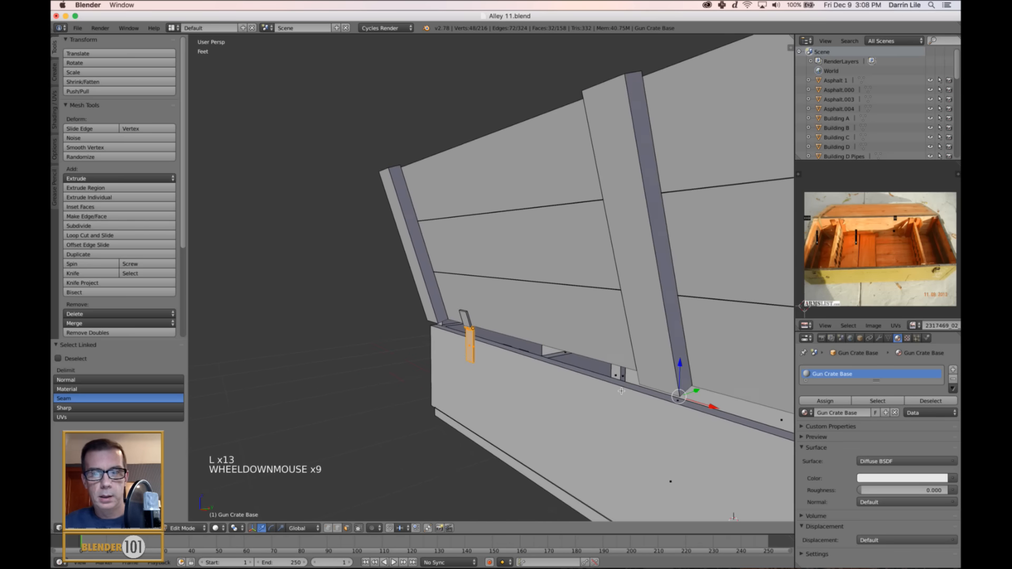
pyautogui.scroll(-5, 622, 391)
pyautogui.keyDown('shift'); pyautogui.moveTo(610, 400); pyautogui.dragTo(537, 369, button='middle'); pyautogui.keyUp('shift')
# Try to fill the selected hinge parts with blue vertex color, and undo the fill.
pyautogui.press('Tab')
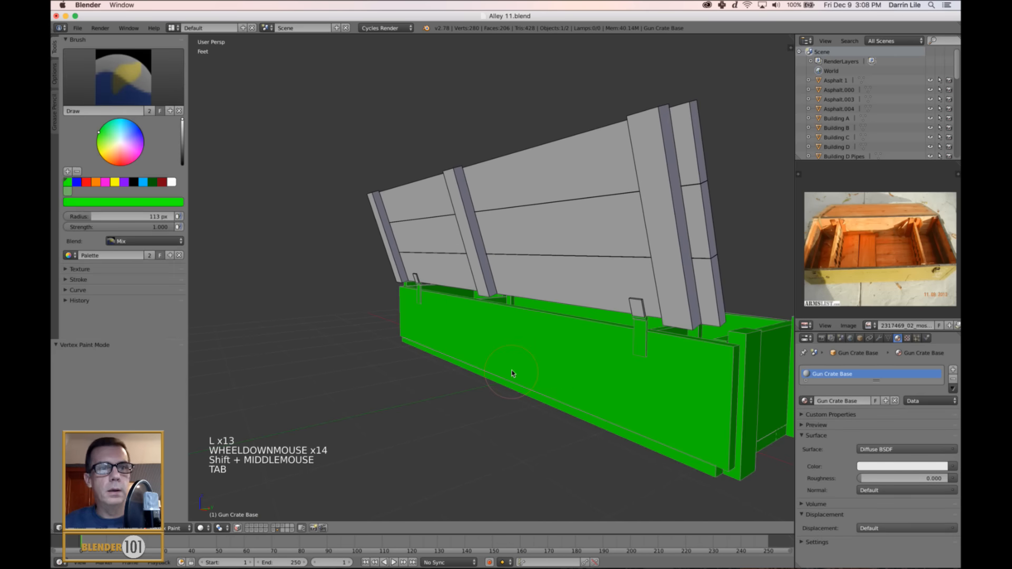
pyautogui.click(77, 183)
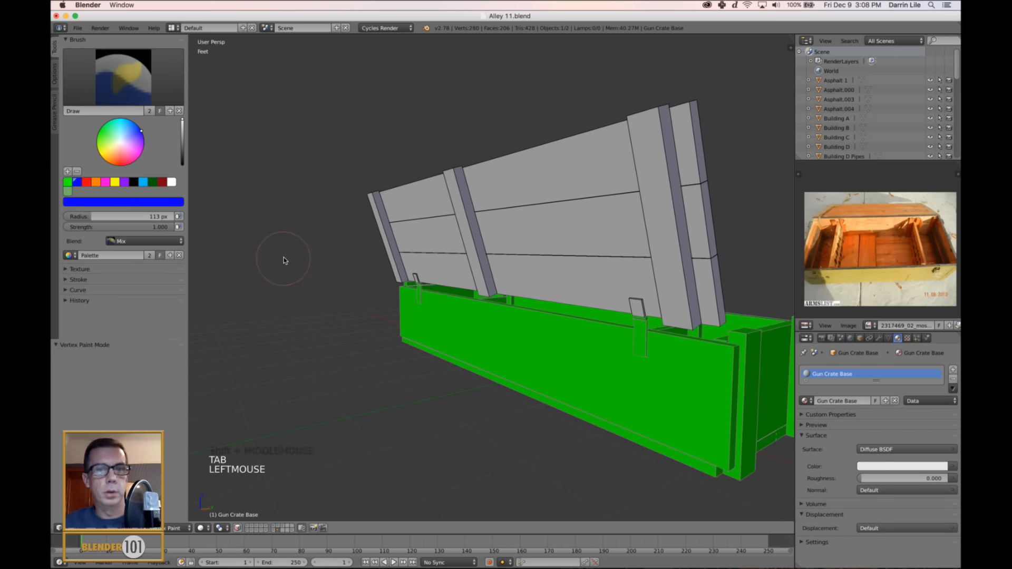
pyautogui.hotkey('shift', 'k')
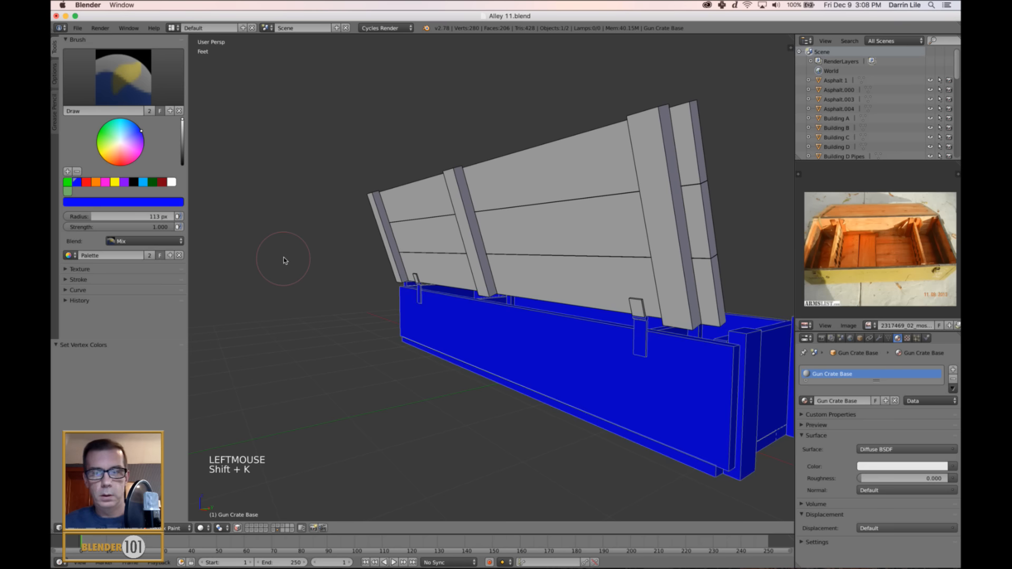
pyautogui.press('super+z')
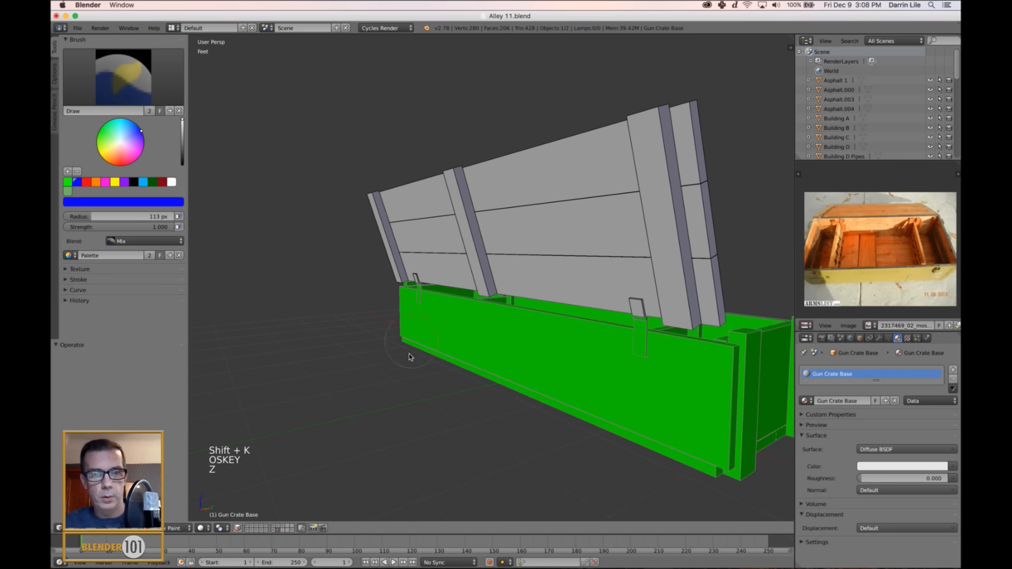
# Check in Edit Mode which hinge parts of the crate base are selected.
pyautogui.press('Tab')
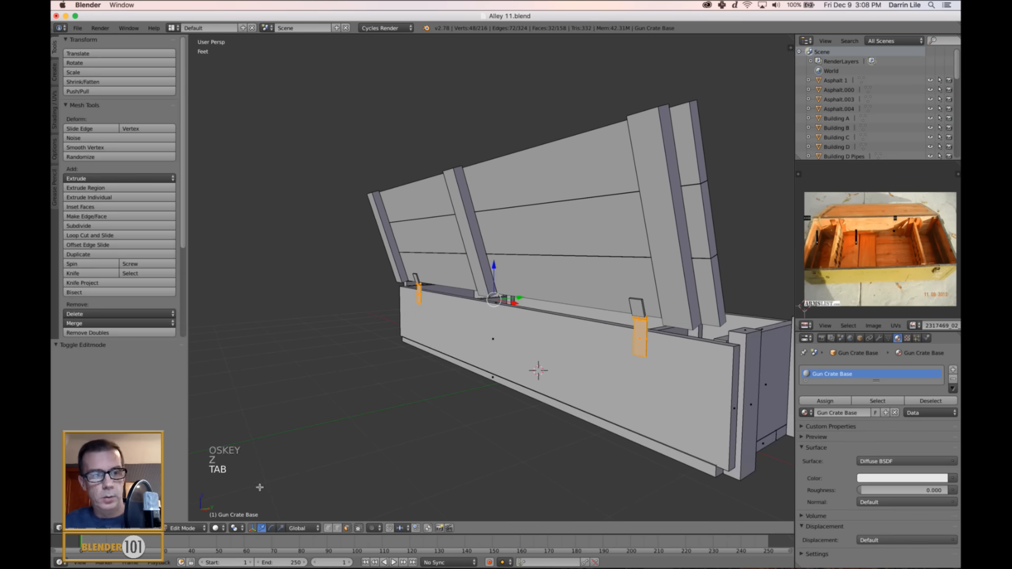
pyautogui.press('Tab')
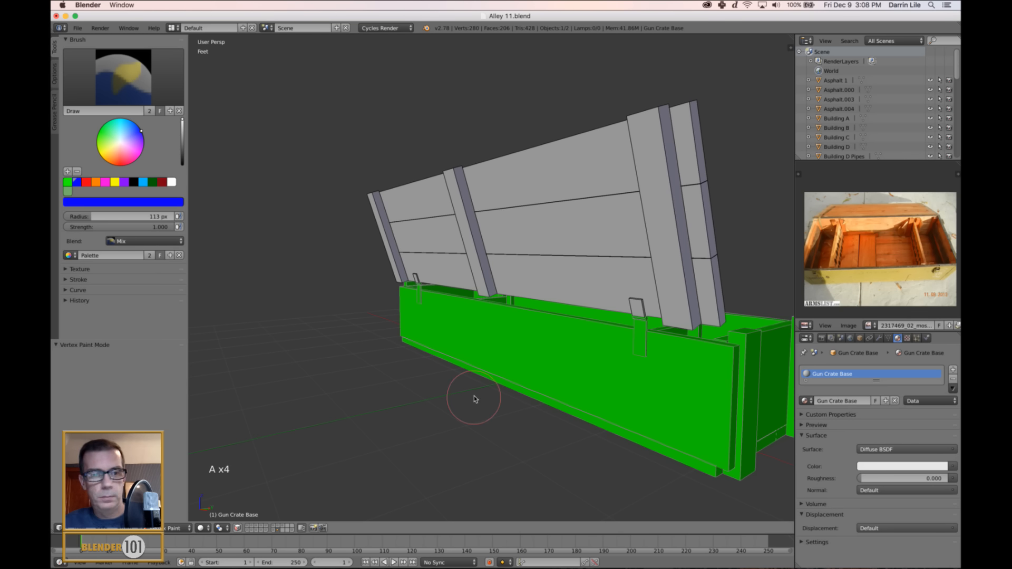
pyautogui.click(176, 528)
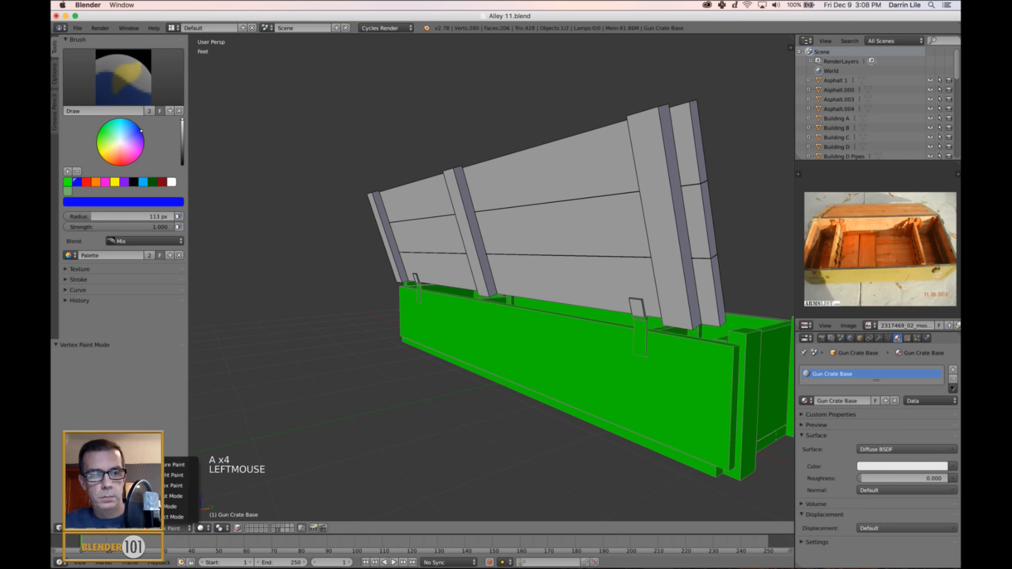
pyautogui.click(174, 506)
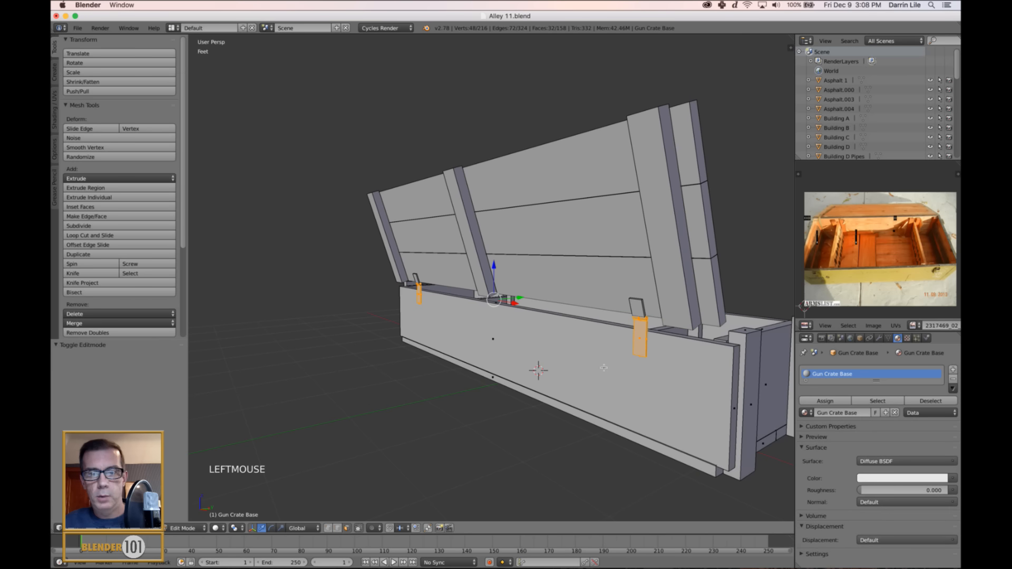
pyautogui.scroll(3, 604, 367)
pyautogui.keyDown('shift'); pyautogui.moveTo(604, 368); pyautogui.dragTo(538, 278, button='middle'); pyautogui.keyUp('shift')
pyautogui.scroll(-1, 538, 279)
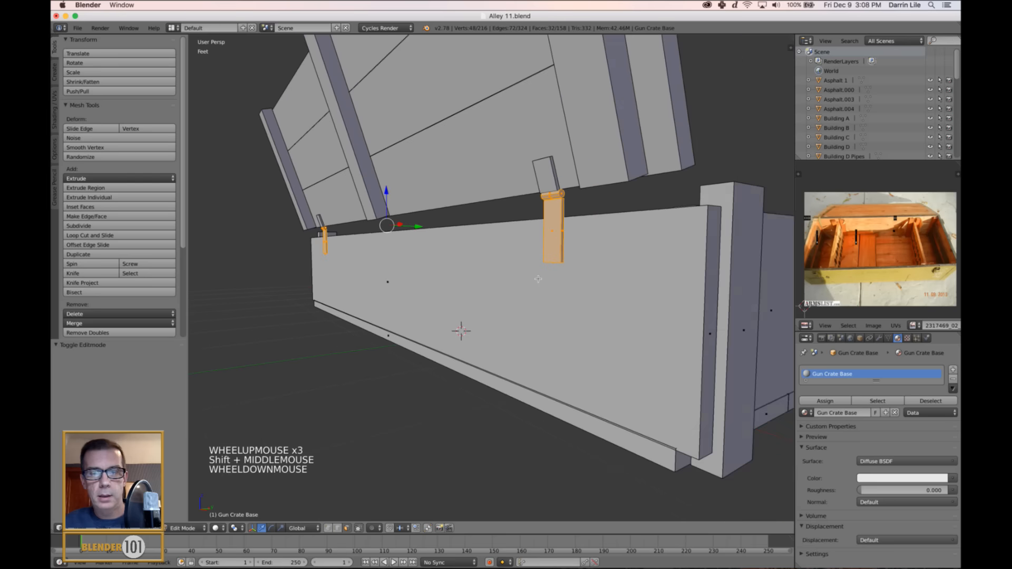
# Try again to fill the selected hinge parts with blue in Vertex Paint mode, and inspect the crate's inside.
pyautogui.click(206, 529)
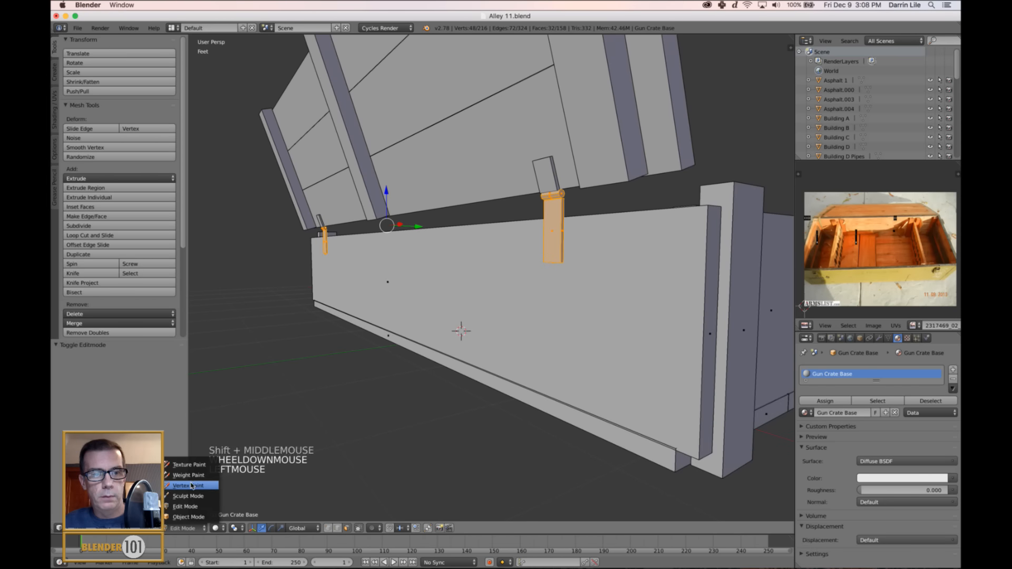
pyautogui.click(192, 485)
pyautogui.click(75, 182)
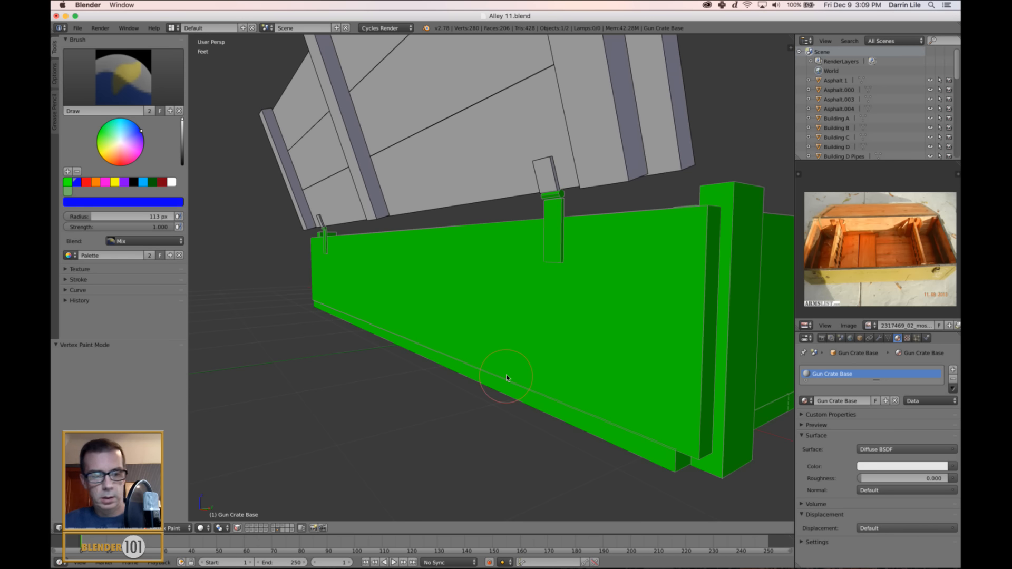
pyautogui.hotkey('shift', 'k')
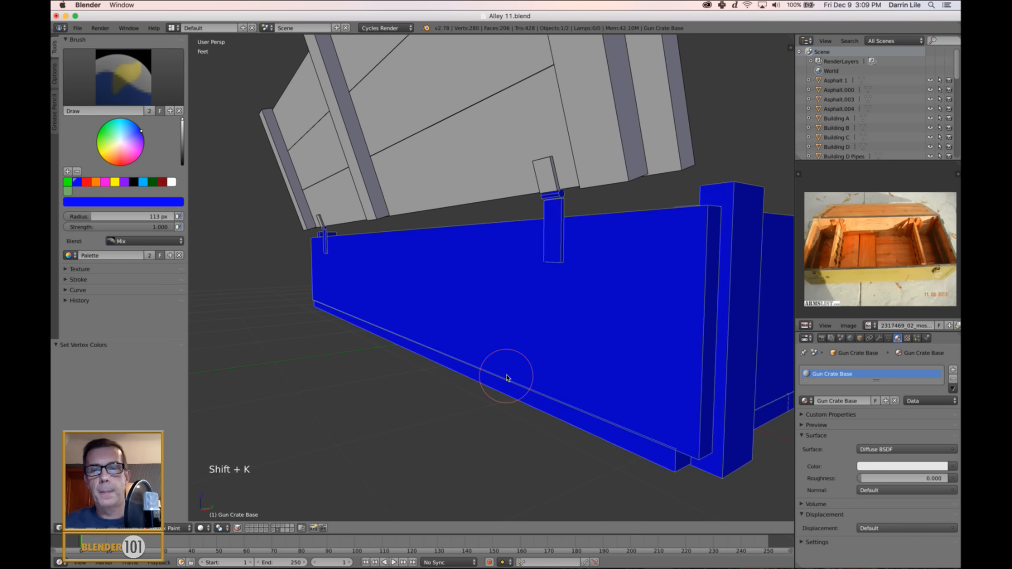
pyautogui.scroll(-5, 562, 338)
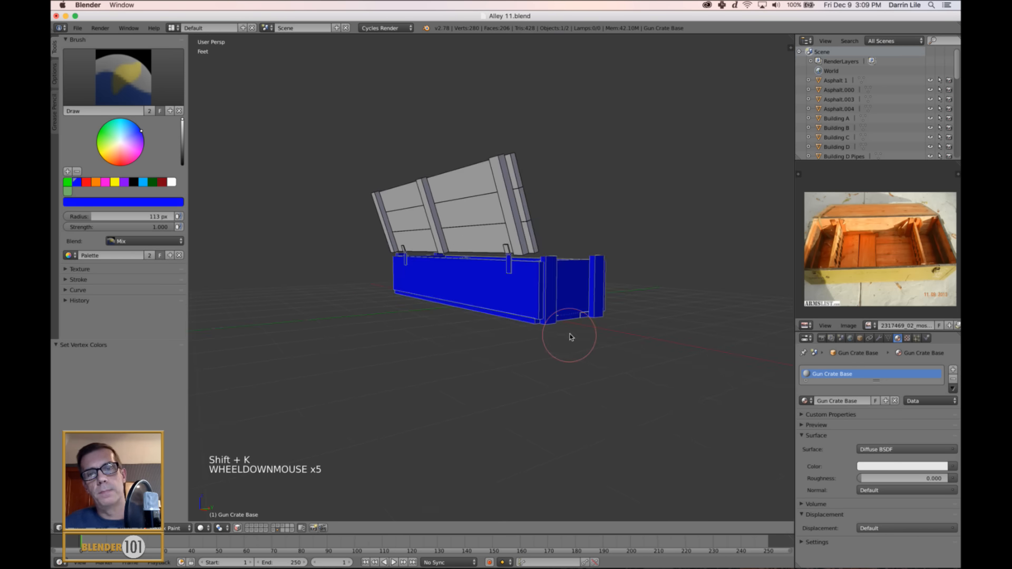
pyautogui.moveTo(572, 334); pyautogui.dragTo(515, 380, button='middle')
pyautogui.scroll(5, 524, 355)
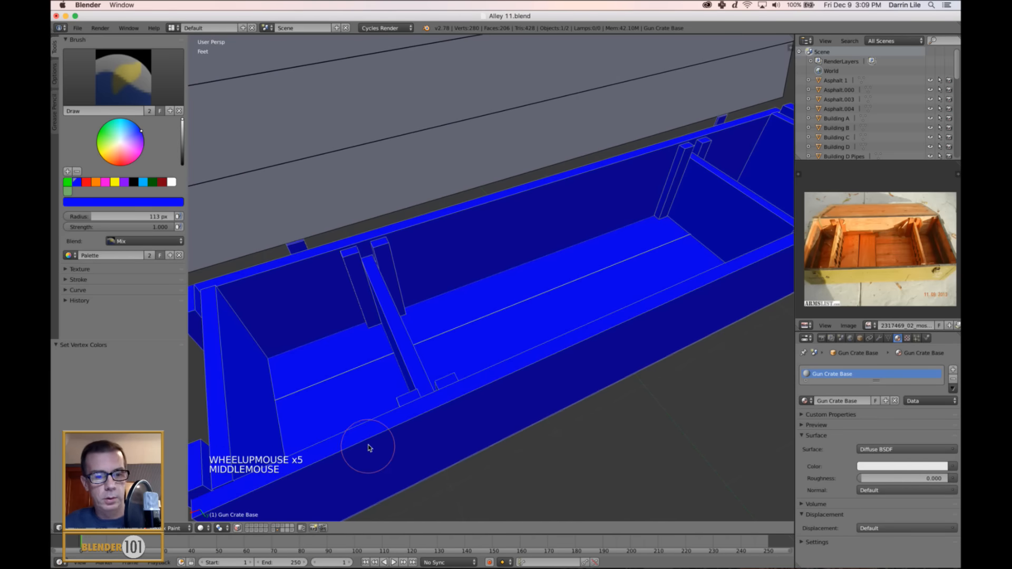
# Clear the mesh selection and select only the outer face of the nearer hinge's base-side leaf.
pyautogui.press('Tab')
pyautogui.scroll(-3, 384, 411)
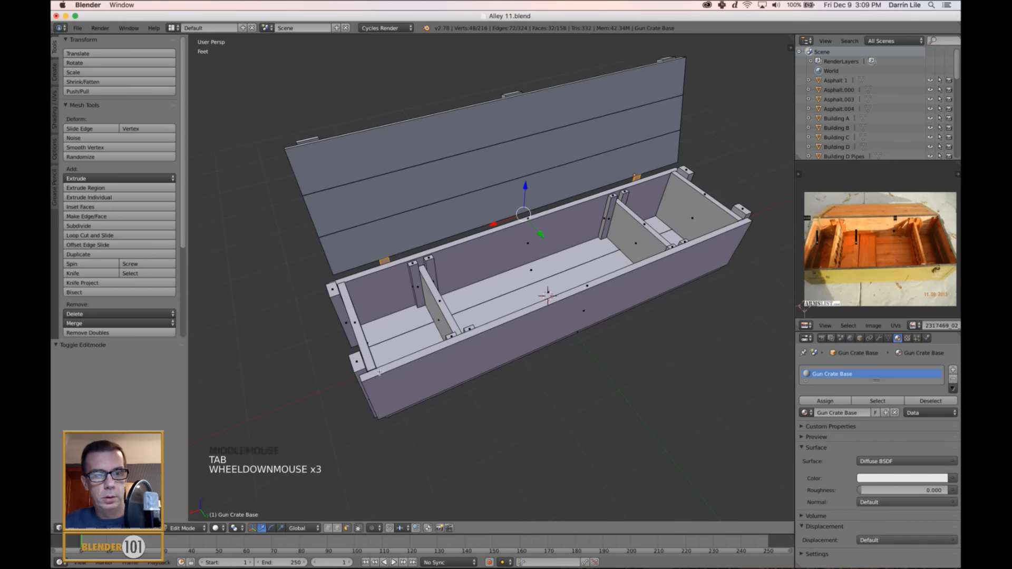
pyautogui.press('a')
pyautogui.moveTo(422, 356); pyautogui.dragTo(545, 280, button='middle')
pyautogui.scroll(2, 546, 280)
pyautogui.rightClick(559, 262)
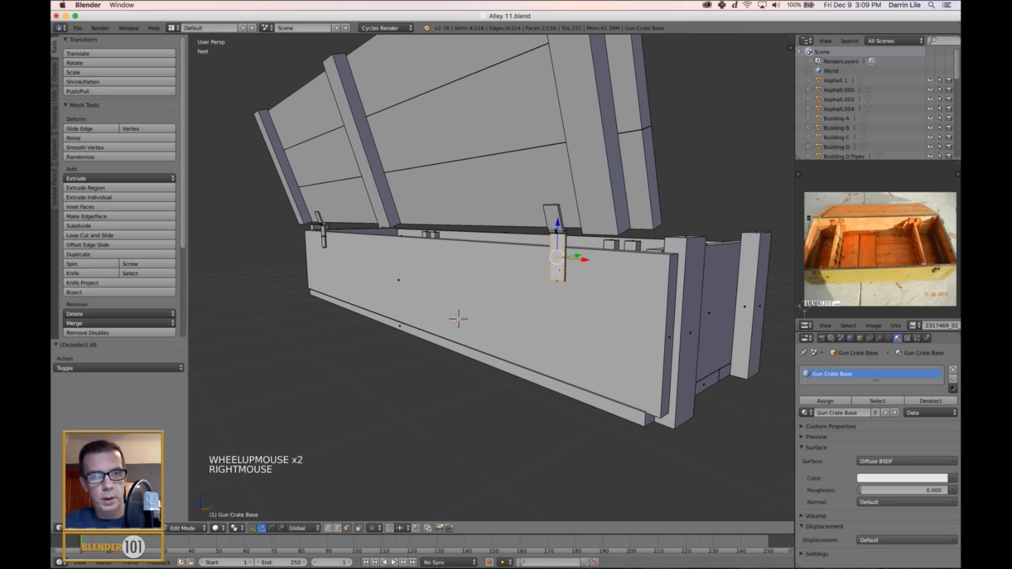
# Recolor the whole crate base green in Vertex Paint mode.
pyautogui.press('Tab')
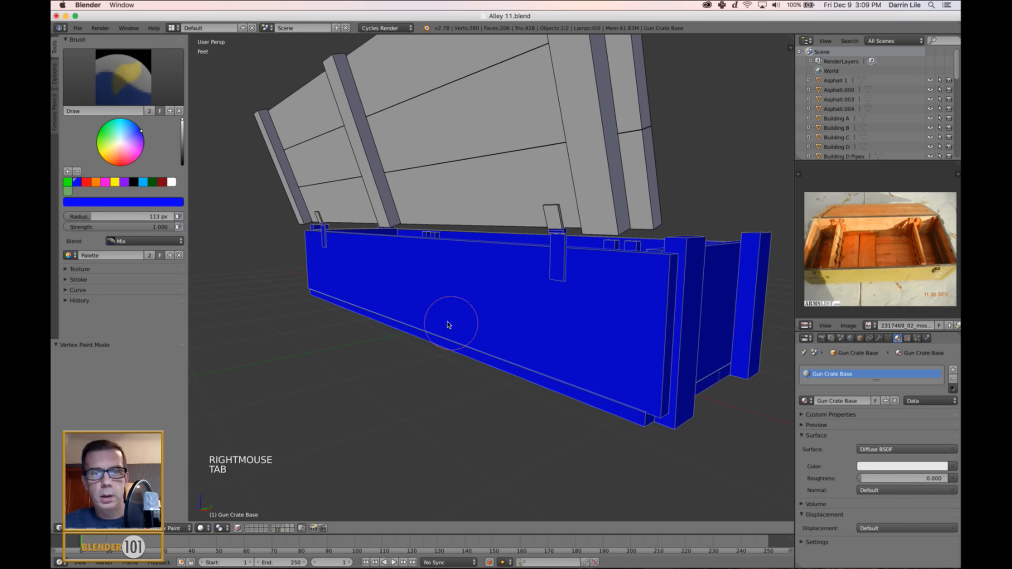
pyautogui.click(68, 183)
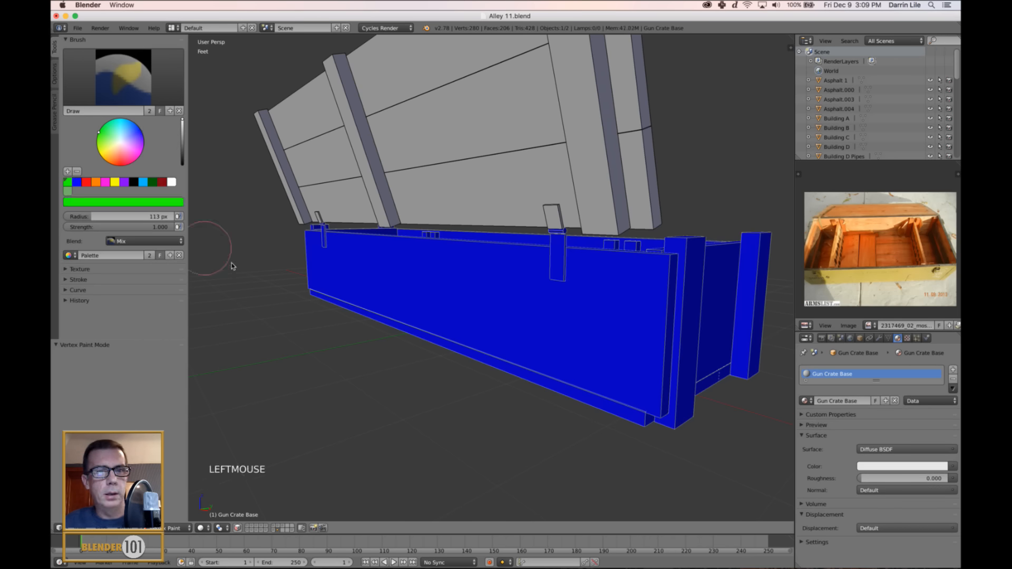
pyautogui.hotkey('shift', 'k')
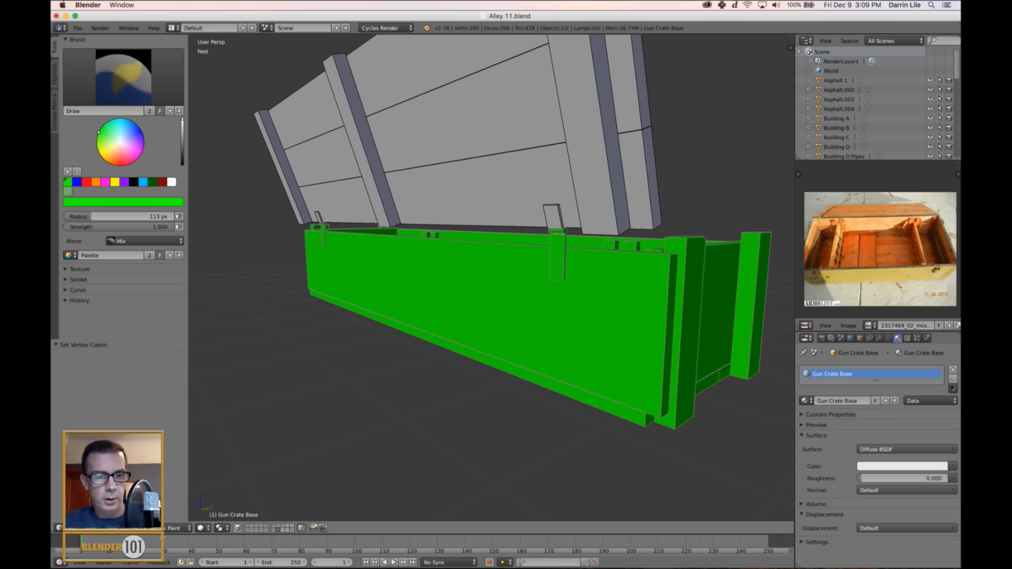
# Enable face selection masking for painting and fill the selected hinge face with blue vertex color.
pyautogui.click(237, 528)
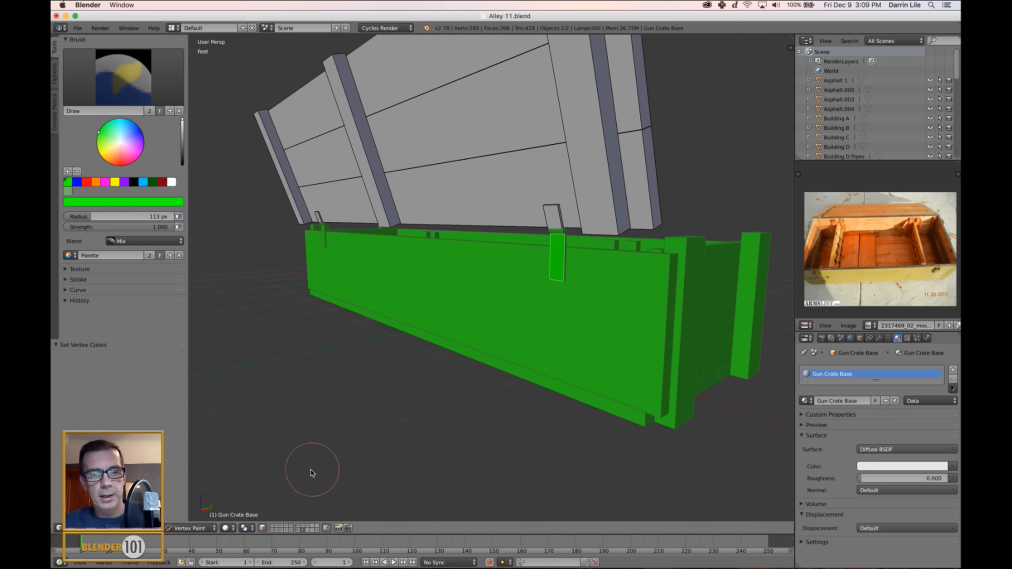
pyautogui.click(70, 181)
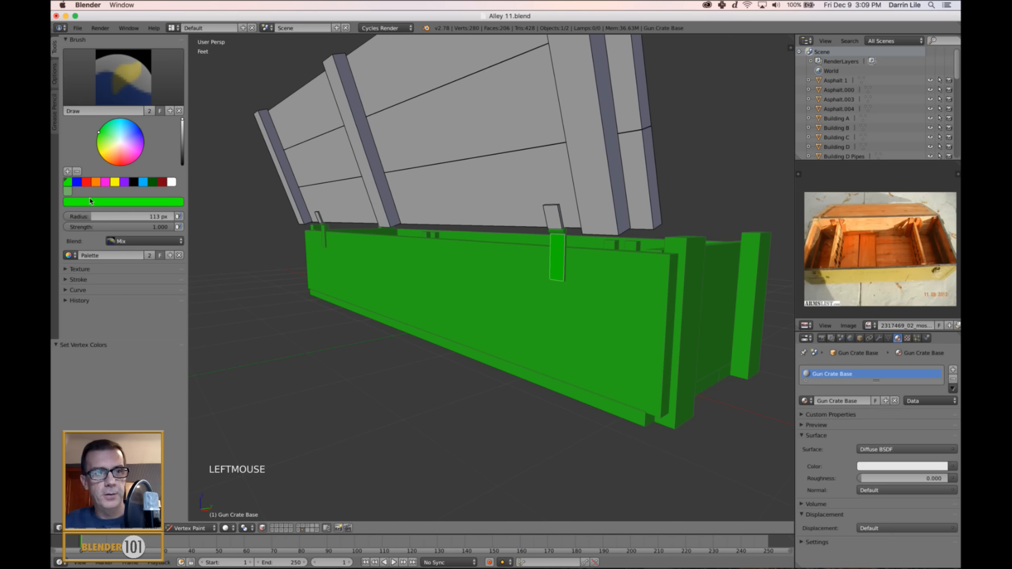
pyautogui.click(77, 181)
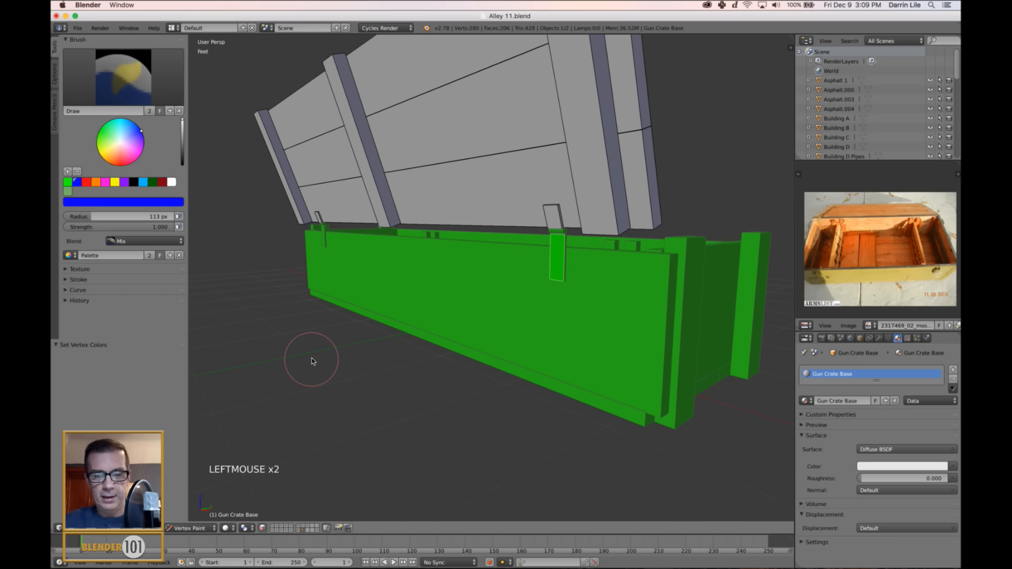
pyautogui.hotkey('shift', 'k')
# Add the nearer hinge's knuckle and the far hinge's base-side leaf and knuckle to the Edit Mode selection.
pyautogui.press('Tab')
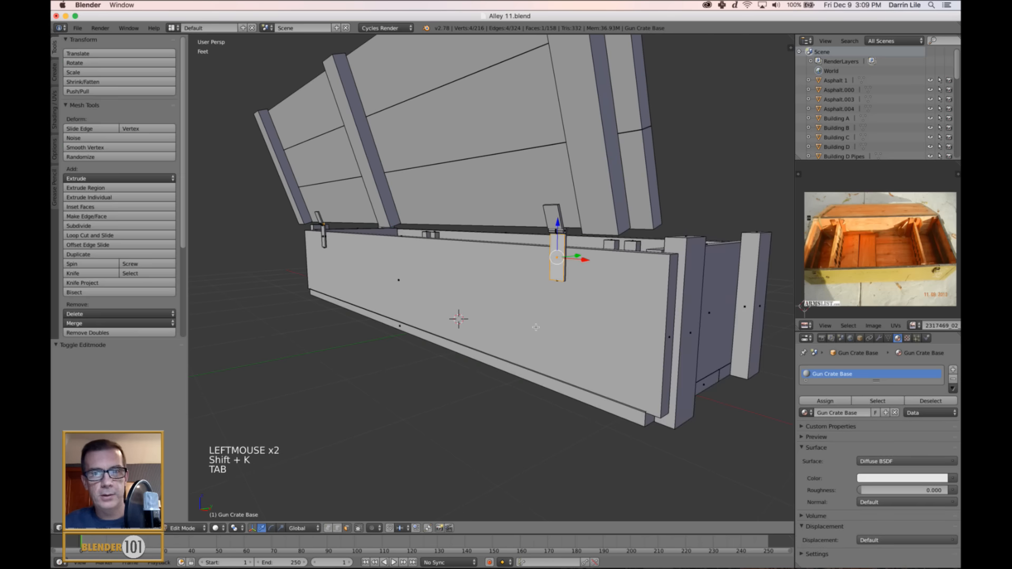
pyautogui.scroll(3, 535, 327)
pyautogui.keyDown('shift'); pyautogui.moveTo(649, 237); pyautogui.dragTo(568, 281, button='middle'); pyautogui.keyUp('shift')
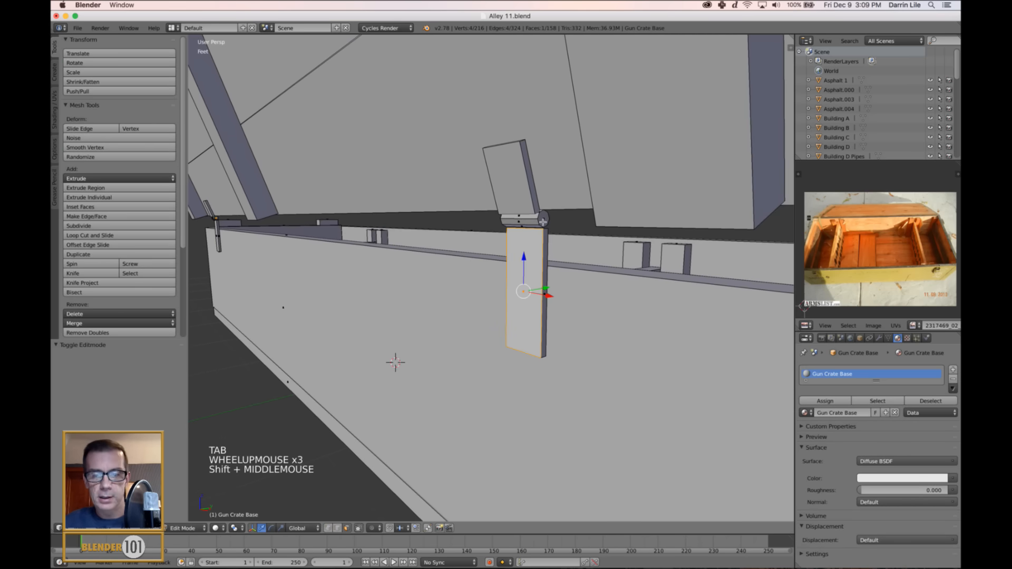
pyautogui.press('l')
pyautogui.keyDown('shift'); pyautogui.moveTo(543, 222); pyautogui.dragTo(712, 383, button='middle'); pyautogui.keyUp('shift')
pyautogui.scroll(7, 498, 219)
pyautogui.scroll(5, 498, 219)
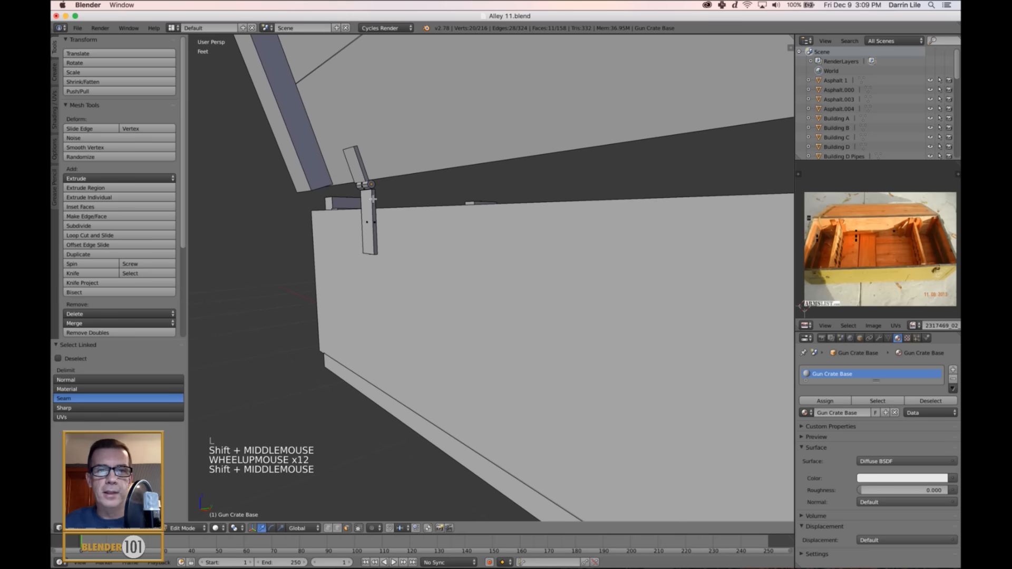
pyautogui.press('l')
pyautogui.press('l')
pyautogui.scroll(-8, 369, 226)
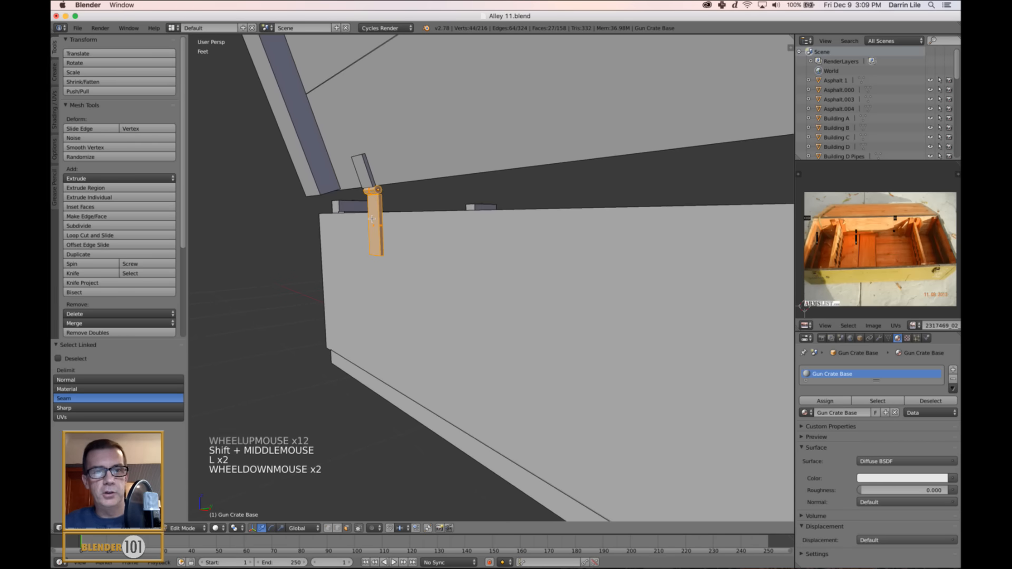
pyautogui.scroll(-7, 362, 272)
pyautogui.keyDown('shift'); pyautogui.moveTo(371, 274); pyautogui.dragTo(394, 260, button='middle'); pyautogui.keyUp('shift')
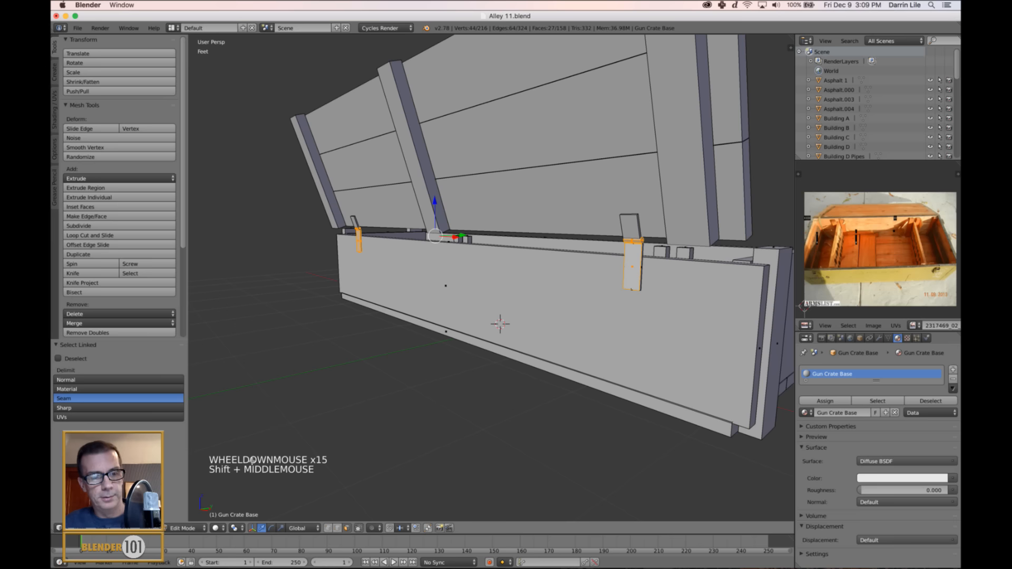
# Fill the selected base-side hinge parts with blue vertex color in Vertex Paint mode.
pyautogui.click(189, 528)
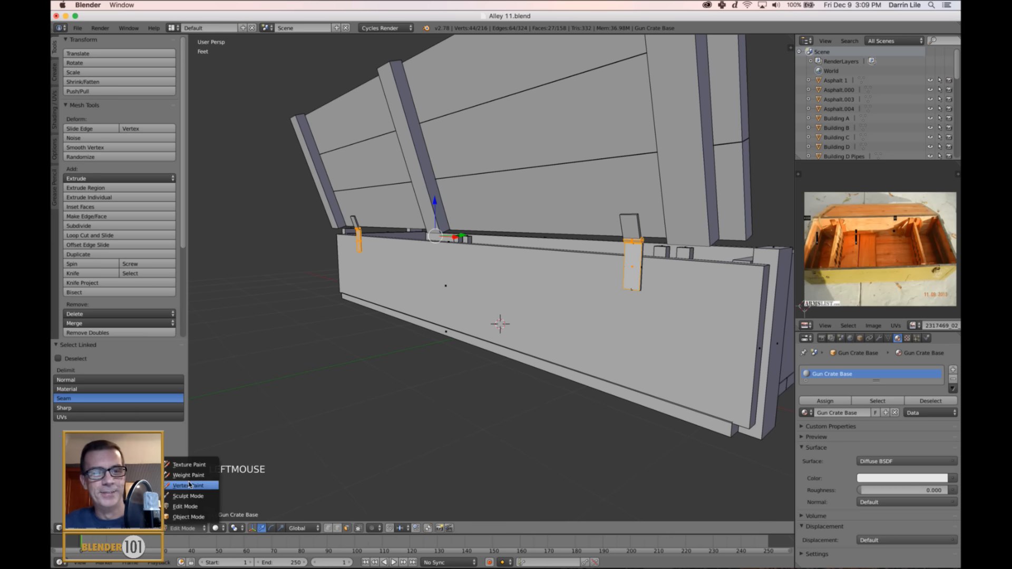
pyautogui.click(188, 486)
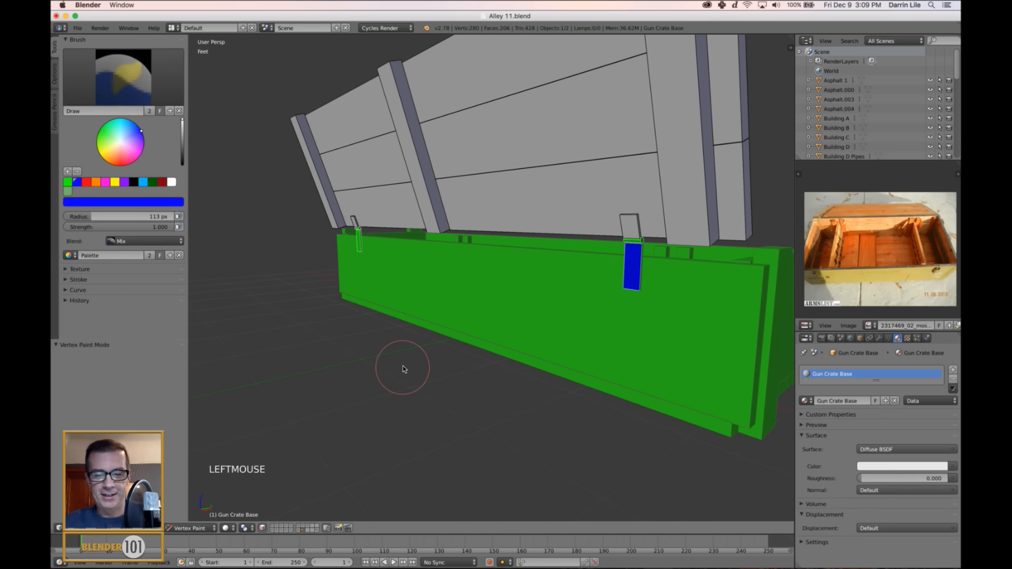
pyautogui.hotkey('shift', 'k')
pyautogui.press('a')
pyautogui.scroll(-3, 510, 339)
pyautogui.moveTo(511, 339)
pyautogui.mouseDown(button='middle')
pyautogui.moveTo(644, 329)
pyautogui.moveTo(606, 321)
pyautogui.moveTo(592, 327)
pyautogui.moveTo(655, 332)
pyautogui.moveTo(620, 328)
pyautogui.moveTo(580, 348)
pyautogui.mouseUp(button='middle')
# Switch from the crate base to the lid and select all of the lid's faces in Edit Mode.
pyautogui.click(190, 528)
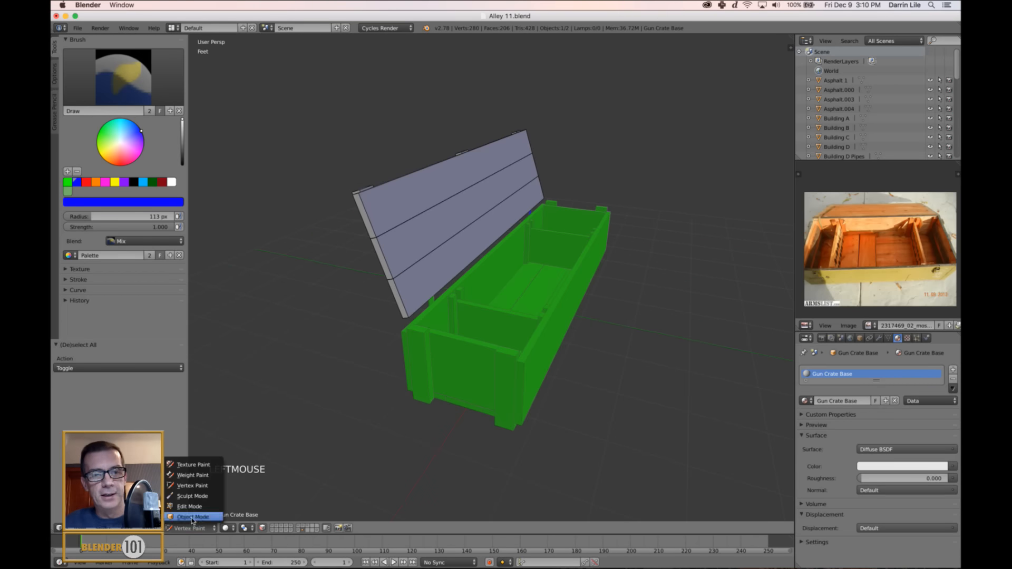
pyautogui.click(192, 518)
pyautogui.rightClick(400, 221)
pyautogui.moveTo(375, 351); pyautogui.dragTo(386, 354, button='middle')
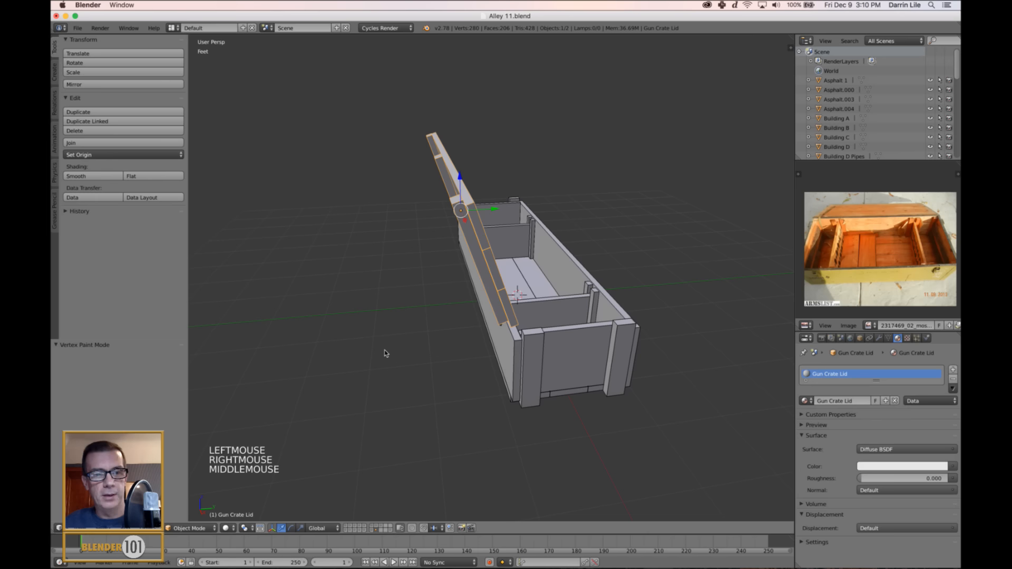
pyautogui.press('Tab')
pyautogui.moveTo(461, 360); pyautogui.dragTo(496, 370, button='middle')
pyautogui.click(184, 528)
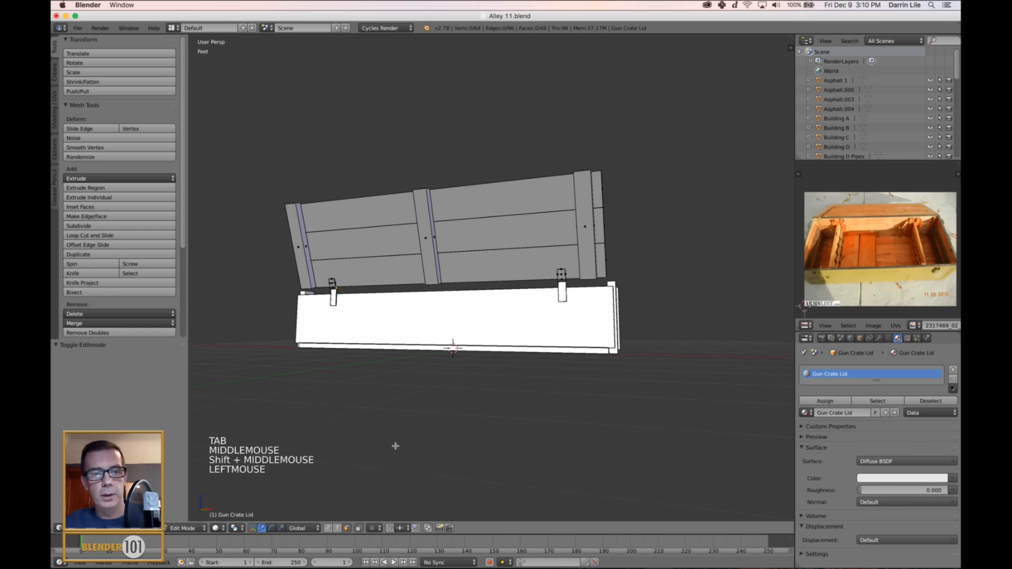
pyautogui.moveTo(482, 245); pyautogui.dragTo(529, 295, button='middle')
pyautogui.press('a')
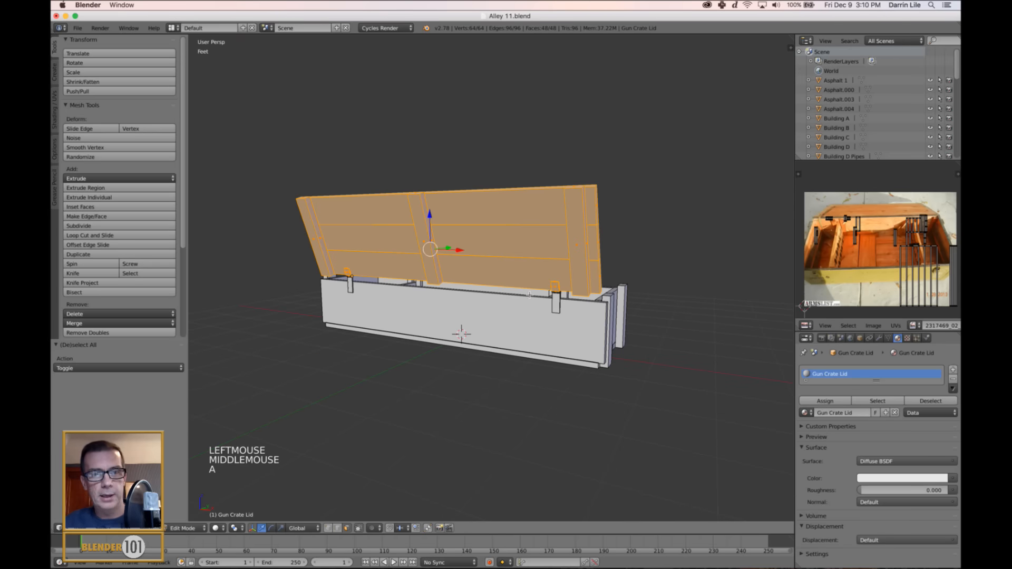
# Fill the whole crate lid with green vertex color in Vertex Paint mode.
pyautogui.click(183, 528)
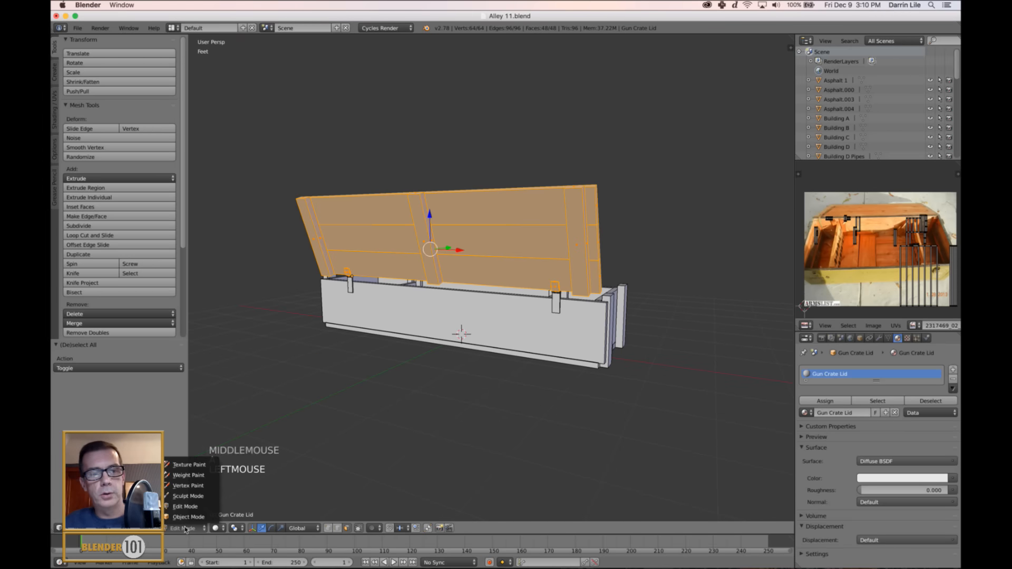
pyautogui.click(188, 486)
pyautogui.scroll(3, 527, 358)
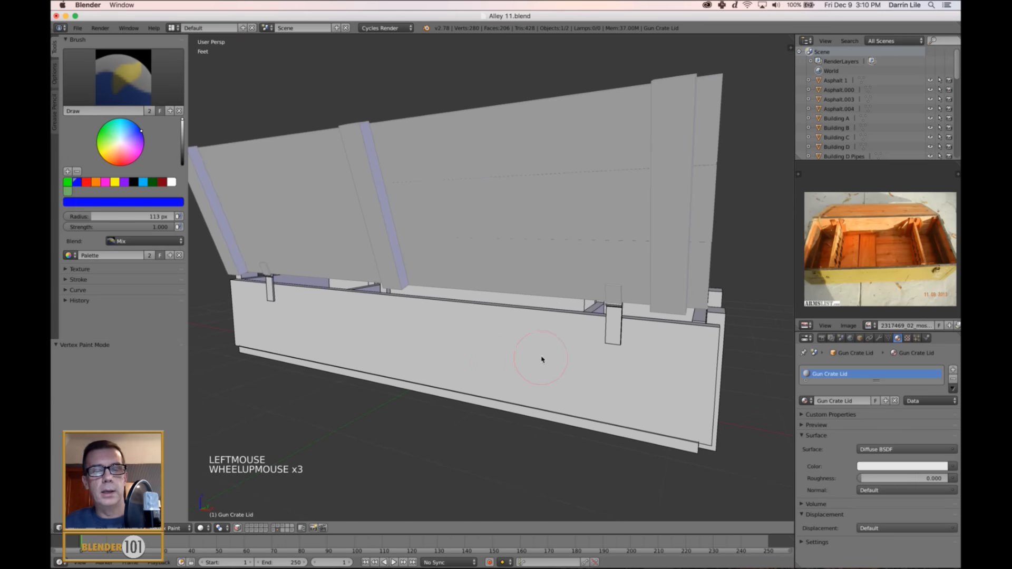
pyautogui.moveTo(540, 355); pyautogui.dragTo(487, 369, button='middle')
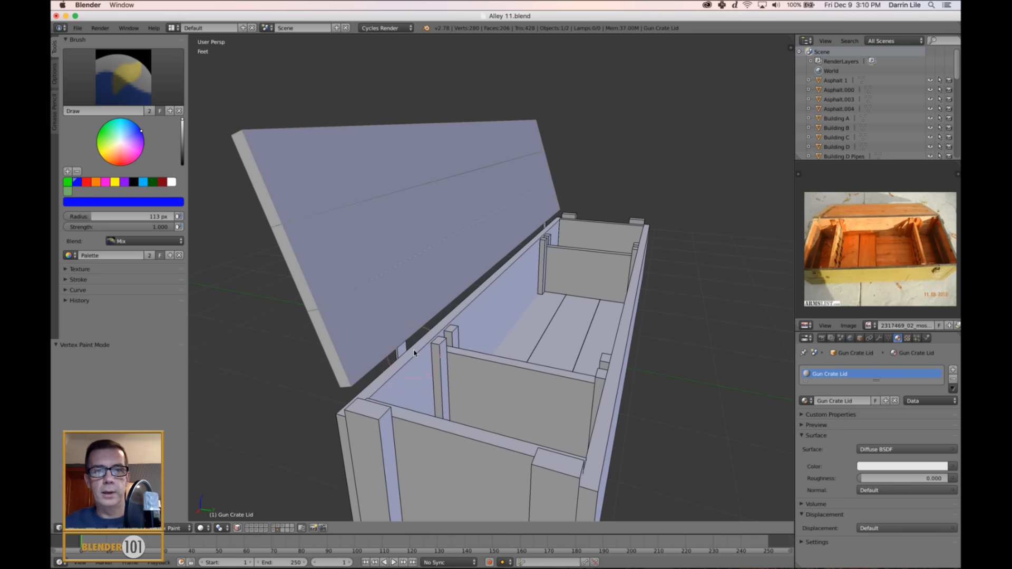
pyautogui.moveTo(414, 353); pyautogui.dragTo(295, 169, button='middle')
pyautogui.click(67, 183)
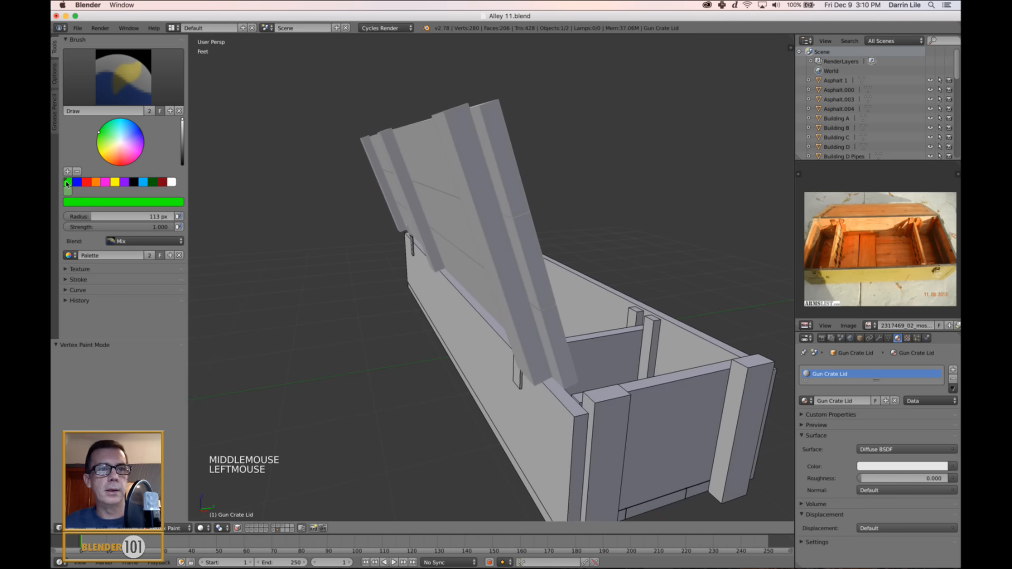
pyautogui.hotkey('shift', 'k')
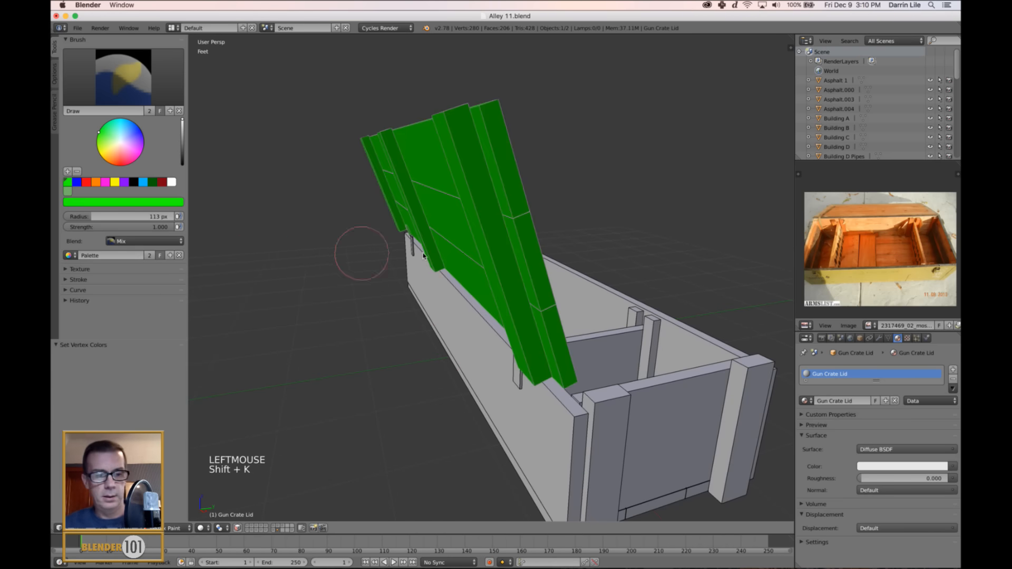
# Review the crate base's vertex colors in Vertex Paint mode and return to Object Mode.
pyautogui.click(180, 528)
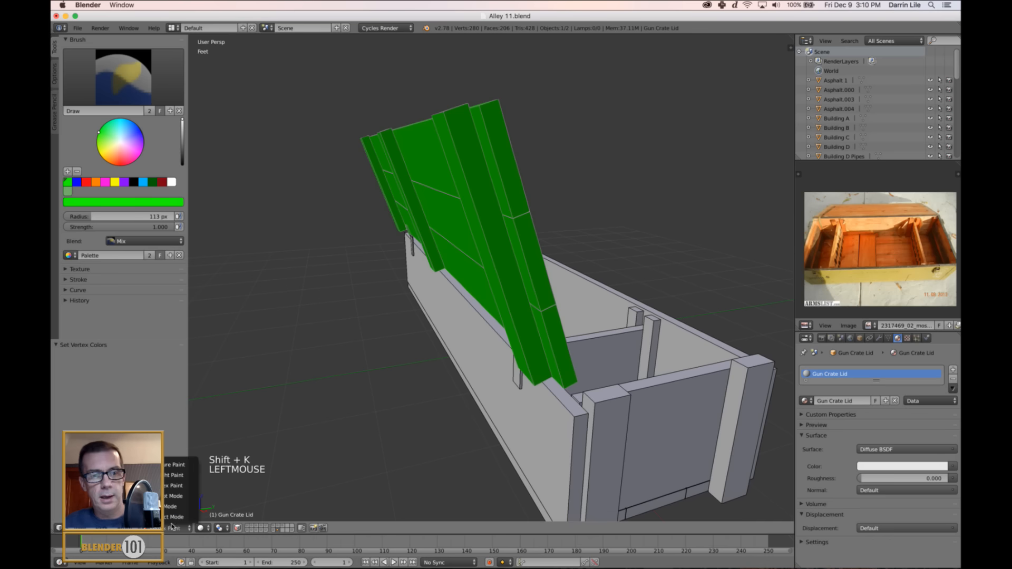
pyautogui.click(182, 520)
pyautogui.rightClick(599, 418)
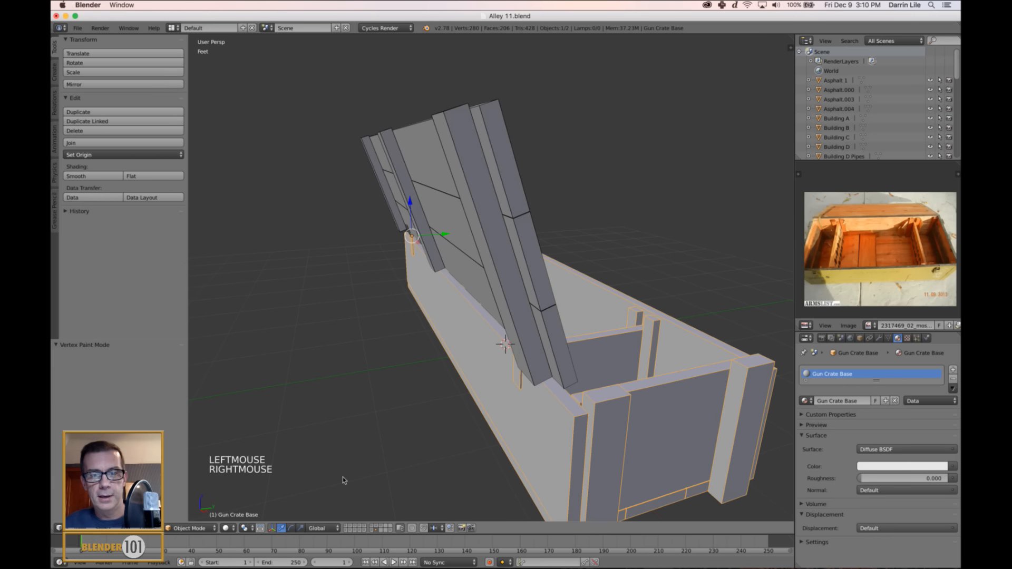
pyautogui.click(201, 529)
pyautogui.click(200, 486)
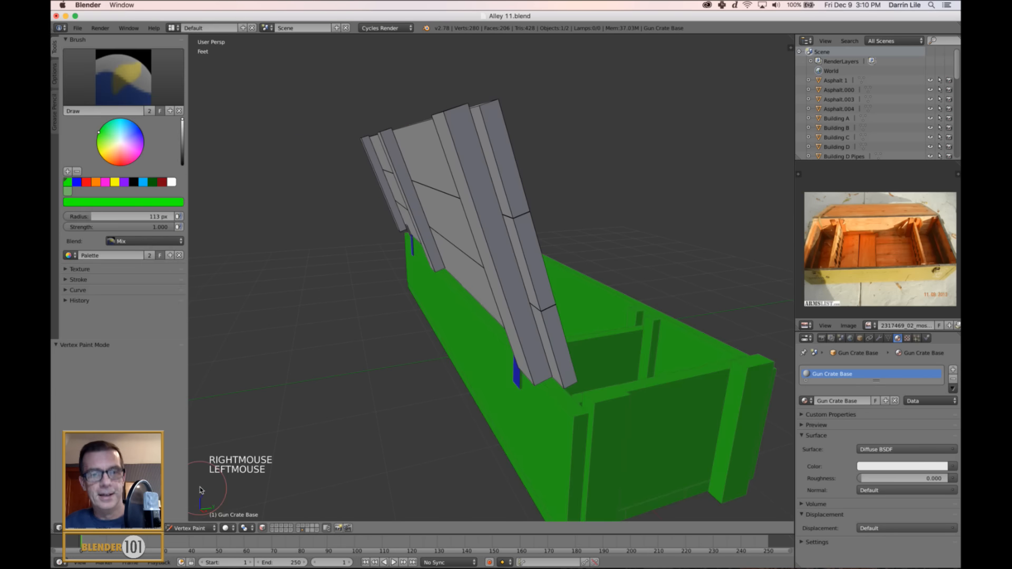
pyautogui.click(188, 528)
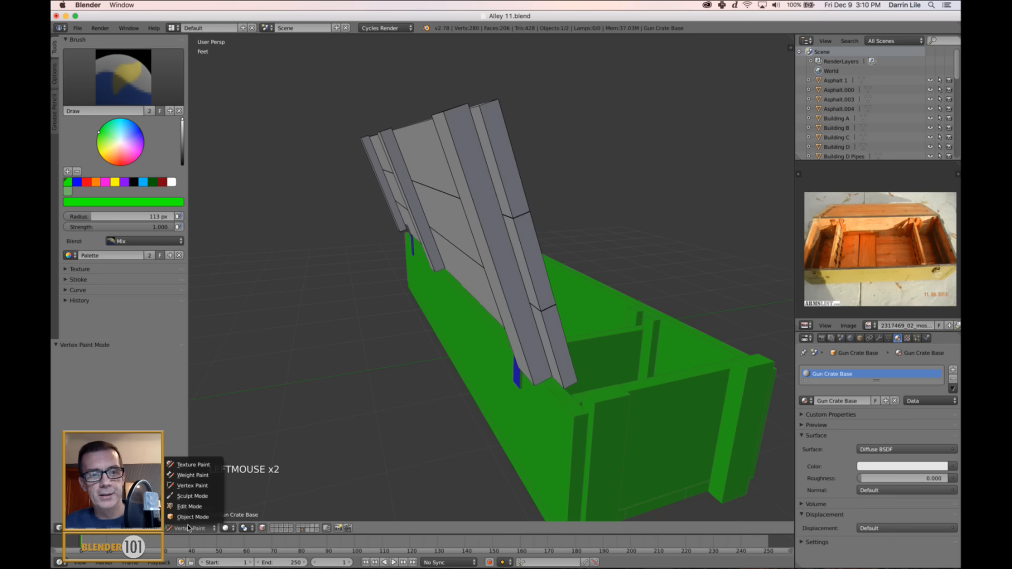
pyautogui.click(190, 518)
# Clear the lid's mesh selection in Edit Mode and select only its two linked hinge leaves.
pyautogui.rightClick(504, 285)
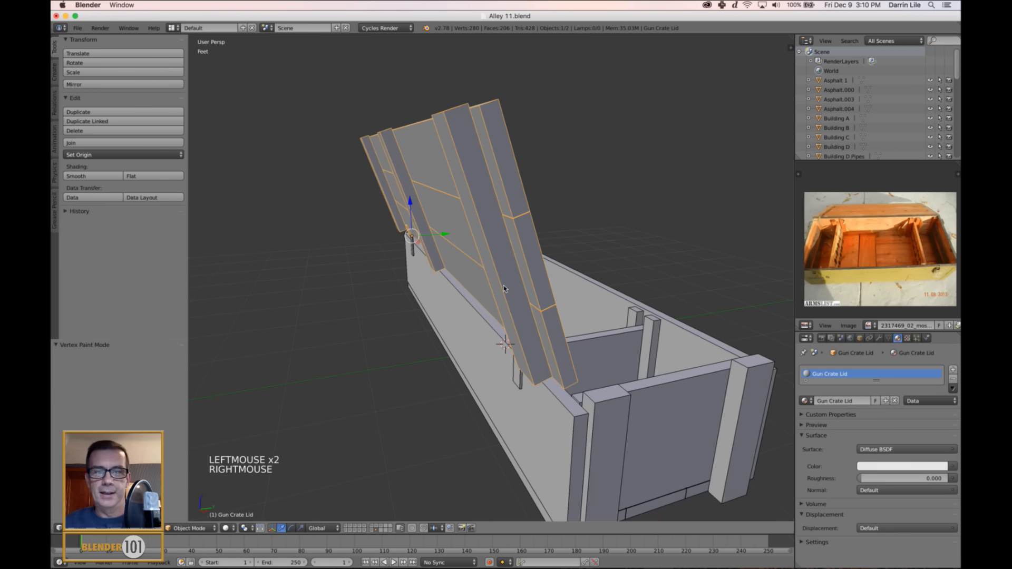
pyautogui.press('Tab')
pyautogui.moveTo(398, 372); pyautogui.dragTo(312, 454, button='middle')
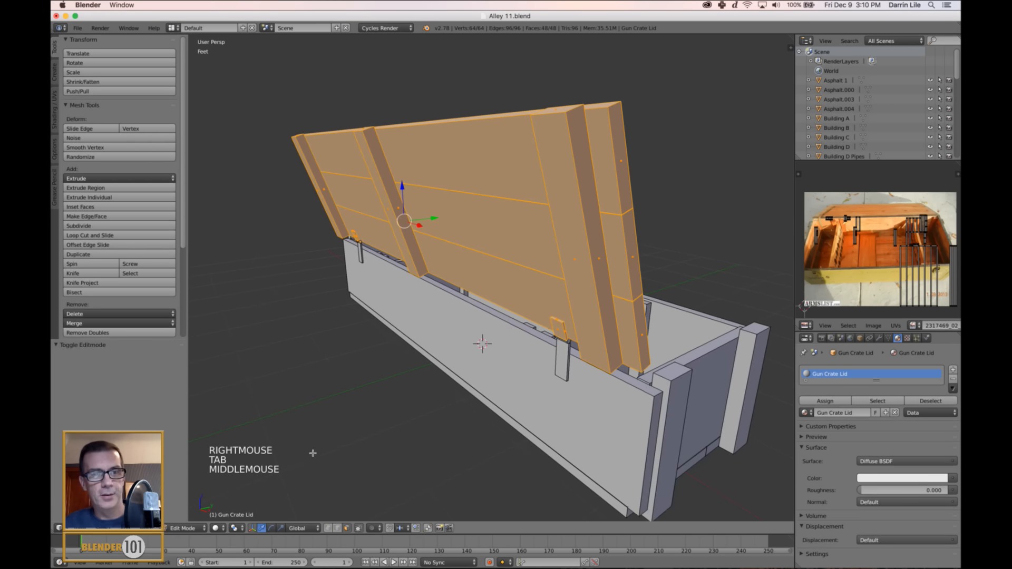
pyautogui.moveTo(538, 313); pyautogui.dragTo(610, 302, button='middle')
pyautogui.press('a')
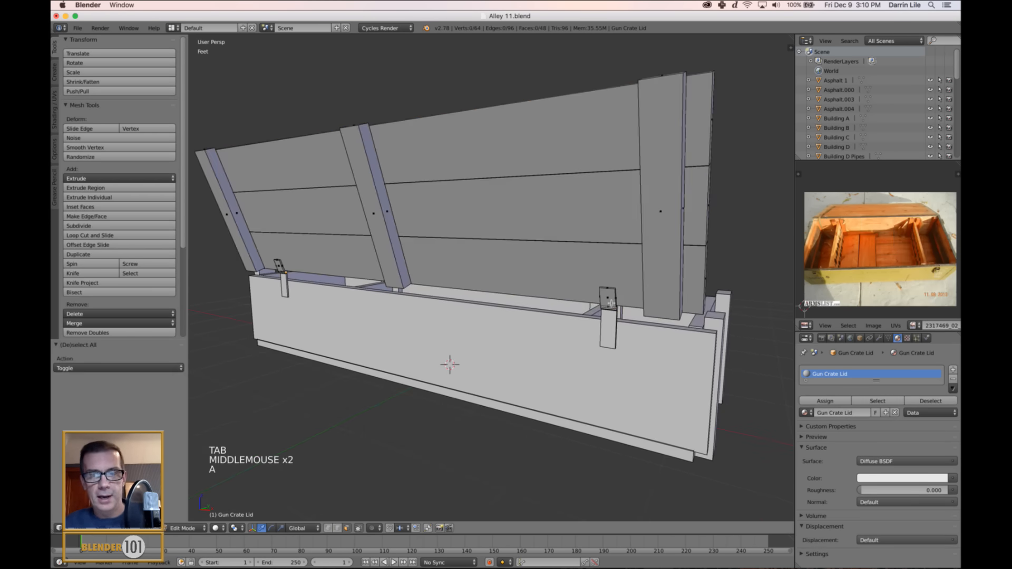
pyautogui.press('l')
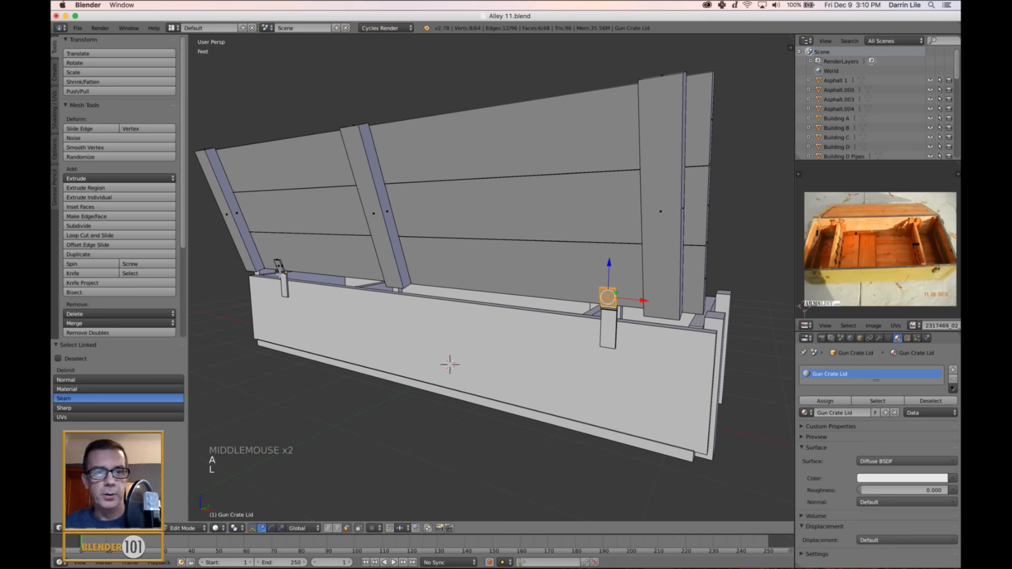
pyautogui.press('l')
# Enable face selection masking in Vertex Paint mode and fill only the lid's two selected hinge leaves with blue vertex color.
pyautogui.click(185, 529)
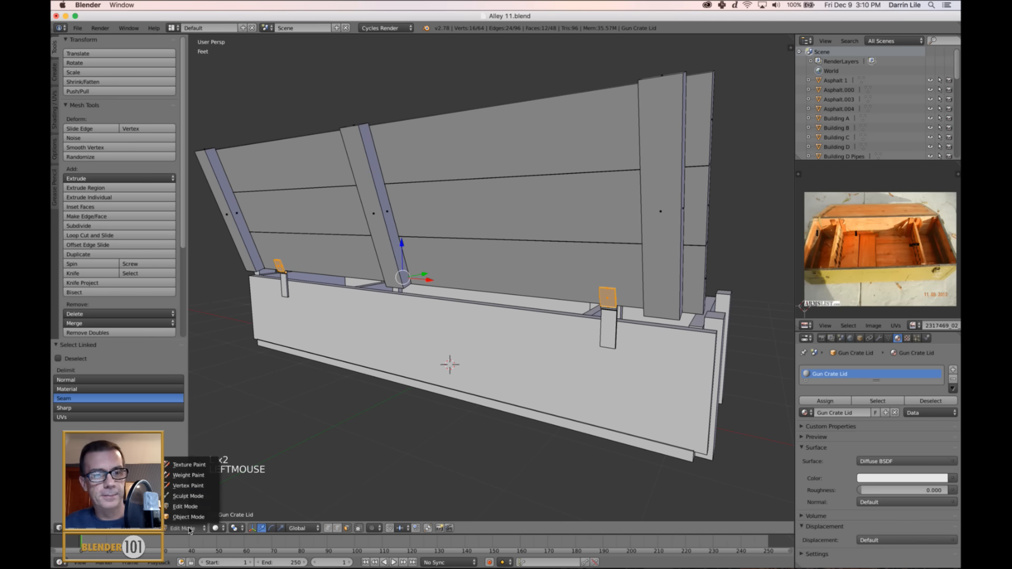
pyautogui.click(185, 494)
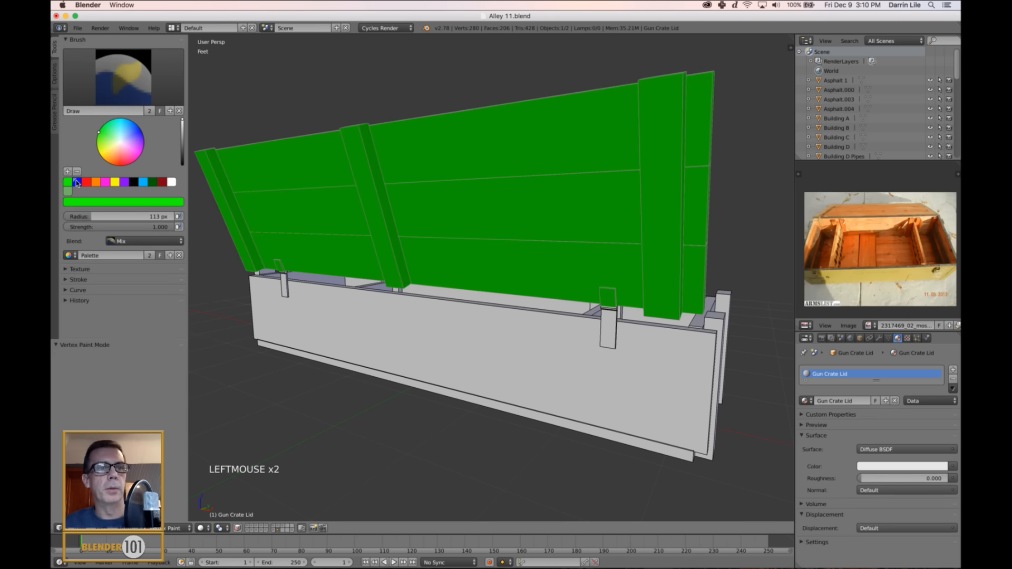
pyautogui.click(76, 182)
pyautogui.hotkey('shift', 'k')
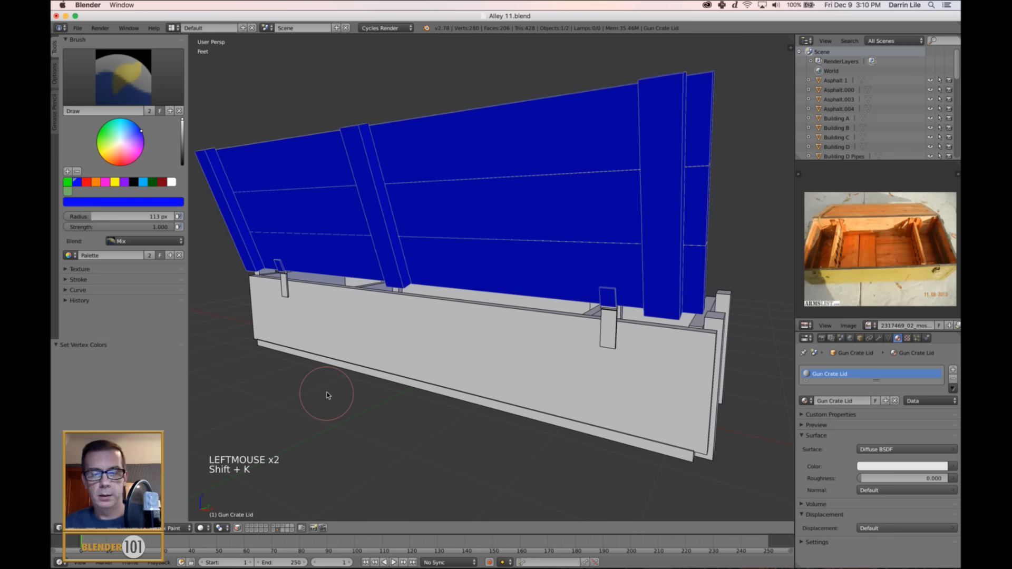
pyautogui.press('super+z')
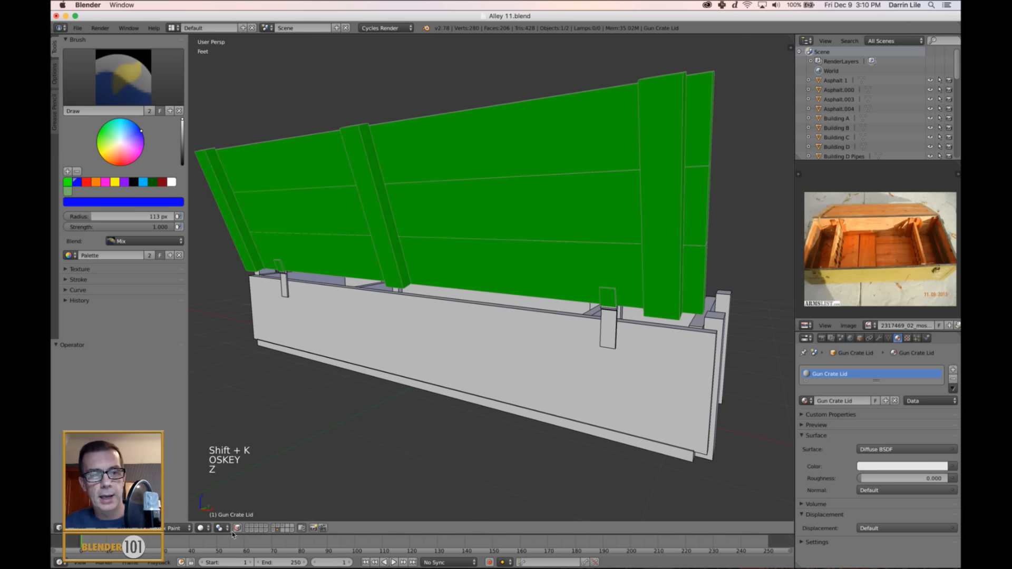
pyautogui.click(237, 531)
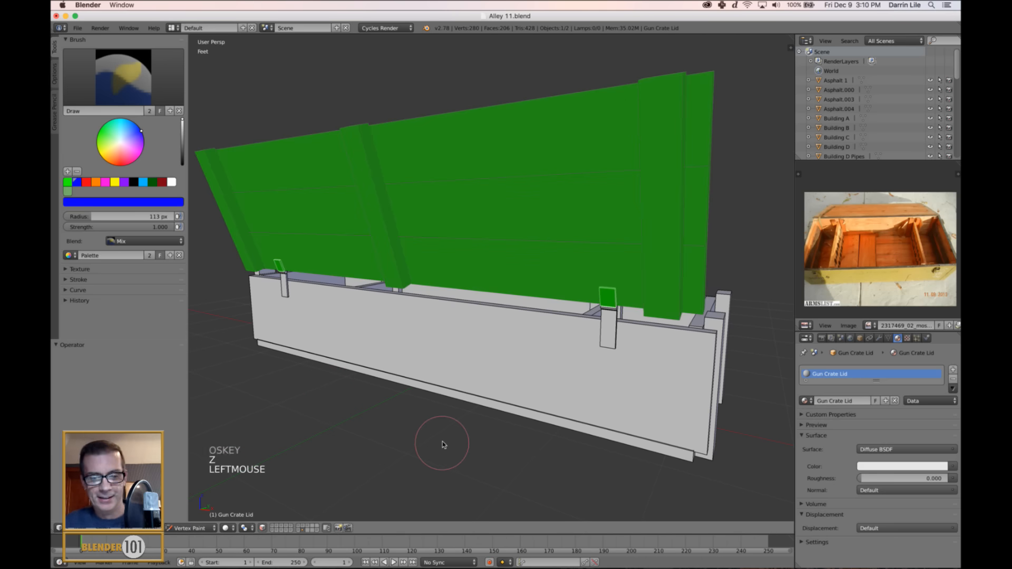
pyautogui.hotkey('shift', 'k')
pyautogui.press('a')
pyautogui.scroll(-3, 497, 395)
pyautogui.moveTo(497, 395)
pyautogui.mouseDown(button='middle')
pyautogui.moveTo(656, 350)
pyautogui.moveTo(610, 355)
pyautogui.mouseUp(button='middle')
# Return the lid to Object Mode and deselect all objects.
pyautogui.press('Tab')
pyautogui.press('Tab')
pyautogui.press('a')
pyautogui.press('a')
pyautogui.press('a')
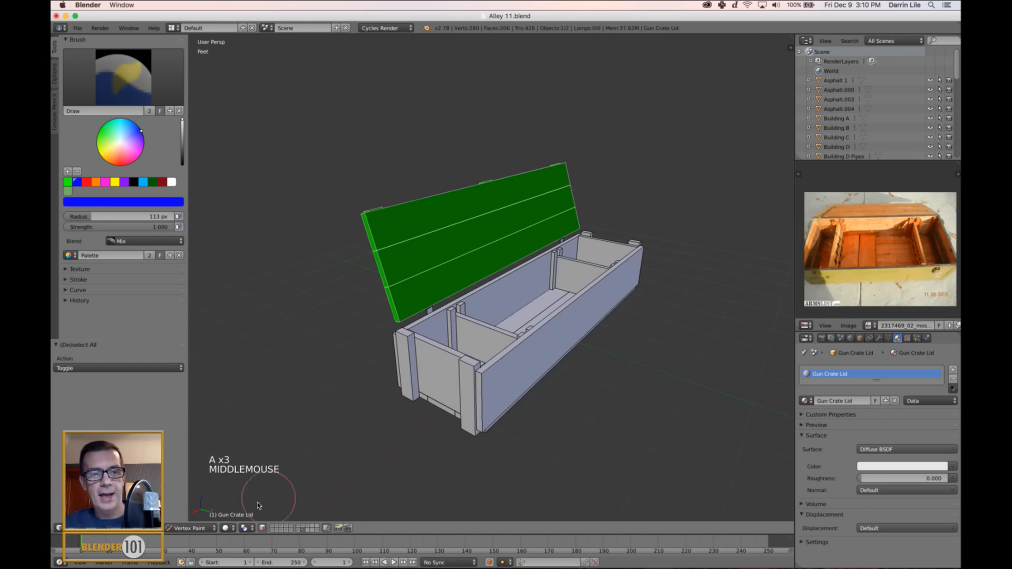
pyautogui.click(191, 528)
pyautogui.click(193, 516)
pyautogui.scroll(-1, 524, 397)
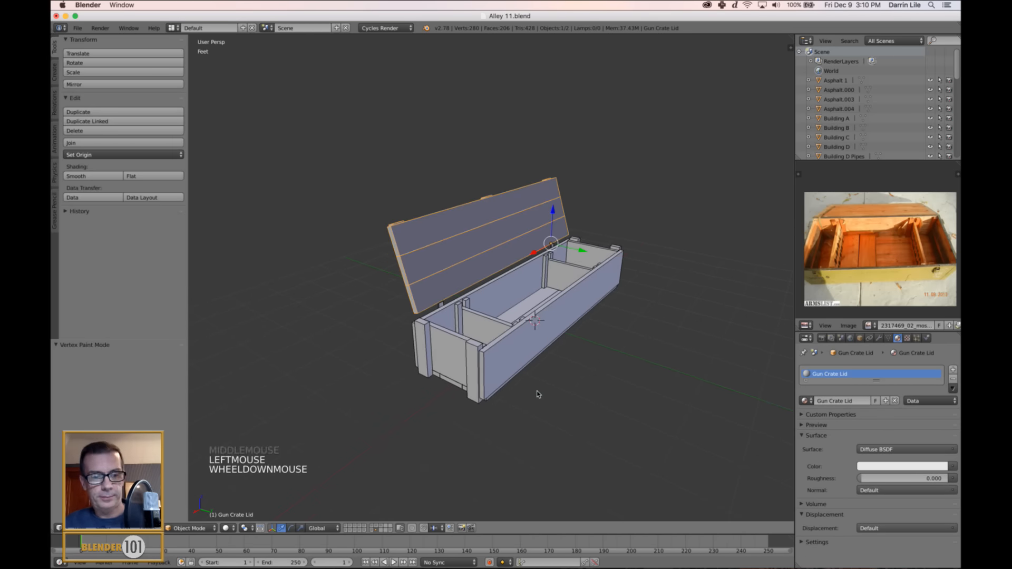
pyautogui.press('a')
pyautogui.scroll(2, 559, 390)
pyautogui.press('s')
pyautogui.press('s')
pyautogui.scroll(-2, 580, 389)
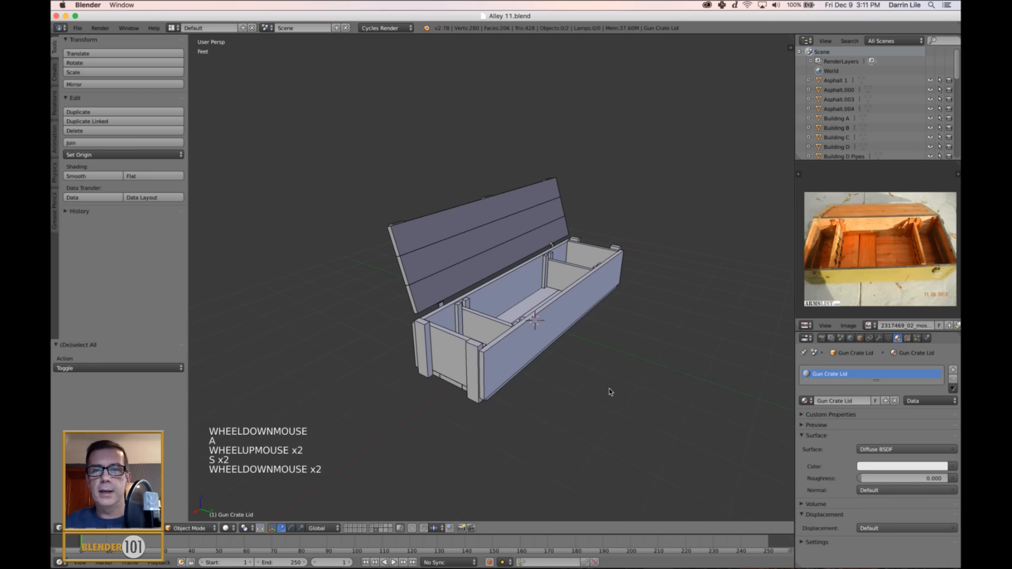
# Select both the crate base and the lid, and save the file.
pyautogui.keyDown('shift'); pyautogui.moveTo(610, 391); pyautogui.dragTo(572, 401, button='middle'); pyautogui.keyUp('shift')
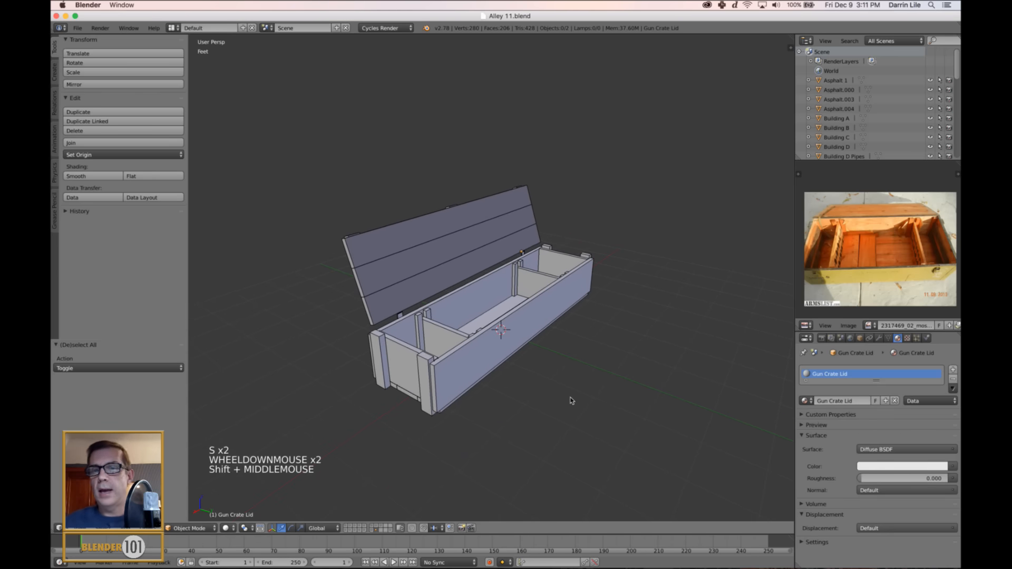
pyautogui.rightClick(462, 308)
pyautogui.keyDown('shift'); pyautogui.rightClick(430, 255); pyautogui.keyUp('shift')
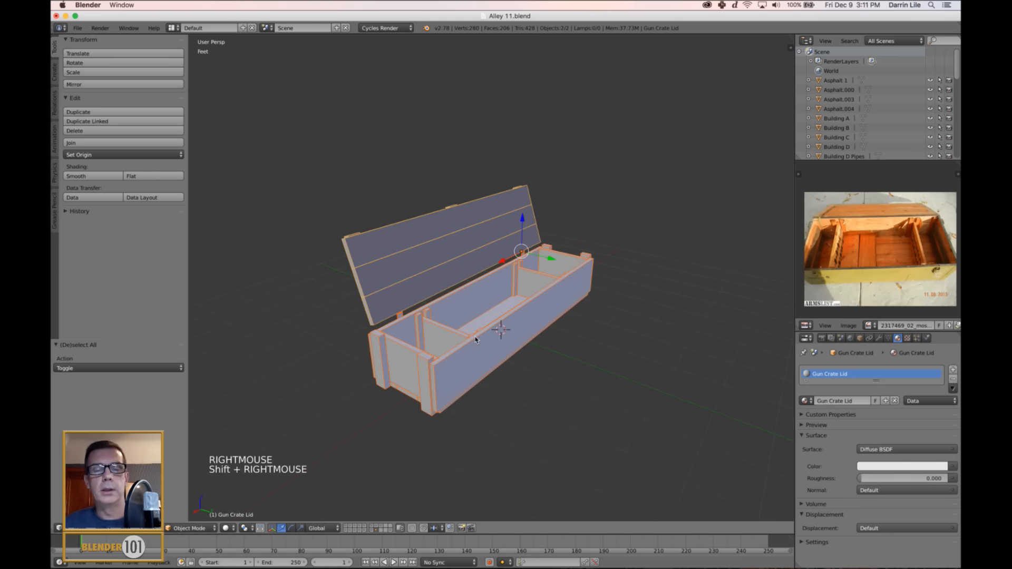
pyautogui.moveTo(478, 340)
pyautogui.mouseDown(button='middle')
pyautogui.moveTo(547, 321)
pyautogui.moveTo(482, 334)
pyautogui.mouseUp(button='middle')
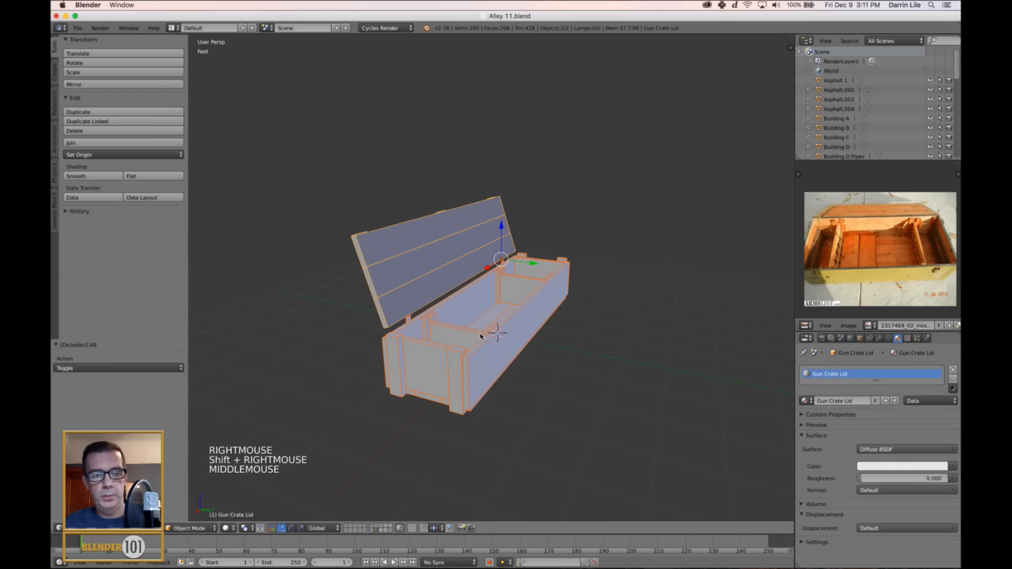
pyautogui.press('super+s')
pyautogui.press('super+s')
pyautogui.moveTo(587, 328); pyautogui.dragTo(576, 339, button='middle')
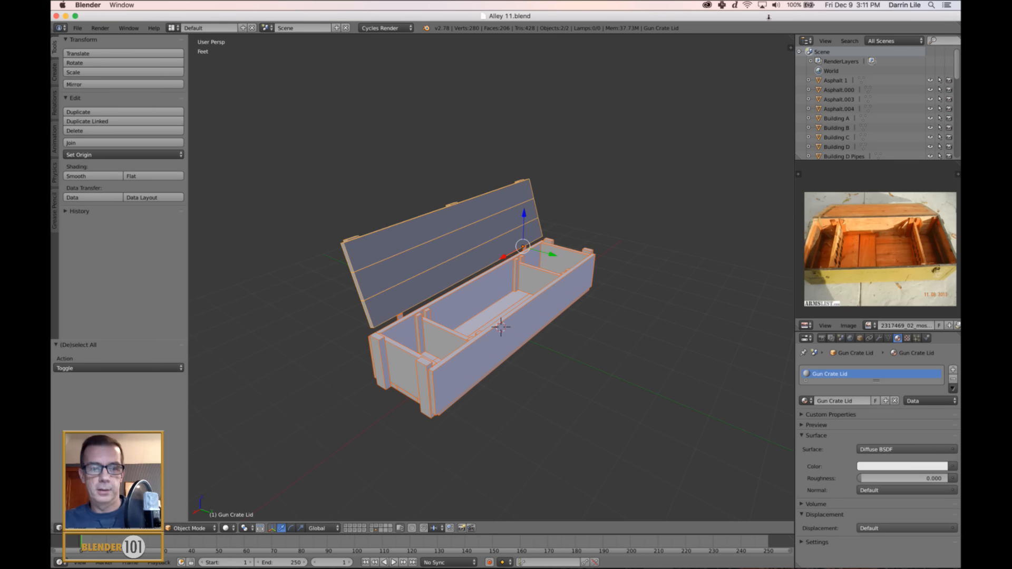
# Examine the lid's green and blue vertex colors around the hinges from the back of the crate in Vertex Paint mode.
pyautogui.middleClick(509, 241)
pyautogui.moveTo(509, 242)
pyautogui.mouseDown(button='middle')
pyautogui.moveTo(535, 272)
pyautogui.moveTo(551, 254)
pyautogui.moveTo(495, 274)
pyautogui.mouseUp(button='middle')
pyautogui.scroll(4, 536, 272)
pyautogui.press('Tab')
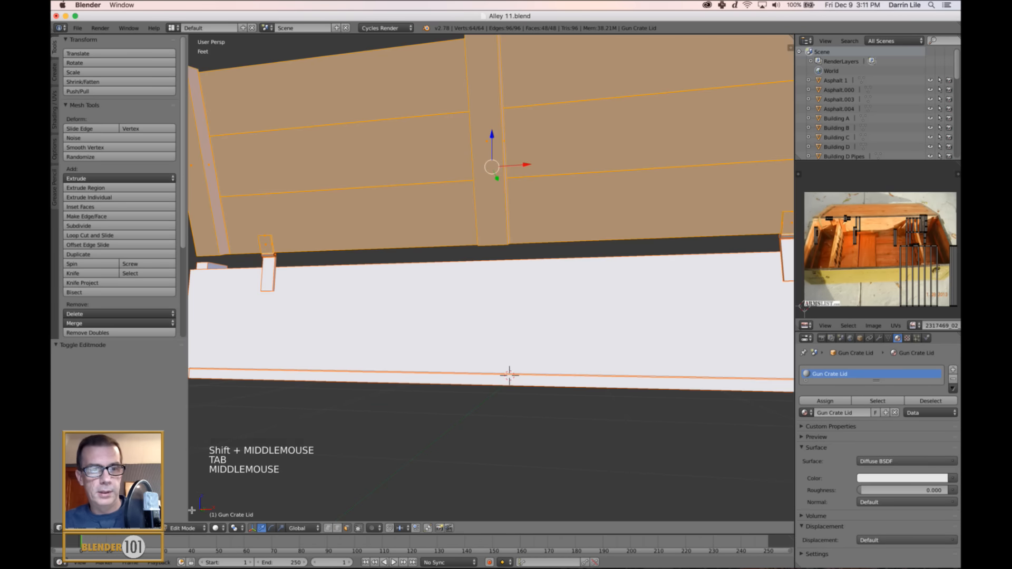
pyautogui.click(185, 528)
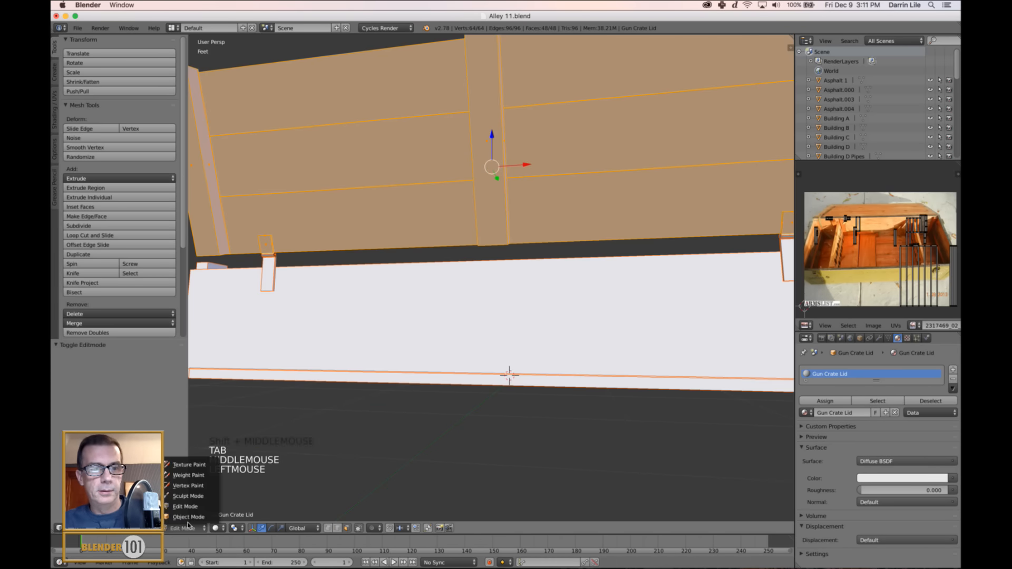
pyautogui.click(188, 486)
pyautogui.scroll(-2, 477, 403)
pyautogui.press('a')
pyautogui.scroll(3, 573, 364)
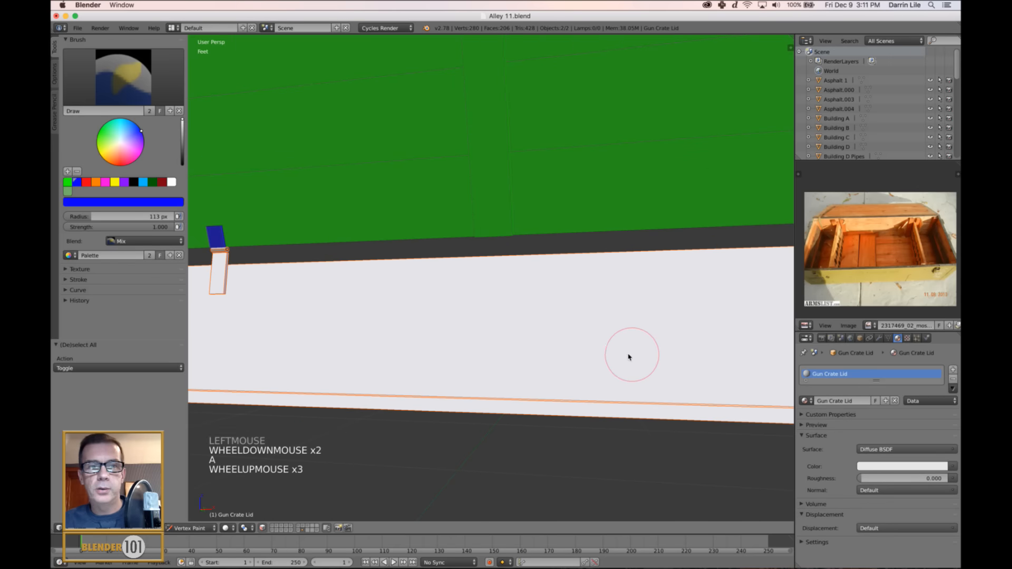
pyautogui.moveTo(628, 355); pyautogui.dragTo(687, 339, button='middle')
pyautogui.press('Tab')
pyautogui.press('Tab')
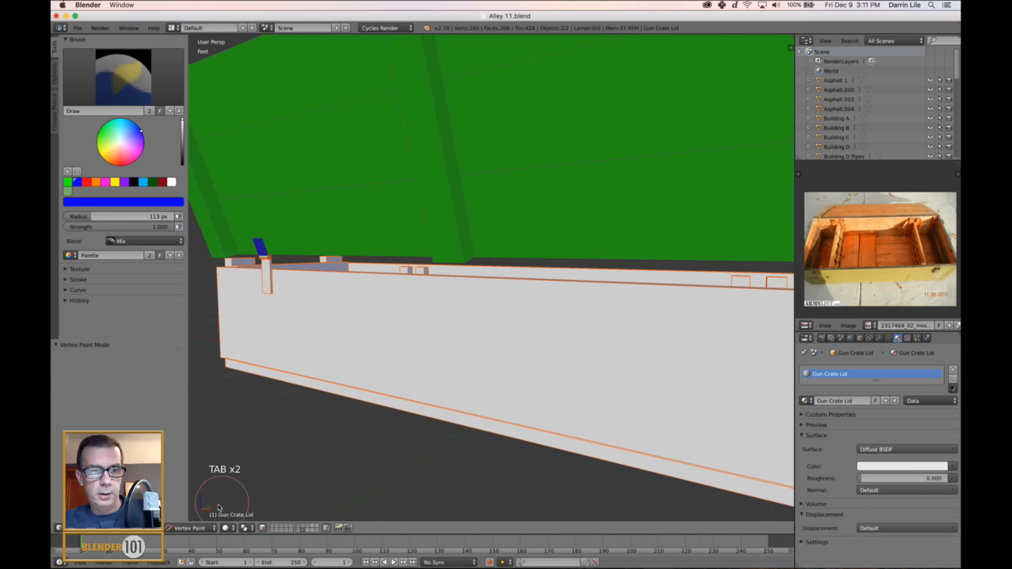
# Return the lid to Object Mode, then examine the crate base's vertex colors in Vertex Paint mode.
pyautogui.click(190, 527)
pyautogui.click(195, 537)
pyautogui.rightClick(411, 340)
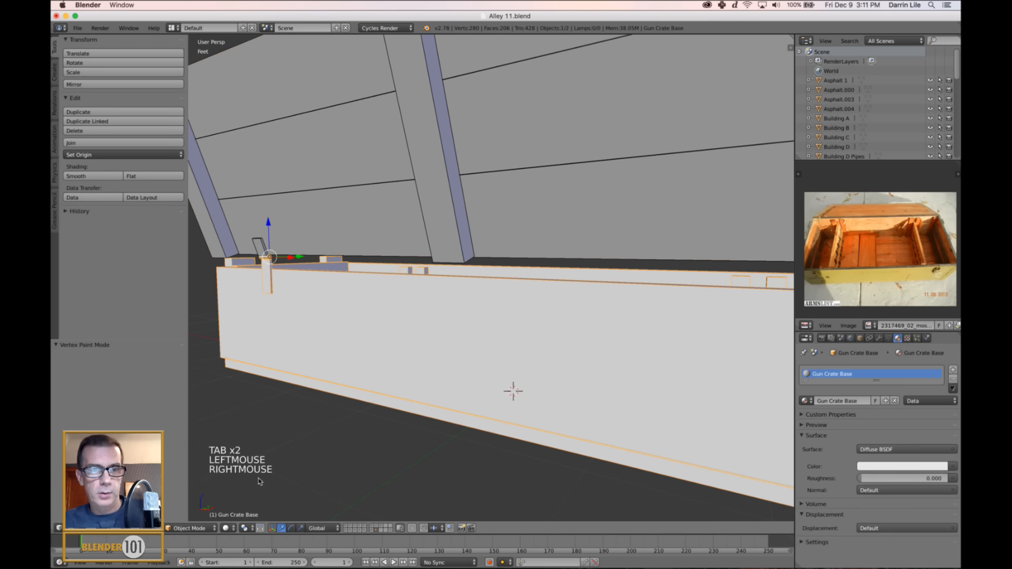
pyautogui.click(195, 528)
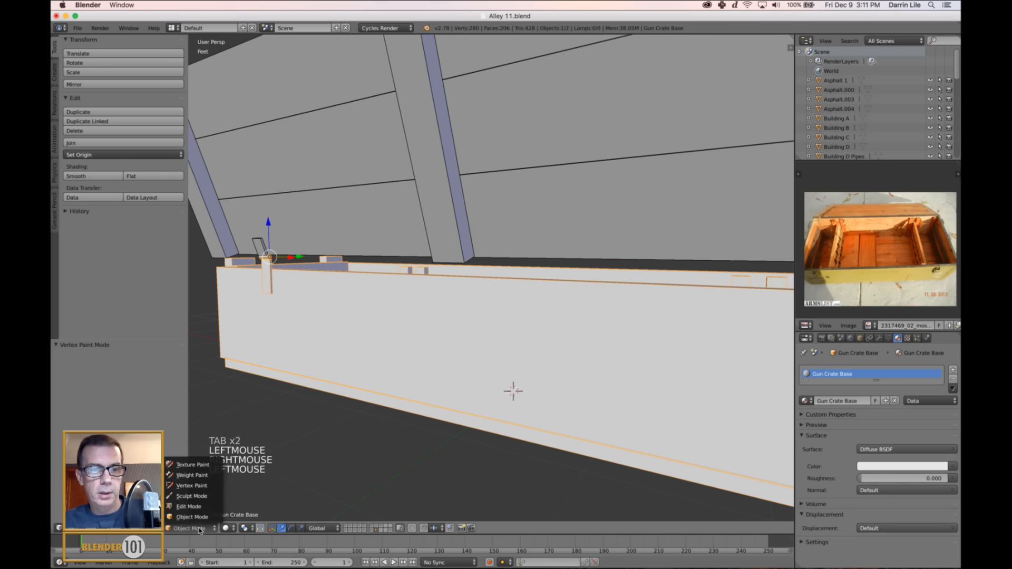
pyautogui.click(192, 481)
pyautogui.scroll(2, 339, 369)
pyautogui.keyDown('shift'); pyautogui.moveTo(339, 369); pyautogui.dragTo(280, 312, button='middle'); pyautogui.keyUp('shift')
pyautogui.scroll(-1, 524, 352)
pyautogui.moveTo(477, 324); pyautogui.dragTo(520, 335, button='middle')
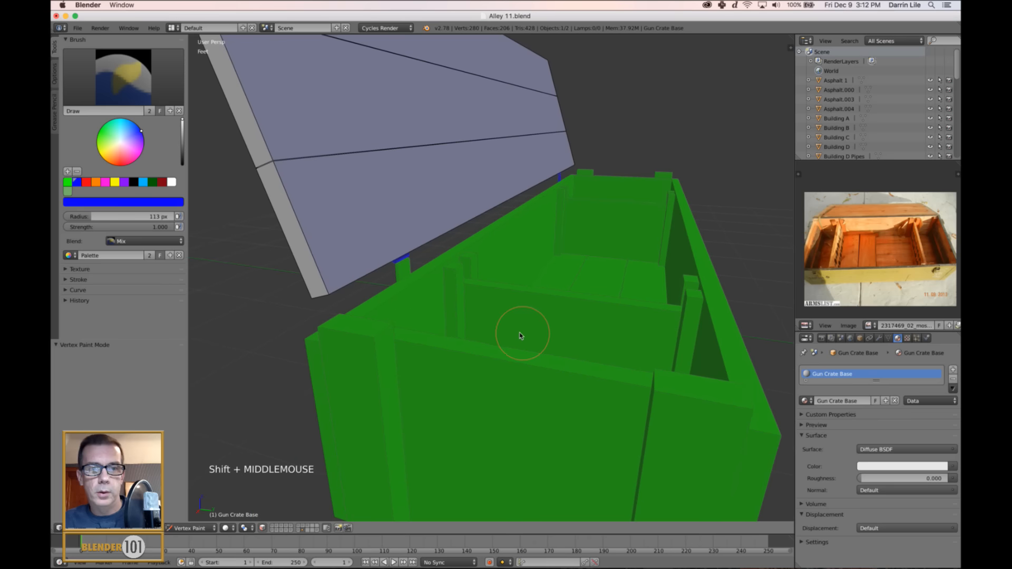
# In Edit Mode on the crate base, select only its linked hinge leaf with seam delimiting turned off.
pyautogui.click(190, 527)
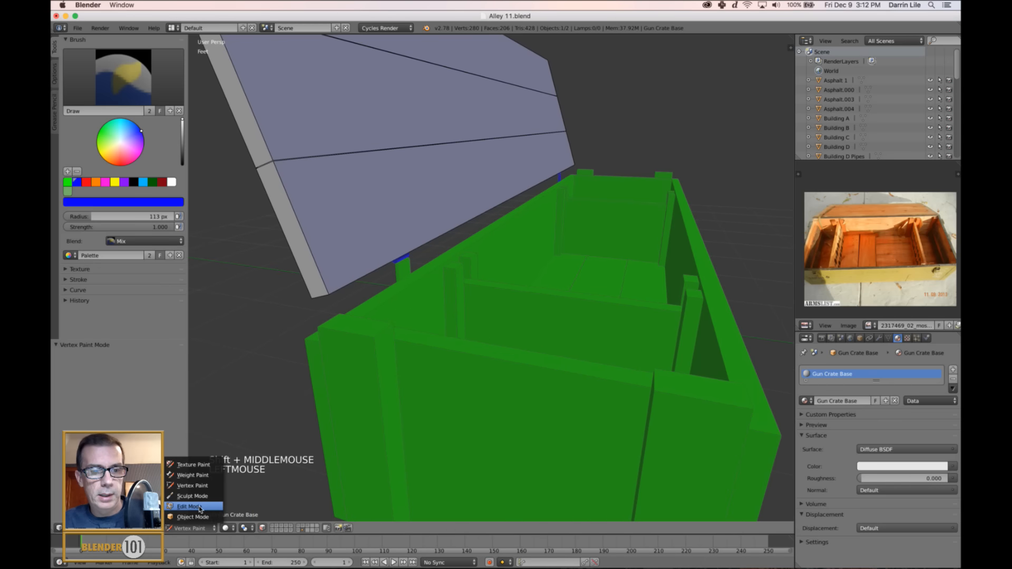
pyautogui.click(199, 507)
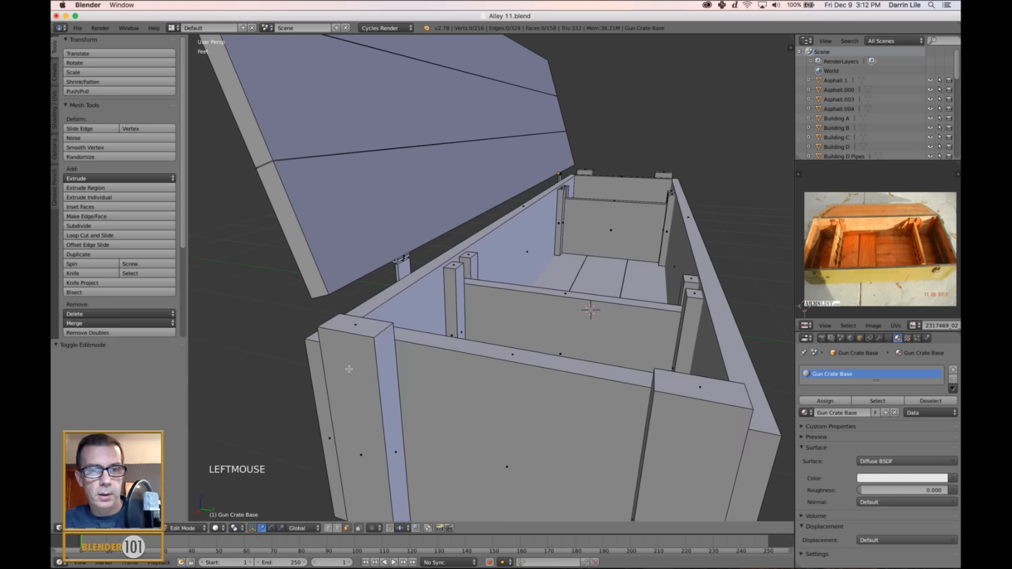
pyautogui.press('a')
pyautogui.press('a')
pyautogui.press('a')
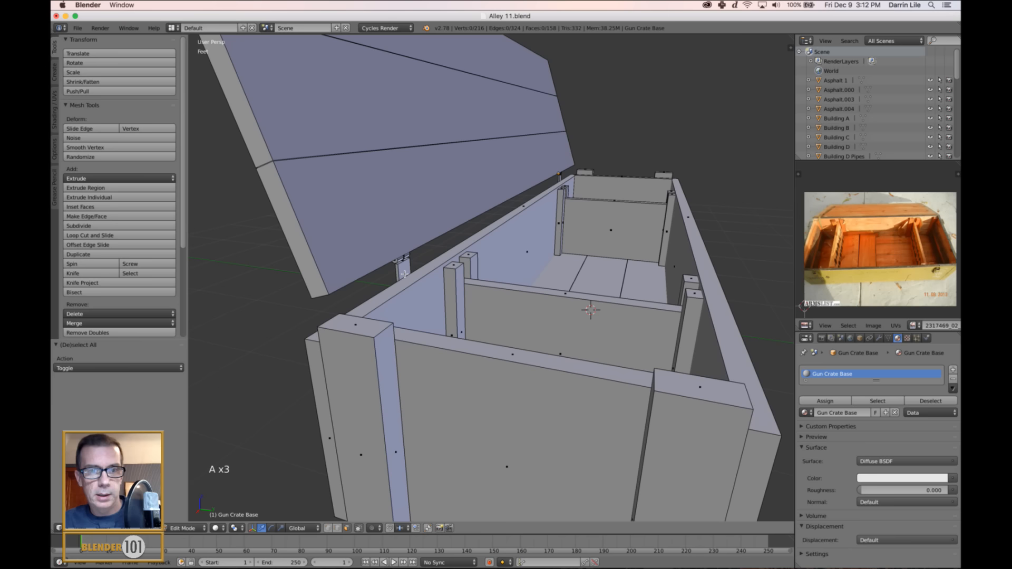
pyautogui.press('l')
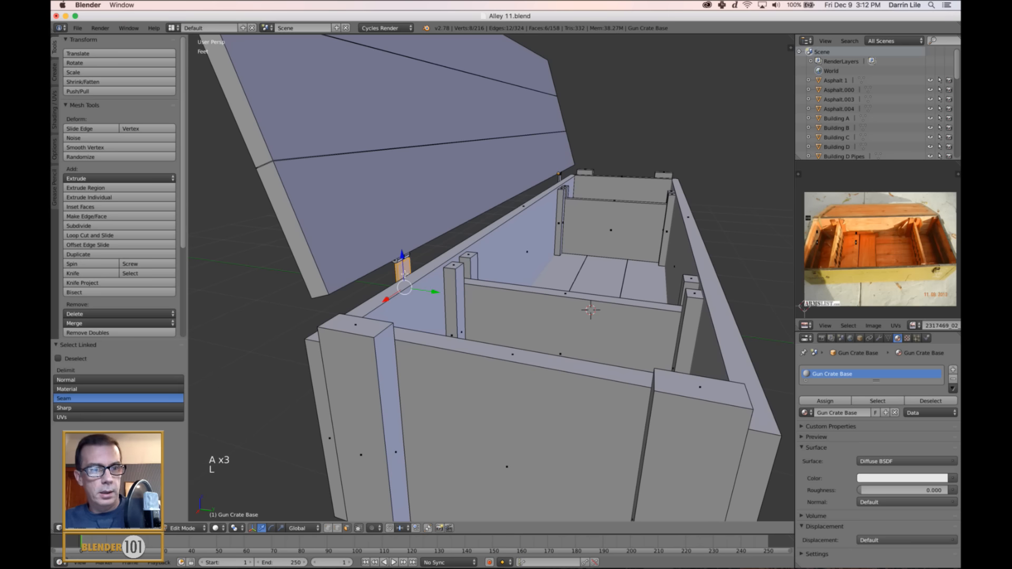
pyautogui.keyDown('shift'); pyautogui.click(131, 401); pyautogui.keyUp('shift')
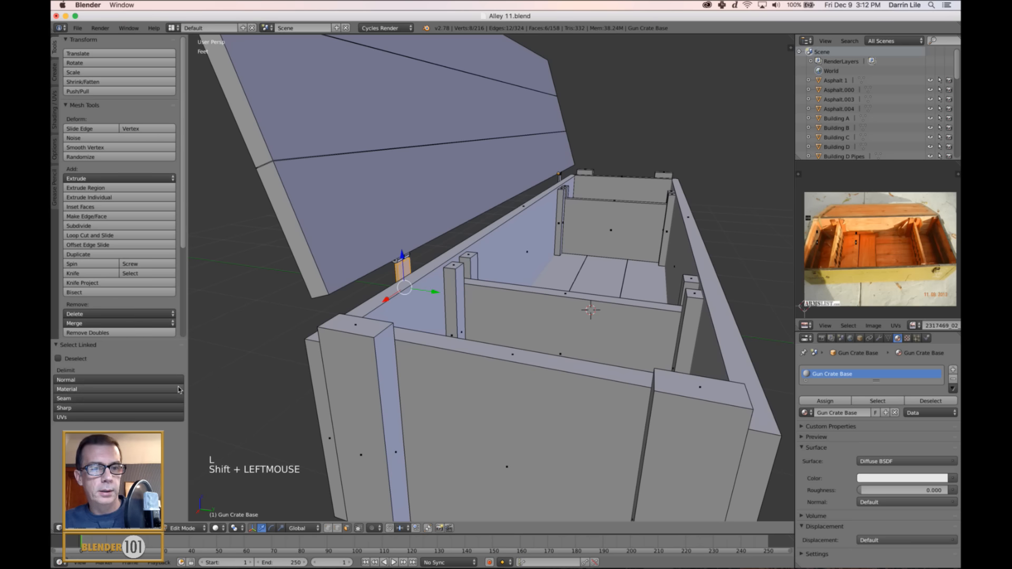
# Fill the base's selected hinge leaf with blue vertex color, clear the face selection, and check the hinges from both sides.
pyautogui.scroll(2, 441, 331)
pyautogui.moveTo(442, 331); pyautogui.dragTo(425, 341, button='middle')
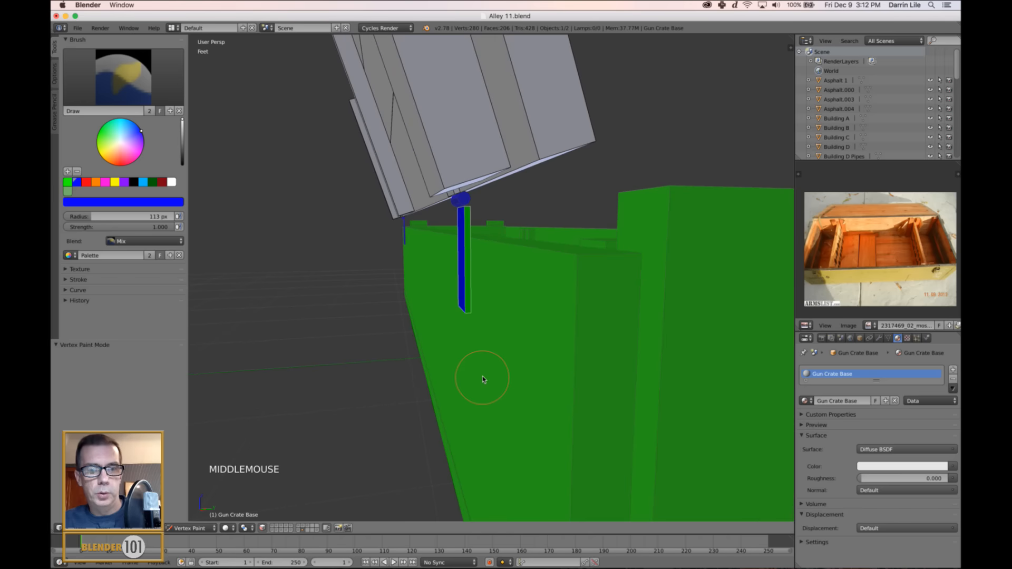
pyautogui.hotkey('shift', 'k')
pyautogui.press('a')
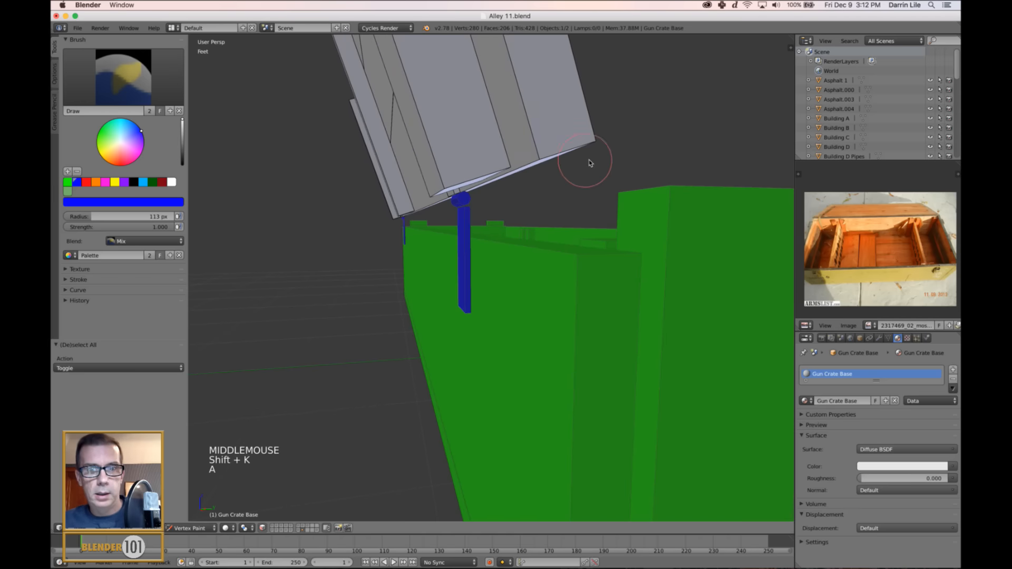
pyautogui.moveTo(592, 163); pyautogui.dragTo(324, 250, button='middle')
pyautogui.scroll(3, 583, 215)
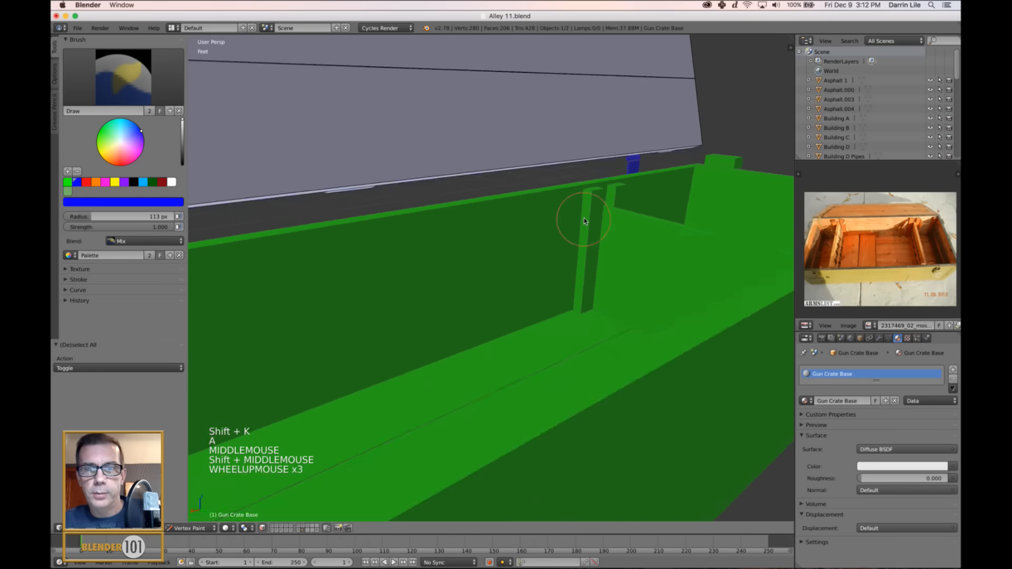
pyautogui.scroll(-8, 536, 242)
pyautogui.moveTo(396, 290); pyautogui.dragTo(459, 295, button='middle')
pyautogui.scroll(-2, 458, 296)
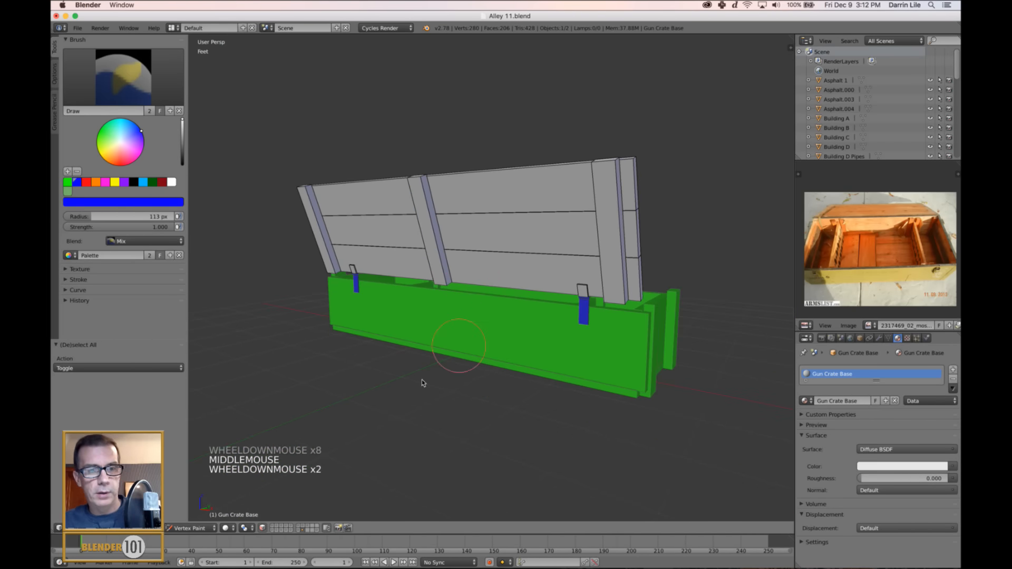
# Return the crate base to Object Mode and deselect all objects.
pyautogui.click(190, 528)
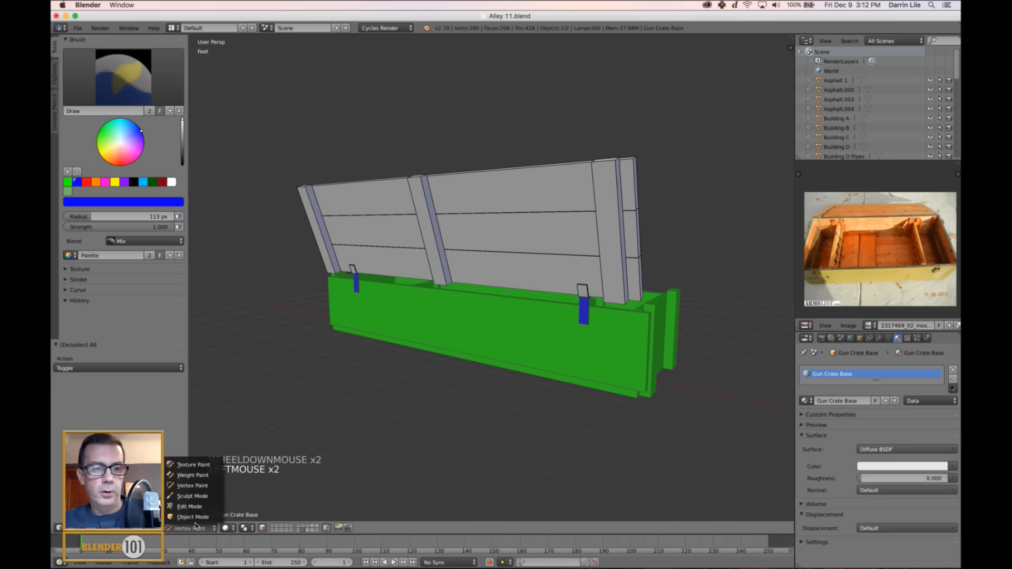
pyautogui.click(201, 519)
pyautogui.press('a')
pyautogui.moveTo(589, 406); pyautogui.dragTo(547, 399, button='middle')
pyautogui.press('s')
pyautogui.press('s')
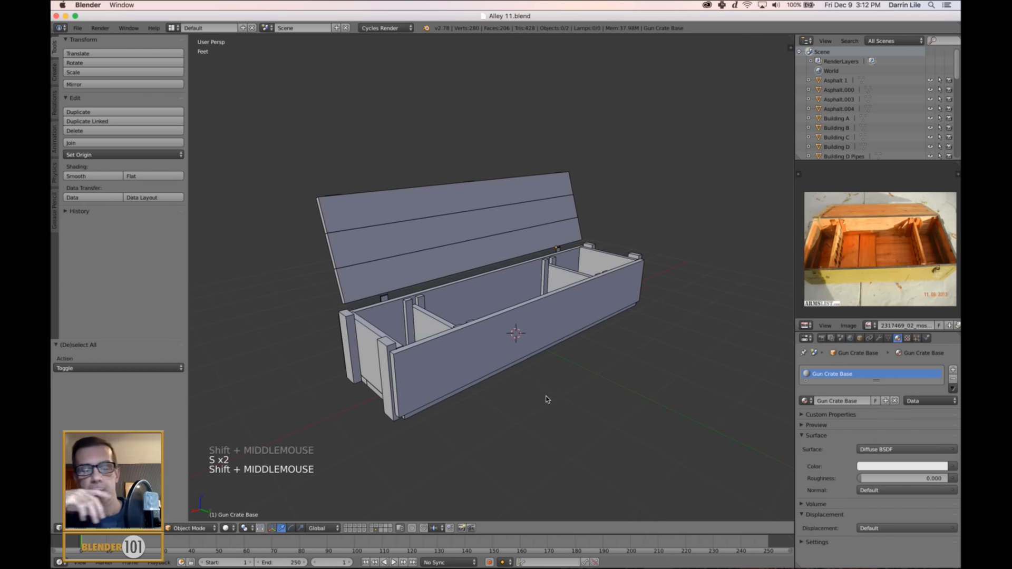
# Select the crate base together with the lid and save the Alley 11 file.
pyautogui.rightClick(512, 340)
pyautogui.keyDown('shift'); pyautogui.rightClick(496, 252); pyautogui.keyUp('shift')
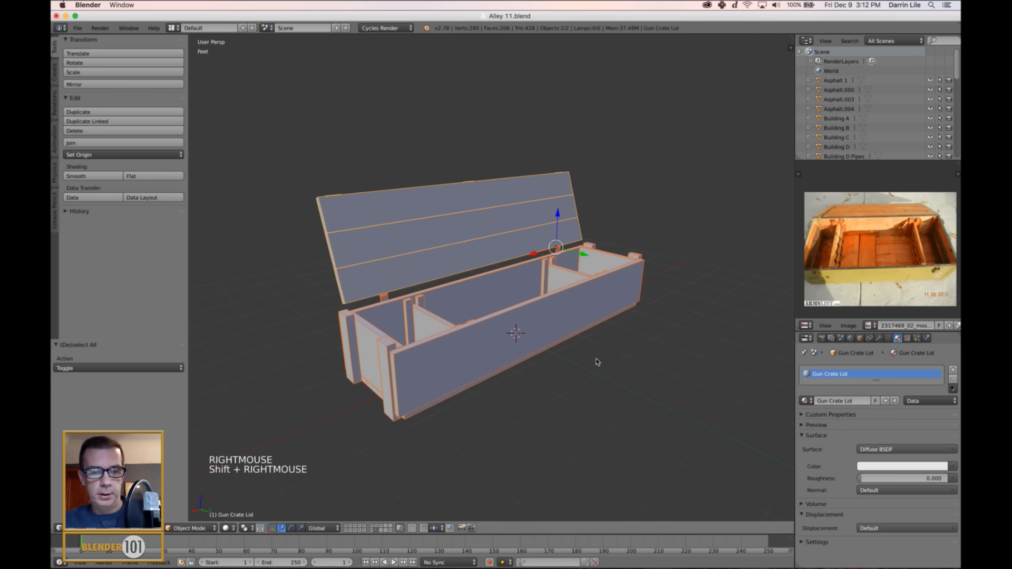
pyautogui.press('super+s')
pyautogui.click(597, 362)
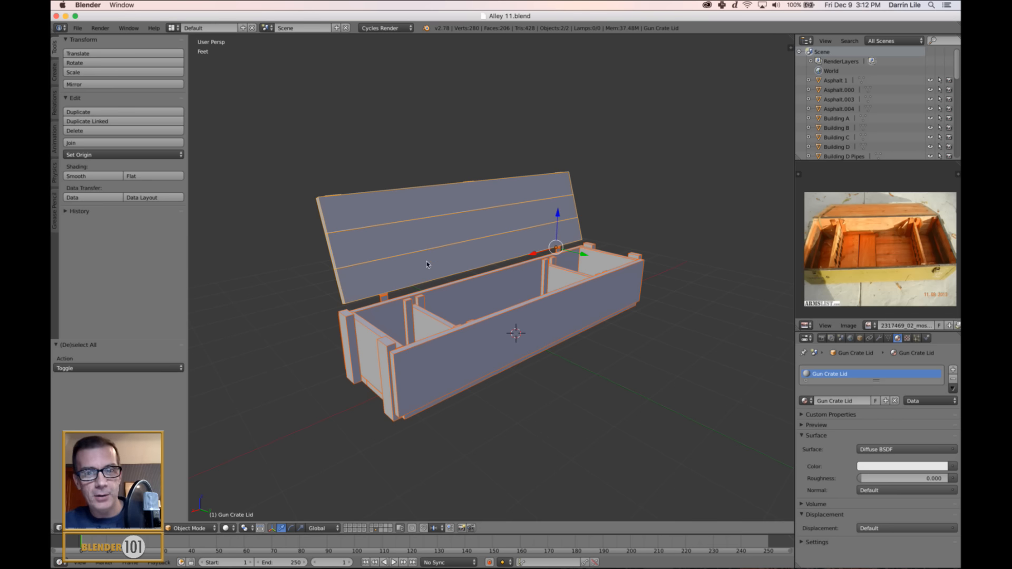
# Show all scene layers and bring the gun crate and the car with the open trunk into view.
pyautogui.scroll(-2, 518, 369)
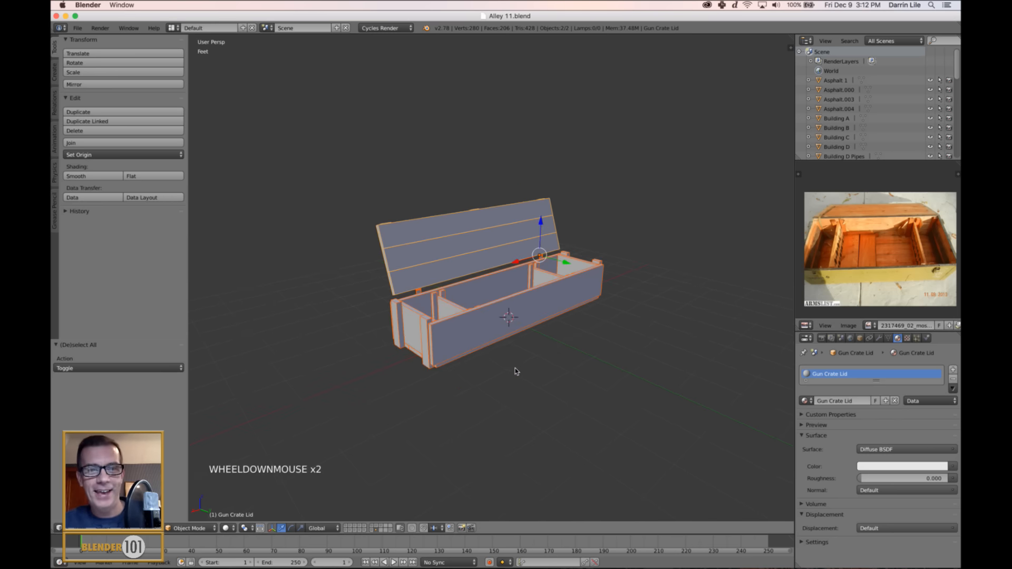
pyautogui.moveTo(515, 368); pyautogui.dragTo(510, 372, button='middle')
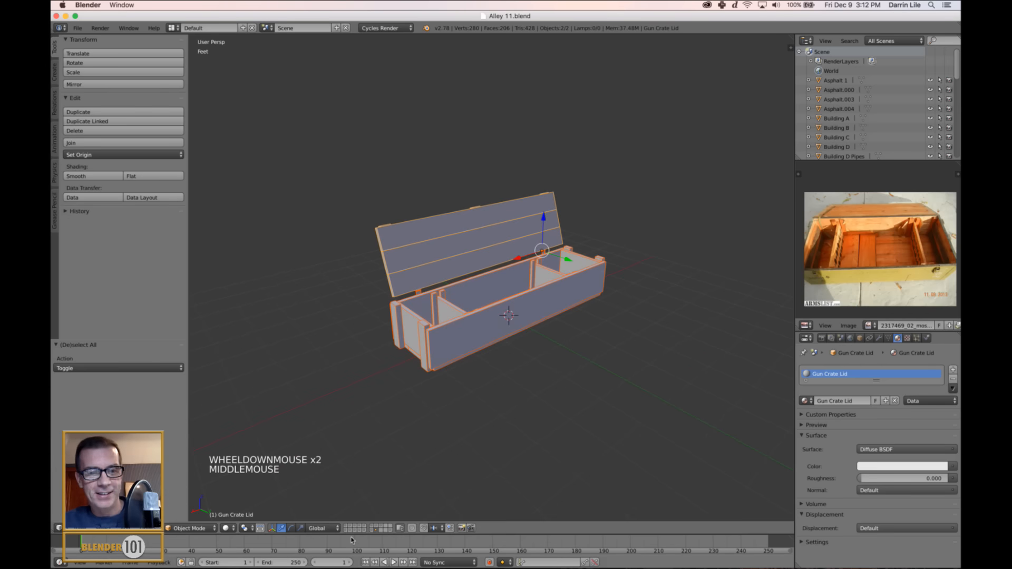
pyautogui.press('`')
pyautogui.scroll(-7, 486, 339)
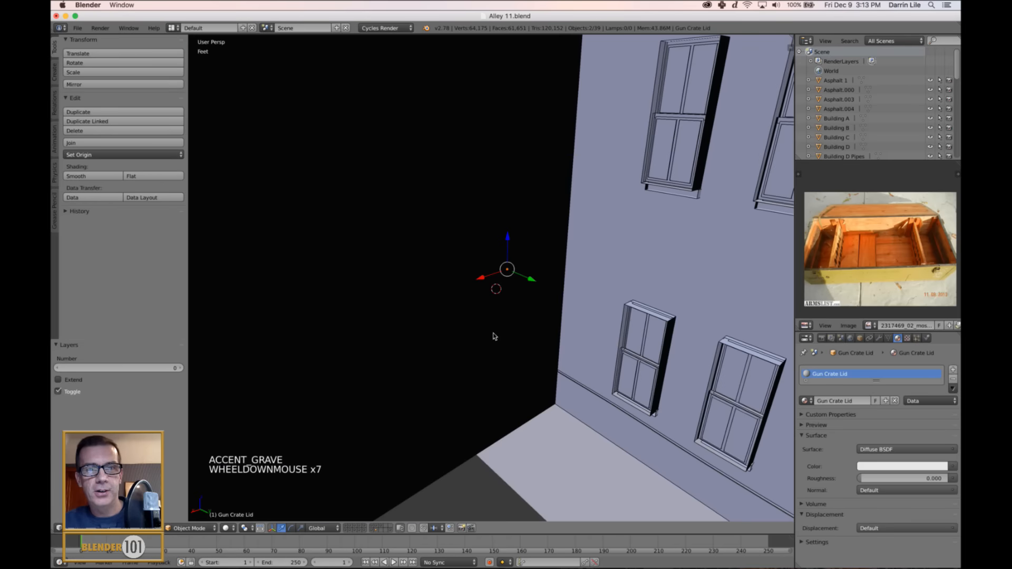
pyautogui.moveTo(492, 334); pyautogui.dragTo(549, 378, button='middle')
pyautogui.scroll(4, 508, 334)
pyautogui.scroll(2, 525, 358)
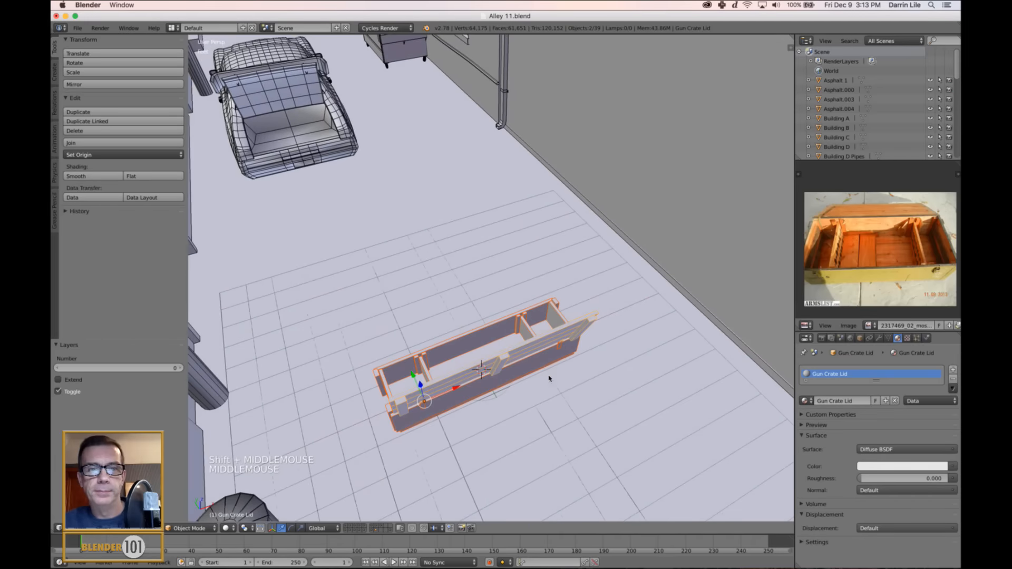
pyautogui.scroll(1, 532, 426)
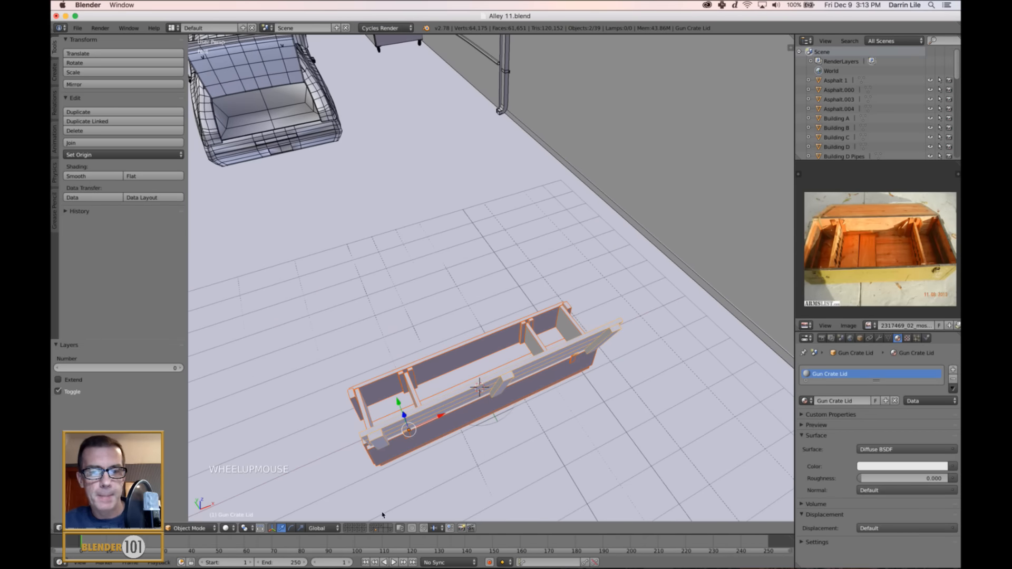
# Move the crate base and lid 12.616' along Y toward the rear of the car.
pyautogui.moveTo(510, 461); pyautogui.dragTo(506, 422, button='middle')
pyautogui.scroll(-4, 506, 422)
pyautogui.moveTo(399, 402); pyautogui.dragTo(253, 222)
pyautogui.keyDown('shift'); pyautogui.moveTo(527, 179); pyautogui.dragTo(650, 228, button='middle'); pyautogui.keyUp('shift')
pyautogui.scroll(4, 559, 221)
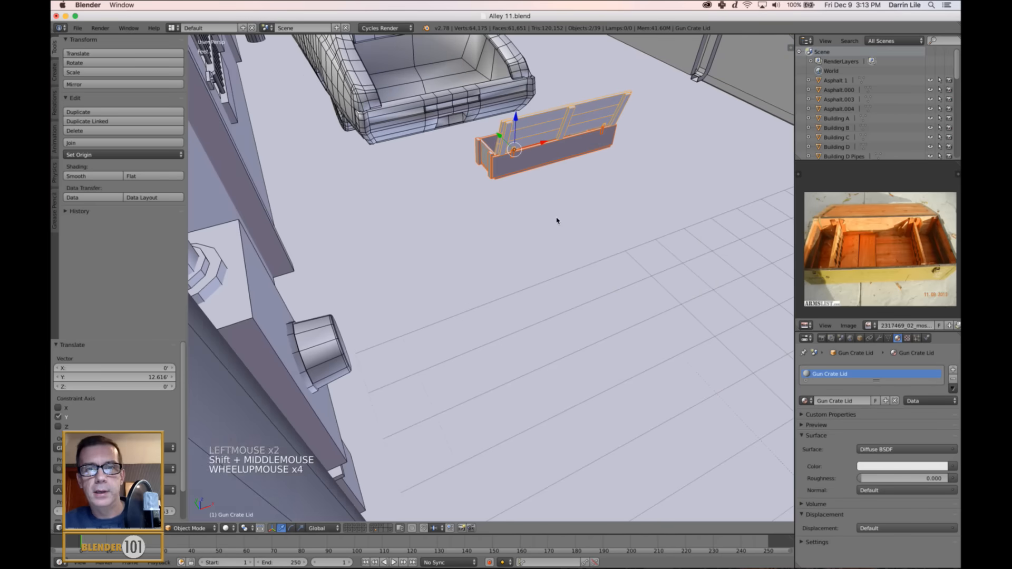
# Move the crate -2.305' along X to line it up behind the open trunk.
pyautogui.keyDown('shift'); pyautogui.moveTo(559, 221); pyautogui.dragTo(561, 228, button='middle'); pyautogui.keyUp('shift')
pyautogui.press('KP_Decimal')
pyautogui.scroll(-3, 470, 316)
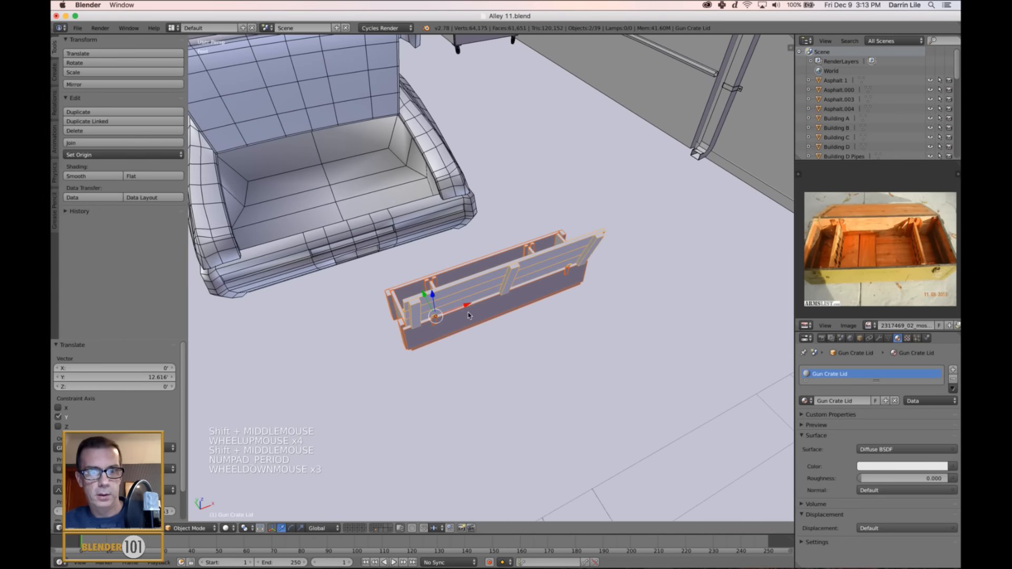
pyautogui.keyDown('shift'); pyautogui.moveTo(470, 317); pyautogui.dragTo(482, 321, button='middle'); pyautogui.keyUp('shift')
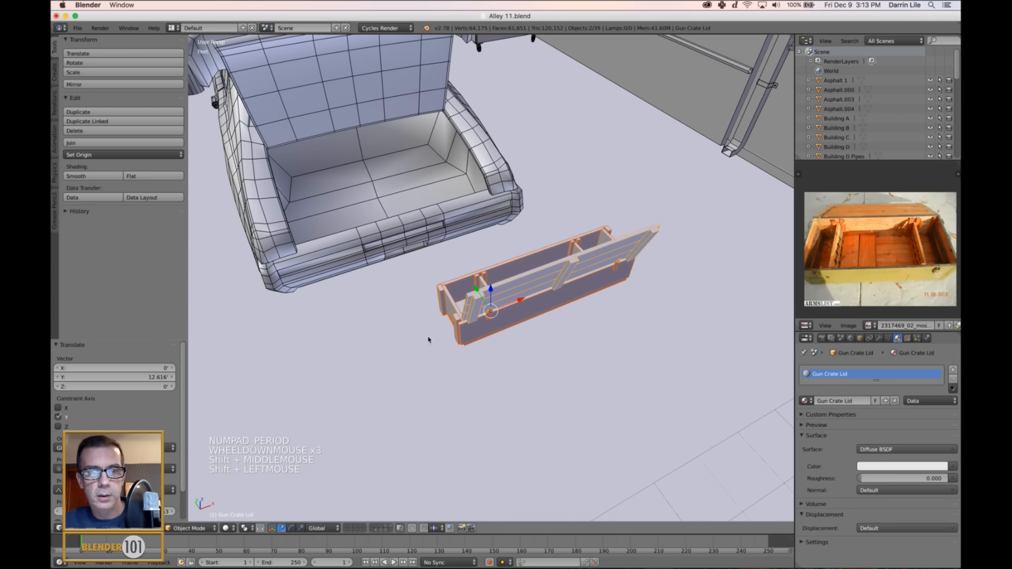
pyautogui.keyDown('shift'); pyautogui.click(506, 308); pyautogui.keyUp('shift')
pyautogui.moveTo(506, 309); pyautogui.dragTo(394, 316)
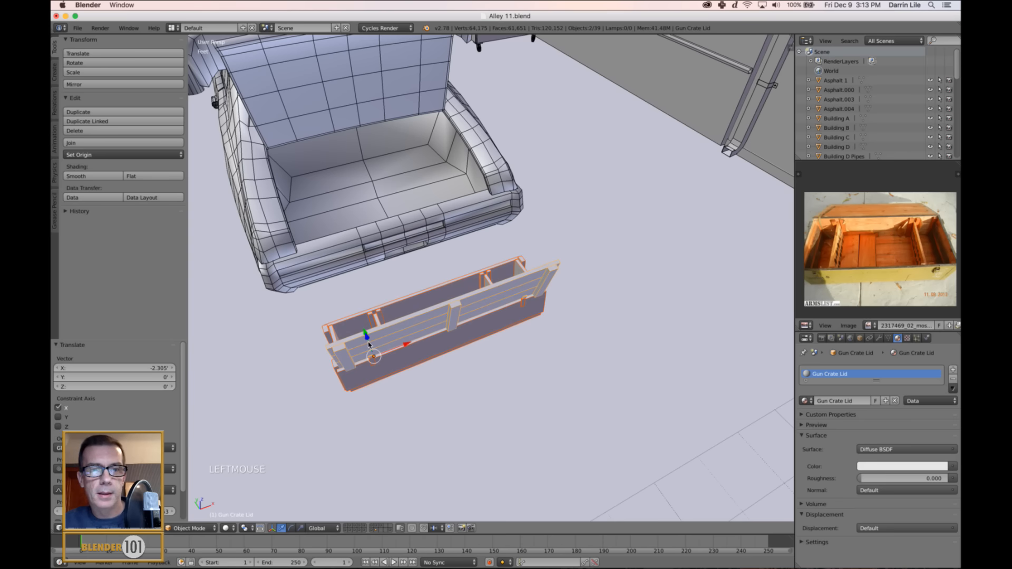
# Move the crate along Y into the car's trunk and raise it 1.088' along Z.
pyautogui.keyDown('shift'); pyautogui.moveTo(369, 345); pyautogui.dragTo(518, 331, button='middle'); pyautogui.keyUp('shift')
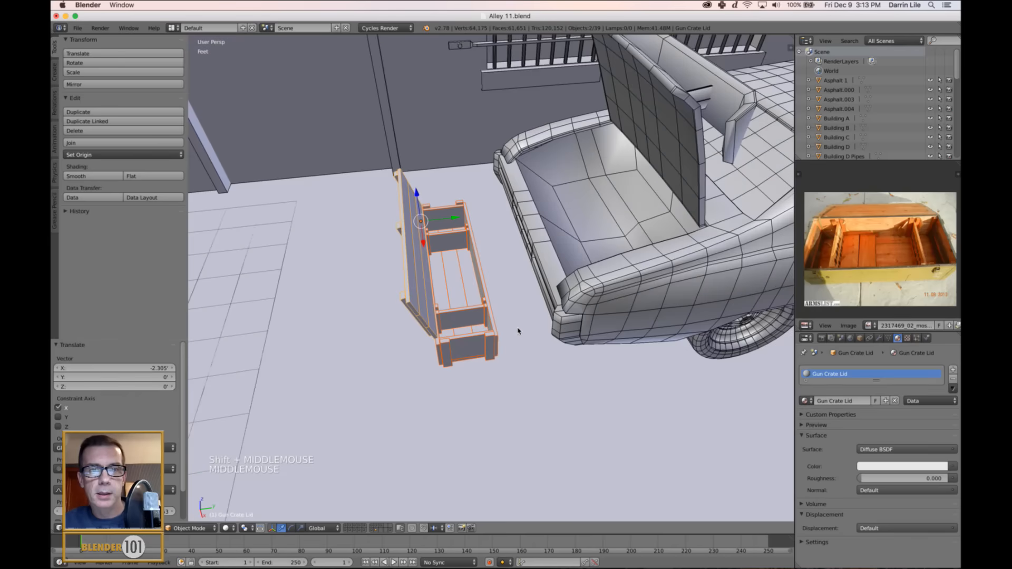
pyautogui.moveTo(457, 219); pyautogui.dragTo(596, 214)
pyautogui.moveTo(564, 176); pyautogui.dragTo(529, 217)
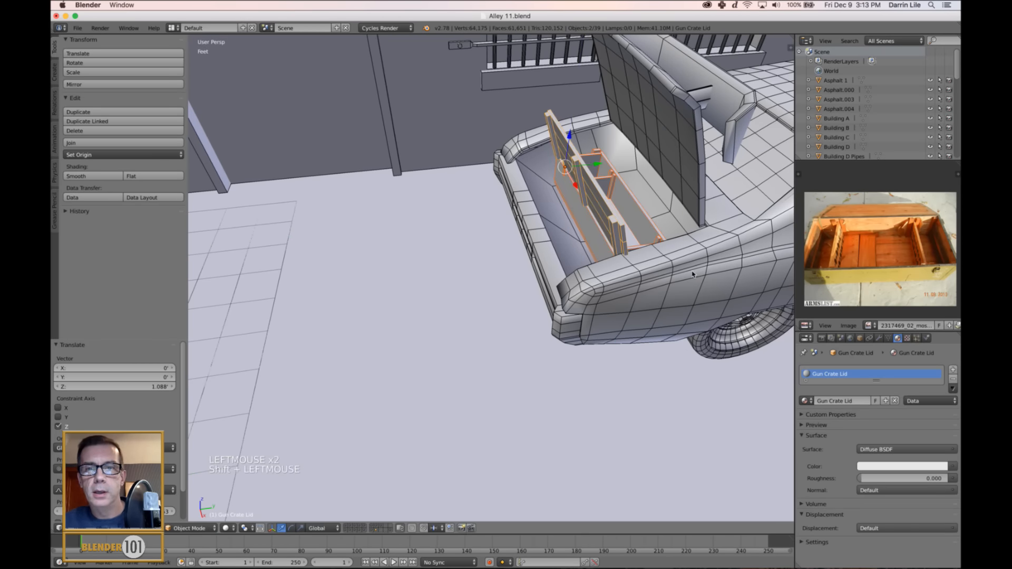
# Nudge the crate -118.675 thou along X inside the trunk and scale it uniformly by 0.965.
pyautogui.moveTo(692, 273); pyautogui.dragTo(619, 319, button='middle')
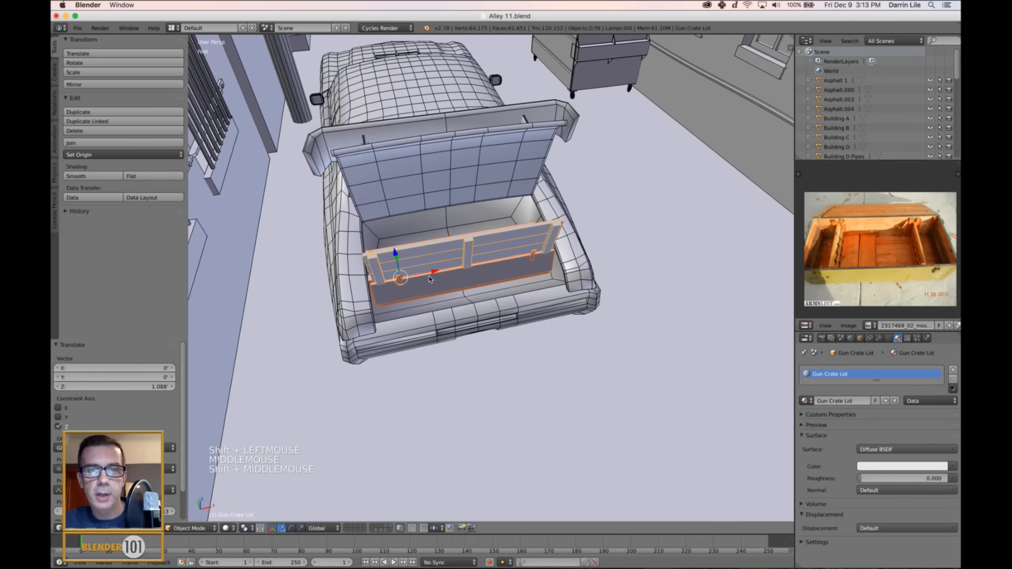
pyautogui.moveTo(437, 273); pyautogui.dragTo(480, 289)
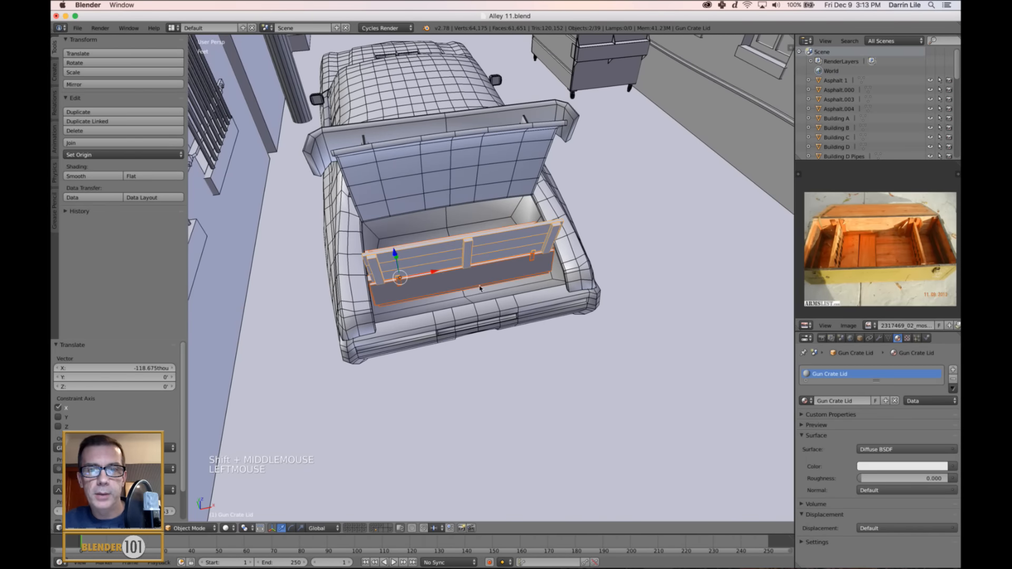
pyautogui.scroll(3, 480, 288)
pyautogui.keyDown('shift'); pyautogui.moveTo(481, 288); pyautogui.dragTo(489, 313, button='middle'); pyautogui.keyUp('shift')
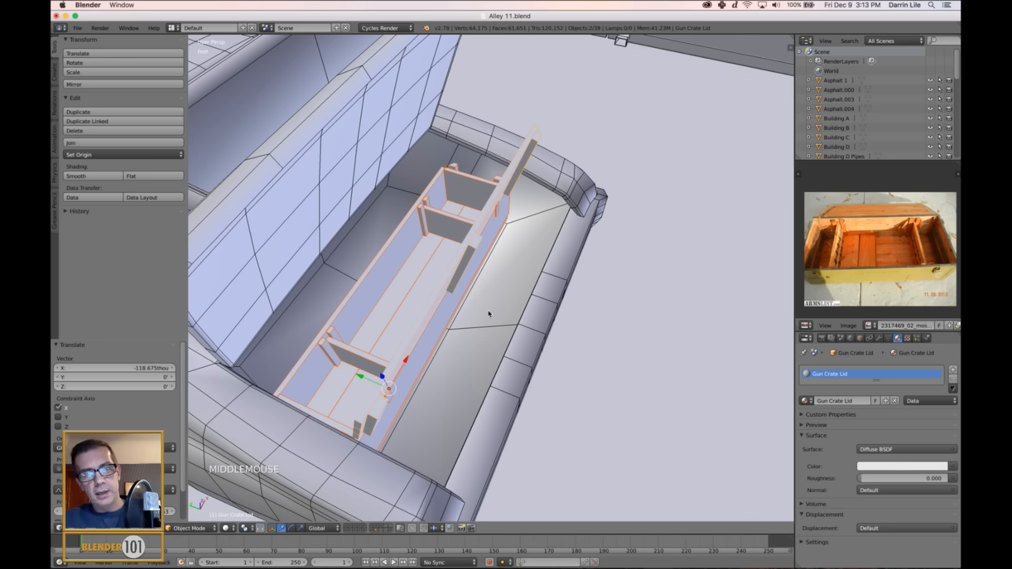
pyautogui.moveTo(480, 312); pyautogui.dragTo(460, 318, button='middle')
pyautogui.press('s')
pyautogui.press('s')
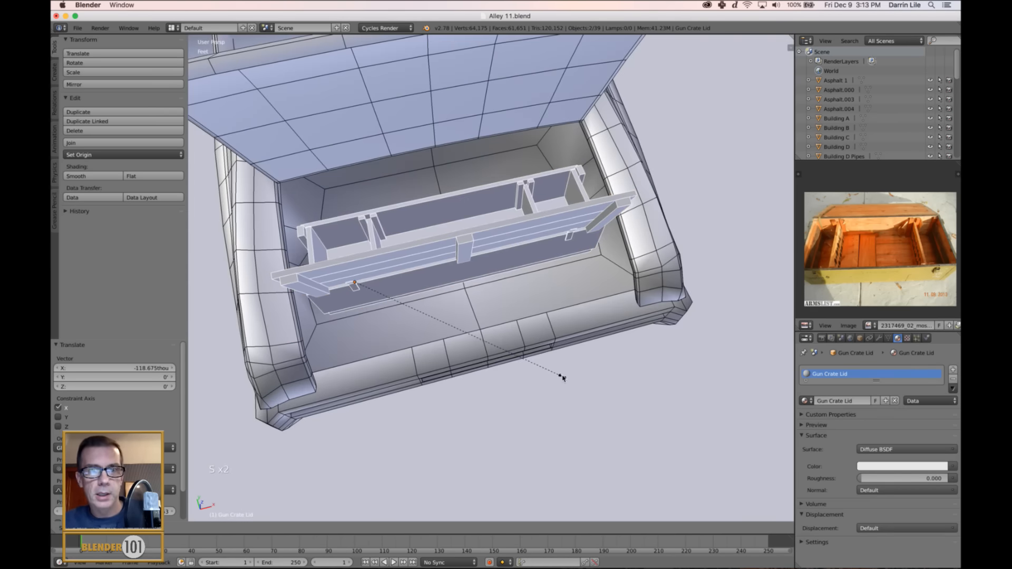
pyautogui.click(561, 376)
# Show the lid's transform properties, try to set its X, Y and Z location to 0, and undo that change.
pyautogui.moveTo(560, 378); pyautogui.dragTo(659, 322, button='middle')
pyautogui.scroll(-4, 559, 368)
pyautogui.press('n')
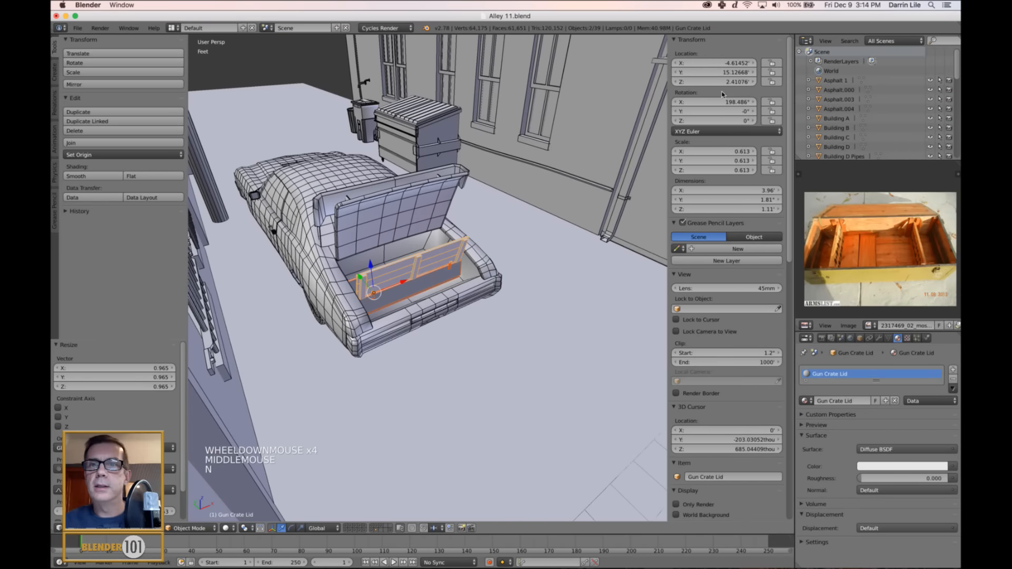
pyautogui.click(720, 63)
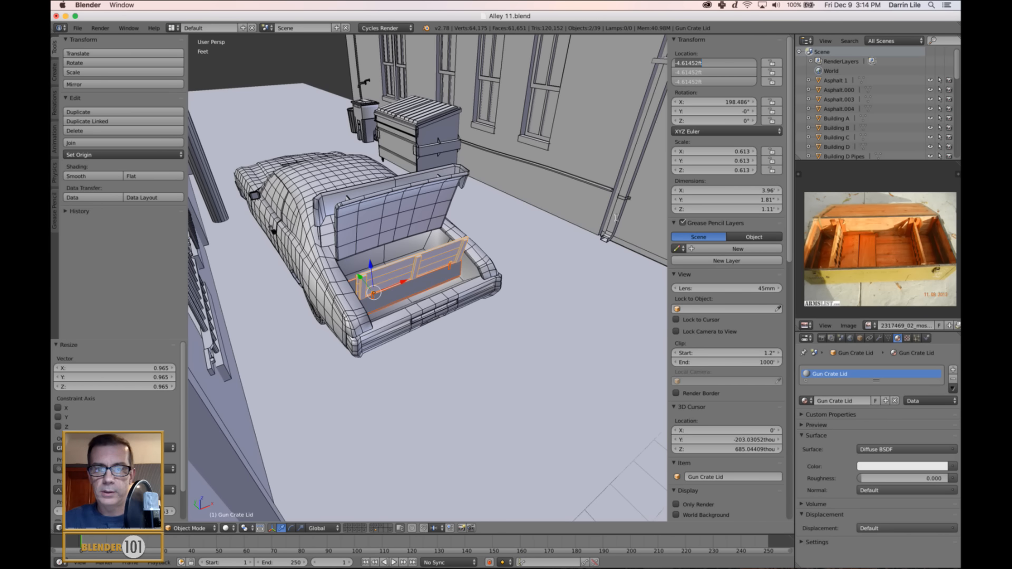
pyautogui.press('Return')
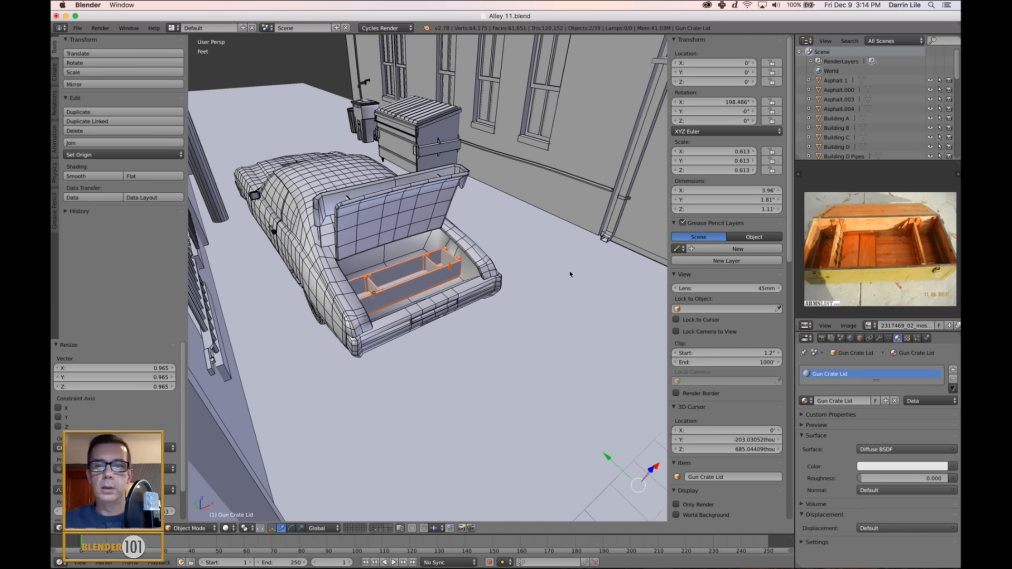
pyautogui.press('super+z')
pyautogui.scroll(-3, 529, 301)
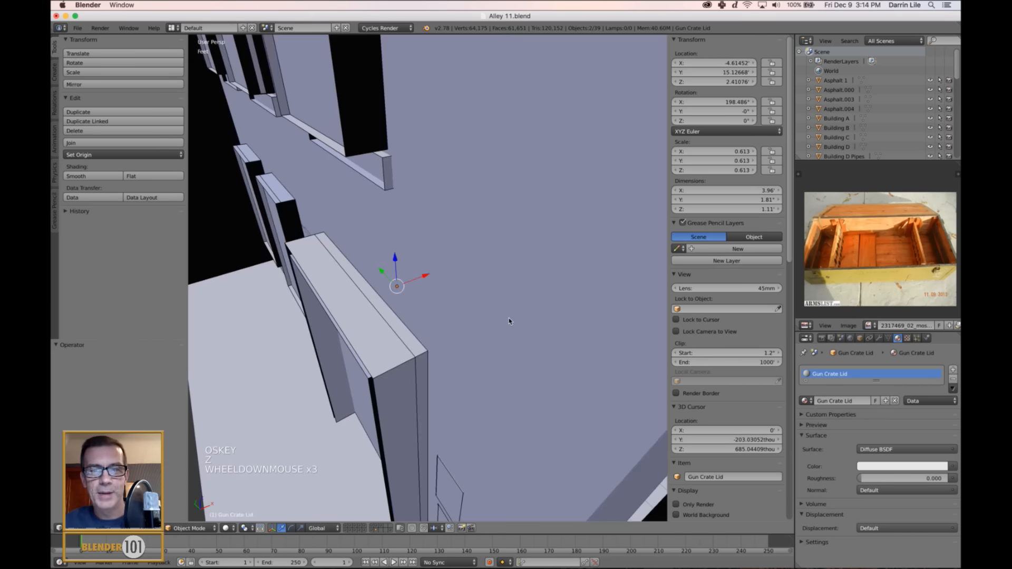
# Move the crate along Y out of the car's trunk, to a Y location of about 9.558'.
pyautogui.scroll(5, 510, 321)
pyautogui.moveTo(533, 318); pyautogui.dragTo(474, 331, button='middle')
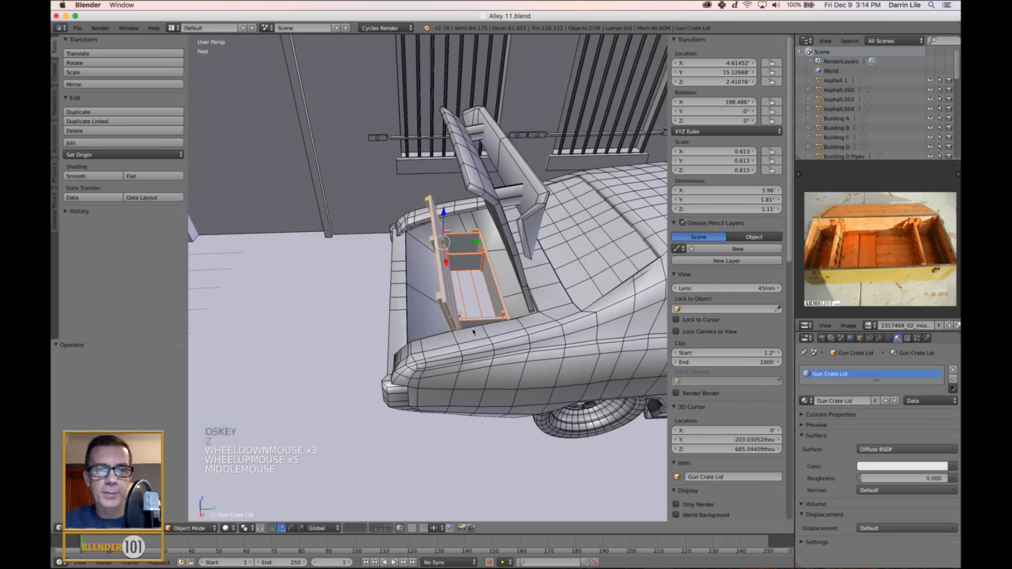
pyautogui.press('g')
pyautogui.press('y')
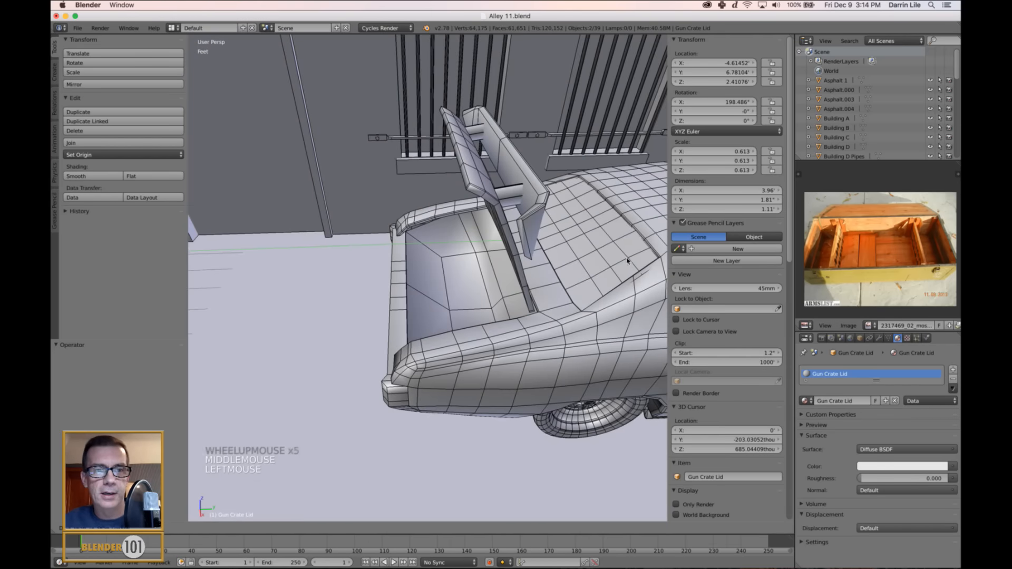
pyautogui.click(232, 277)
pyautogui.keyDown('shift'); pyautogui.moveTo(232, 277); pyautogui.dragTo(283, 347, button='middle'); pyautogui.keyUp('shift')
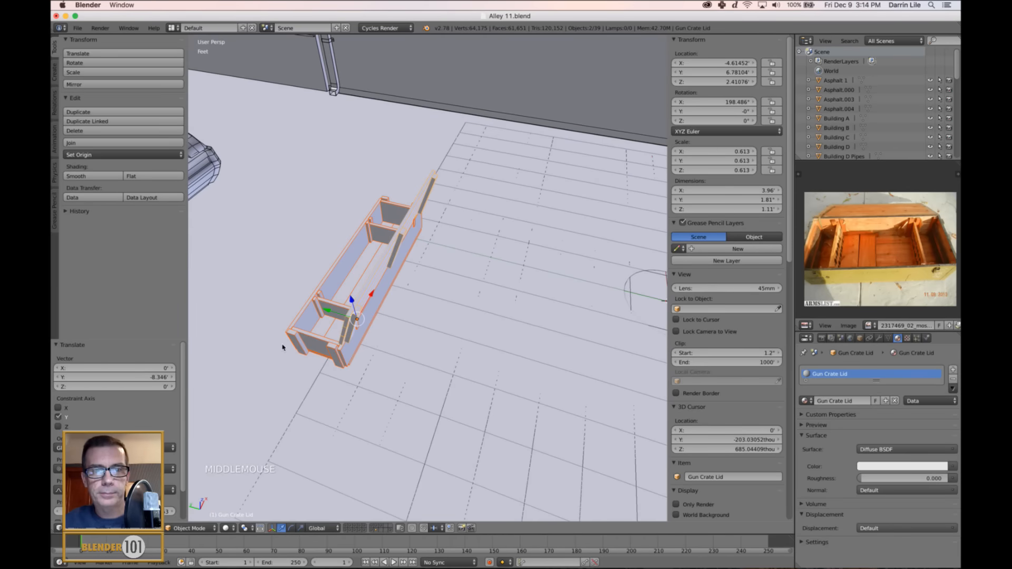
pyautogui.moveTo(325, 312); pyautogui.dragTo(219, 428)
pyautogui.keyDown('shift'); pyautogui.moveTo(308, 417); pyautogui.dragTo(316, 454, button='middle'); pyautogui.keyUp('shift')
pyautogui.scroll(-3, 375, 466)
pyautogui.moveTo(375, 466); pyautogui.dragTo(374, 423, button='middle')
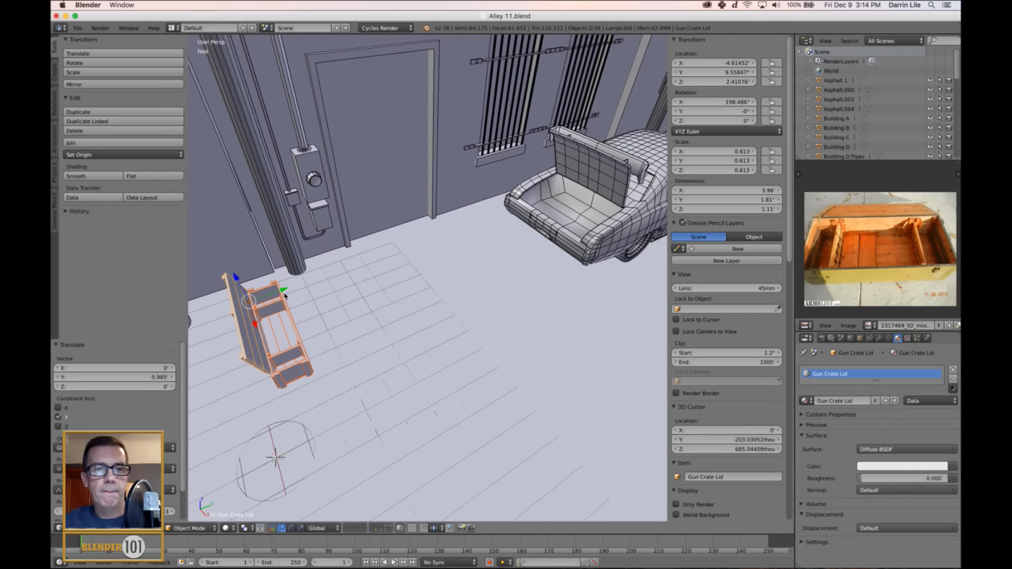
# Move the crate along Y to about 10.931' and raise it along Z to about 9.755'.
pyautogui.moveTo(283, 293); pyautogui.dragTo(316, 369, button='middle')
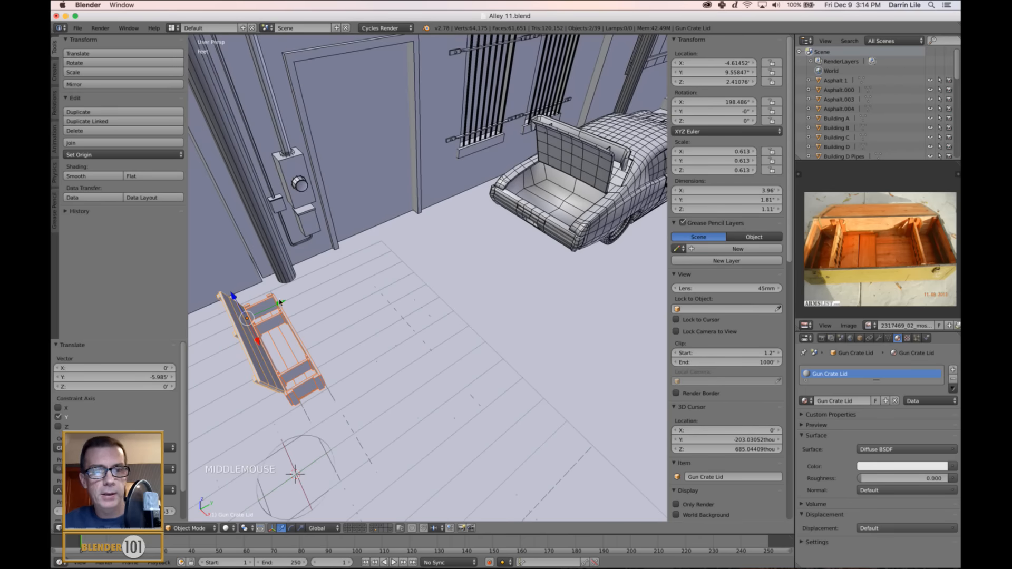
pyautogui.moveTo(281, 303); pyautogui.dragTo(498, 196)
pyautogui.keyDown('shift'); pyautogui.moveTo(498, 196); pyautogui.dragTo(456, 341, button='middle'); pyautogui.keyUp('shift')
pyautogui.moveTo(405, 328); pyautogui.dragTo(378, 381)
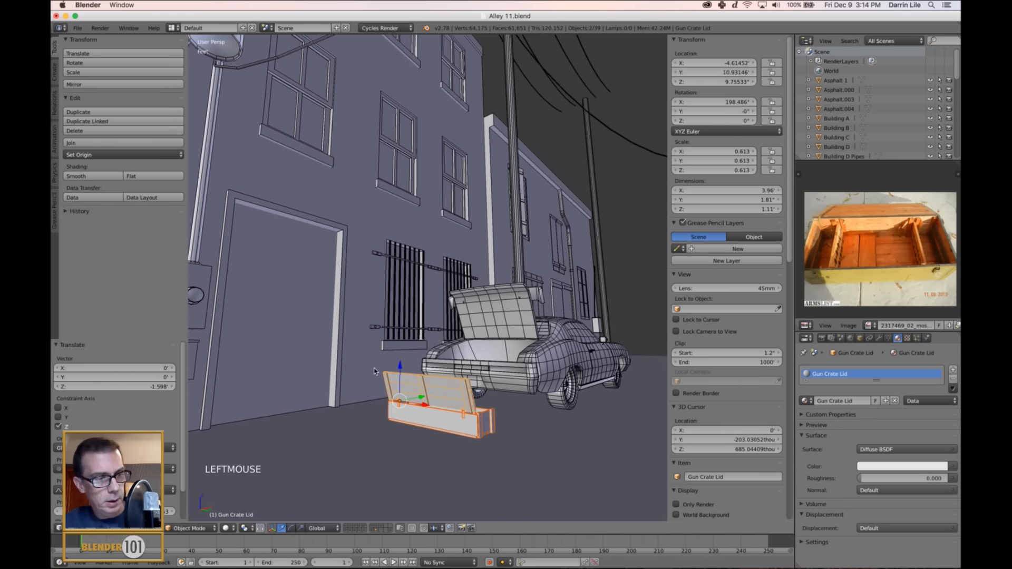
# Lower the crate 372.784 thou along Z behind the car and save the scene file.
pyautogui.press('KP_Decimal')
pyautogui.moveTo(483, 331); pyautogui.dragTo(441, 265, button='middle')
pyautogui.moveTo(402, 242); pyautogui.dragTo(399, 244)
pyautogui.scroll(-2, 399, 243)
pyautogui.moveTo(400, 244); pyautogui.dragTo(514, 310, button='middle')
pyautogui.hotkey('ctrl', 's')
pyautogui.click(514, 310)
pyautogui.keyDown('shift'); pyautogui.moveTo(548, 345); pyautogui.dragTo(552, 336, button='middle'); pyautogui.keyUp('shift')
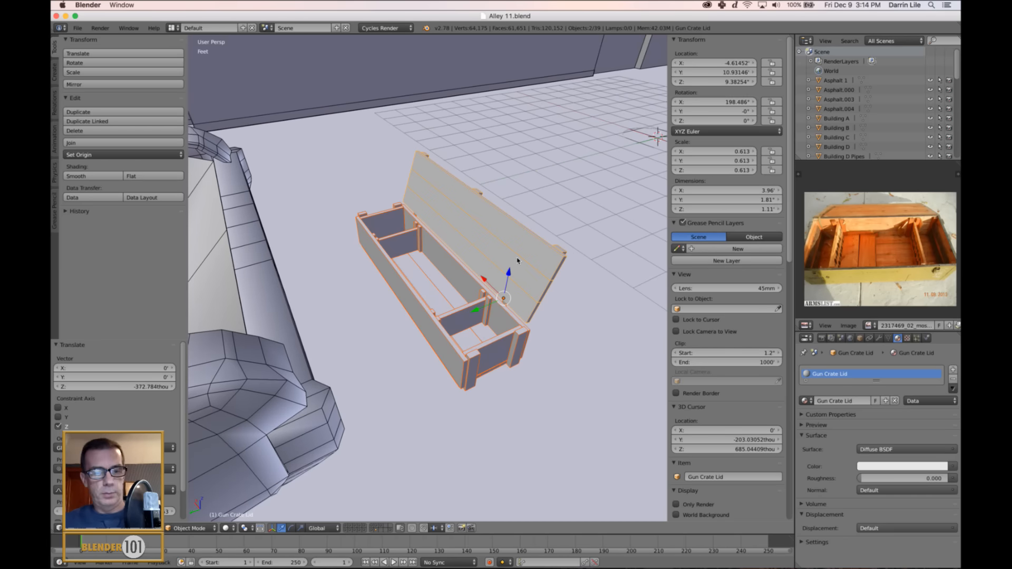
# Apply the scale of the crate's base and lid.
pyautogui.hotkey('ctrl', 'a')
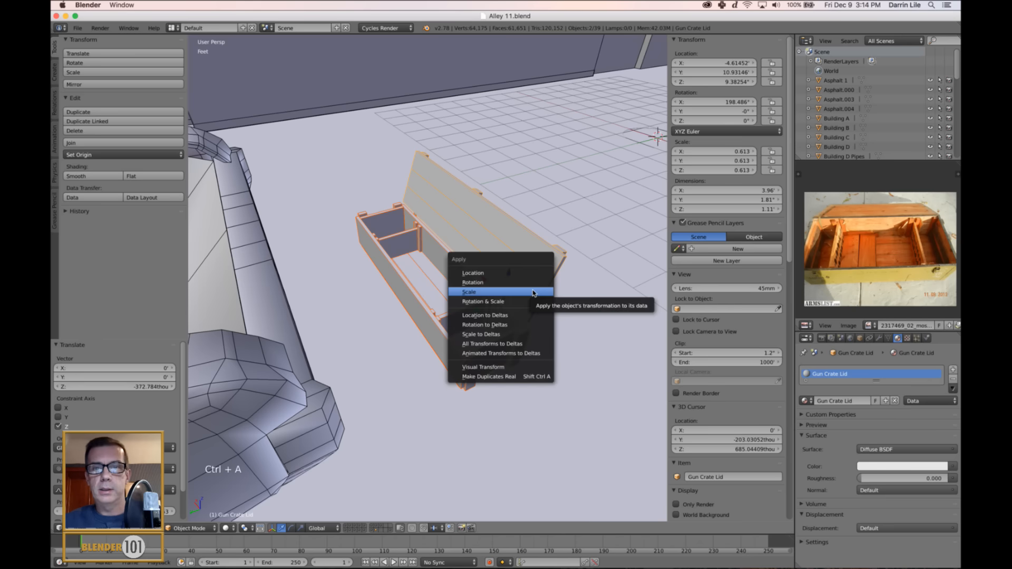
pyautogui.click(533, 293)
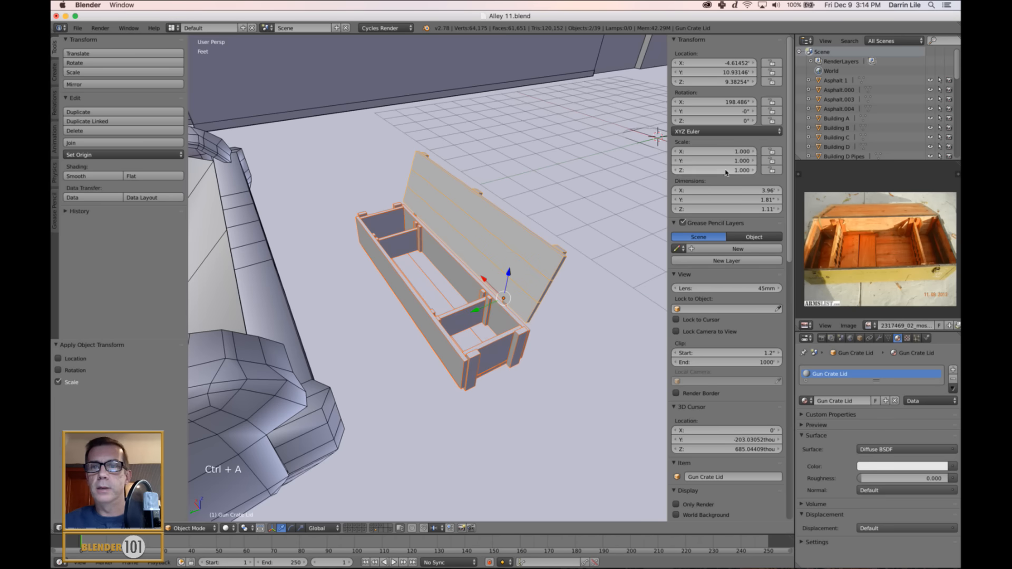
pyautogui.moveTo(535, 376); pyautogui.dragTo(530, 386, button='middle')
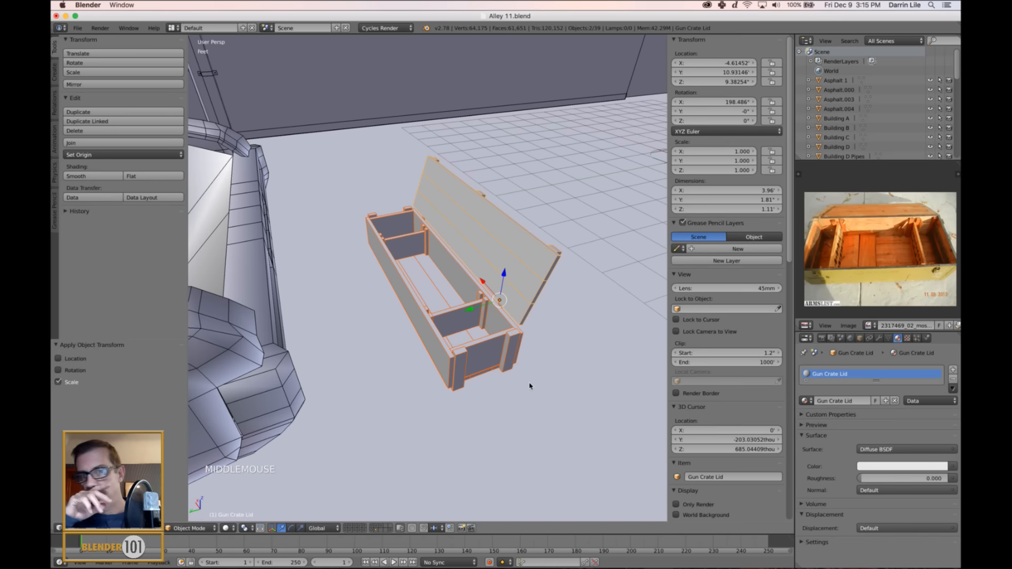
# Select the crate's base and lid together and set up an FBX export limited to selected objects.
pyautogui.rightClick(495, 342)
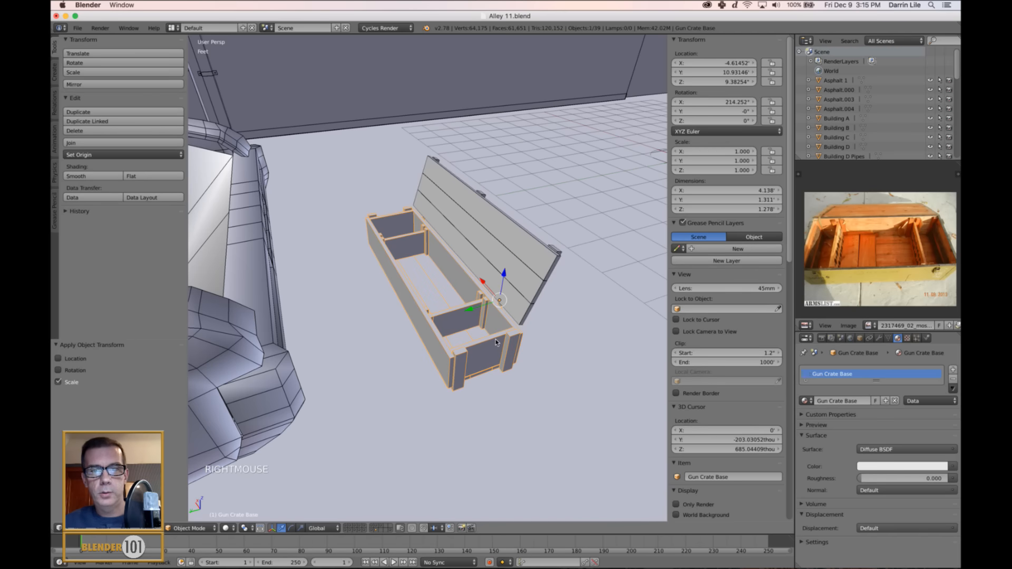
pyautogui.keyDown('shift'); pyautogui.rightClick(531, 273); pyautogui.keyUp('shift')
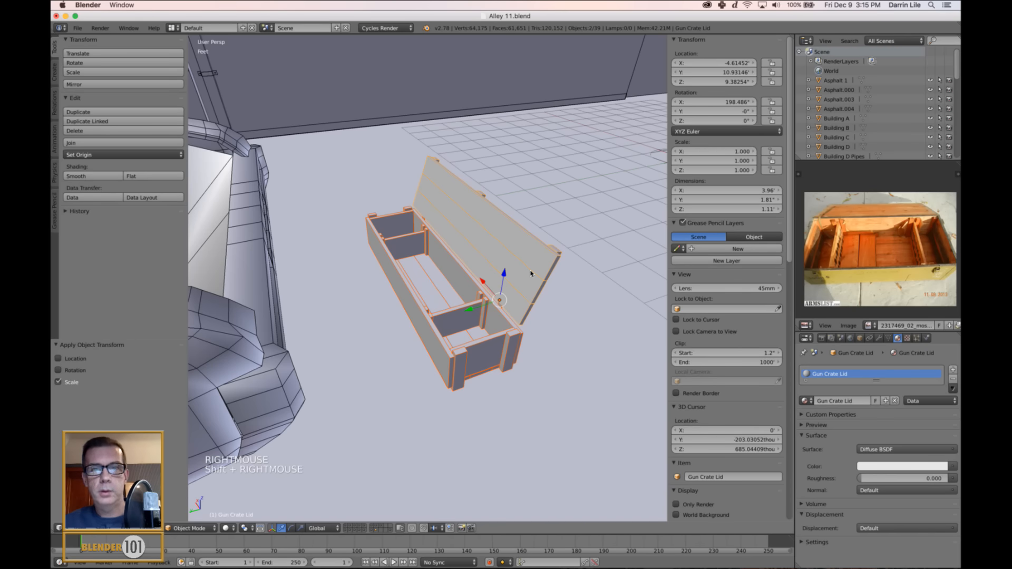
pyautogui.click(78, 28)
pyautogui.moveTo(100, 209)
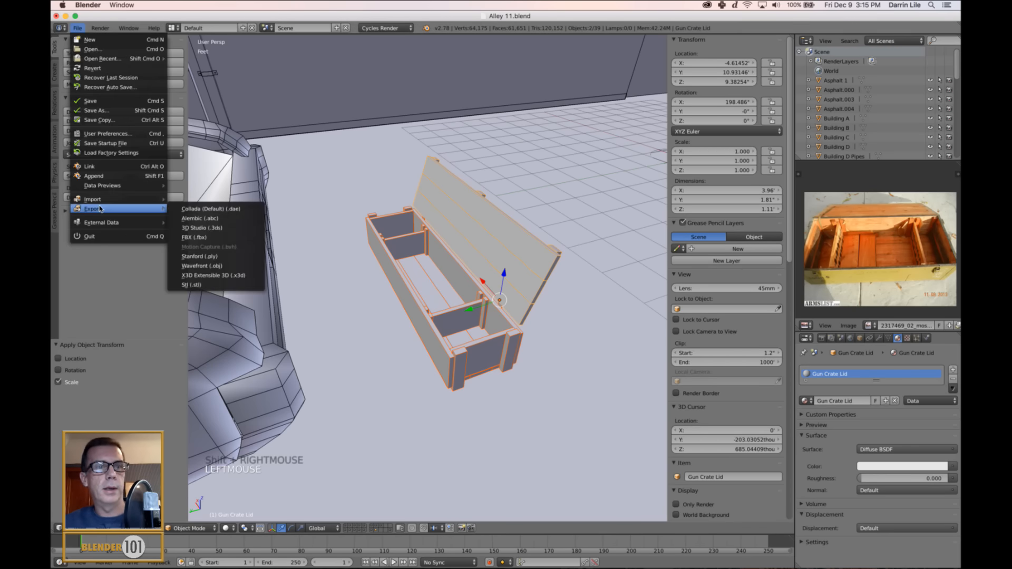
pyautogui.click(189, 237)
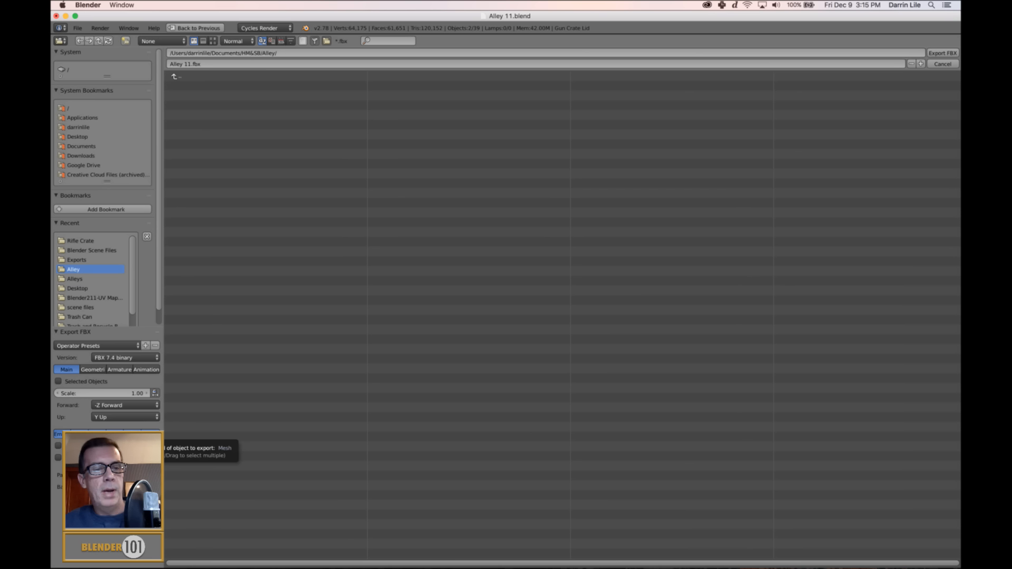
pyautogui.click(59, 382)
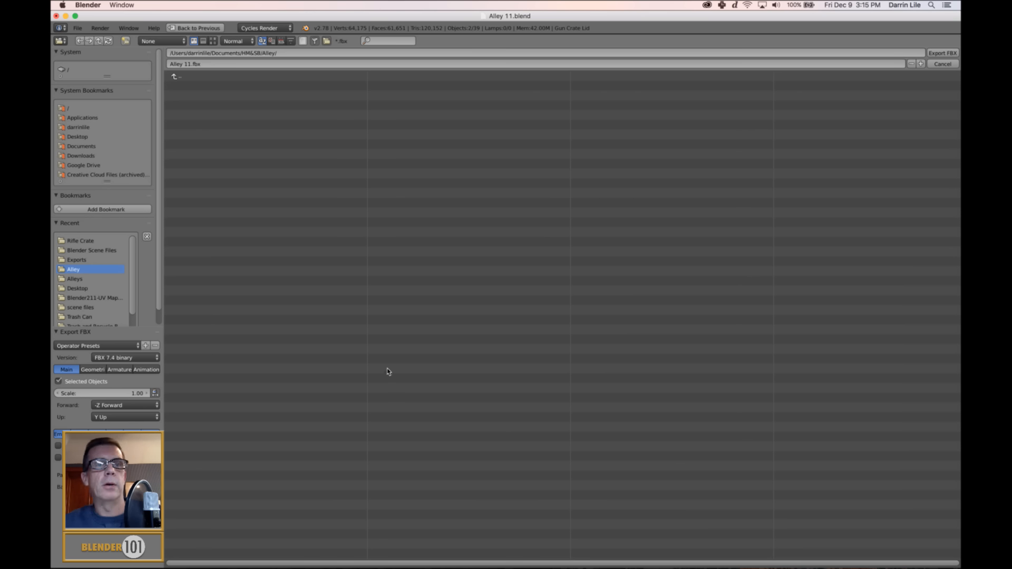
# Export the crate as Gun Crate.fbx into the Exports folder.
pyautogui.click(81, 260)
pyautogui.click(213, 65)
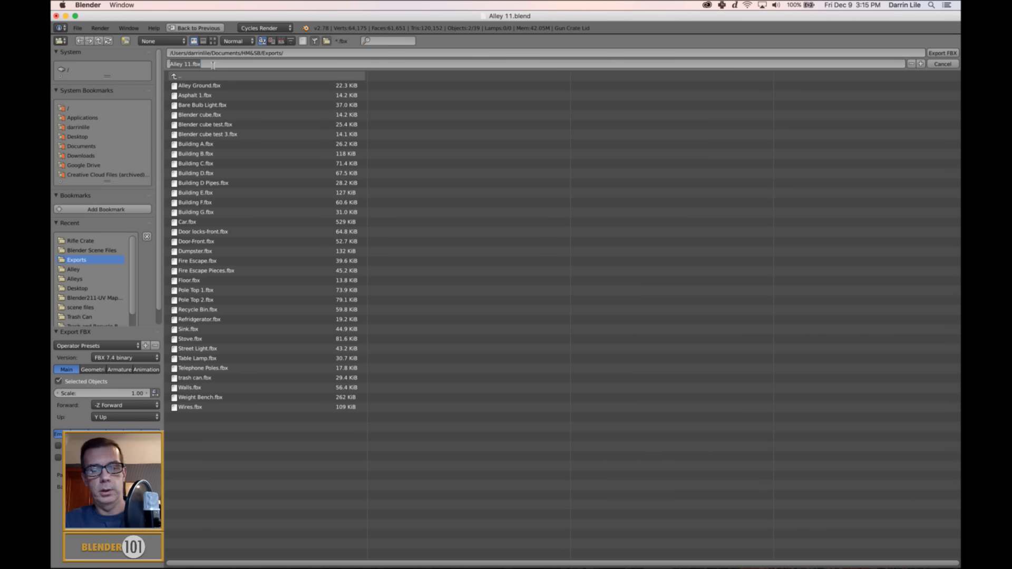
pyautogui.write('Gun Crate')
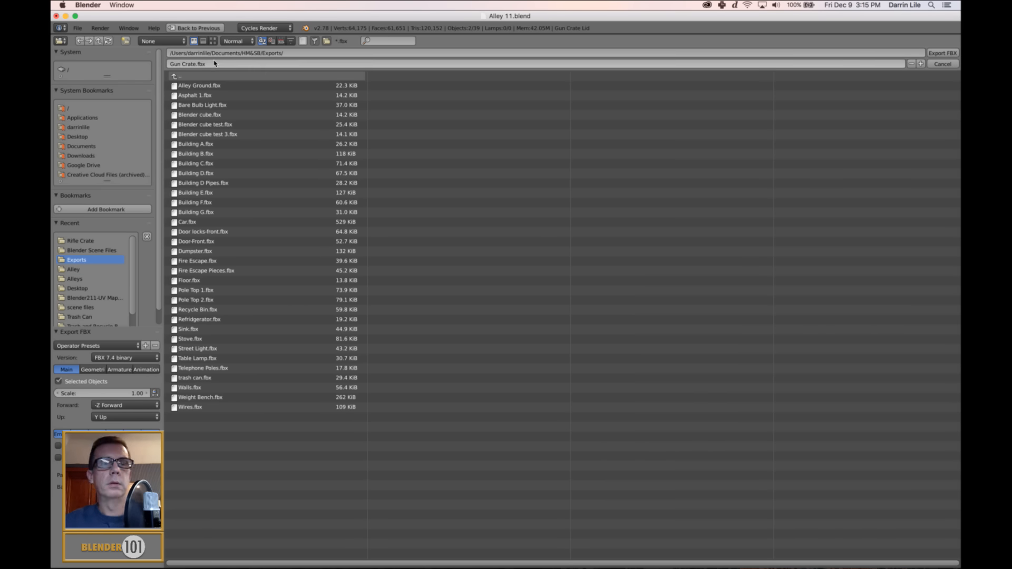
pyautogui.press('Return')
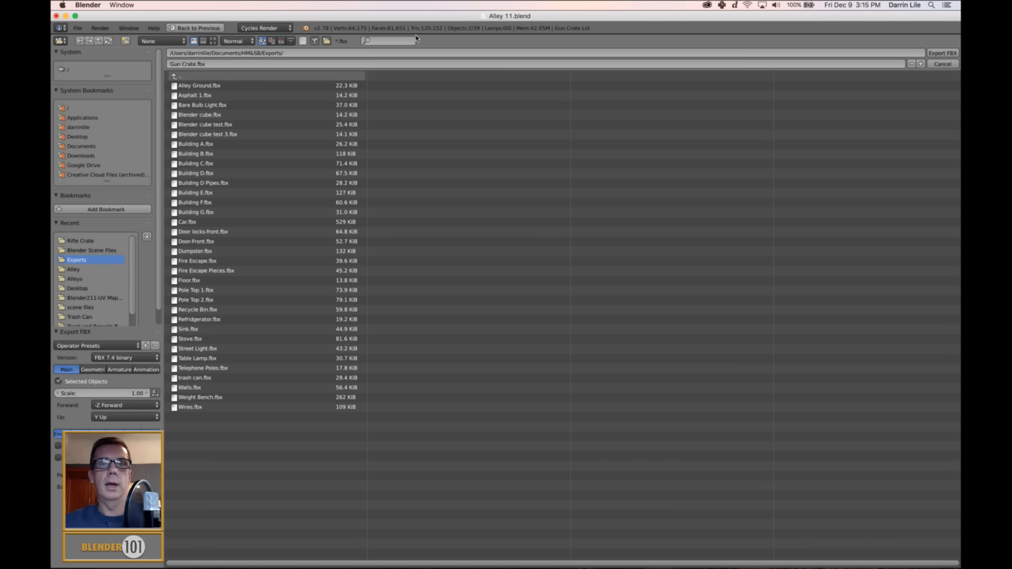
pyautogui.click(940, 54)
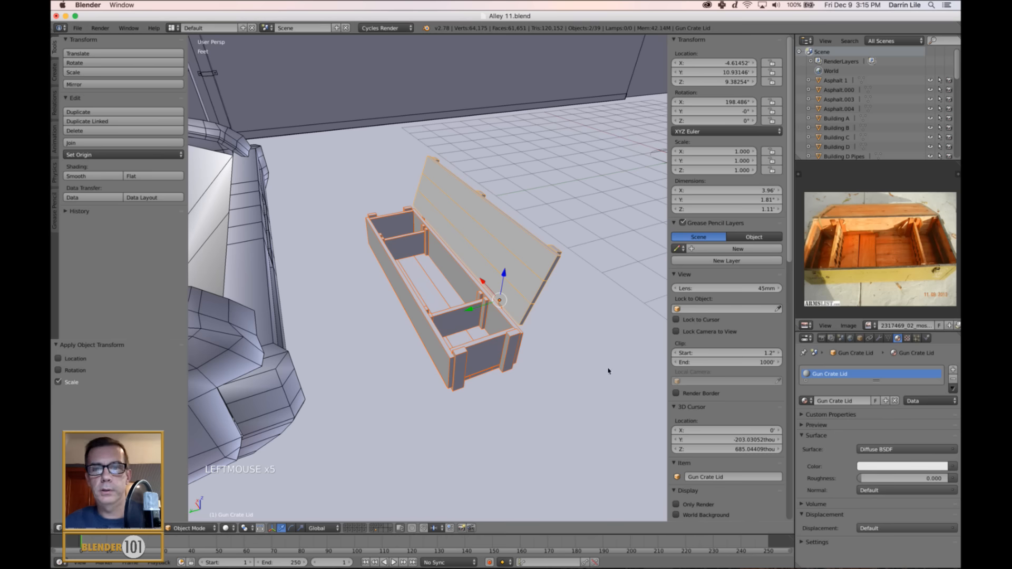
# Switch to Substance Painter and create a new project with Gun Crate.fbx as its mesh.
pyautogui.click(536, 560)
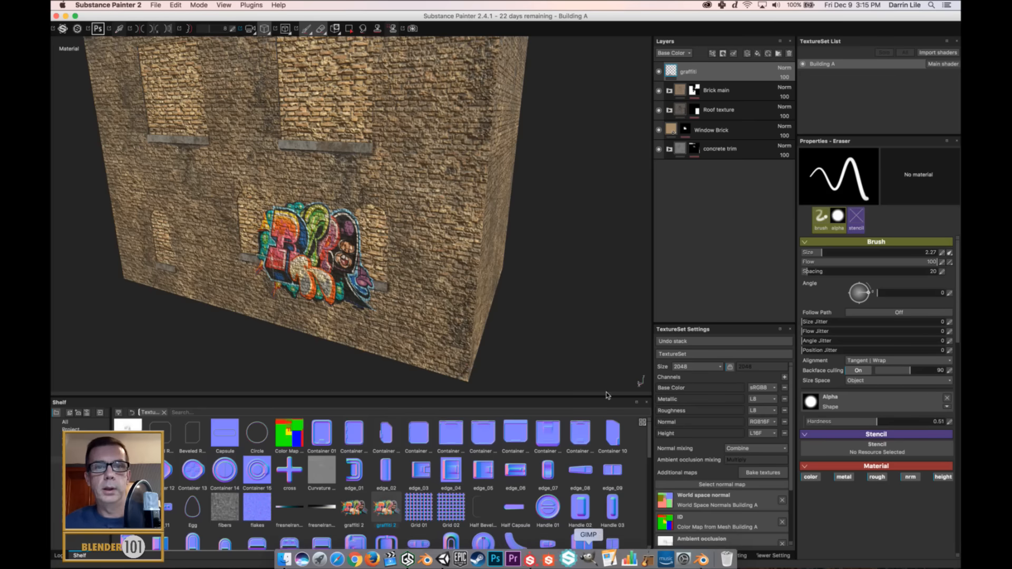
pyautogui.click(156, 5)
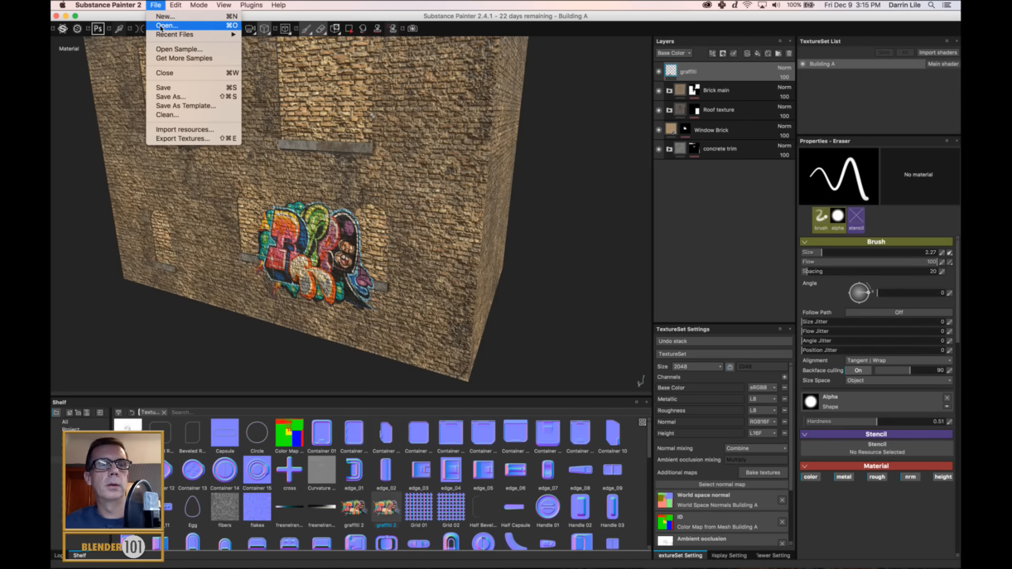
pyautogui.click(165, 17)
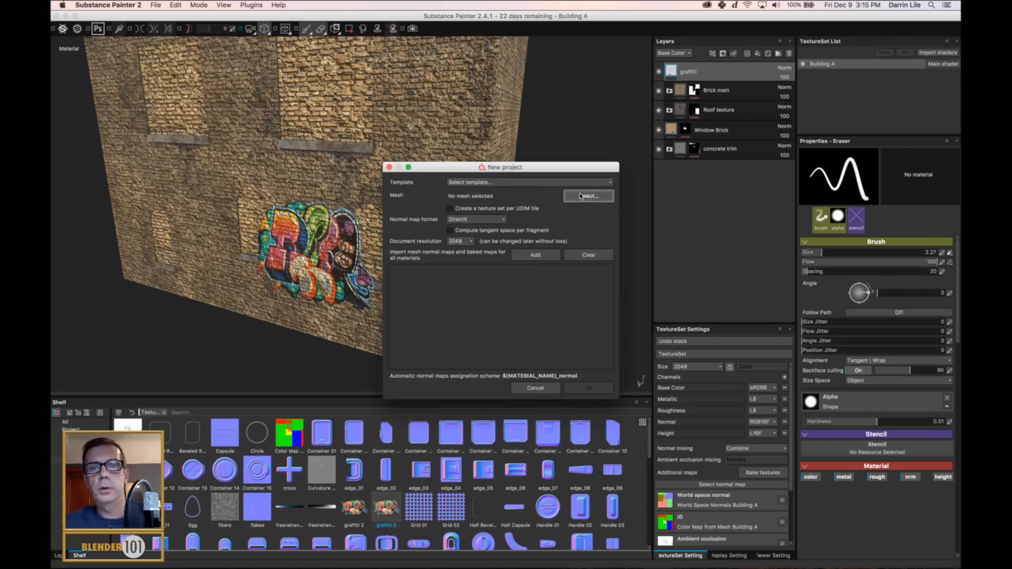
pyautogui.click(581, 197)
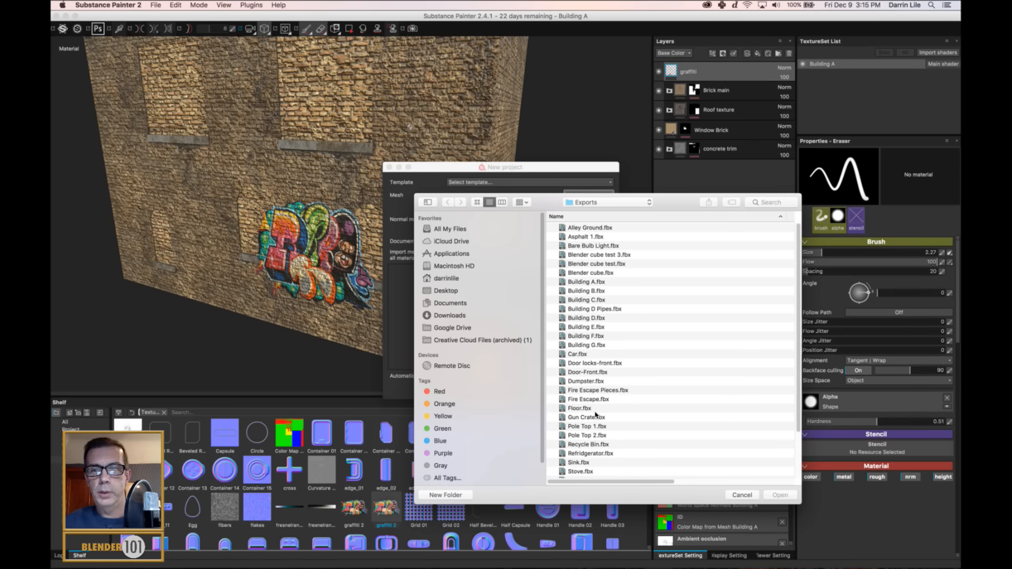
pyautogui.click(590, 418)
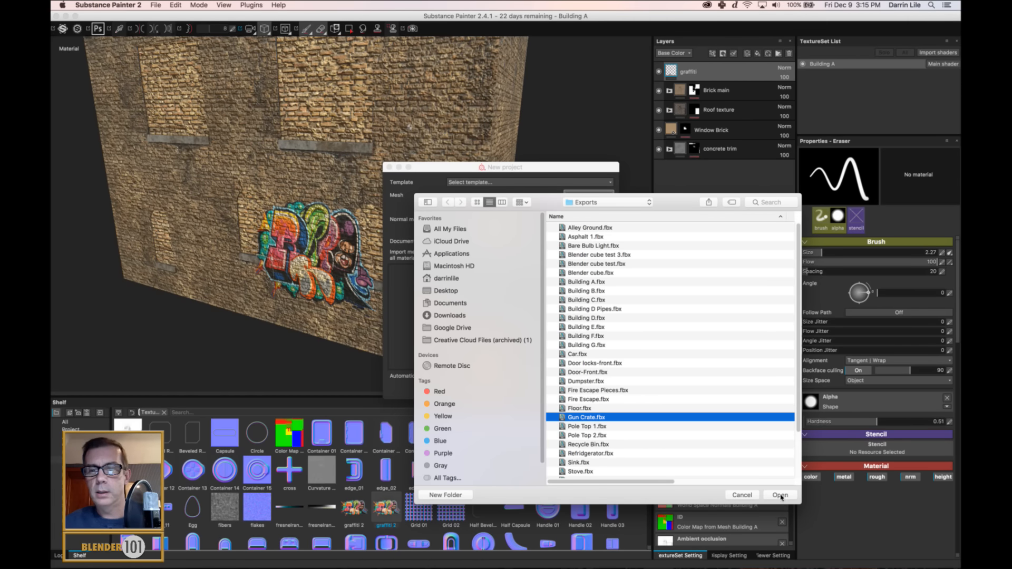
pyautogui.click(780, 496)
pyautogui.click(591, 393)
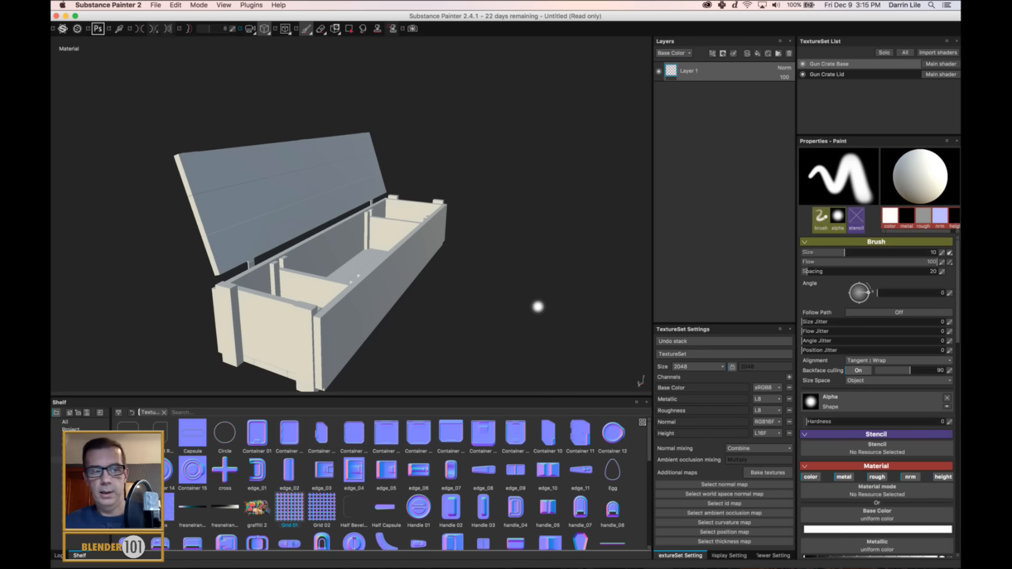
# Open the texture baking settings, exclude the Normal map and show the ID baker parameters.
pyautogui.moveTo(178, 253)
pyautogui.keyDown('alt'); pyautogui.mouseDown()
pyautogui.moveTo(413, 242)
pyautogui.moveTo(461, 226)
pyautogui.moveTo(270, 263)
pyautogui.moveTo(147, 273)
pyautogui.moveTo(409, 289)
pyautogui.moveTo(472, 269)
pyautogui.moveTo(386, 298)
pyautogui.moveTo(483, 253)
pyautogui.mouseUp(); pyautogui.keyUp('alt')
pyautogui.keyDown('alt'); pyautogui.moveTo(484, 253); pyautogui.dragTo(448, 287, button='middle'); pyautogui.keyUp('alt')
pyautogui.moveTo(432, 238)
pyautogui.keyDown('shift'); pyautogui.mouseDown(button='right')
pyautogui.moveTo(470, 239)
pyautogui.moveTo(449, 245)
pyautogui.mouseUp(button='right'); pyautogui.keyUp('shift')
pyautogui.keyDown('alt'); pyautogui.moveTo(423, 260); pyautogui.dragTo(465, 230); pyautogui.keyUp('alt')
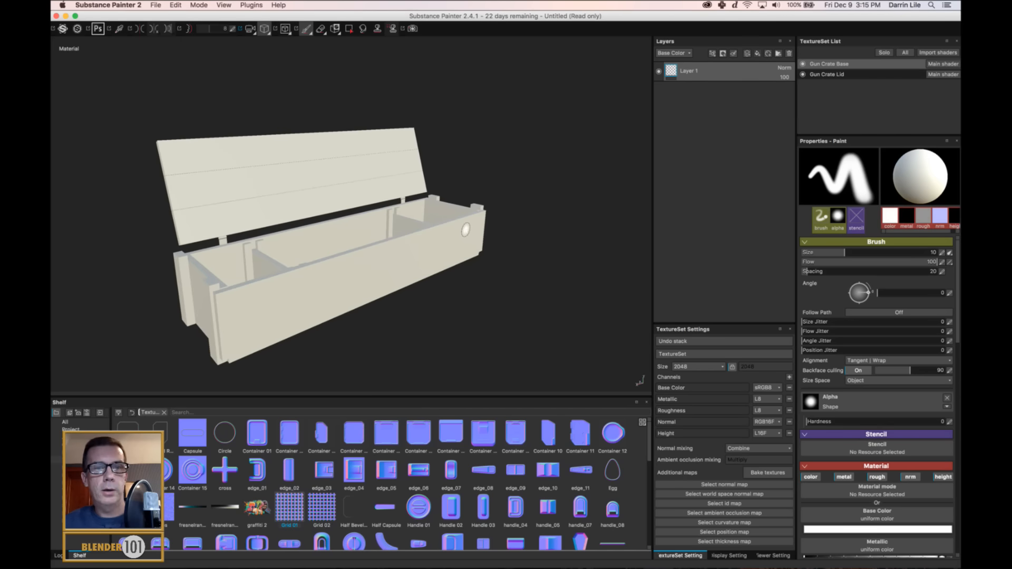
pyautogui.click(765, 474)
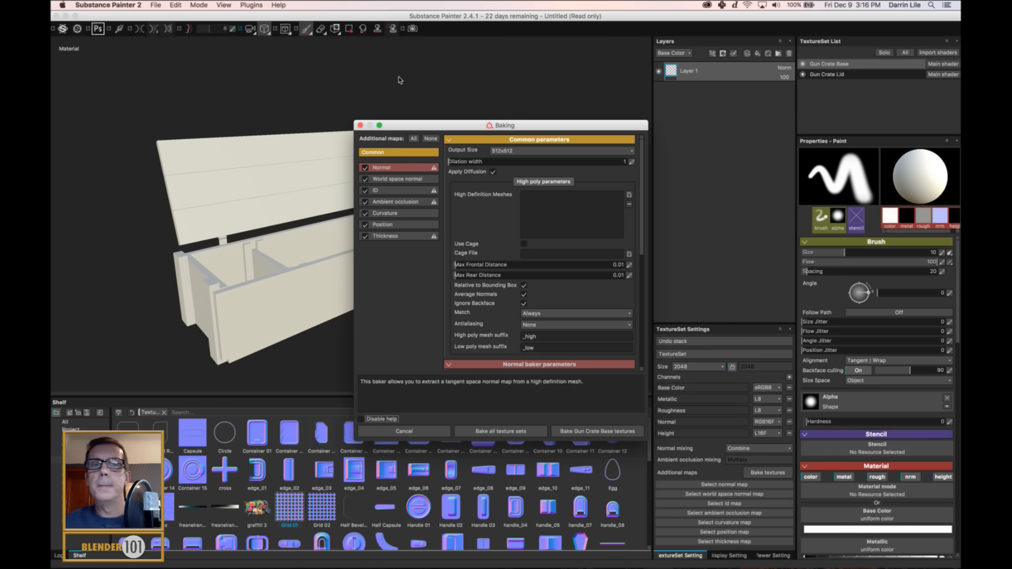
pyautogui.click(365, 168)
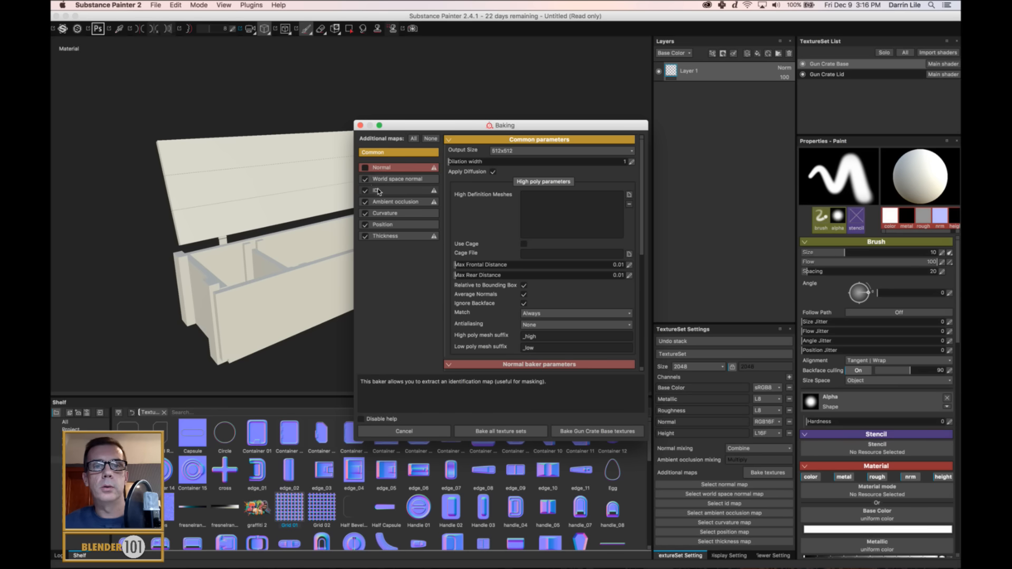
pyautogui.click(383, 192)
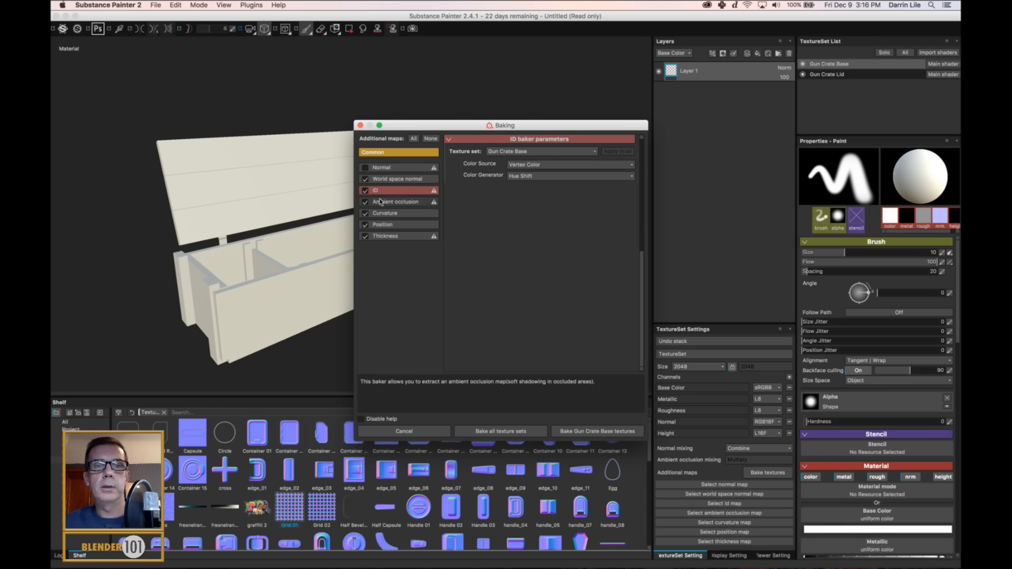
# Set the bake output size to 1024x1024 and bake all texture sets.
pyautogui.moveTo(511, 129); pyautogui.dragTo(503, 88)
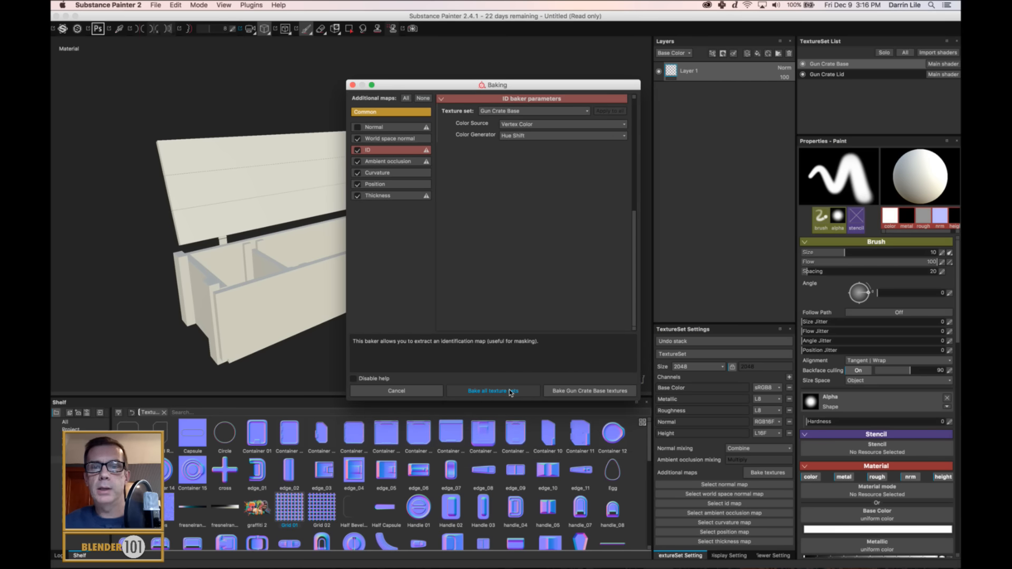
pyautogui.scroll(5, 508, 116)
pyautogui.click(507, 112)
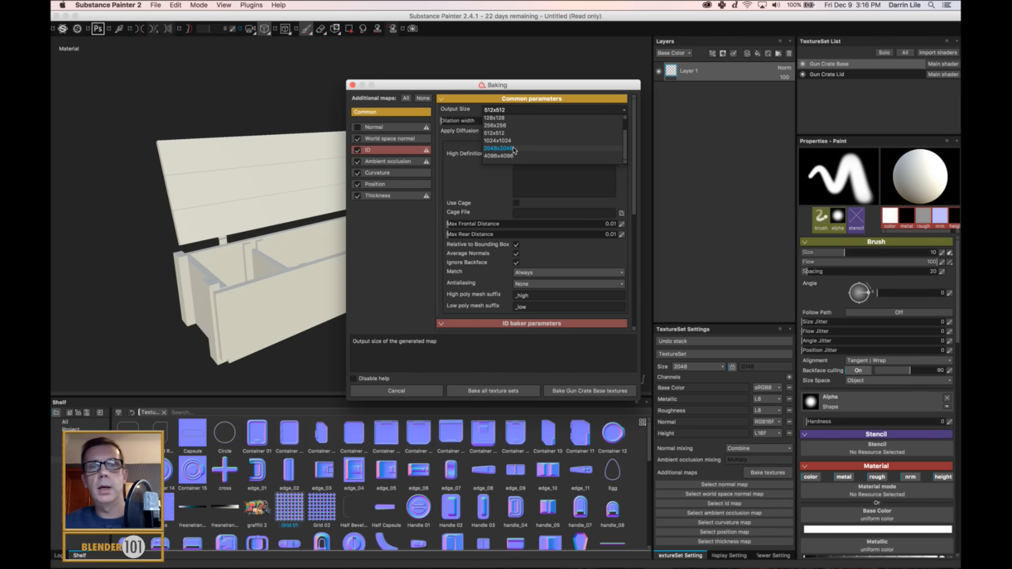
pyautogui.click(515, 141)
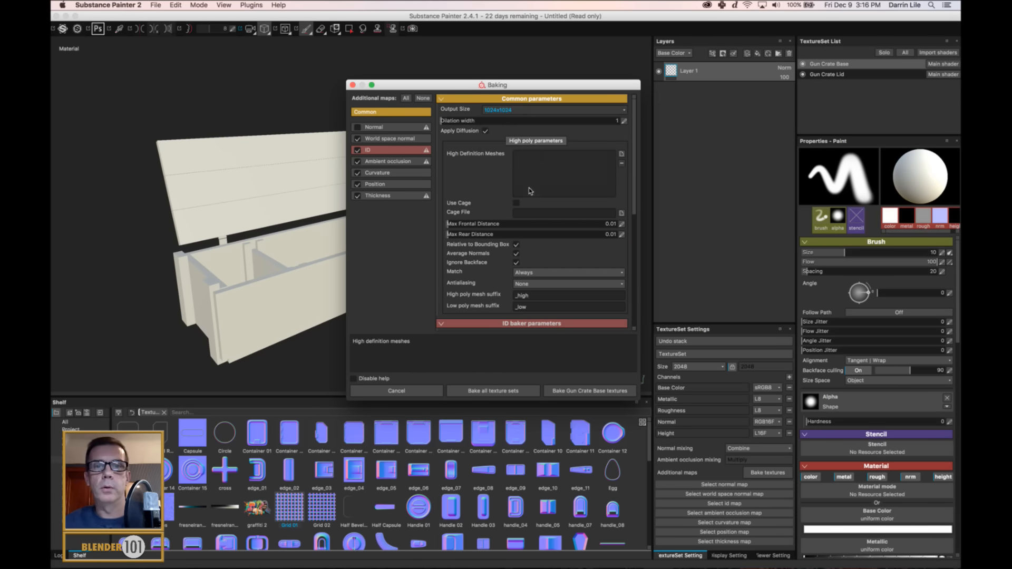
pyautogui.click(495, 391)
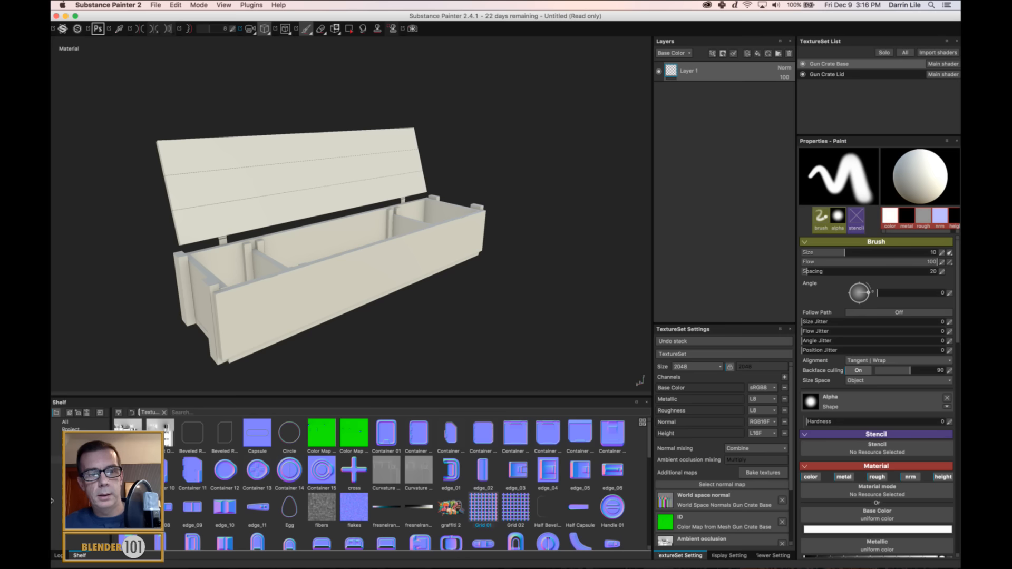
# Show the Materials category in the shelf with large thumbnails and close the Log panel beside it.
pyautogui.click(73, 498)
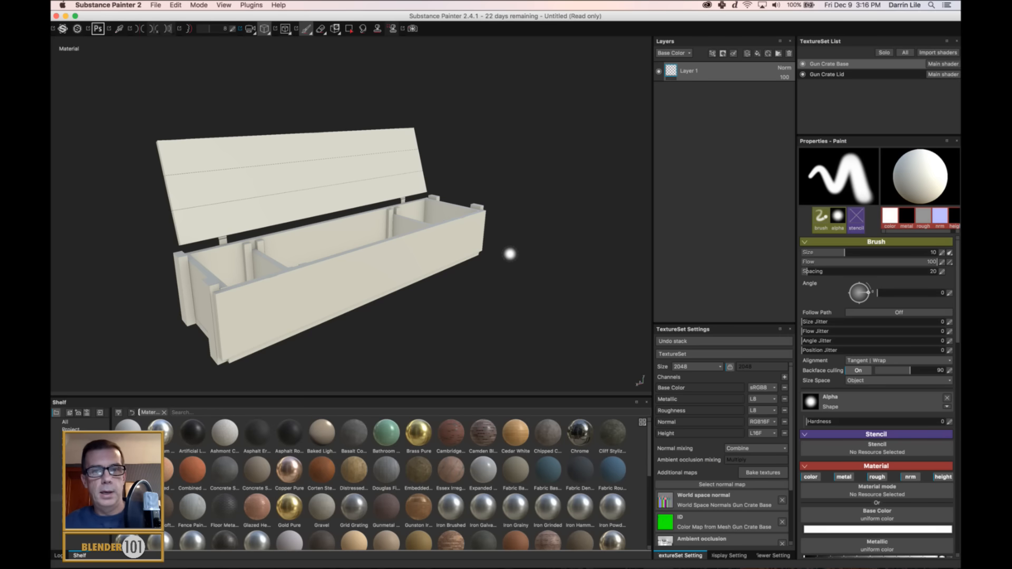
pyautogui.keyDown('alt'); pyautogui.moveTo(510, 249); pyautogui.dragTo(549, 253); pyautogui.keyUp('alt')
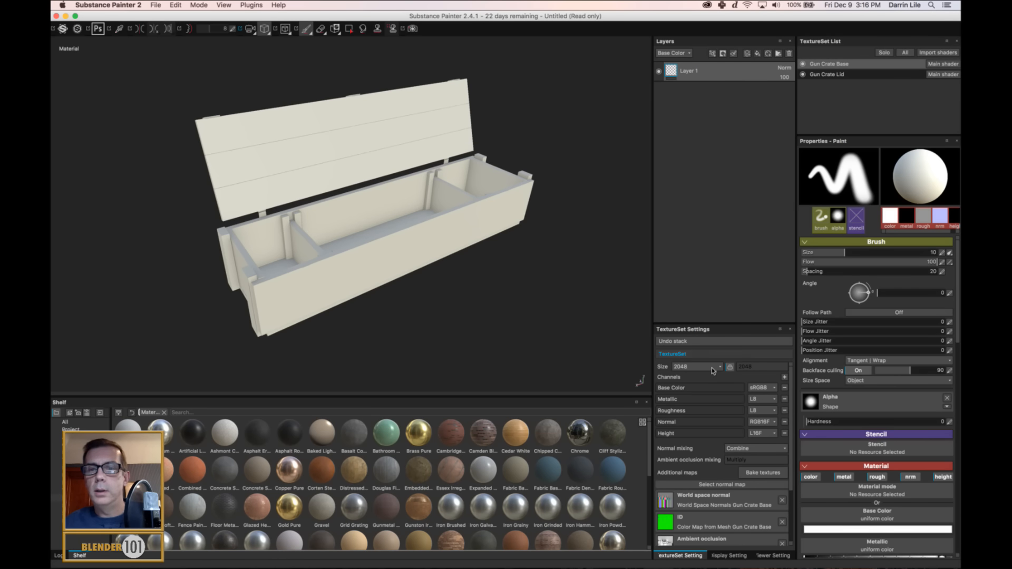
pyautogui.click(642, 422)
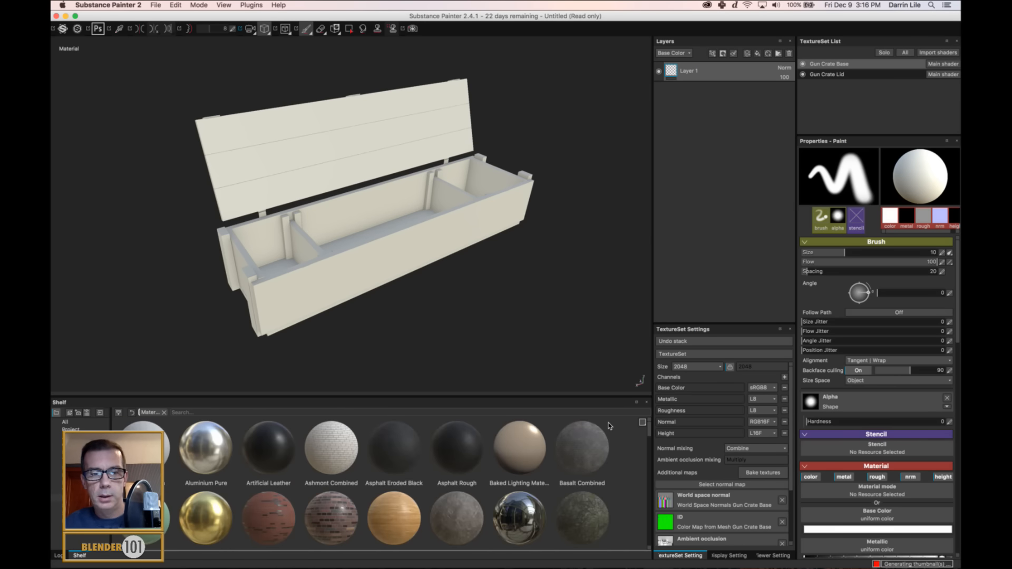
pyautogui.moveTo(567, 399); pyautogui.dragTo(75, 403)
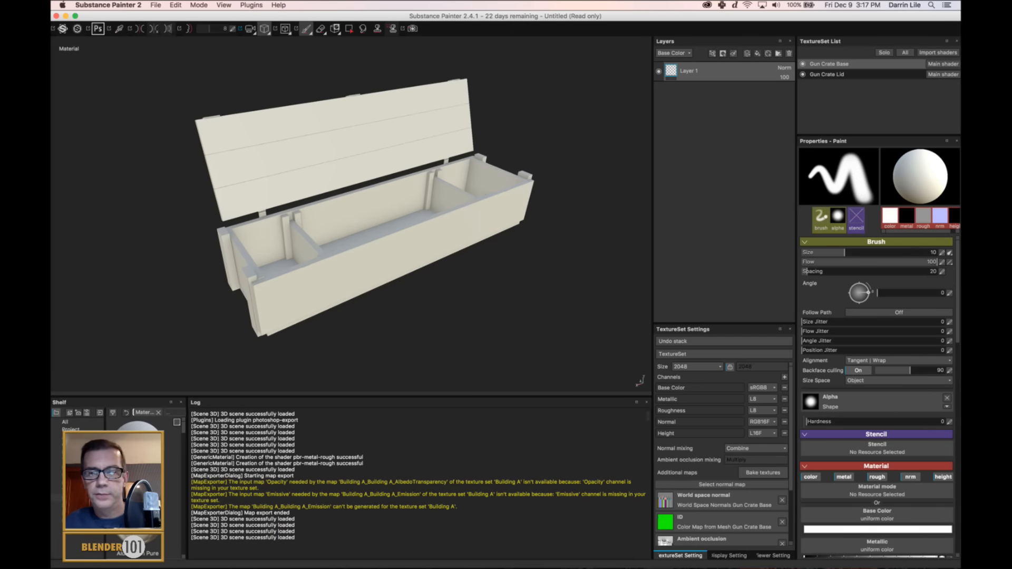
pyautogui.click(647, 402)
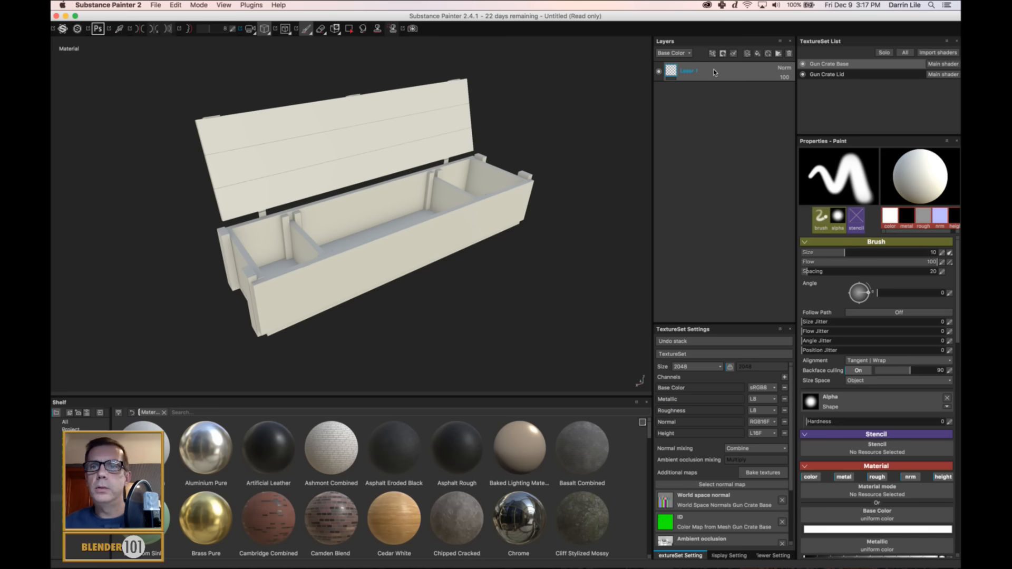
# Delete Layer 1 from the Gun Crate Base texture set and enlarge the shelf to show more material rows.
pyautogui.click(790, 55)
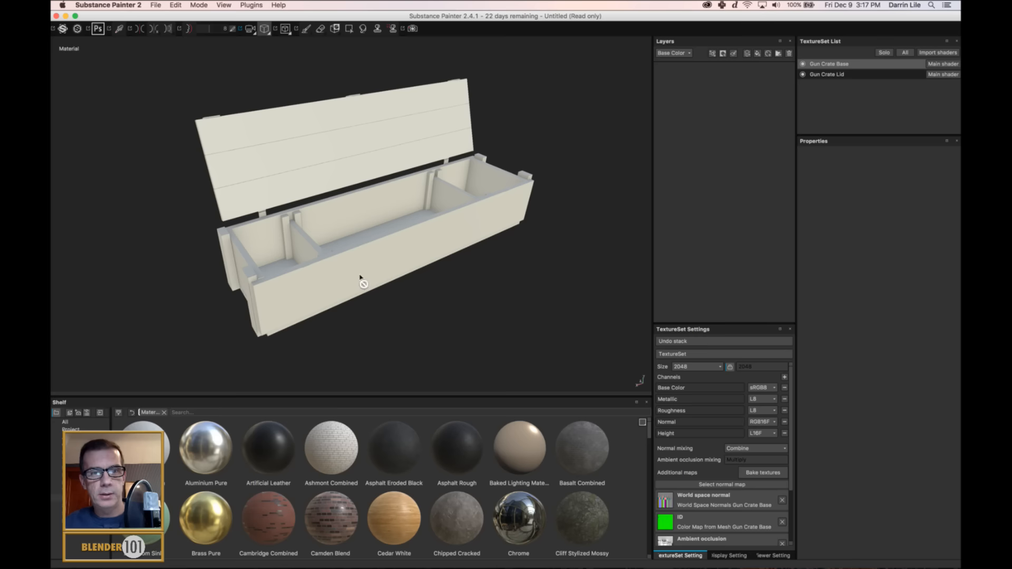
pyautogui.keyDown('alt'); pyautogui.moveTo(359, 280); pyautogui.dragTo(396, 259); pyautogui.keyUp('alt')
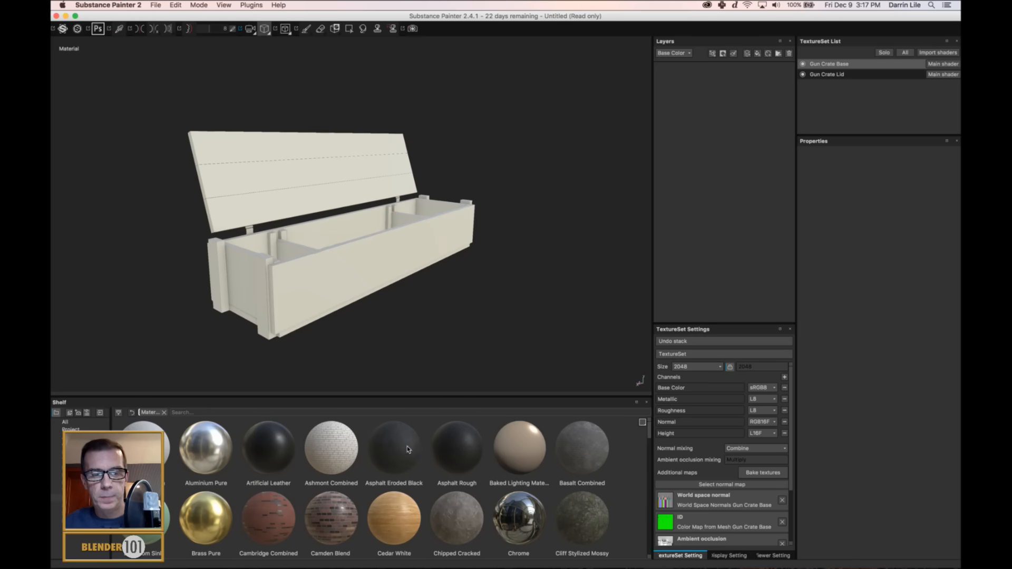
pyautogui.moveTo(432, 403); pyautogui.dragTo(444, 329)
pyautogui.scroll(3, 411, 244)
pyautogui.keyDown('alt'); pyautogui.moveTo(412, 244); pyautogui.dragTo(422, 311); pyautogui.keyUp('alt')
pyautogui.scroll(2, 466, 222)
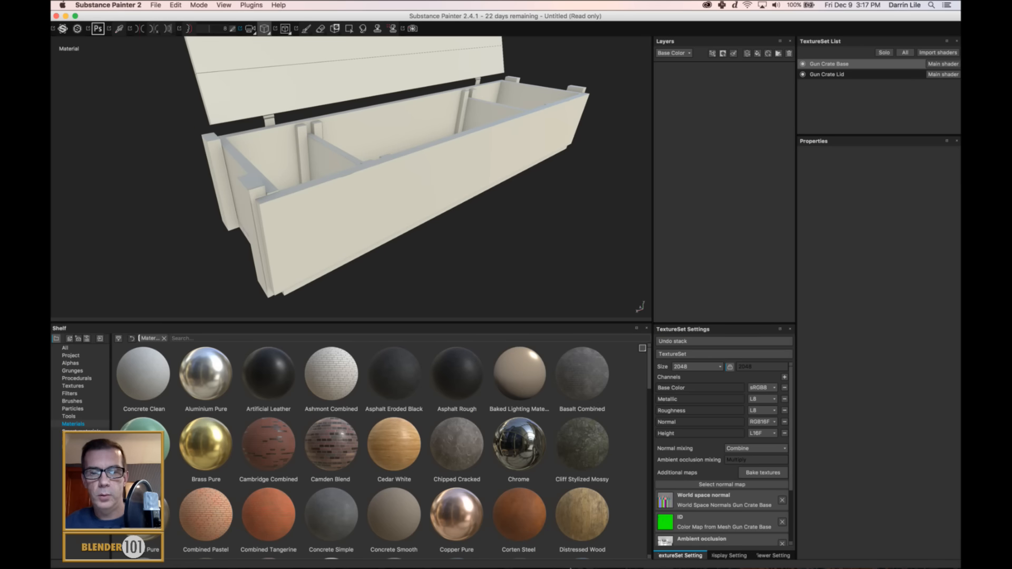
# Switch to Finder and open the Rifle Crate folder in Documents > HM&SB > Reference images.
pyautogui.moveTo(525, 566)
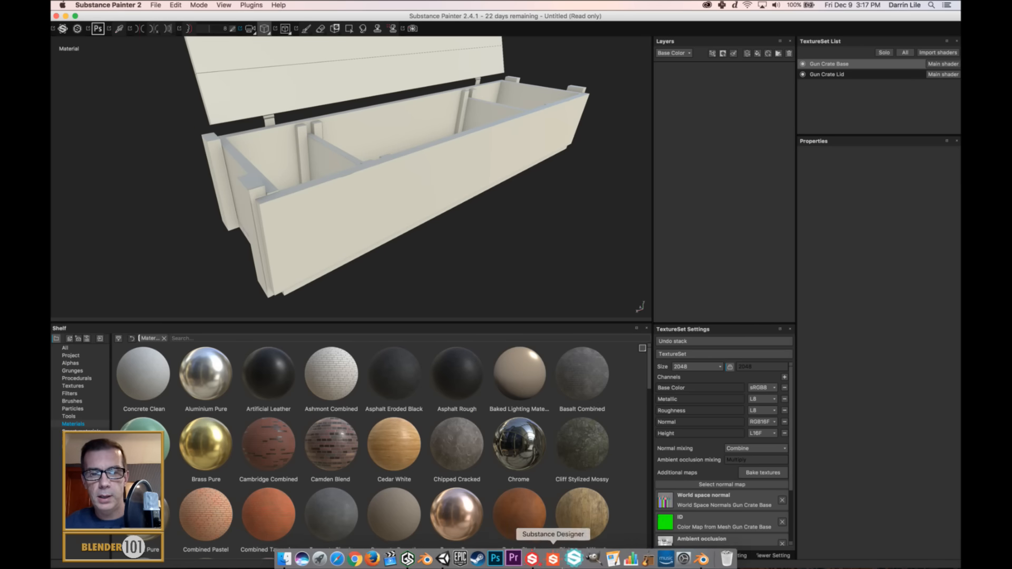
pyautogui.click(290, 559)
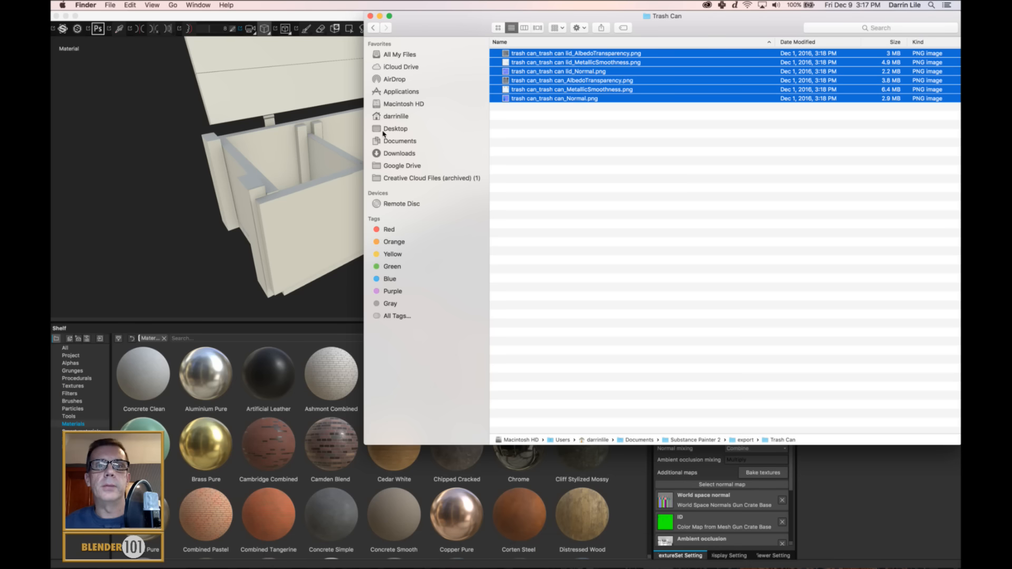
pyautogui.click(385, 141)
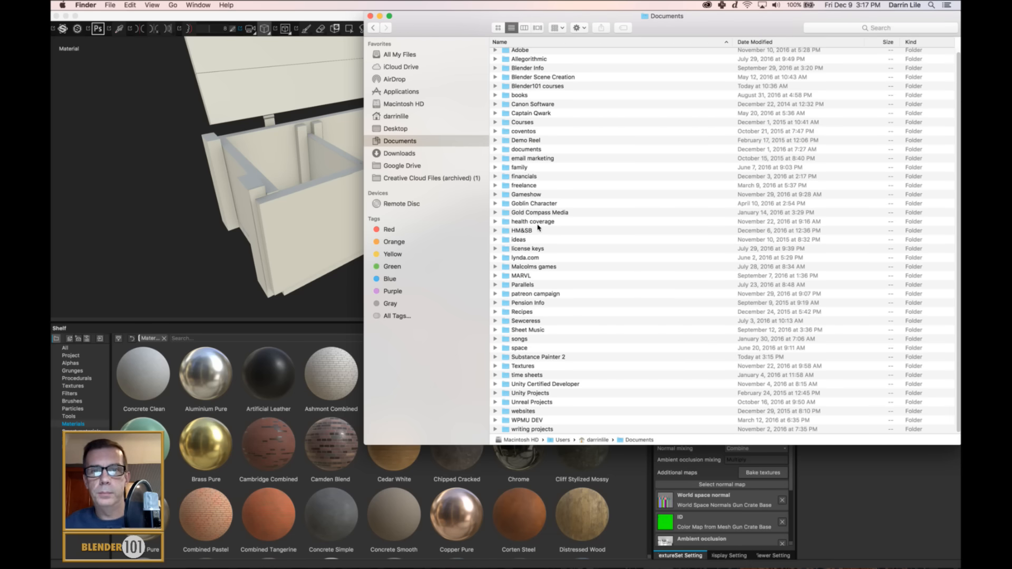
pyautogui.doubleClick(536, 232)
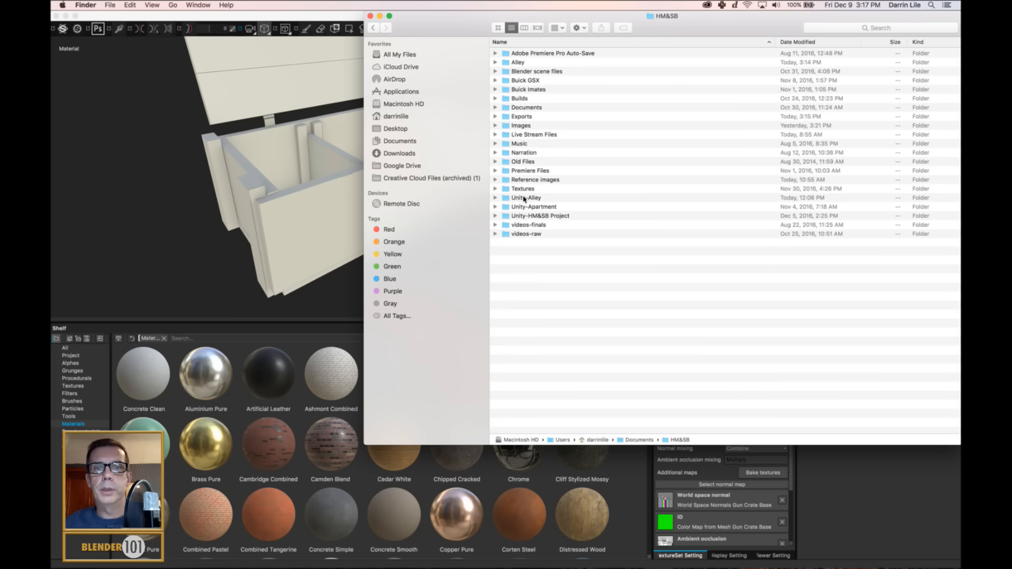
pyautogui.doubleClick(531, 181)
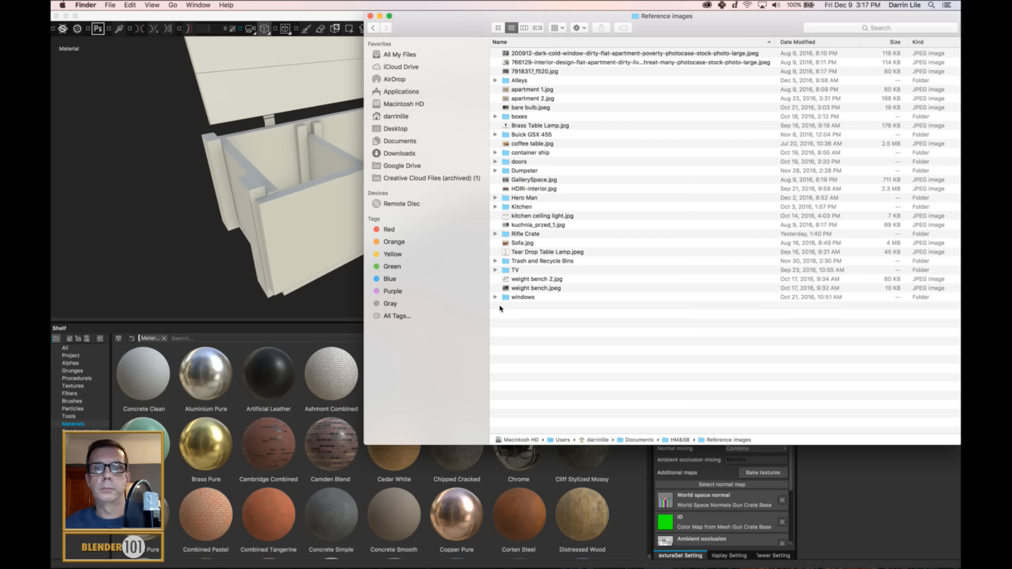
pyautogui.doubleClick(498, 234)
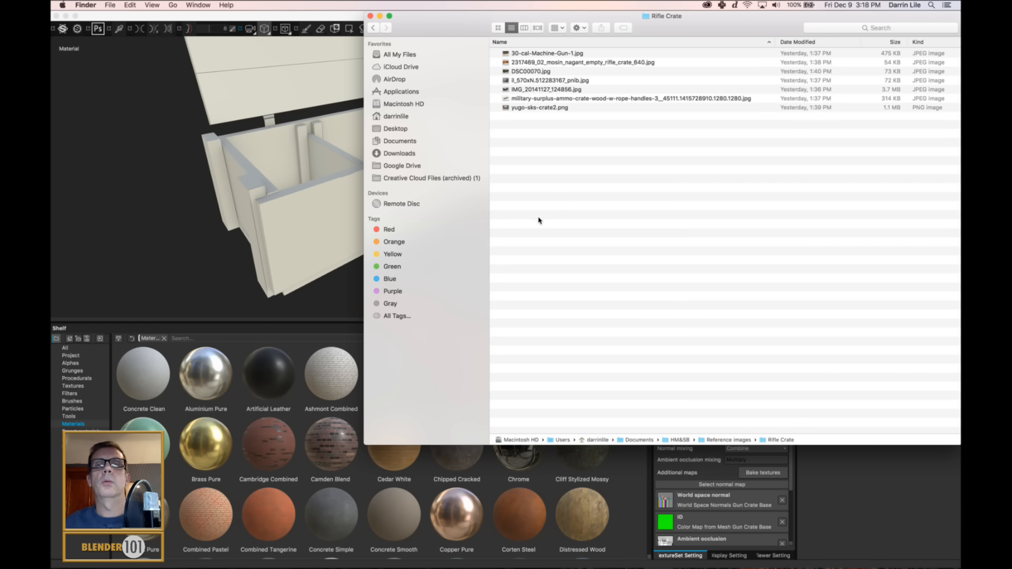
# Preview the rifle crate reference photos one after another, from 30-cal-Machine-Gun-1.jpg through the military-surplus ammo crate image.
pyautogui.click(527, 54)
pyautogui.press('space')
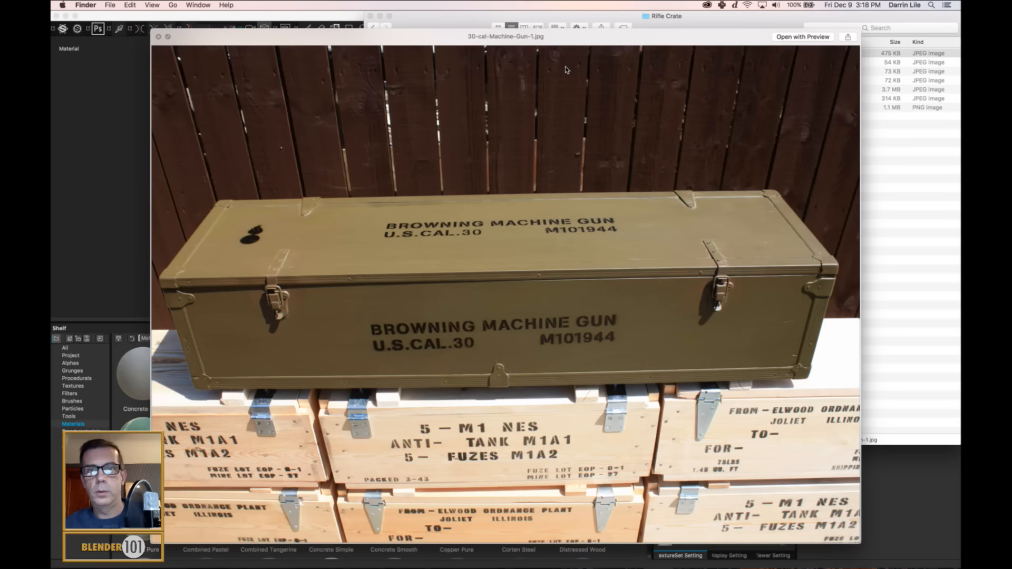
pyautogui.press('Down')
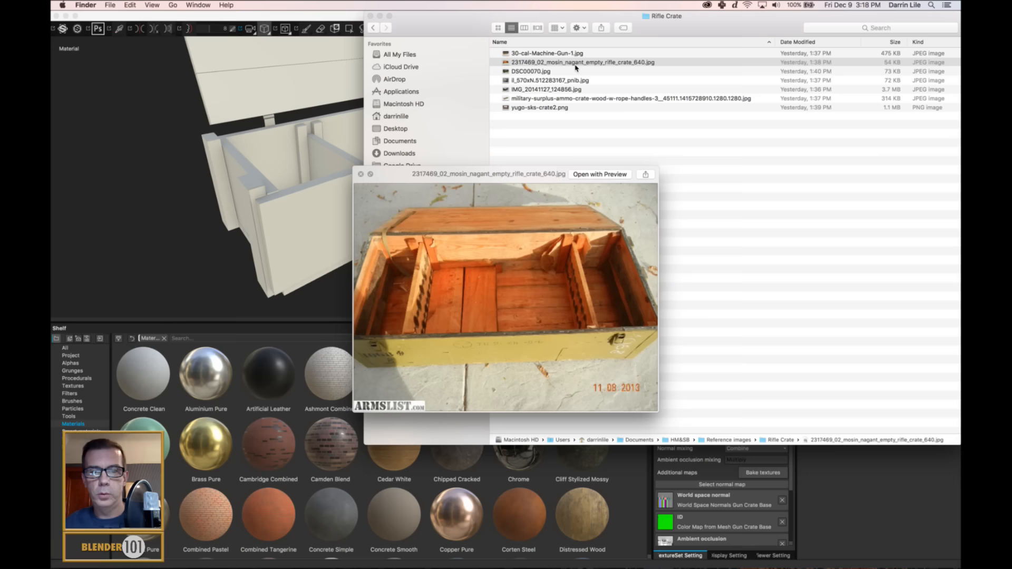
pyautogui.press('Down')
pyautogui.press('Down')
pyautogui.press('Down')
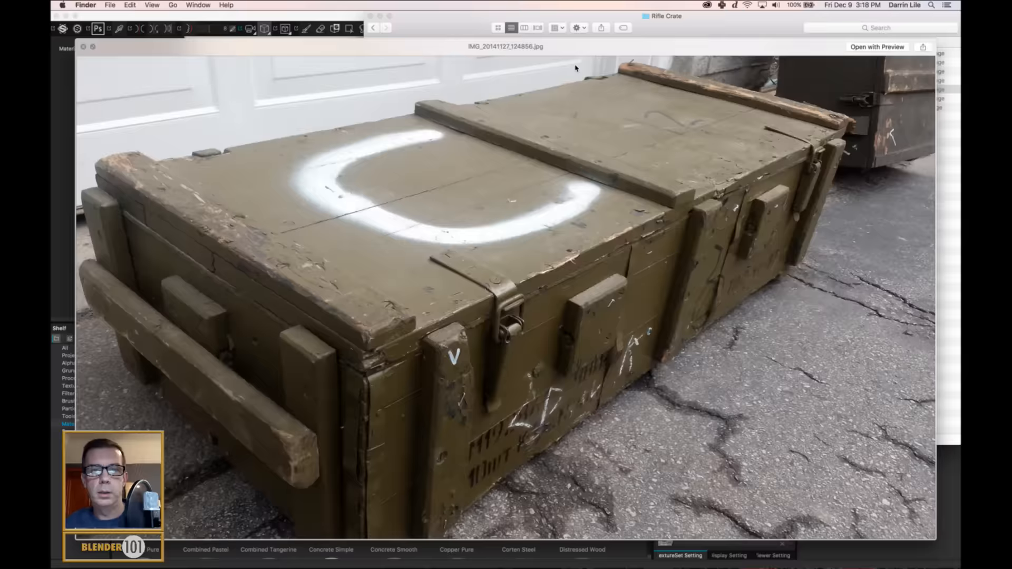
pyautogui.press('Up')
pyautogui.press('Down')
pyautogui.press('Down')
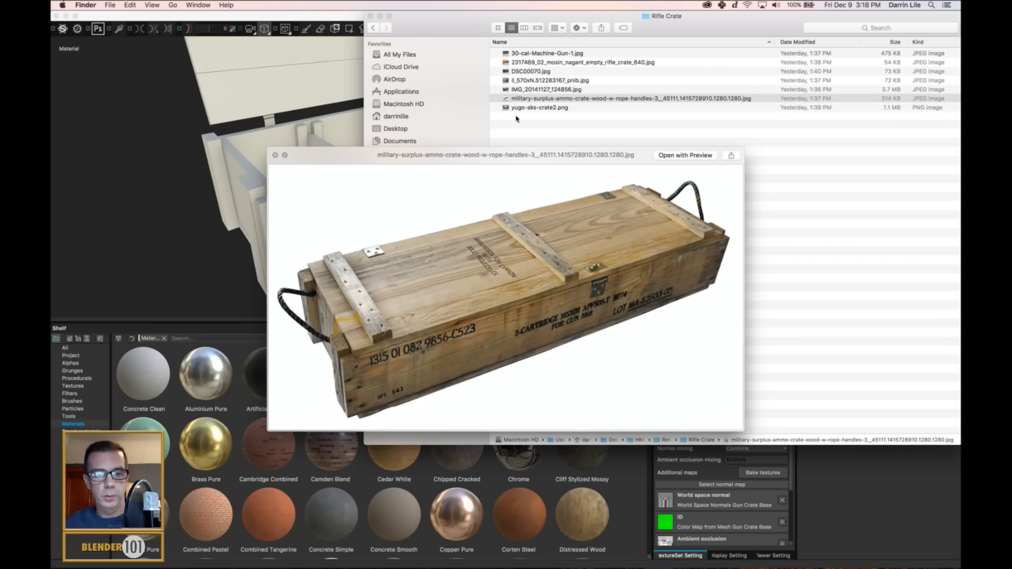
# Open the military-surplus ammo crate photo in Preview and place its window beside the crate model for comparison.
pyautogui.click(529, 103)
pyautogui.doubleClick(532, 102)
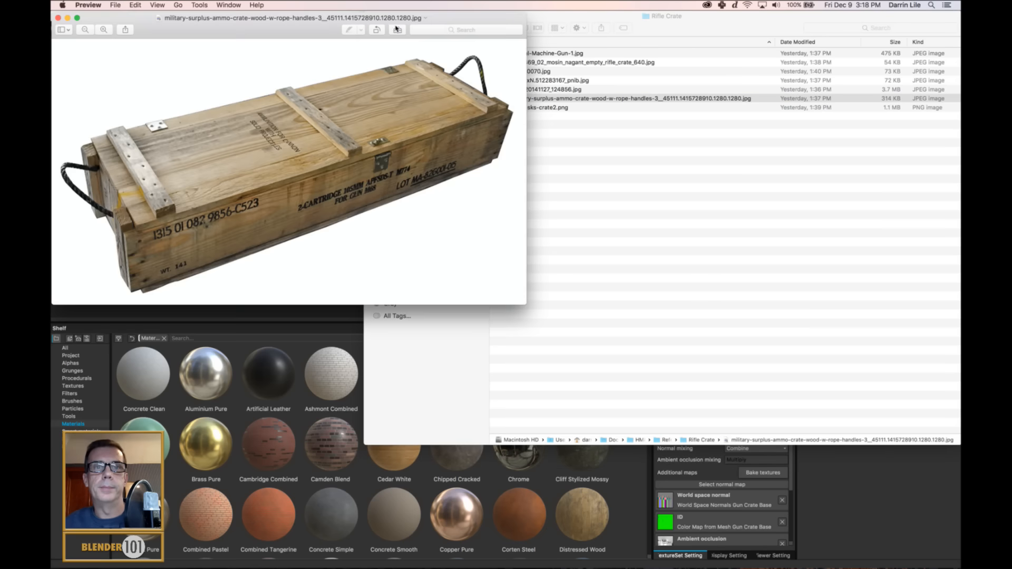
pyautogui.moveTo(434, 29); pyautogui.dragTo(460, 68)
pyautogui.click(372, 16)
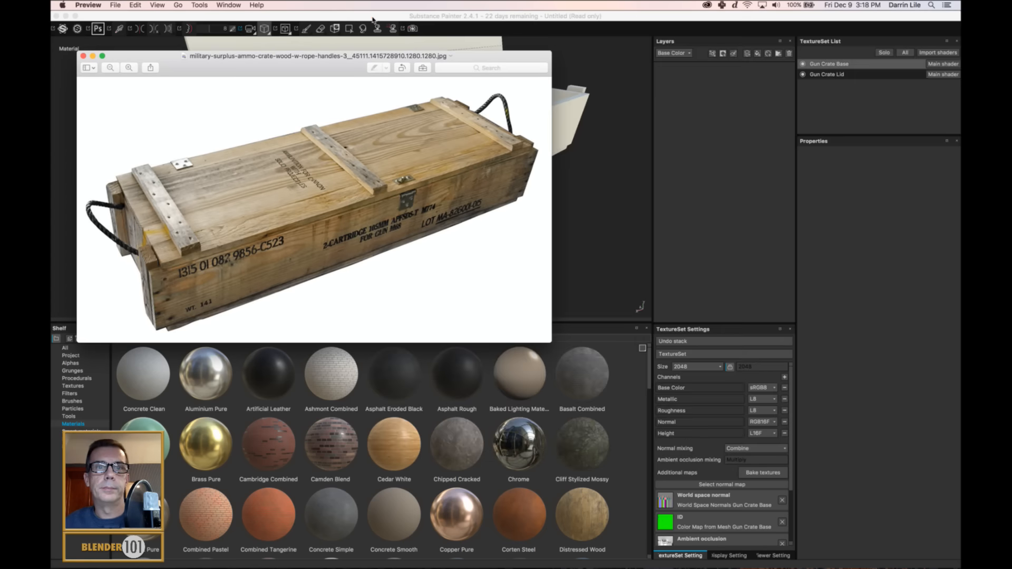
pyautogui.moveTo(338, 58); pyautogui.dragTo(771, 18)
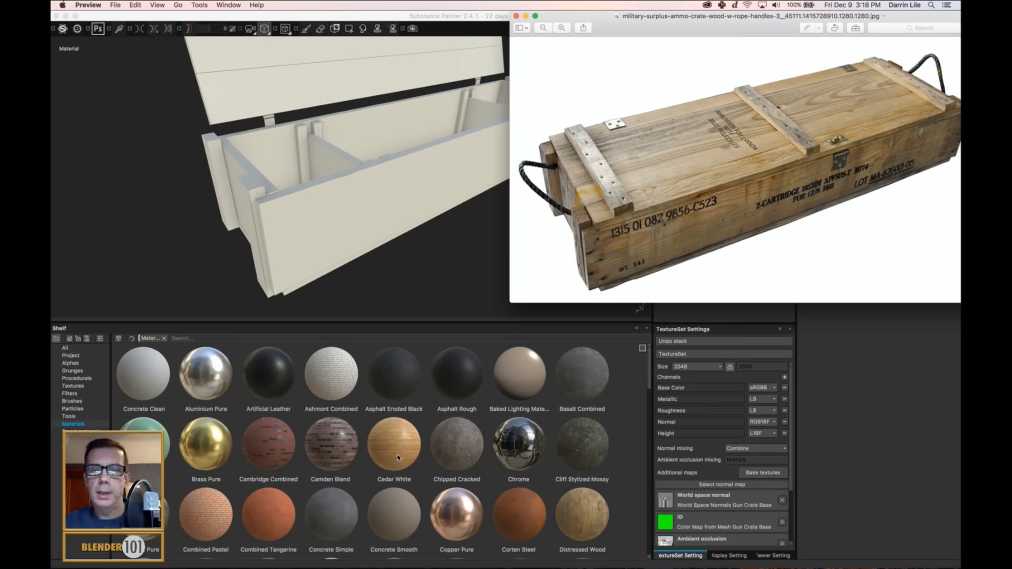
# Return to Substance Painter and examine the shelf's wood materials, including Plywood Low Frequency, Planks Wide Rustic and Old Knotty Wood.
pyautogui.click(649, 378)
pyautogui.moveTo(649, 378)
pyautogui.mouseDown()
pyautogui.moveTo(653, 416)
pyautogui.moveTo(680, 421)
pyautogui.moveTo(650, 432)
pyautogui.moveTo(631, 564)
pyautogui.mouseUp()
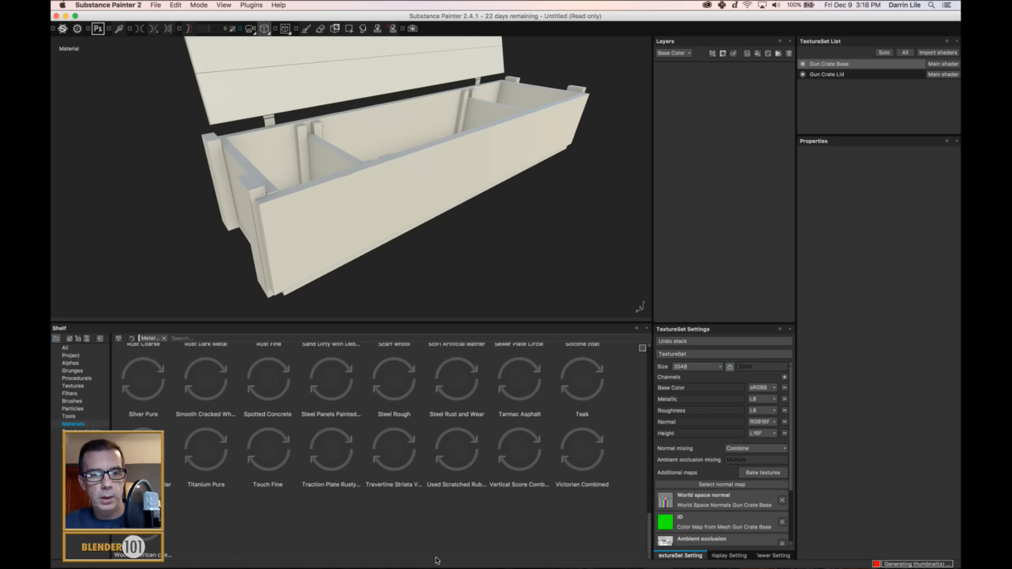
pyautogui.moveTo(153, 515)
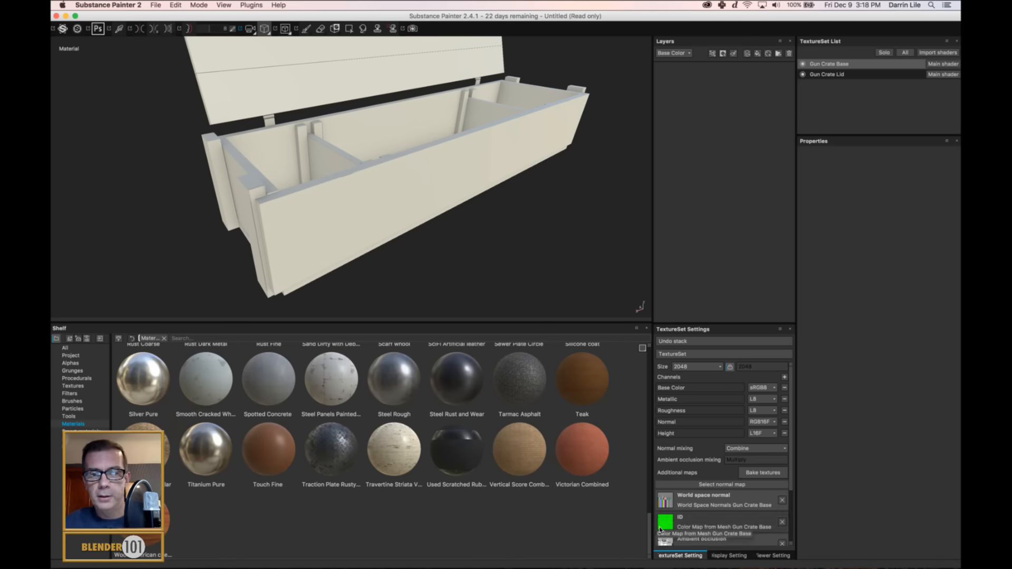
pyautogui.moveTo(649, 533); pyautogui.dragTo(659, 504)
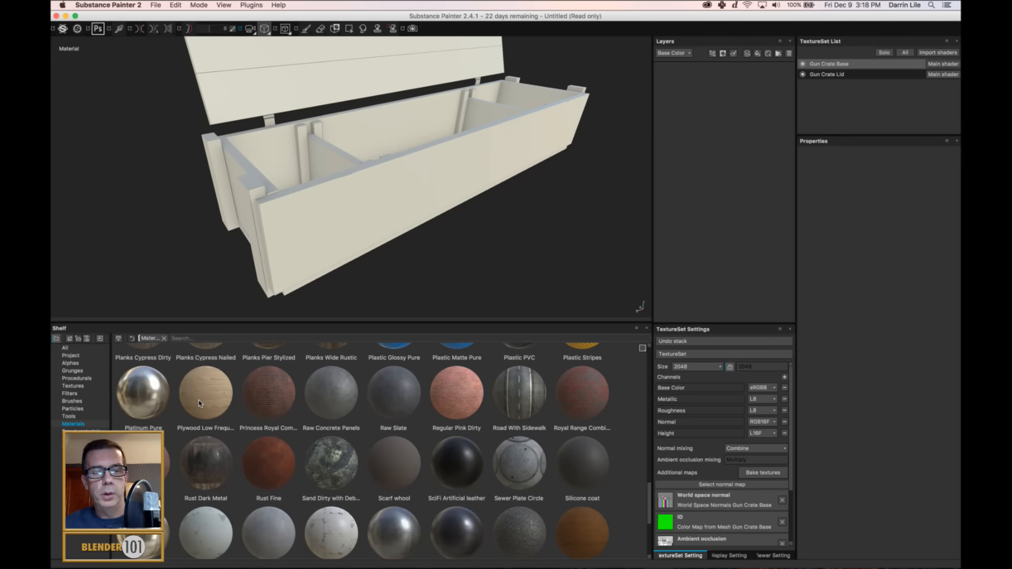
pyautogui.moveTo(199, 404)
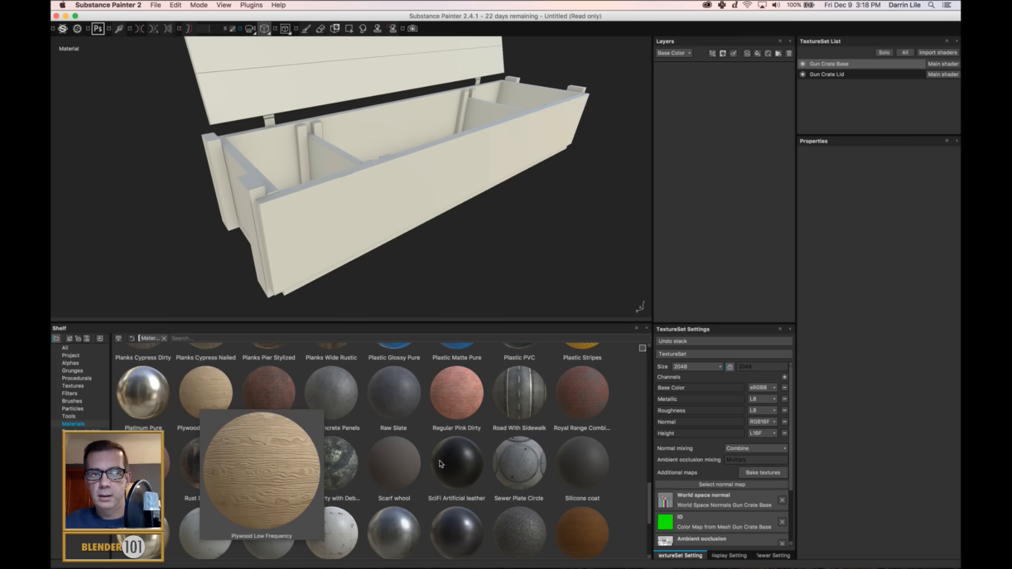
pyautogui.moveTo(650, 497); pyautogui.dragTo(660, 474)
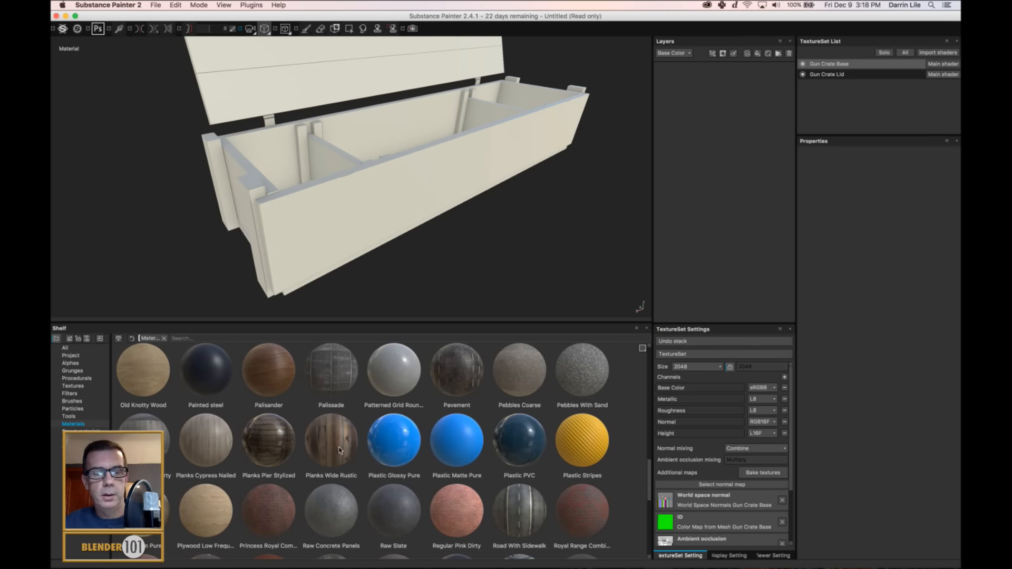
pyautogui.moveTo(339, 450)
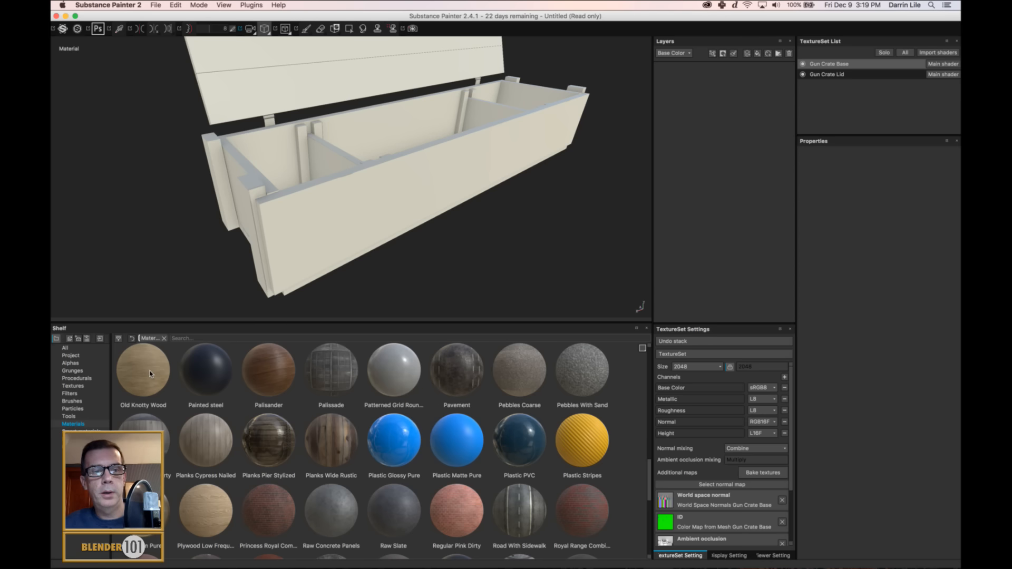
pyautogui.moveTo(150, 374)
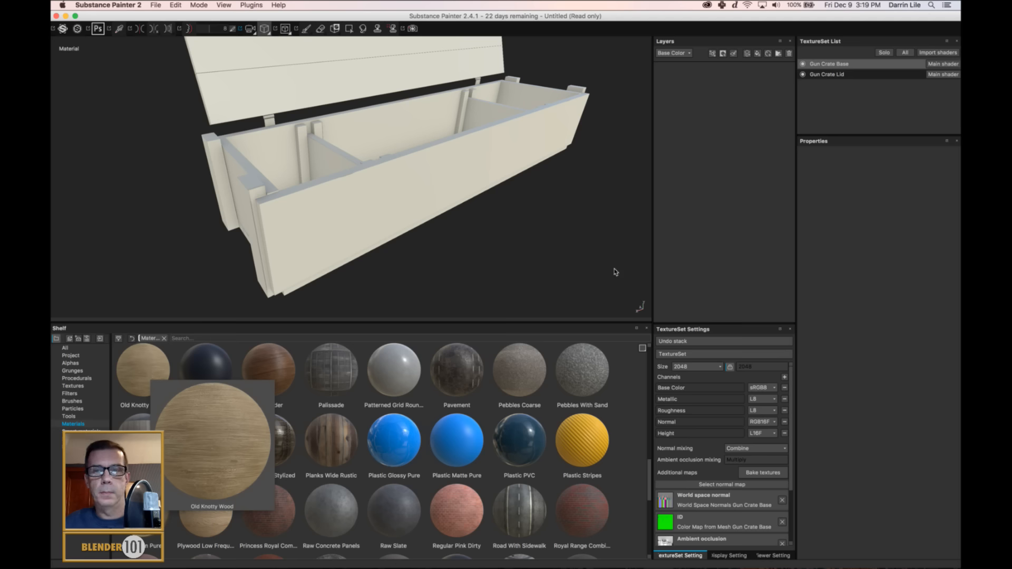
# Add a layer folder named Wood Base and place the Old Knotty Wood material inside it as a fill.
pyautogui.click(779, 54)
pyautogui.doubleClick(720, 77)
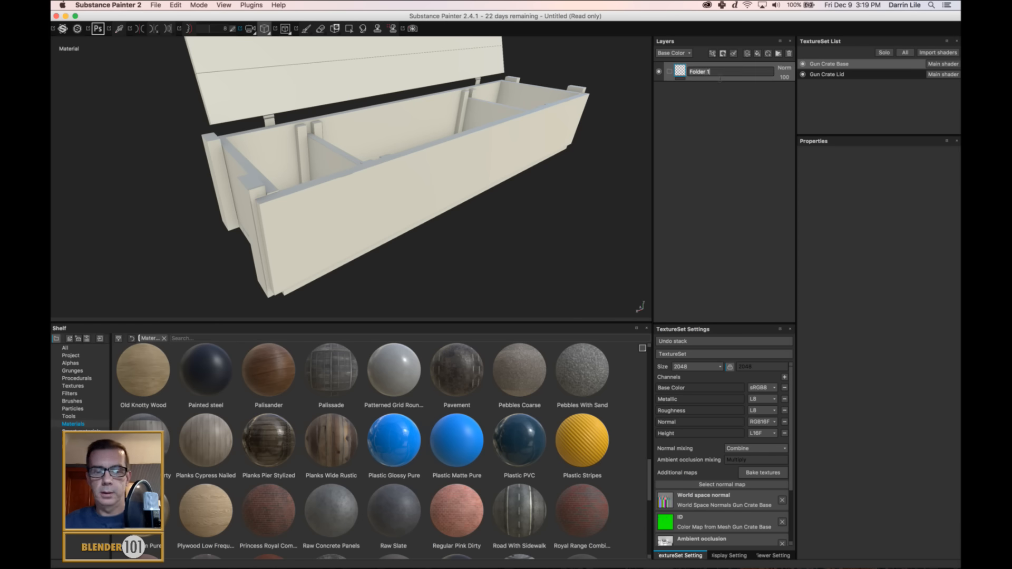
pyautogui.write('Wood')
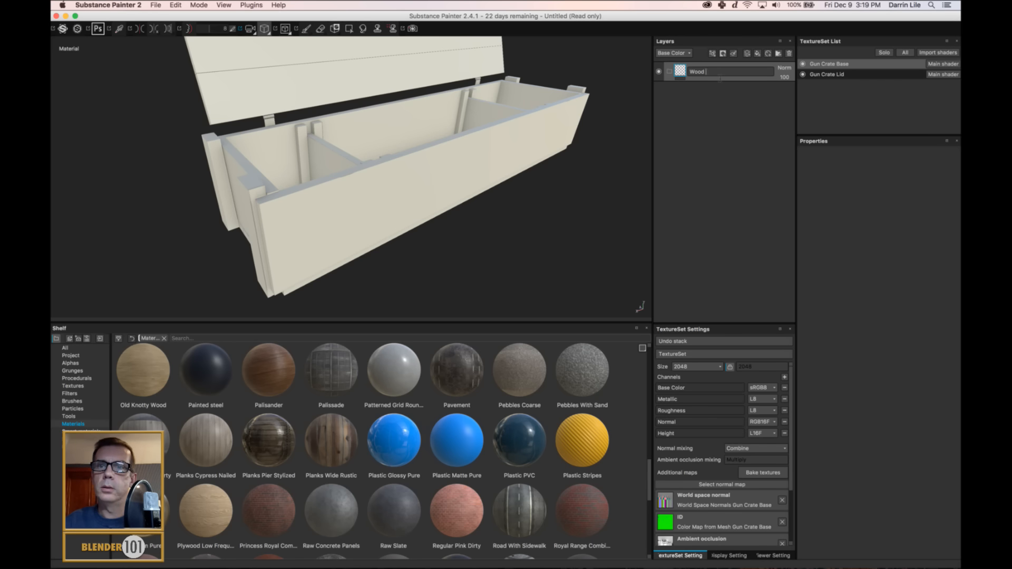
pyautogui.write(' B')
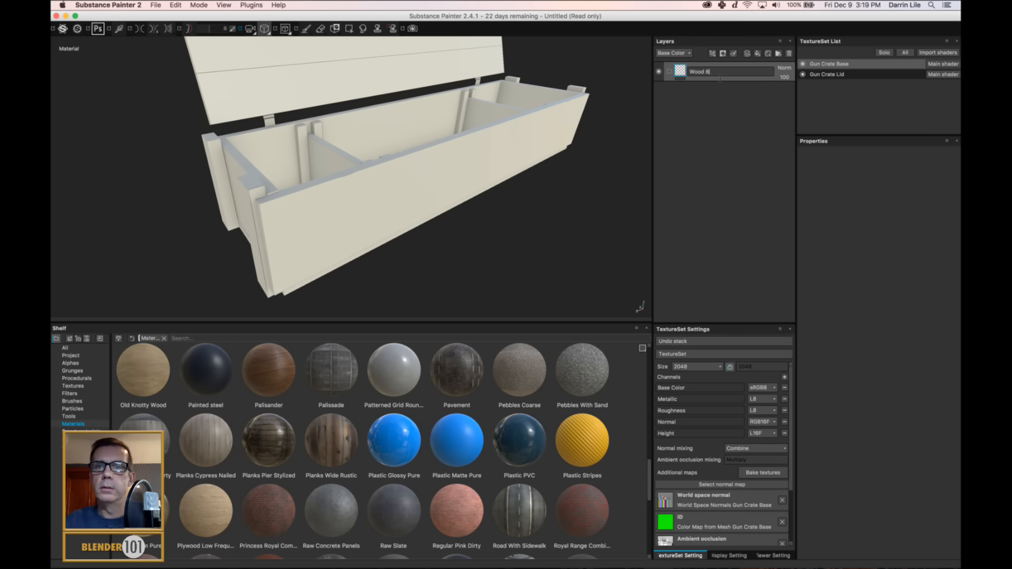
pyautogui.write('ase')
pyautogui.press('Return')
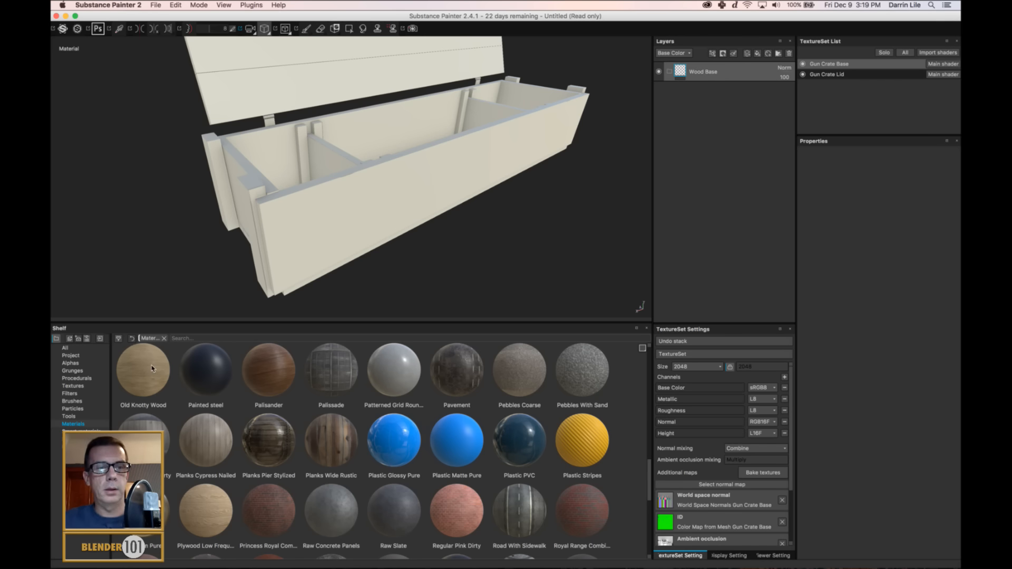
pyautogui.moveTo(147, 369); pyautogui.dragTo(737, 76)
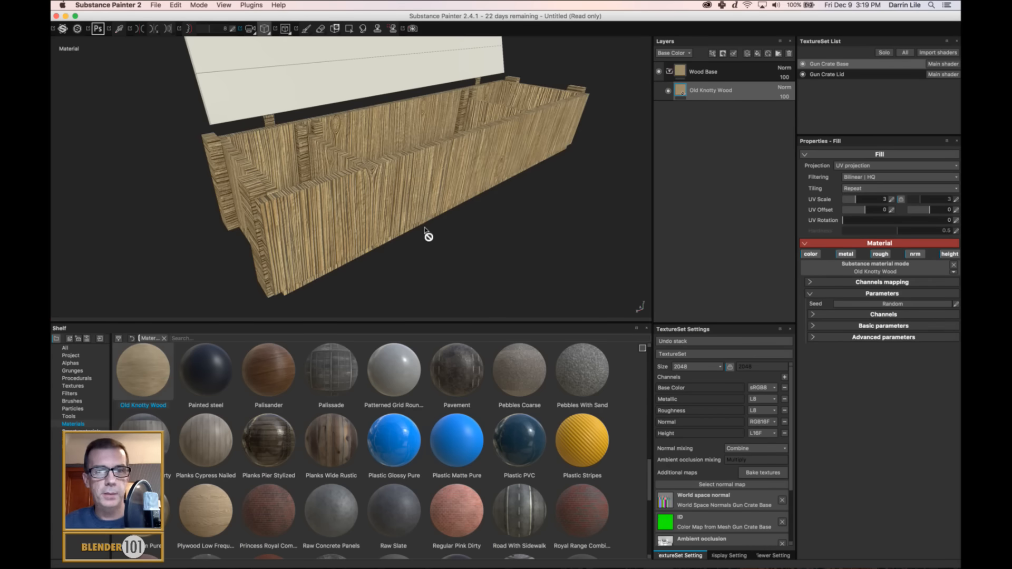
# Set the Old Knotty Wood fill's UV rotation to 90 and its UV scale to 10.
pyautogui.keyDown('alt'); pyautogui.moveTo(429, 235); pyautogui.dragTo(440, 212); pyautogui.keyUp('alt')
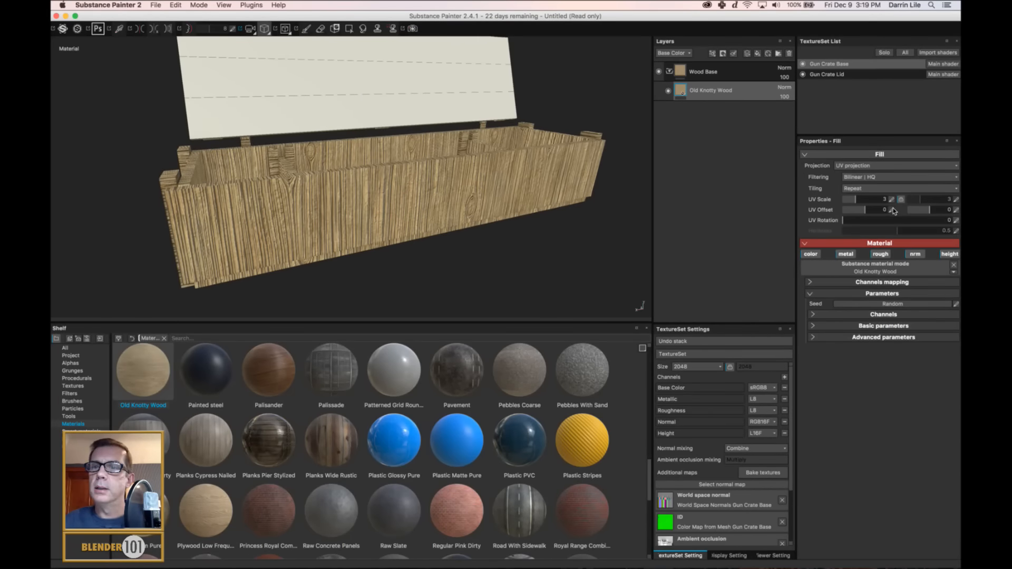
pyautogui.click(957, 221)
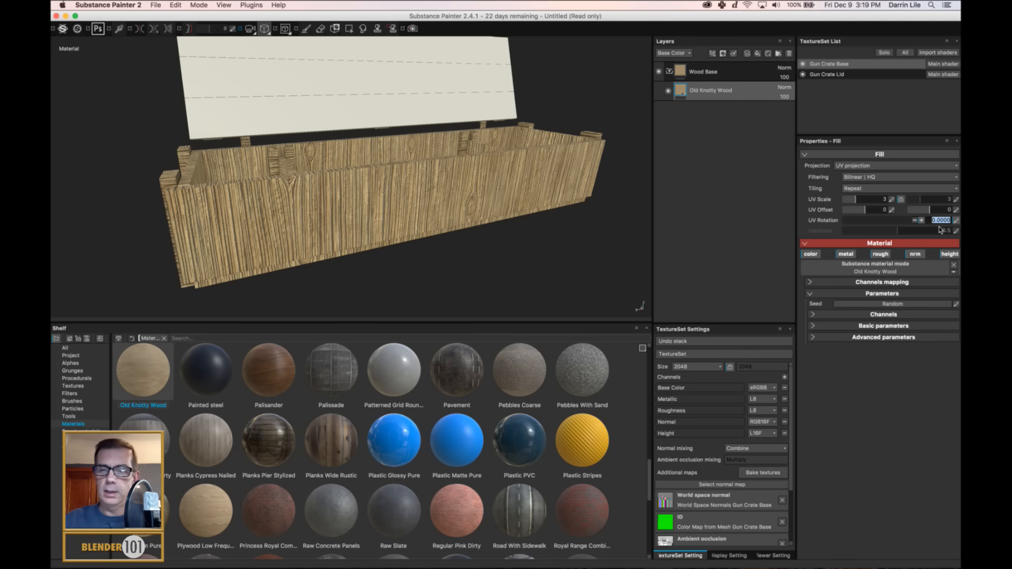
pyautogui.write('90')
pyautogui.press('Return')
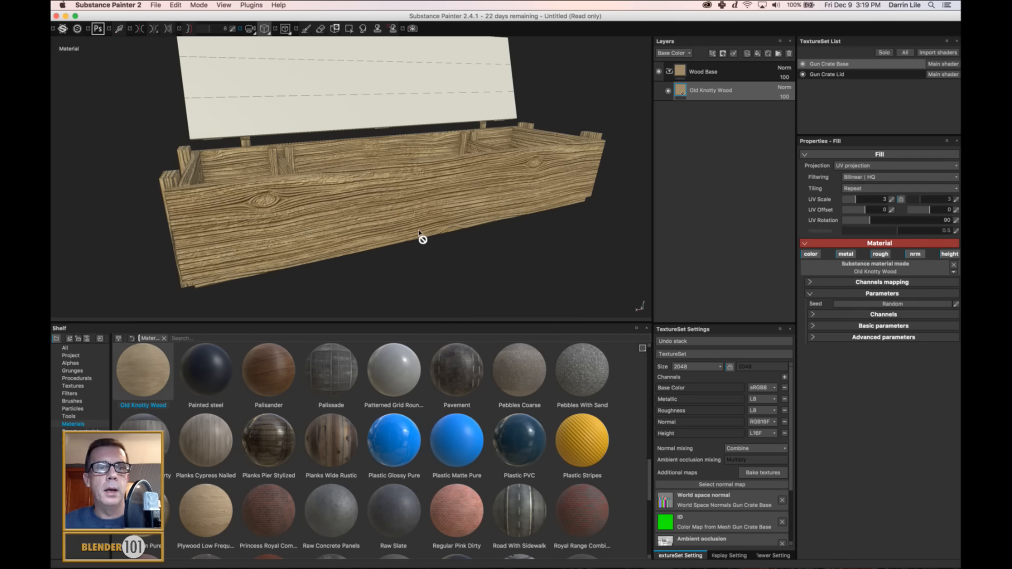
pyautogui.keyDown('alt'); pyautogui.moveTo(327, 211); pyautogui.dragTo(465, 206); pyautogui.keyUp('alt')
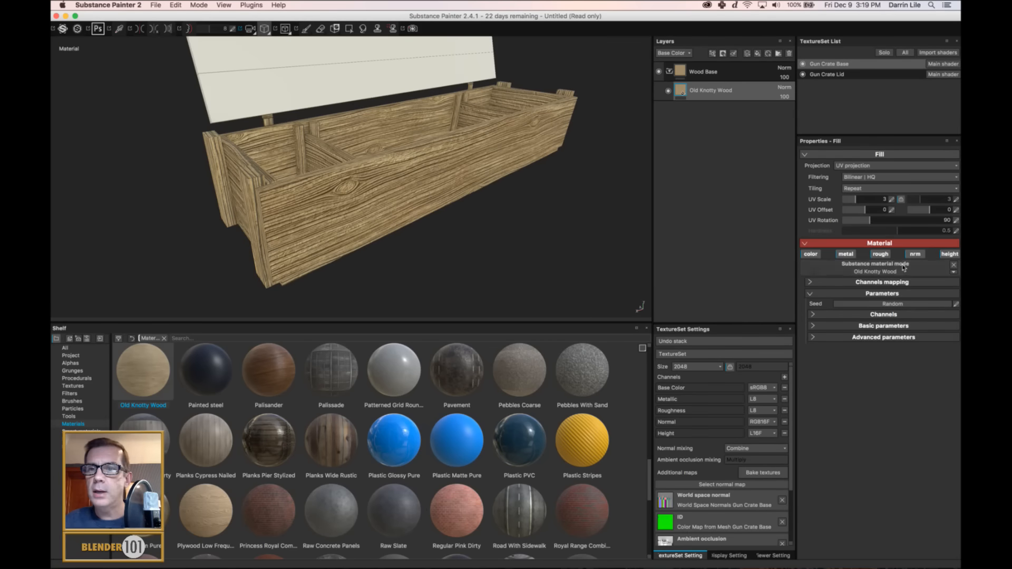
pyautogui.click(890, 200)
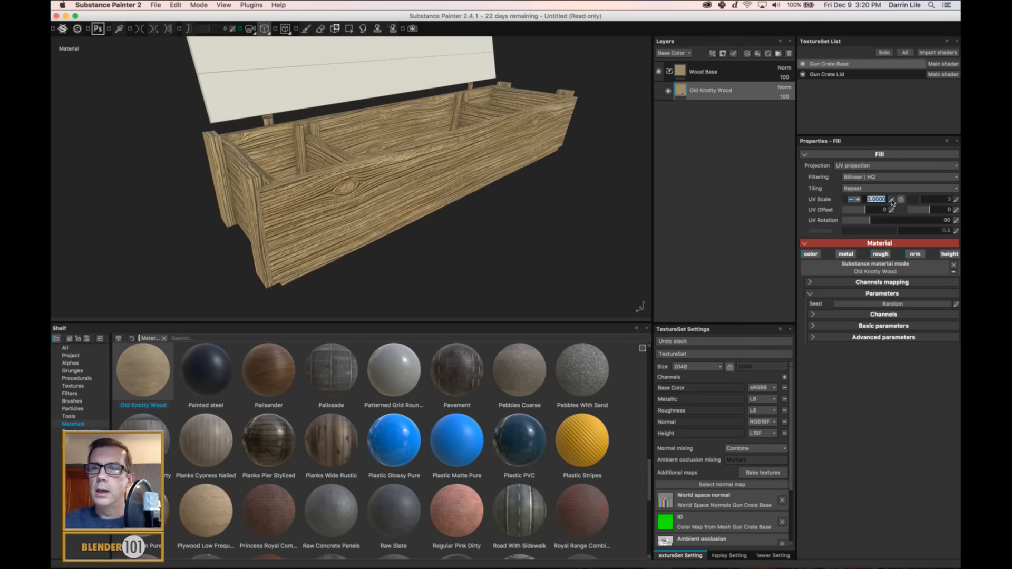
pyautogui.write('10')
pyautogui.press('Return')
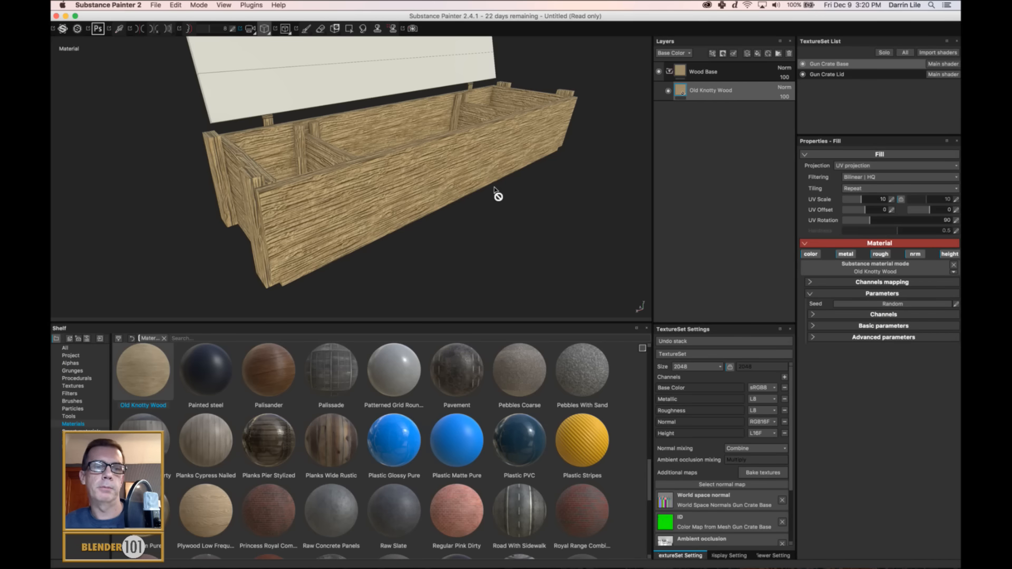
# Turn the Old Knotty Wood fill's height channel off and back on to compare the crate's surface relief.
pyautogui.keyDown('alt'); pyautogui.moveTo(495, 190); pyautogui.dragTo(471, 170); pyautogui.keyUp('alt')
pyautogui.keyDown('alt'); pyautogui.moveTo(472, 176); pyautogui.dragTo(476, 198, button='middle'); pyautogui.keyUp('alt')
pyautogui.scroll(3, 476, 197)
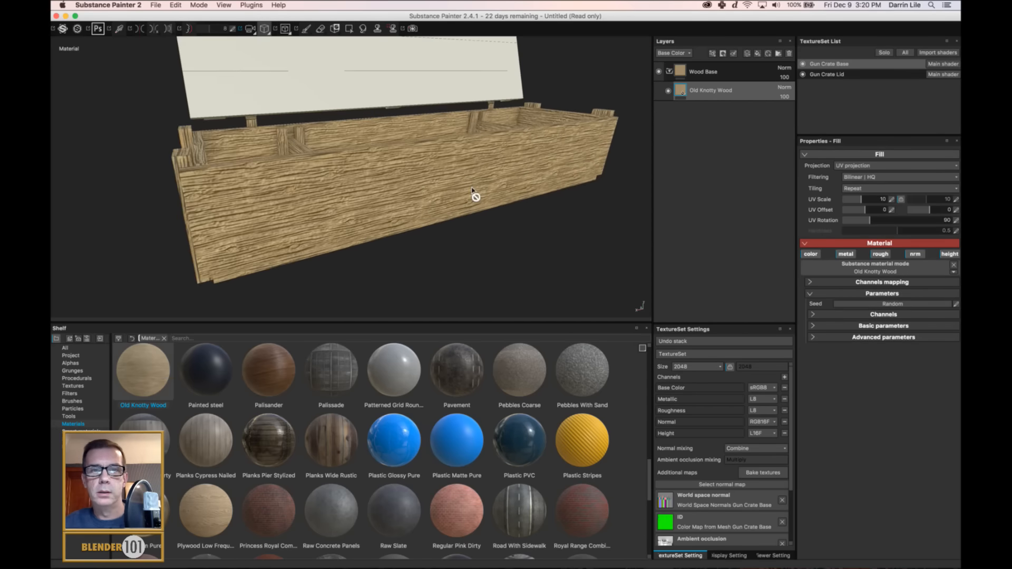
pyautogui.keyDown('alt'); pyautogui.moveTo(472, 203); pyautogui.dragTo(484, 197); pyautogui.keyUp('alt')
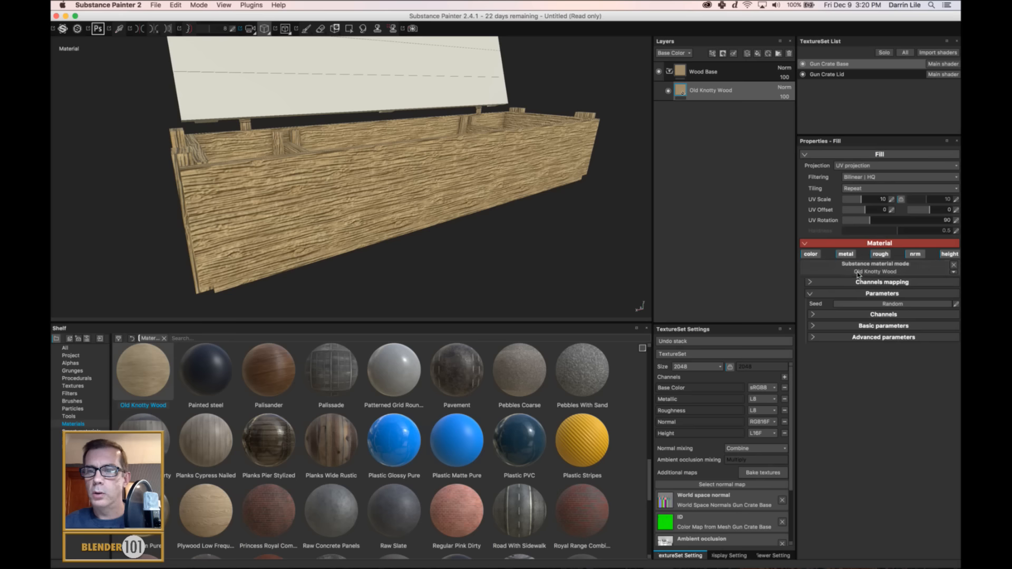
pyautogui.click(947, 255)
pyautogui.keyDown('alt'); pyautogui.moveTo(470, 251); pyautogui.dragTo(366, 294); pyautogui.keyUp('alt')
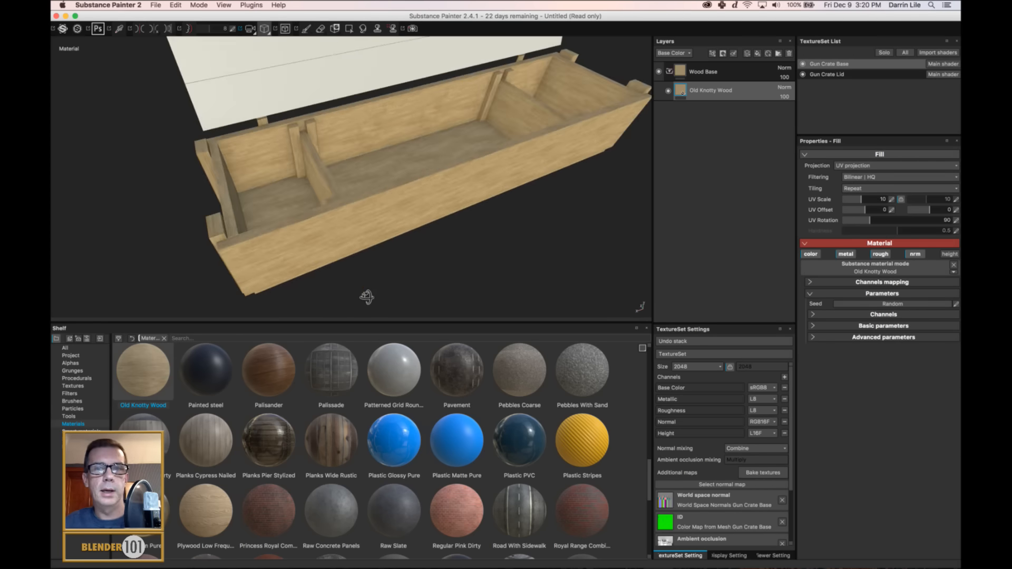
pyautogui.click(949, 254)
# Lower the Old Knotty Wood material's Height Position to 0.04 in its basic parameters.
pyautogui.click(815, 338)
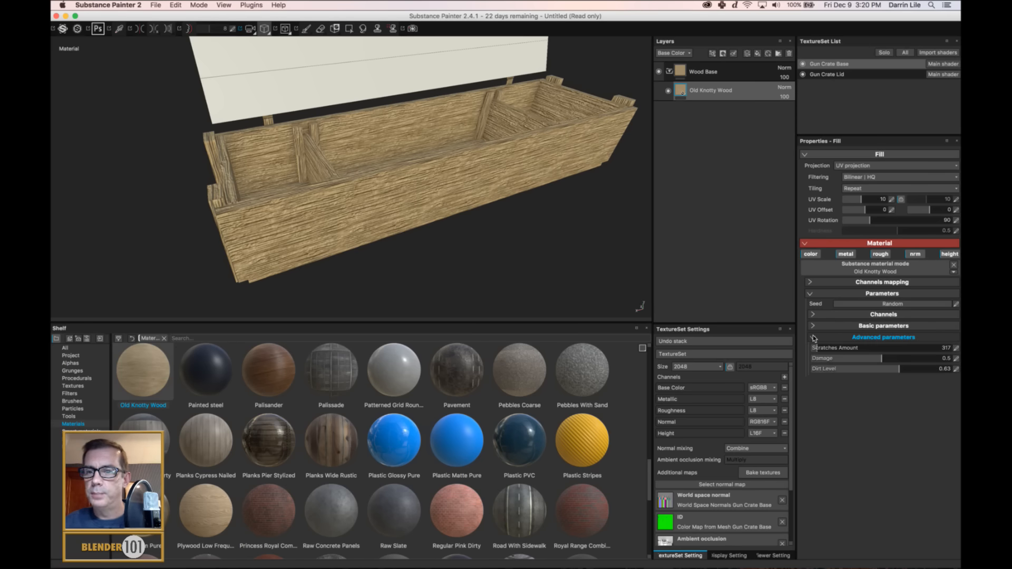
pyautogui.click(815, 338)
pyautogui.click(815, 326)
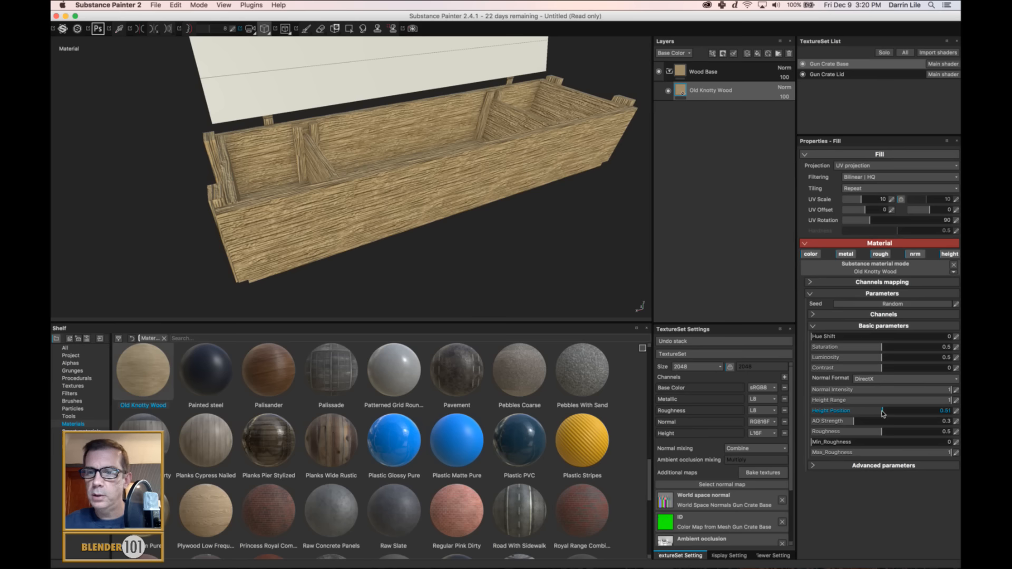
pyautogui.moveTo(884, 414); pyautogui.dragTo(822, 416)
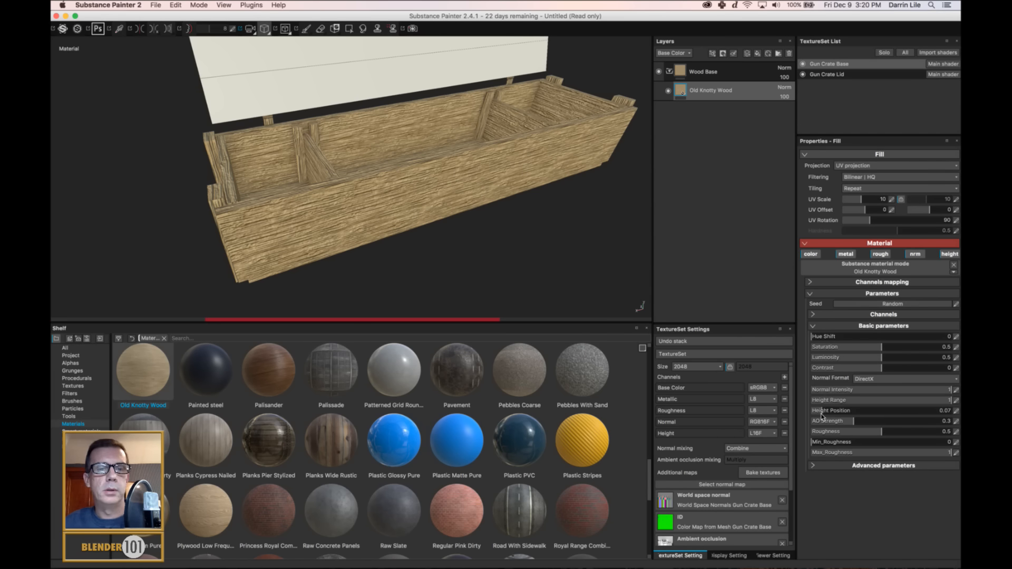
pyautogui.scroll(2, 507, 273)
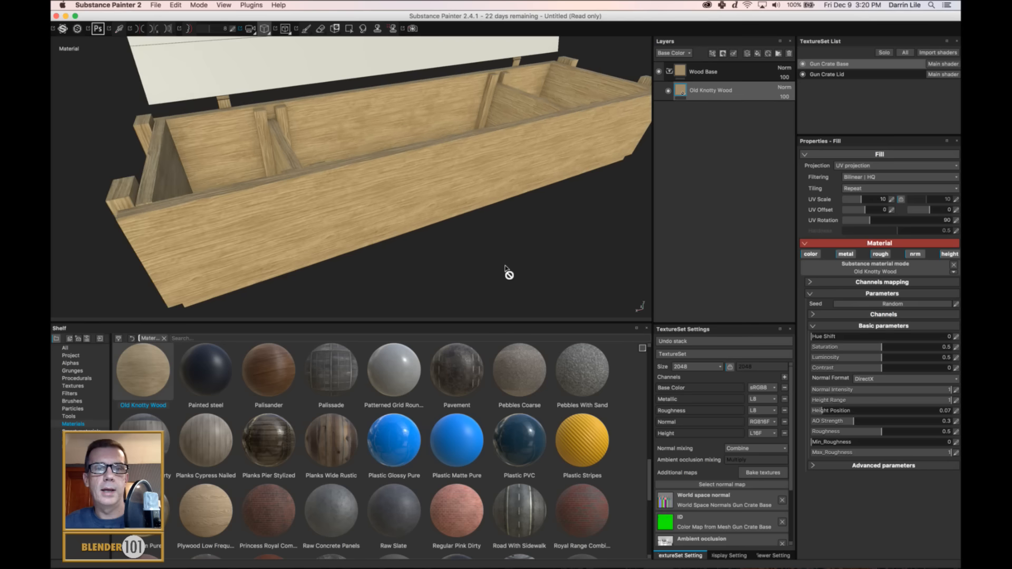
pyautogui.keyDown('alt'); pyautogui.moveTo(444, 250); pyautogui.dragTo(477, 235); pyautogui.keyUp('alt')
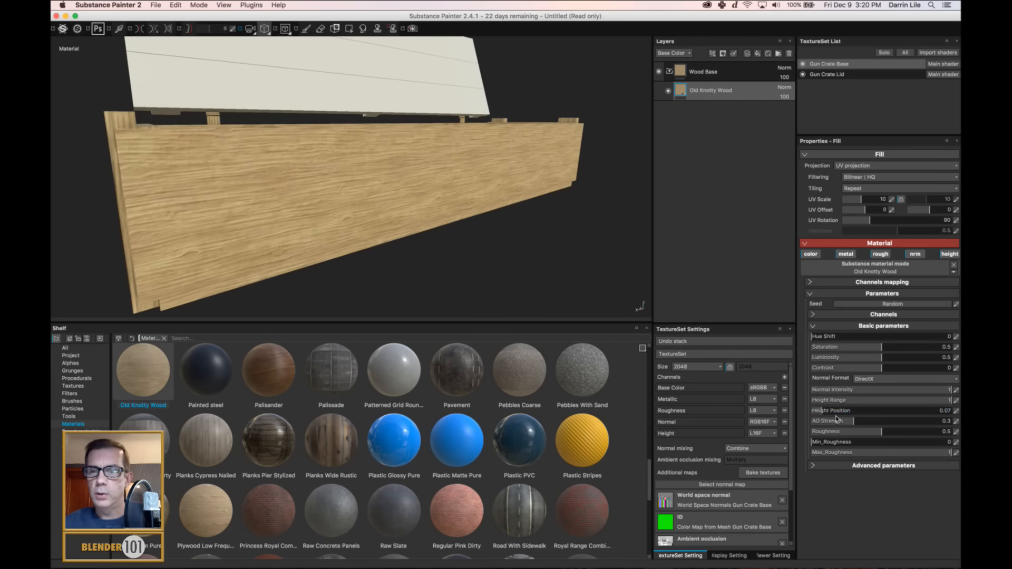
pyautogui.moveTo(819, 411); pyautogui.dragTo(817, 415)
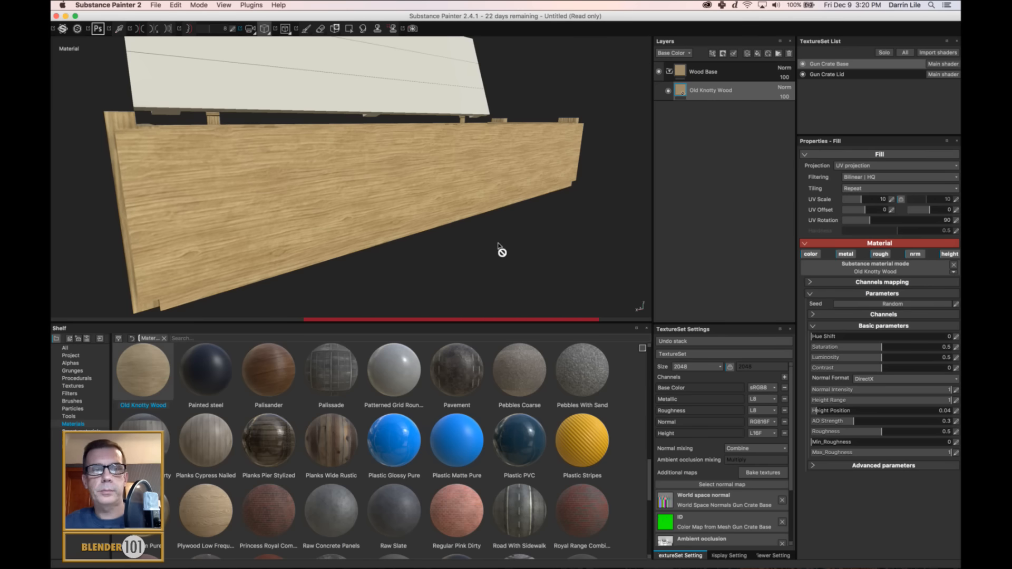
# Add a layer folder named Hinges above Wood Base and place the Steel Rough material inside it as a fill.
pyautogui.keyDown('alt'); pyautogui.moveTo(499, 246); pyautogui.dragTo(699, 222); pyautogui.keyUp('alt')
pyautogui.keyDown('alt'); pyautogui.moveTo(554, 183); pyautogui.dragTo(413, 222); pyautogui.keyUp('alt')
pyautogui.keyDown('alt'); pyautogui.moveTo(243, 215); pyautogui.dragTo(549, 224); pyautogui.keyUp('alt')
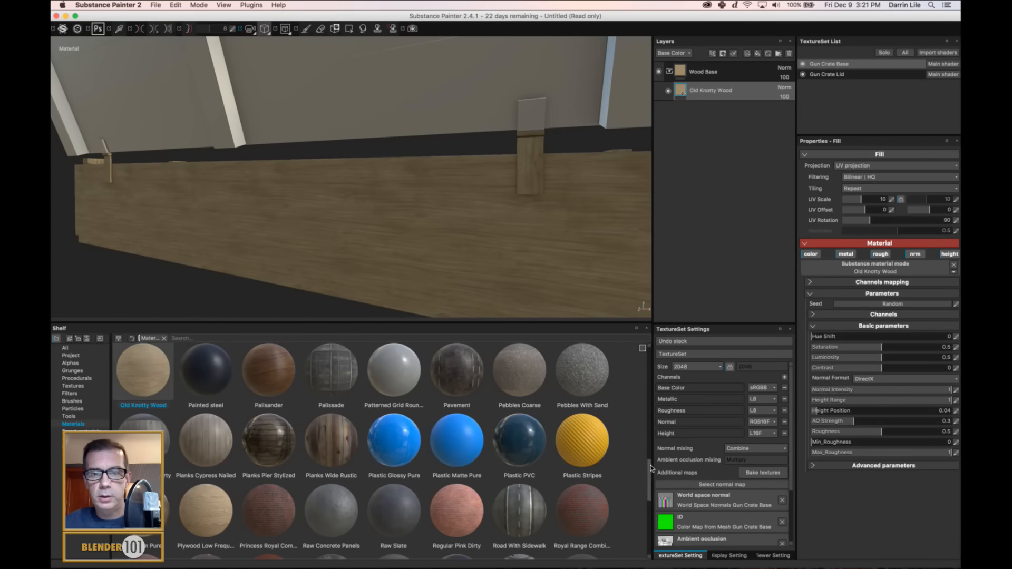
pyautogui.moveTo(649, 475); pyautogui.dragTo(648, 534)
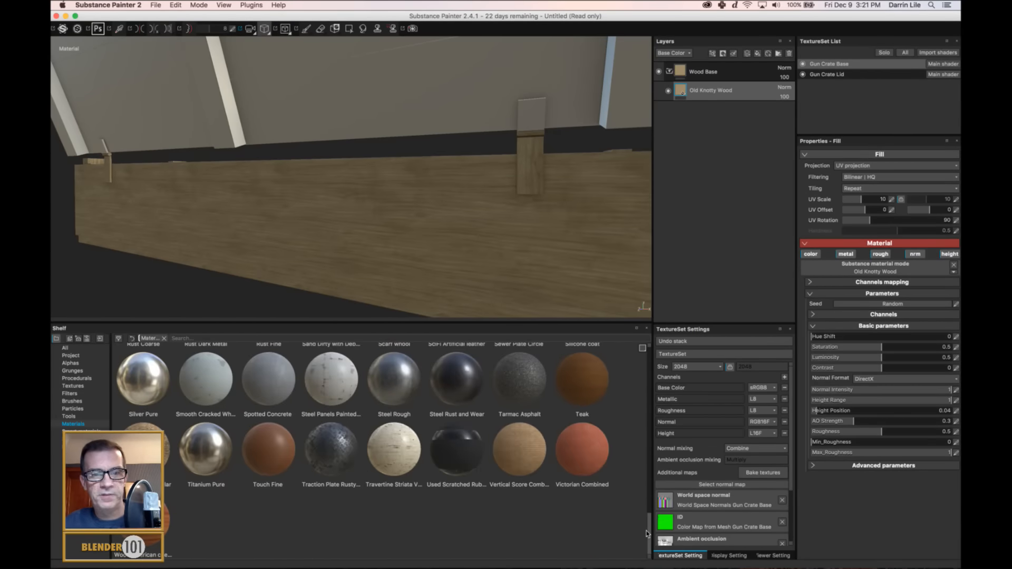
pyautogui.click(738, 74)
pyautogui.click(779, 53)
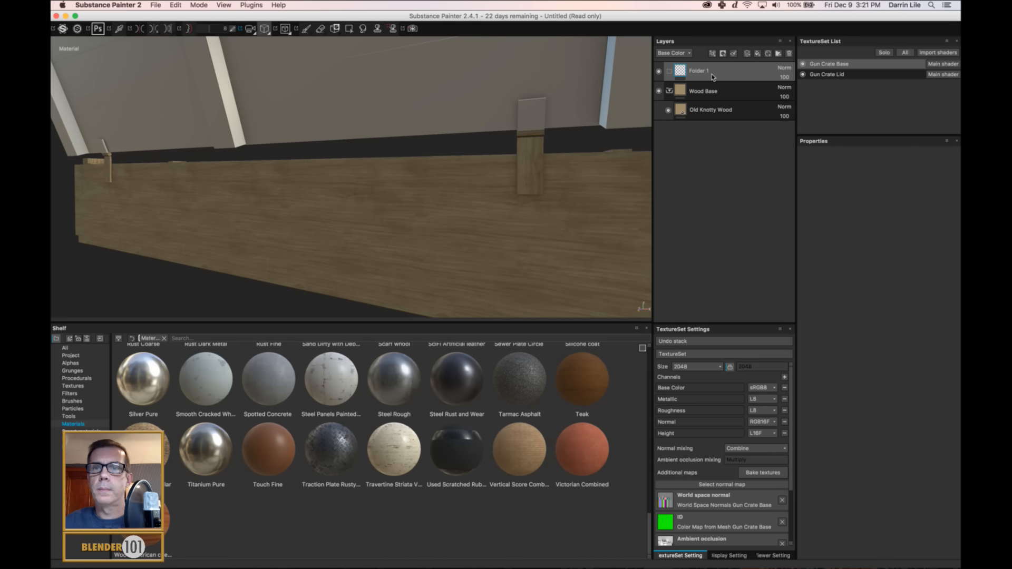
pyautogui.doubleClick(703, 73)
pyautogui.write('Hinges')
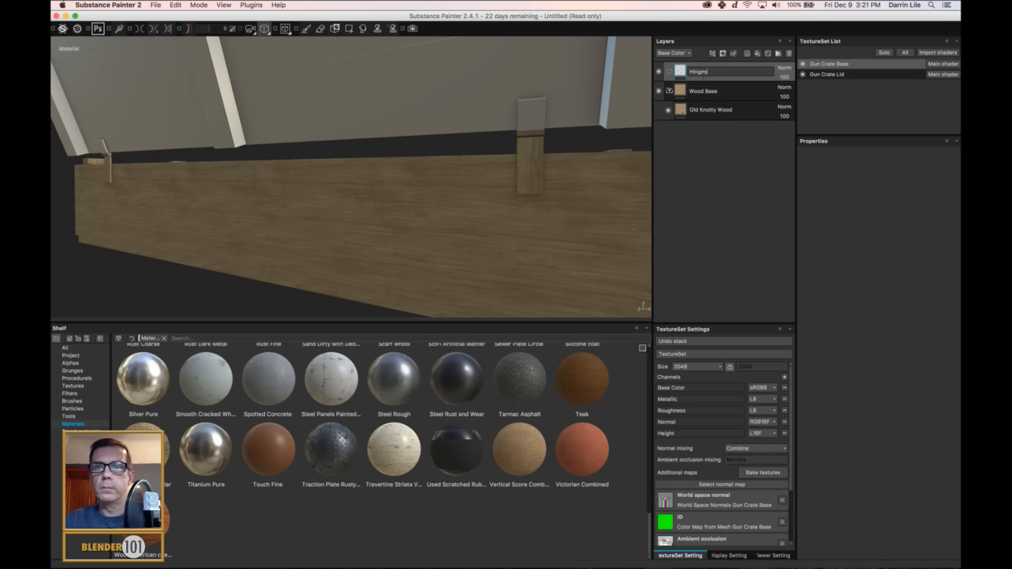
pyautogui.press('Return')
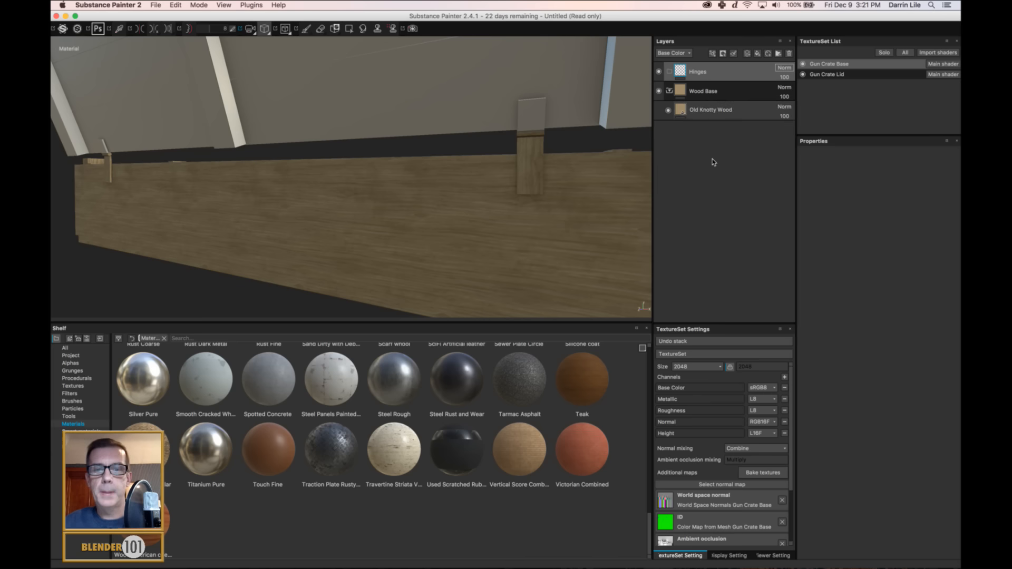
pyautogui.moveTo(395, 387); pyautogui.dragTo(738, 100)
# Add a color selection mask to the Hinges folder and pick the hinges' blue ID color.
pyautogui.rightClick(741, 73)
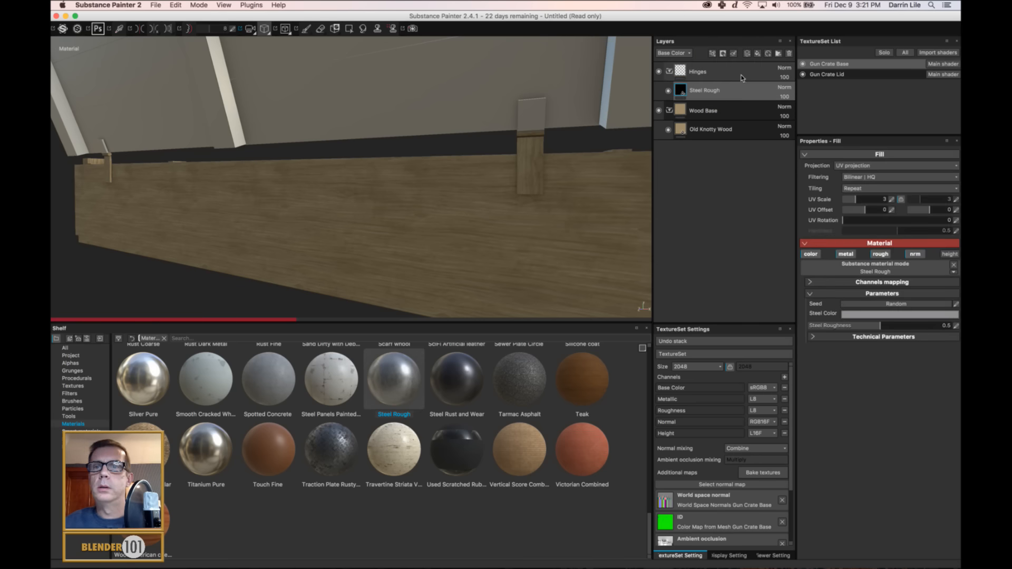
pyautogui.click(761, 107)
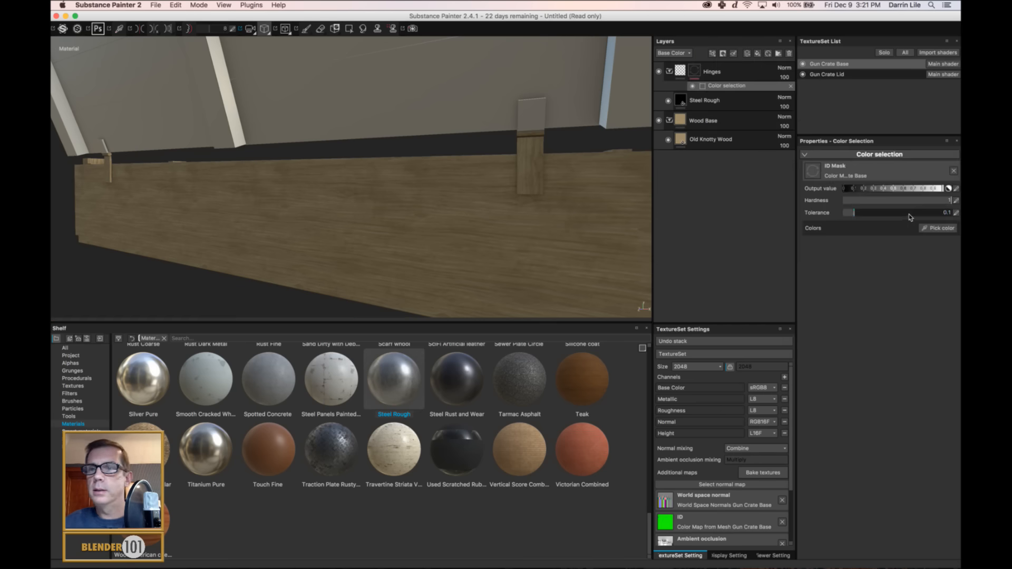
pyautogui.click(938, 227)
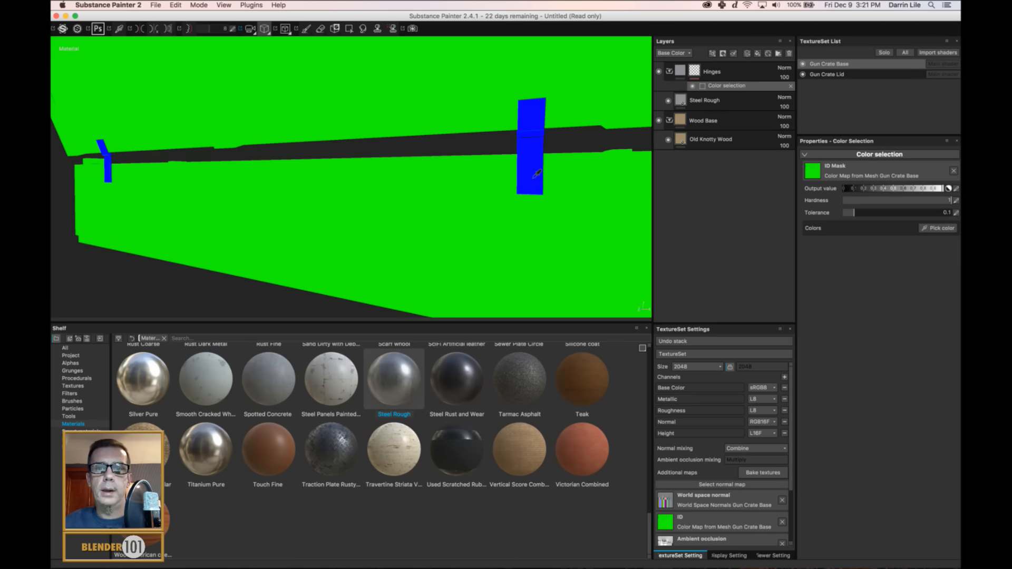
pyautogui.click(541, 175)
pyautogui.scroll(-2, 537, 193)
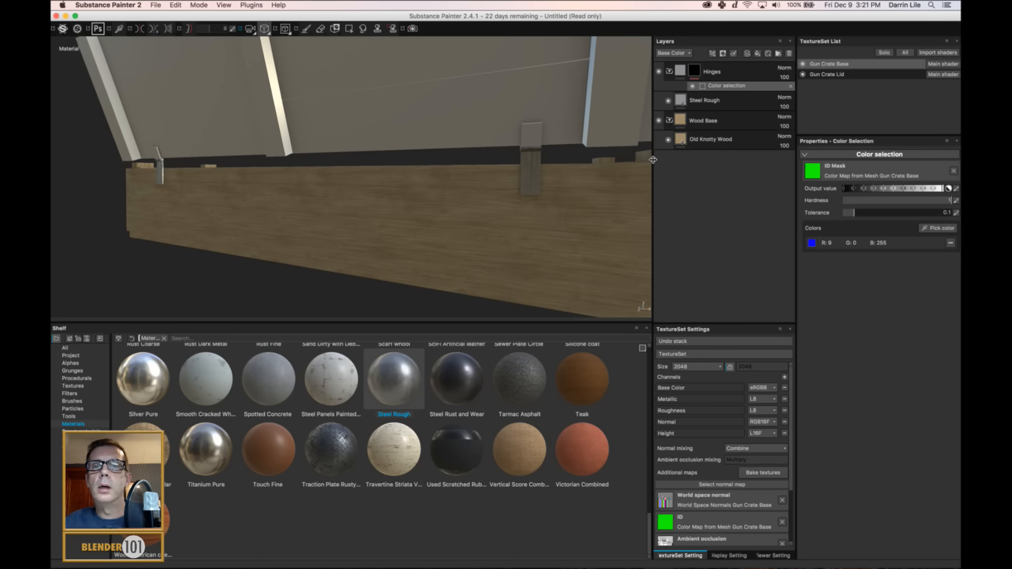
# Add a color selection mask to the Wood Base folder and pick the green ID color of the crate boards.
pyautogui.click(738, 121)
pyautogui.rightClick(745, 124)
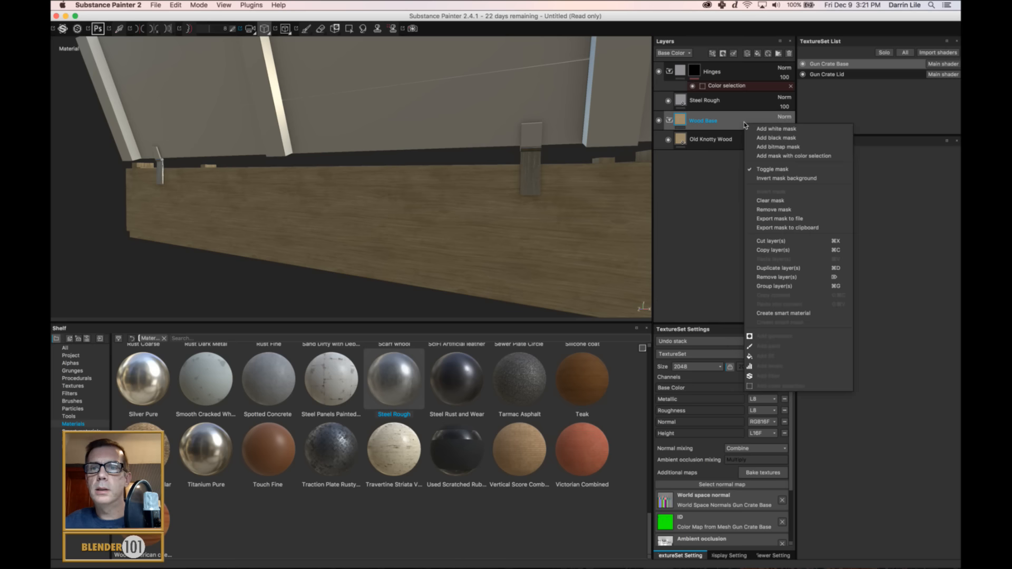
pyautogui.click(773, 157)
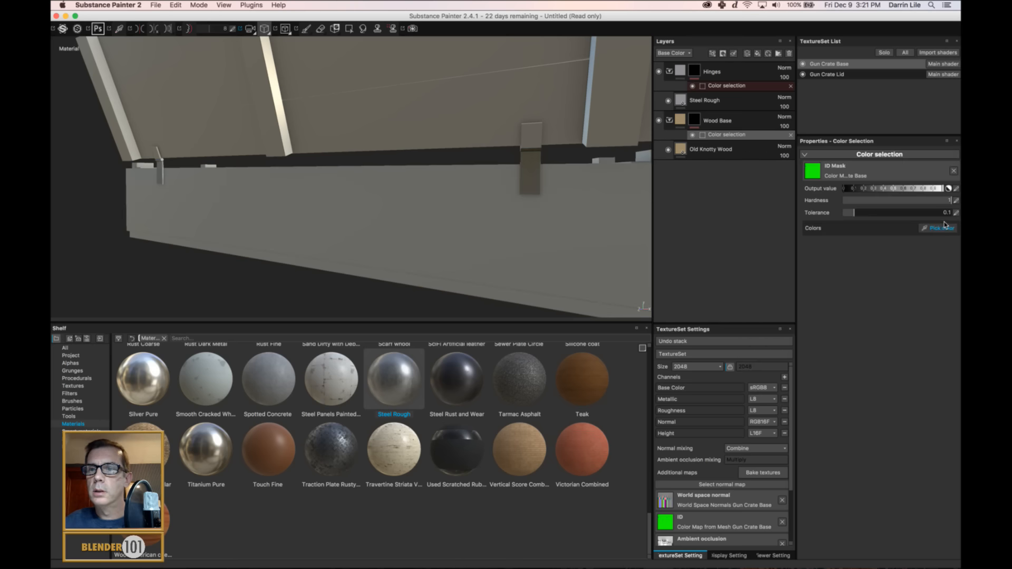
pyautogui.click(939, 228)
pyautogui.click(578, 237)
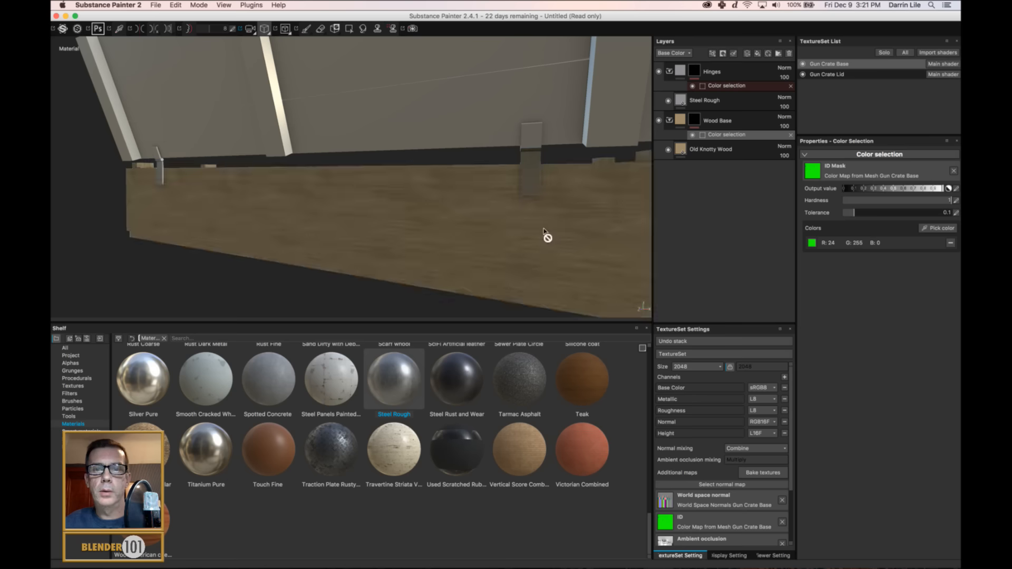
# Examine the steel hinges and the wood grain along the crate's back and end from several angles.
pyautogui.scroll(3, 524, 242)
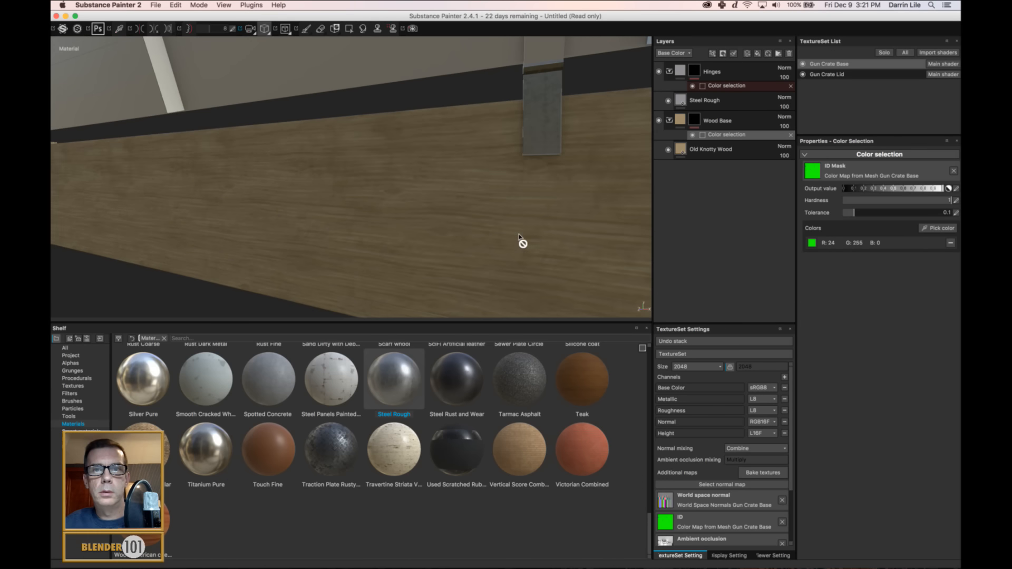
pyautogui.scroll(-5, 516, 233)
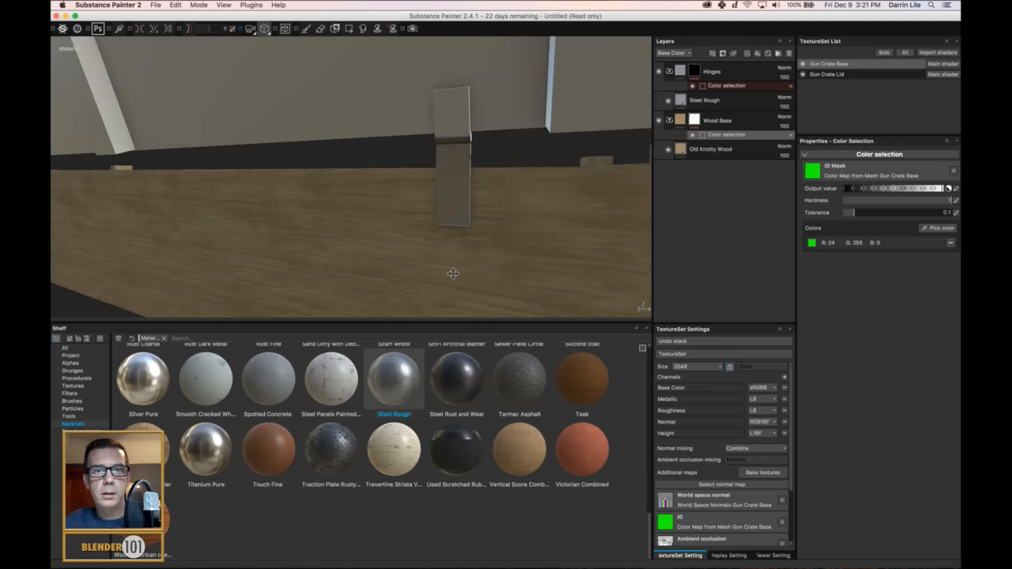
pyautogui.keyDown('alt'); pyautogui.moveTo(448, 248); pyautogui.dragTo(587, 262); pyautogui.keyUp('alt')
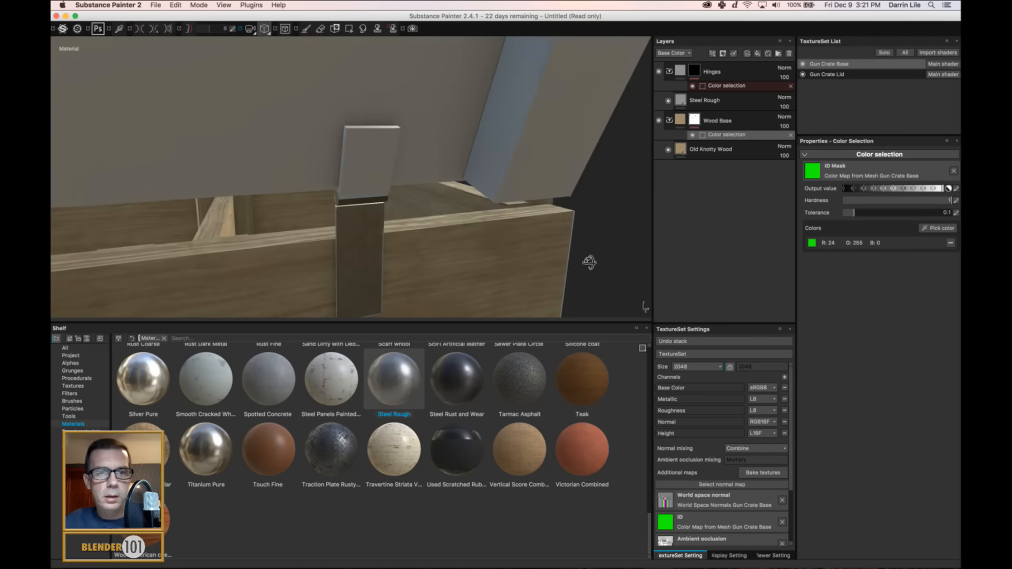
pyautogui.keyDown('shift'); pyautogui.moveTo(532, 256); pyautogui.dragTo(556, 264, button='right'); pyautogui.keyUp('shift')
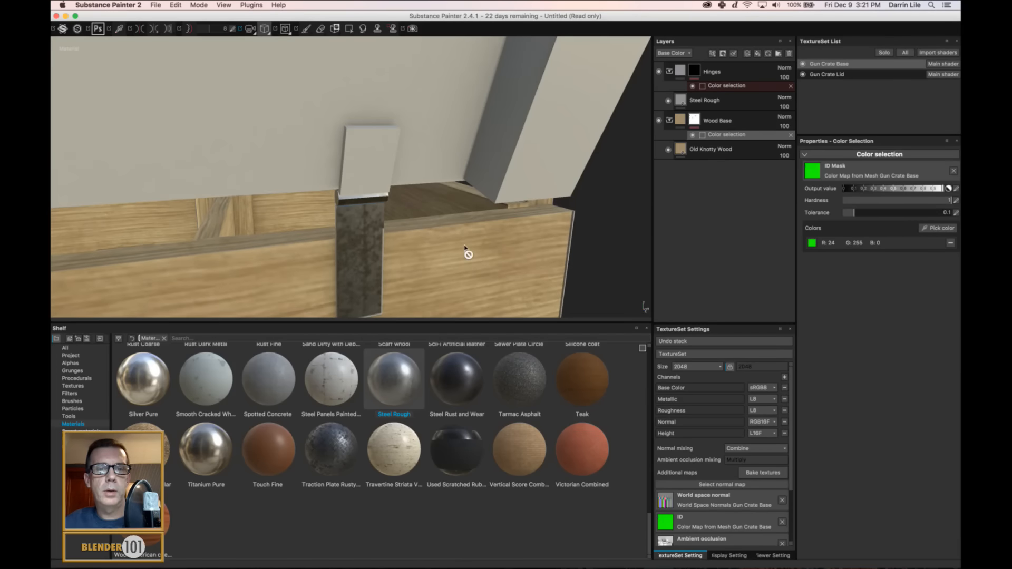
pyautogui.scroll(-10, 443, 242)
pyautogui.scroll(-10, 434, 240)
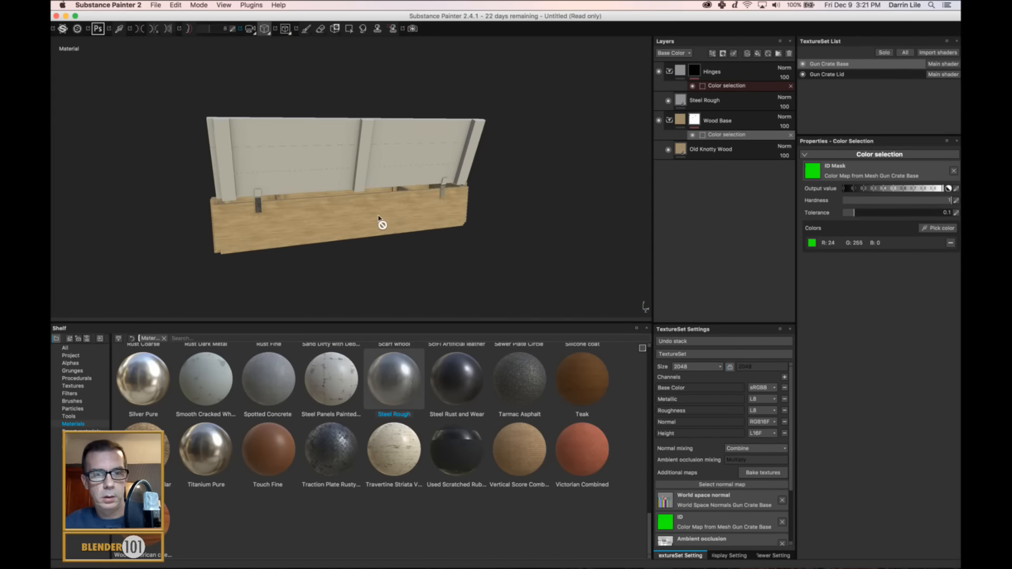
pyautogui.keyDown('alt'); pyautogui.moveTo(433, 230); pyautogui.dragTo(401, 226); pyautogui.keyUp('alt')
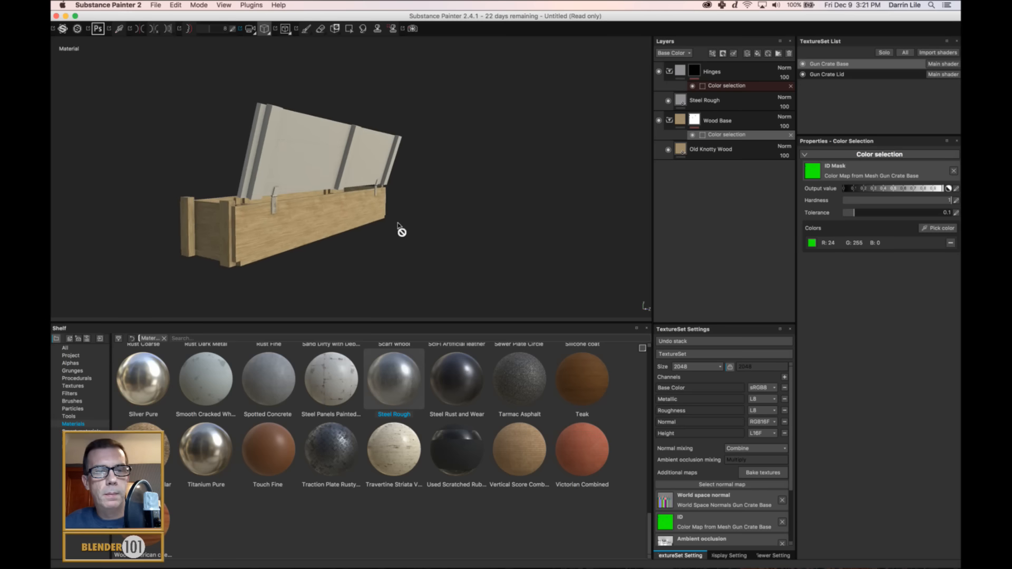
pyautogui.scroll(6, 394, 211)
pyautogui.keyDown('alt'); pyautogui.moveTo(330, 223); pyautogui.dragTo(329, 206); pyautogui.keyUp('alt')
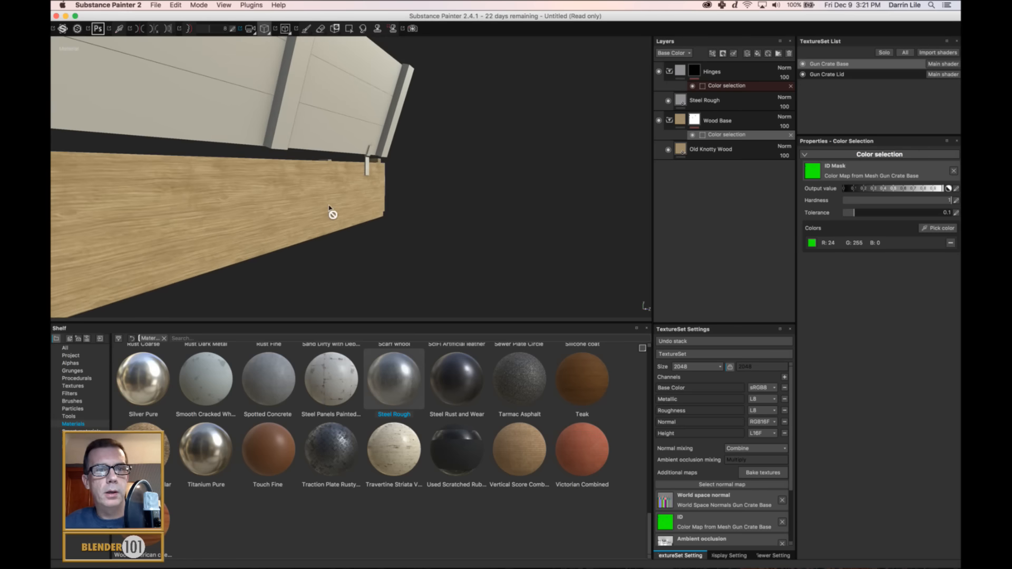
pyautogui.keyDown('alt'); pyautogui.moveTo(317, 215); pyautogui.dragTo(450, 208, button='middle'); pyautogui.keyUp('alt')
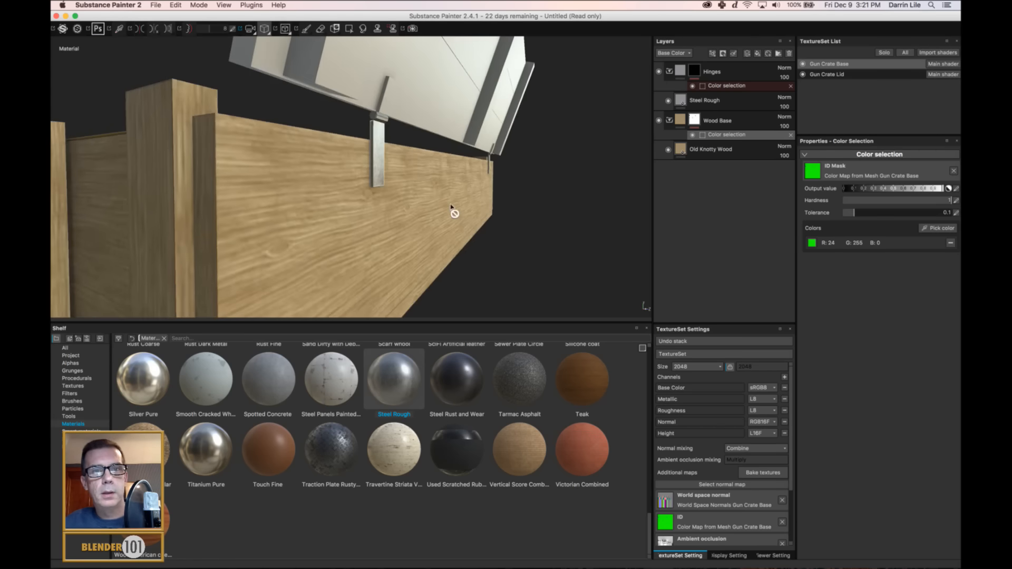
# Examine the wood grain on the crate's front, interior and ends from several angles.
pyautogui.scroll(-5, 432, 202)
pyautogui.scroll(-5, 434, 202)
pyautogui.keyDown('alt'); pyautogui.moveTo(336, 221); pyautogui.dragTo(341, 201); pyautogui.keyUp('alt')
pyautogui.keyDown('alt'); pyautogui.moveTo(341, 201); pyautogui.dragTo(513, 212, button='middle'); pyautogui.keyUp('alt')
pyautogui.scroll(8, 355, 275)
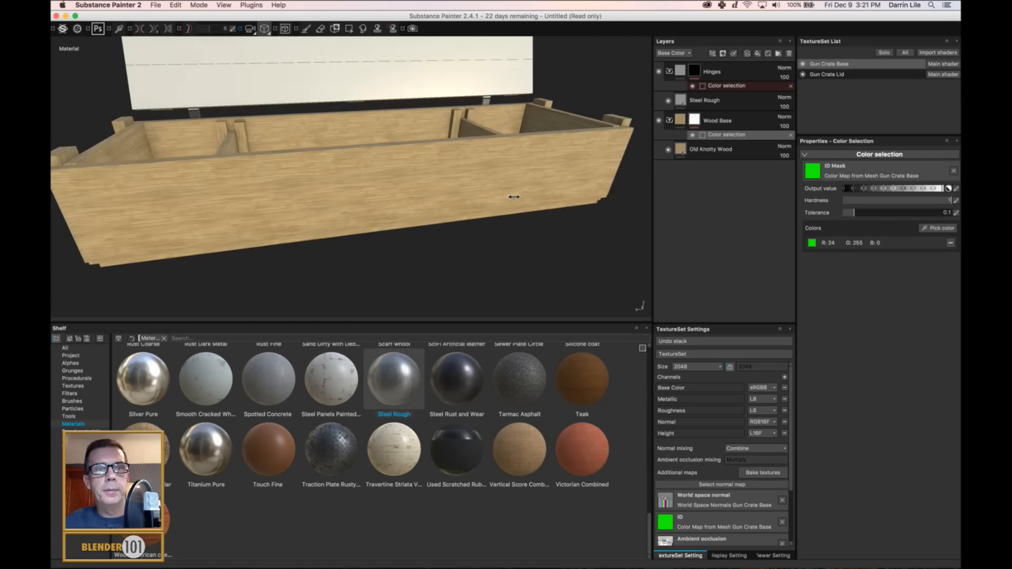
pyautogui.keyDown('shift'); pyautogui.moveTo(514, 196); pyautogui.dragTo(410, 231, button='right'); pyautogui.keyUp('shift')
pyautogui.keyDown('alt'); pyautogui.moveTo(410, 231); pyautogui.dragTo(447, 232); pyautogui.keyUp('alt')
pyautogui.keyDown('alt'); pyautogui.moveTo(440, 229); pyautogui.dragTo(420, 231, button='middle'); pyautogui.keyUp('alt')
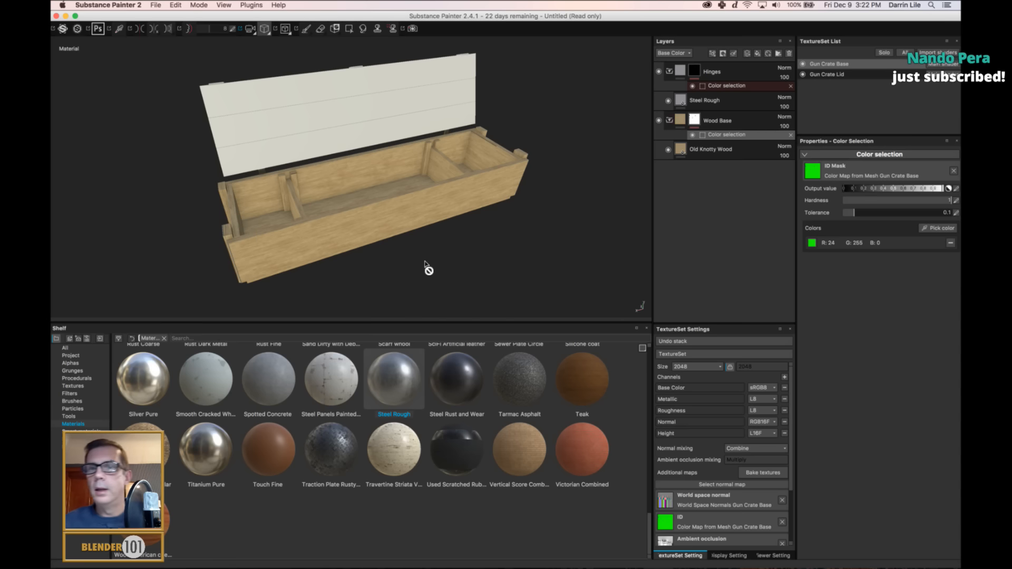
# Place the Rust Dark Metal material as a fill beneath Old Knotty Wood in the Wood Base folder and turn off its height channel.
pyautogui.click(669, 120)
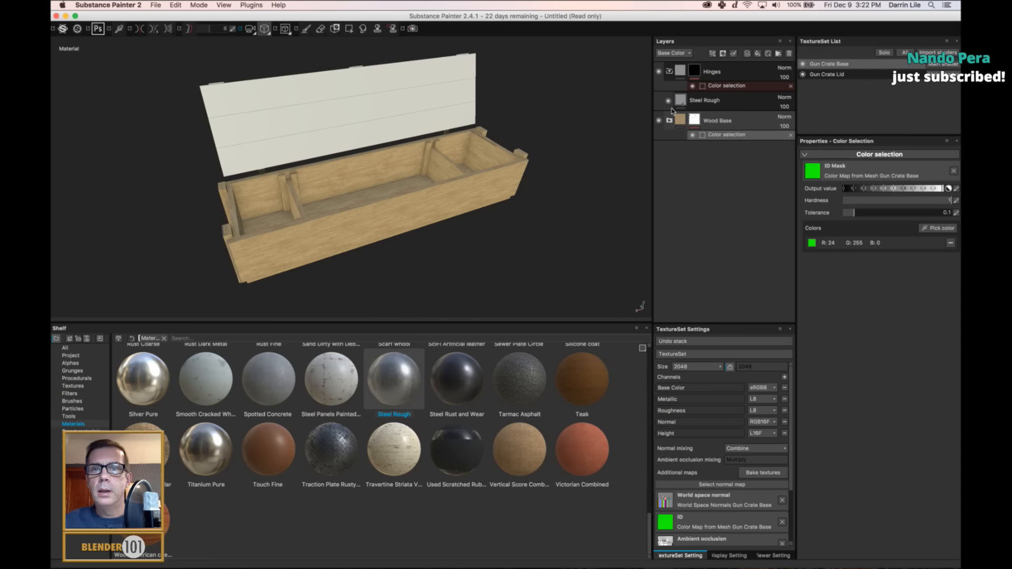
pyautogui.click(670, 72)
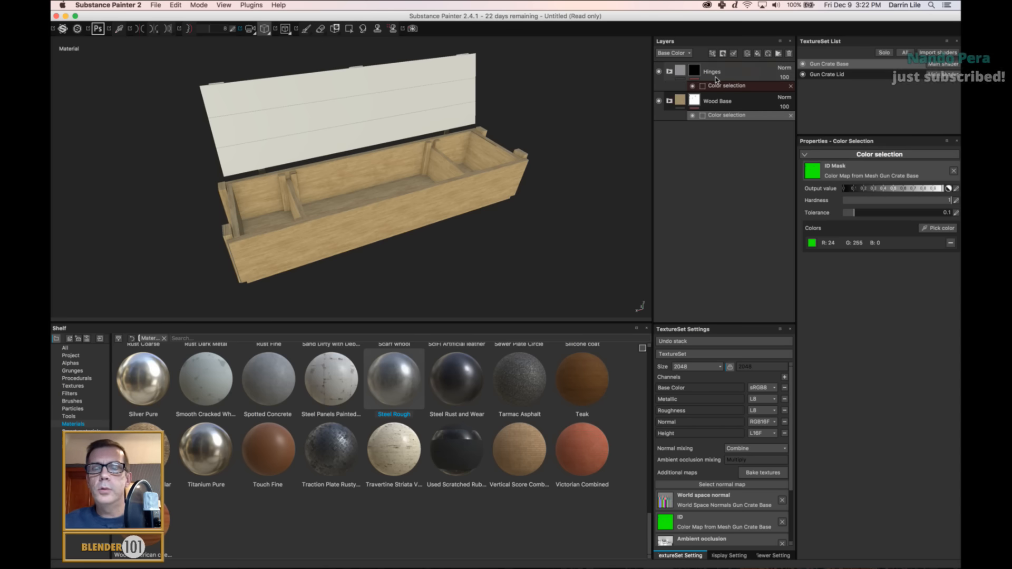
pyautogui.click(724, 101)
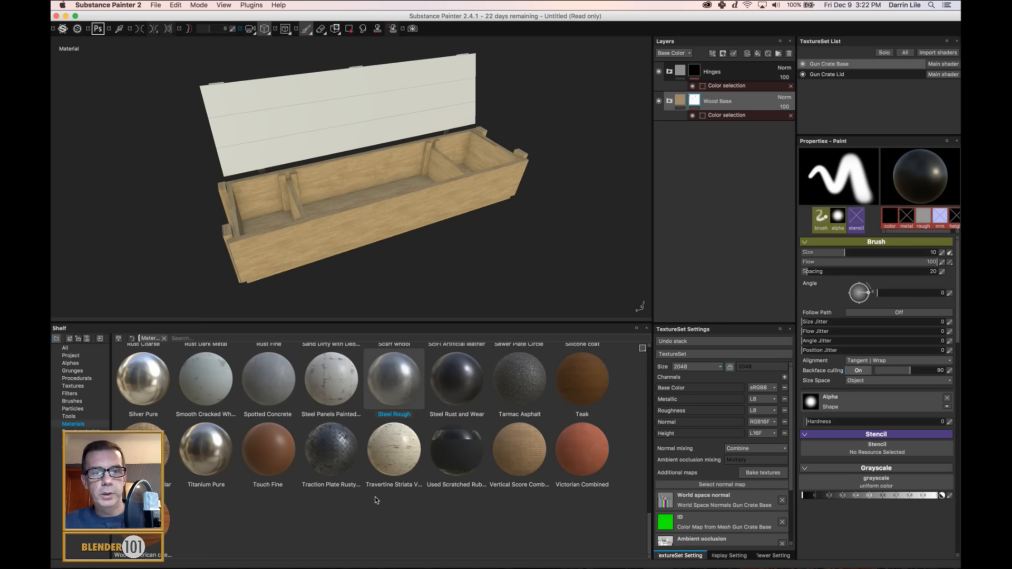
pyautogui.scroll(3, 650, 530)
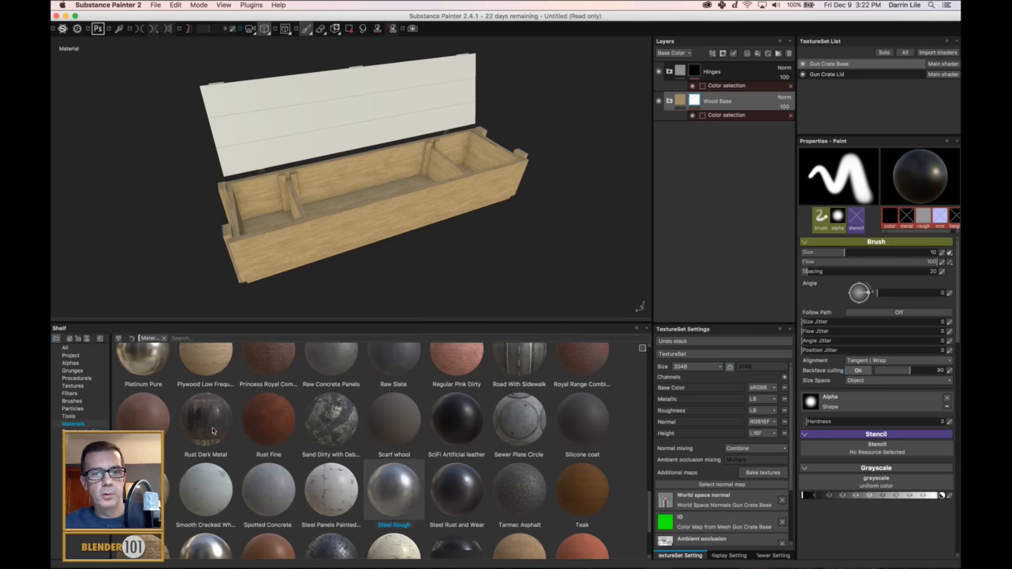
pyautogui.moveTo(213, 431)
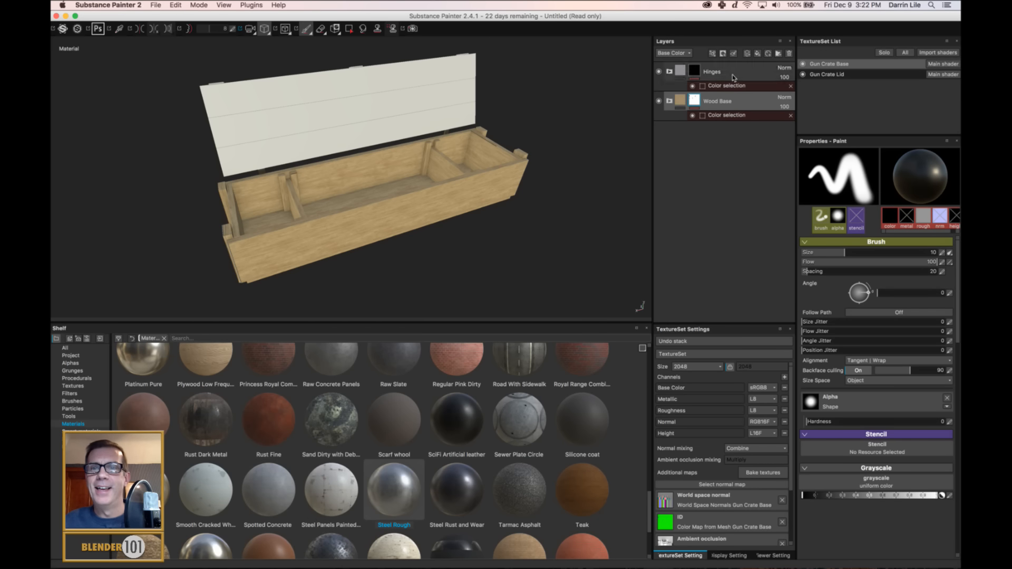
pyautogui.click(669, 102)
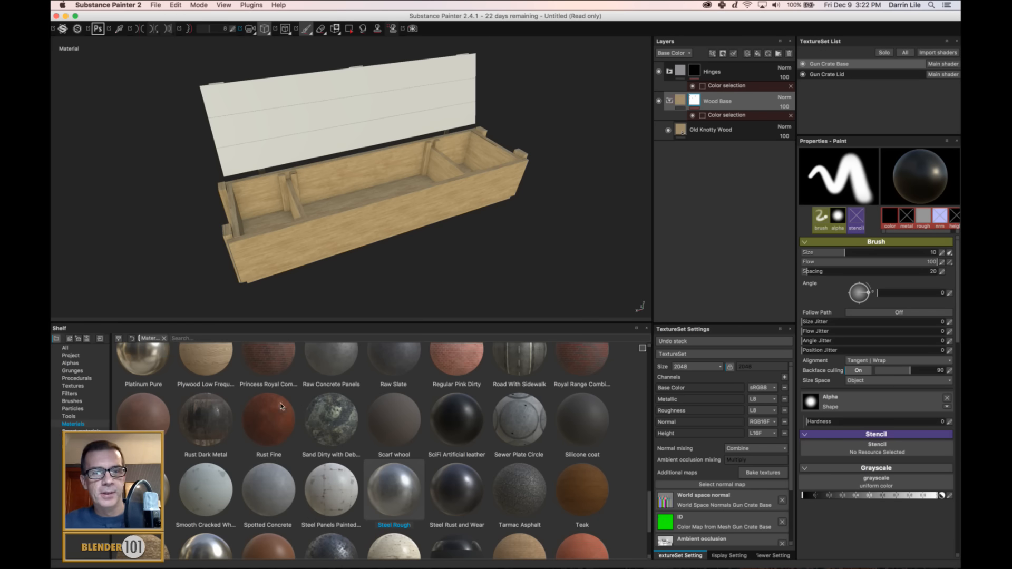
pyautogui.moveTo(200, 425); pyautogui.dragTo(734, 141)
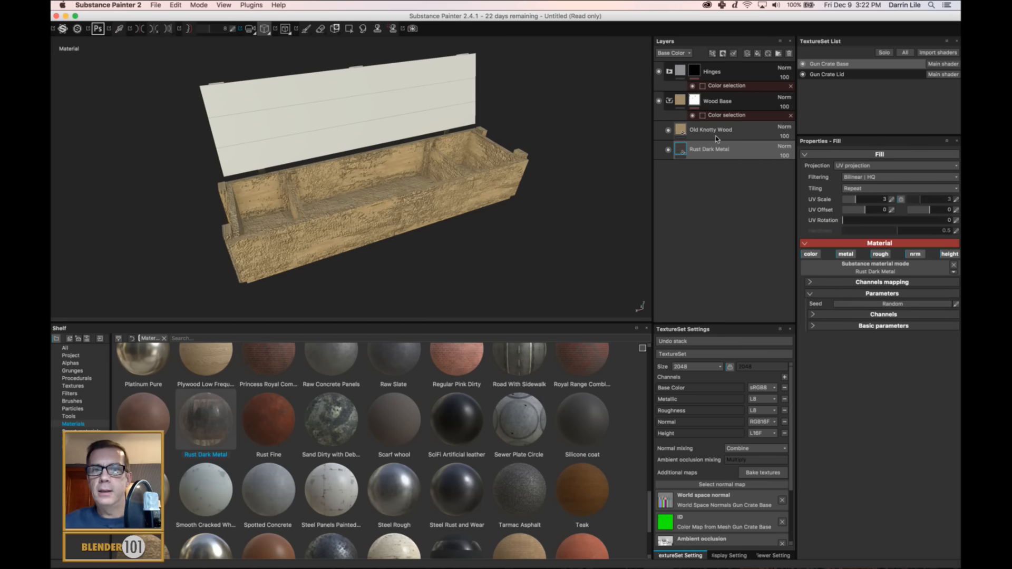
pyautogui.click(949, 256)
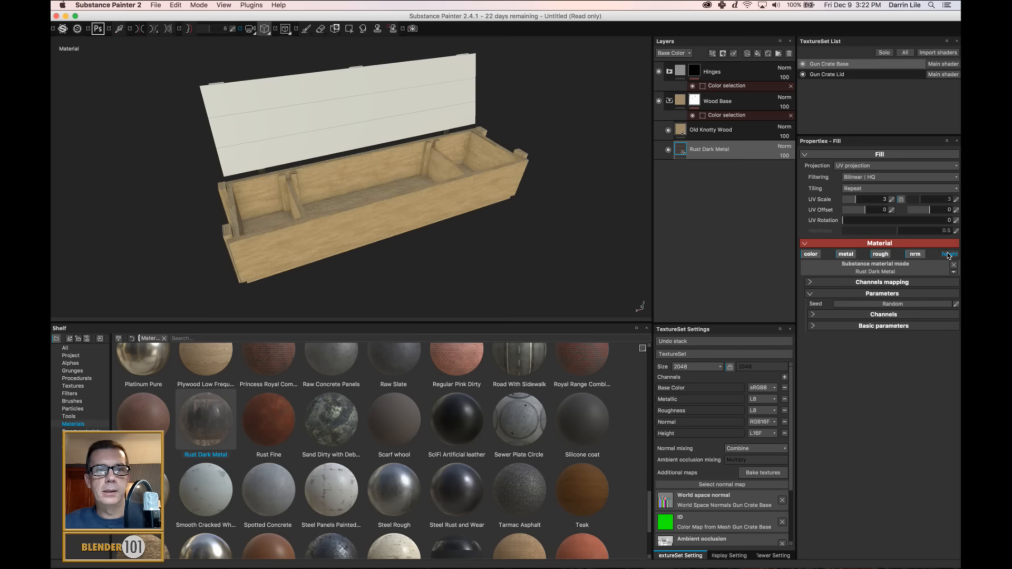
# Add a black mask to the Old Knotty Wood layer and give the mask an MG Dirt generator.
pyautogui.rightClick(736, 133)
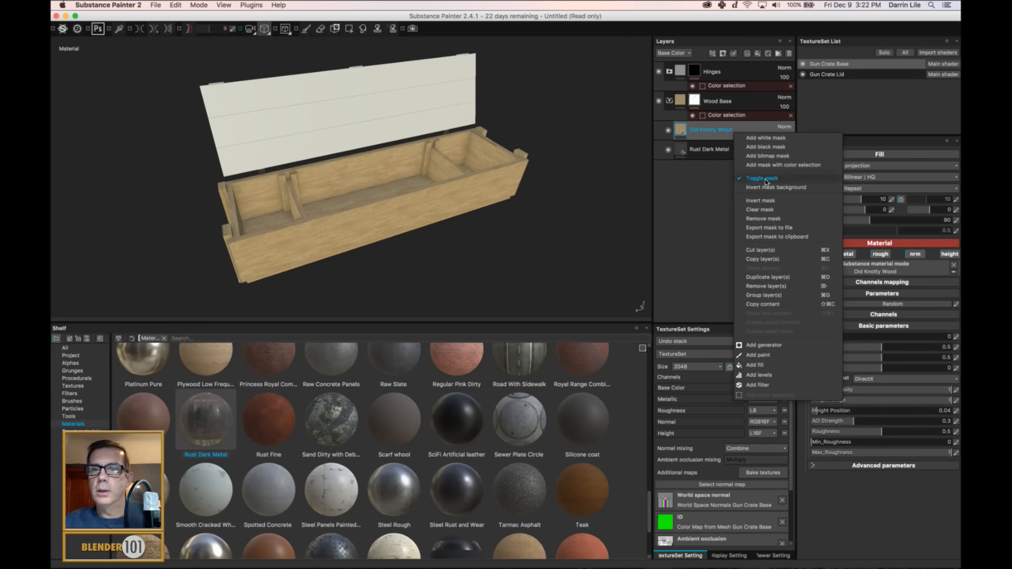
pyautogui.click(760, 146)
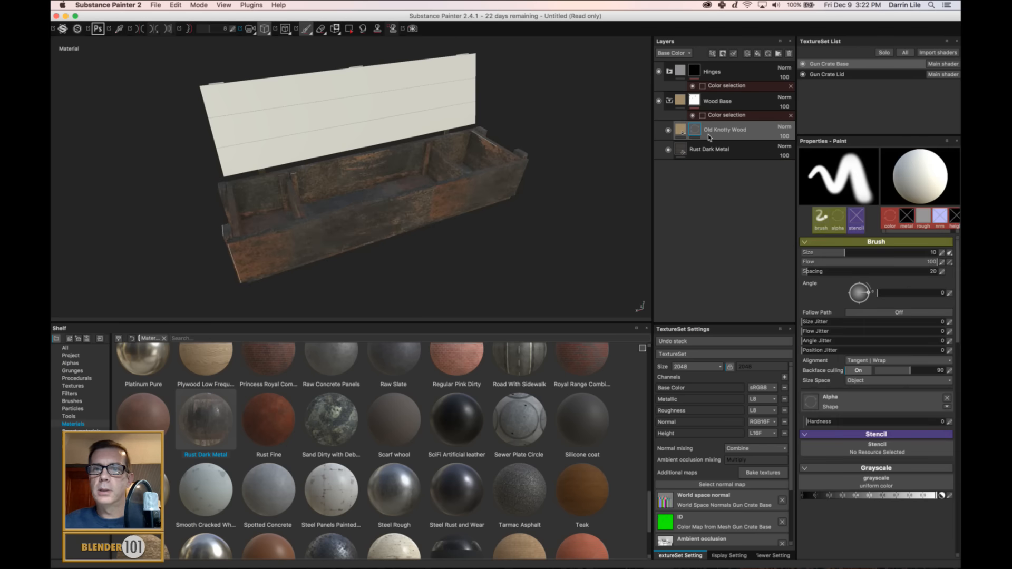
pyautogui.rightClick(695, 131)
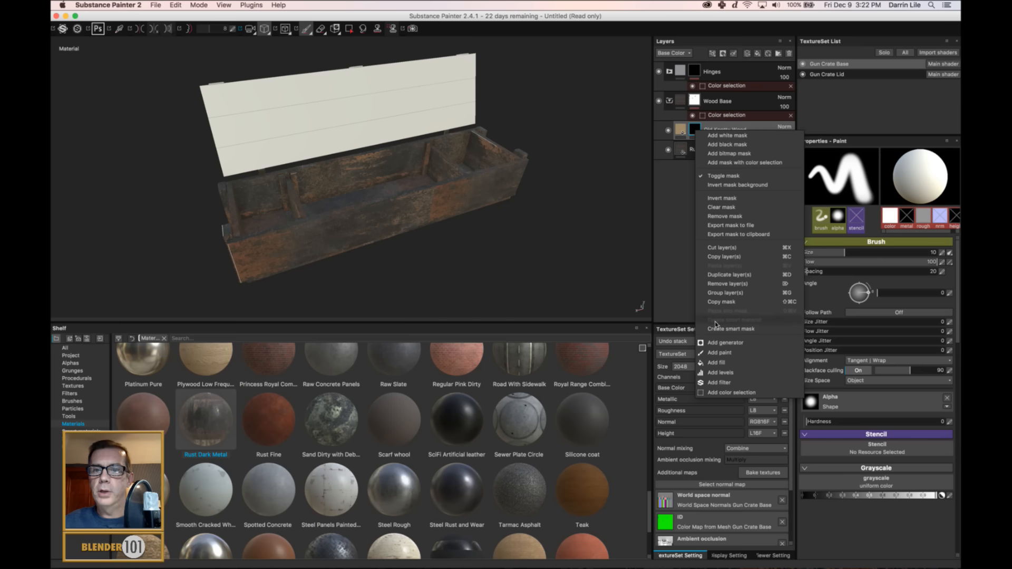
pyautogui.click(721, 343)
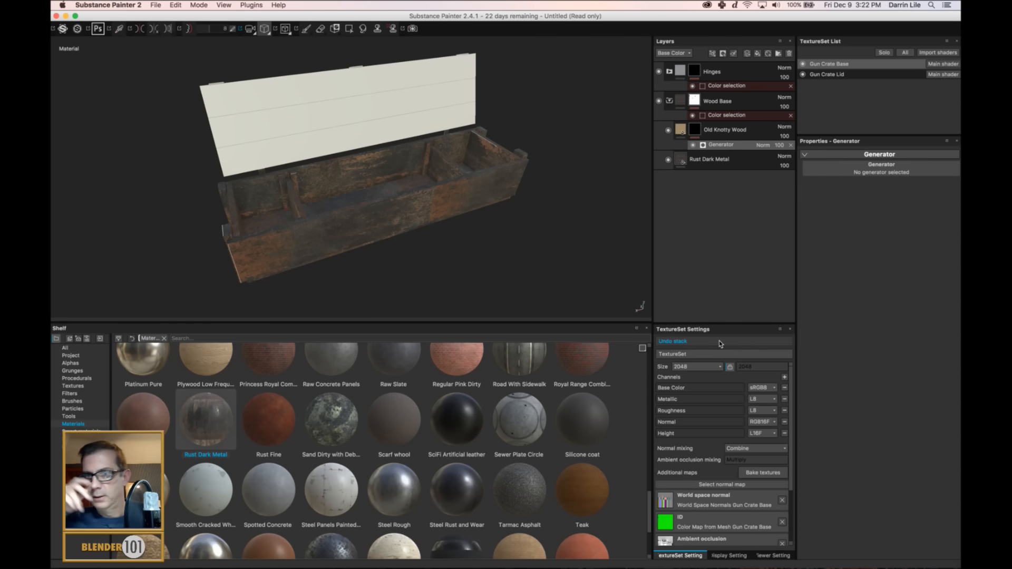
pyautogui.click(864, 173)
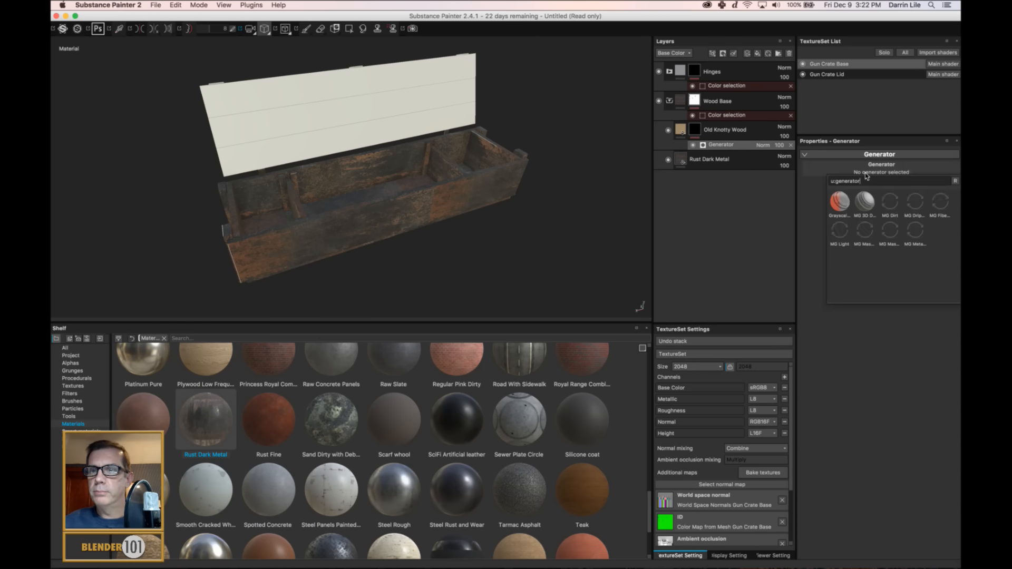
pyautogui.click(891, 201)
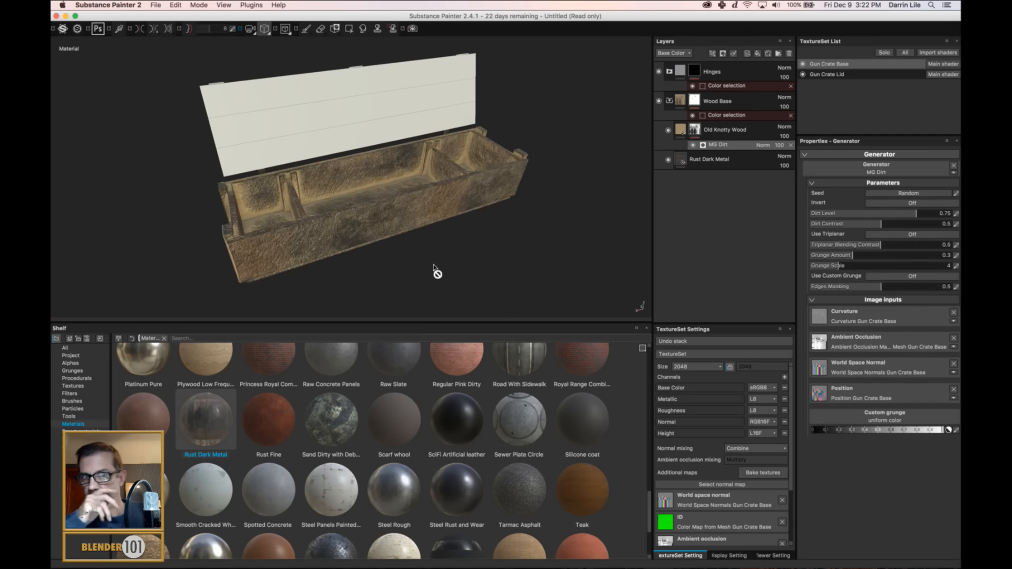
# Turn on Invert for the MG Dirt generator on the Old Knotty Wood mask.
pyautogui.keyDown('alt'); pyautogui.moveTo(443, 251); pyautogui.dragTo(446, 221); pyautogui.keyUp('alt')
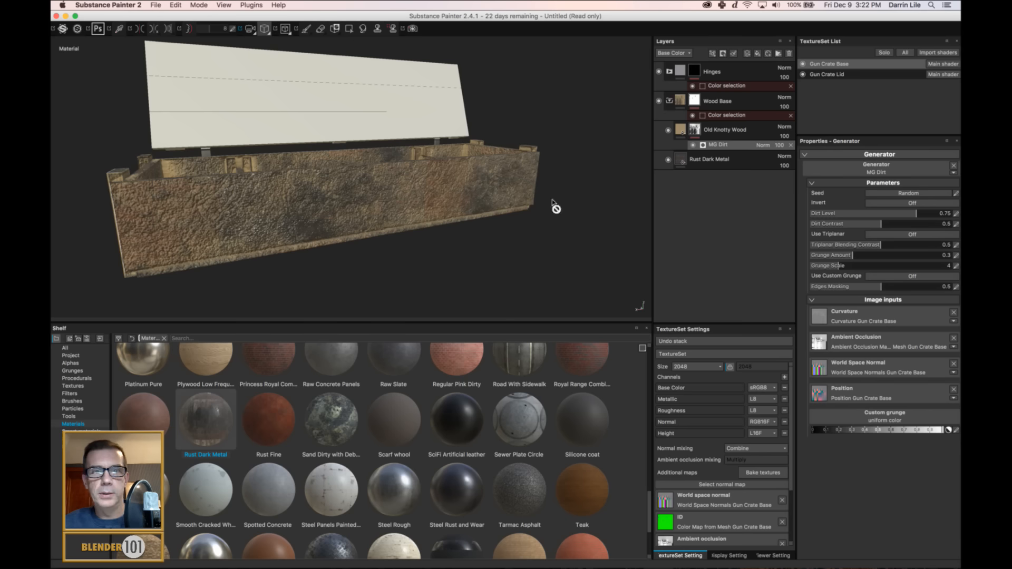
pyautogui.click(905, 205)
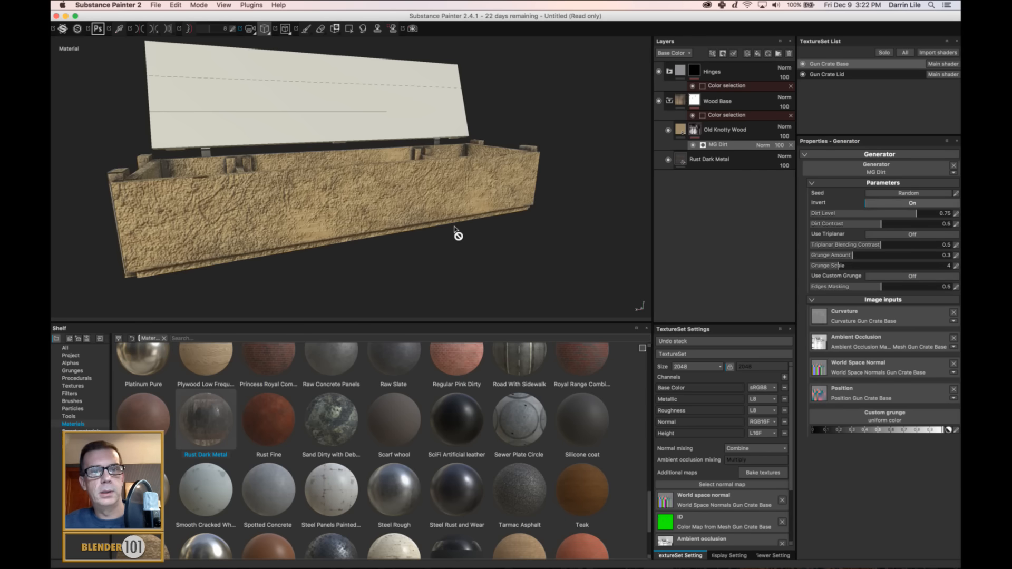
pyautogui.keyDown('alt'); pyautogui.moveTo(456, 232); pyautogui.dragTo(432, 220); pyautogui.keyUp('alt')
pyautogui.scroll(5, 461, 217)
pyautogui.scroll(4, 432, 220)
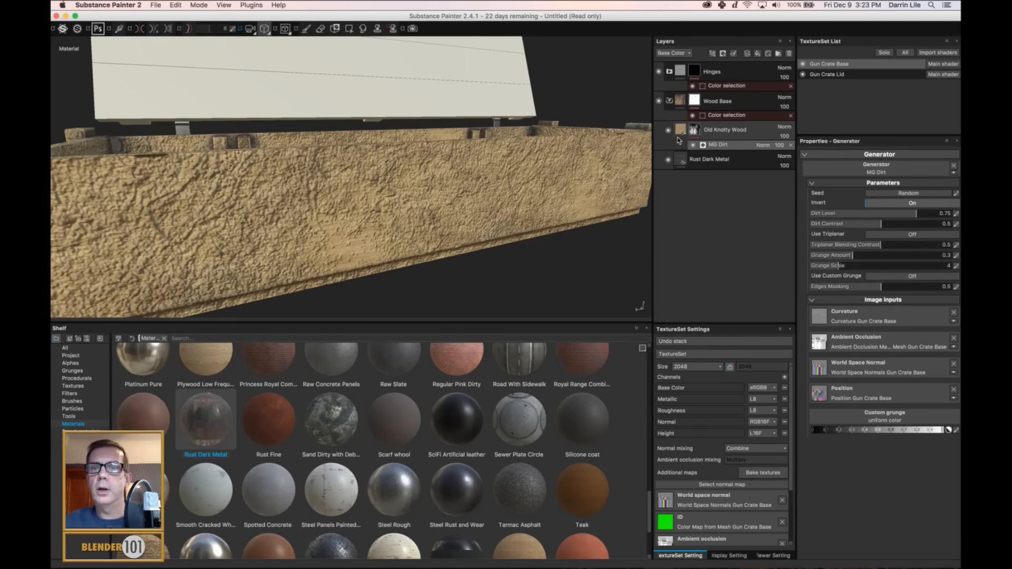
# Turn off the height channel of the Old Knotty Wood fill.
pyautogui.click(681, 130)
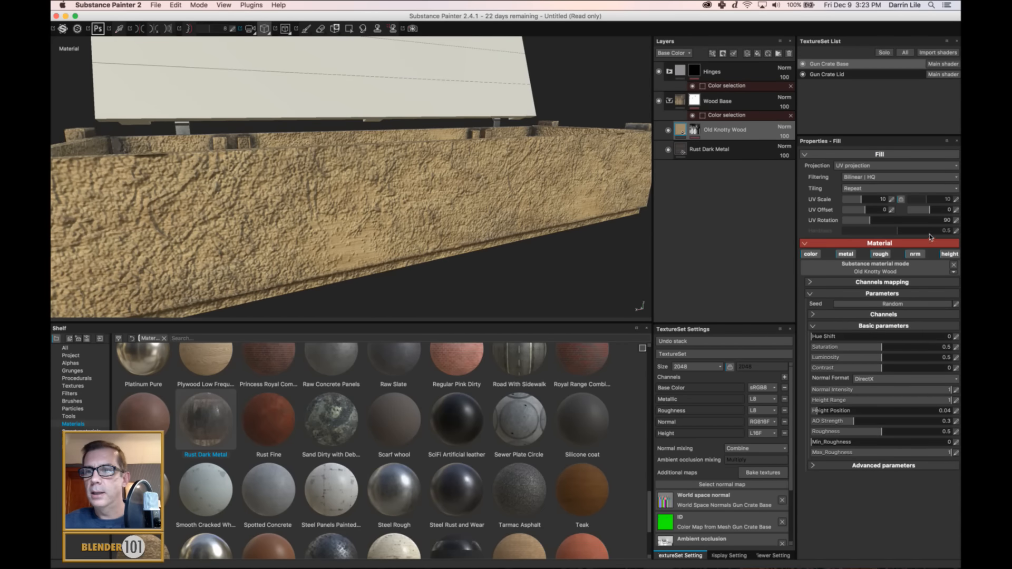
pyautogui.click(949, 255)
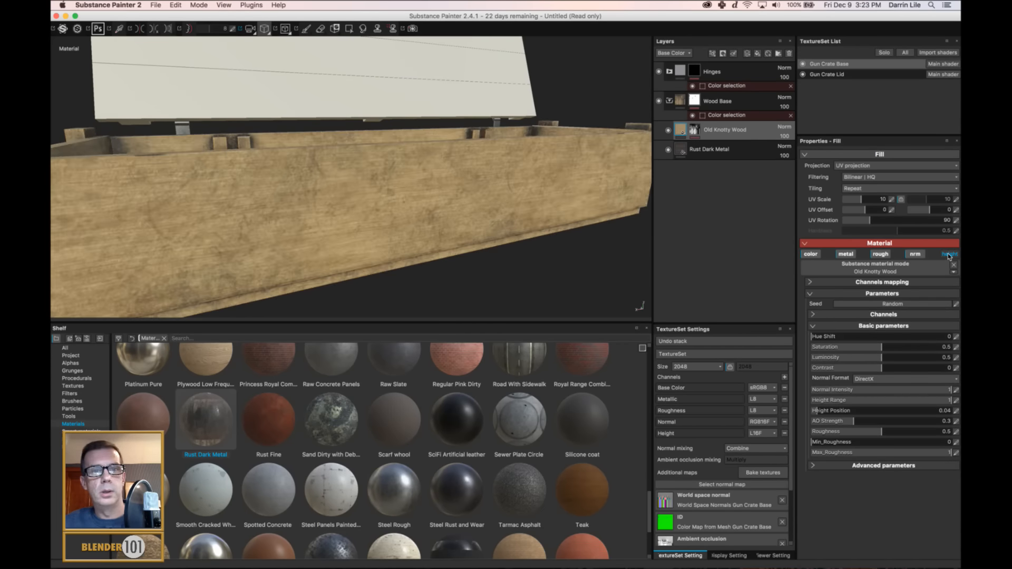
pyautogui.scroll(-10, 282, 166)
pyautogui.keyDown('alt'); pyautogui.moveTo(291, 204); pyautogui.dragTo(415, 218); pyautogui.keyUp('alt')
pyautogui.scroll(3, 343, 206)
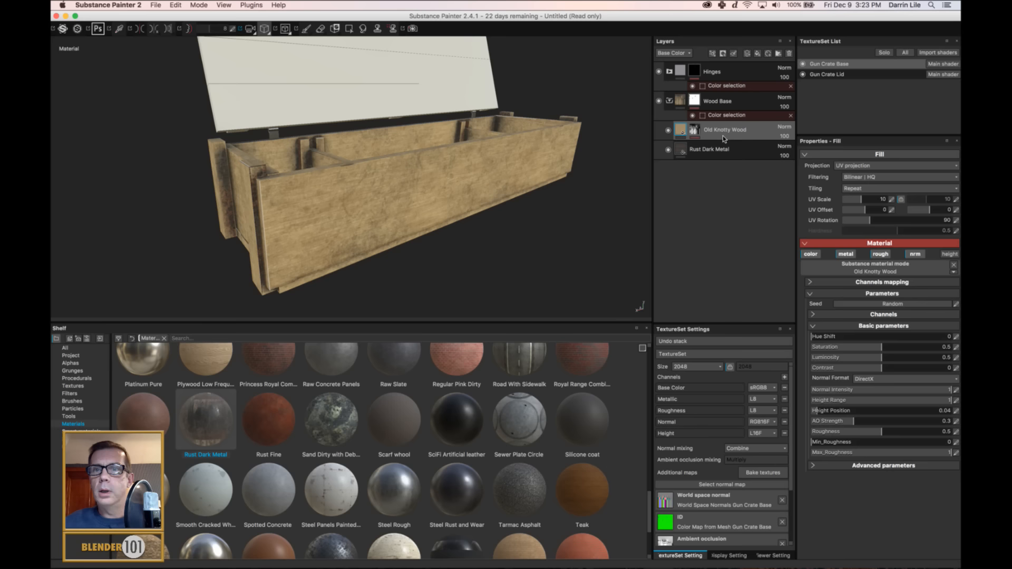
# Set the Grunge Amount of the Old Knotty Wood mask's MG Dirt generator to 0.39.
pyautogui.click(695, 131)
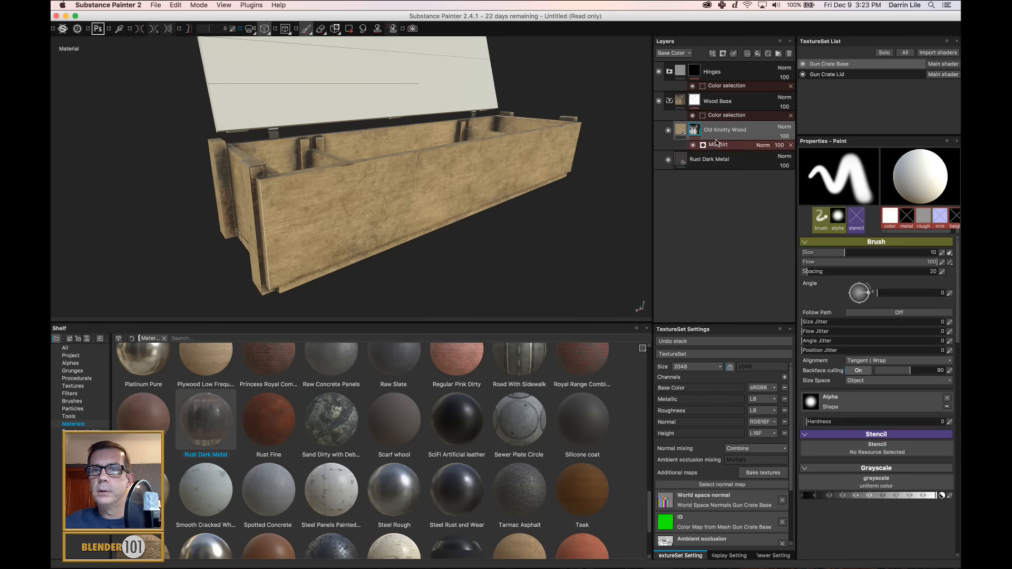
pyautogui.click(741, 146)
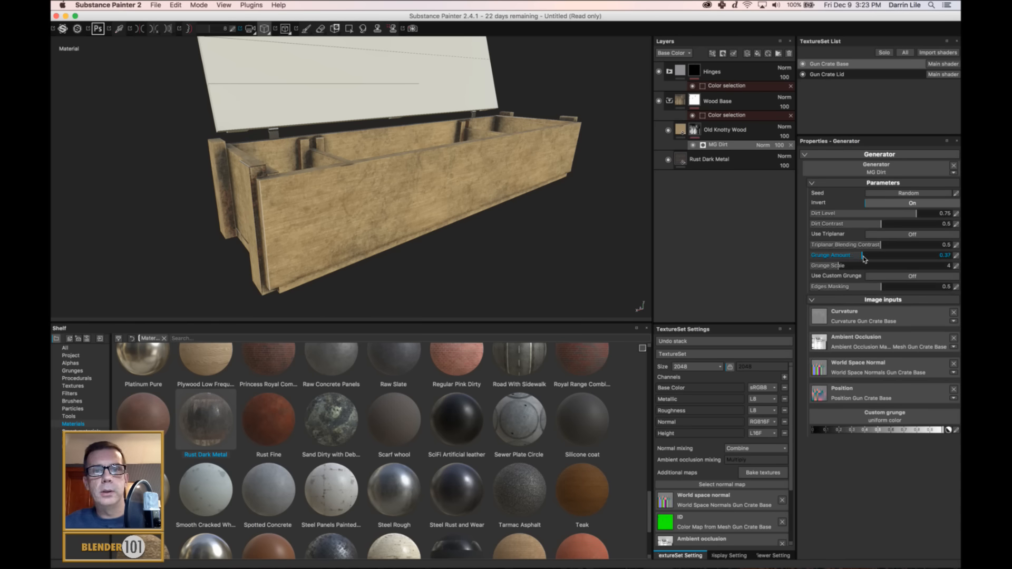
pyautogui.moveTo(864, 258); pyautogui.dragTo(866, 259)
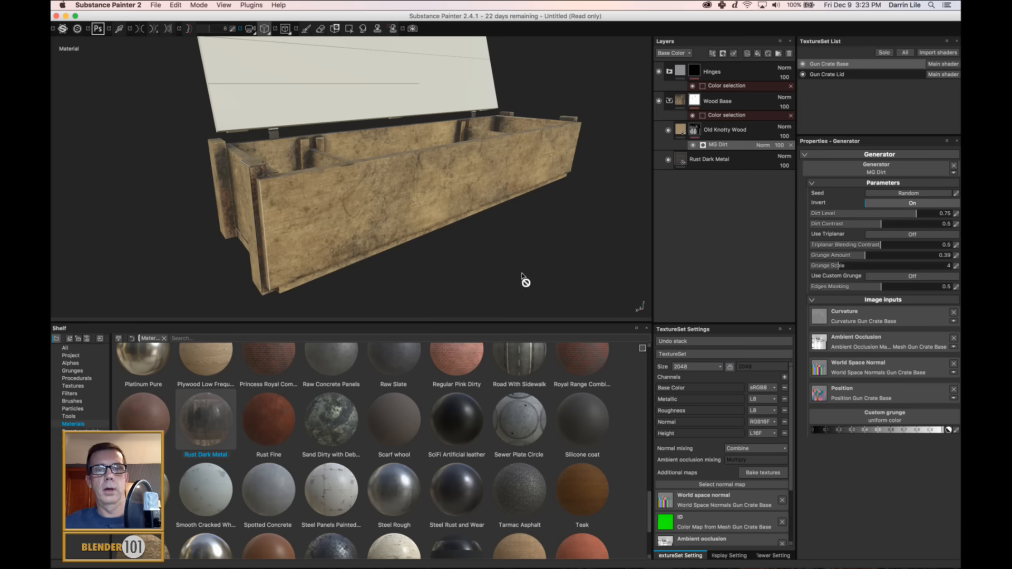
pyautogui.keyDown('alt'); pyautogui.moveTo(483, 239); pyautogui.dragTo(295, 230); pyautogui.keyUp('alt')
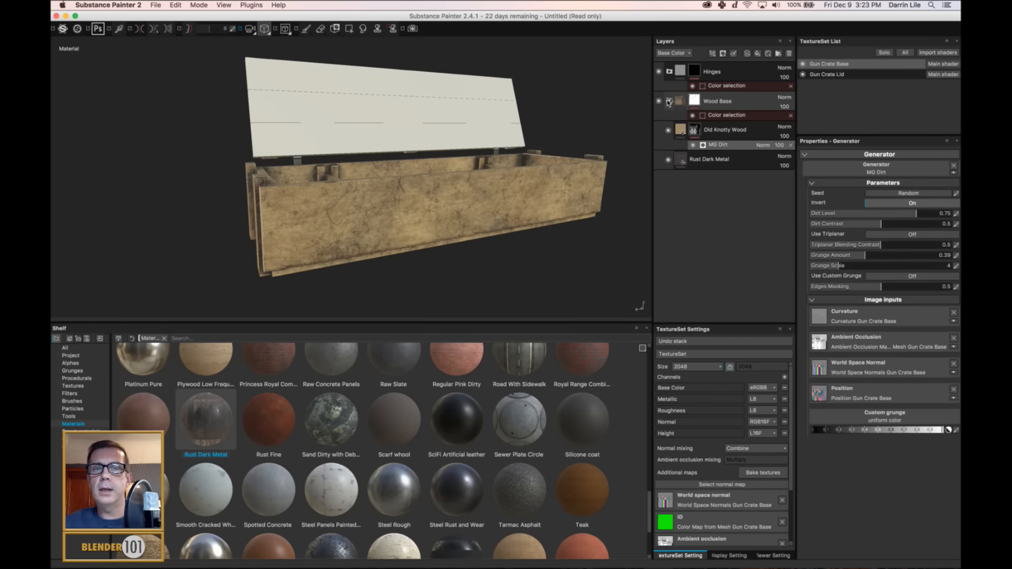
# Collapse the Wood Base folder and examine the dirt on the crate's sides and around the hinge under different lighting.
pyautogui.click(669, 101)
pyautogui.keyDown('alt'); pyautogui.moveTo(329, 215); pyautogui.dragTo(546, 305); pyautogui.keyUp('alt')
pyautogui.keyDown('alt'); pyautogui.moveTo(351, 236); pyautogui.dragTo(573, 231); pyautogui.keyUp('alt')
pyautogui.keyDown('alt'); pyautogui.moveTo(212, 219); pyautogui.dragTo(218, 218, button='middle'); pyautogui.keyUp('alt')
pyautogui.keyDown('alt'); pyautogui.moveTo(218, 218); pyautogui.dragTo(454, 131); pyautogui.keyUp('alt')
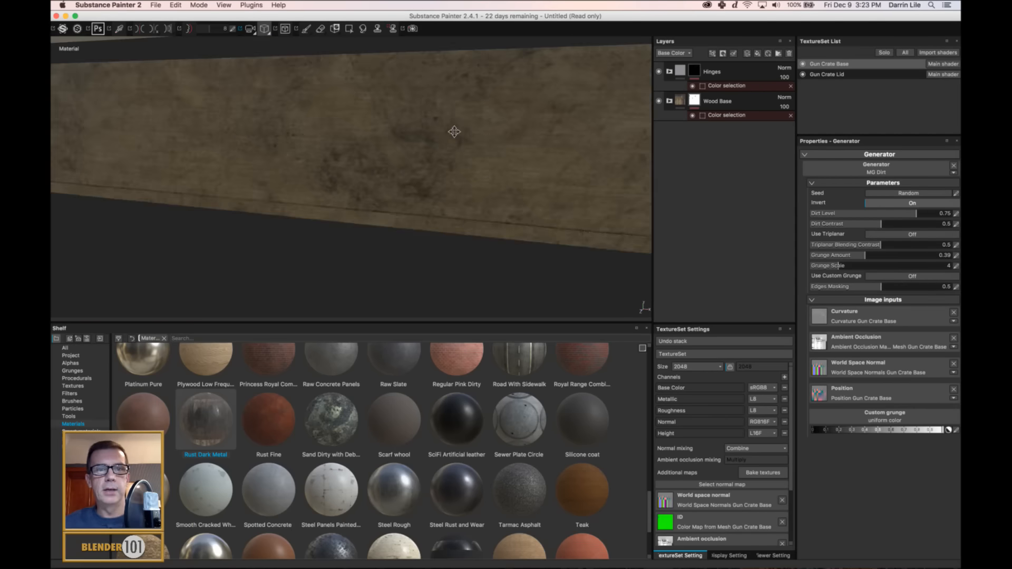
pyautogui.keyDown('alt'); pyautogui.moveTo(445, 136); pyautogui.dragTo(276, 184, button='middle'); pyautogui.keyUp('alt')
pyautogui.keyDown('alt'); pyautogui.moveTo(276, 185); pyautogui.dragTo(154, 196); pyautogui.keyUp('alt')
pyautogui.keyDown('alt'); pyautogui.moveTo(153, 196); pyautogui.dragTo(185, 192, button='middle'); pyautogui.keyUp('alt')
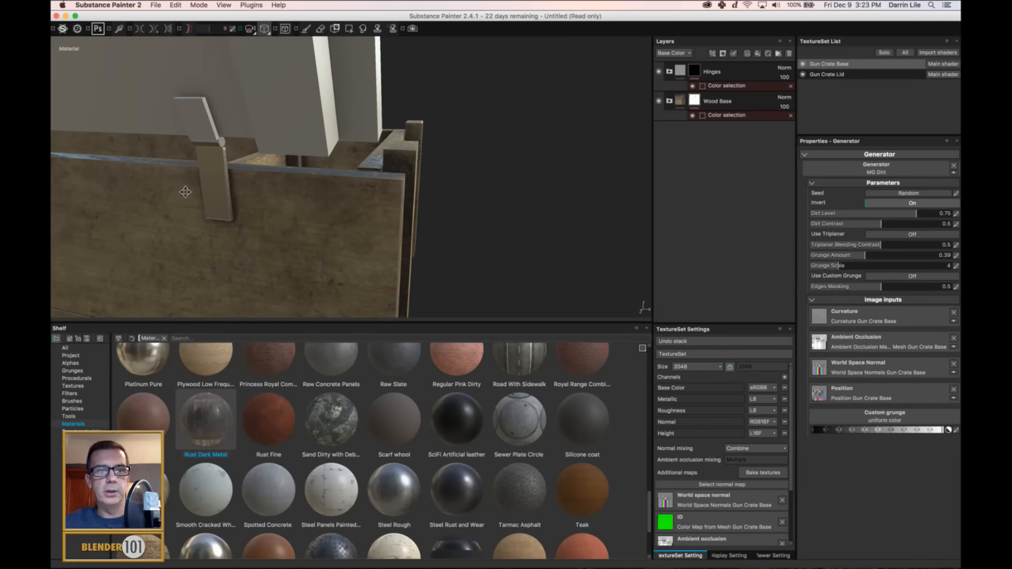
pyautogui.keyDown('shift'); pyautogui.moveTo(260, 197); pyautogui.dragTo(305, 192, button='right'); pyautogui.keyUp('shift')
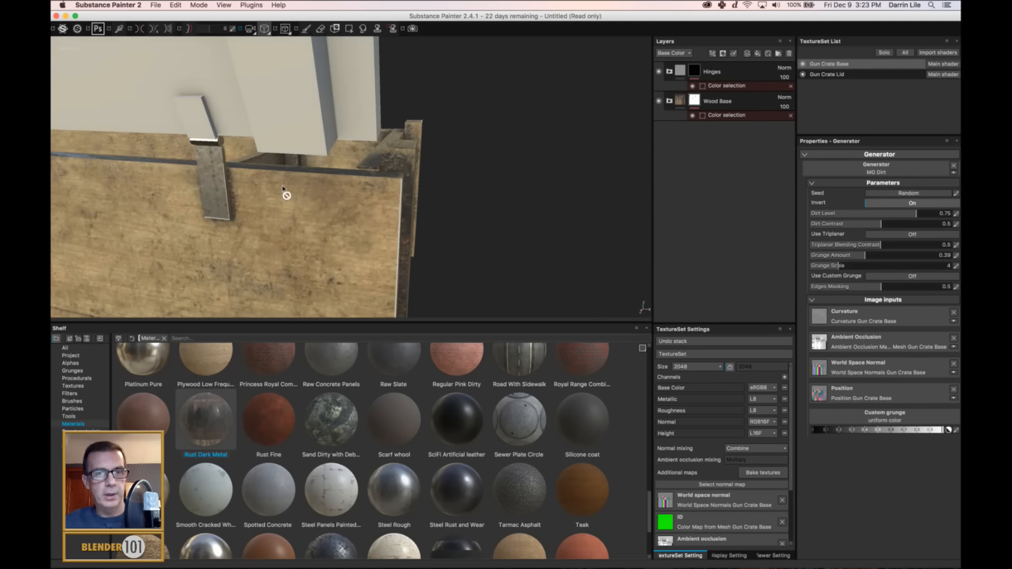
pyautogui.keyDown('alt'); pyautogui.moveTo(287, 196); pyautogui.dragTo(420, 193, button='middle'); pyautogui.keyUp('alt')
pyautogui.keyDown('alt'); pyautogui.moveTo(420, 193); pyautogui.dragTo(351, 185); pyautogui.keyUp('alt')
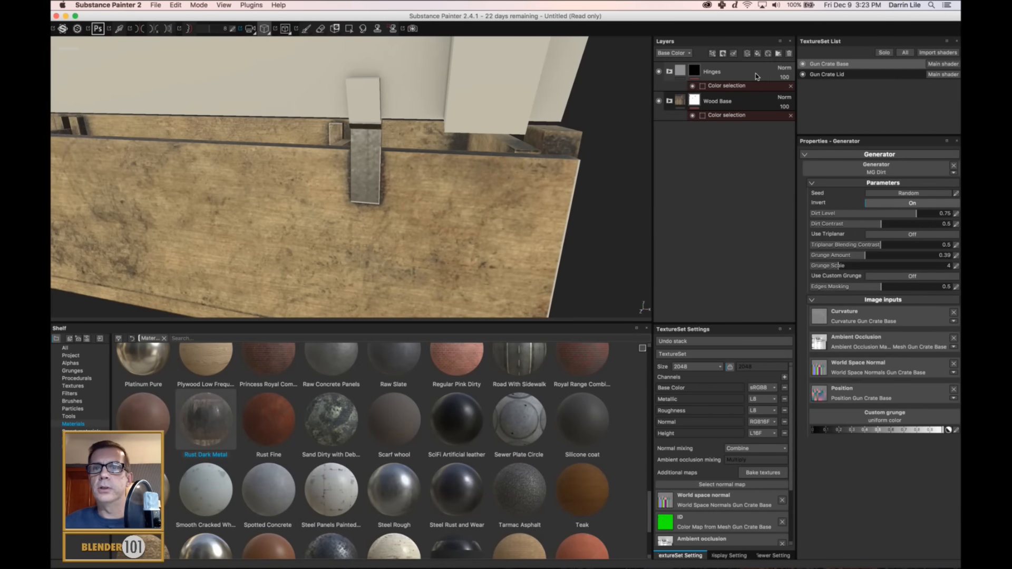
# Place the Iron Rusty material as a fill beneath Steel Rough in the Hinges folder.
pyautogui.click(728, 72)
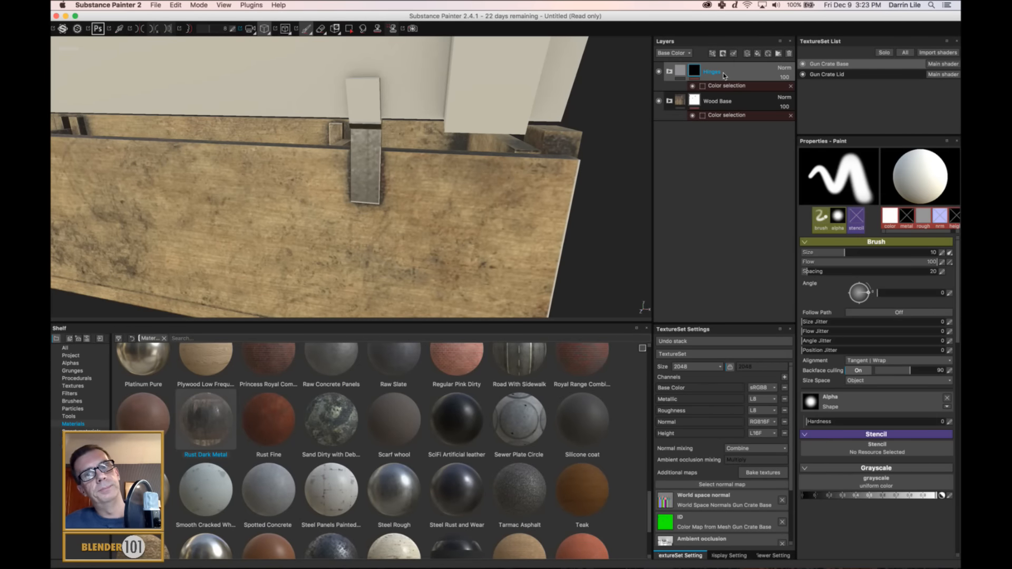
pyautogui.click(670, 72)
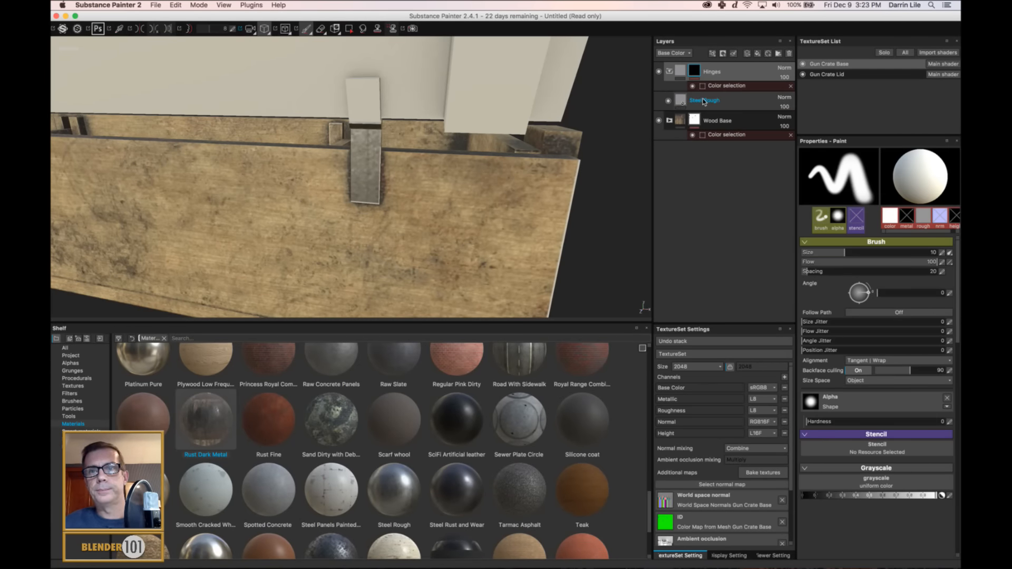
pyautogui.click(703, 99)
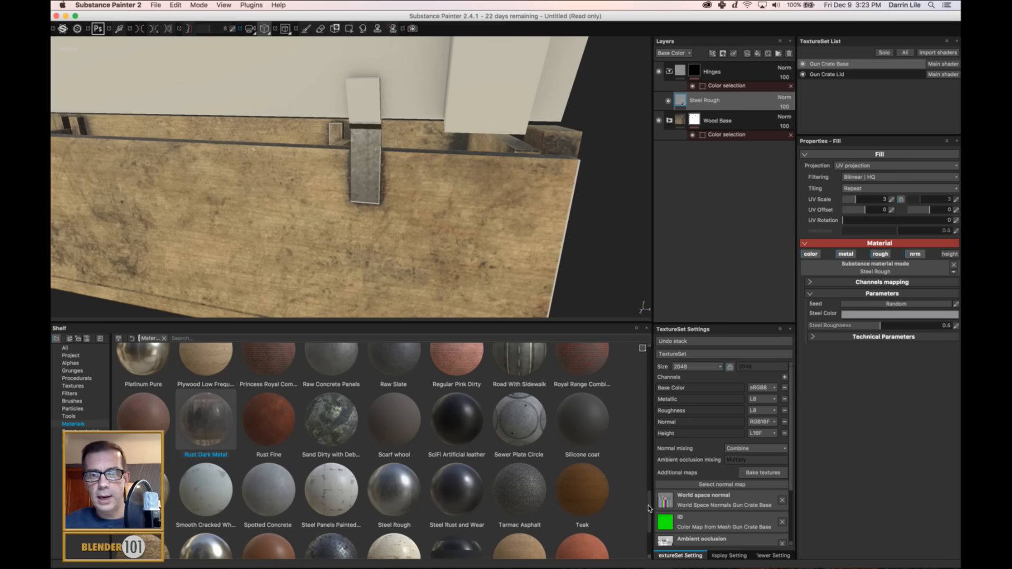
pyautogui.scroll(2, 652, 496)
pyautogui.moveTo(652, 495); pyautogui.dragTo(679, 442)
pyautogui.moveTo(332, 405); pyautogui.dragTo(717, 101)
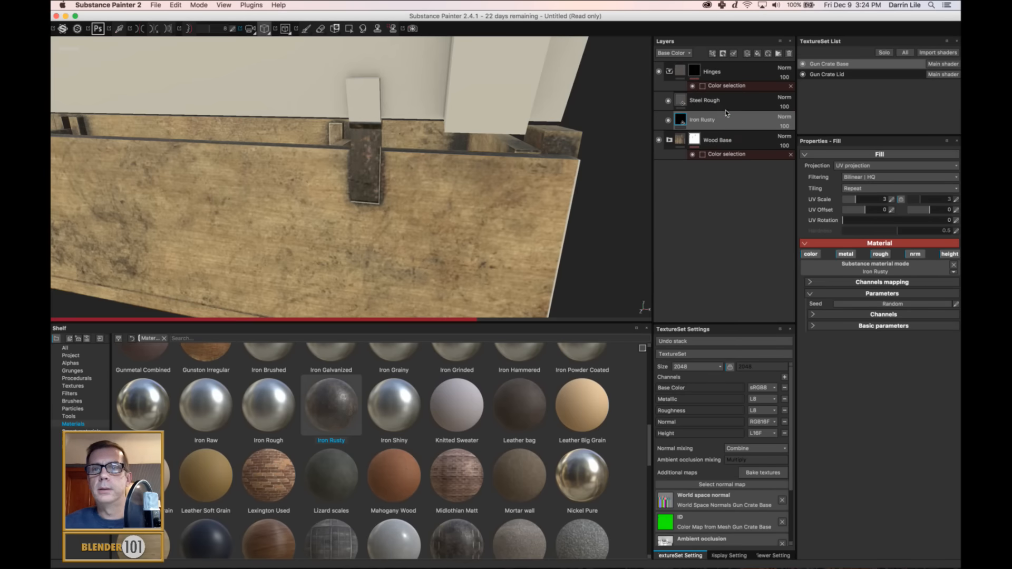
# Add a black mask with an MG Dirt generator to the Steel Rough layer and turn on the generator's Invert option.
pyautogui.rightClick(710, 104)
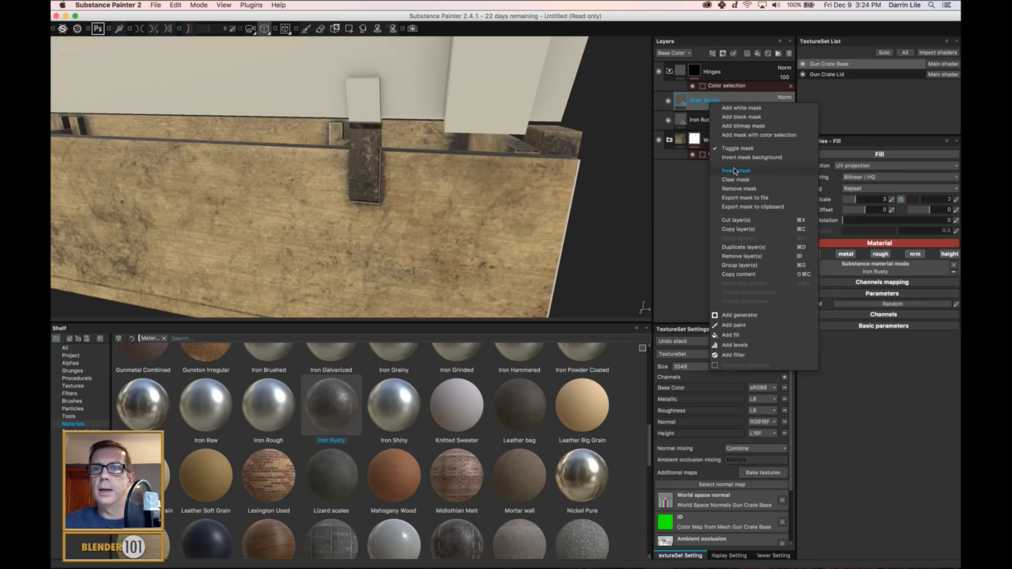
pyautogui.click(748, 114)
pyautogui.rightClick(712, 113)
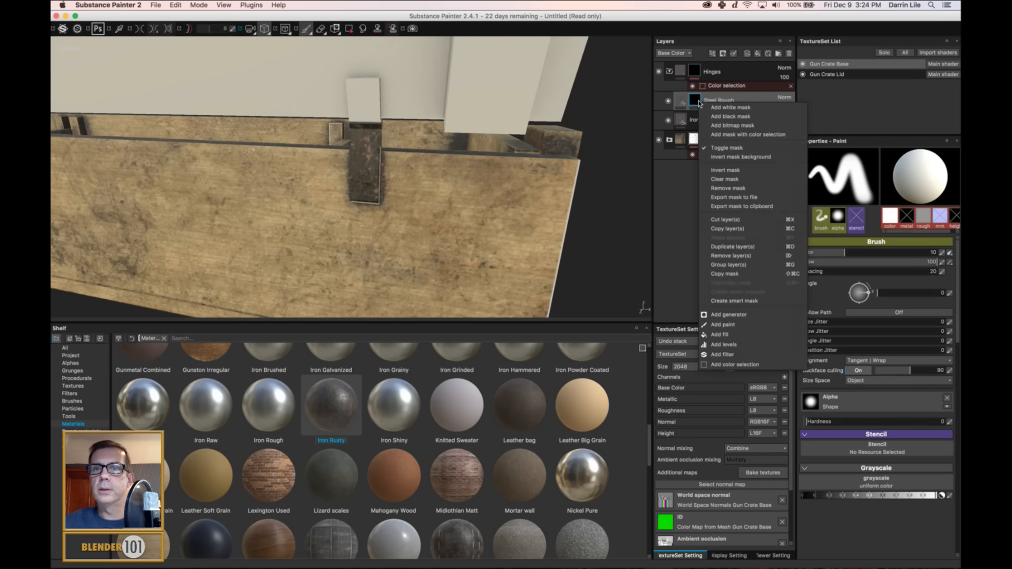
pyautogui.click(730, 316)
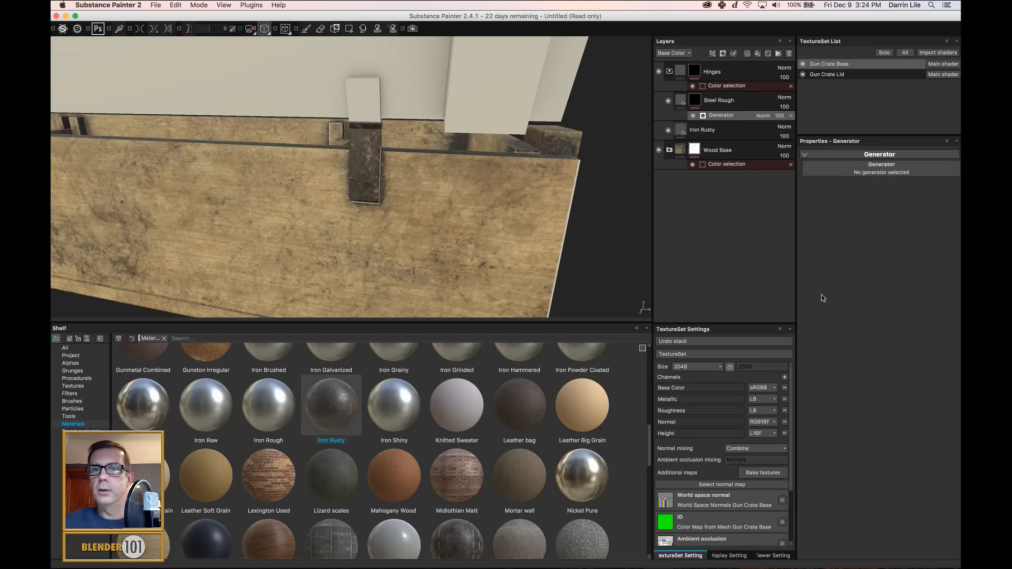
pyautogui.click(842, 172)
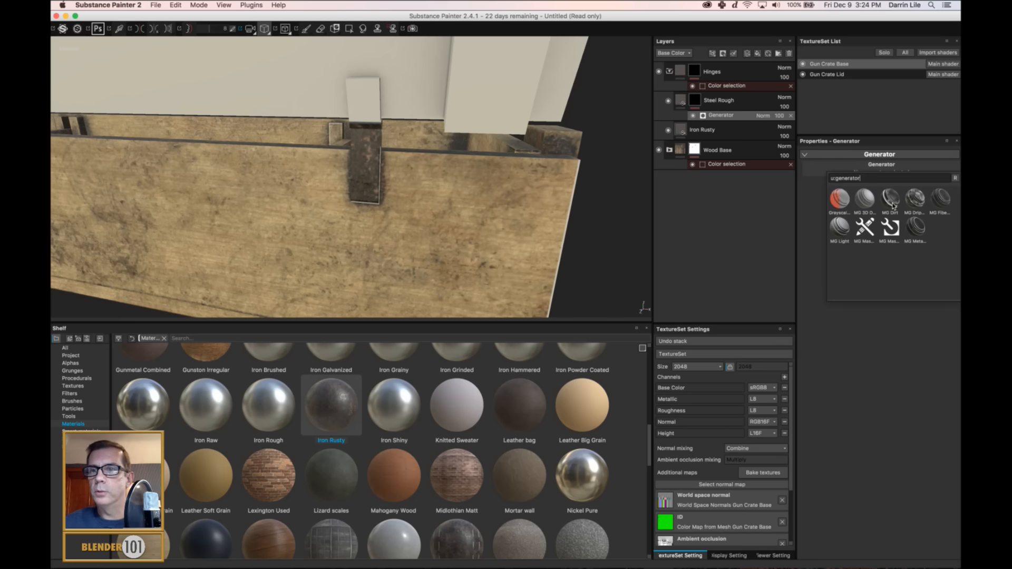
pyautogui.click(893, 200)
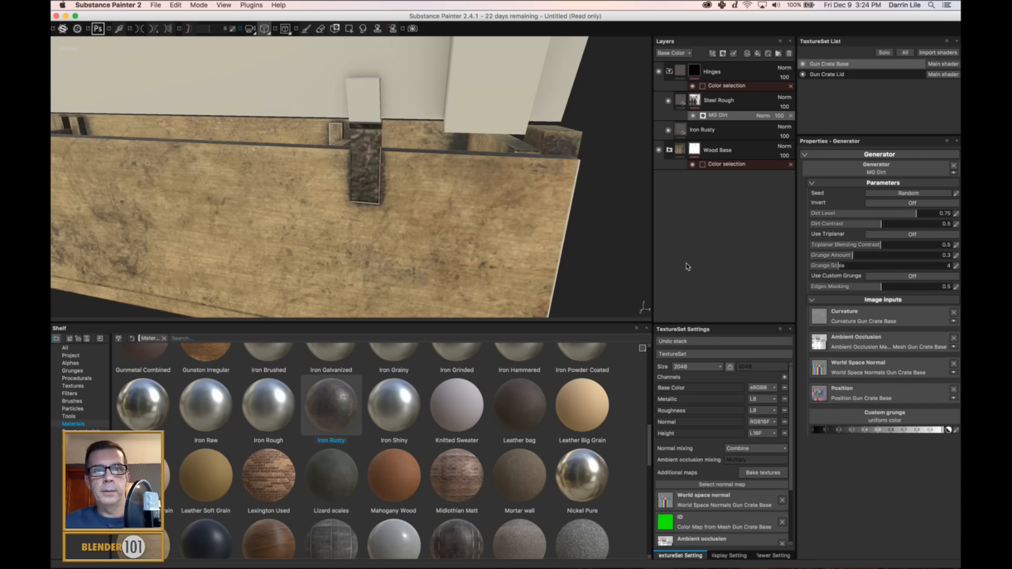
pyautogui.click(911, 204)
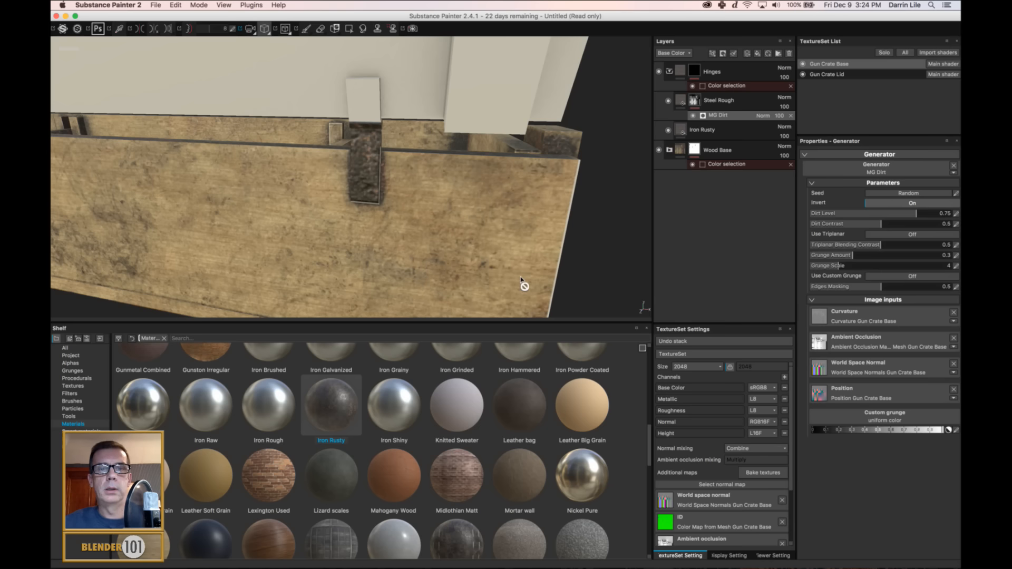
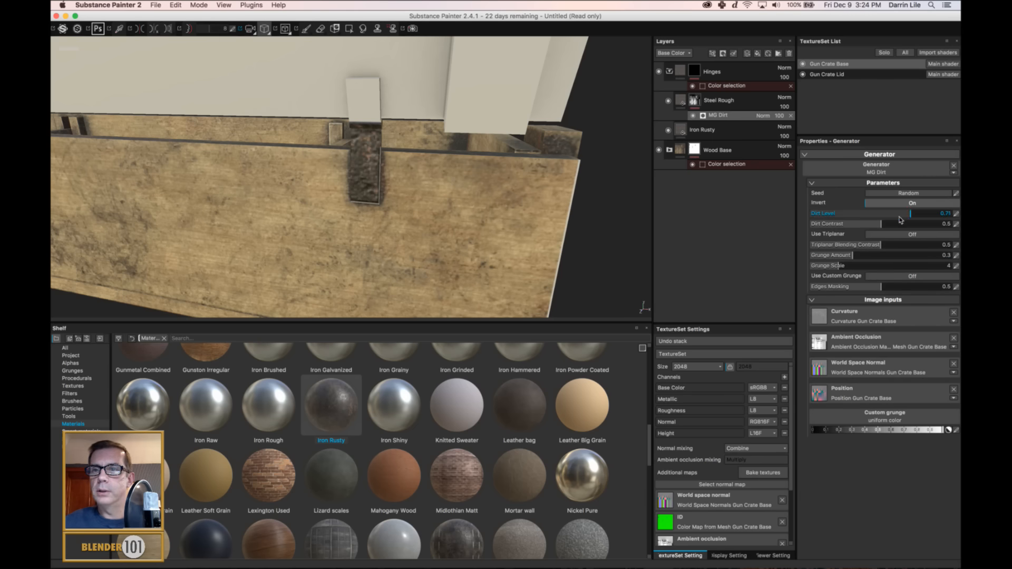
# Set the Steel Rough mask's MG Dirt generator to Dirt Level 0.21, Dirt Contrast 0.26, Grunge Amount 0.07 and Grunge Scale 3, with Invert off.
pyautogui.moveTo(900, 214); pyautogui.dragTo(840, 214)
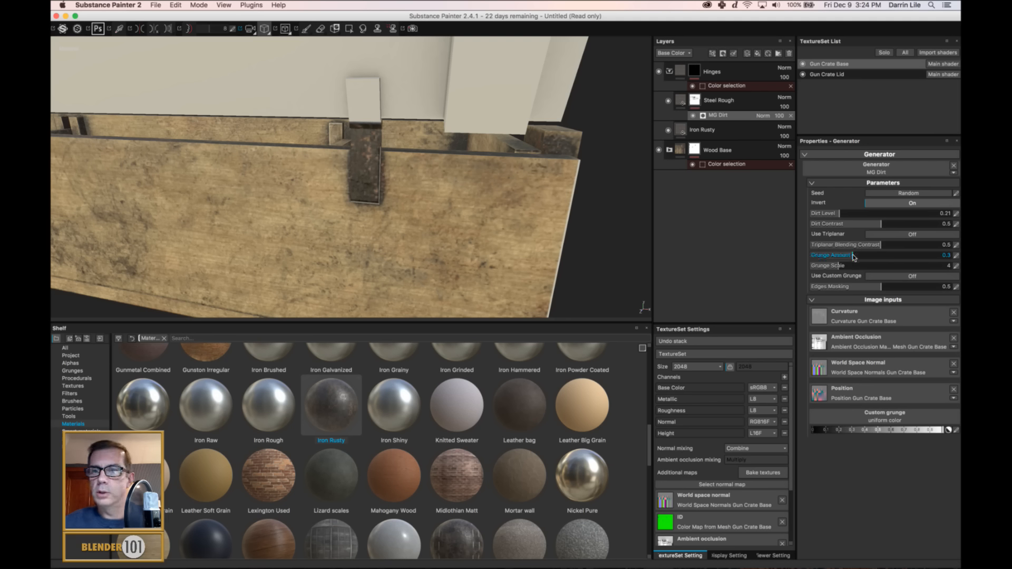
pyautogui.moveTo(854, 257); pyautogui.dragTo(823, 267)
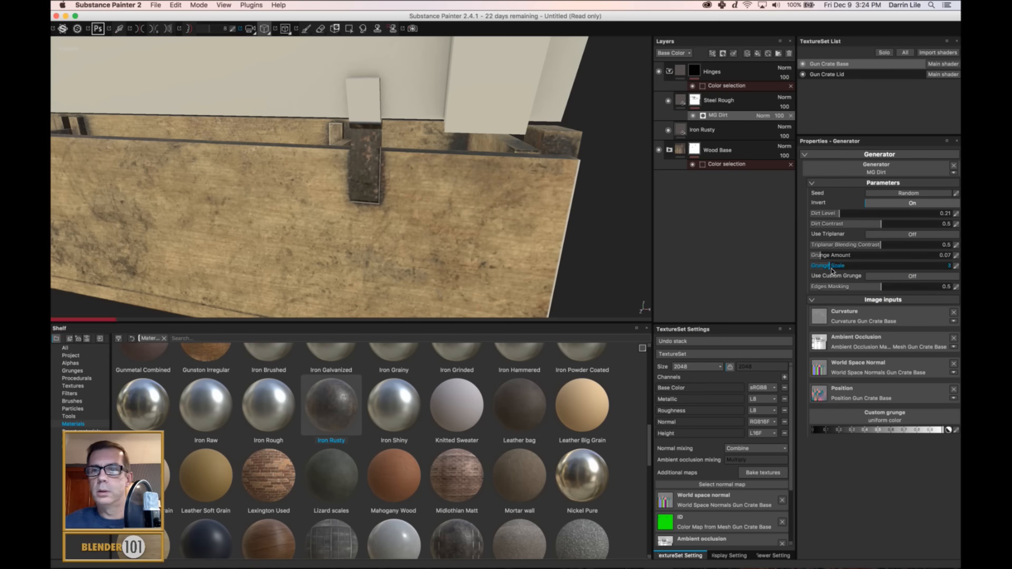
pyautogui.moveTo(882, 225); pyautogui.dragTo(847, 225)
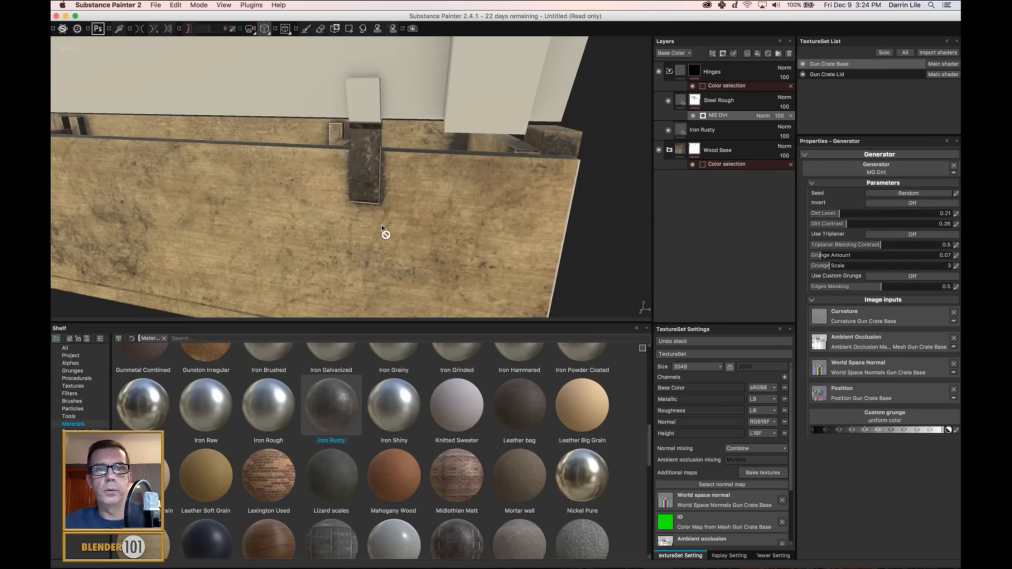
# Select the Iron Rusty layer and examine how steel and rust blend on the crate's hinges from several angles and up close.
pyautogui.click(680, 130)
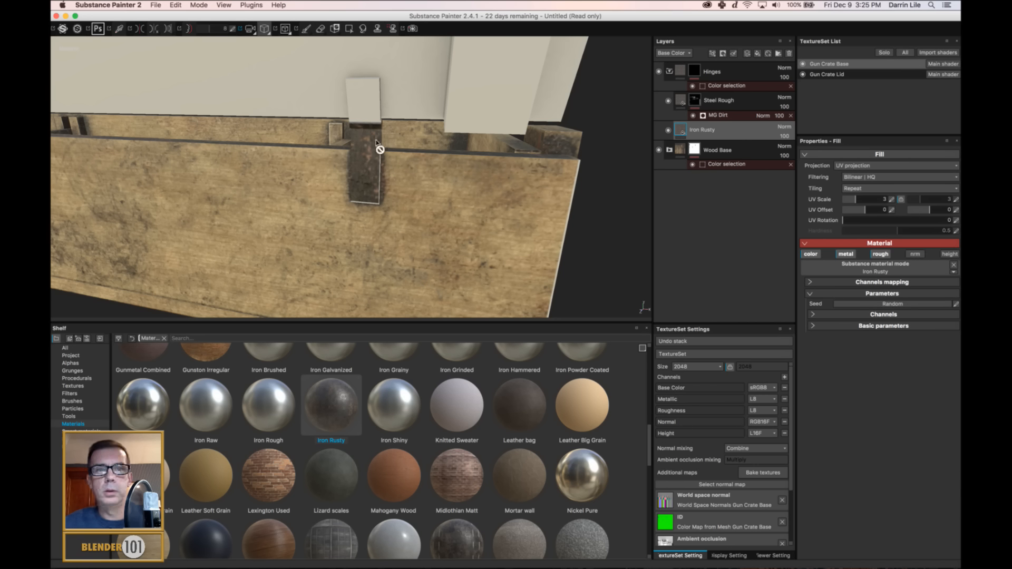
pyautogui.keyDown('alt'); pyautogui.moveTo(375, 140); pyautogui.dragTo(321, 127); pyautogui.keyUp('alt')
pyautogui.keyDown('alt'); pyautogui.moveTo(322, 126); pyautogui.dragTo(286, 229, button='right'); pyautogui.keyUp('alt')
pyautogui.keyDown('alt'); pyautogui.moveTo(286, 243); pyautogui.dragTo(897, 282, button='middle'); pyautogui.keyUp('alt')
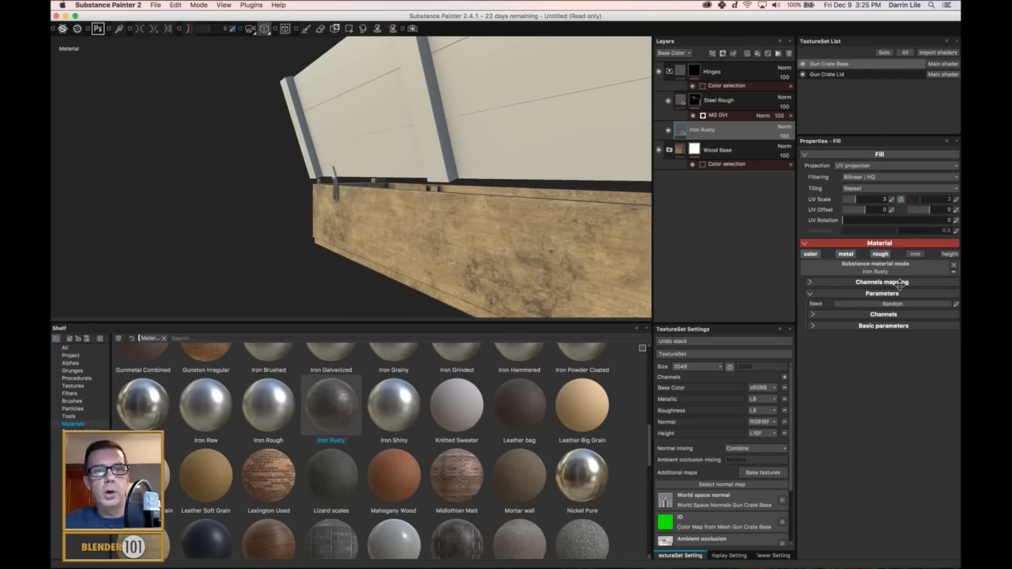
pyautogui.keyDown('alt'); pyautogui.moveTo(622, 227); pyautogui.dragTo(440, 212); pyautogui.keyUp('alt')
pyautogui.scroll(3, 443, 212)
pyautogui.keyDown('alt'); pyautogui.moveTo(445, 211); pyautogui.dragTo(490, 132, button='right'); pyautogui.keyUp('alt')
pyautogui.keyDown('alt'); pyautogui.moveTo(430, 219); pyautogui.dragTo(338, 303, button='middle'); pyautogui.keyUp('alt')
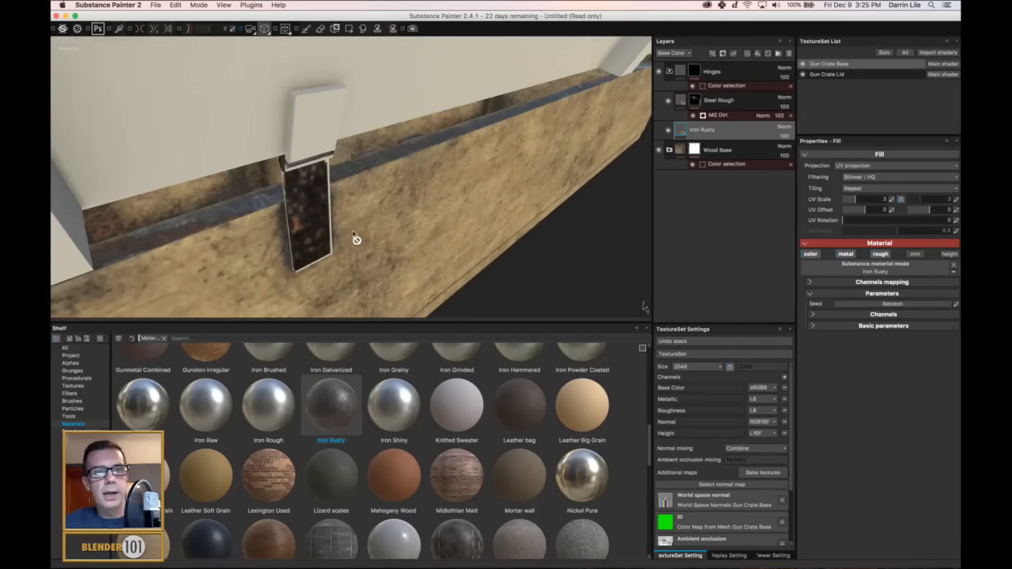
pyautogui.keyDown('alt'); pyautogui.moveTo(355, 238); pyautogui.dragTo(373, 219); pyautogui.keyUp('alt')
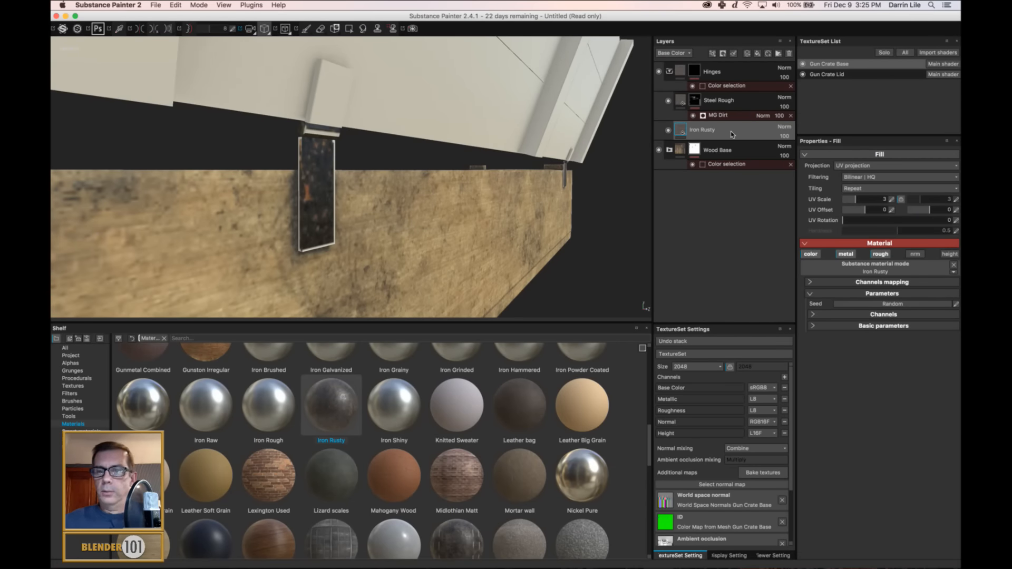
# Delete the Iron Rusty layer from the Hinges folder and remove the mask from the Steel Rough layer.
pyautogui.press('Delete')
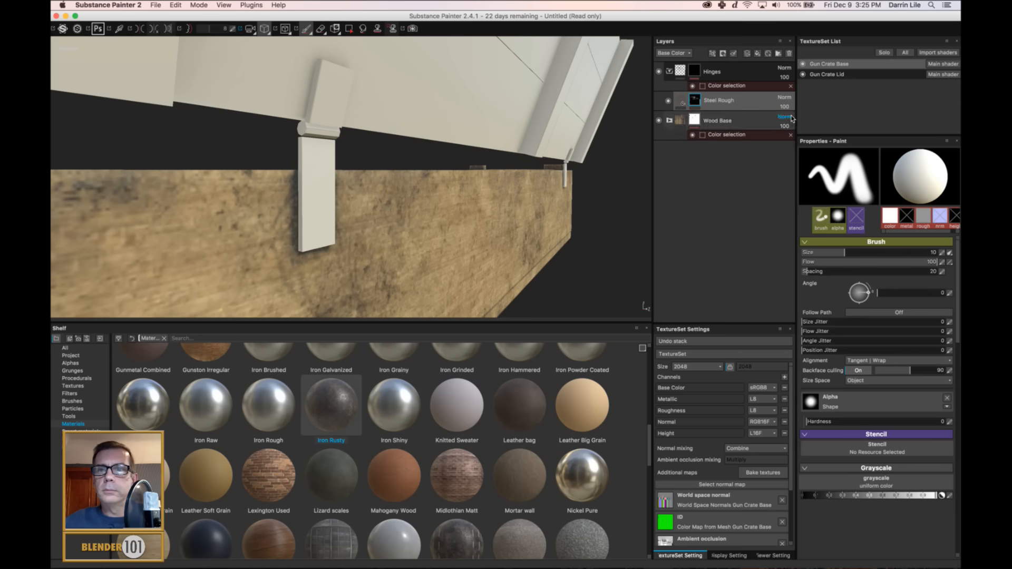
pyautogui.rightClick(697, 103)
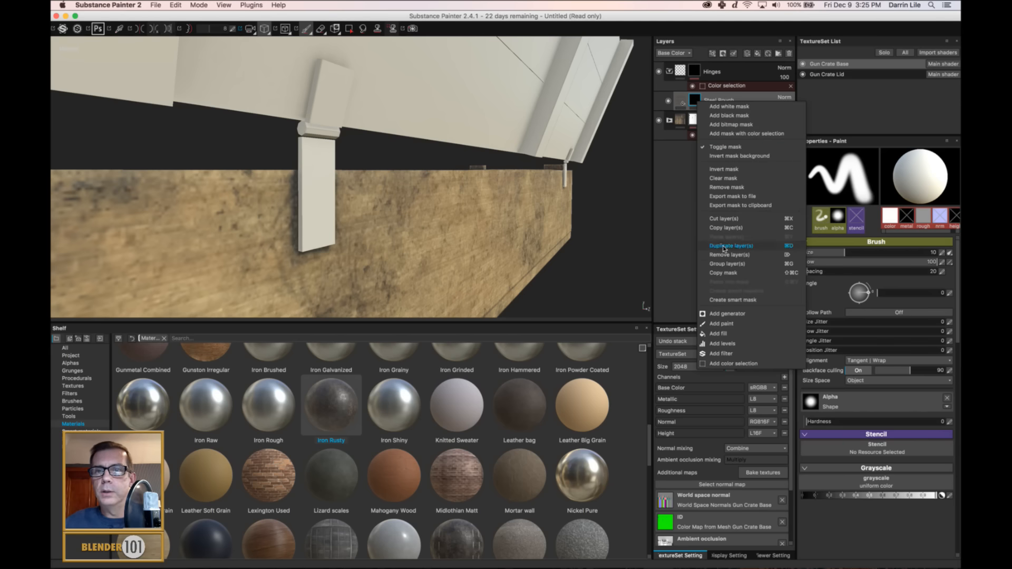
pyautogui.click(735, 187)
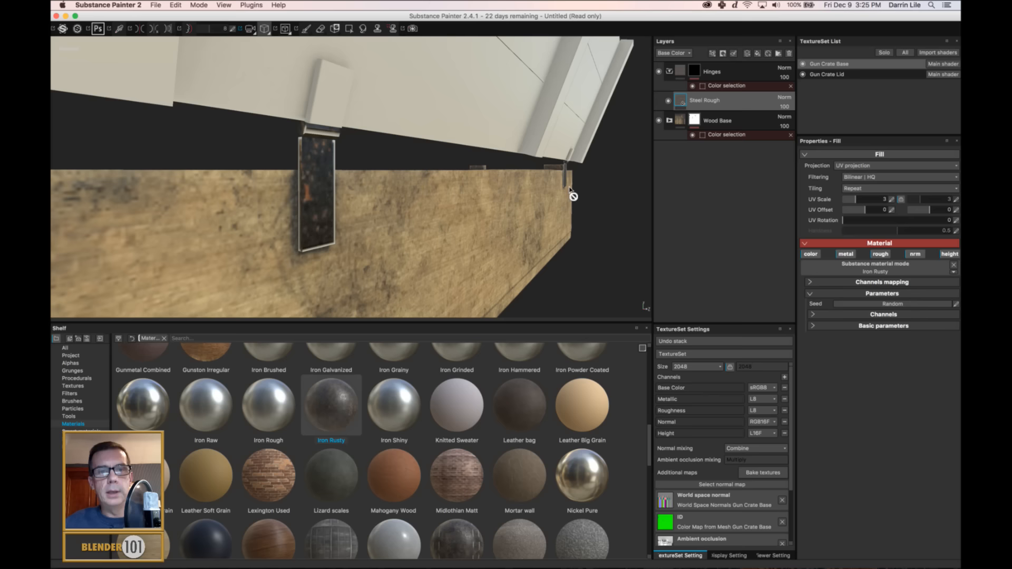
# Frame the whole crate, examine its hinges from another side and collapse the Hinges folder.
pyautogui.press('f')
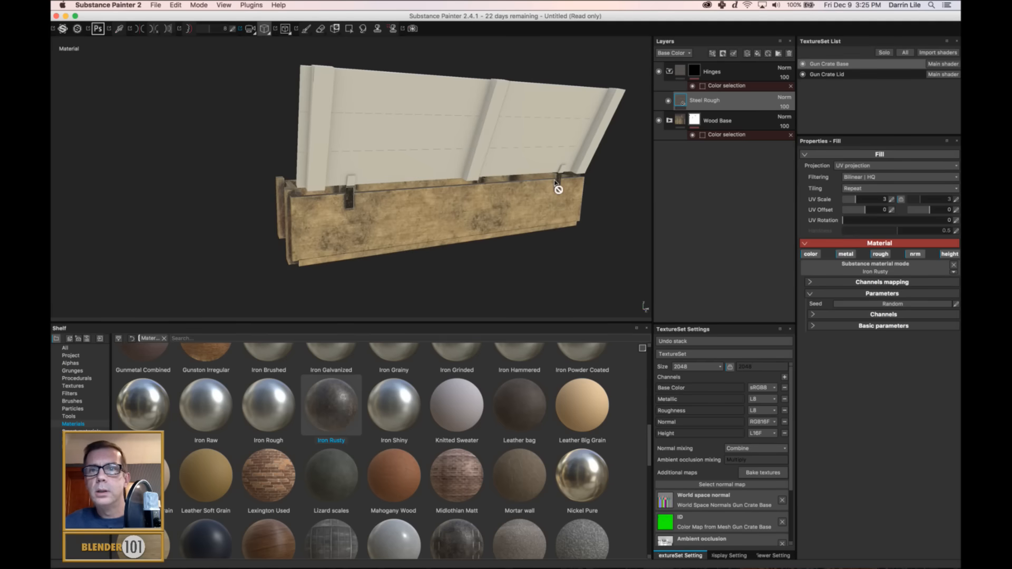
pyautogui.scroll(5, 558, 187)
pyautogui.keyDown('alt'); pyautogui.moveTo(565, 186); pyautogui.dragTo(515, 181); pyautogui.keyUp('alt')
pyautogui.keyDown('alt'); pyautogui.moveTo(515, 181); pyautogui.dragTo(379, 221, button='middle'); pyautogui.keyUp('alt')
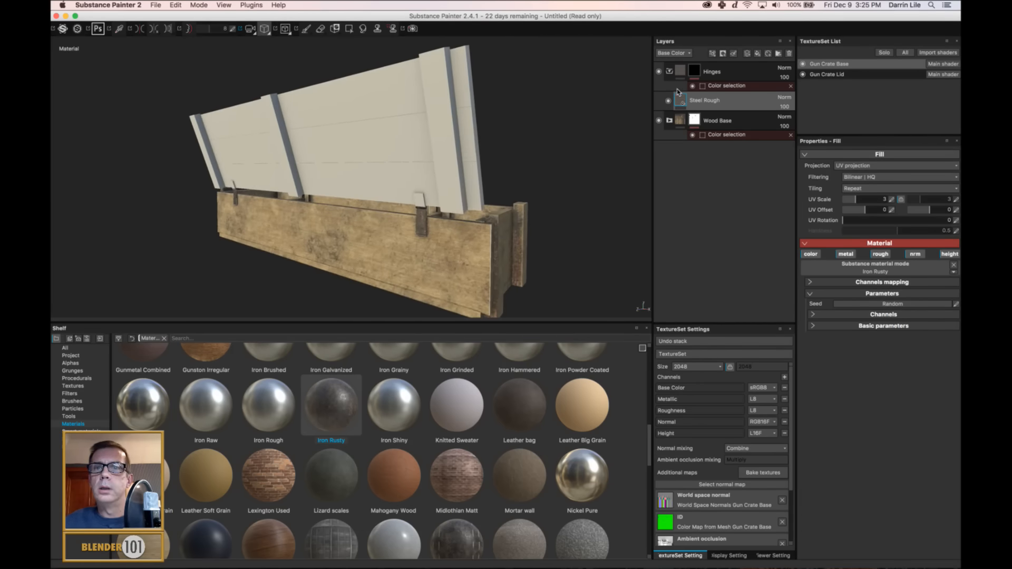
pyautogui.click(670, 71)
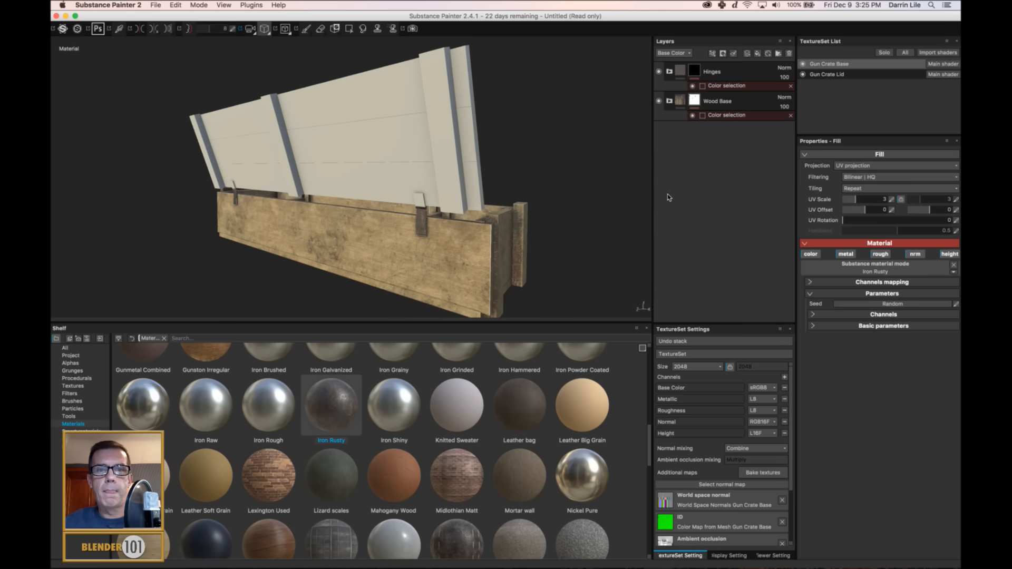
pyautogui.scroll(3, 423, 232)
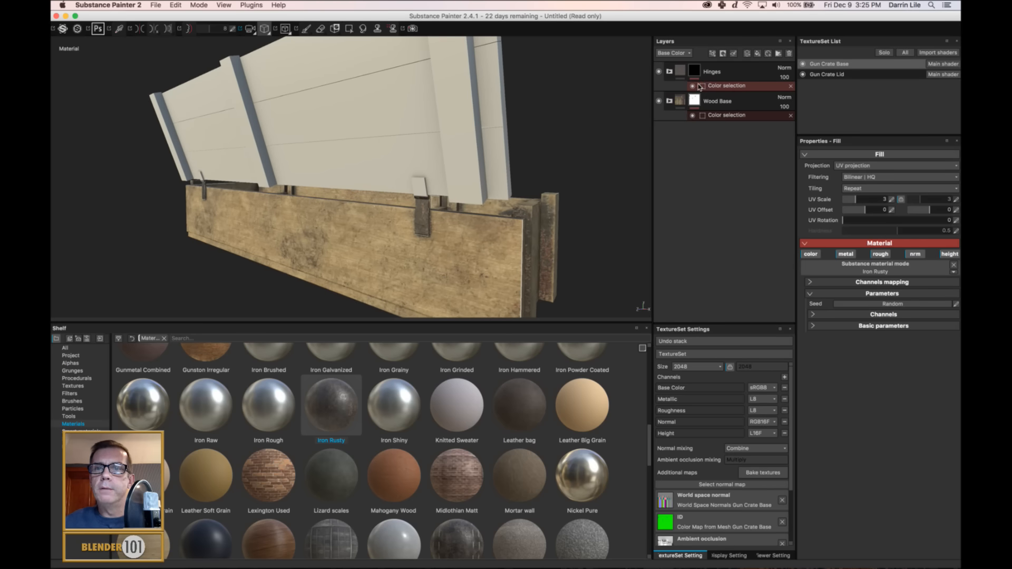
# Clear the Hinges folder by removing its color selection, its mask and the Steel Rough layer.
pyautogui.click(669, 71)
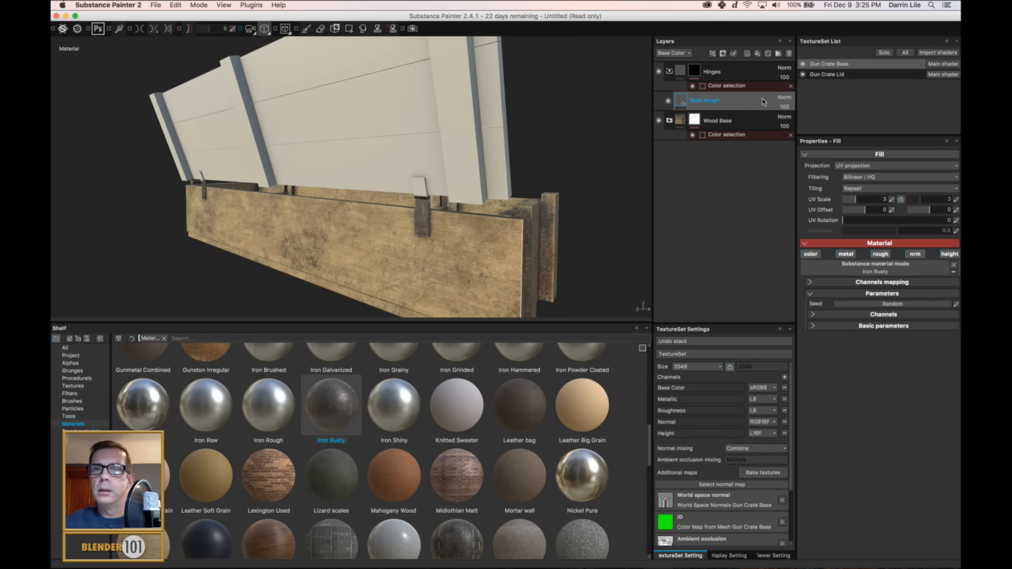
pyautogui.click(790, 86)
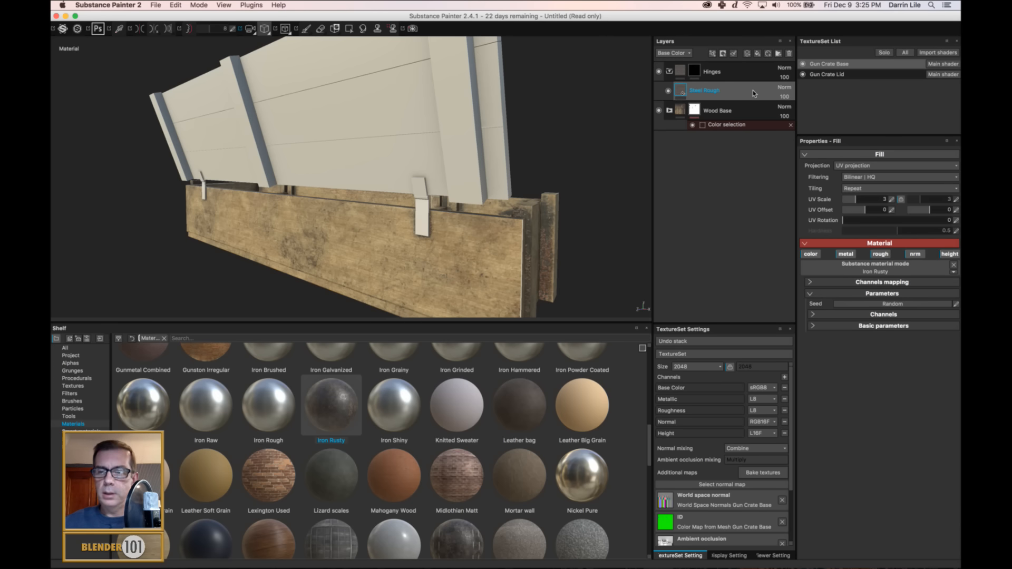
pyautogui.click(694, 71)
pyautogui.rightClick(696, 70)
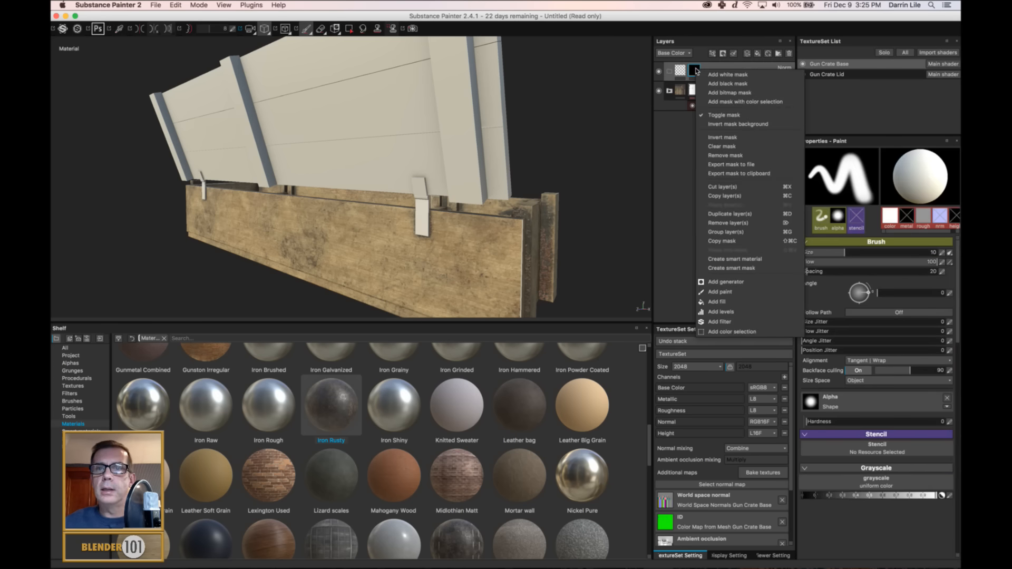
pyautogui.click(726, 155)
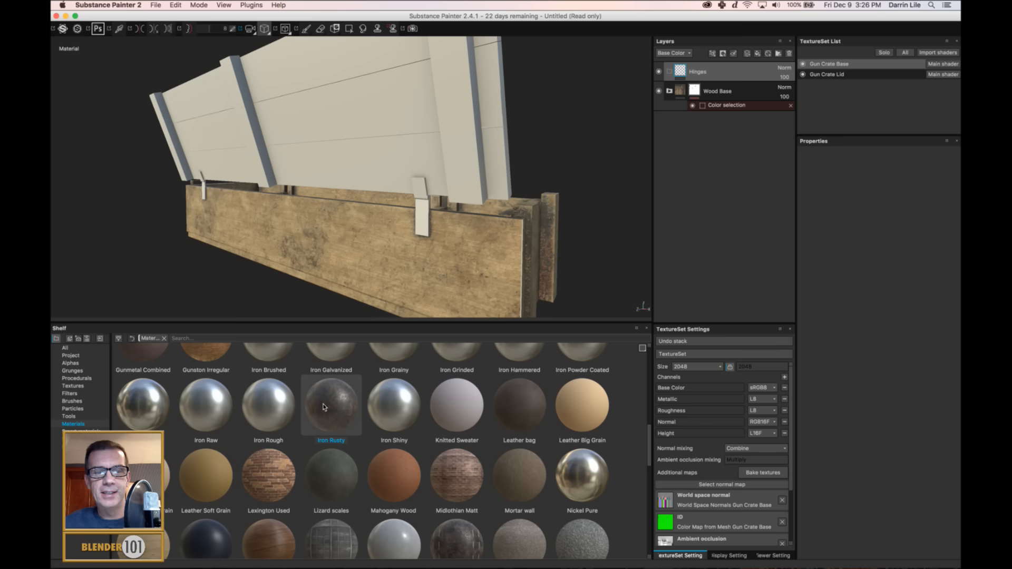
# Place the Iron Rusty material in the Hinges folder and mask the folder with a color selection of the hinges' blue ID color.
pyautogui.moveTo(328, 407); pyautogui.dragTo(731, 80)
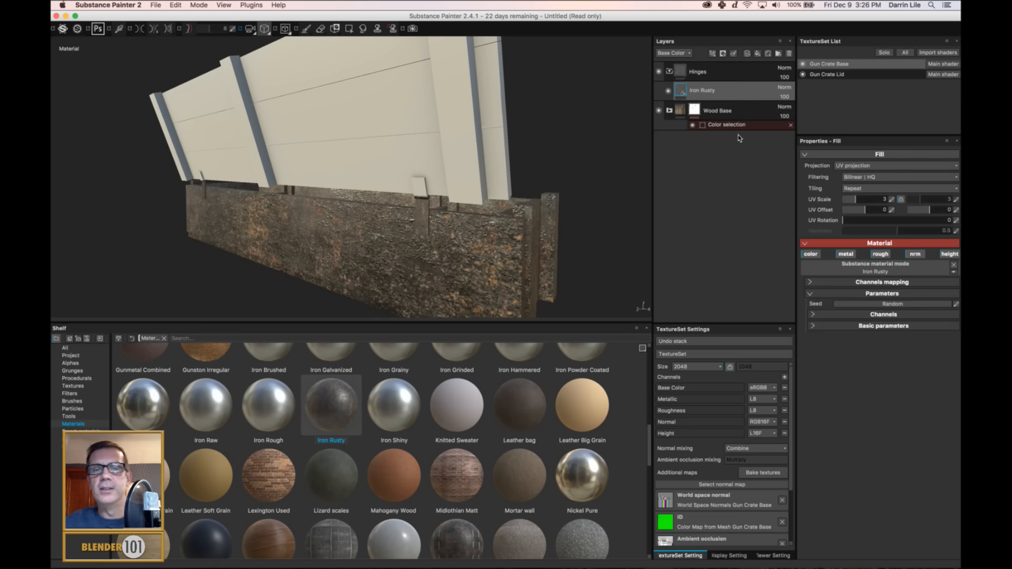
pyautogui.rightClick(726, 66)
pyautogui.click(779, 107)
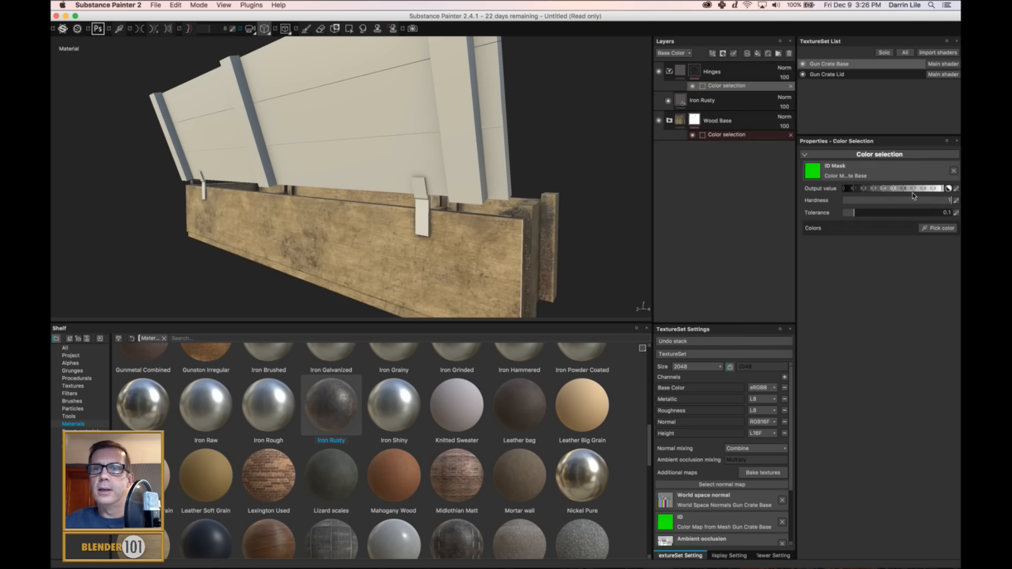
pyautogui.click(939, 228)
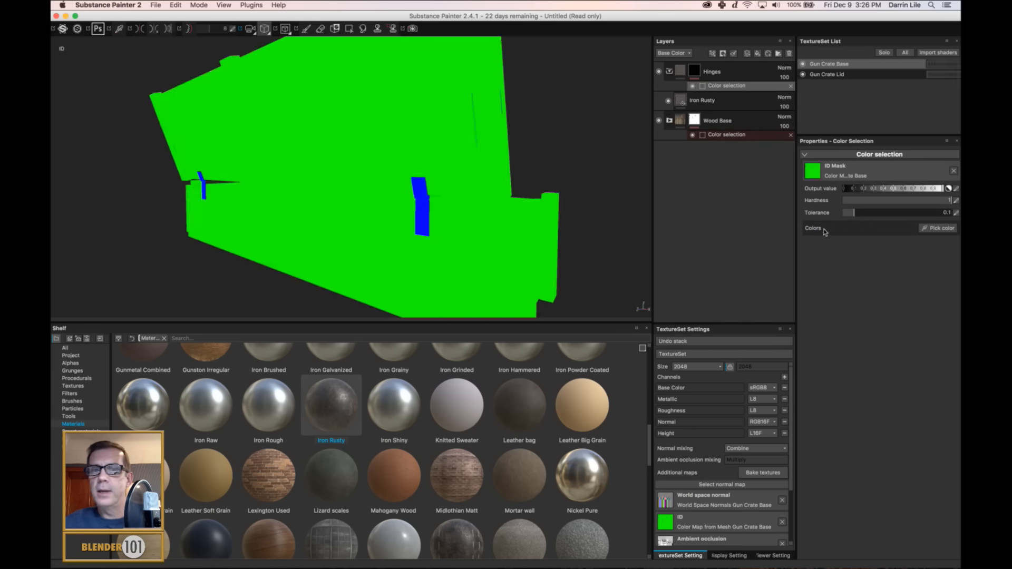
pyautogui.click(428, 227)
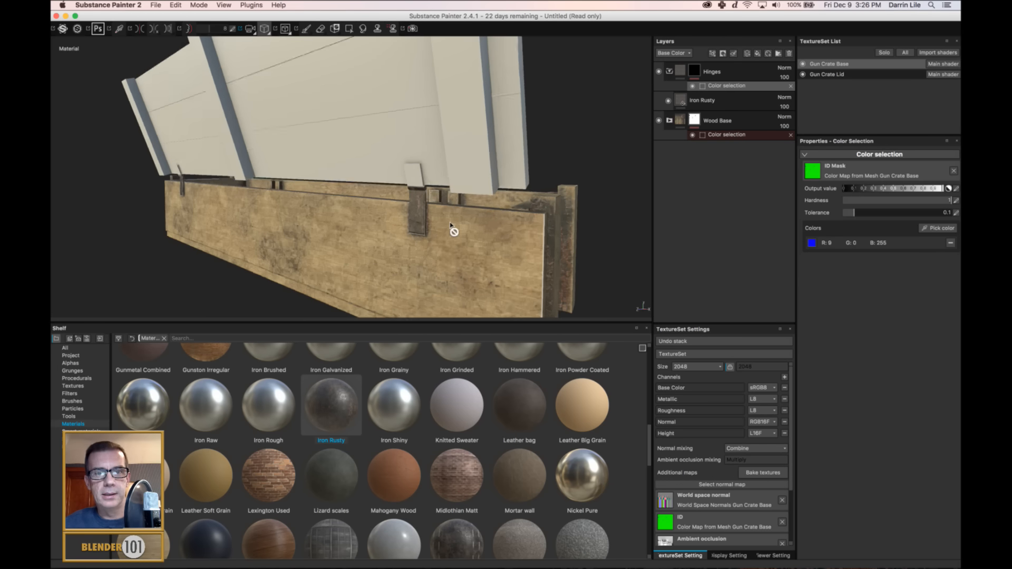
# Examine the rusty hinge up close and review the textured crate base from the back, side and front.
pyautogui.scroll(3, 449, 225)
pyautogui.scroll(2, 450, 225)
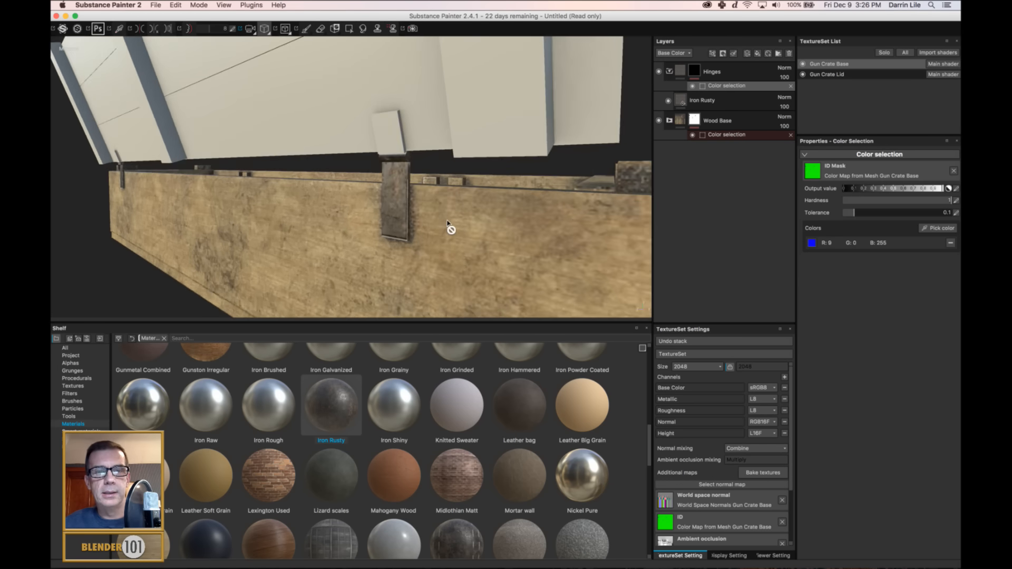
pyautogui.scroll(4, 449, 225)
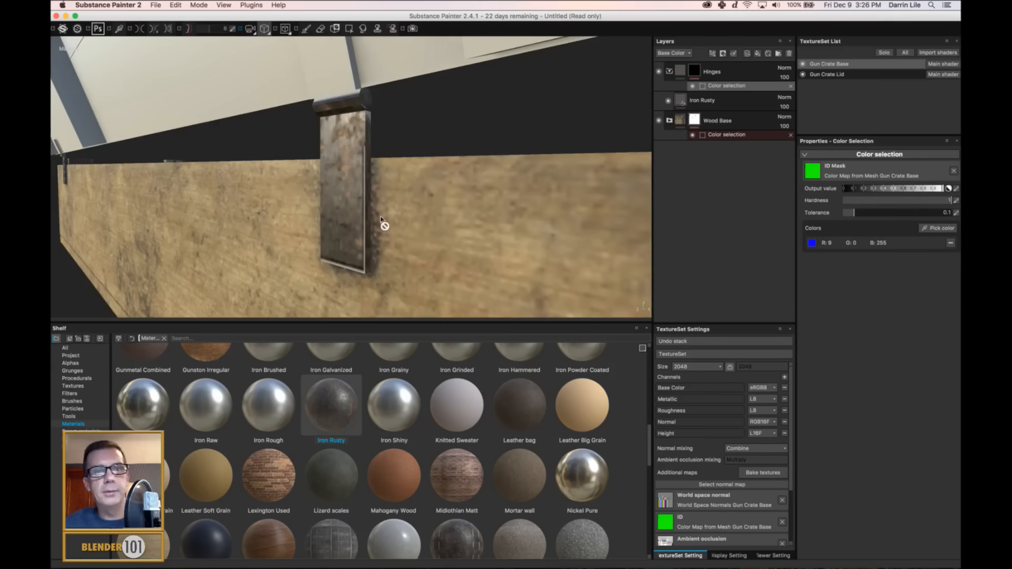
pyautogui.scroll(-10, 386, 225)
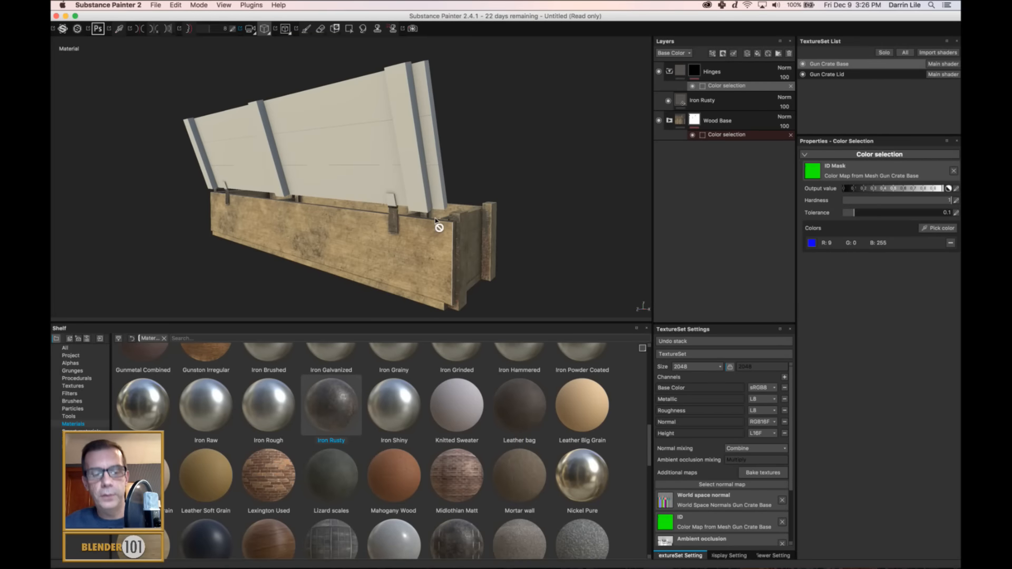
pyautogui.keyDown('alt'); pyautogui.moveTo(481, 224); pyautogui.dragTo(225, 243); pyautogui.keyUp('alt')
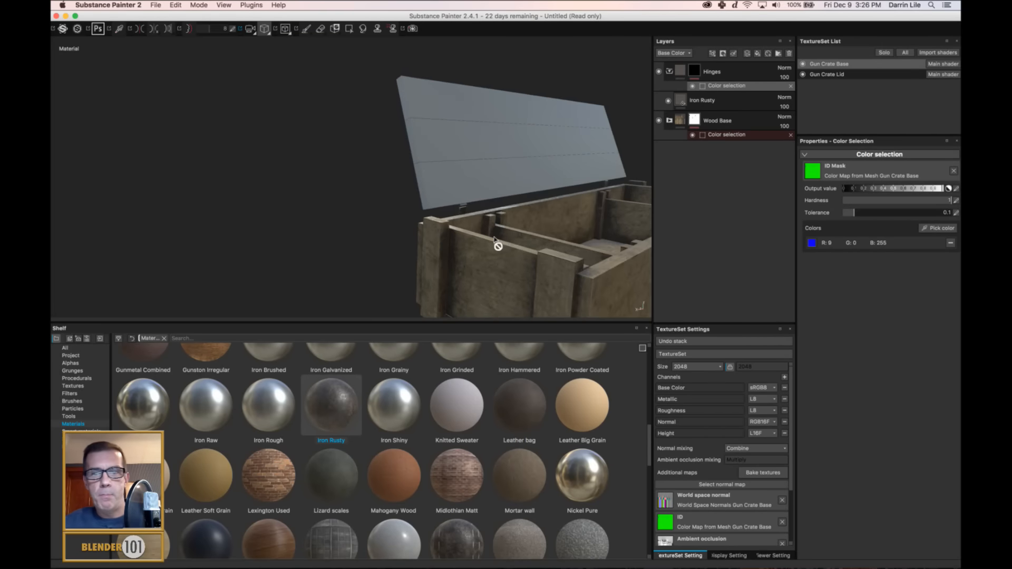
pyautogui.keyDown('alt'); pyautogui.moveTo(495, 241); pyautogui.dragTo(359, 224); pyautogui.keyUp('alt')
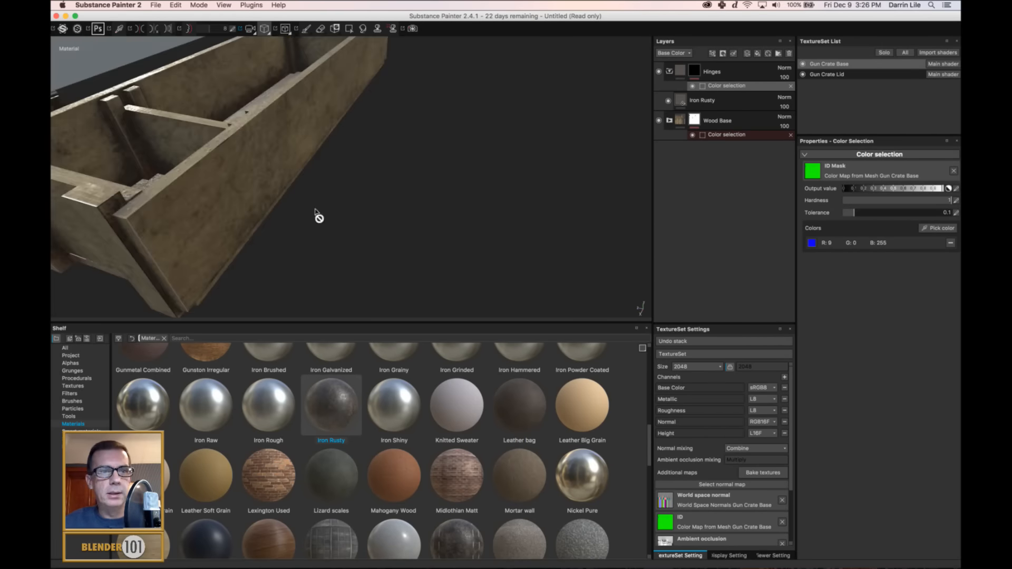
pyautogui.keyDown('alt'); pyautogui.moveTo(158, 205); pyautogui.dragTo(458, 245); pyautogui.keyUp('alt')
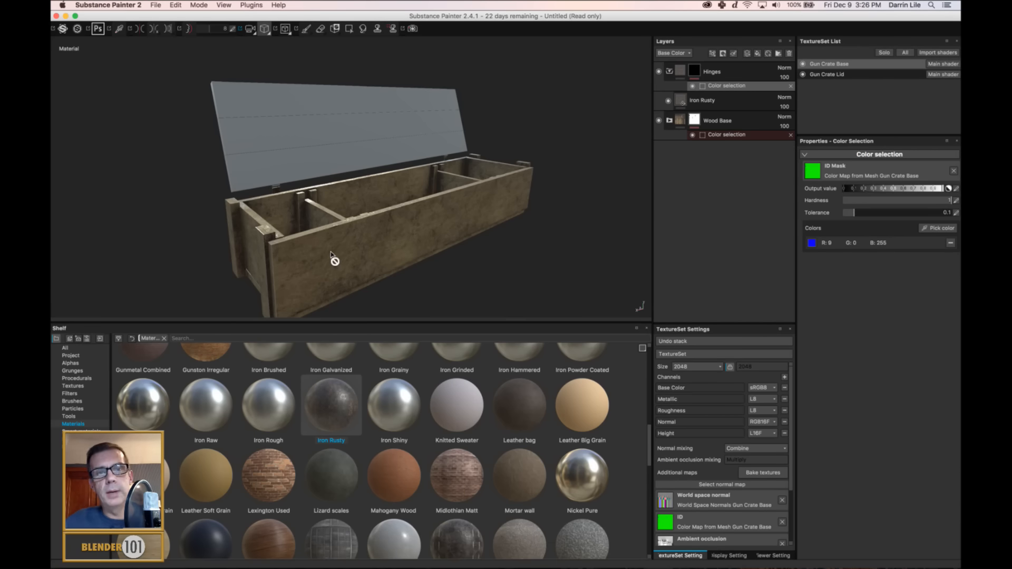
pyautogui.keyDown('alt'); pyautogui.moveTo(304, 232); pyautogui.dragTo(429, 247); pyautogui.keyUp('alt')
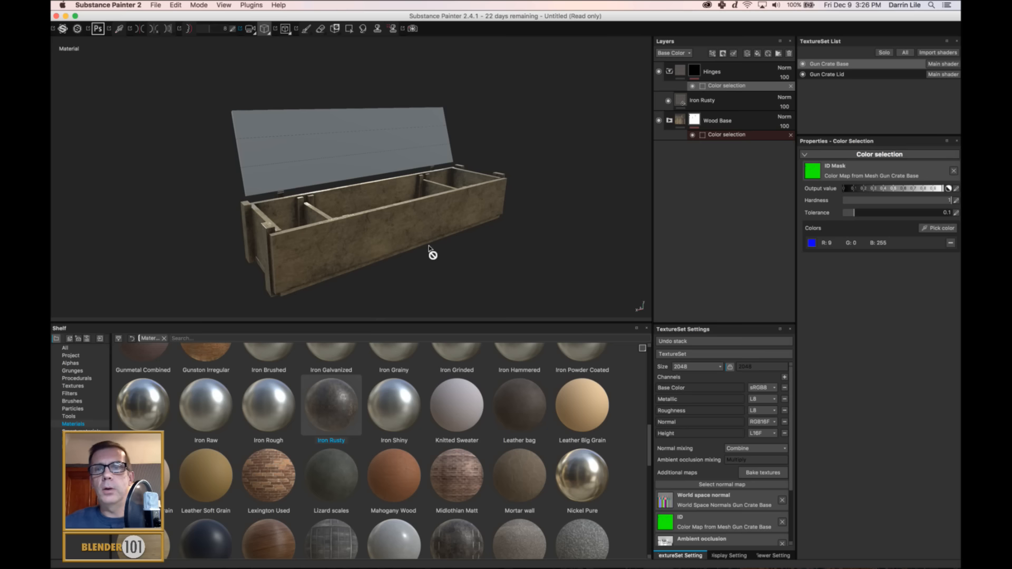
# Select the Hinges folder and save the project as Gun Crate in the Substance Files folder.
pyautogui.click(674, 71)
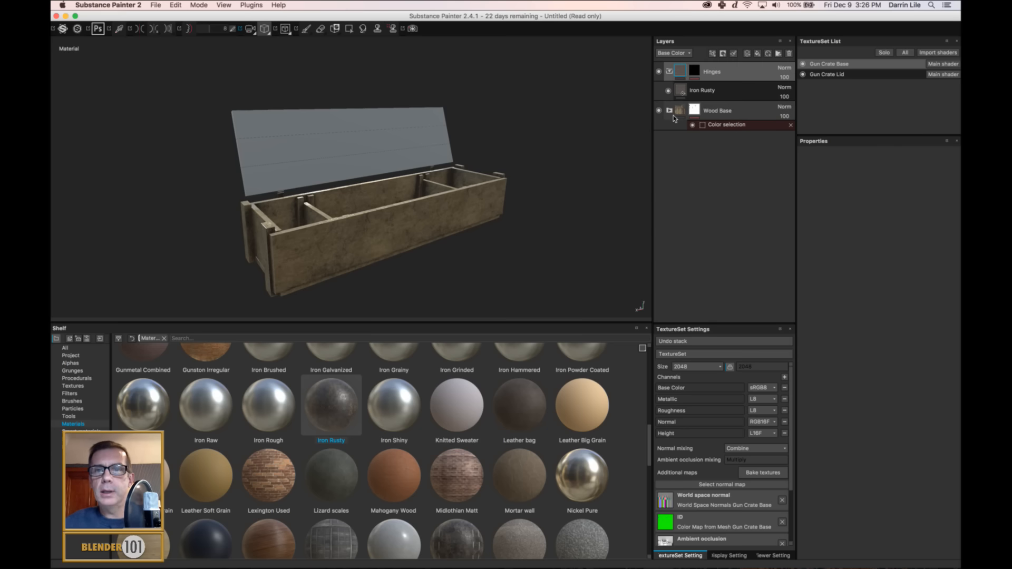
pyautogui.press('super+s')
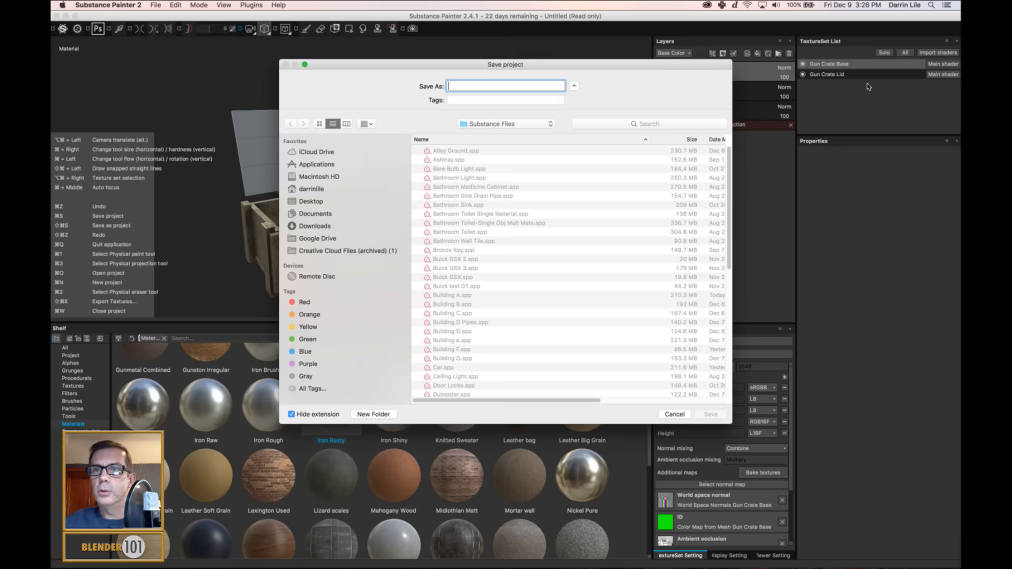
pyautogui.write('Gun C')
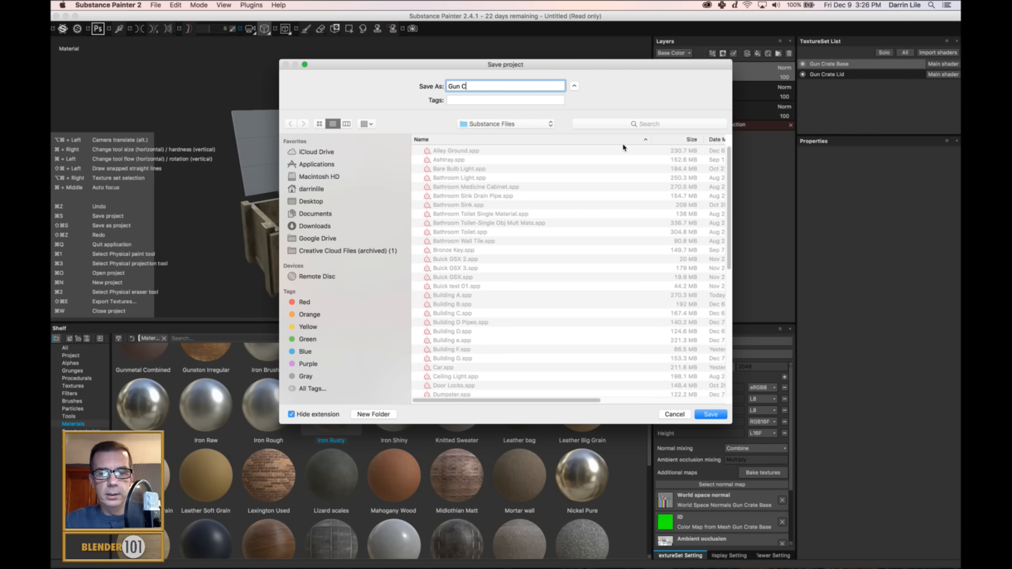
pyautogui.write('rate')
pyautogui.press('Return')
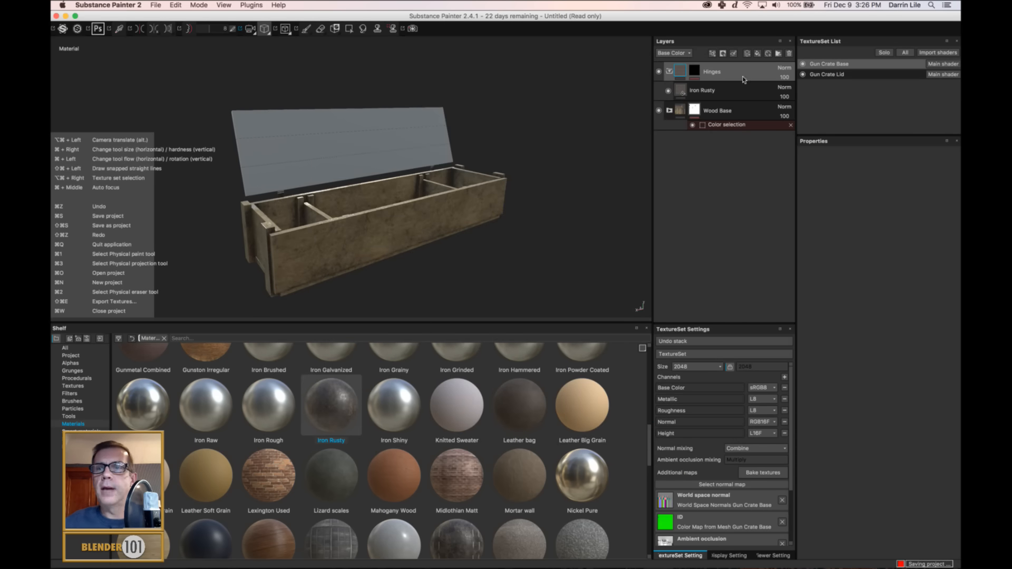
# Switch to the Gun Crate Lid texture set and turn the crate to view it from its end.
pyautogui.click(846, 75)
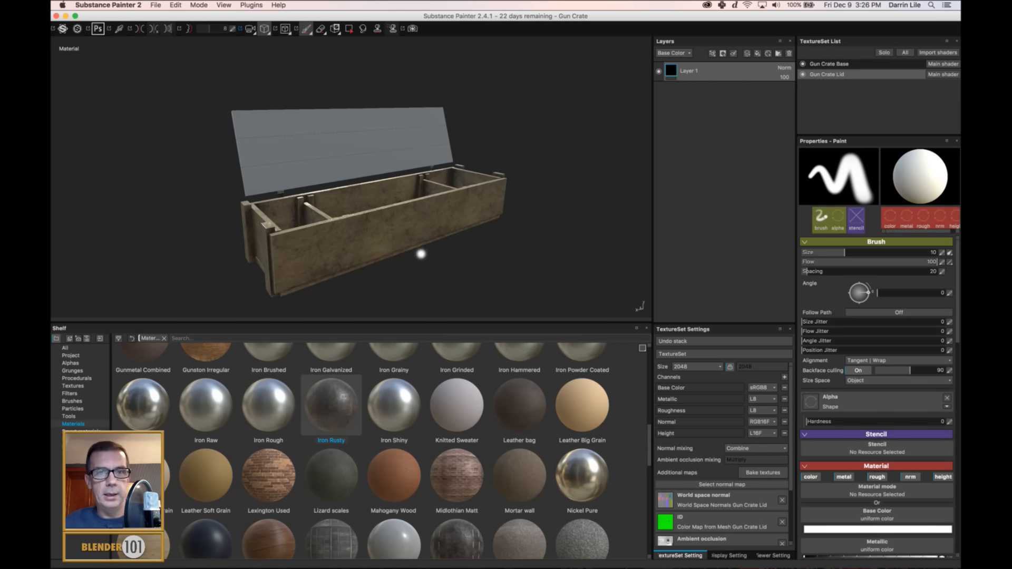
pyautogui.keyDown('alt'); pyautogui.moveTo(420, 254); pyautogui.dragTo(455, 247); pyautogui.keyUp('alt')
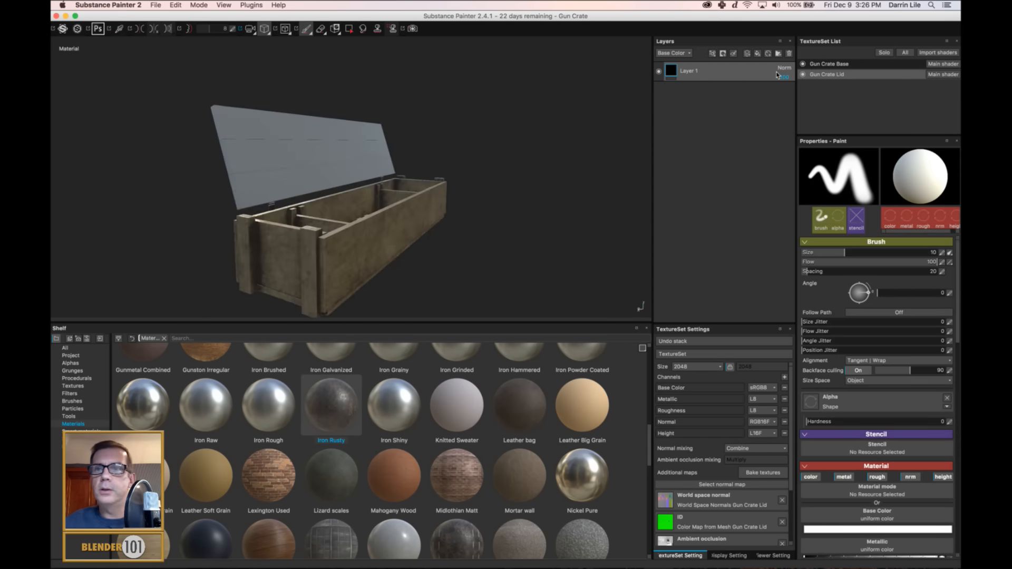
# Collapse the Hinges folder in the Gun Crate Base texture set and copy the Hinges and Wood Base folders together.
pyautogui.click(852, 67)
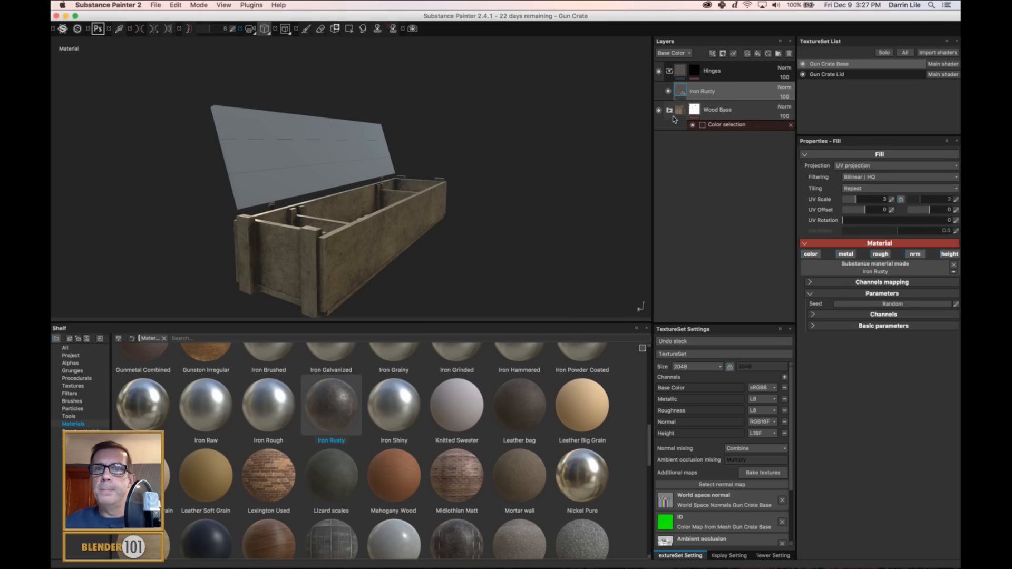
pyautogui.click(679, 111)
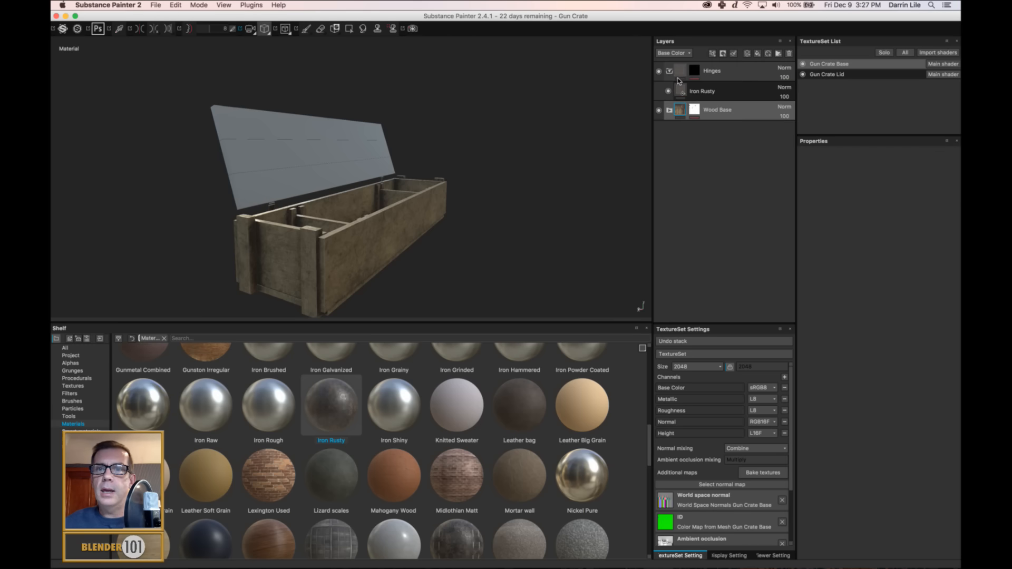
pyautogui.click(669, 71)
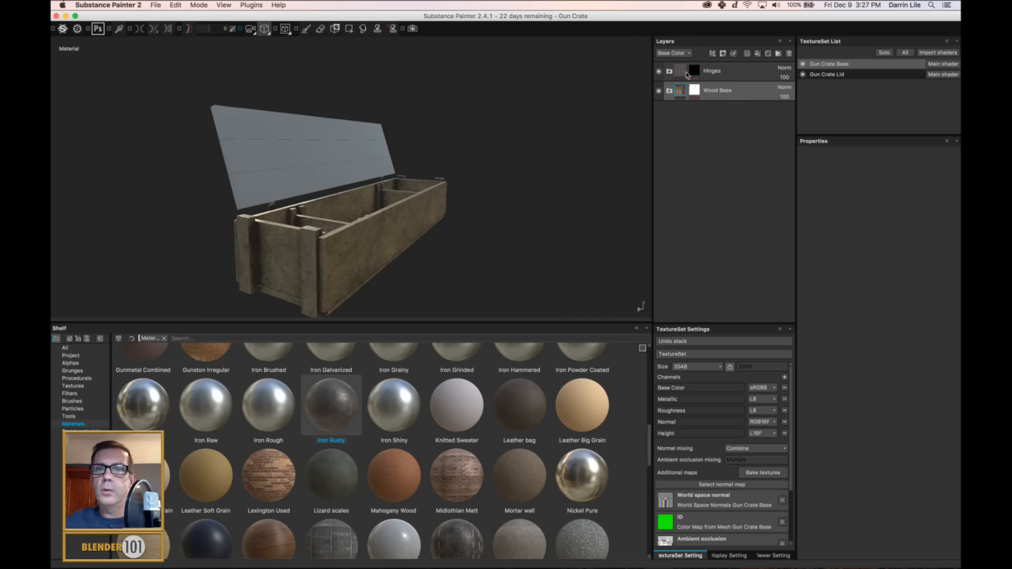
pyautogui.rightClick(745, 89)
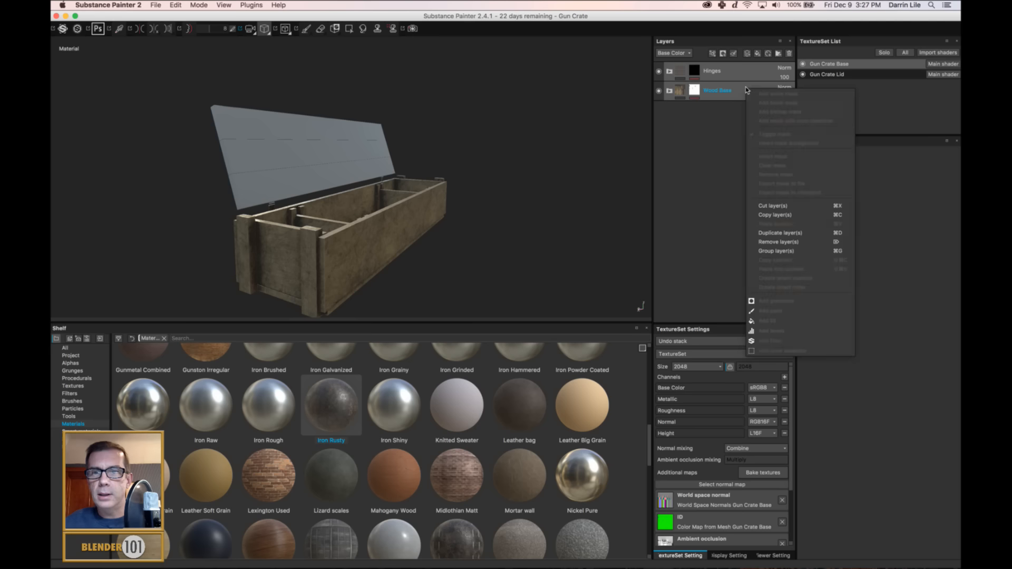
pyautogui.click(772, 214)
# Replace Layer 1 of the Gun Crate Lid texture set with the copied Hinges and Wood Base folders, and save the project.
pyautogui.click(838, 75)
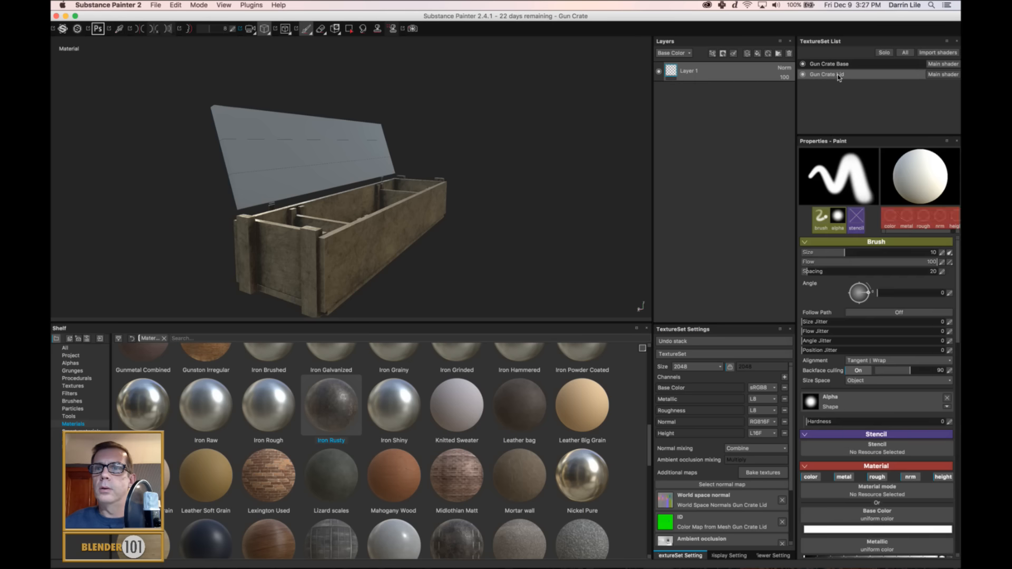
pyautogui.click(789, 54)
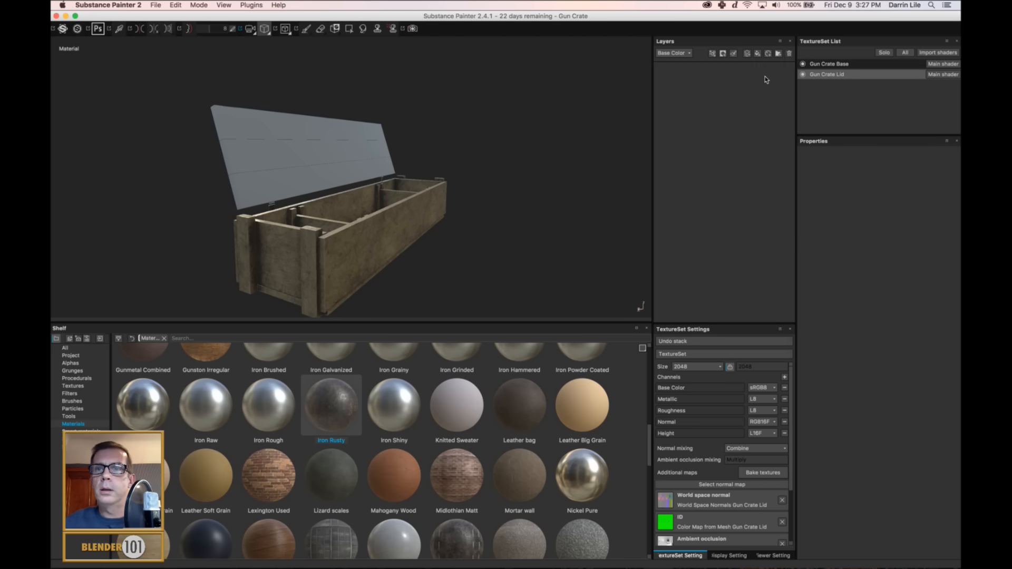
pyautogui.rightClick(713, 133)
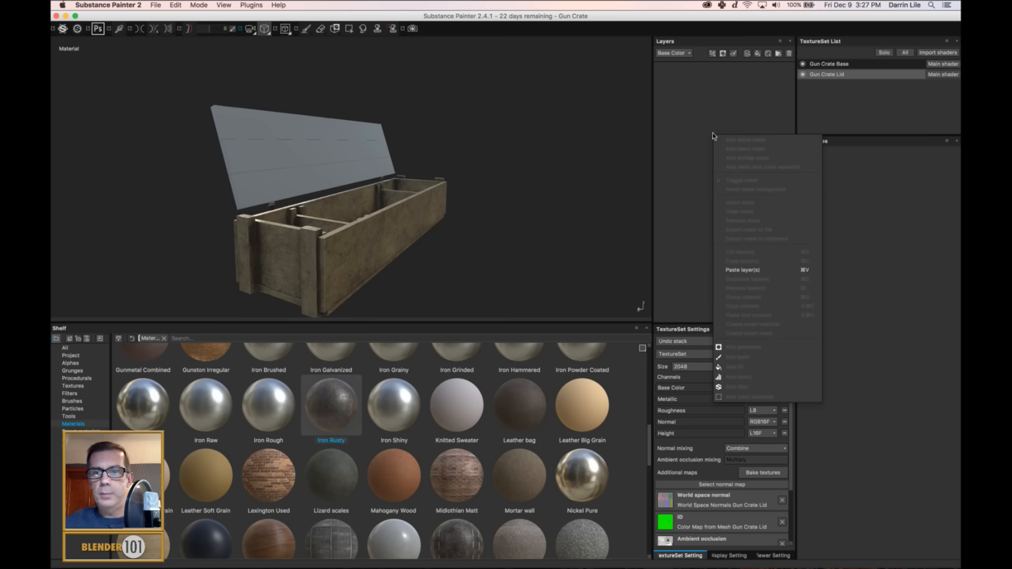
pyautogui.click(745, 268)
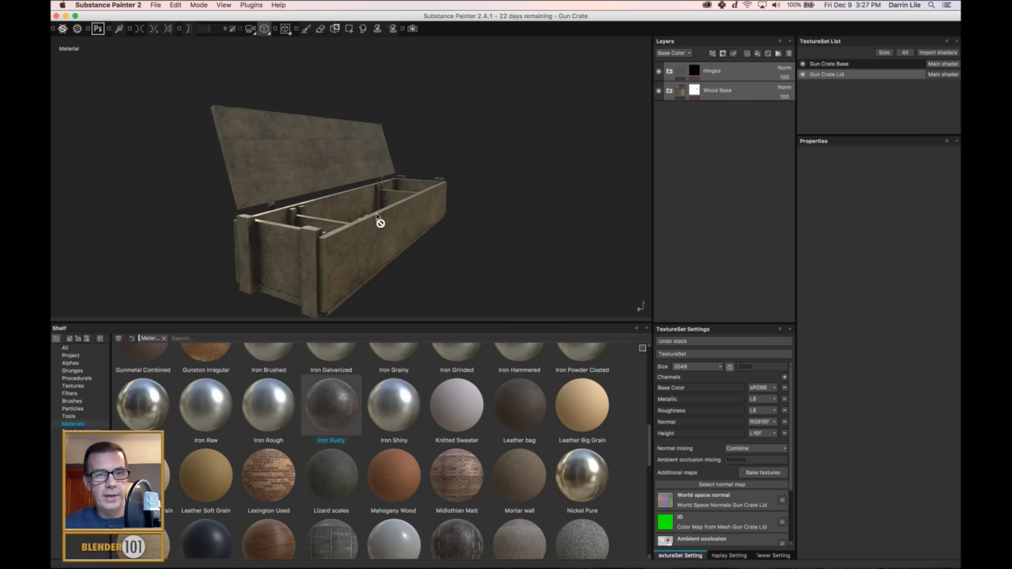
pyautogui.keyDown('alt'); pyautogui.moveTo(294, 220); pyautogui.dragTo(524, 210); pyautogui.keyUp('alt')
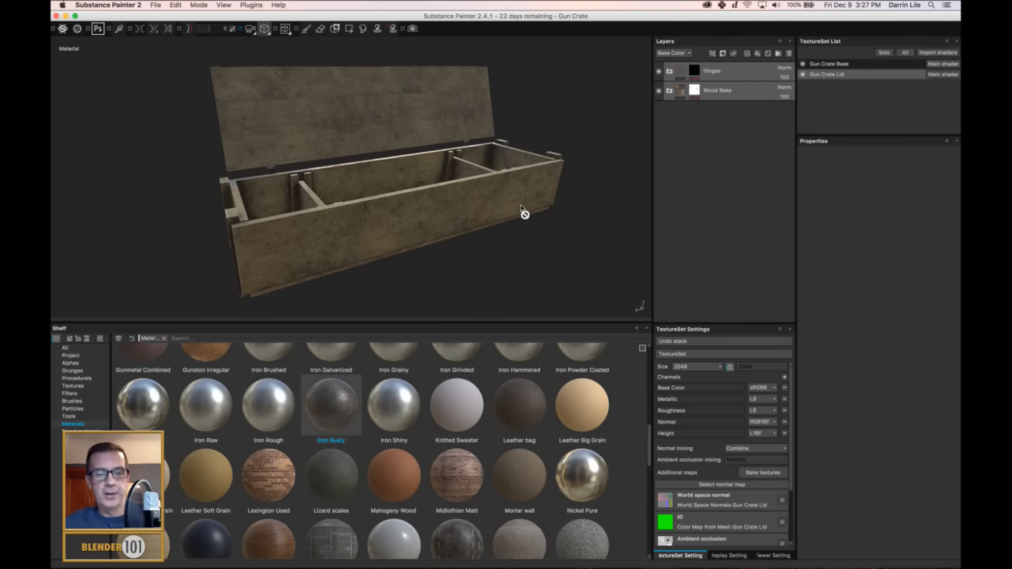
pyautogui.press('super+s')
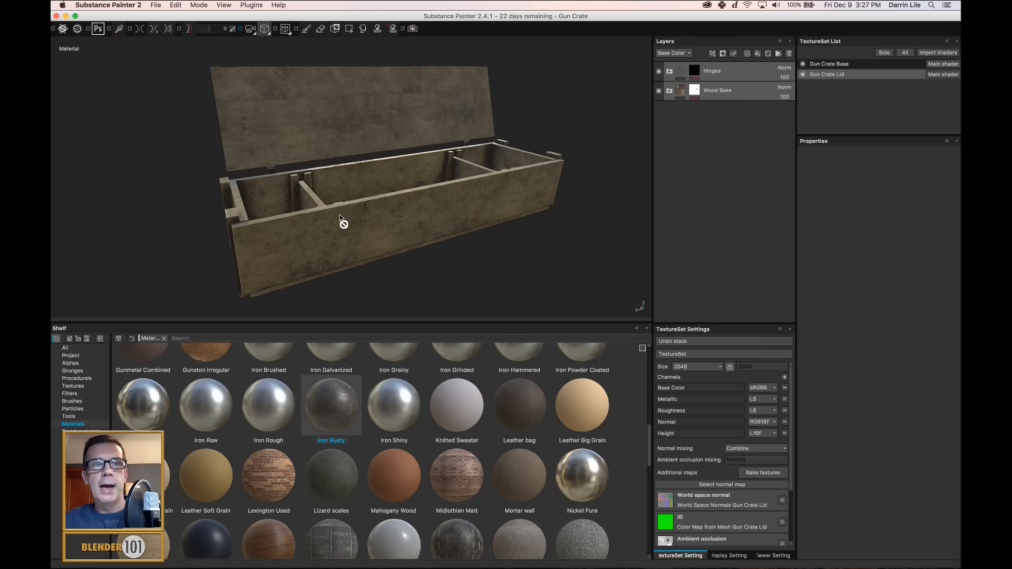
# Start a texture export with the Unity 5 (Standard Metallic) configuration.
pyautogui.click(154, 5)
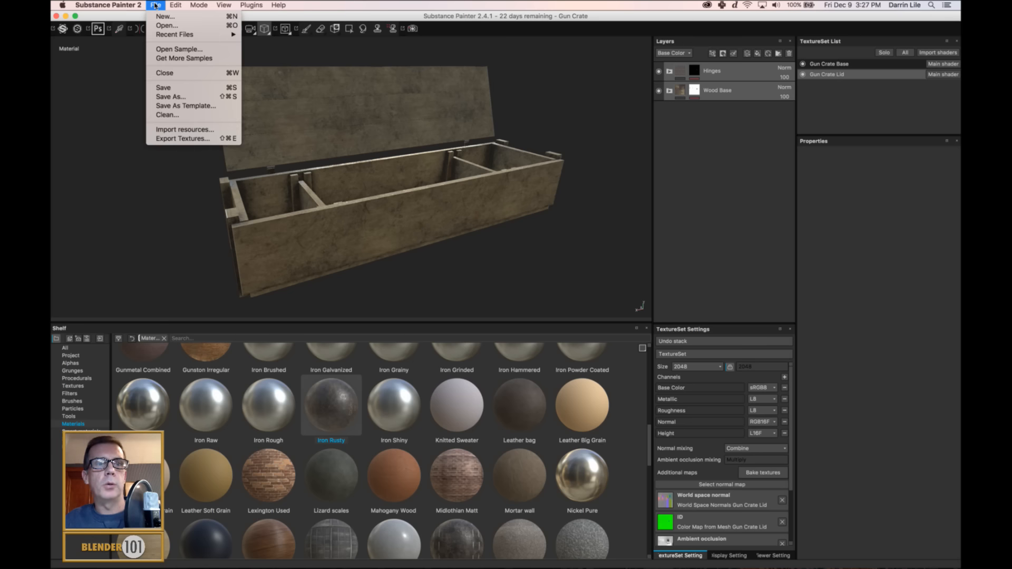
pyautogui.click(182, 138)
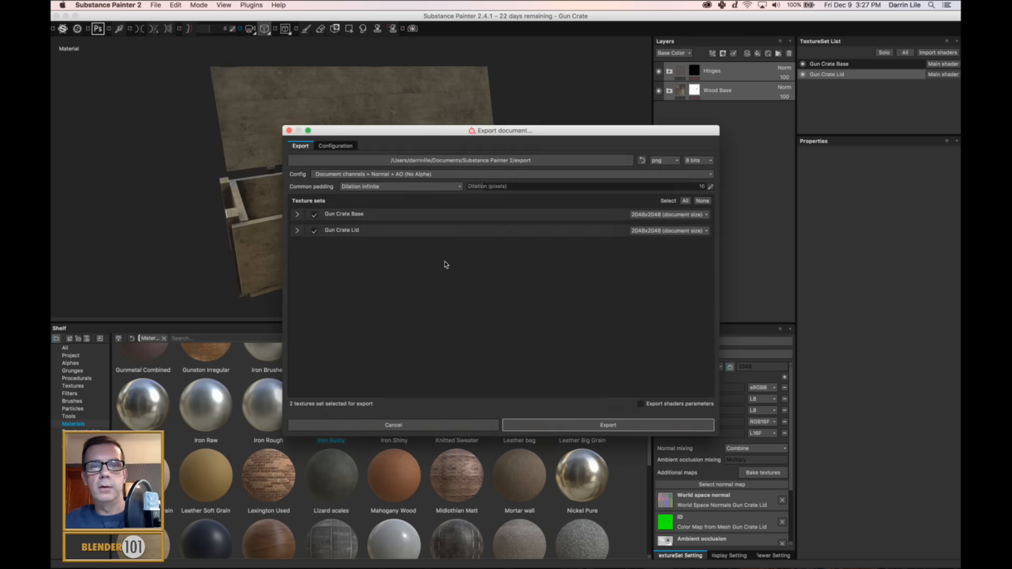
pyautogui.click(396, 178)
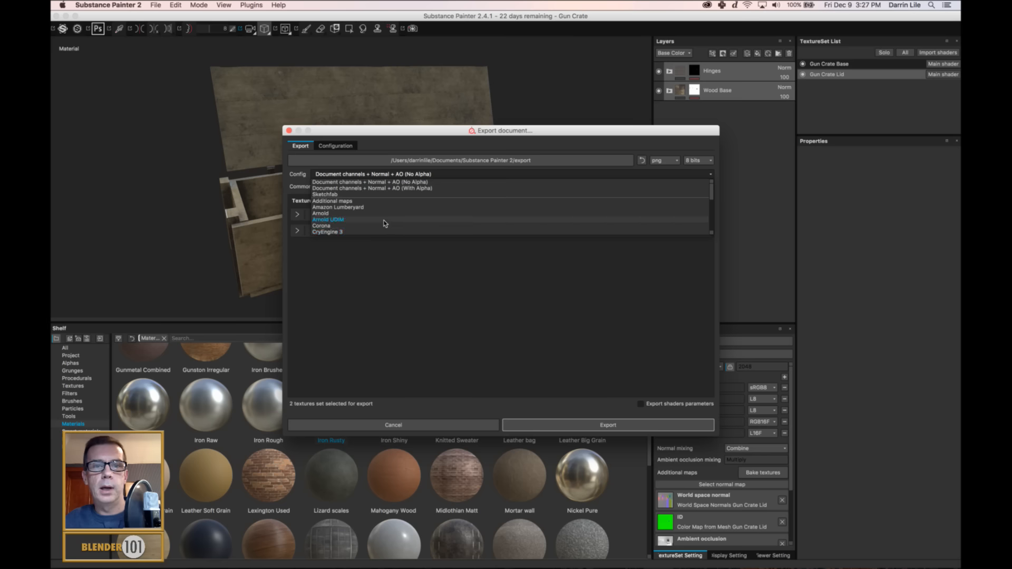
pyautogui.scroll(-5, 377, 227)
pyautogui.click(342, 206)
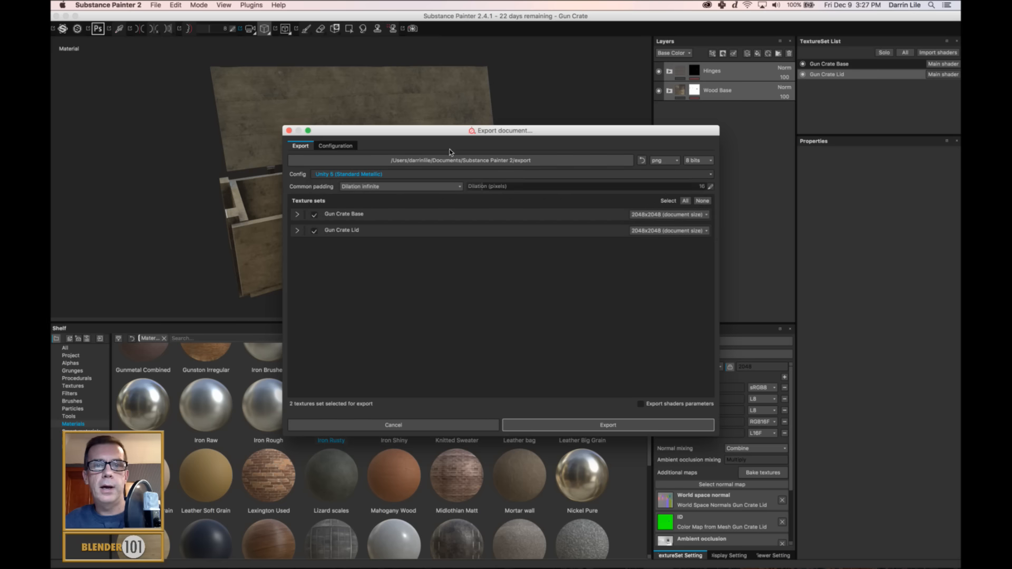
# Create a folder named Gun Create inside the export folder and set it as the texture export destination.
pyautogui.click(530, 161)
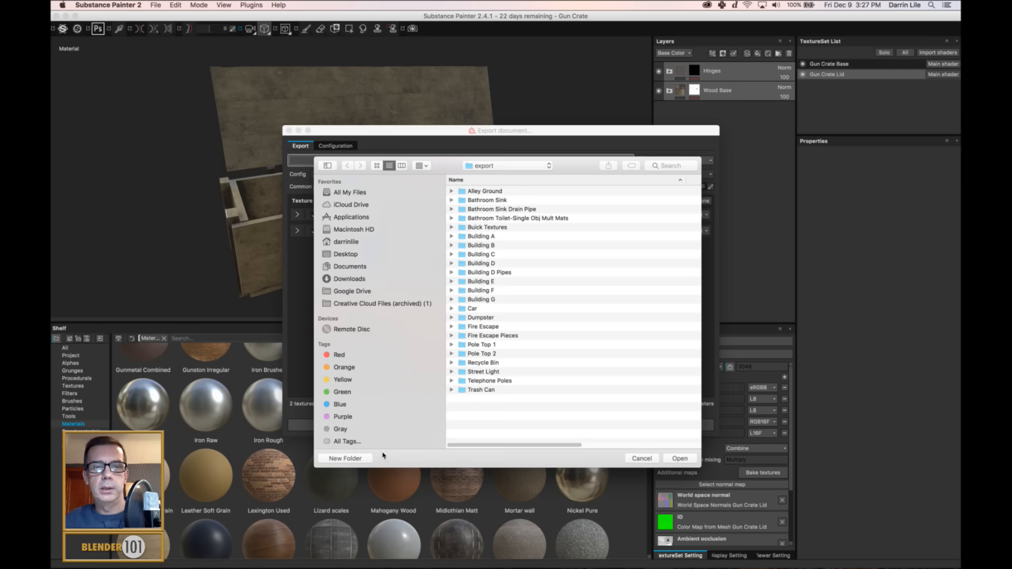
pyautogui.click(343, 459)
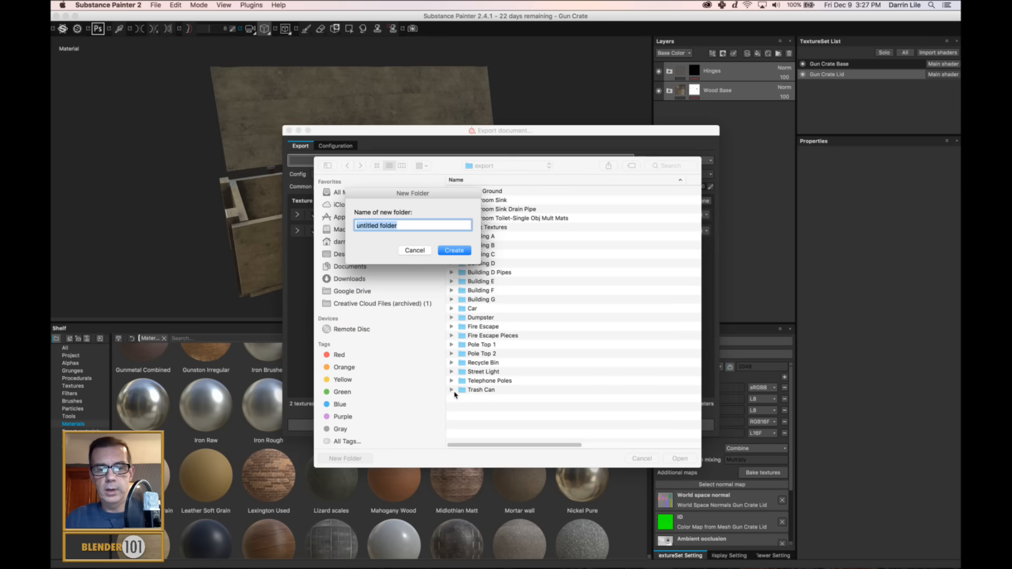
pyautogui.write('Gun Create')
pyautogui.press('Return')
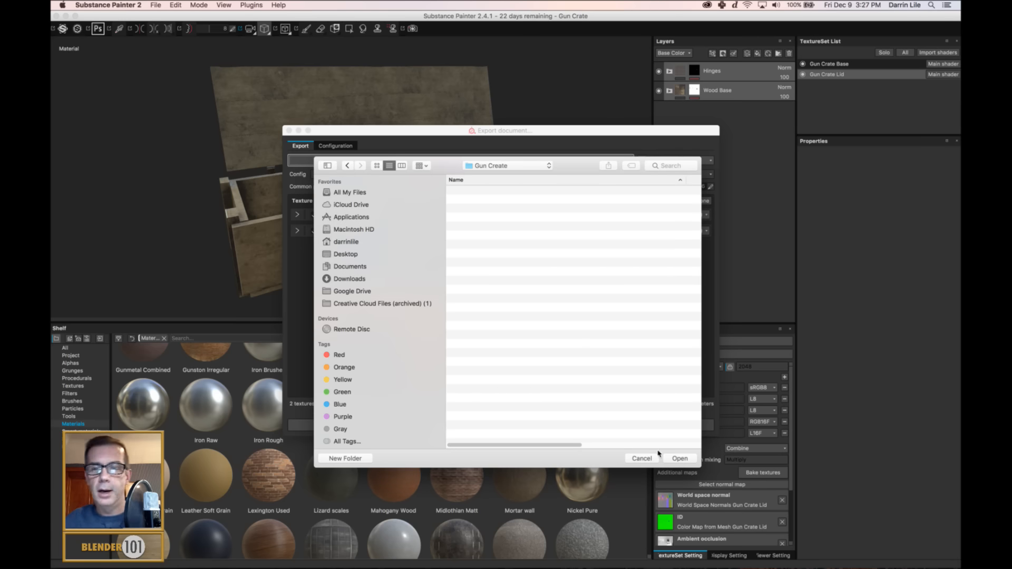
pyautogui.click(680, 459)
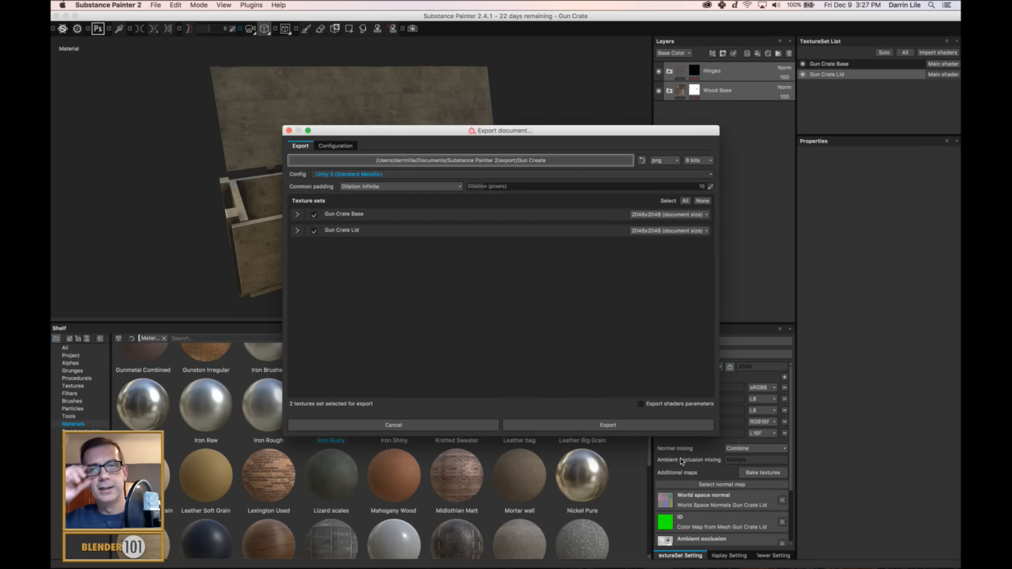
# Set the export size of Gun Crate Base and Gun Crate Lid to 1024x1024 and export their textures.
pyautogui.click(672, 216)
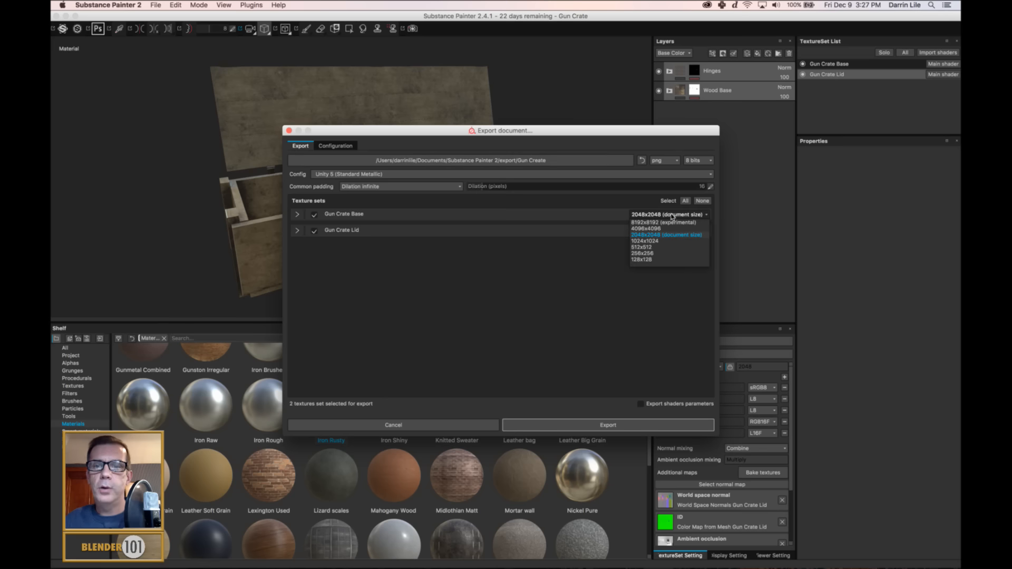
pyautogui.click(654, 242)
pyautogui.click(662, 231)
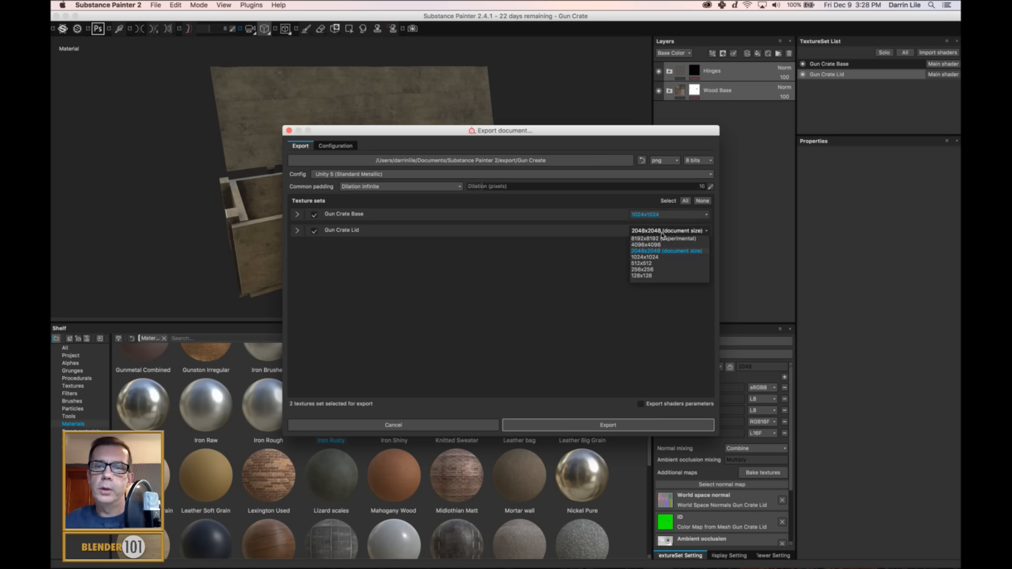
pyautogui.click(659, 258)
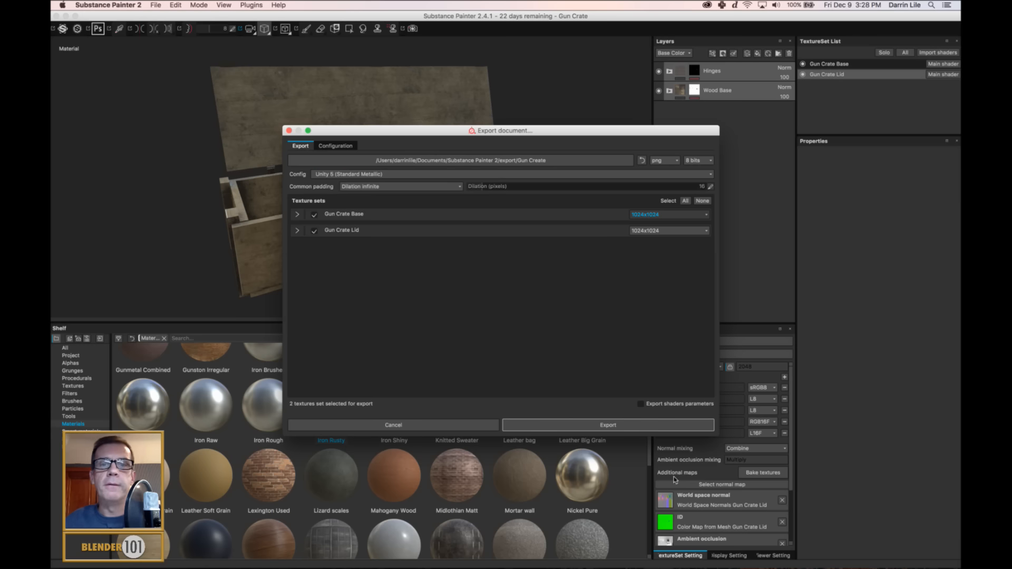
pyautogui.click(616, 427)
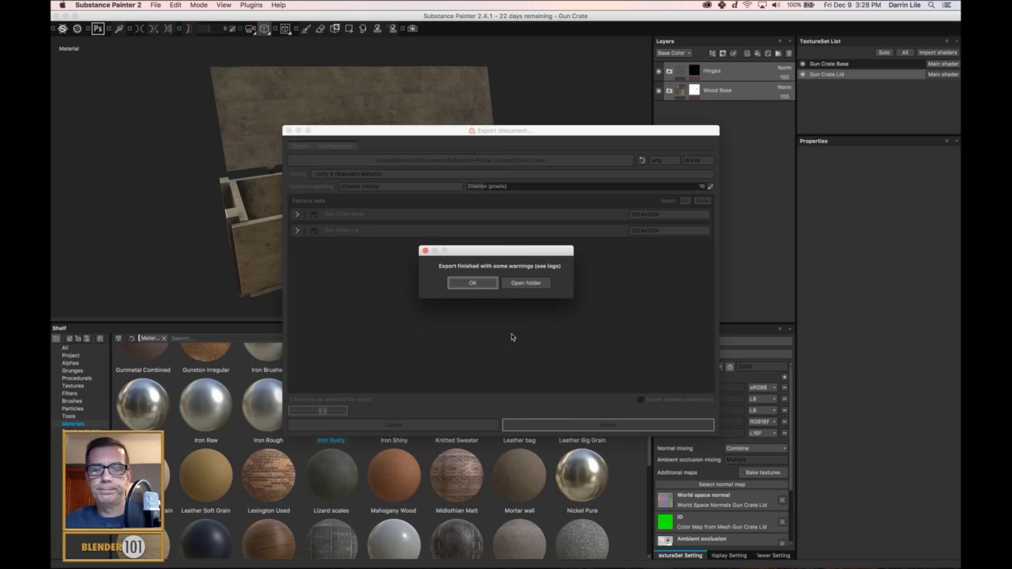
pyautogui.click(477, 286)
# Switch to the Unity alley scene and frame the open ground between the trash cans and the blue car.
pyautogui.moveTo(419, 558)
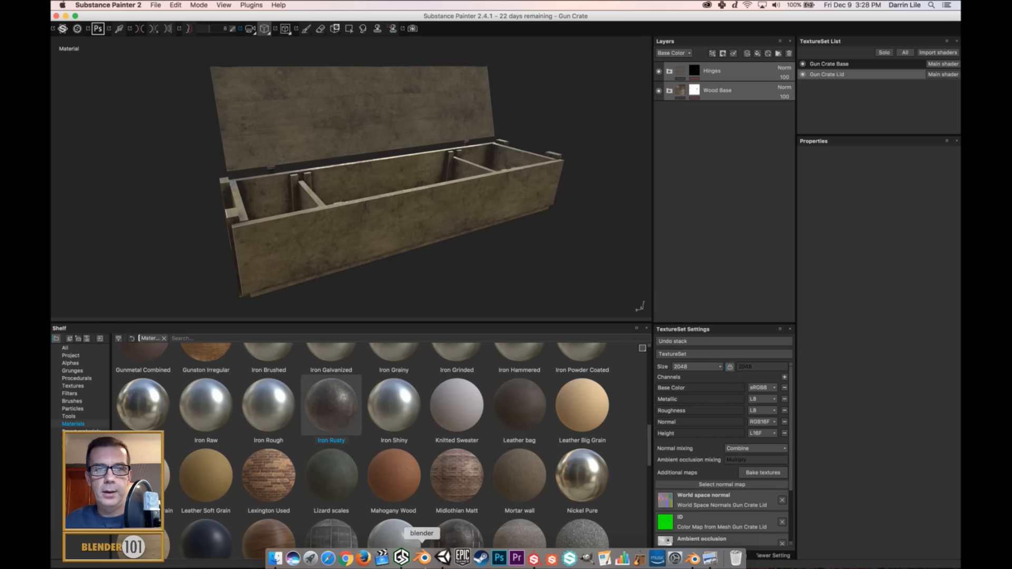
pyautogui.click(440, 558)
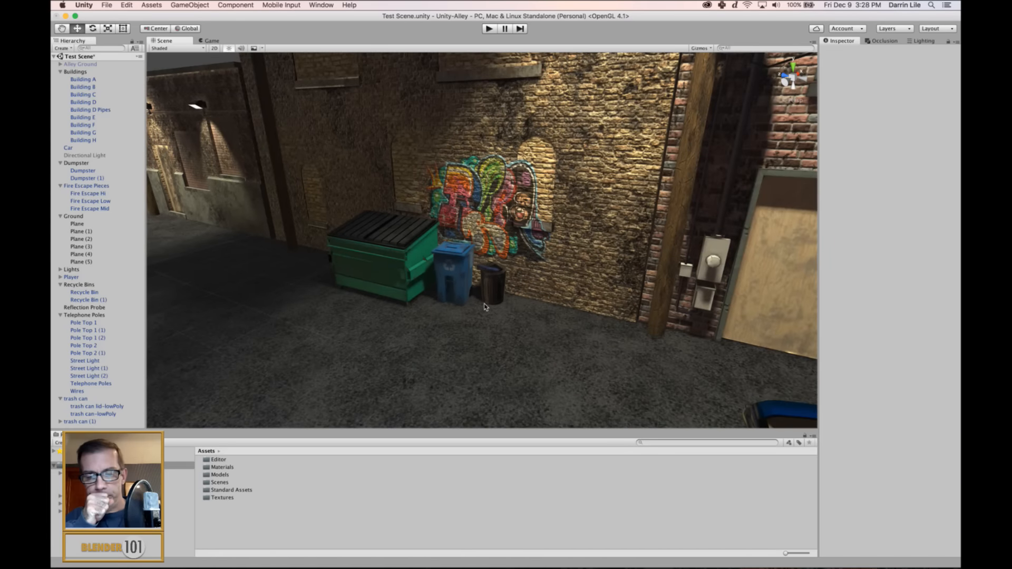
pyautogui.scroll(-5, 497, 307)
pyautogui.moveTo(570, 321)
pyautogui.keyDown('alt'); pyautogui.mouseDown()
pyautogui.moveTo(525, 280)
pyautogui.moveTo(590, 323)
pyautogui.mouseUp(); pyautogui.keyUp('alt')
pyautogui.keyDown('alt'); pyautogui.moveTo(590, 324); pyautogui.dragTo(538, 290, button='middle'); pyautogui.keyUp('alt')
pyautogui.scroll(3, 548, 307)
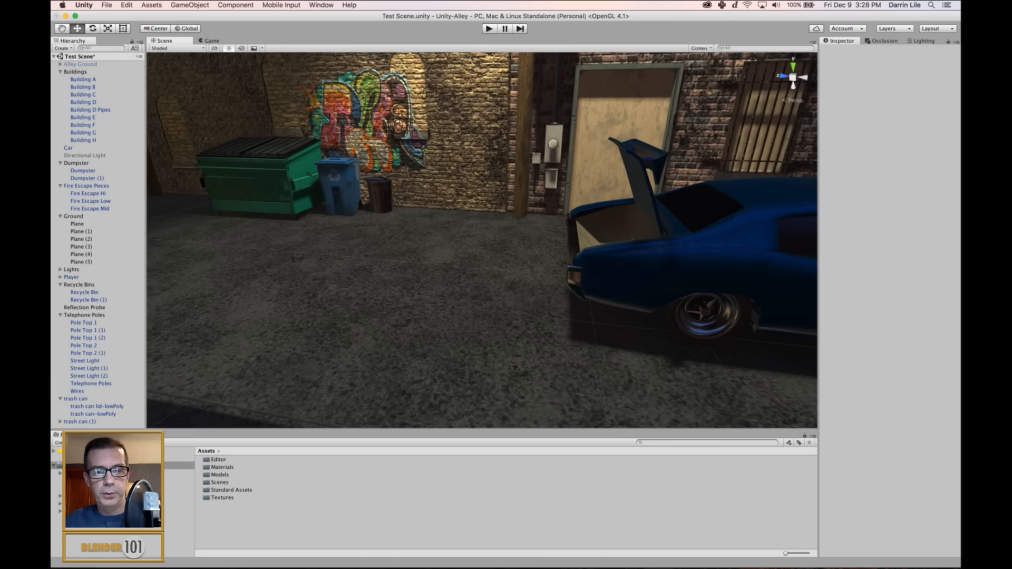
# Import Gun Crate.fbx from the Documents > HM&SB > Exports folder in Finder into the Unity project's Assets.
pyautogui.moveTo(331, 567)
pyautogui.click(289, 558)
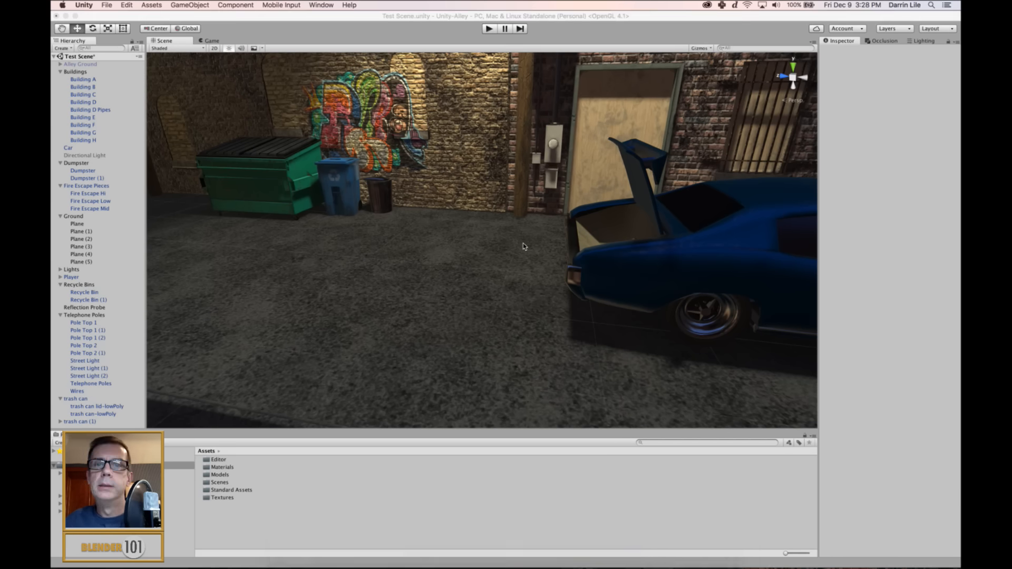
pyautogui.click(410, 141)
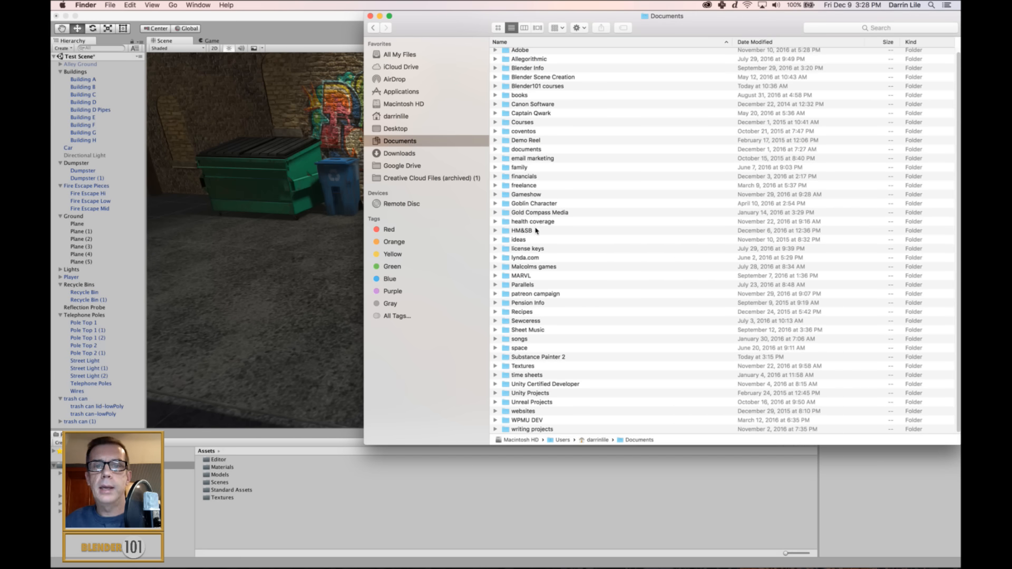
pyautogui.doubleClick(537, 230)
pyautogui.doubleClick(525, 117)
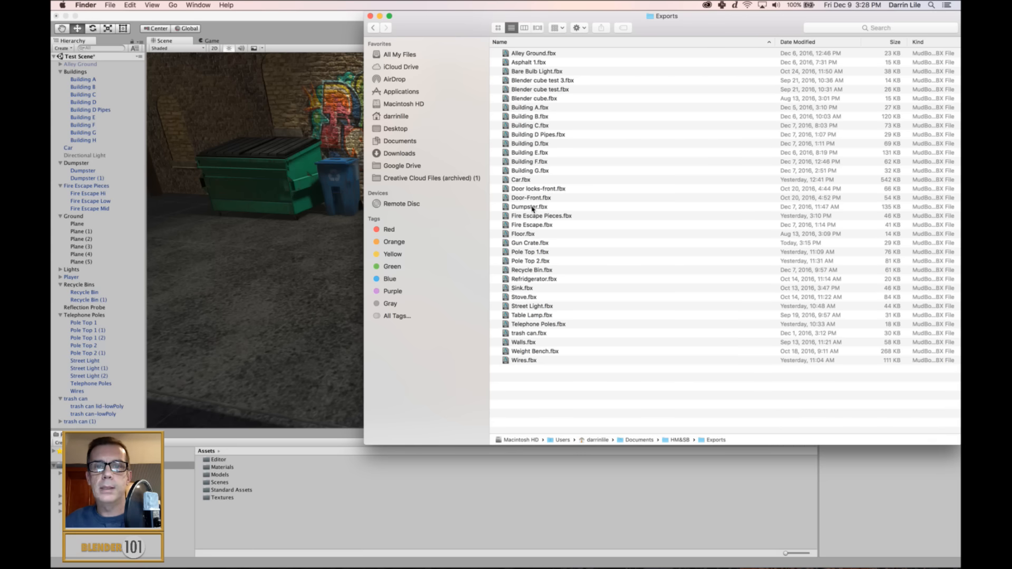
pyautogui.click(528, 244)
pyautogui.moveTo(509, 244); pyautogui.dragTo(254, 520)
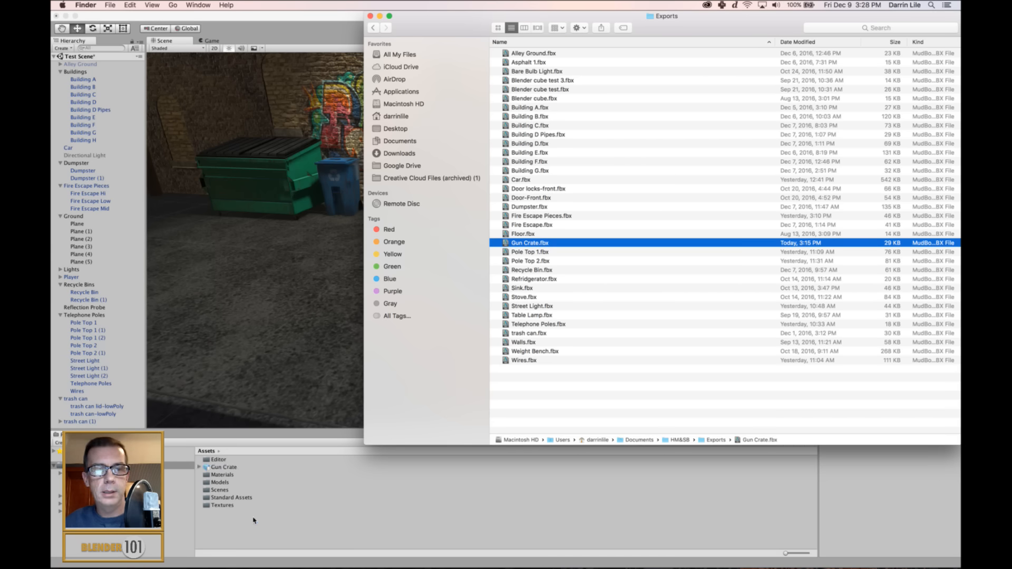
# Collapse the Buildings and Dumpster groups and add the Gun Crate model to the scene hierarchy.
pyautogui.click(60, 72)
pyautogui.click(61, 95)
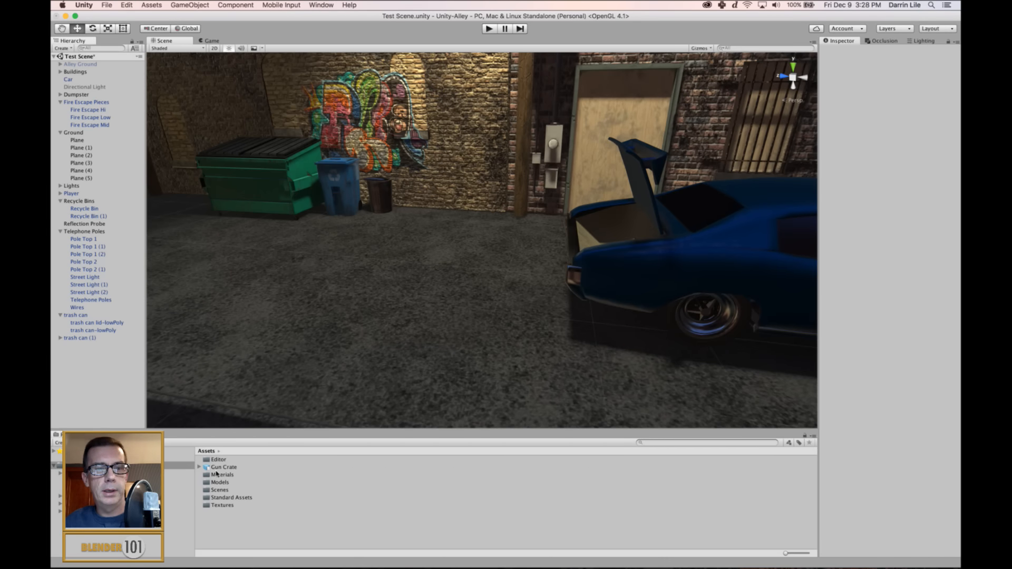
pyautogui.moveTo(221, 469); pyautogui.dragTo(89, 380)
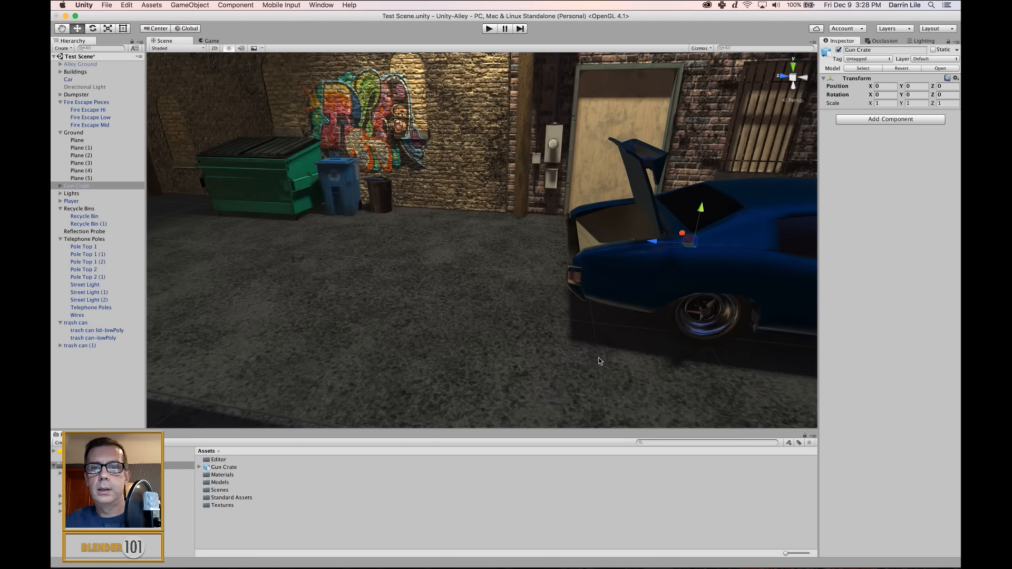
# Move the Gun Crate onto the open ground behind the car, at about X -1.373 and Z 2.662.
pyautogui.moveTo(648, 242); pyautogui.dragTo(455, 247)
pyautogui.keyDown('alt'); pyautogui.moveTo(554, 247); pyautogui.dragTo(522, 298); pyautogui.keyUp('alt')
pyautogui.moveTo(487, 247); pyautogui.dragTo(528, 271)
pyautogui.scroll(5, 644, 270)
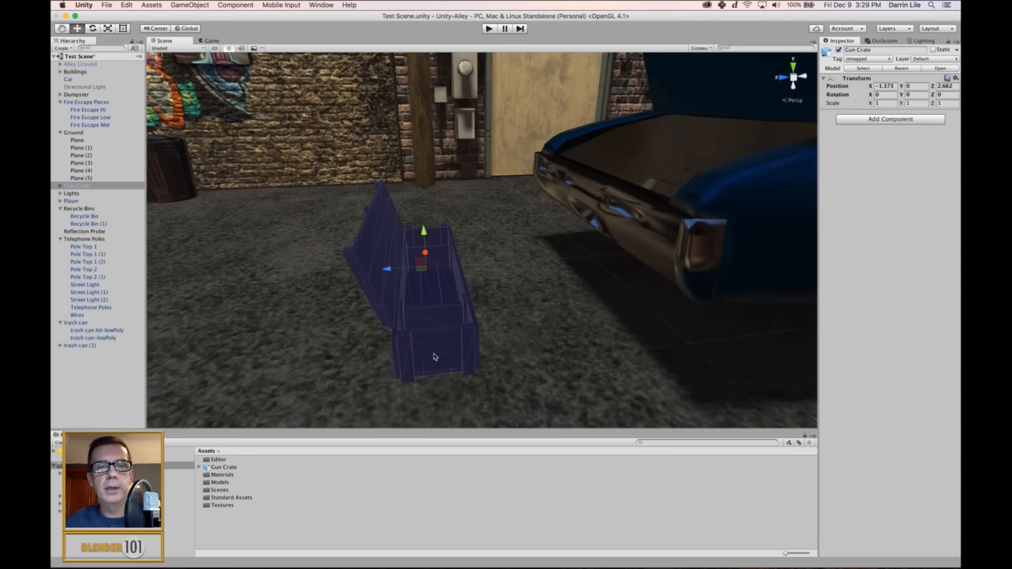
# Expand the Gun Crate object in the hierarchy and select its Gun Crate Base part.
pyautogui.click(60, 345)
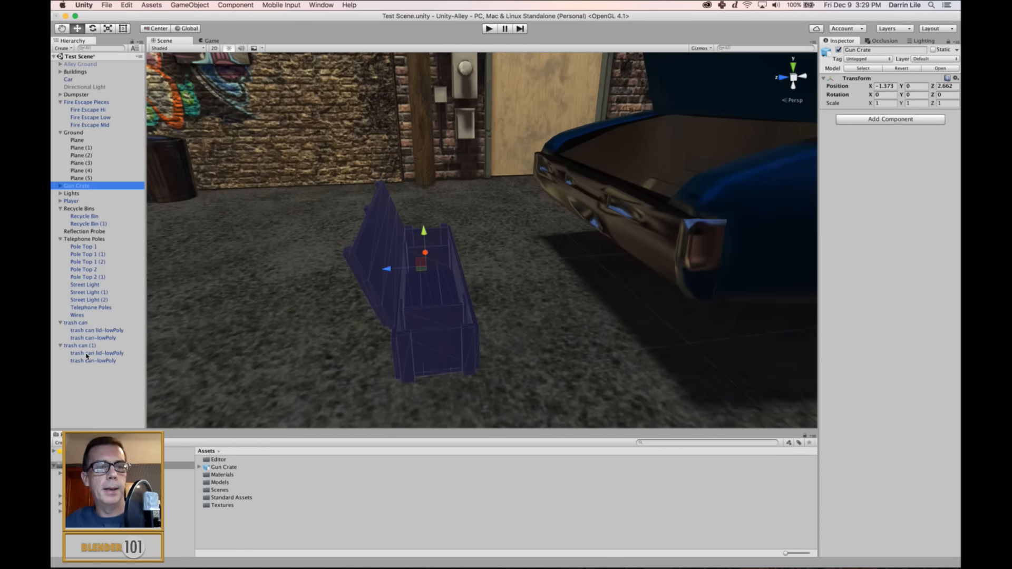
pyautogui.click(61, 346)
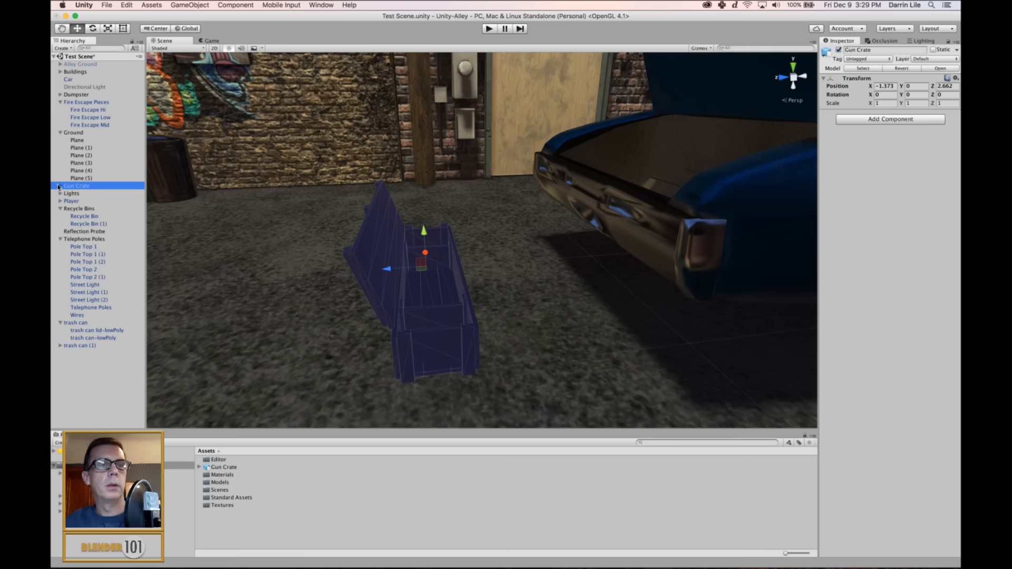
pyautogui.click(59, 186)
pyautogui.click(90, 193)
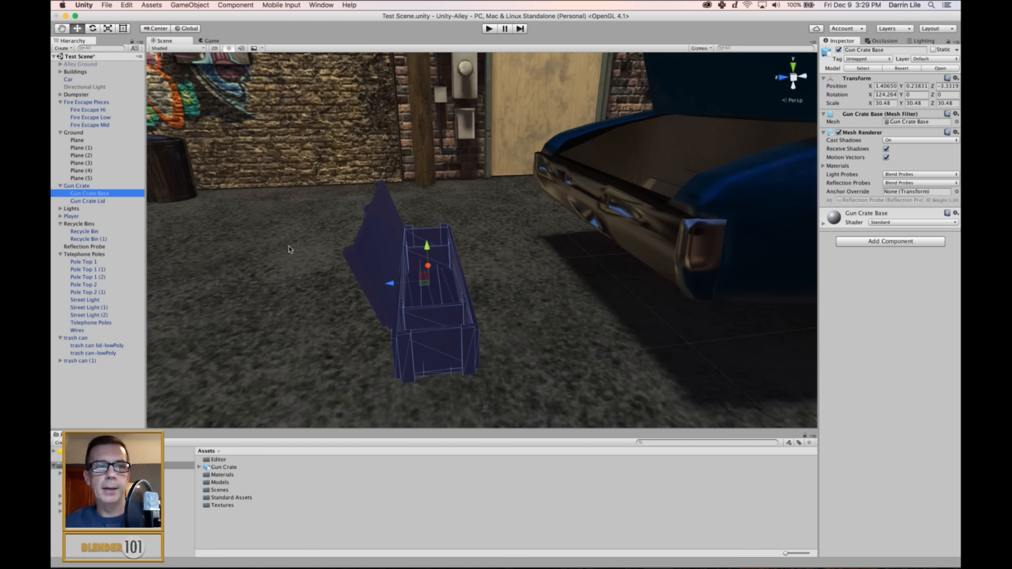
# Set the albedo colour of both the Gun Crate Base and Gun Crate Lid materials to white (FFFFFFFF).
pyautogui.click(824, 225)
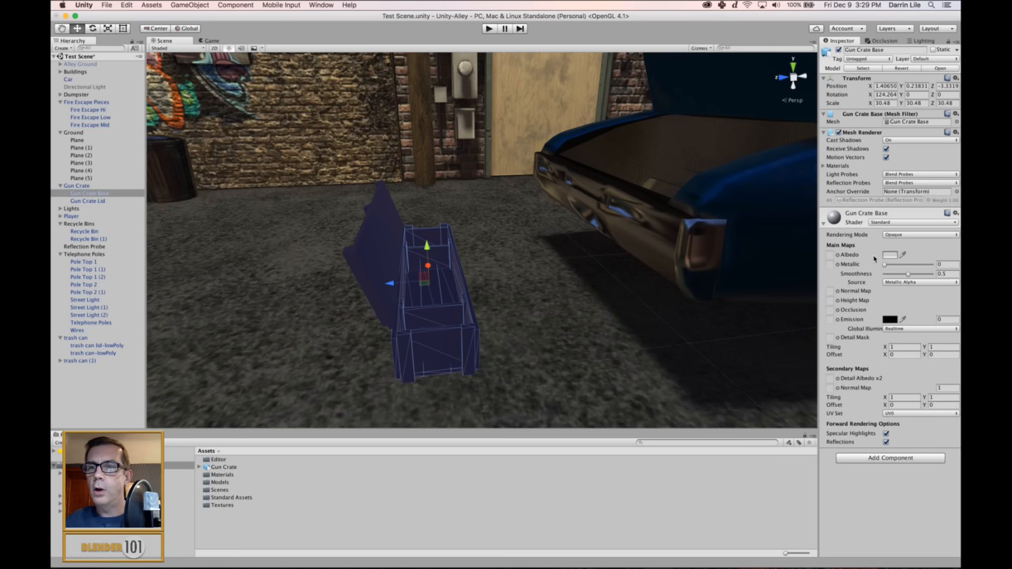
pyautogui.click(890, 255)
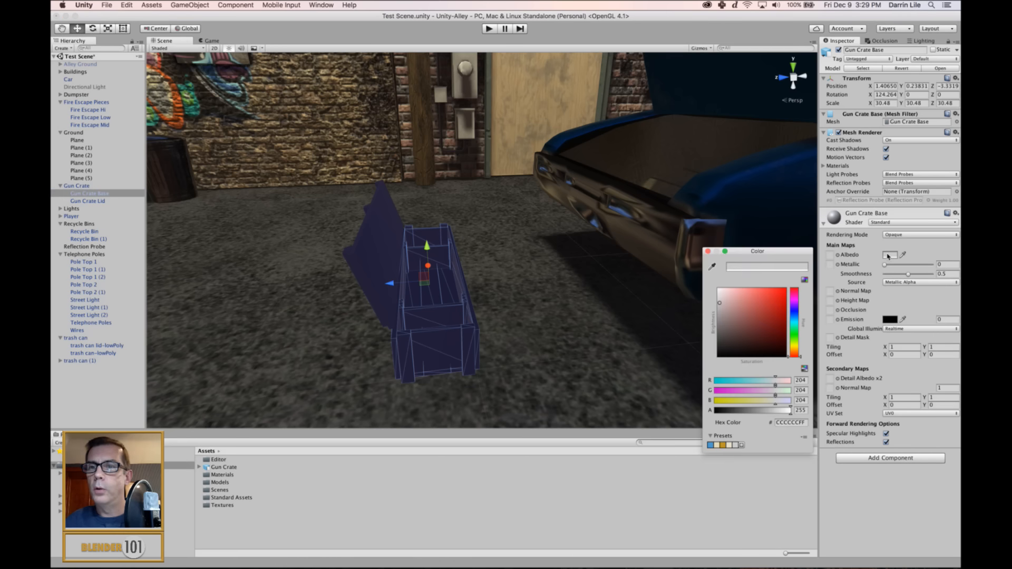
pyautogui.click(708, 252)
pyautogui.click(85, 201)
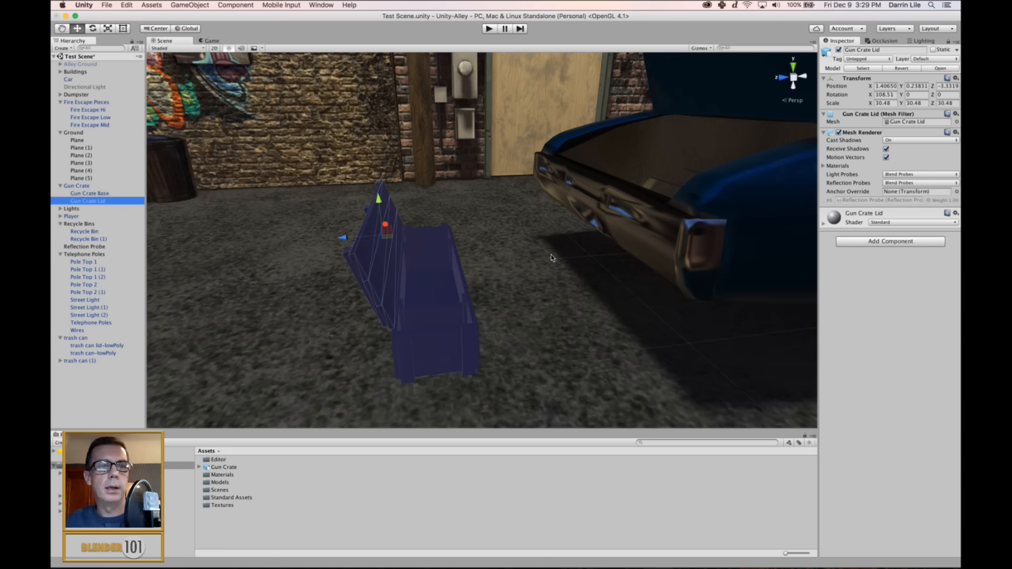
pyautogui.click(826, 223)
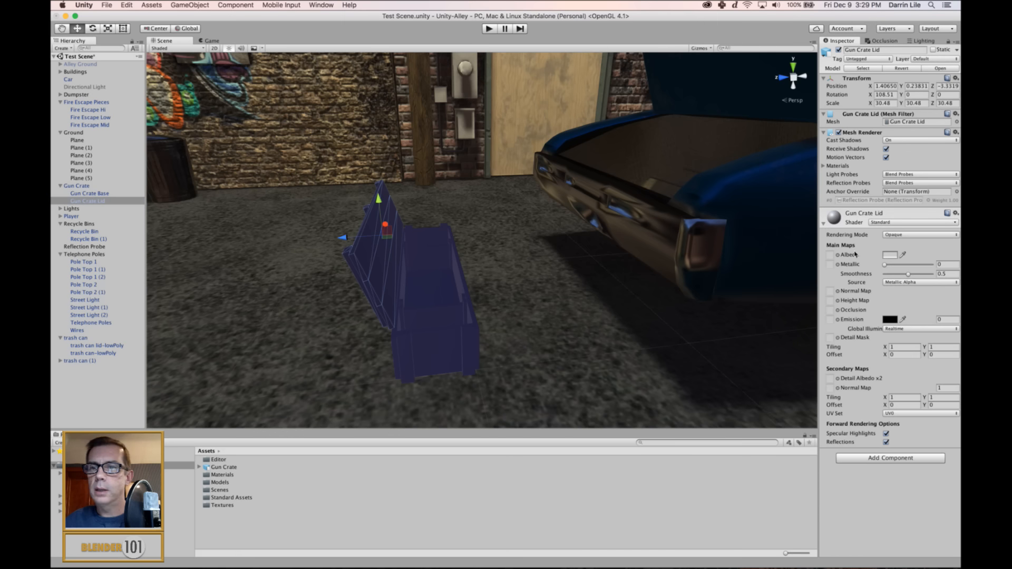
pyautogui.click(886, 255)
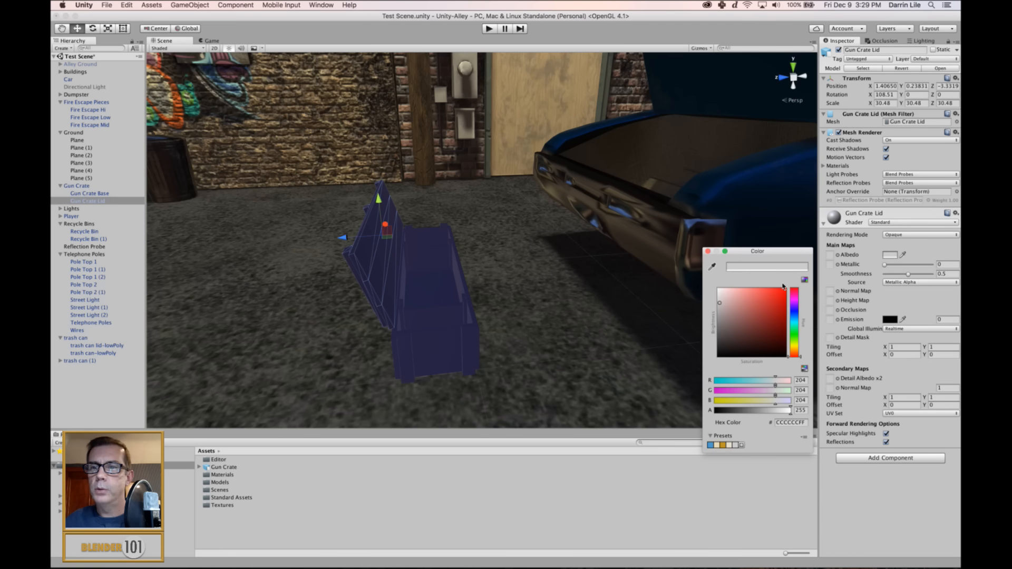
pyautogui.click(708, 252)
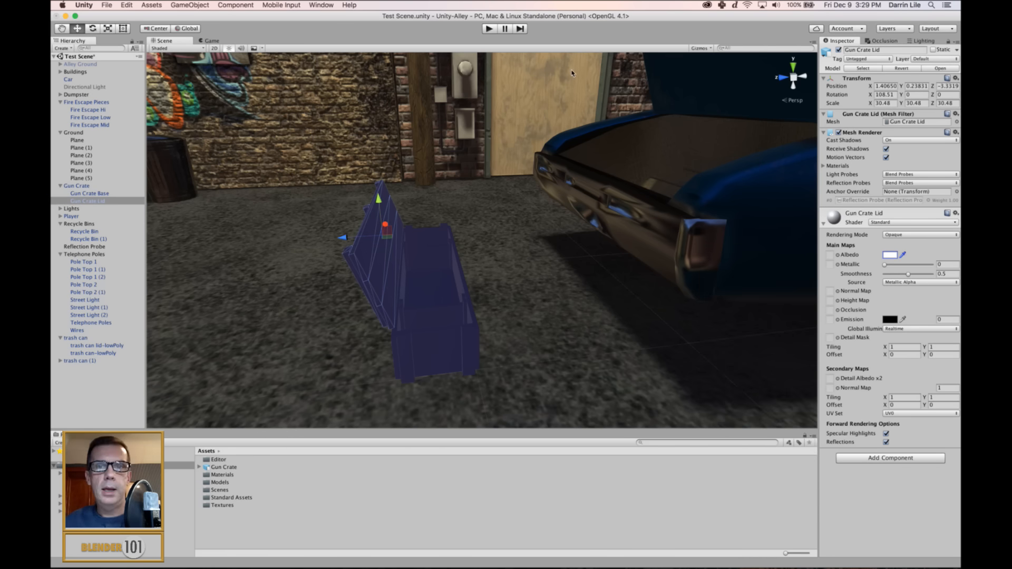
# Import all six gun crate PNG textures from Finder's Documents > Substance Painter 2 > export > Gun Create folder into Unity's Assets.
pyautogui.press('super+Tab')
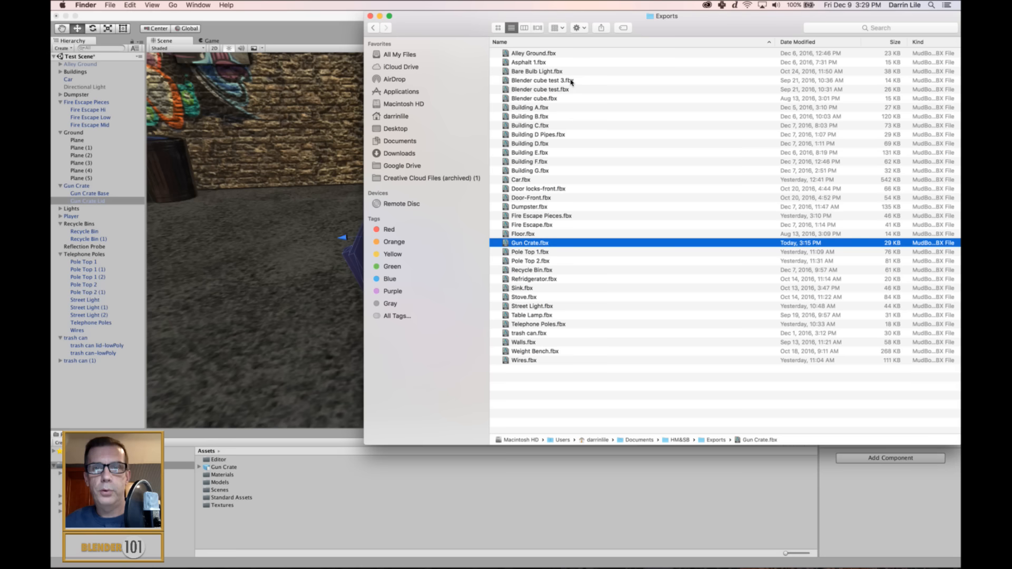
pyautogui.click(373, 28)
pyautogui.click(399, 141)
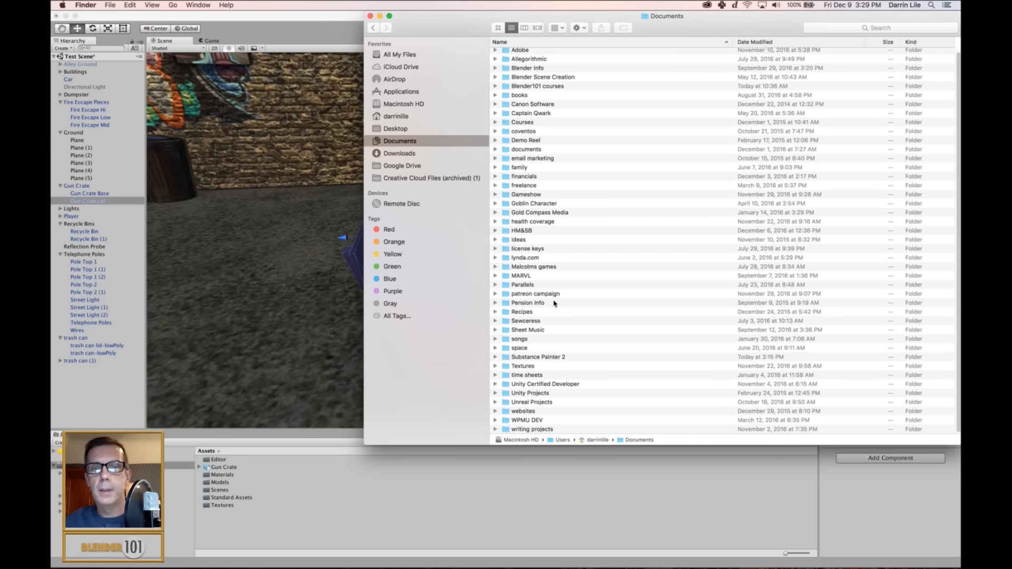
pyautogui.doubleClick(562, 358)
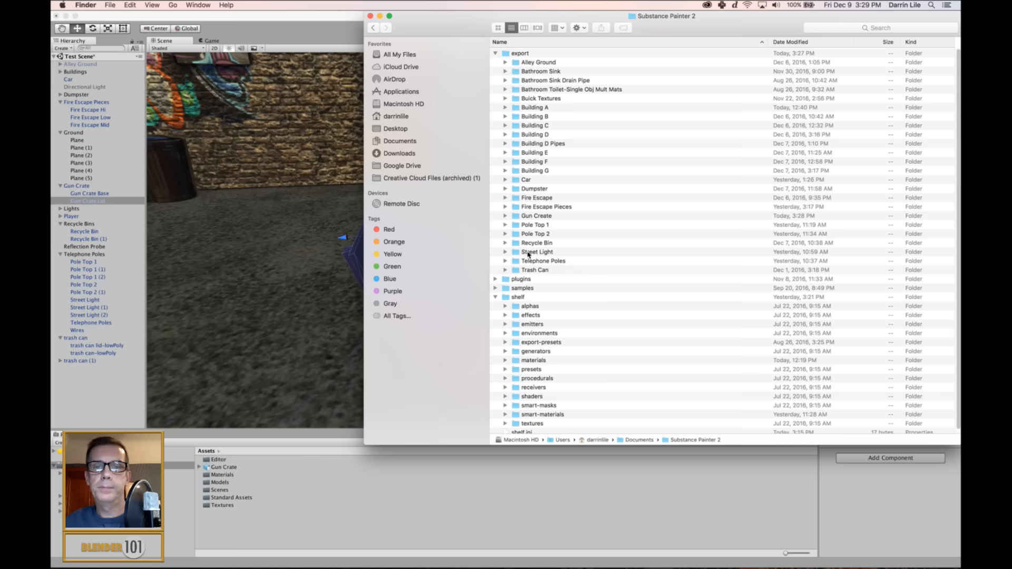
pyautogui.doubleClick(541, 216)
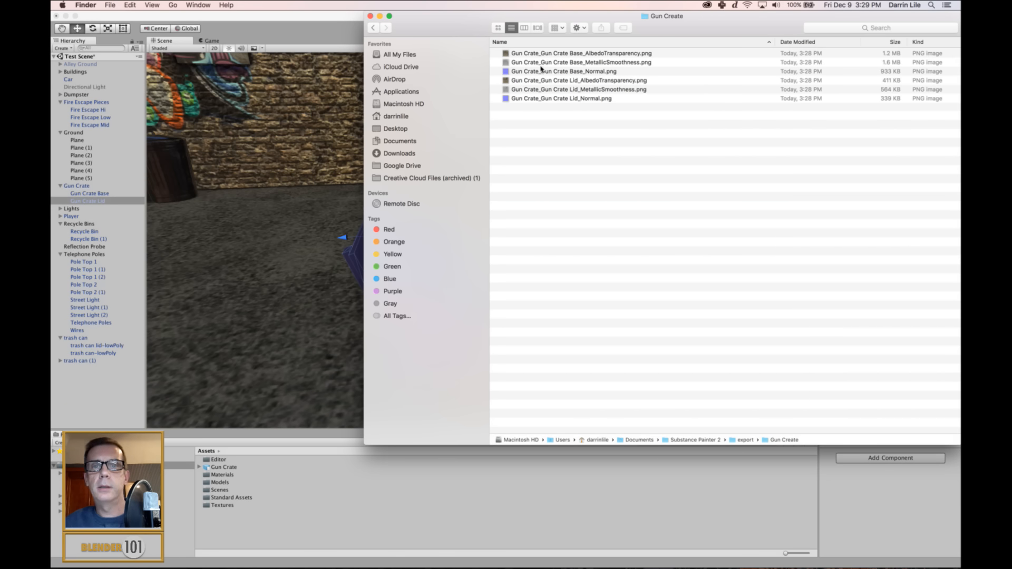
pyautogui.click(543, 53)
pyautogui.keyDown('shift'); pyautogui.click(550, 98); pyautogui.keyUp('shift')
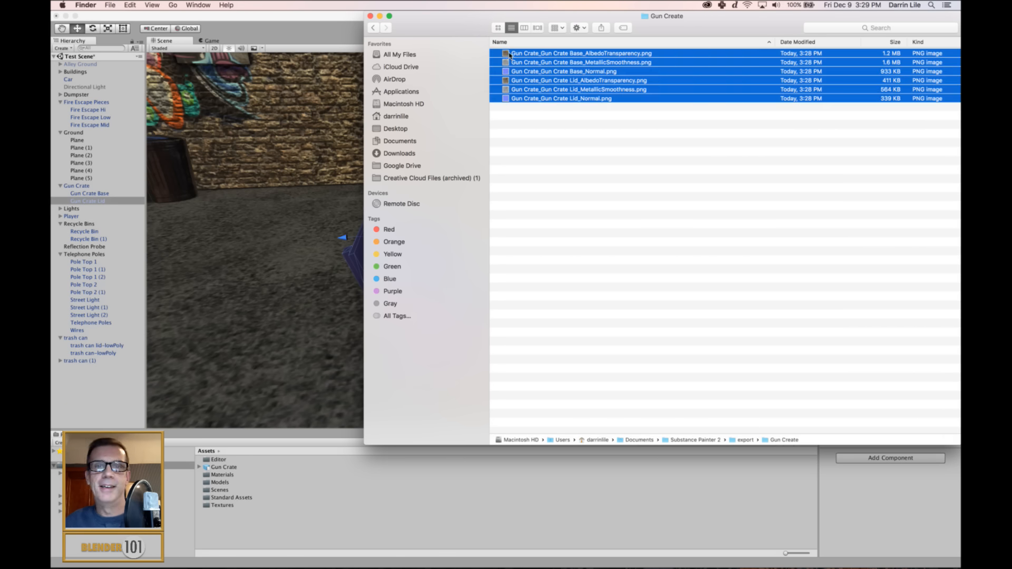
pyautogui.moveTo(510, 55); pyautogui.dragTo(325, 19)
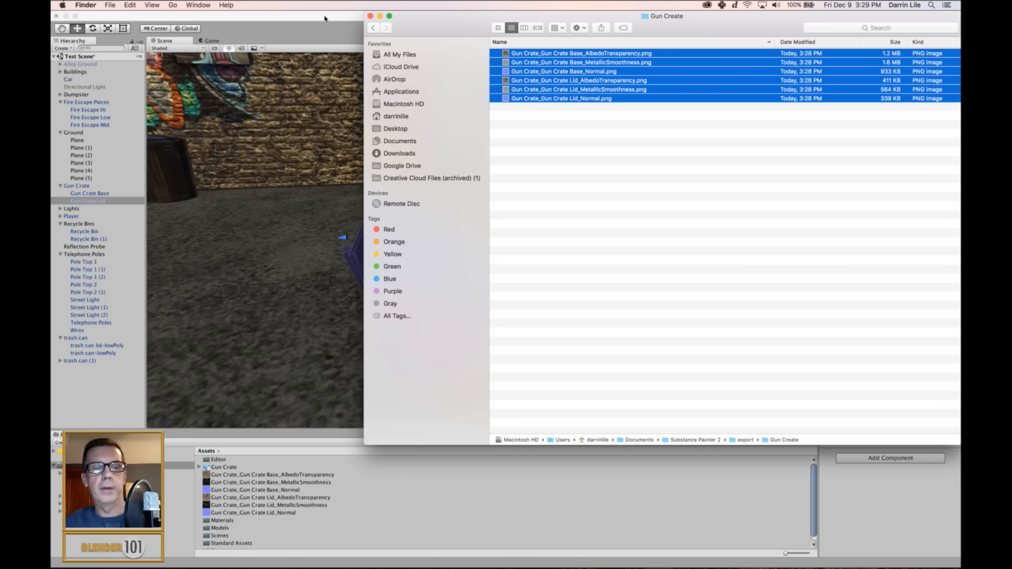
pyautogui.click(325, 19)
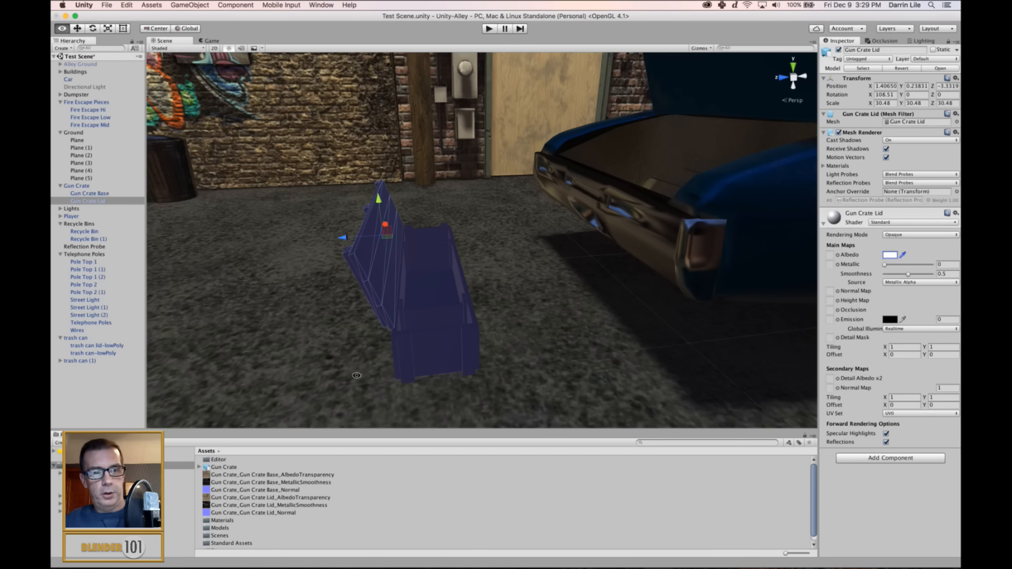
# Assign the Lid AlbedoTransparency, MetallicSmoothness and Normal textures to the Gun Crate Lid material's matching maps, and mark the normal texture as a normal map.
pyautogui.keyDown('alt'); pyautogui.moveTo(331, 390); pyautogui.dragTo(473, 340); pyautogui.keyUp('alt')
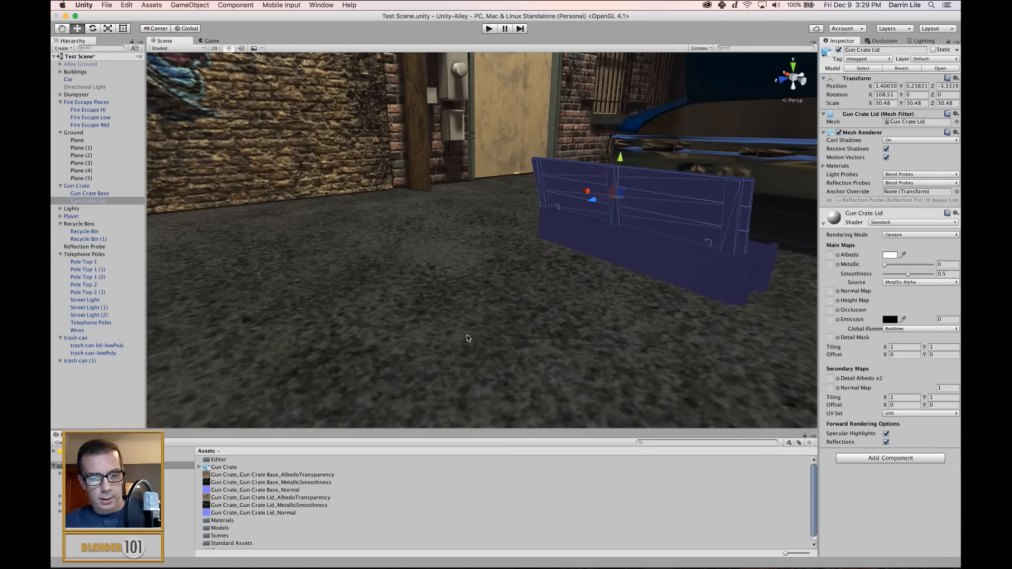
pyautogui.press('f')
pyautogui.keyDown('alt'); pyautogui.moveTo(422, 355); pyautogui.dragTo(456, 347); pyautogui.keyUp('alt')
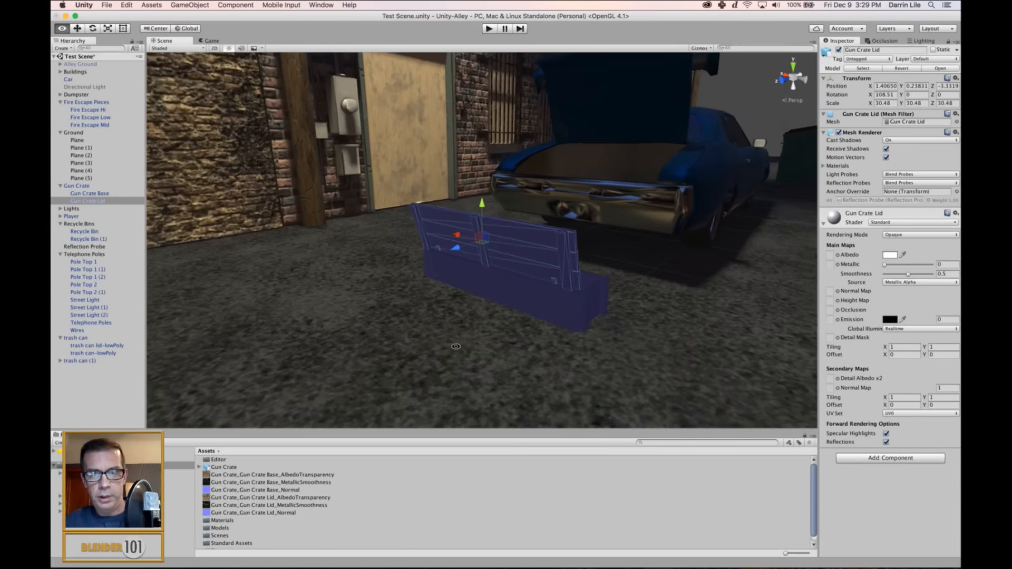
pyautogui.scroll(4, 456, 347)
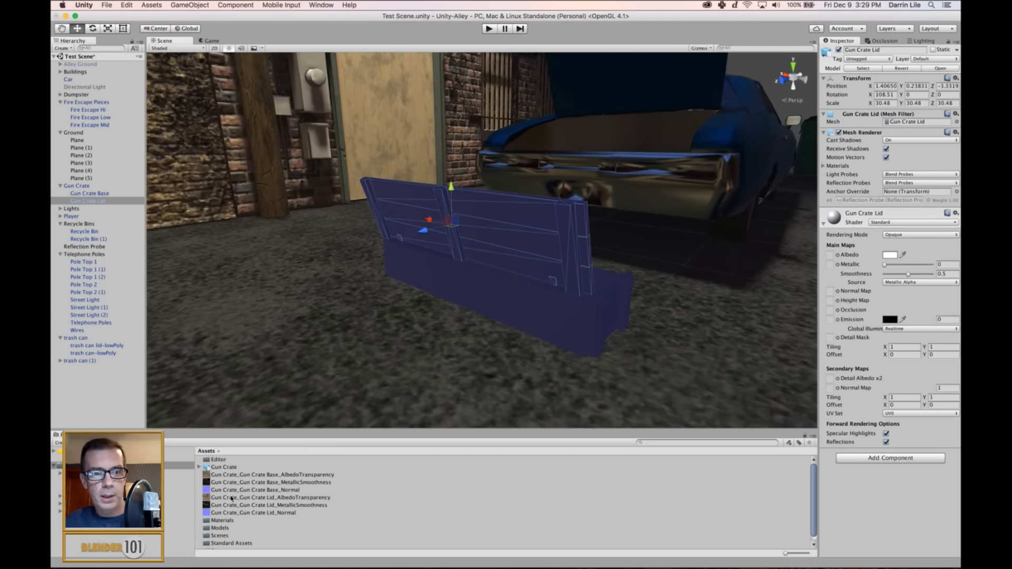
pyautogui.moveTo(214, 499); pyautogui.dragTo(830, 254)
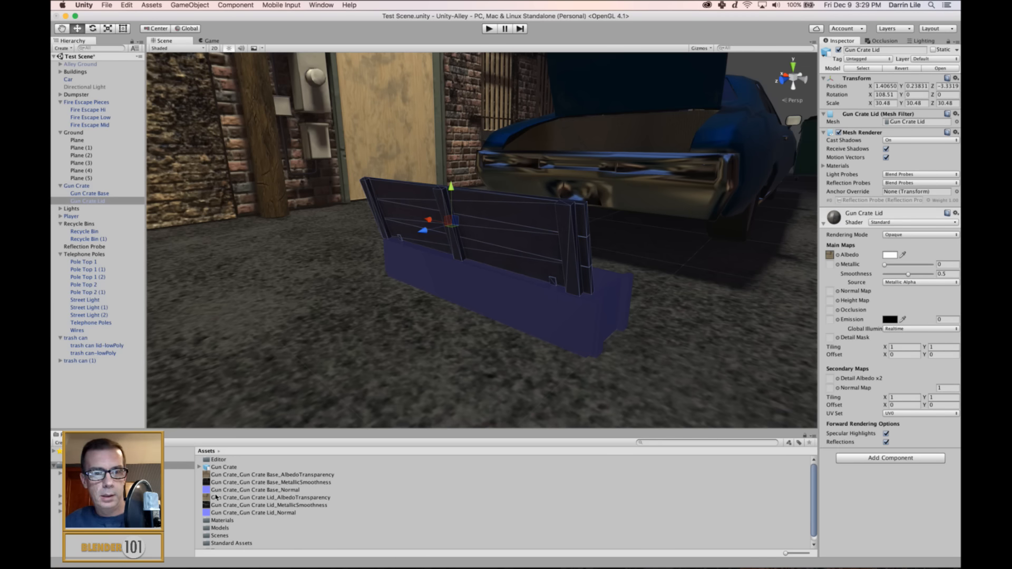
pyautogui.moveTo(209, 505); pyautogui.dragTo(831, 264)
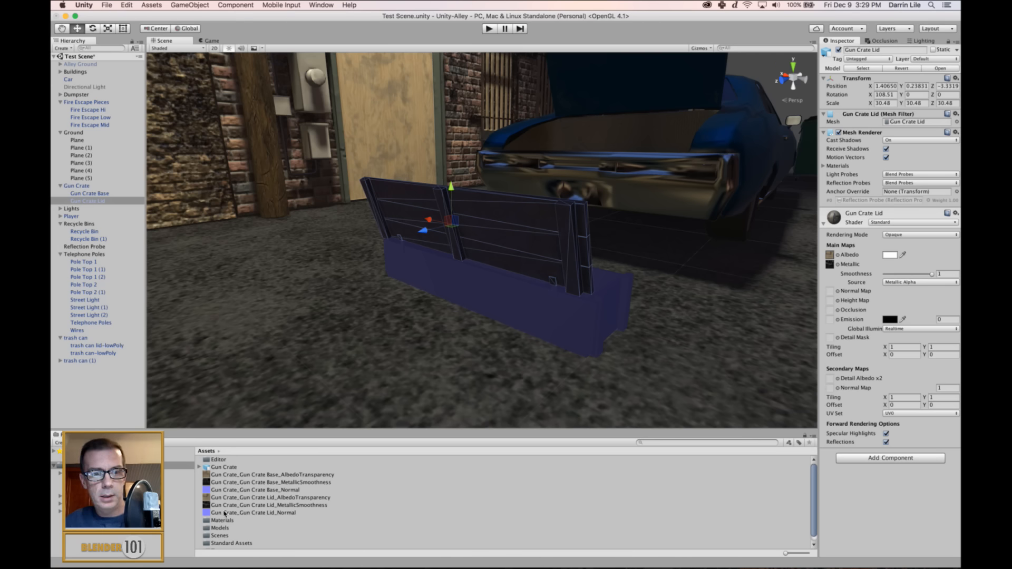
pyautogui.moveTo(224, 514)
pyautogui.mouseDown()
pyautogui.moveTo(707, 329)
pyautogui.moveTo(830, 263)
pyautogui.moveTo(838, 291)
pyautogui.mouseUp()
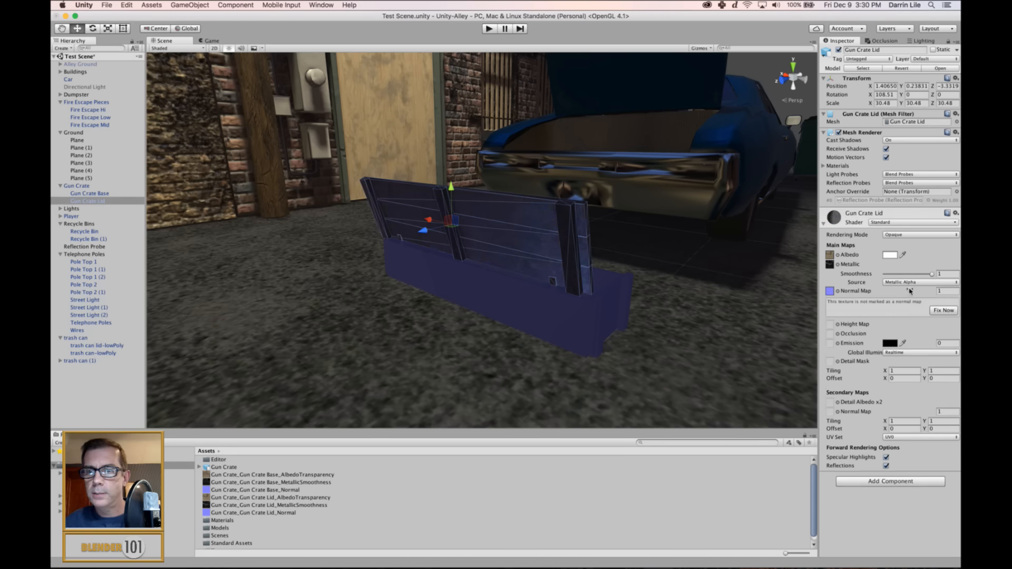
pyautogui.click(944, 311)
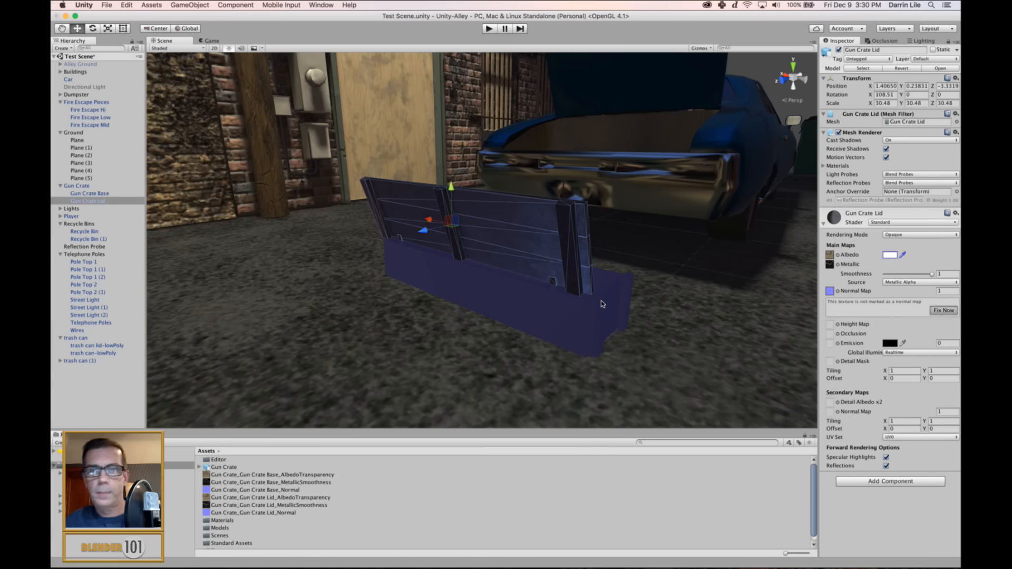
# Examine the textured lid on the crate from the back, the end and above.
pyautogui.click(664, 350)
pyautogui.scroll(5, 662, 347)
pyautogui.scroll(-4, 660, 347)
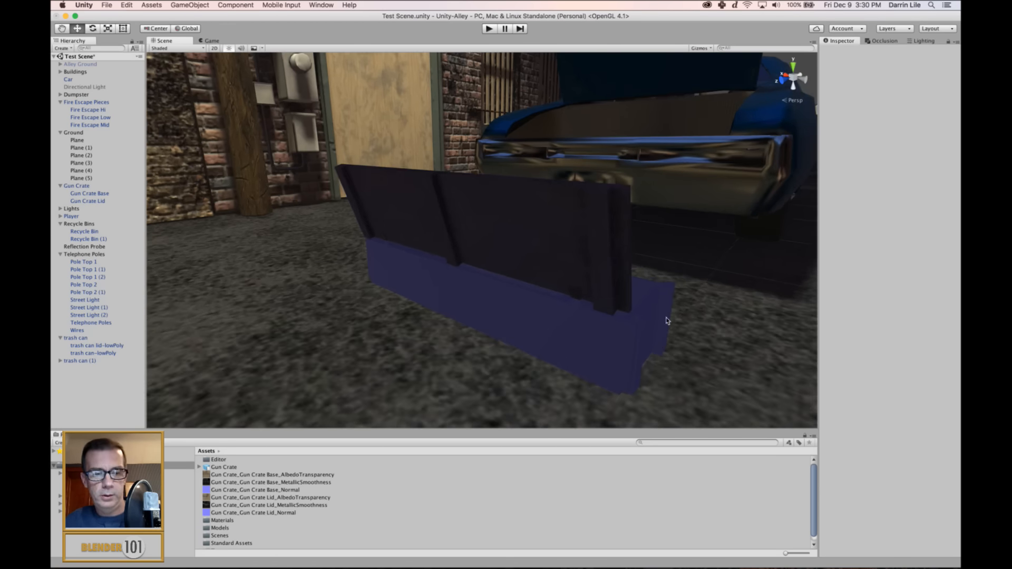
pyautogui.keyDown('alt'); pyautogui.moveTo(666, 321); pyautogui.dragTo(539, 358); pyautogui.keyUp('alt')
pyautogui.scroll(3, 522, 338)
pyautogui.scroll(-5, 522, 339)
pyautogui.click(456, 301)
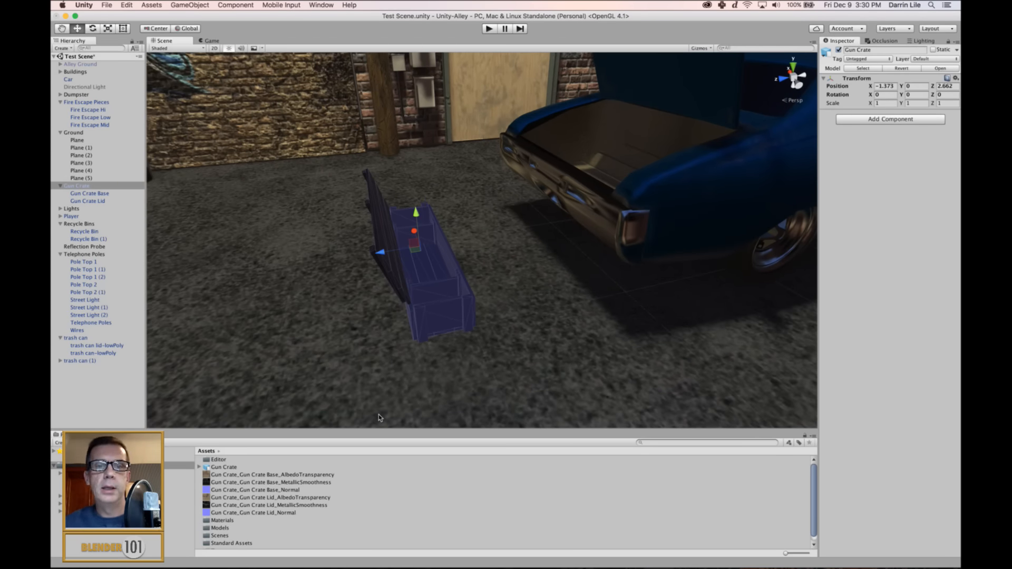
pyautogui.scroll(3, 394, 308)
pyautogui.keyDown('alt'); pyautogui.moveTo(438, 334); pyautogui.dragTo(398, 323); pyautogui.keyUp('alt')
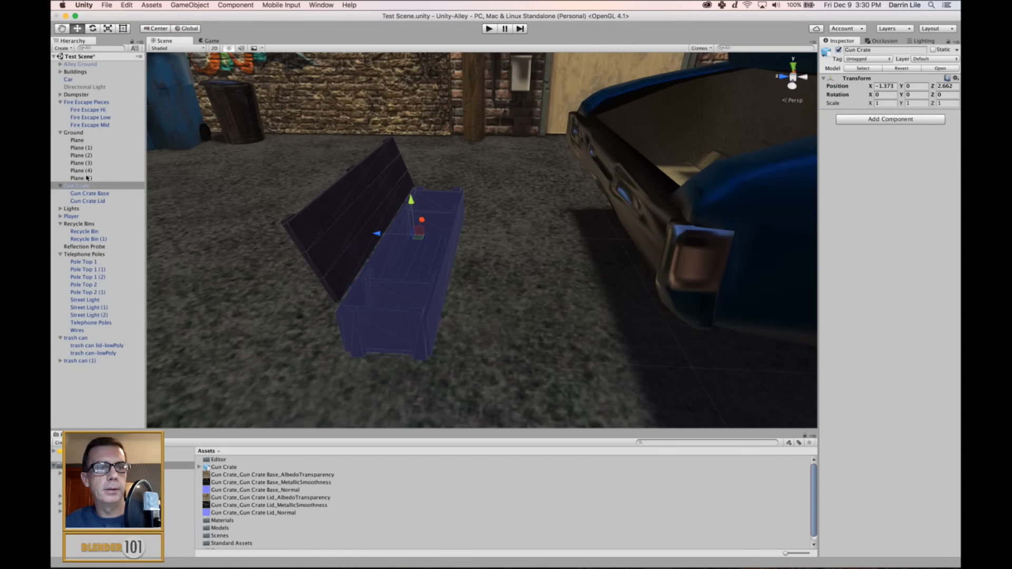
# Assign the Base AlbedoTransparency, MetallicSmoothness and Normal textures to the Gun Crate Base material's albedo, metallic and normal maps.
pyautogui.click(89, 194)
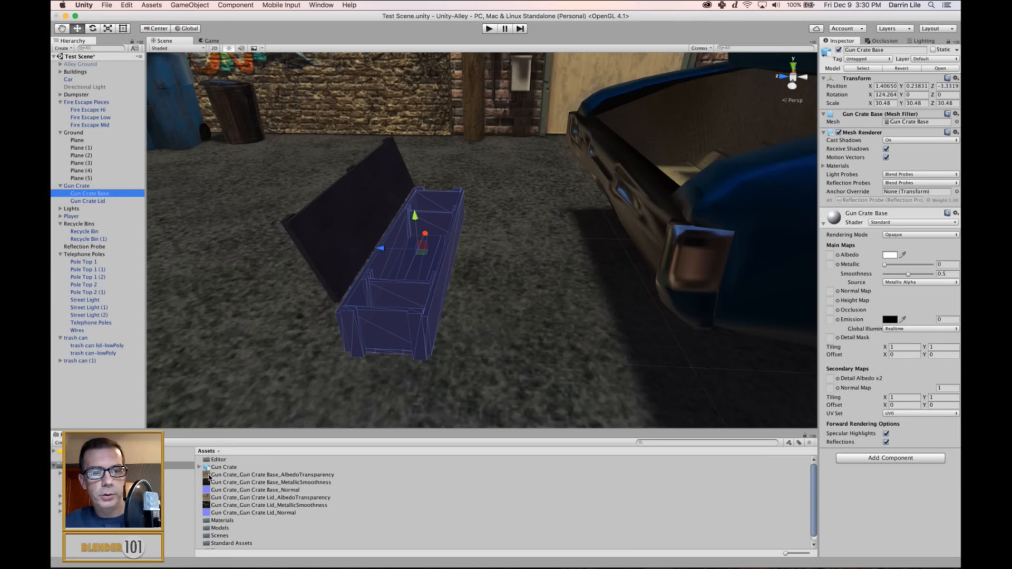
pyautogui.moveTo(210, 476); pyautogui.dragTo(830, 255)
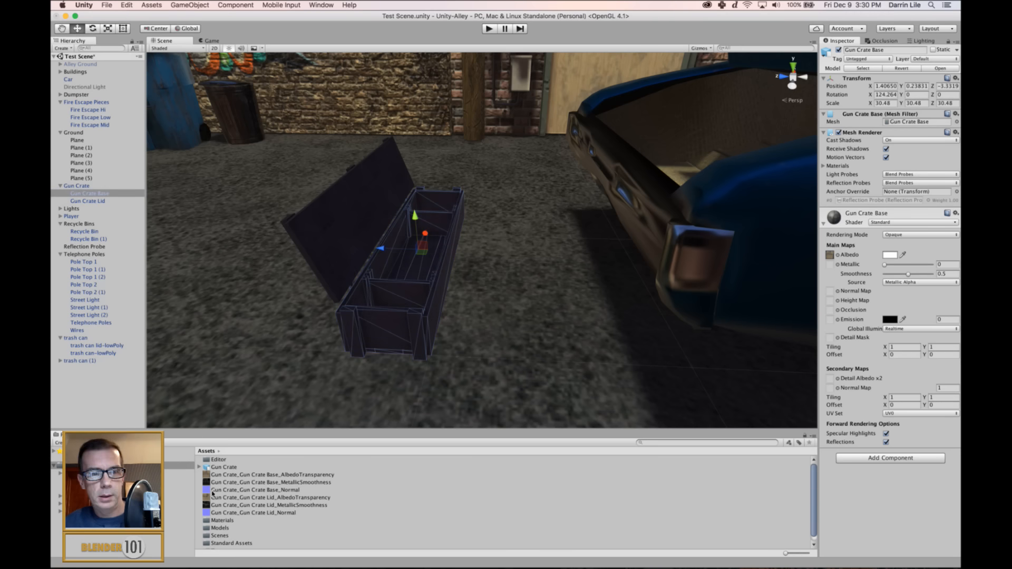
pyautogui.moveTo(218, 484); pyautogui.dragTo(830, 264)
pyautogui.moveTo(243, 491)
pyautogui.mouseDown()
pyautogui.moveTo(893, 259)
pyautogui.moveTo(830, 290)
pyautogui.mouseUp()
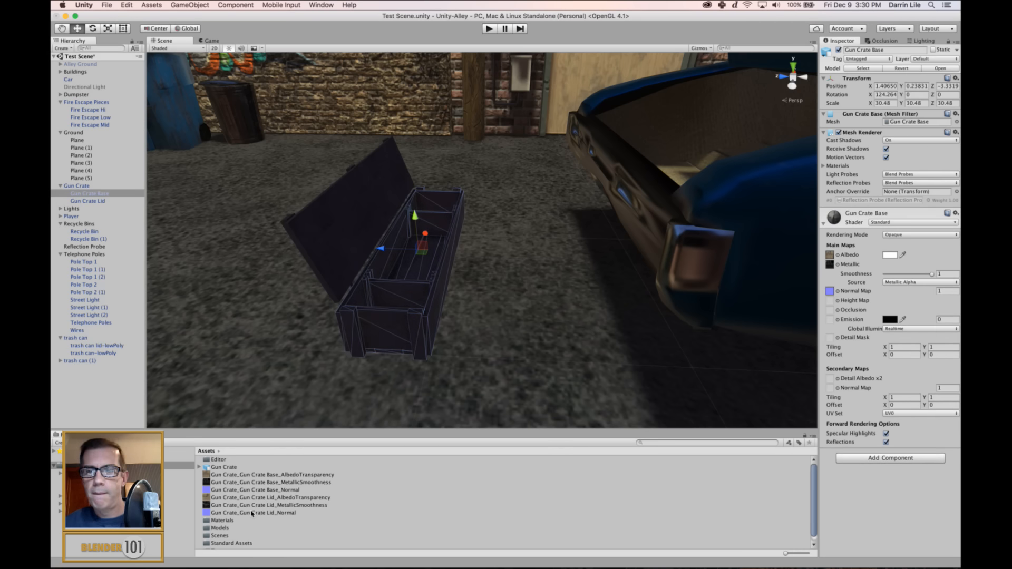
# Examine the fully textured gun crate up close and from above within the alley scene.
pyautogui.click(340, 257)
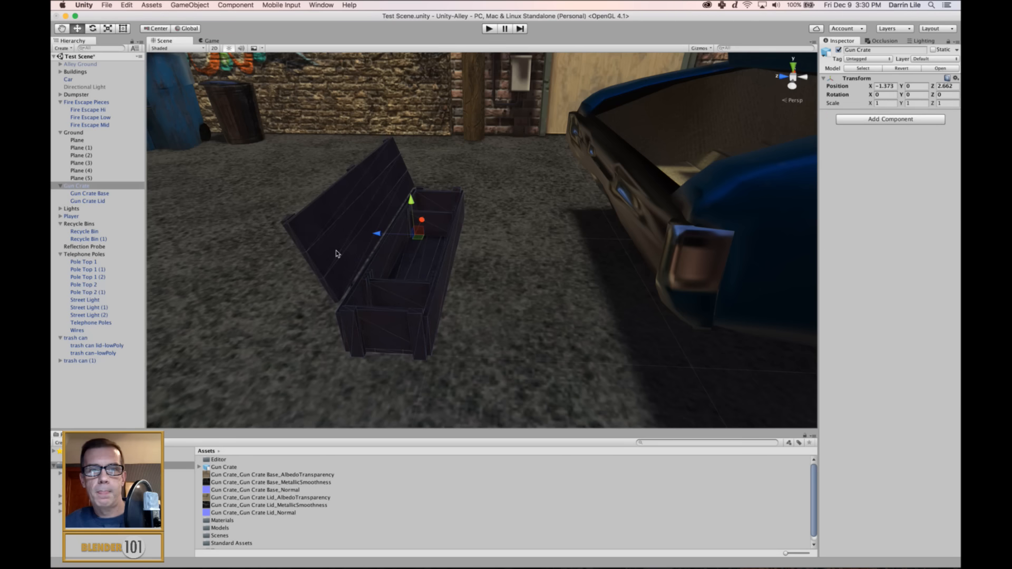
pyautogui.click(337, 254)
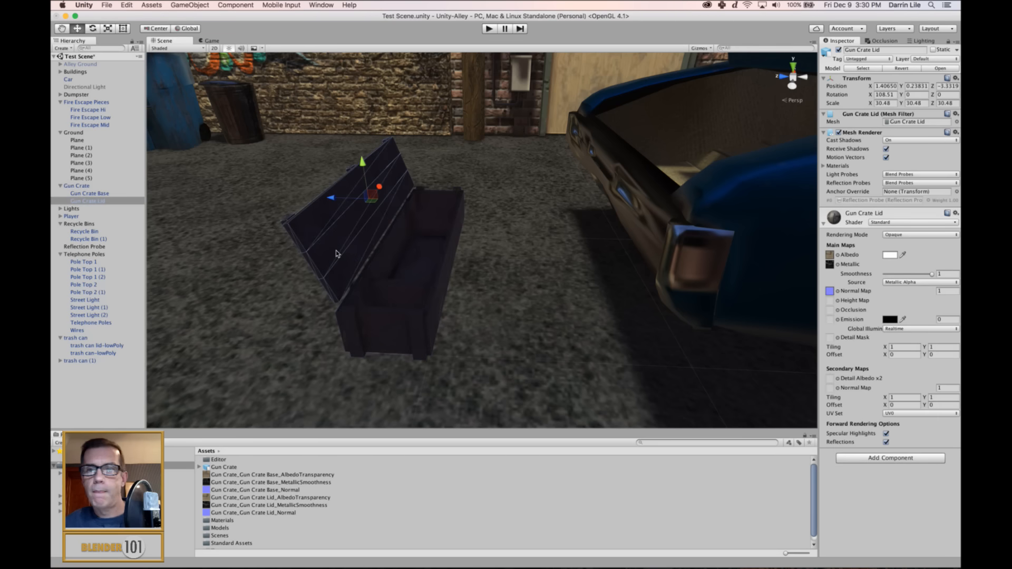
pyautogui.click(391, 301)
pyautogui.scroll(5, 421, 301)
pyautogui.keyDown('alt'); pyautogui.moveTo(478, 325); pyautogui.dragTo(524, 266); pyautogui.keyUp('alt')
pyautogui.scroll(-5, 540, 292)
pyautogui.scroll(5, 539, 292)
pyautogui.click(540, 314)
pyautogui.scroll(6, 539, 315)
pyautogui.scroll(-10, 500, 276)
pyautogui.click(524, 266)
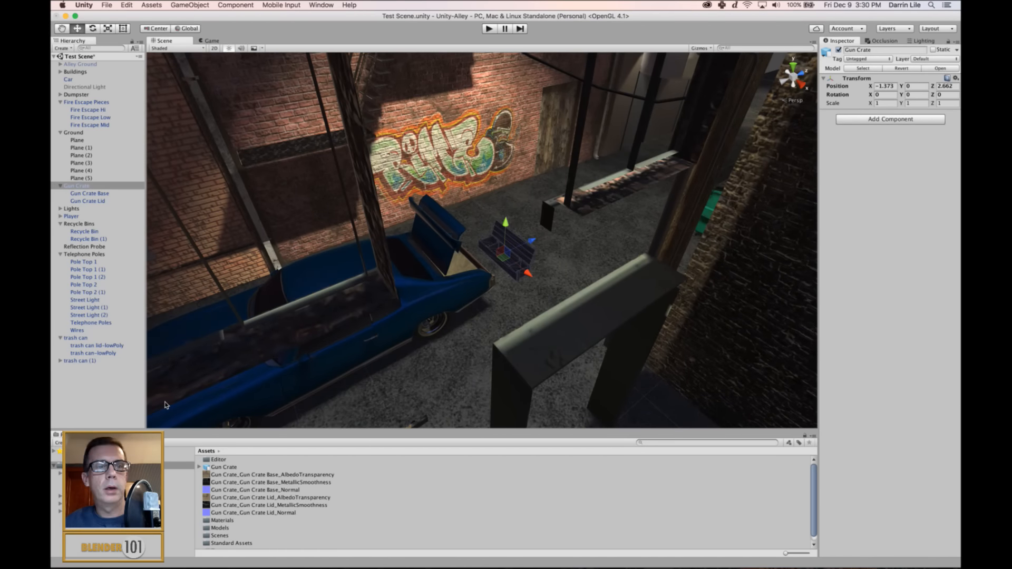
# Enable Lightmap Static in the object lighting settings for both the Gun Crate Base and the Gun Crate Lid.
pyautogui.click(79, 194)
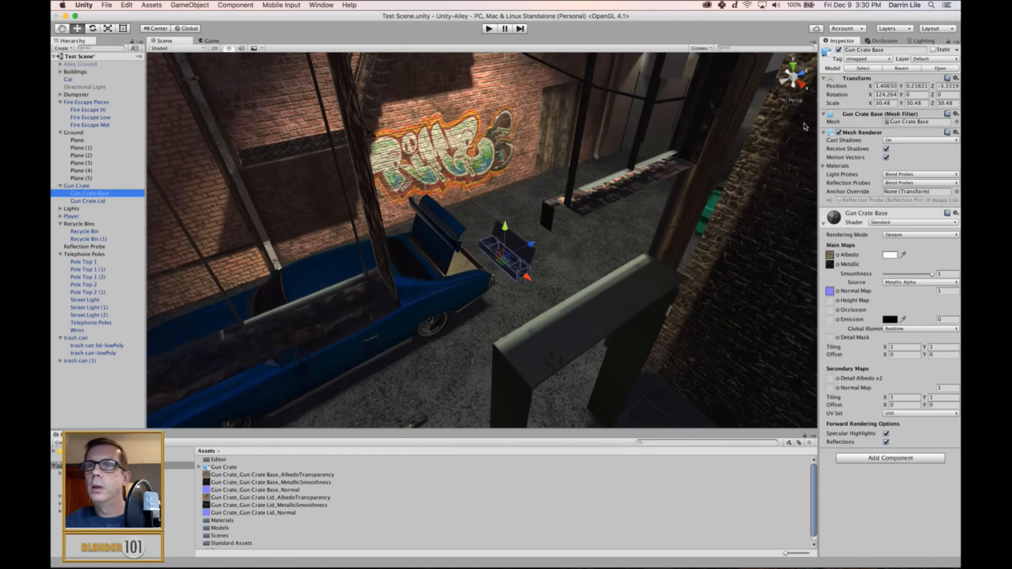
pyautogui.click(927, 41)
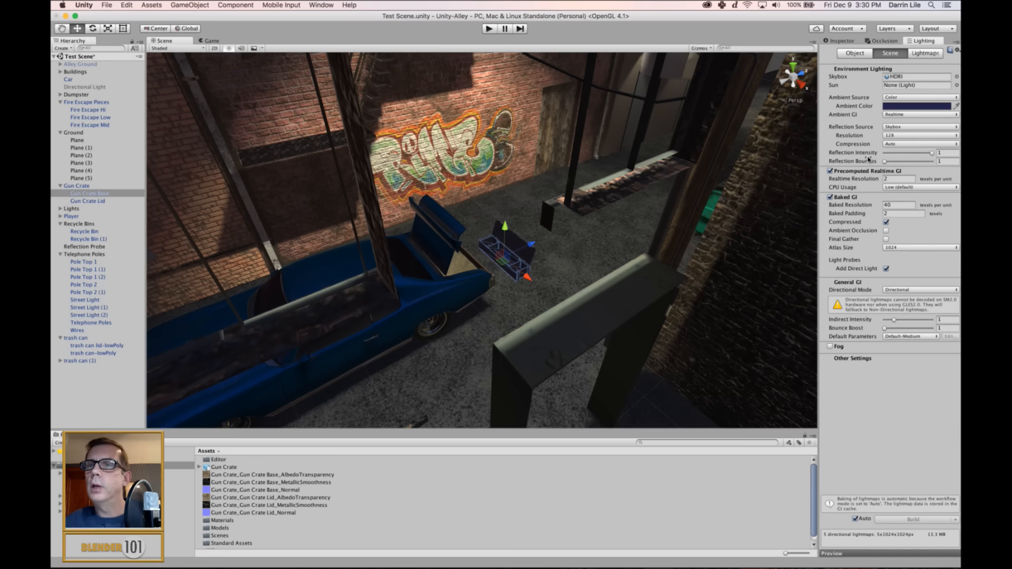
pyautogui.click(860, 52)
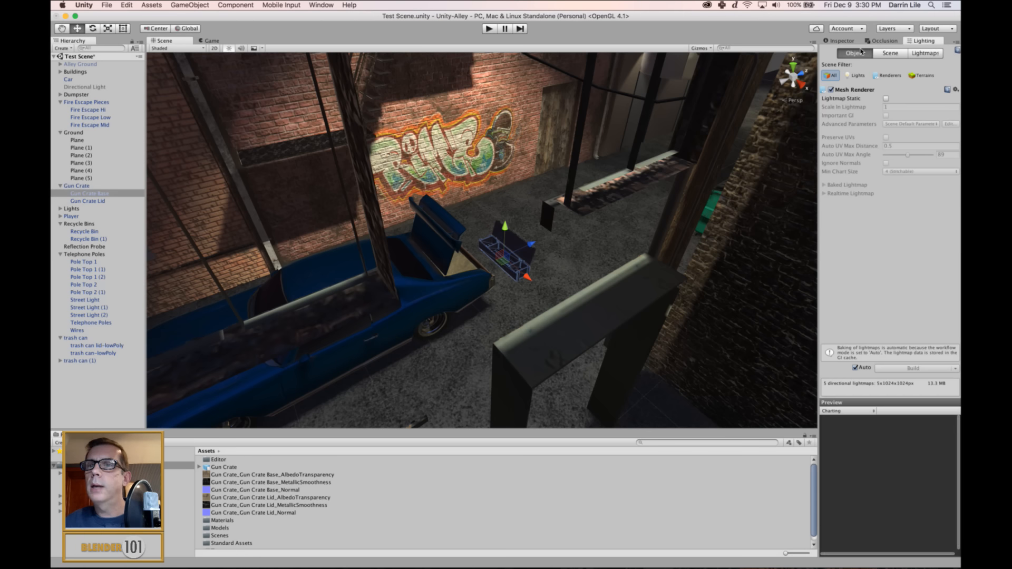
pyautogui.click(886, 99)
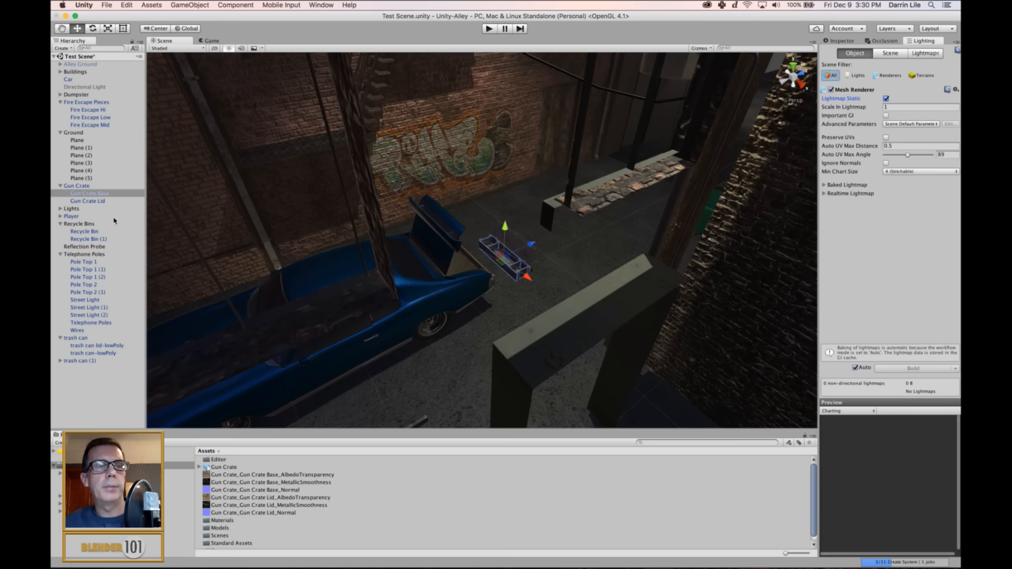
pyautogui.click(100, 201)
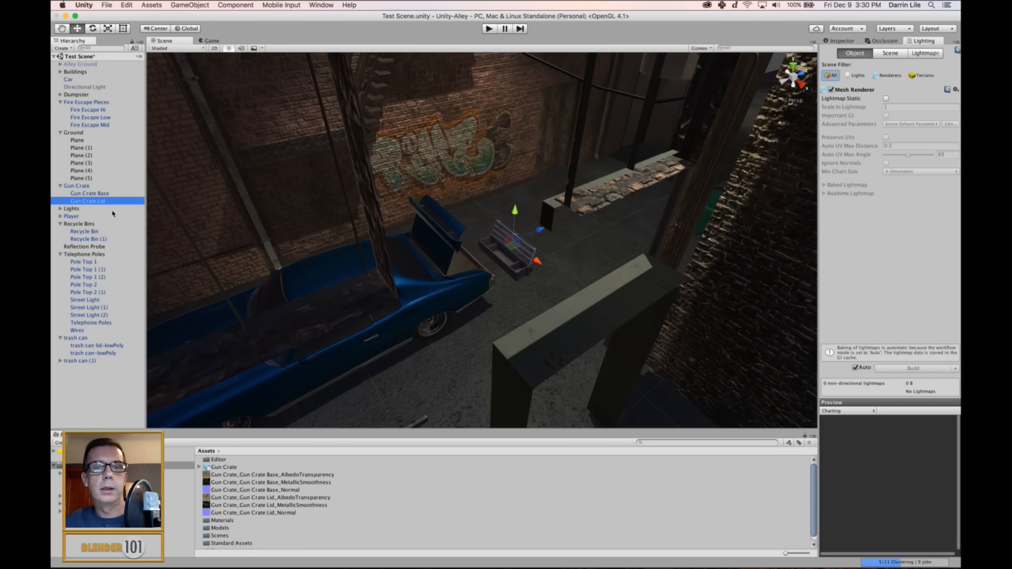
pyautogui.click(886, 98)
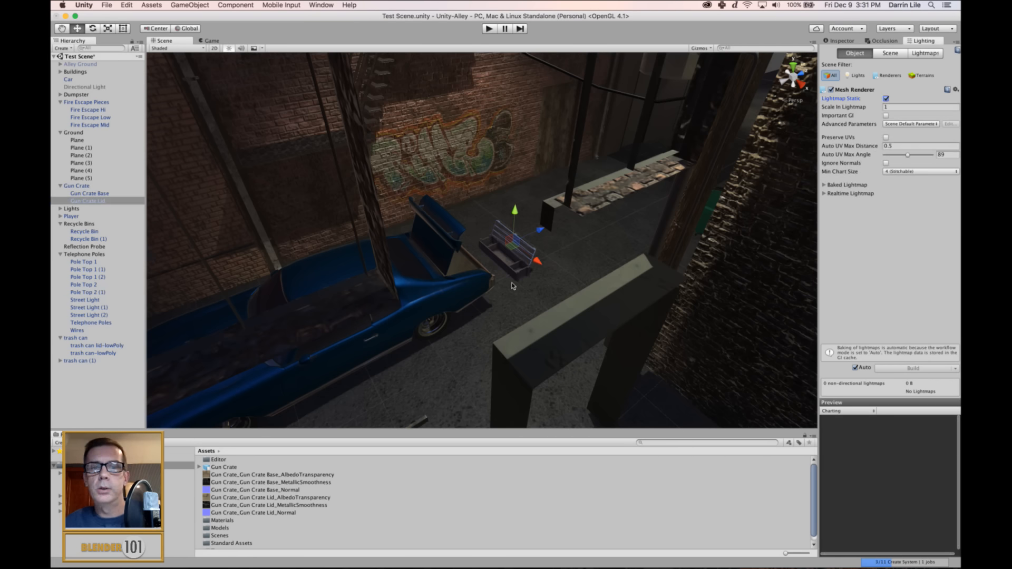
# Examine the open gun crate and its lighting up close and from several sides beside the car in the alley.
pyautogui.scroll(10, 502, 300)
pyautogui.keyDown('alt'); pyautogui.moveTo(473, 325); pyautogui.dragTo(785, 294); pyautogui.keyUp('alt')
pyautogui.click(358, 335)
pyautogui.scroll(6, 388, 334)
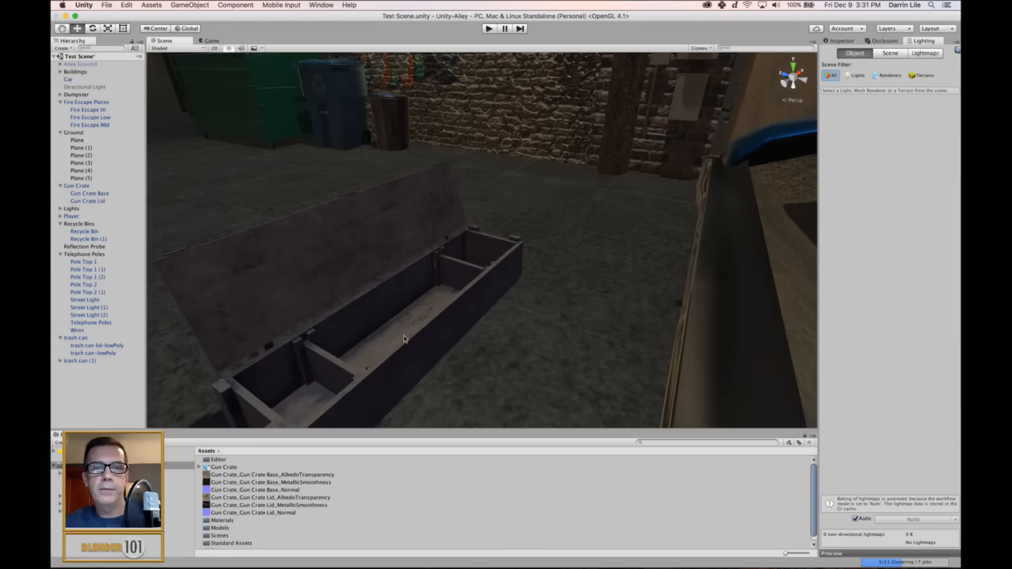
pyautogui.moveTo(406, 340); pyautogui.dragTo(495, 284, button='middle')
pyautogui.scroll(-3, 495, 287)
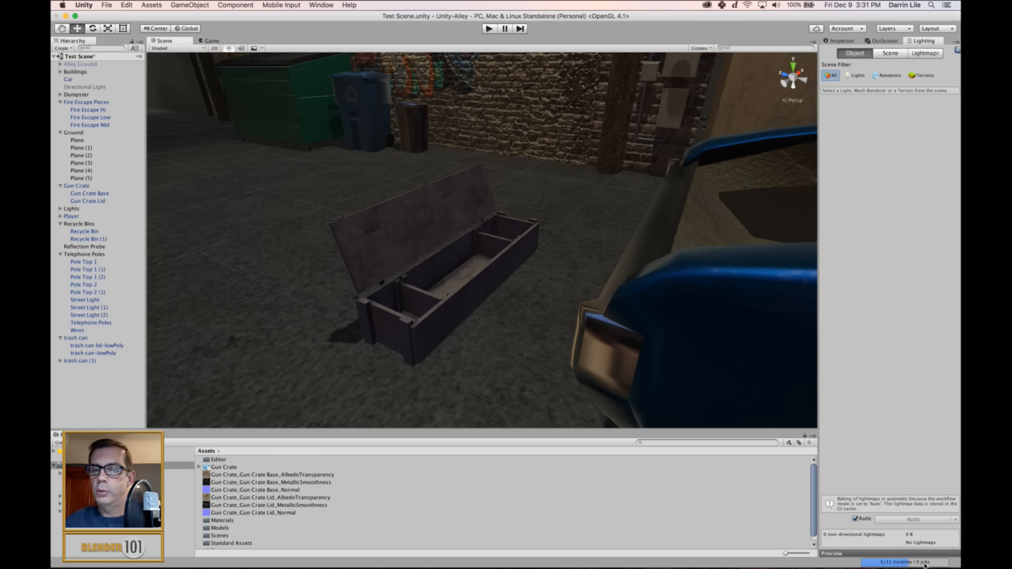
pyautogui.keyDown('alt'); pyautogui.moveTo(382, 315); pyautogui.dragTo(775, 280); pyautogui.keyUp('alt')
pyautogui.scroll(-5, 654, 320)
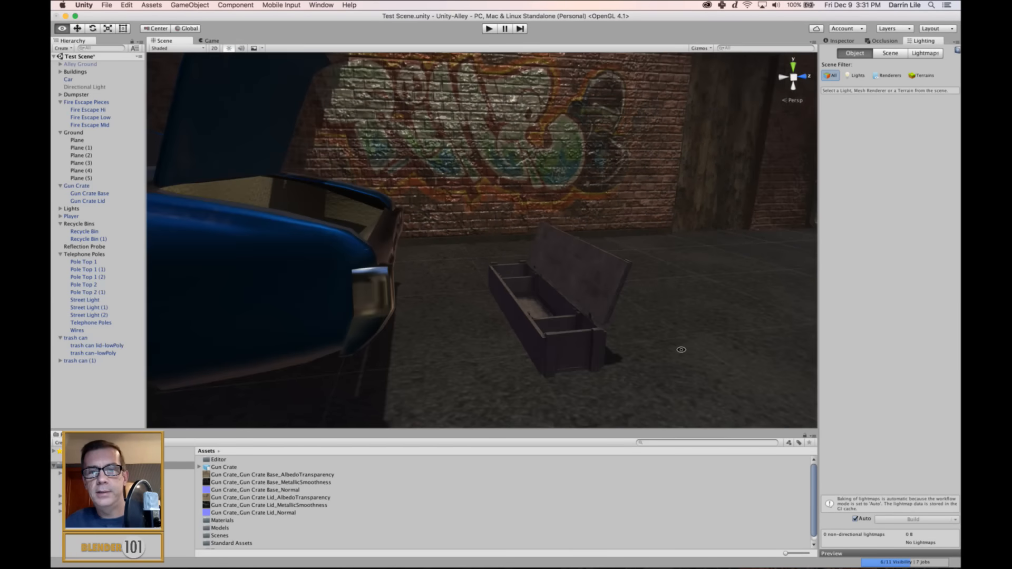
pyautogui.keyDown('alt'); pyautogui.moveTo(681, 350); pyautogui.dragTo(514, 349); pyautogui.keyUp('alt')
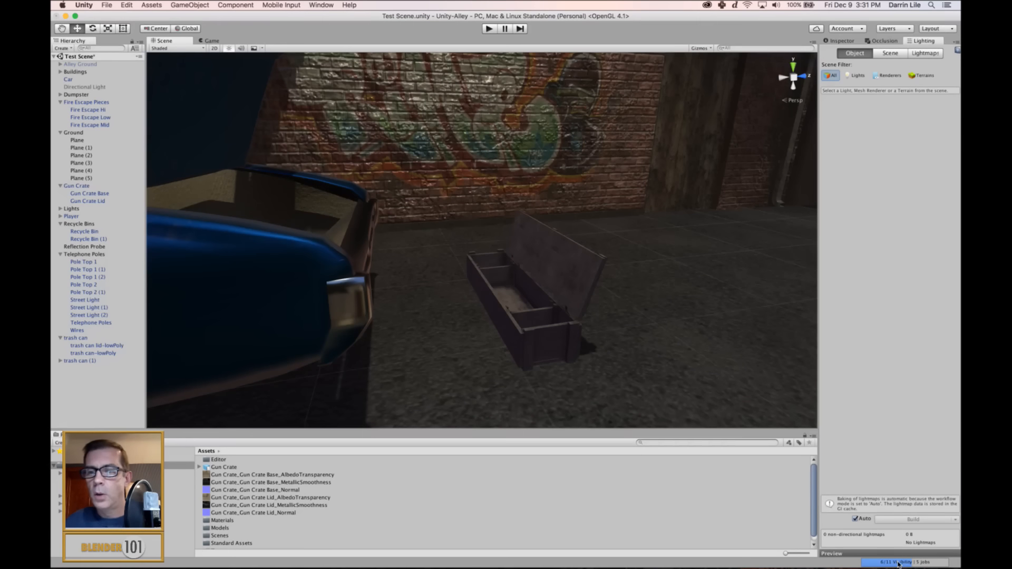
pyautogui.keyDown('alt'); pyautogui.moveTo(628, 393); pyautogui.dragTo(634, 354); pyautogui.keyUp('alt')
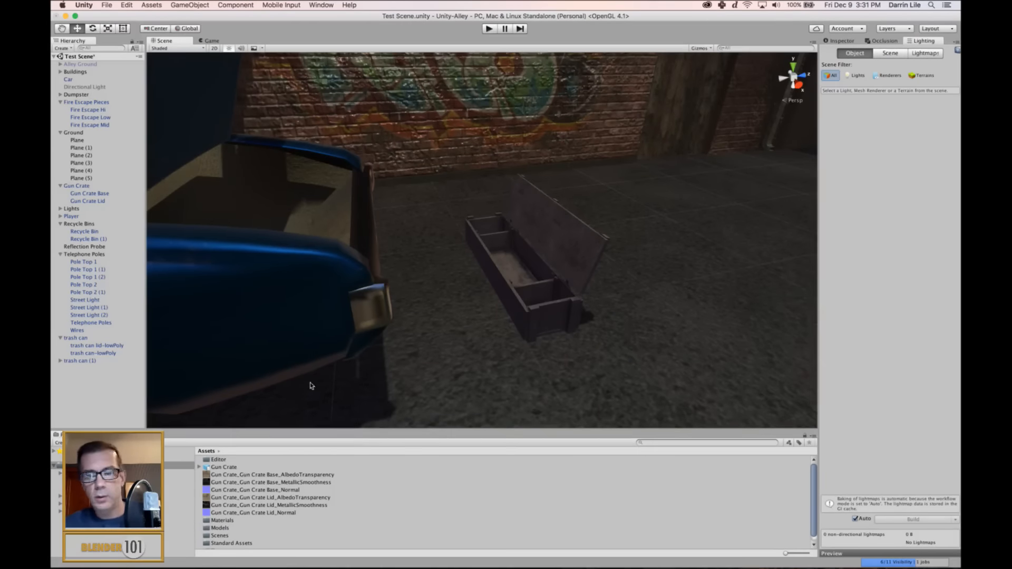
# Move the Gun Crate model into the Models folder and create a Gun Crate folder inside the Textures folder.
pyautogui.moveTo(226, 468); pyautogui.dragTo(95, 489)
pyautogui.click(174, 511)
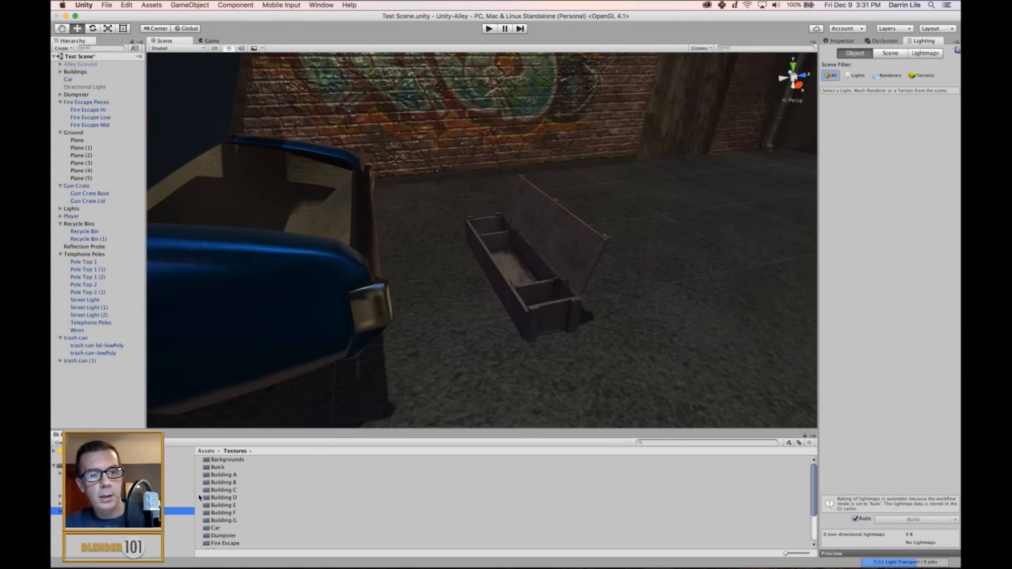
pyautogui.rightClick(76, 510)
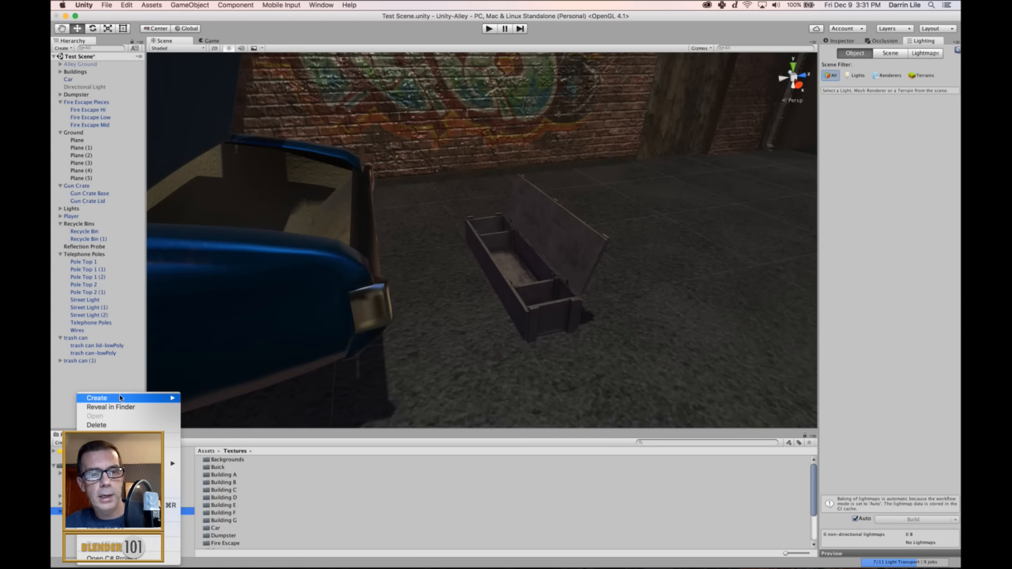
pyautogui.moveTo(121, 398)
pyautogui.click(222, 317)
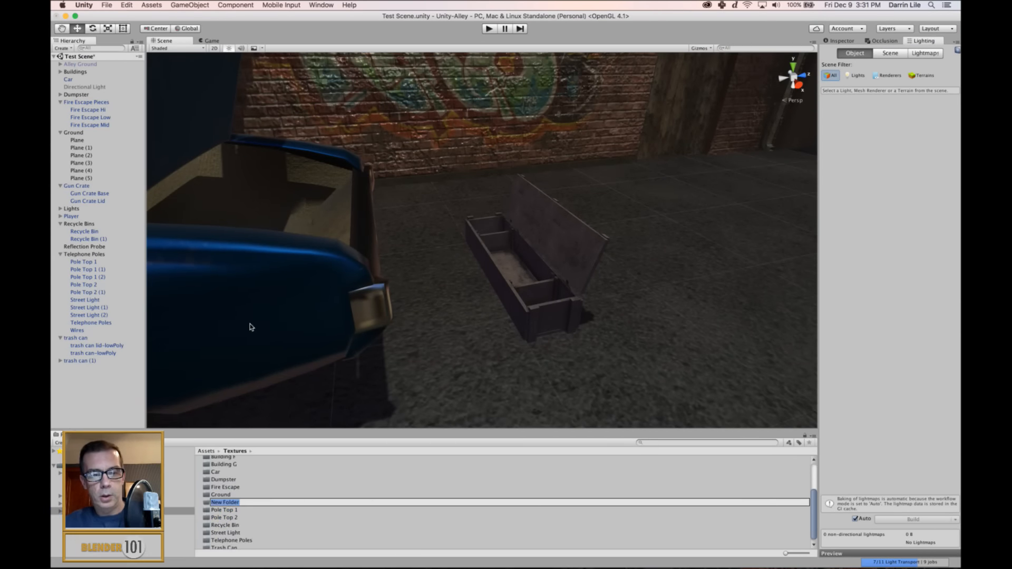
pyautogui.write('Gun Crate')
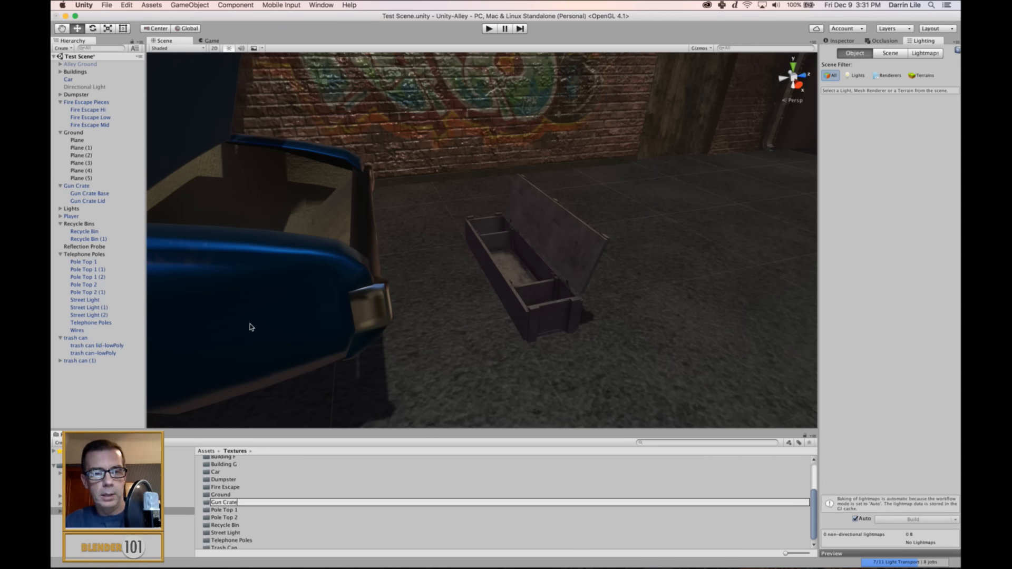
pyautogui.press('Return')
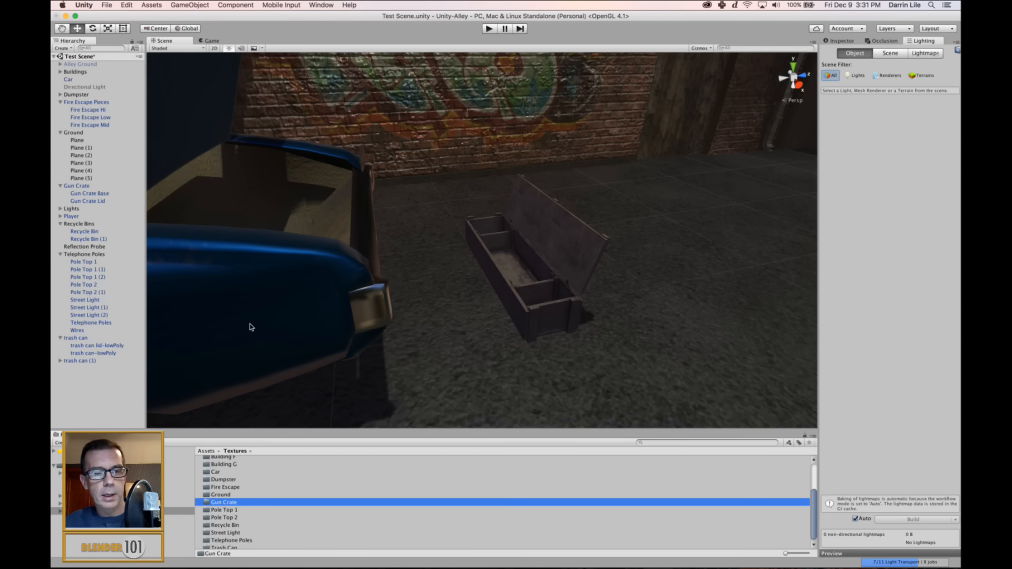
# Move all six Gun Crate Base and Lid texture files from Assets into the Gun Crate folder inside Textures.
pyautogui.click(77, 466)
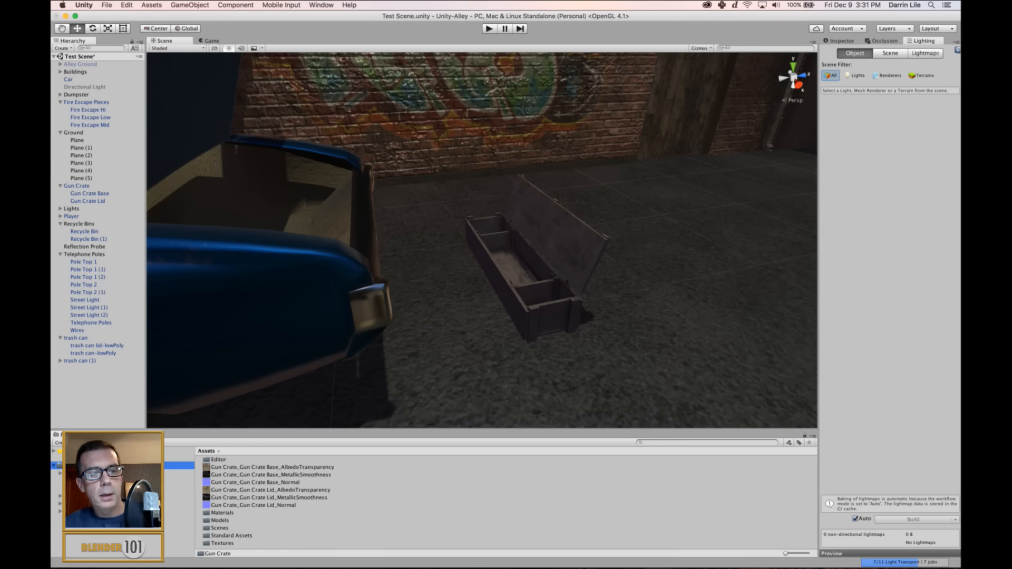
pyautogui.click(60, 512)
pyautogui.scroll(-5, 79, 512)
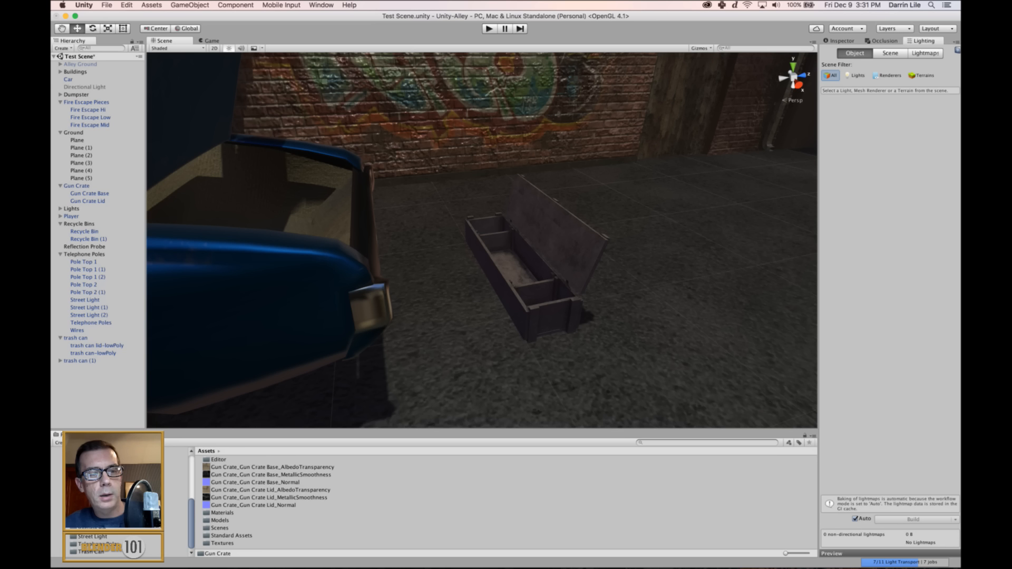
pyautogui.scroll(3, 79, 512)
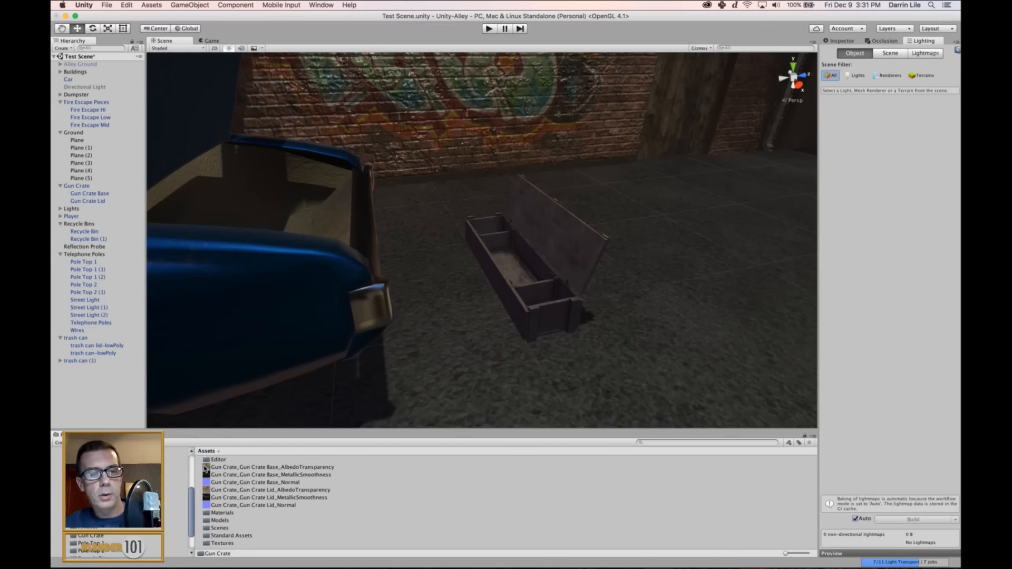
pyautogui.click(237, 467)
pyautogui.keyDown('shift'); pyautogui.click(236, 505); pyautogui.keyUp('shift')
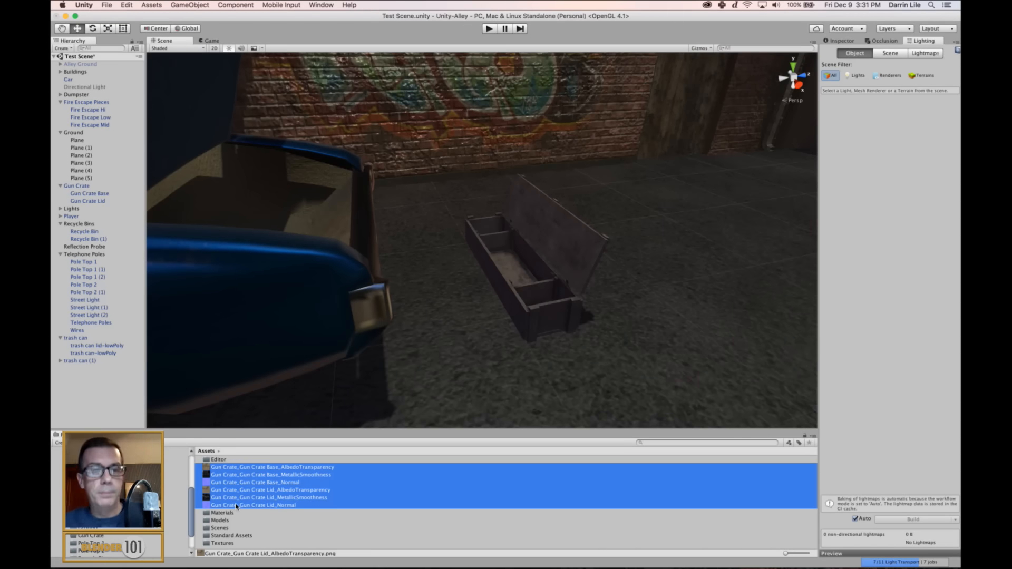
pyautogui.moveTo(236, 507); pyautogui.dragTo(98, 537)
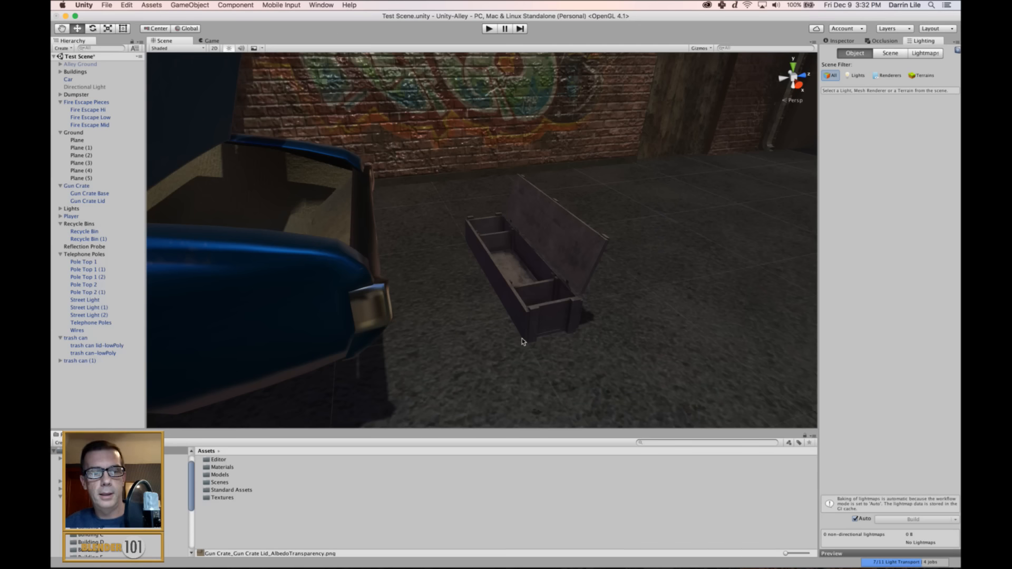
# View the whole alley from above, then frame the gun crate and inspect its lighting behind the car.
pyautogui.scroll(-10, 480, 321)
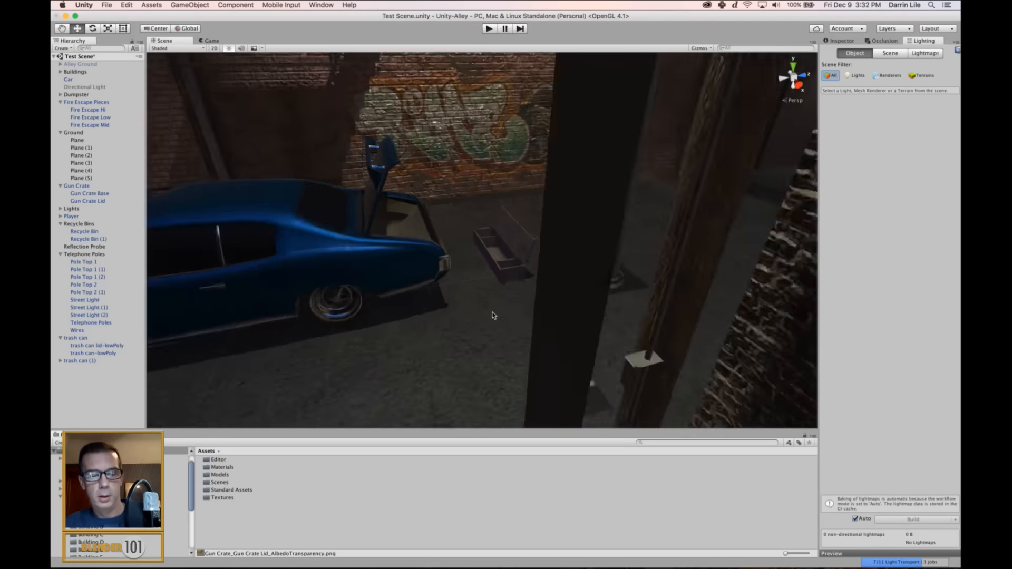
pyautogui.keyDown('alt'); pyautogui.moveTo(427, 303); pyautogui.dragTo(125, 287); pyautogui.keyUp('alt')
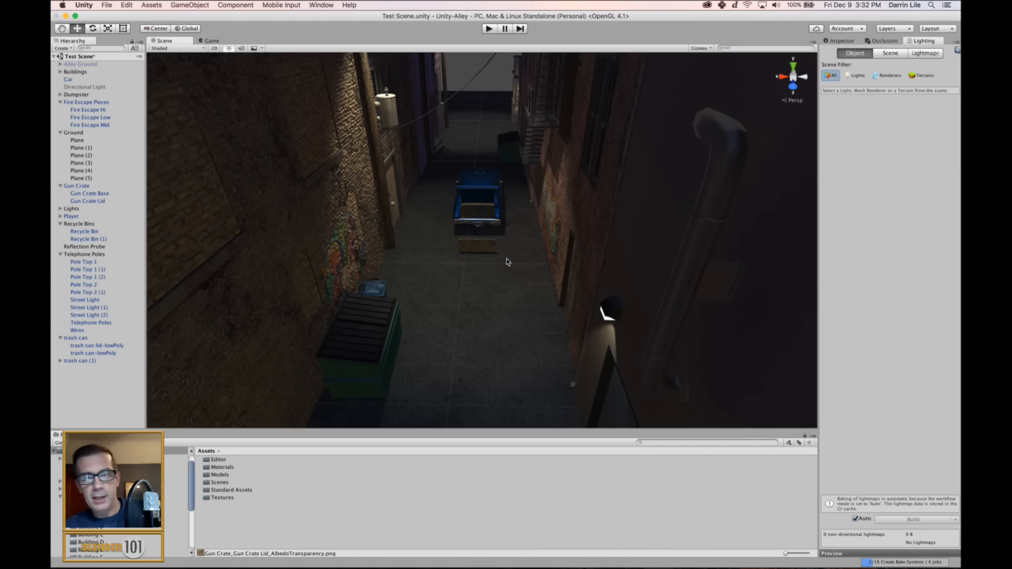
pyautogui.click(487, 252)
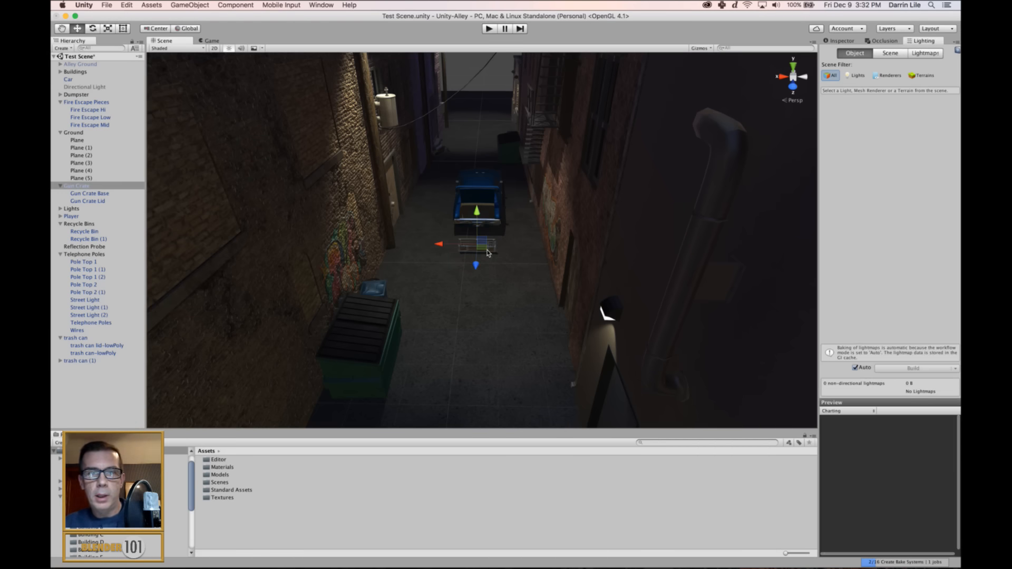
pyautogui.press('f')
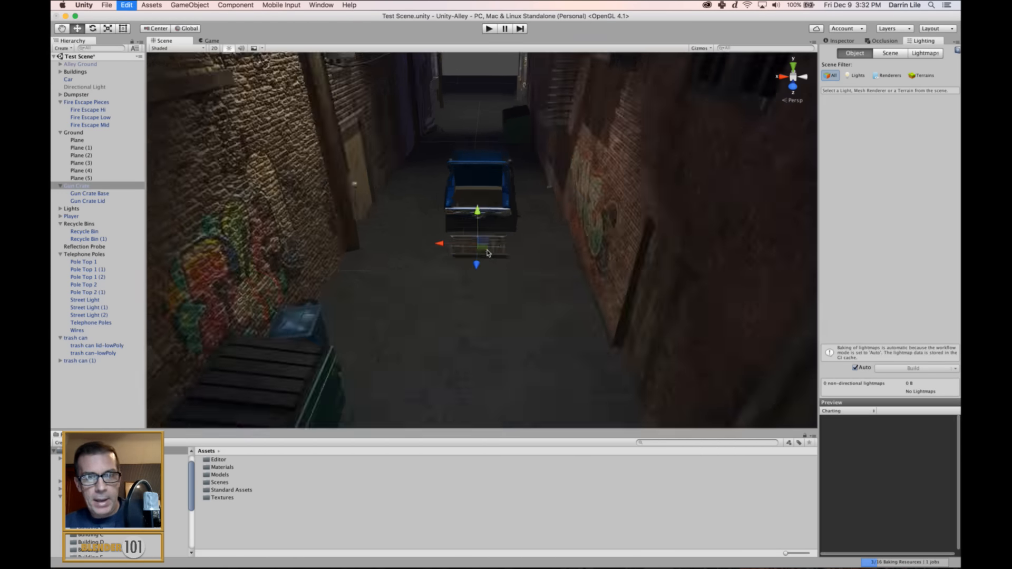
pyautogui.keyDown('alt'); pyautogui.moveTo(461, 271); pyautogui.dragTo(723, 283); pyautogui.keyUp('alt')
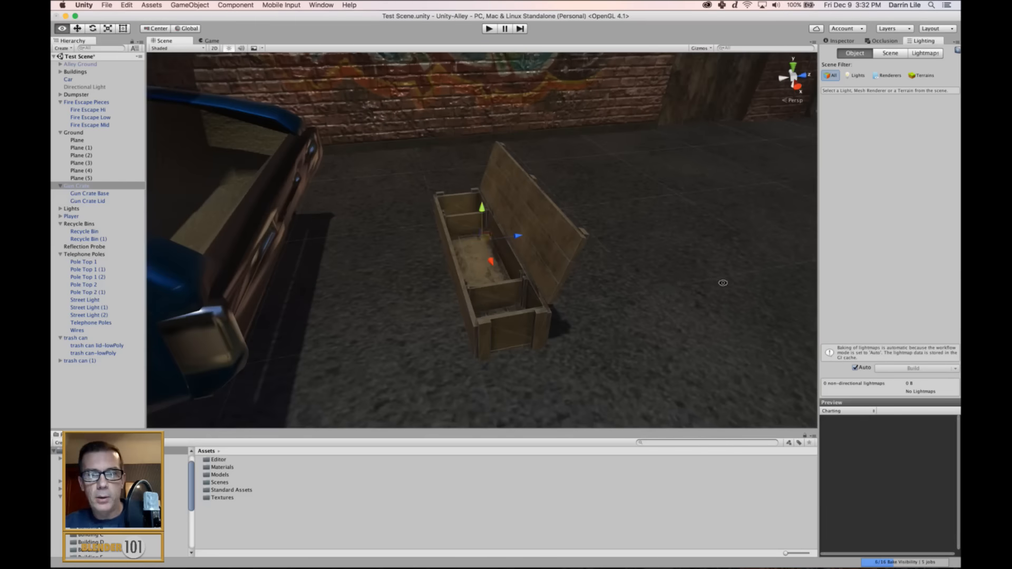
pyautogui.click(649, 284)
pyautogui.keyDown('alt'); pyautogui.moveTo(624, 329); pyautogui.dragTo(667, 296); pyautogui.keyUp('alt')
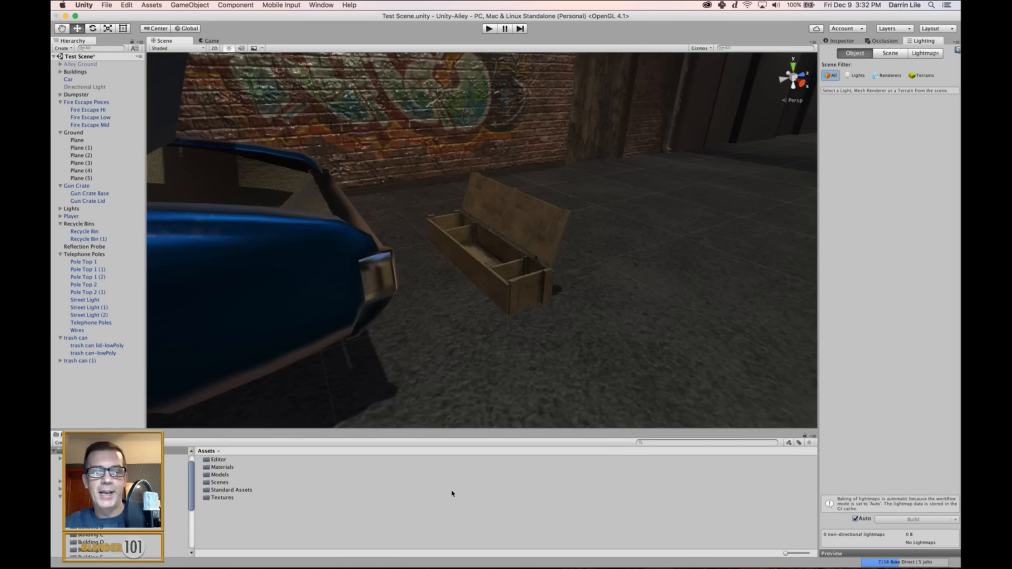
# Switch to Gameshow and take the End Card 3 scene live.
pyautogui.click(407, 557)
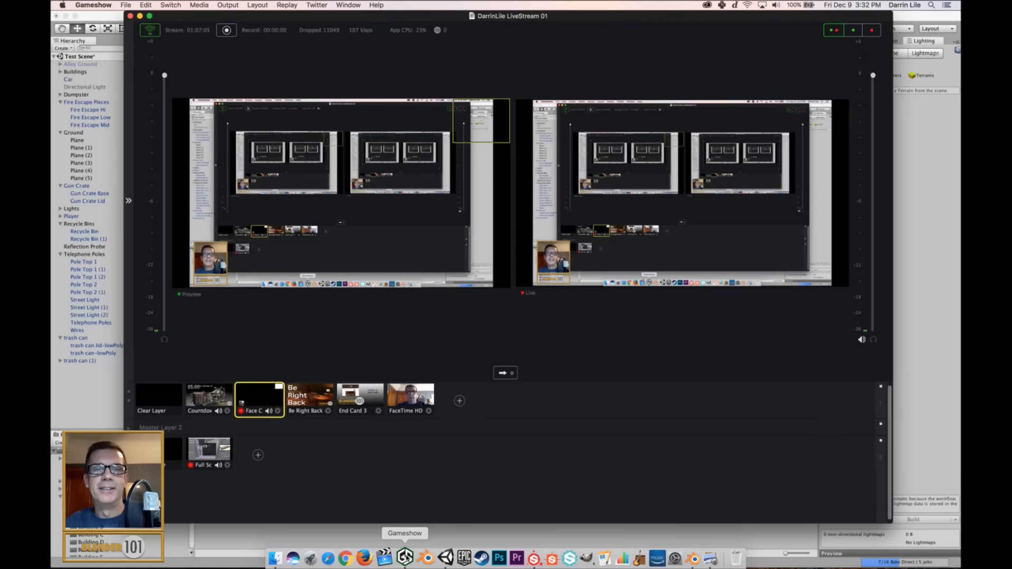
pyautogui.click(360, 401)
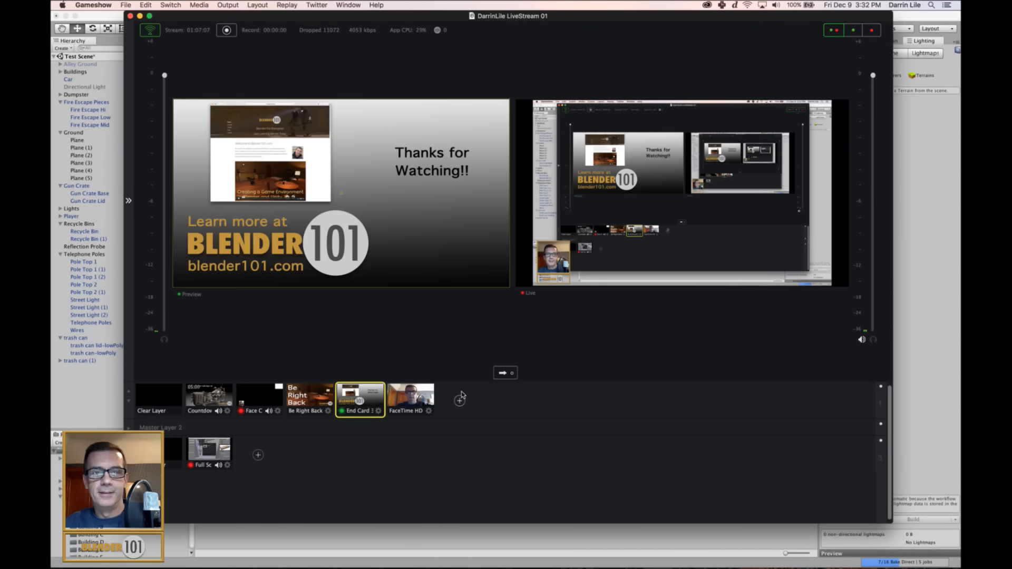
pyautogui.click(504, 373)
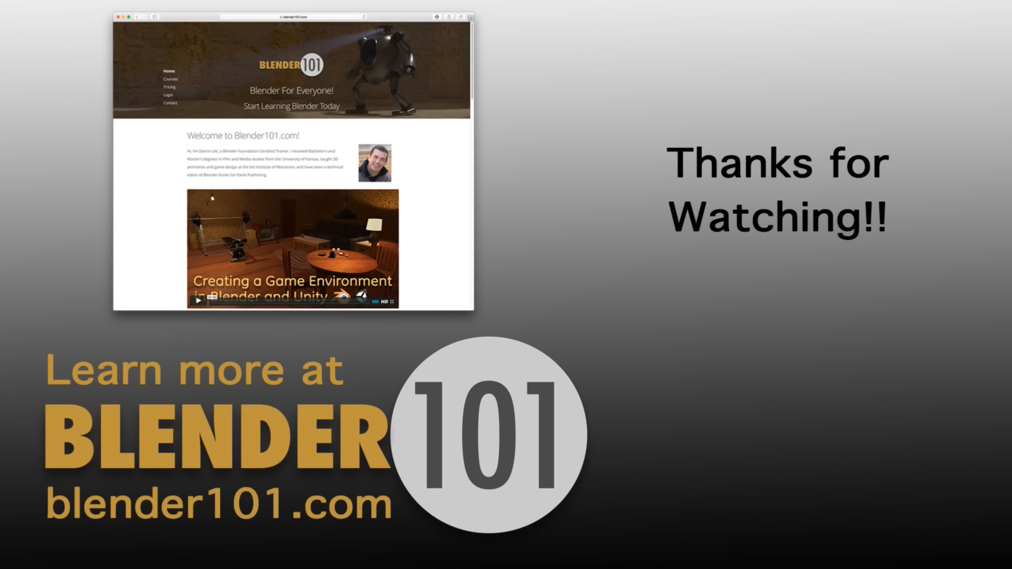